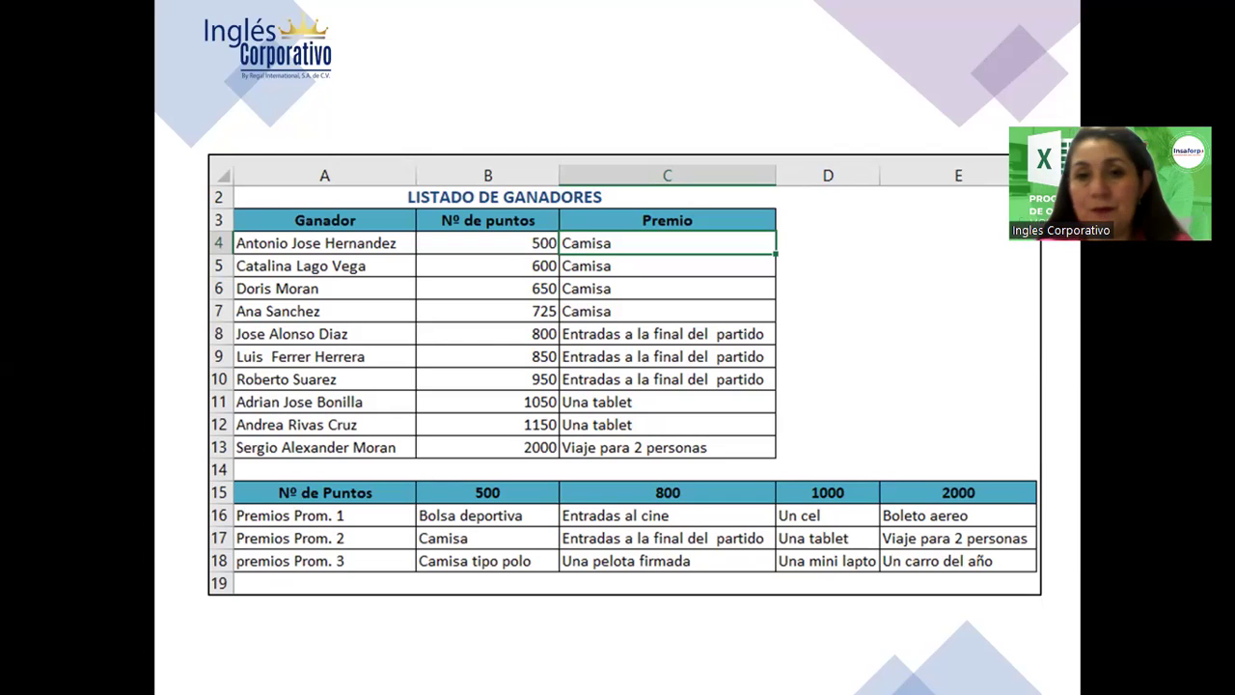
Step: Advance past the last slide and exit the finished PowerPoint slideshow
{"action": "key", "text": "Right"}
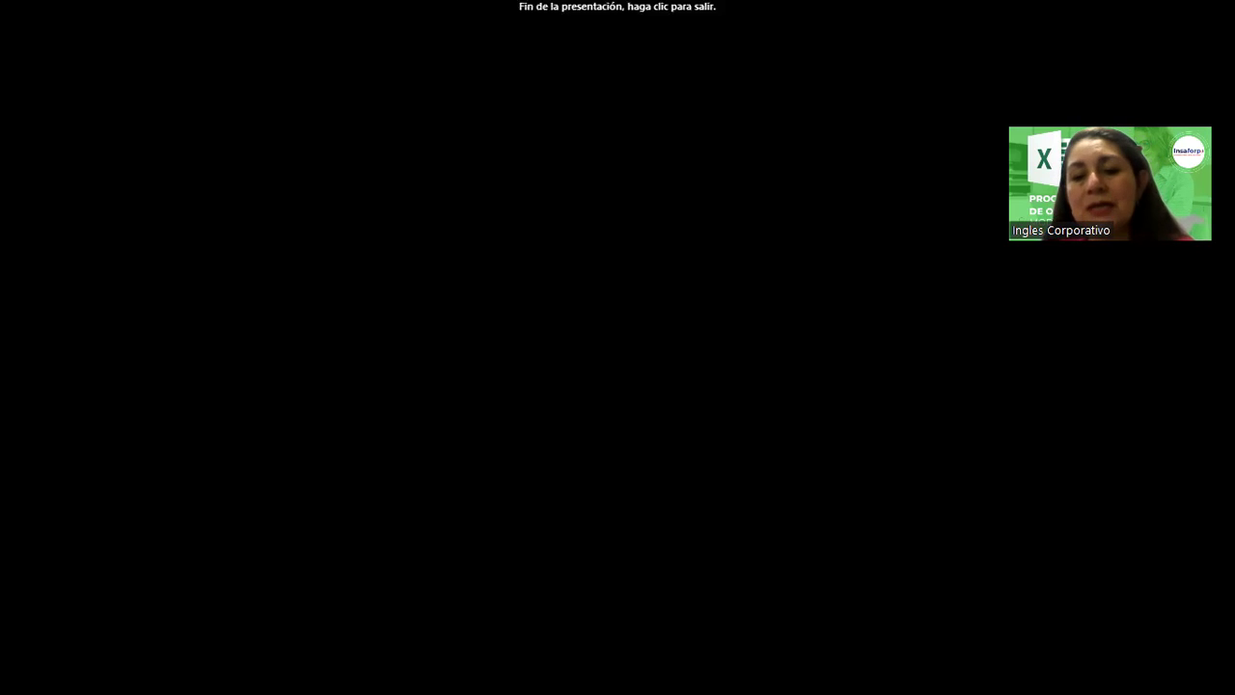
{"action": "key", "text": "Right"}
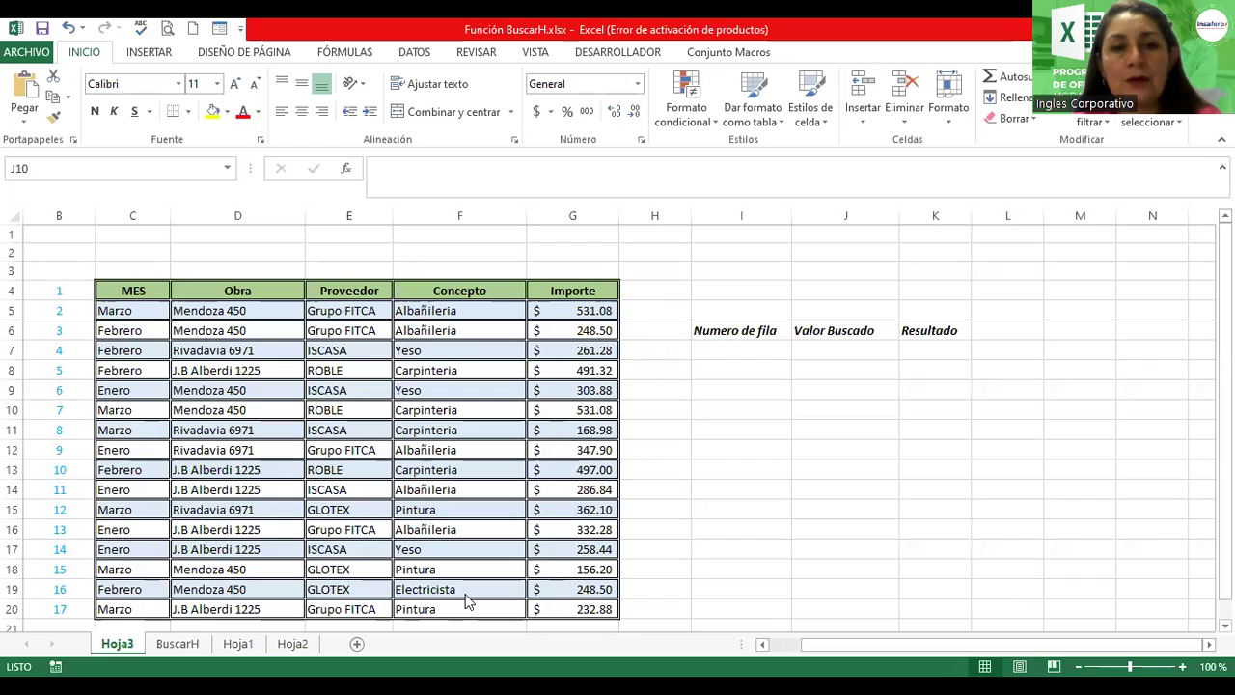
Step: Insert a WordArt title reading 'Función buscar H'
{"action": "left_click", "coordinate": [151, 52]}
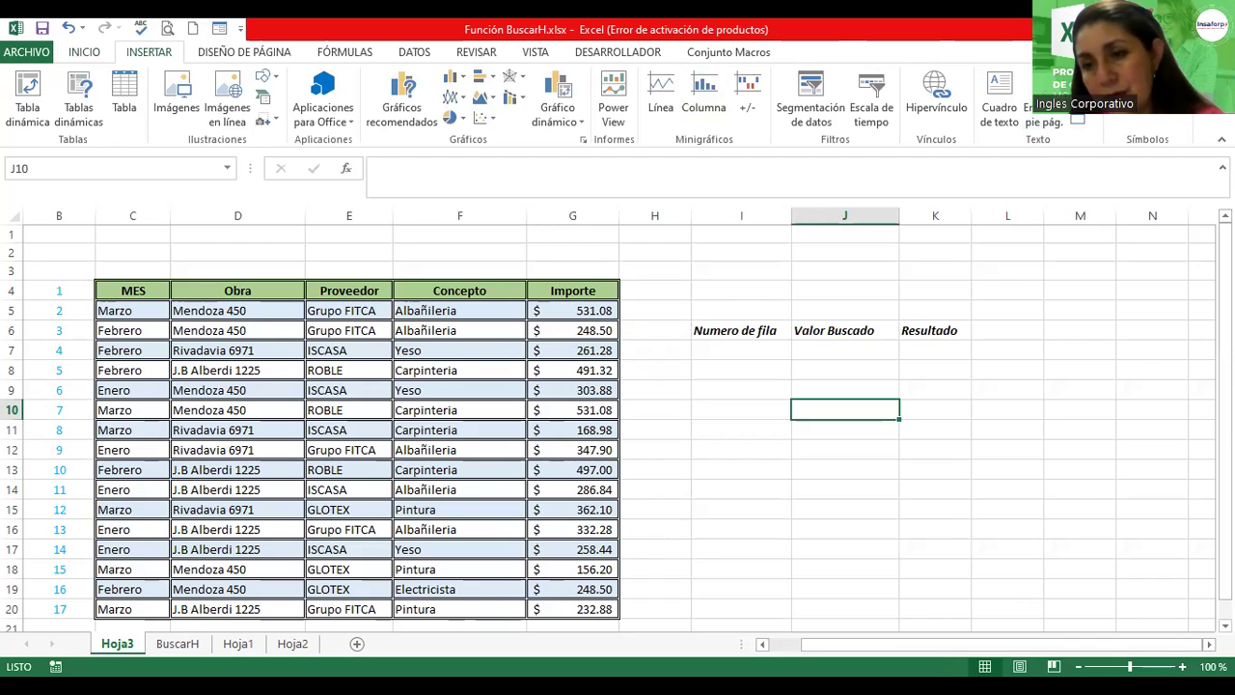
{"action": "left_click", "coordinate": [1081, 79]}
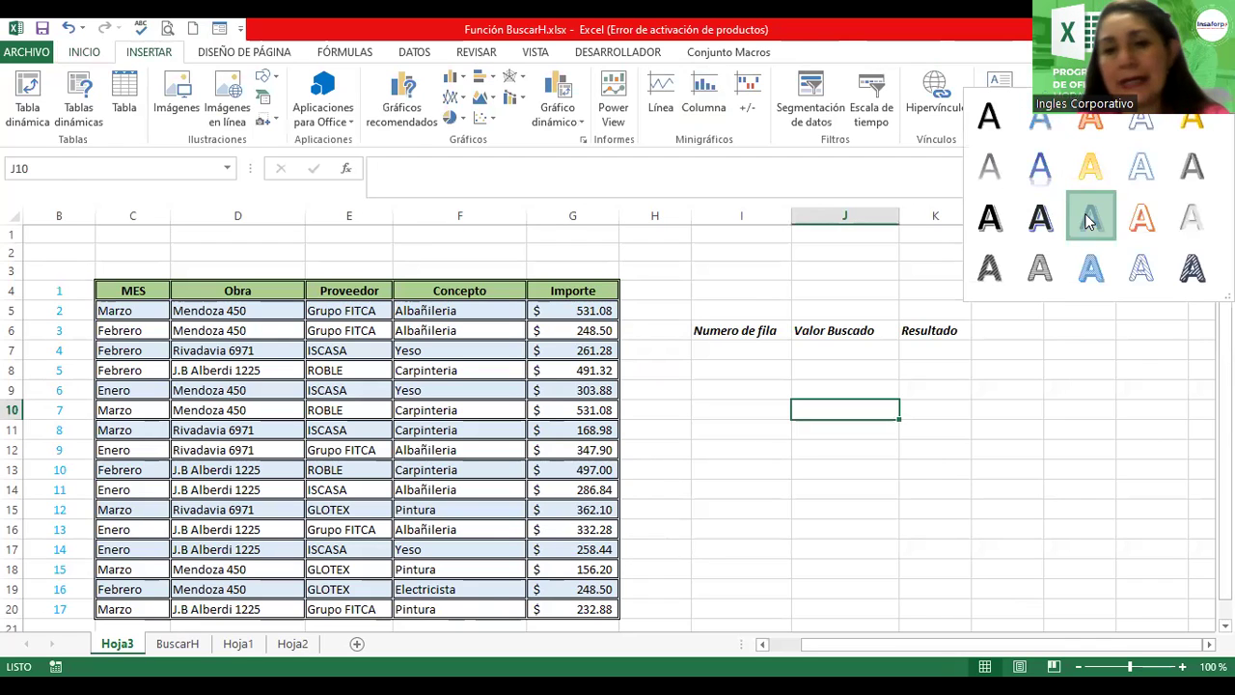
{"action": "left_click", "coordinate": [1088, 218]}
{"action": "type", "text": "Función buscar"}
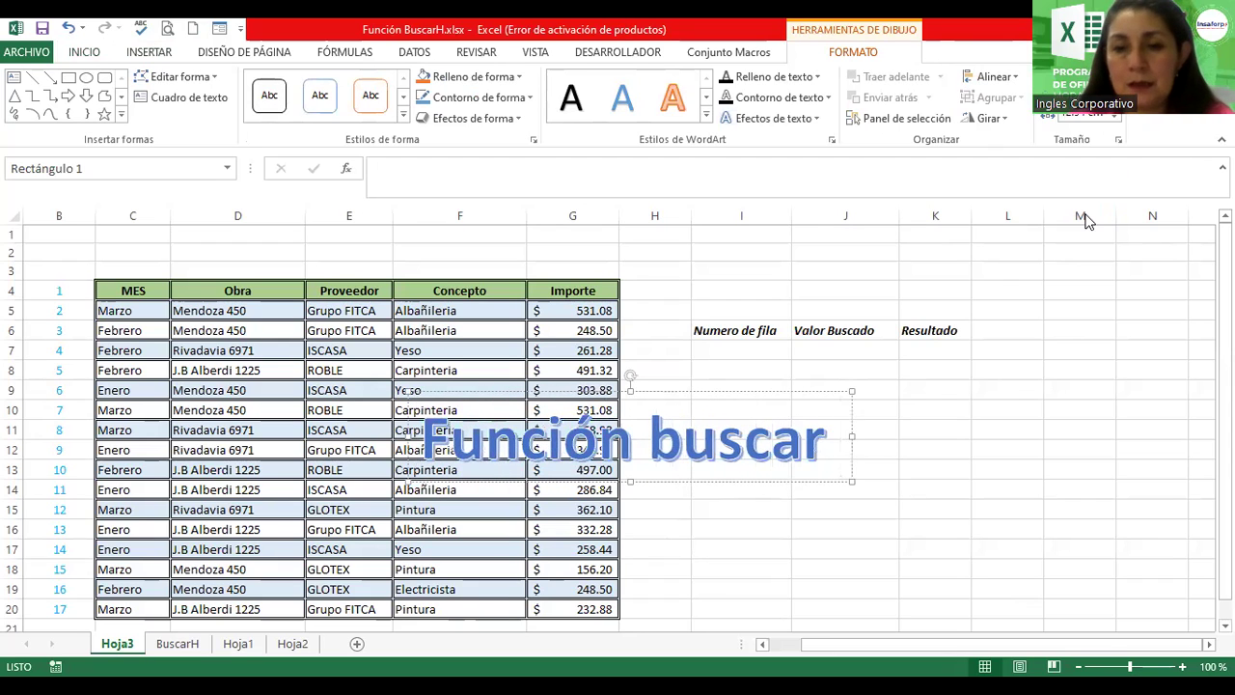
{"action": "type", "text": " H"}
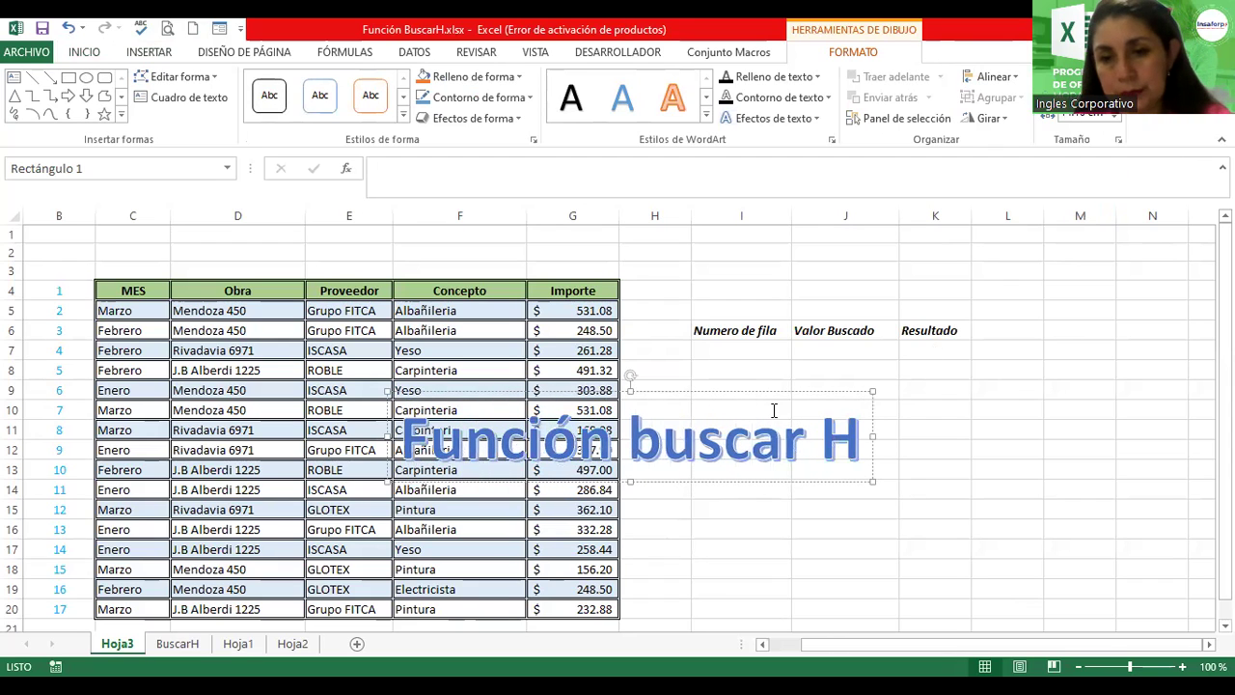
Step: Place the title above the table, adjust row 1's height to fit it, and fill it yellow
{"action": "left_click_drag", "start_coordinate": [762, 393], "coordinate": [739, 239]}
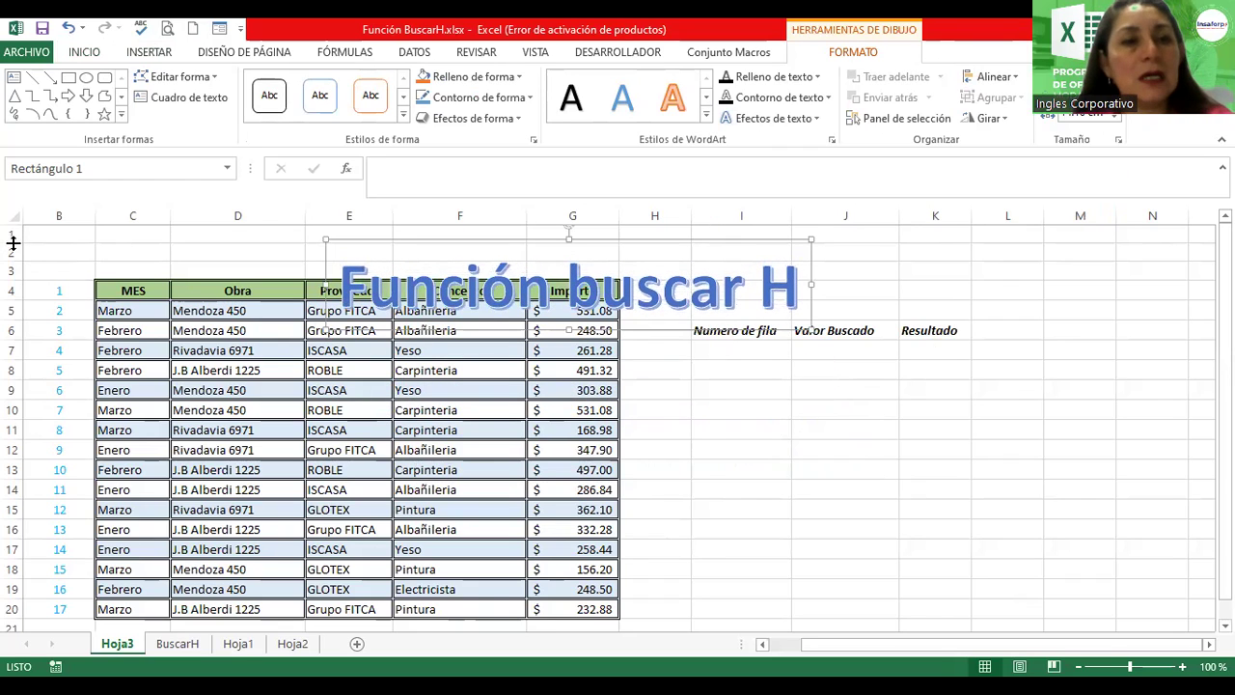
{"action": "left_click_drag", "start_coordinate": [13, 243], "coordinate": [16, 349]}
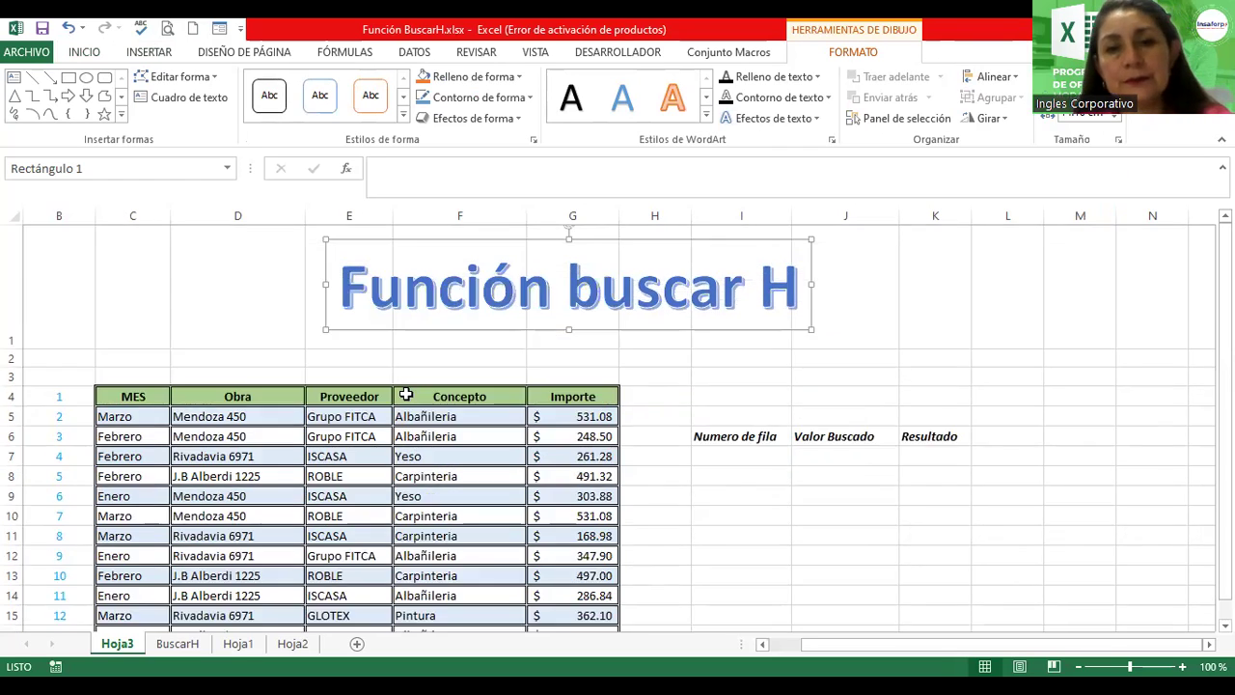
{"action": "left_click_drag", "start_coordinate": [411, 328], "coordinate": [154, 317]}
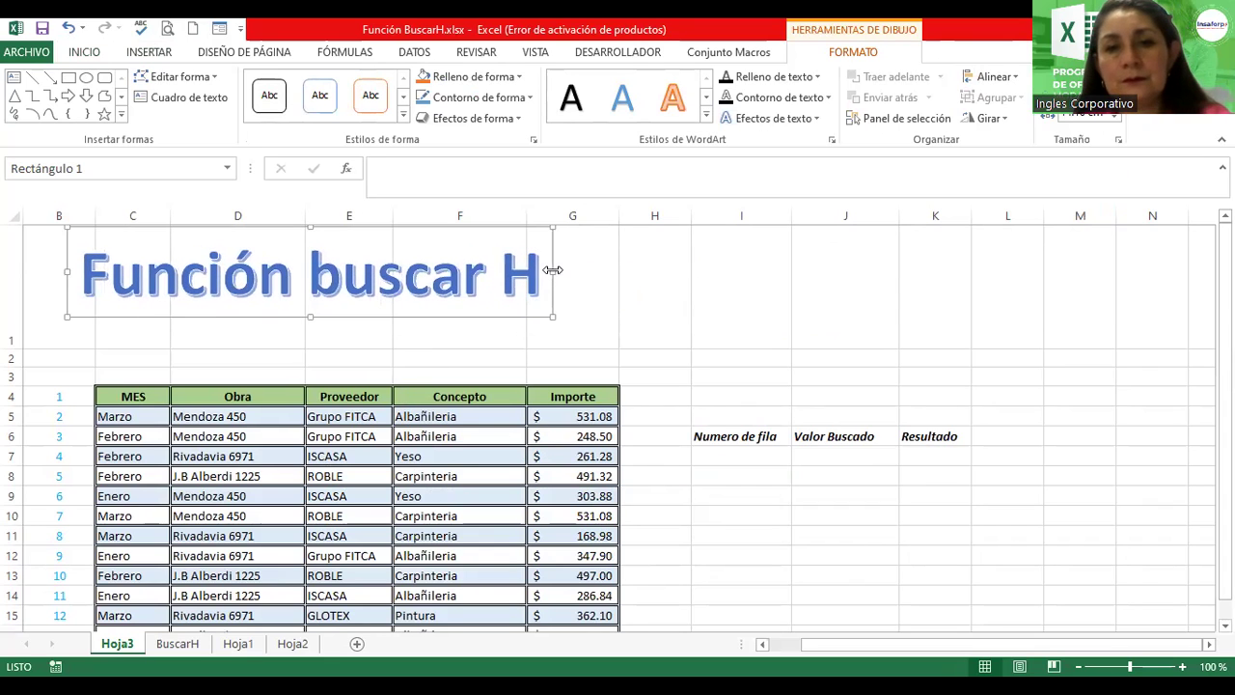
{"action": "left_click_drag", "start_coordinate": [650, 290], "coordinate": [628, 296]}
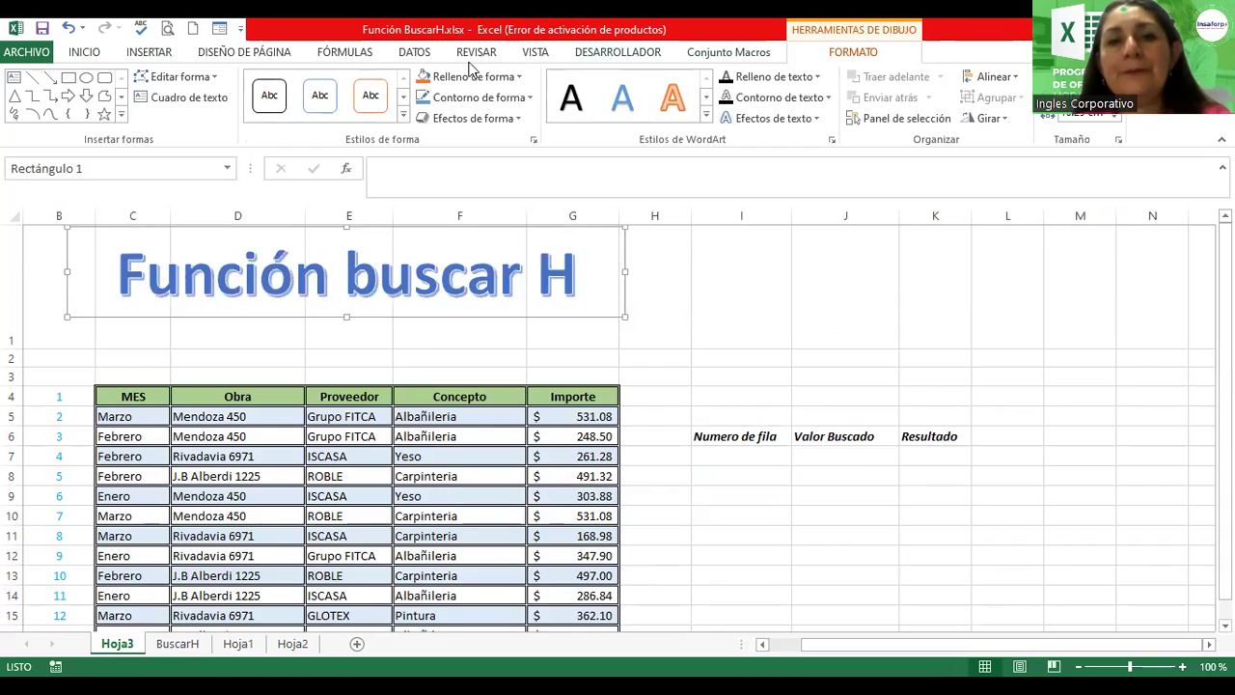
{"action": "left_click", "coordinate": [517, 82]}
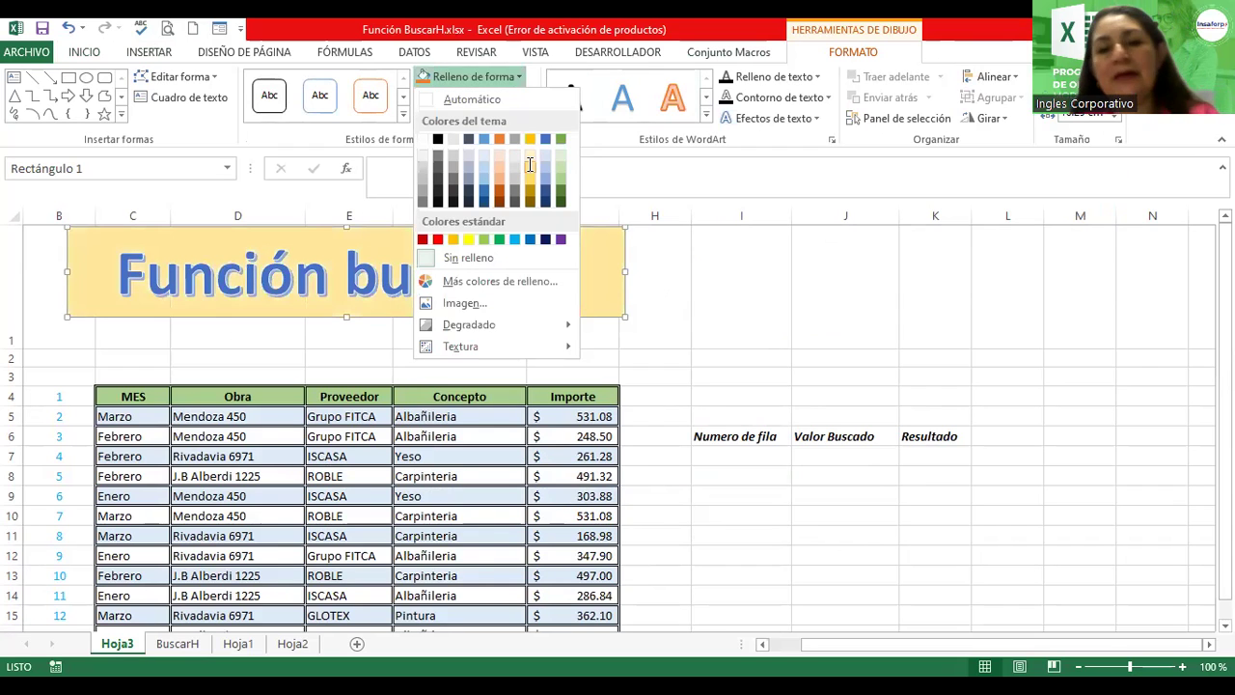
{"action": "key", "text": "Escape"}
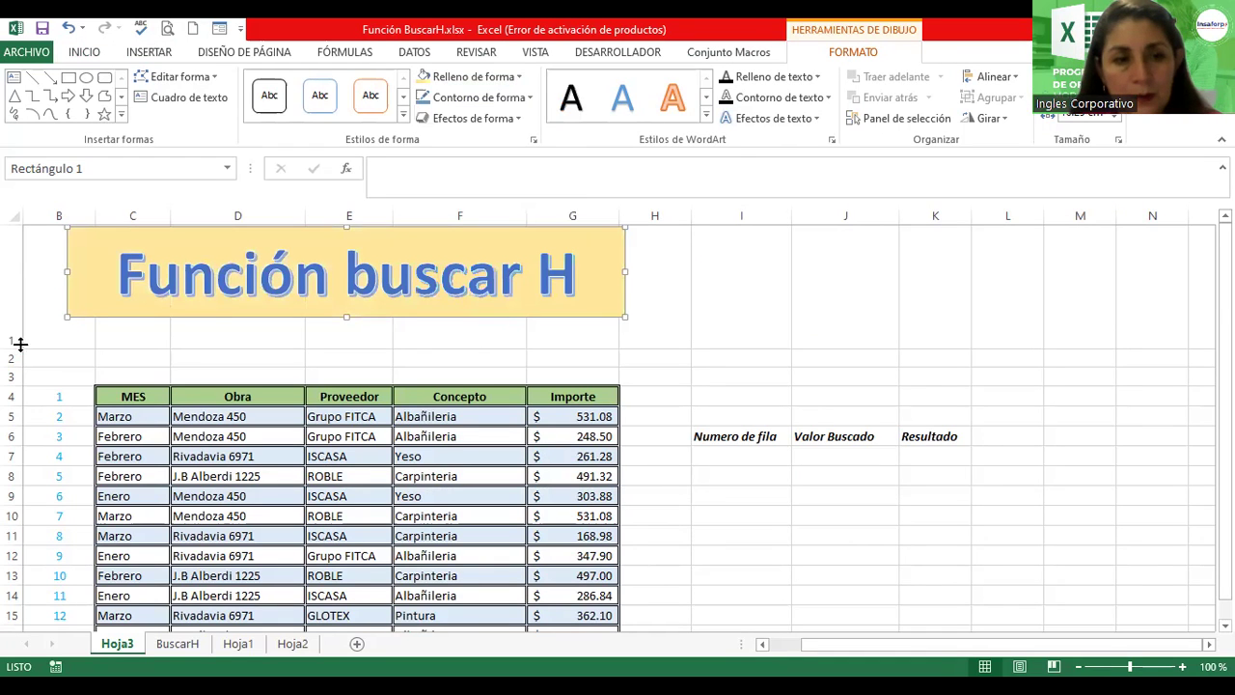
{"action": "left_click_drag", "start_coordinate": [16, 349], "coordinate": [17, 327]}
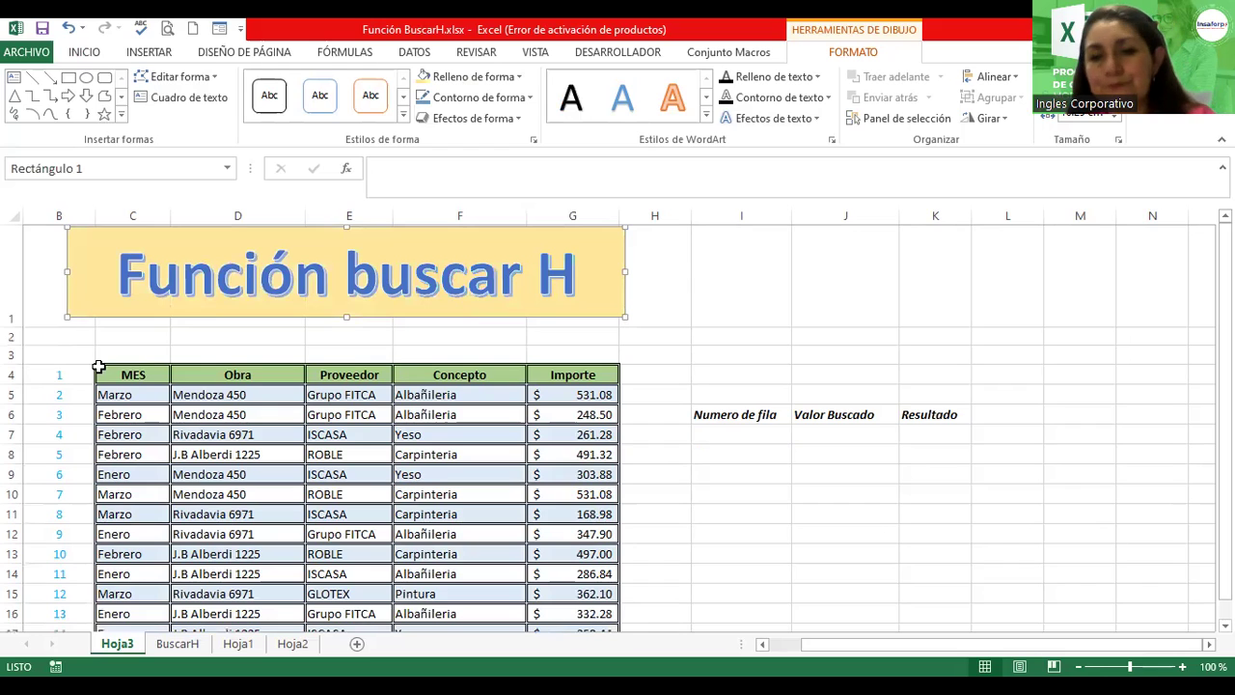
{"action": "left_click", "coordinate": [757, 409]}
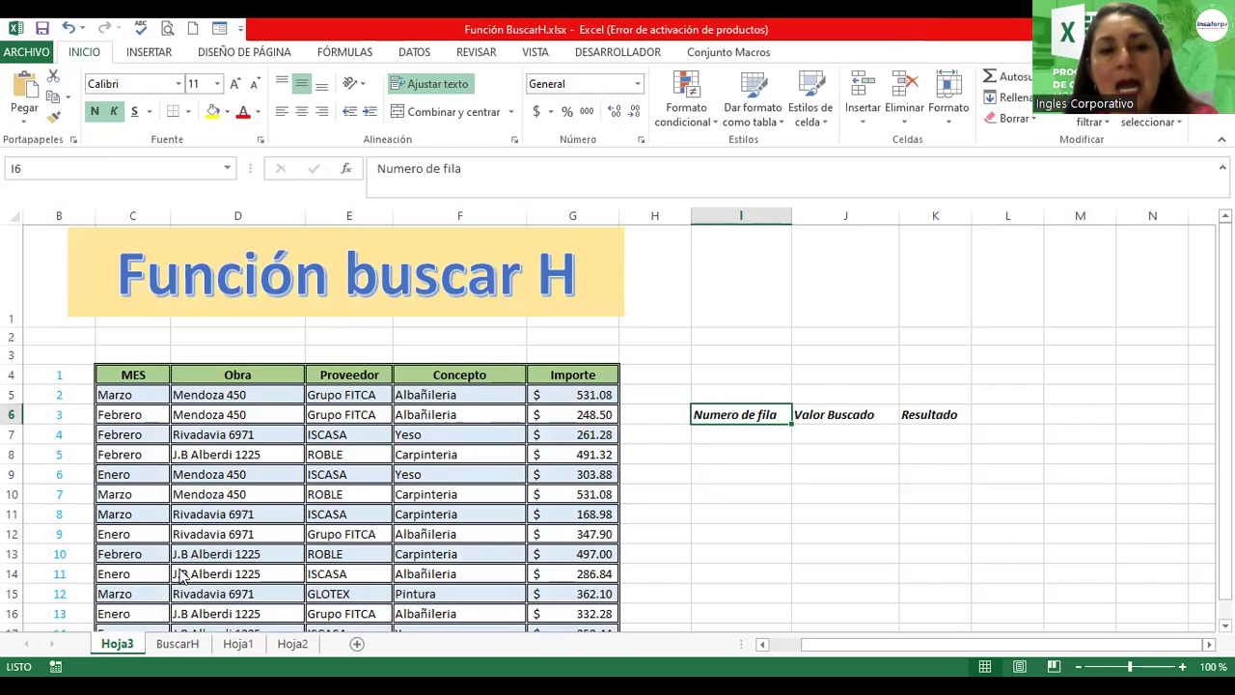
{"action": "left_click", "coordinate": [738, 435]}
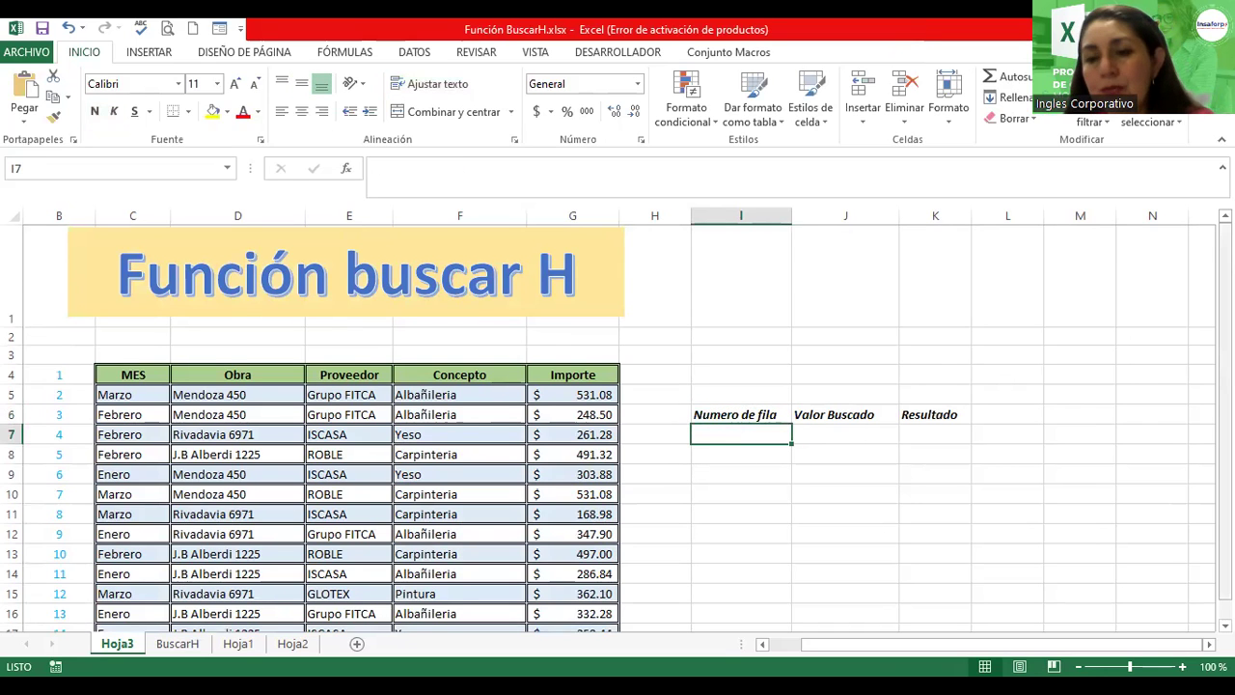
{"action": "scroll", "coordinate": [617, 430], "scroll_direction": "down", "scroll_amount": 2}
{"action": "left_click", "coordinate": [859, 329]}
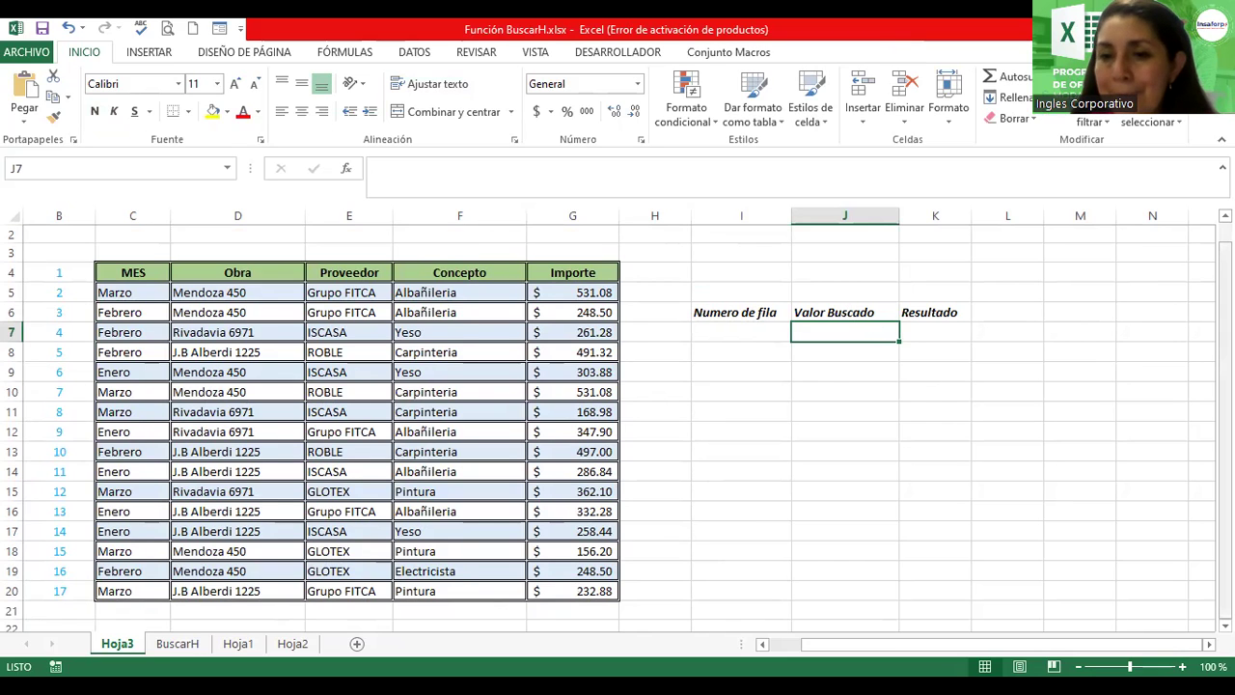
{"action": "scroll", "coordinate": [617, 428], "scroll_direction": "up", "scroll_amount": 1}
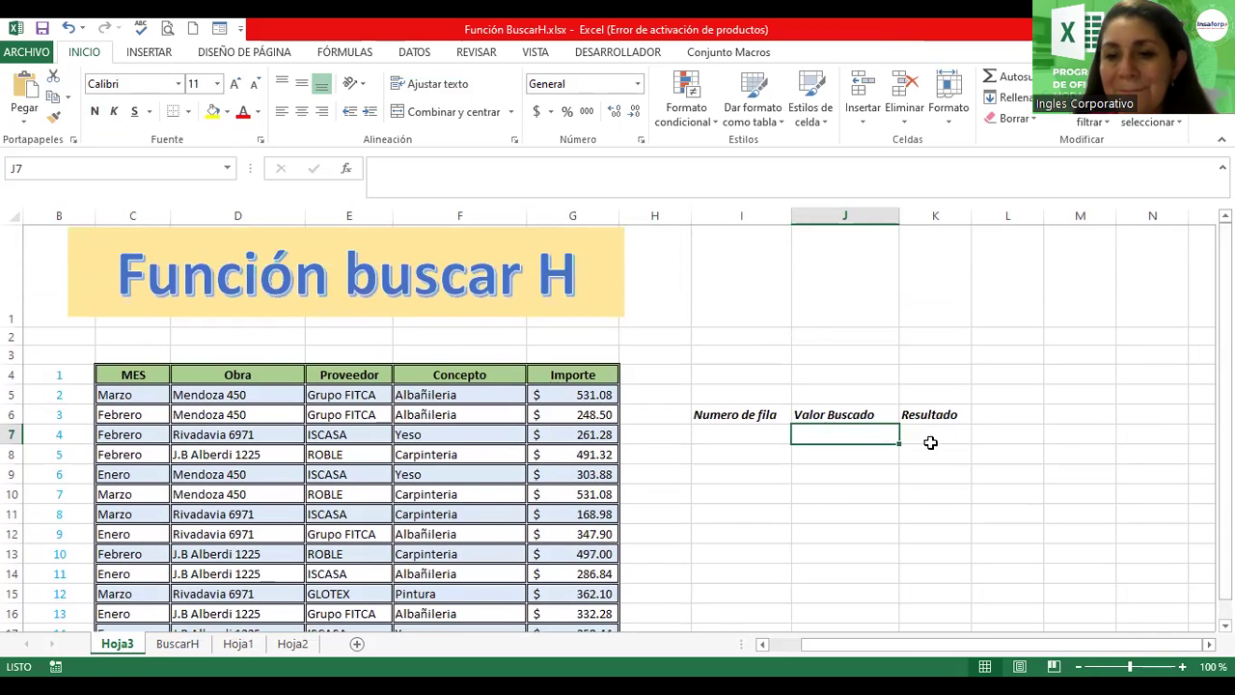
{"action": "left_click", "coordinate": [924, 439]}
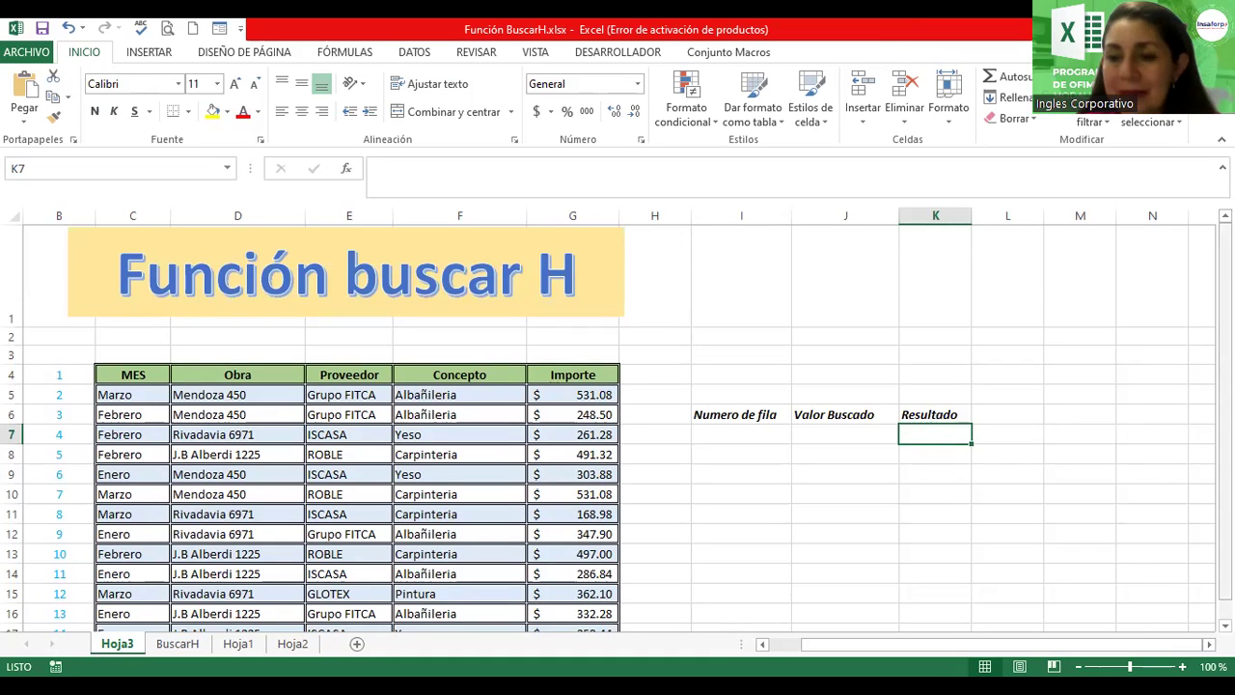
{"action": "left_click_drag", "start_coordinate": [1225, 232], "coordinate": [565, 433]}
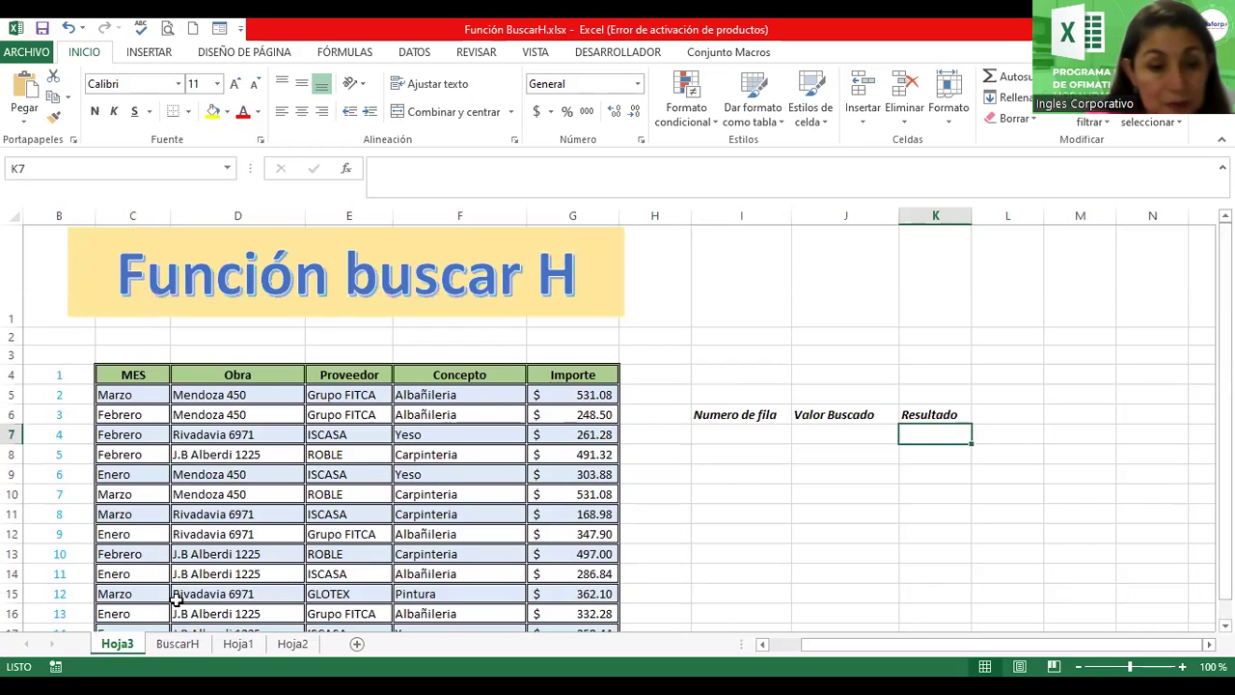
Step: Rename the Hoja3 sheet tab to 'Ejercicio 1_BH'
{"action": "double_click", "coordinate": [117, 643]}
{"action": "type", "text": "Ejerci"}
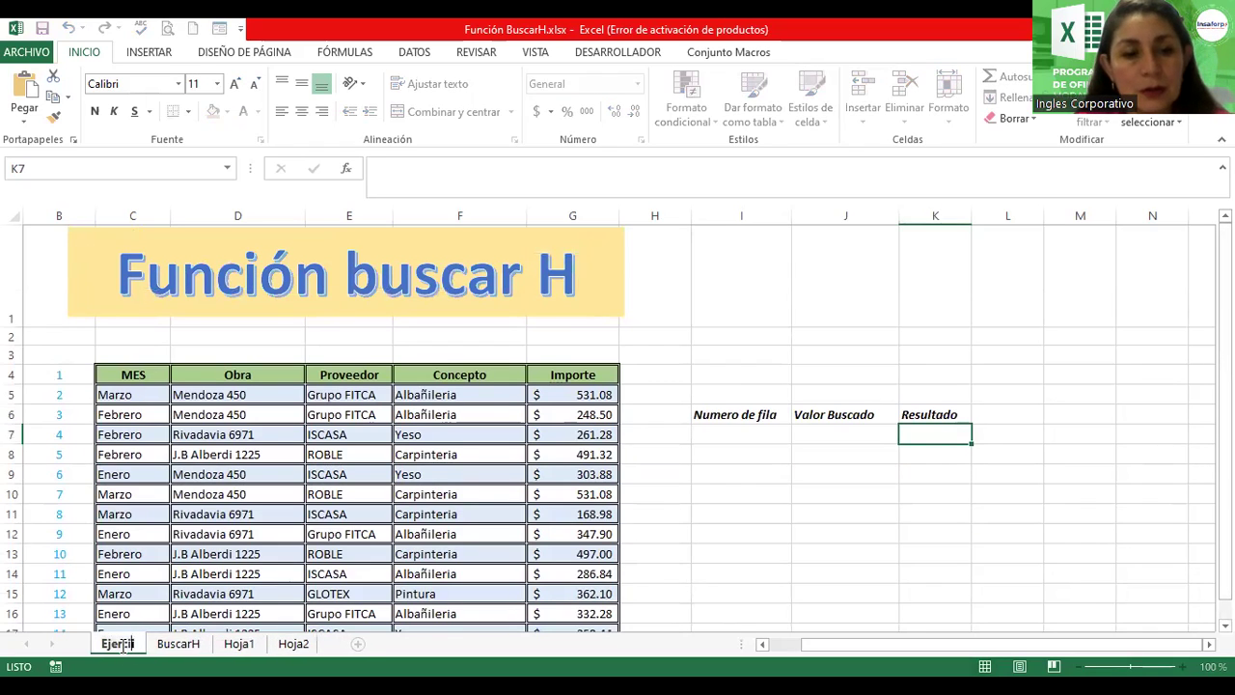
{"action": "type", "text": "cio 1"}
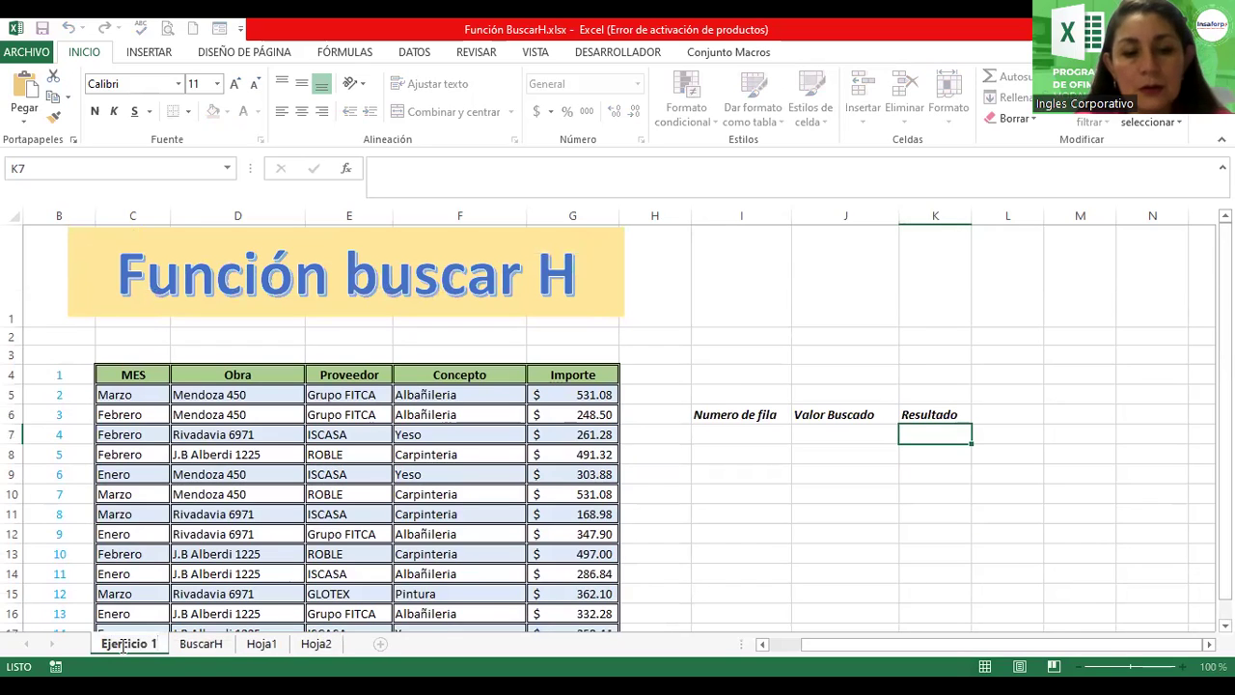
{"action": "type", "text": "_BH"}
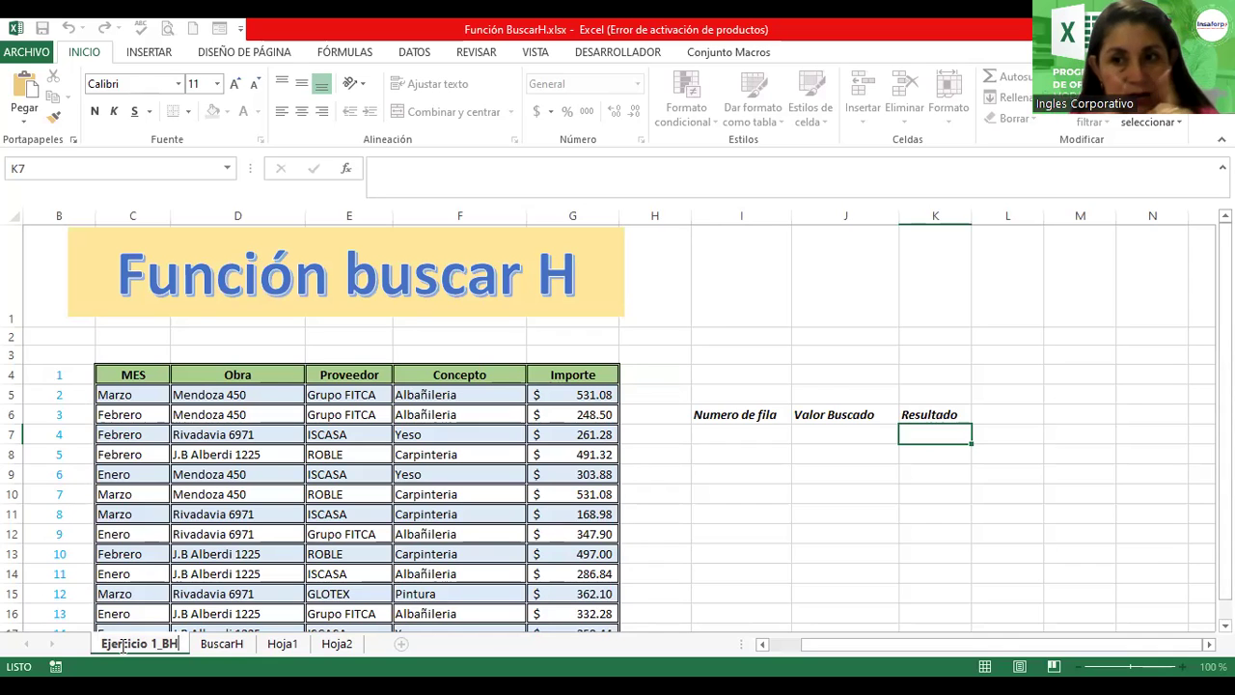
{"action": "key", "text": "Return"}
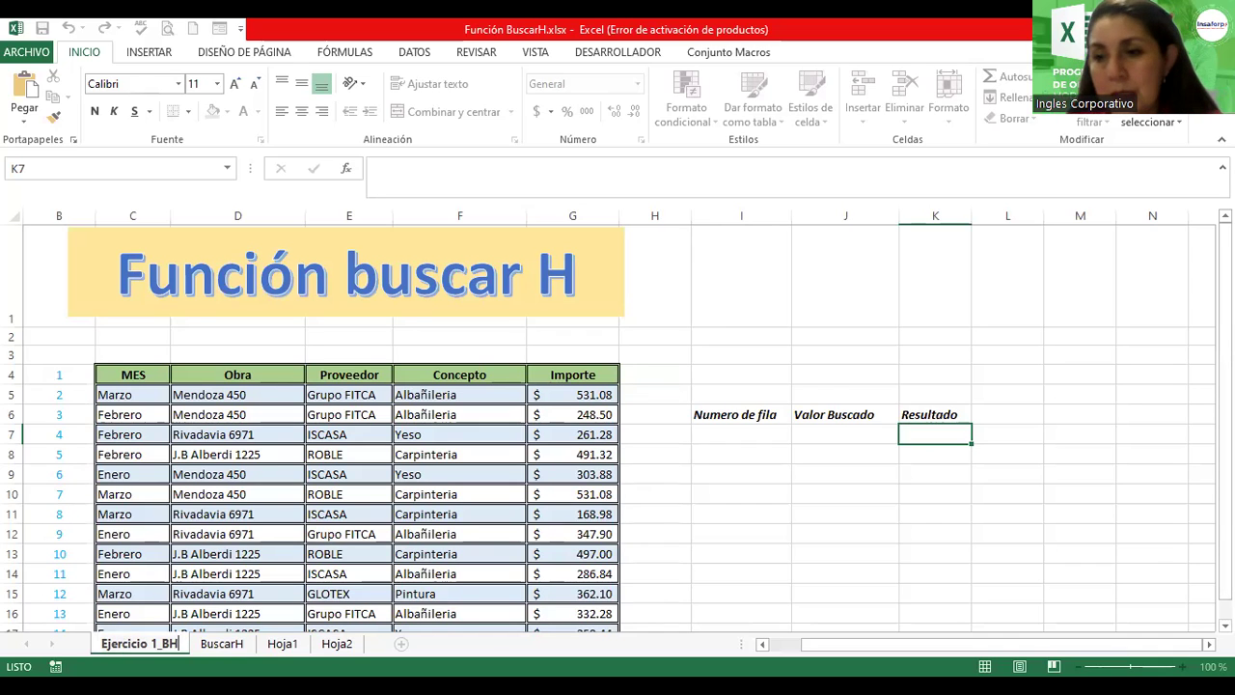
Step: Zoom the sheet out and enter 'Proveedor' in J7 under Valor Buscado
{"action": "left_click_drag", "start_coordinate": [1225, 386], "coordinate": [1225, 401]}
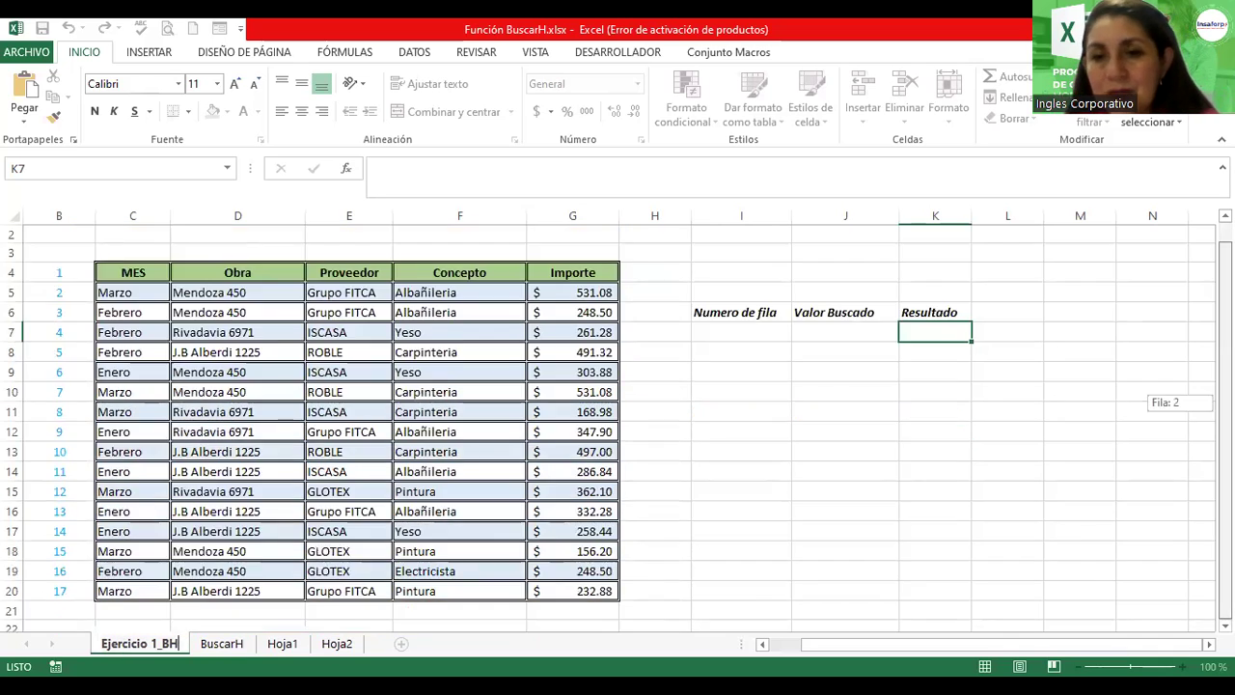
{"action": "left_click", "coordinate": [812, 332]}
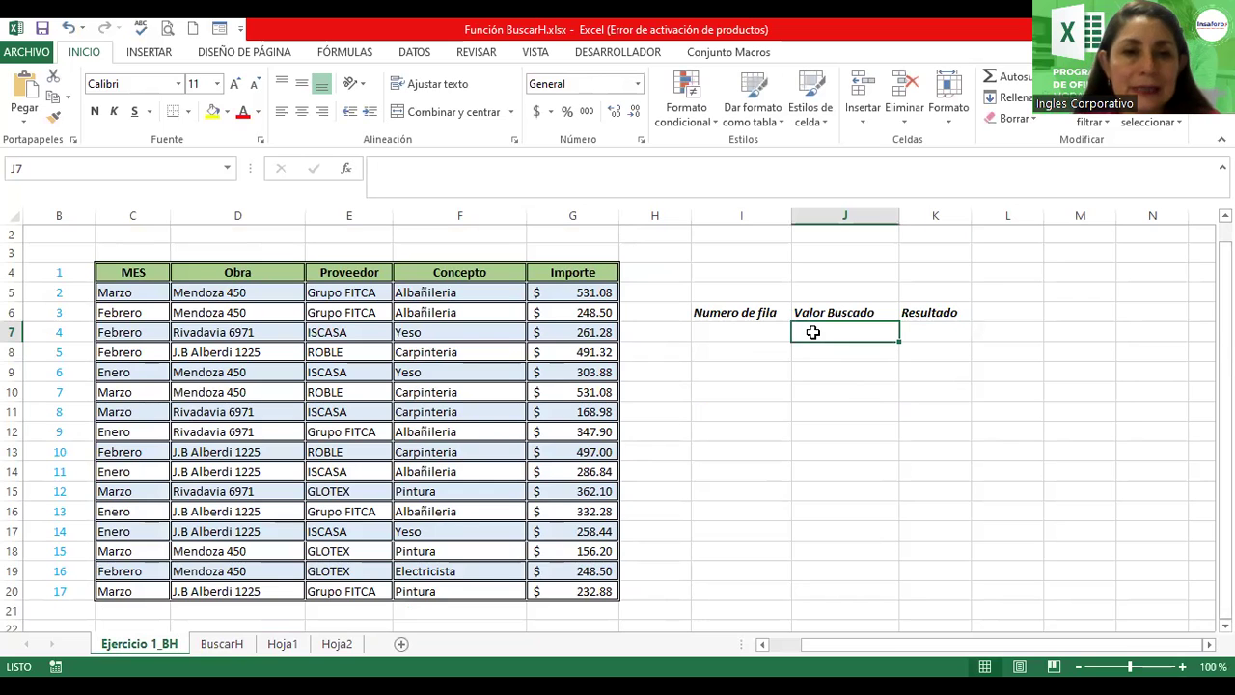
{"action": "scroll", "coordinate": [814, 332], "scroll_direction": "up", "scroll_amount": 4}
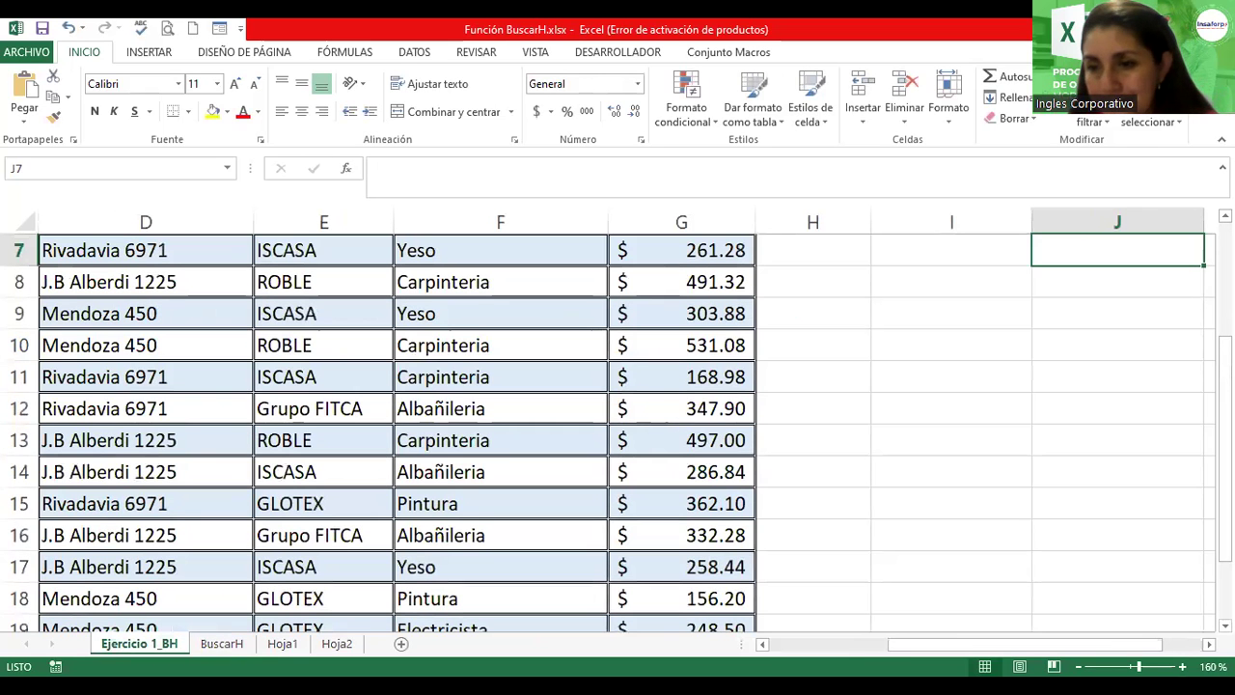
{"action": "scroll", "coordinate": [1083, 573], "scroll_direction": "up", "scroll_amount": 2}
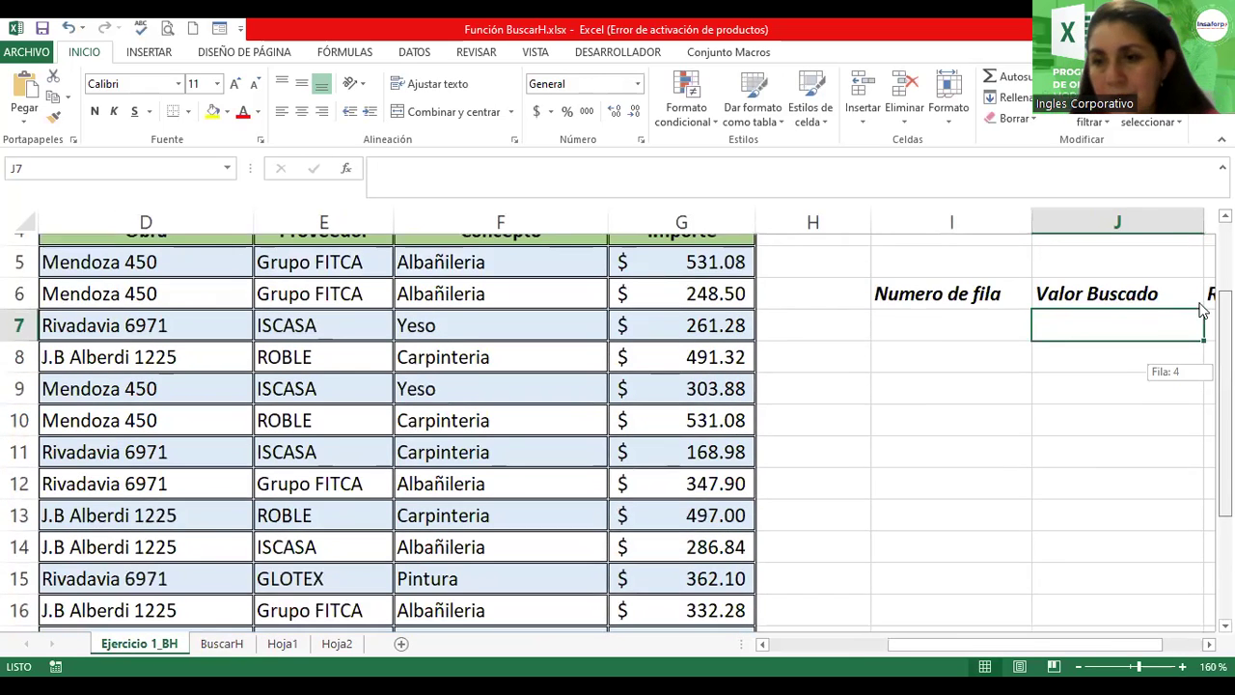
{"action": "left_click", "coordinate": [1078, 665]}
{"action": "left_click", "coordinate": [1078, 666]}
{"action": "left_click", "coordinate": [1078, 666]}
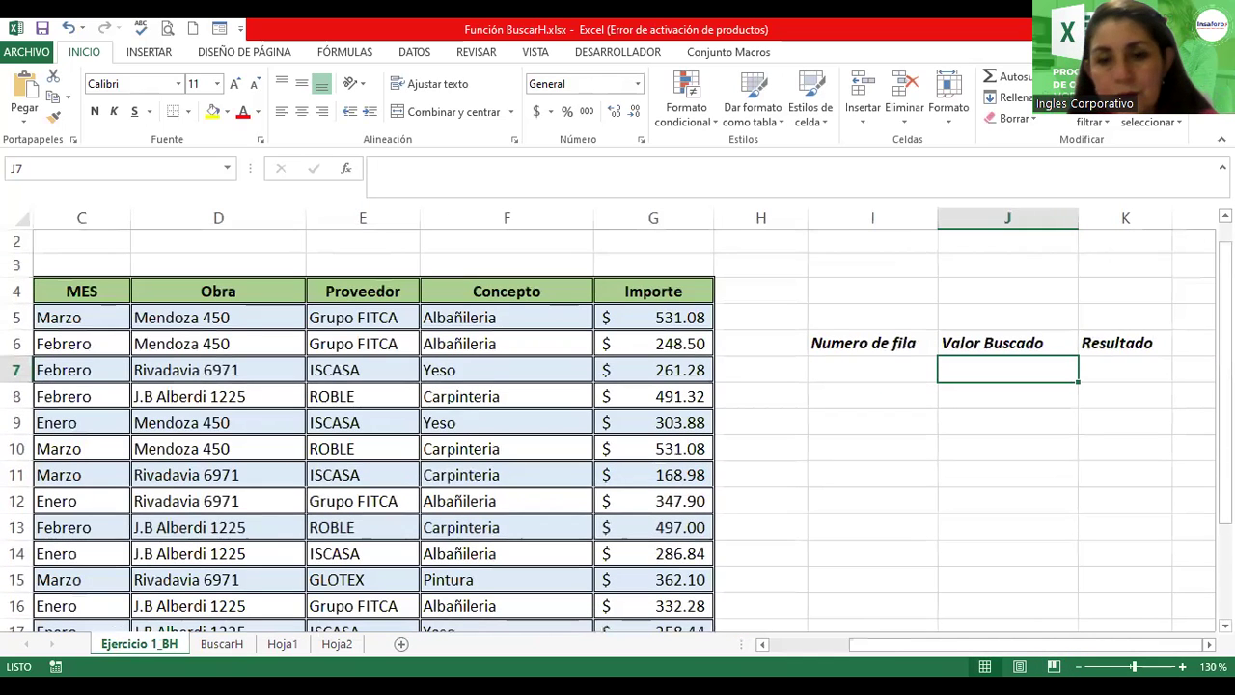
{"action": "left_click_drag", "start_coordinate": [1084, 649], "coordinate": [1057, 646]}
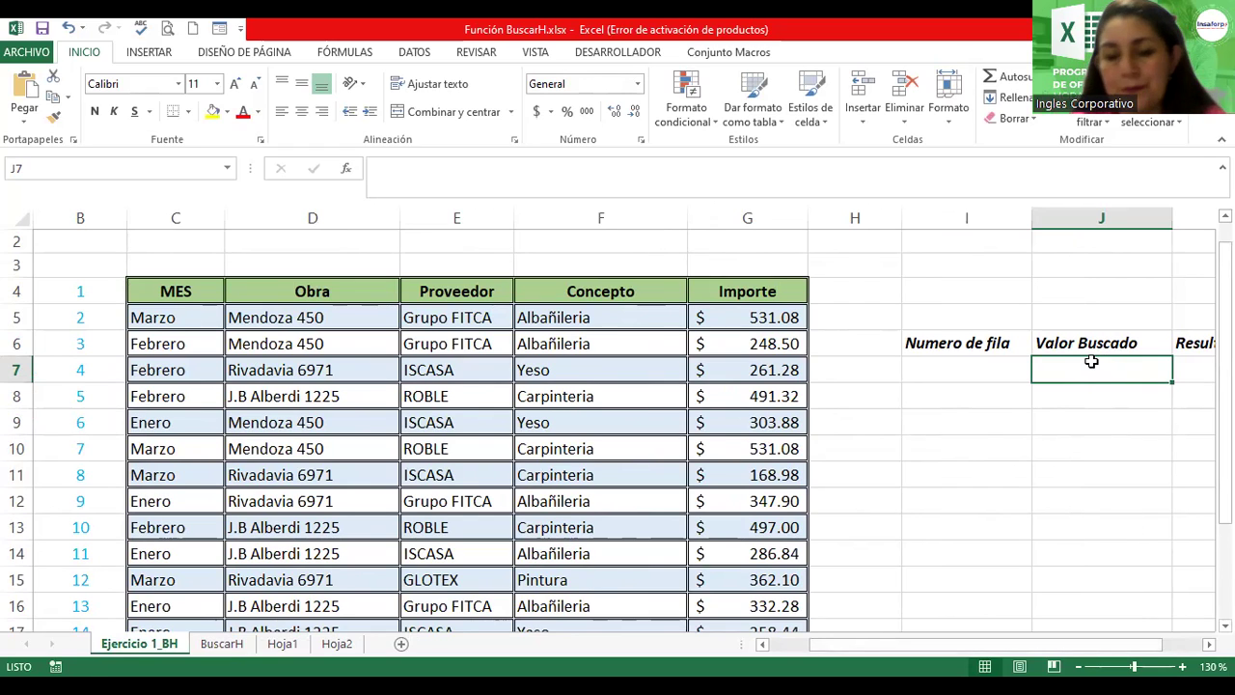
{"action": "type", "text": "Proveedo"}
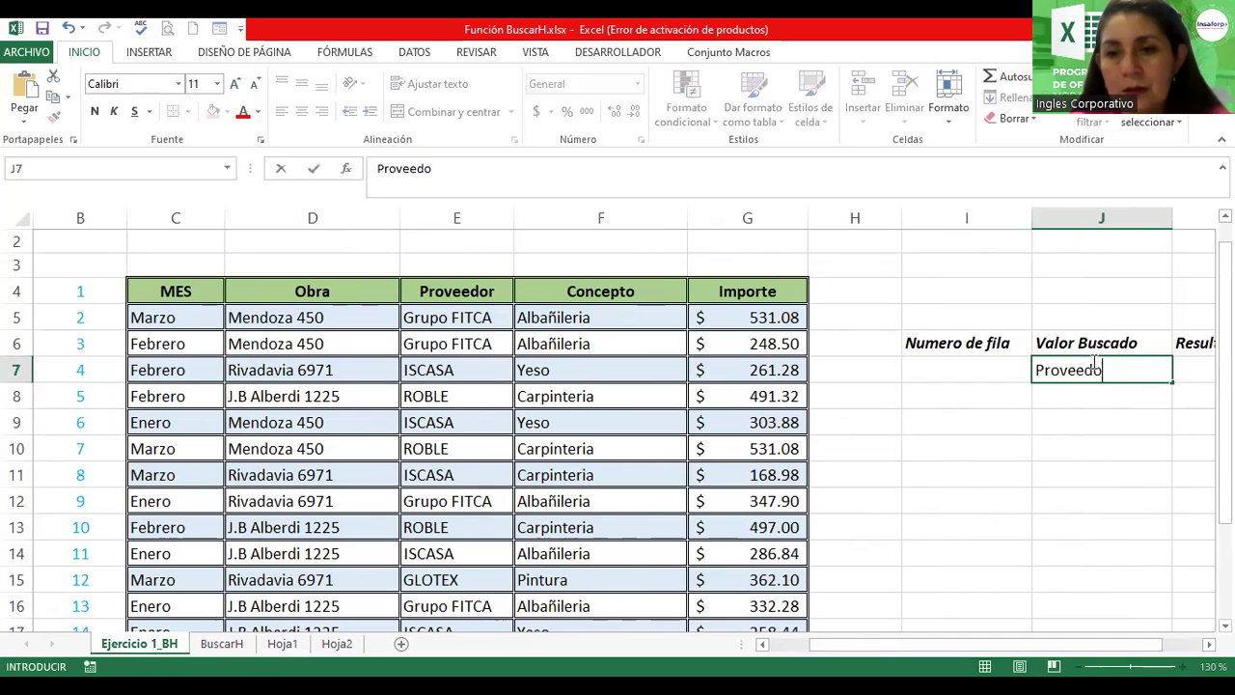
{"action": "type", "text": "r"}
{"action": "key", "text": "Return"}
Step: Enter row number 5 in I7 under Numero de fila
{"action": "key", "text": "Up"}
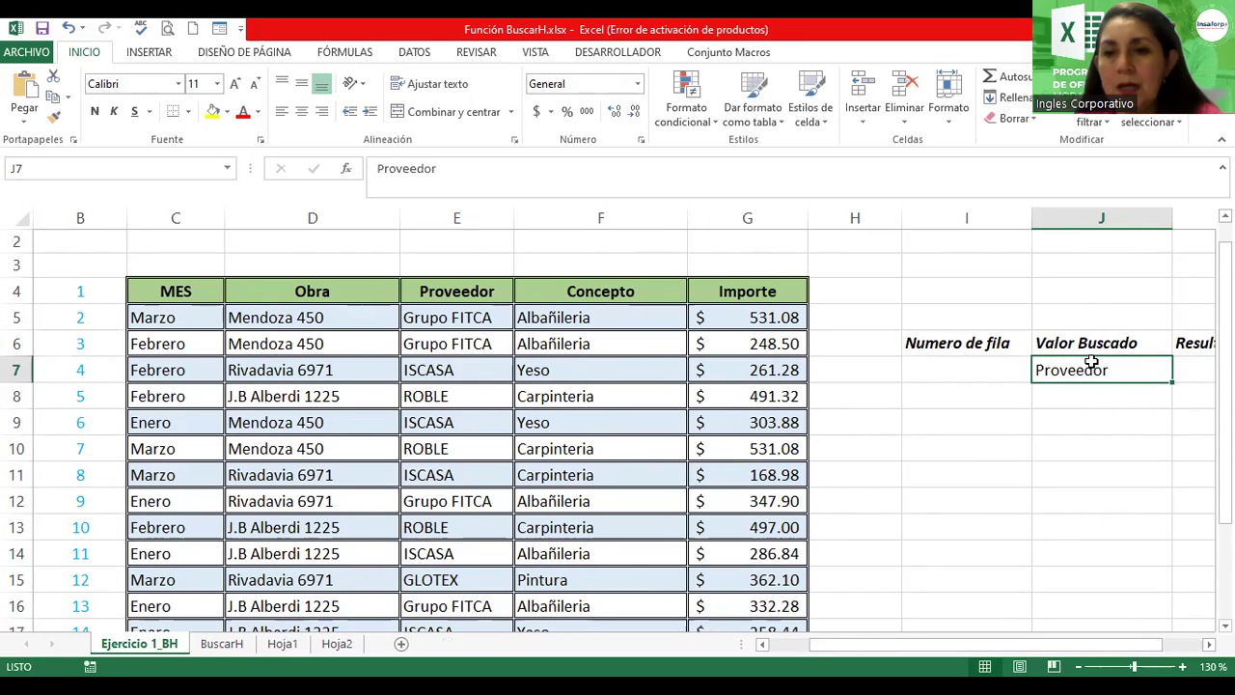
{"action": "key", "text": "Left"}
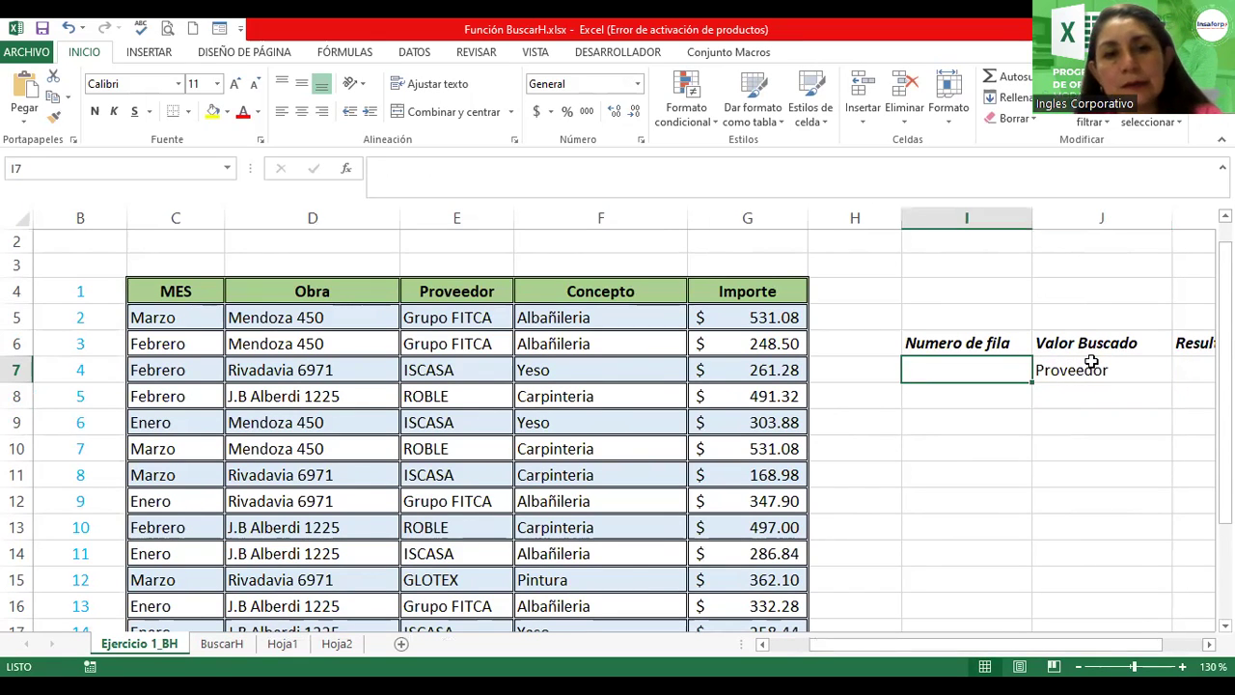
{"action": "type", "text": "5"}
{"action": "key", "text": "Right"}
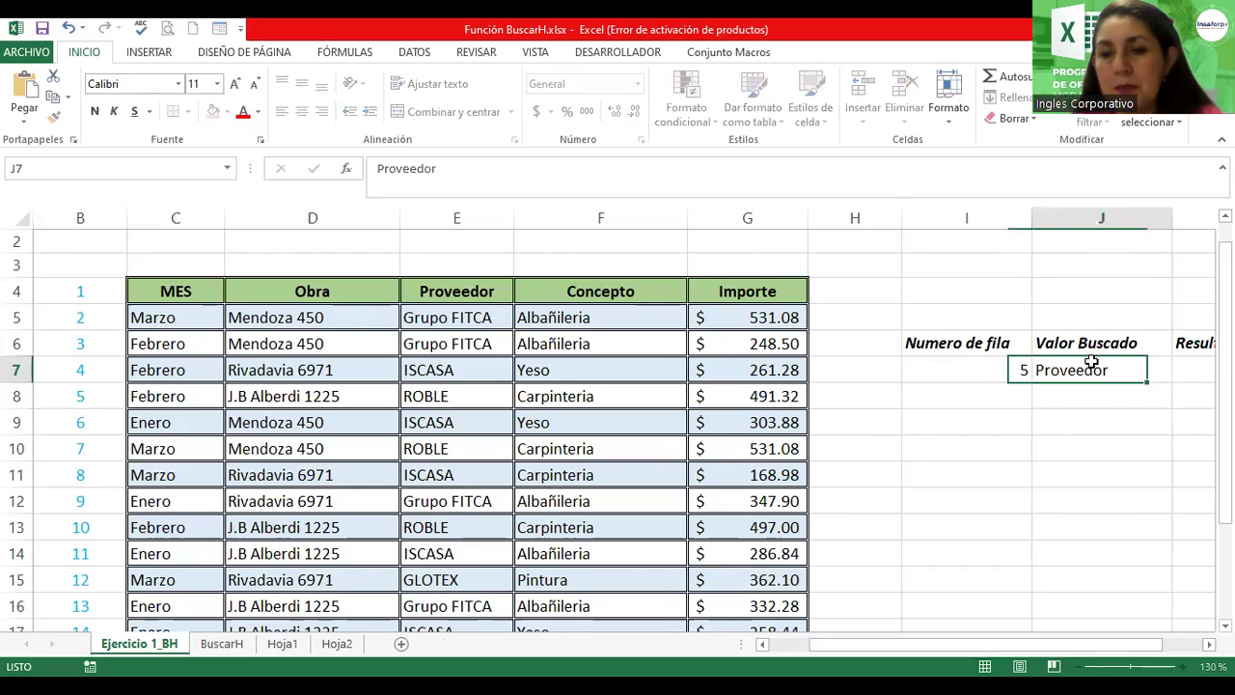
{"action": "key", "text": "Right"}
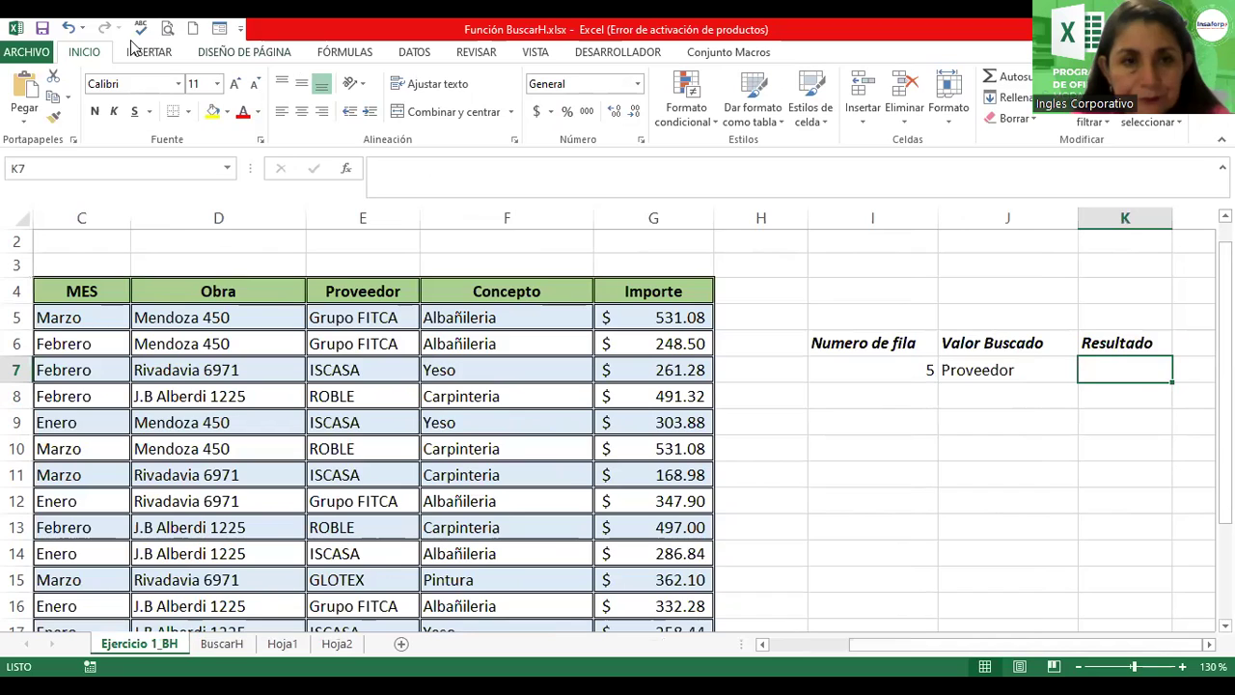
Step: Insert the BUSCARH function into K7 from the Fórmulas tab's Búsqueda y referencia list
{"action": "left_click", "coordinate": [350, 55]}
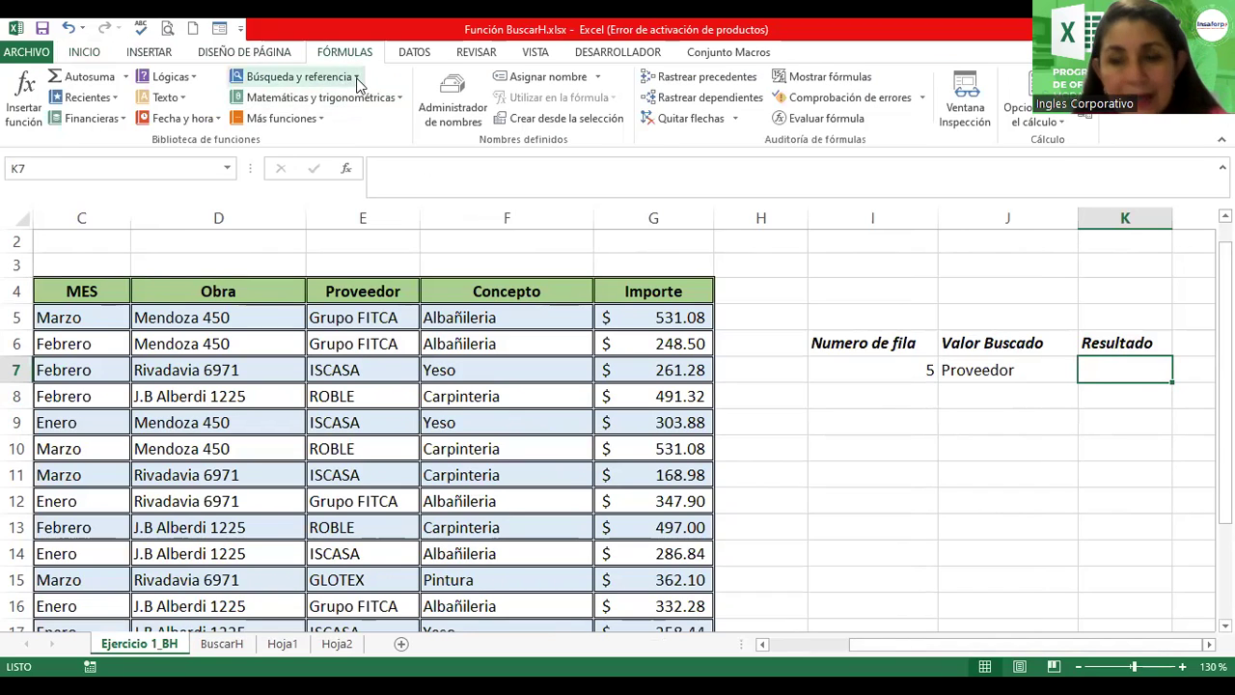
{"action": "left_click", "coordinate": [357, 79]}
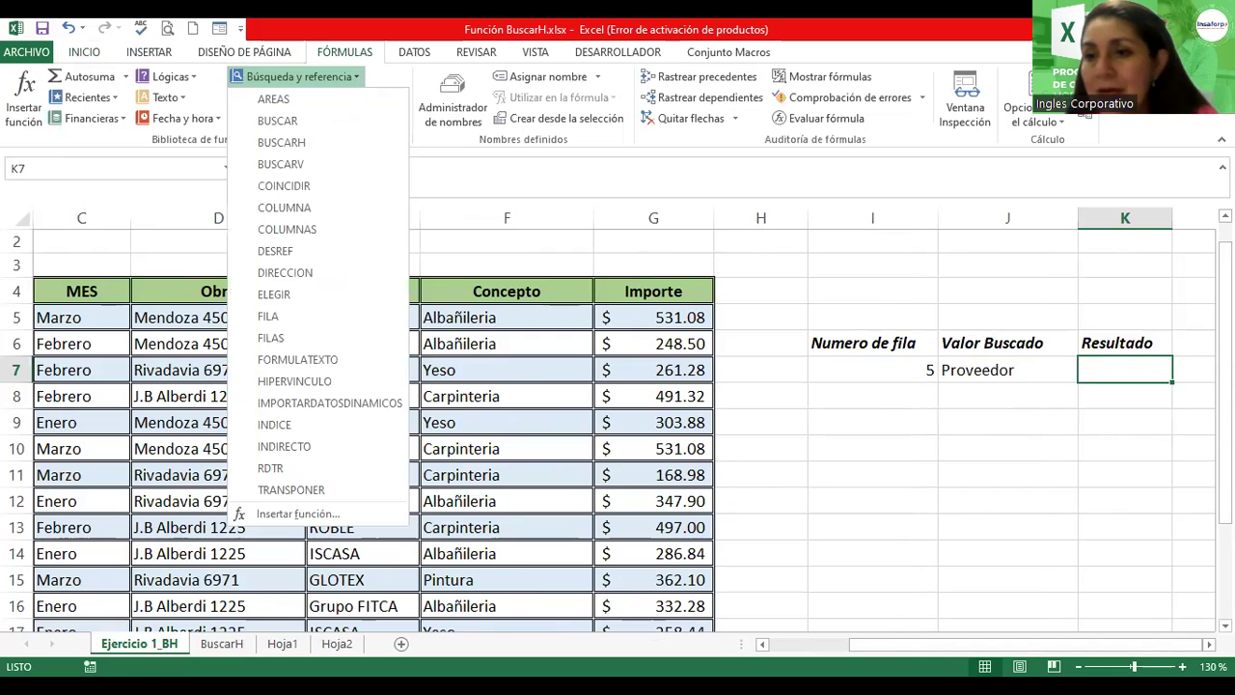
{"action": "left_click", "coordinate": [924, 76]}
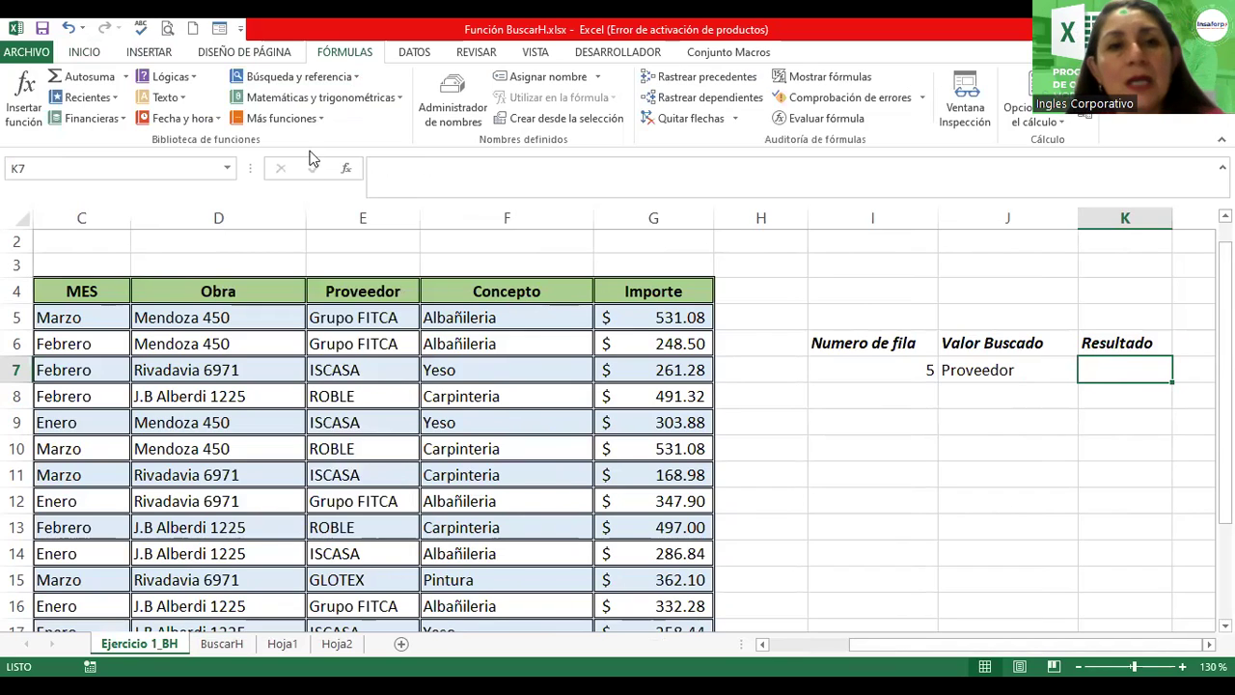
{"action": "left_click", "coordinate": [356, 82]}
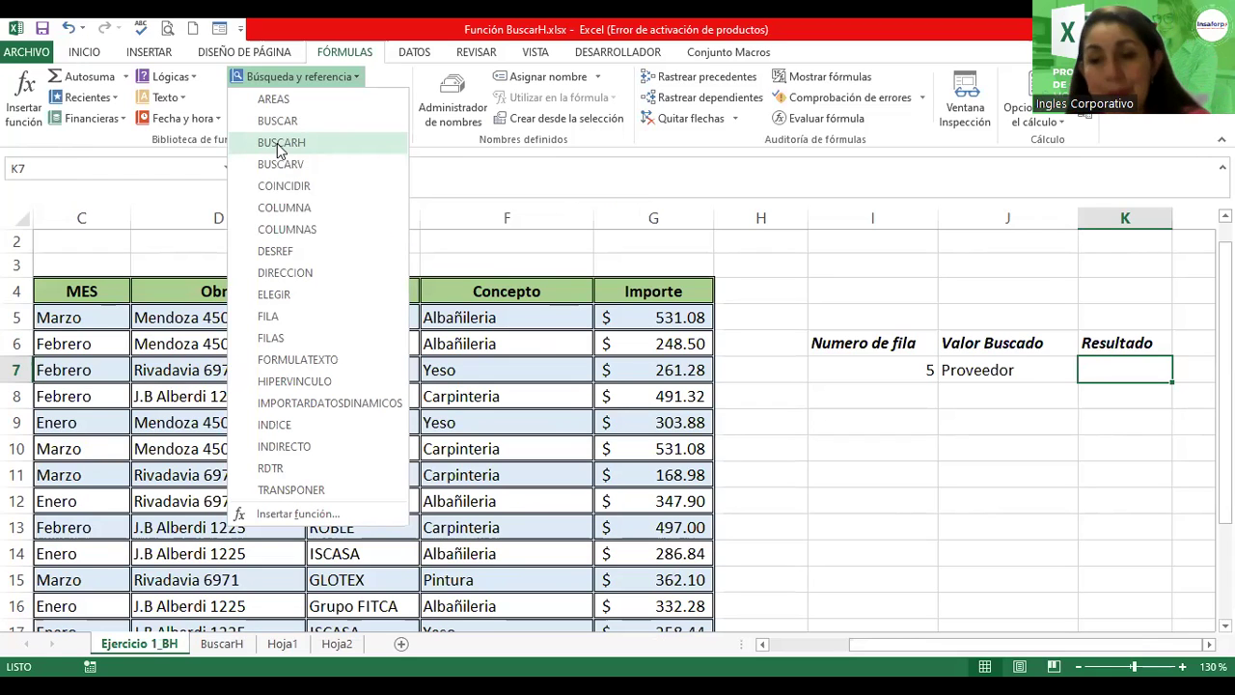
{"action": "left_click", "coordinate": [280, 145]}
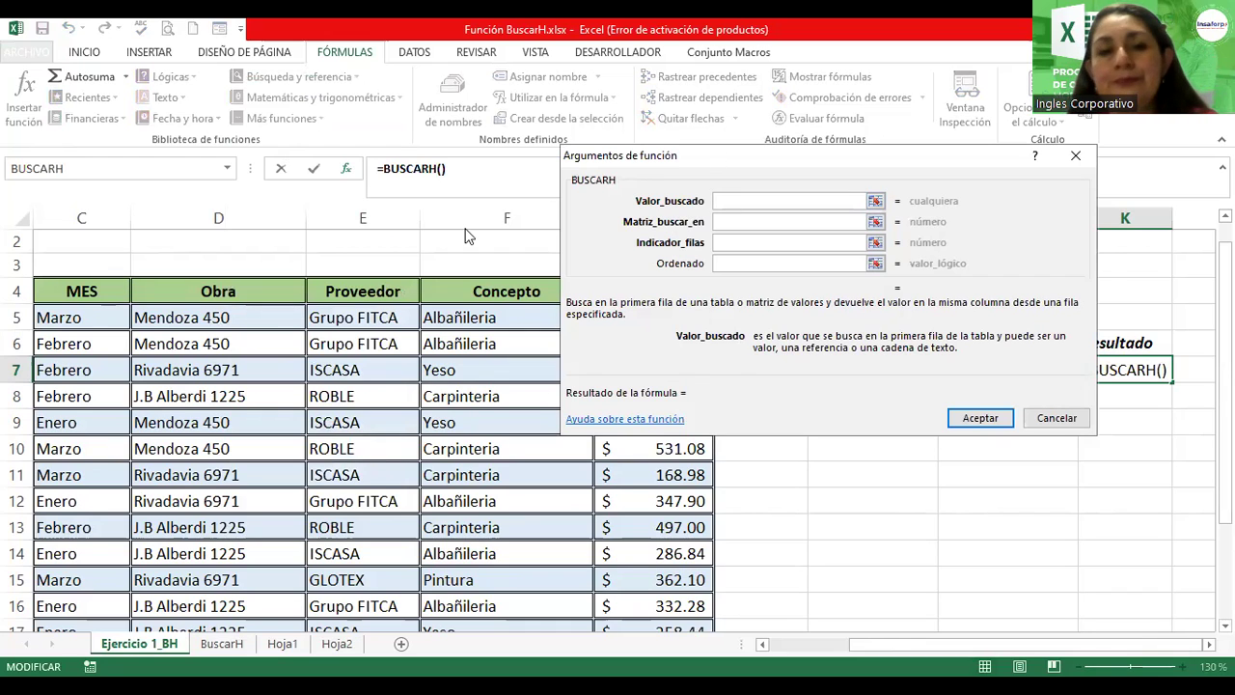
Step: Set J7 as the BUSCARH lookup value and collapse the dialog to pick the table range
{"action": "left_click_drag", "start_coordinate": [711, 152], "coordinate": [381, 220]}
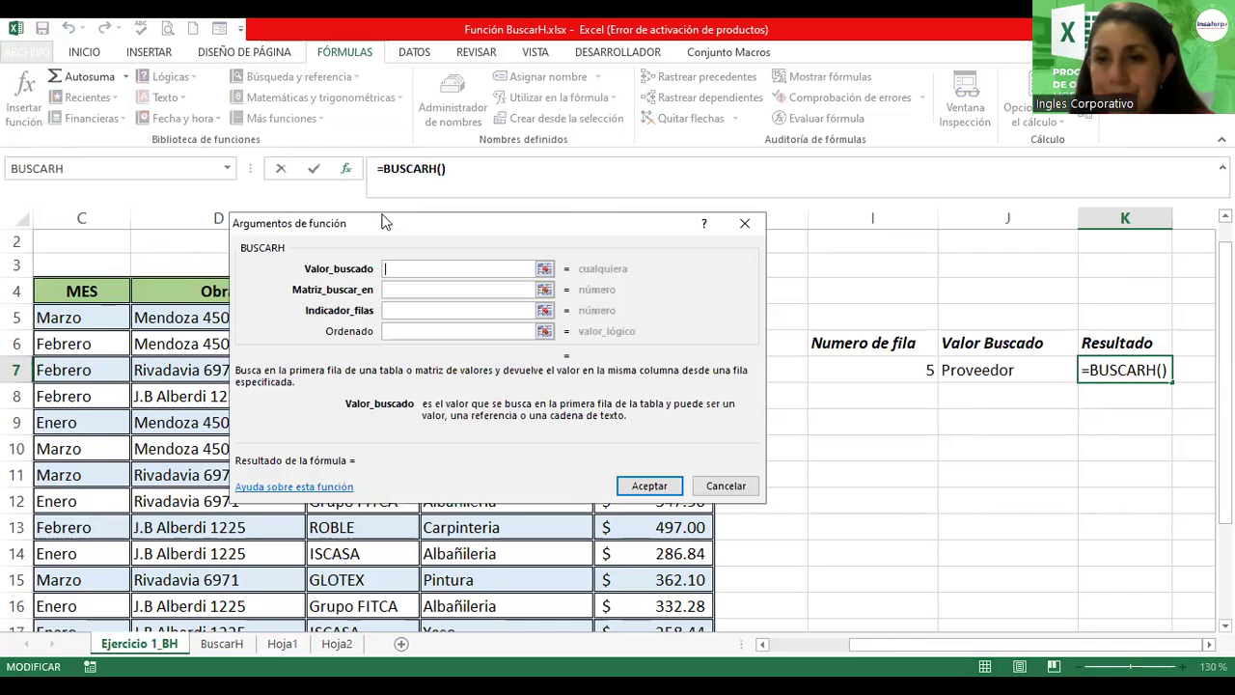
{"action": "left_click", "coordinate": [986, 370]}
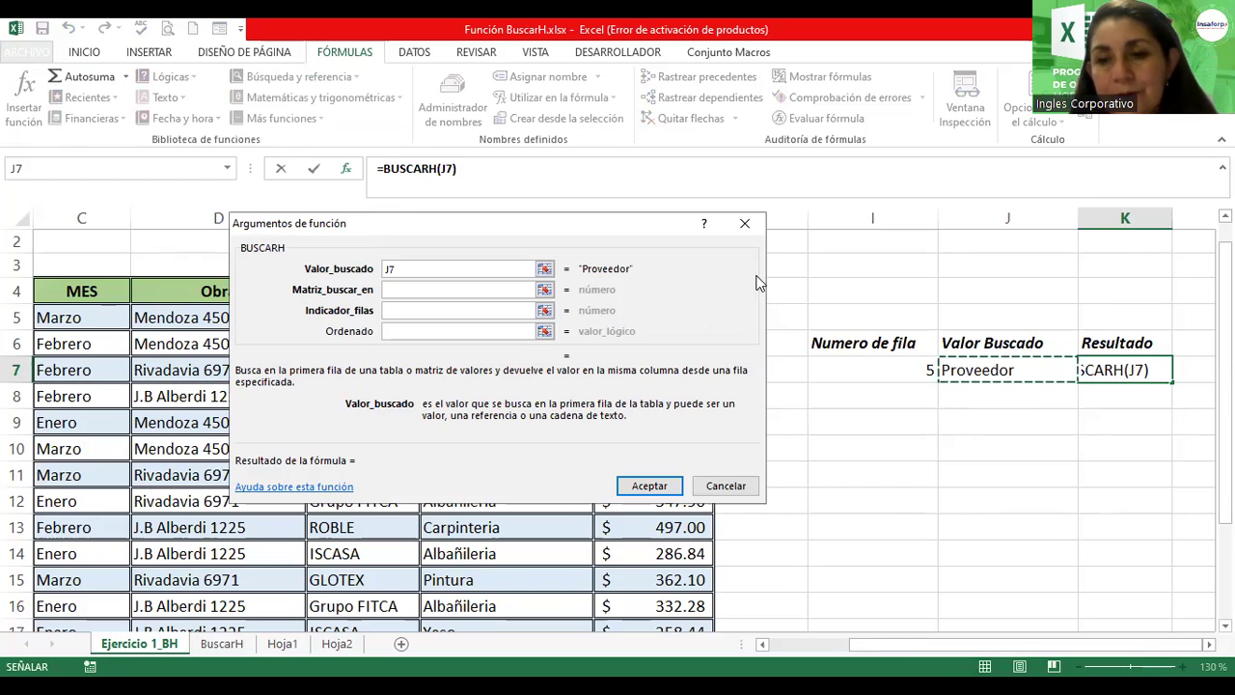
{"action": "left_click", "coordinate": [397, 288]}
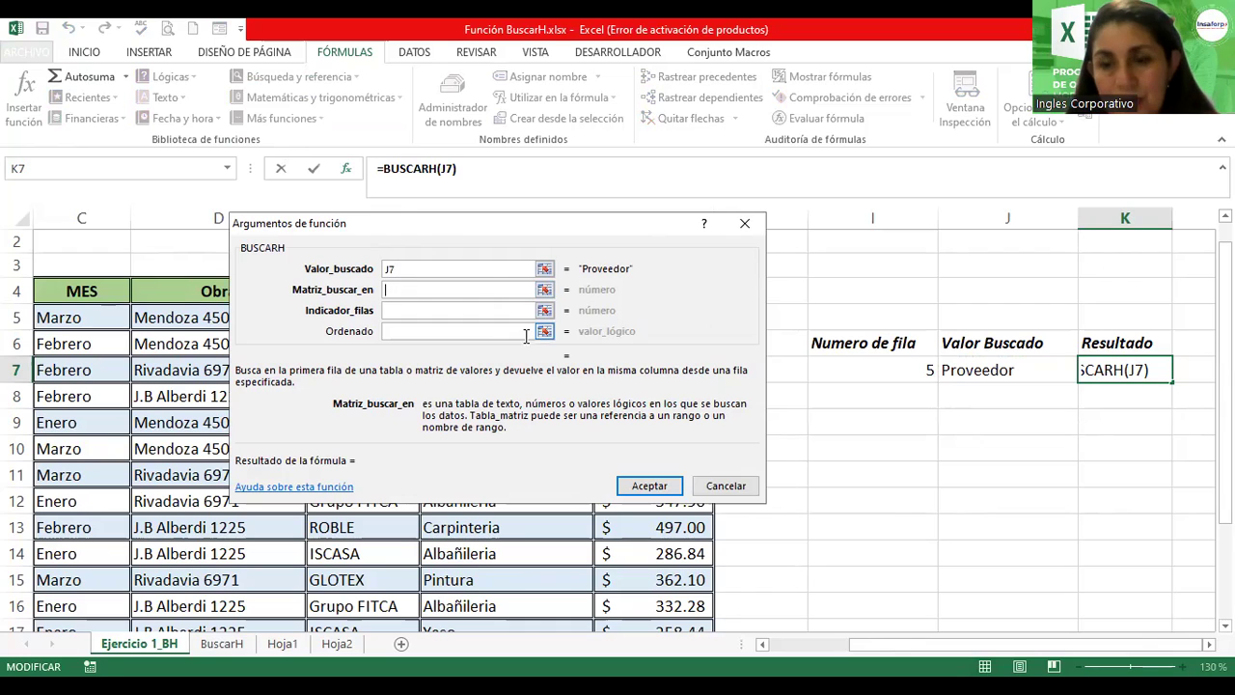
{"action": "left_click", "coordinate": [545, 289]}
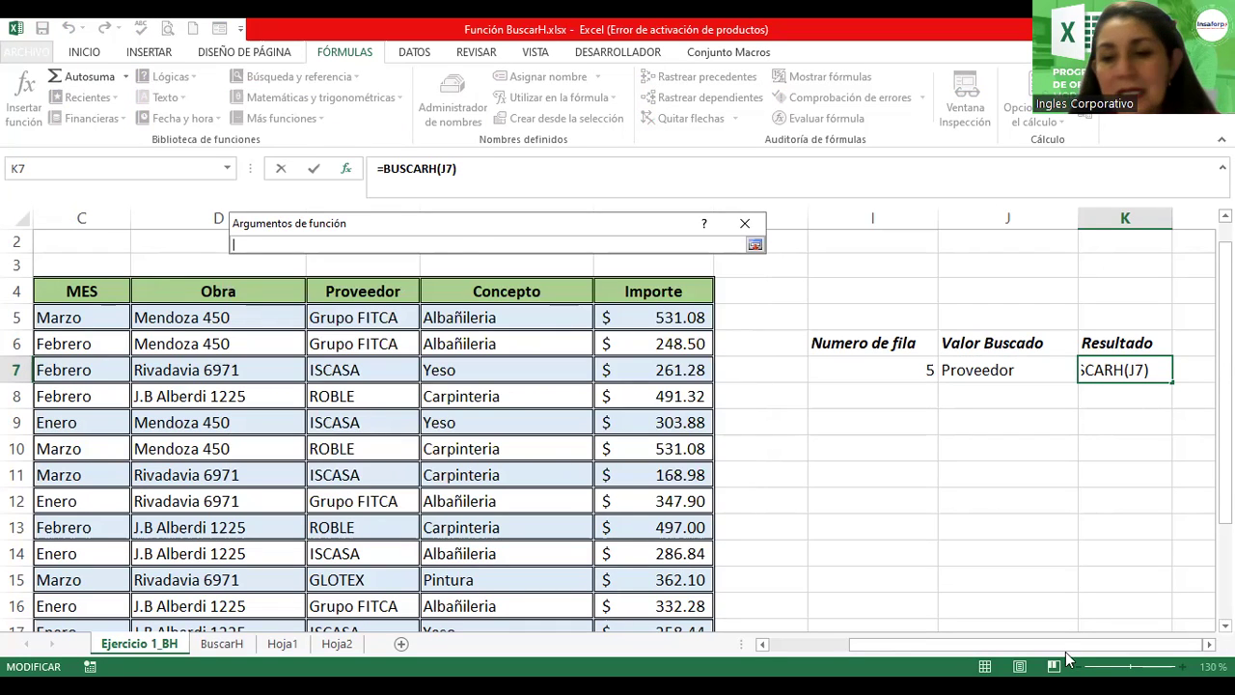
Step: Select C4:G20 as the Matriz_buscar_en table range and restore the arguments dialog
{"action": "left_click_drag", "start_coordinate": [1067, 654], "coordinate": [989, 654]}
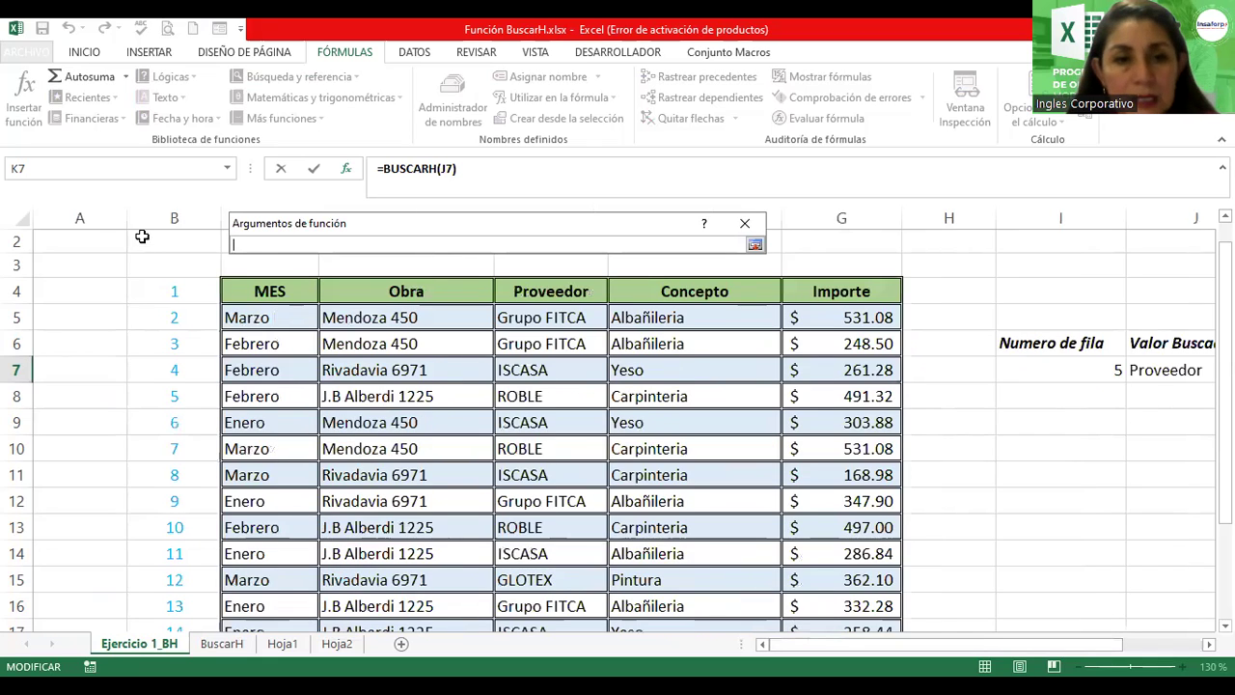
{"action": "left_click", "coordinate": [270, 291]}
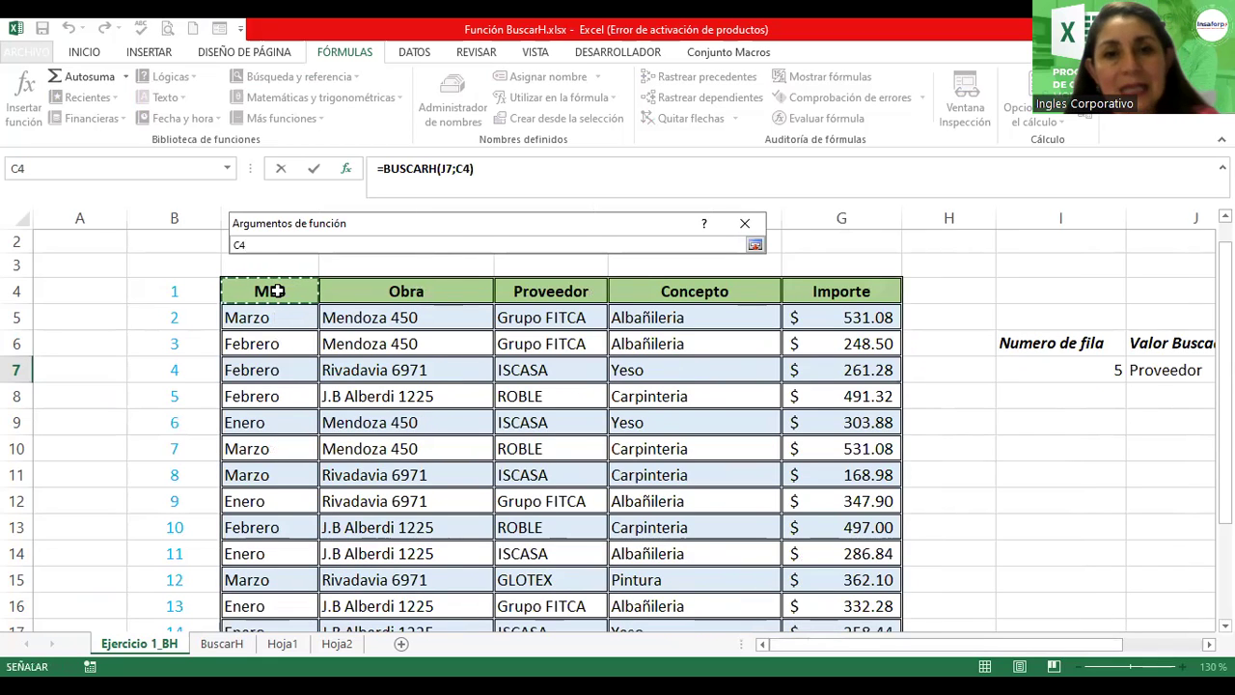
{"action": "key", "text": "shift+Right"}
{"action": "key", "text": "shift+Right"}
{"action": "key", "text": "shift+Right"}
{"action": "key", "text": "shift+Right"}
{"action": "key", "text": "shift+Down"}
{"action": "key", "text": "shift+Down"}
{"action": "key", "text": "shift+Down"}
{"action": "key", "text": "shift+Down"}
{"action": "key", "text": "shift+Down"}
{"action": "key", "text": "shift+Down"}
{"action": "key", "text": "shift+Down"}
{"action": "key", "text": "shift+Down"}
{"action": "key", "text": "shift+Down"}
{"action": "key", "text": "shift+Down"}
{"action": "key", "text": "shift+Down"}
{"action": "key", "text": "shift+Down"}
{"action": "key", "text": "shift+Down"}
{"action": "key", "text": "shift+Down"}
{"action": "key", "text": "shift+Down"}
{"action": "key", "text": "shift+Down"}
{"action": "key", "text": "shift+Down"}
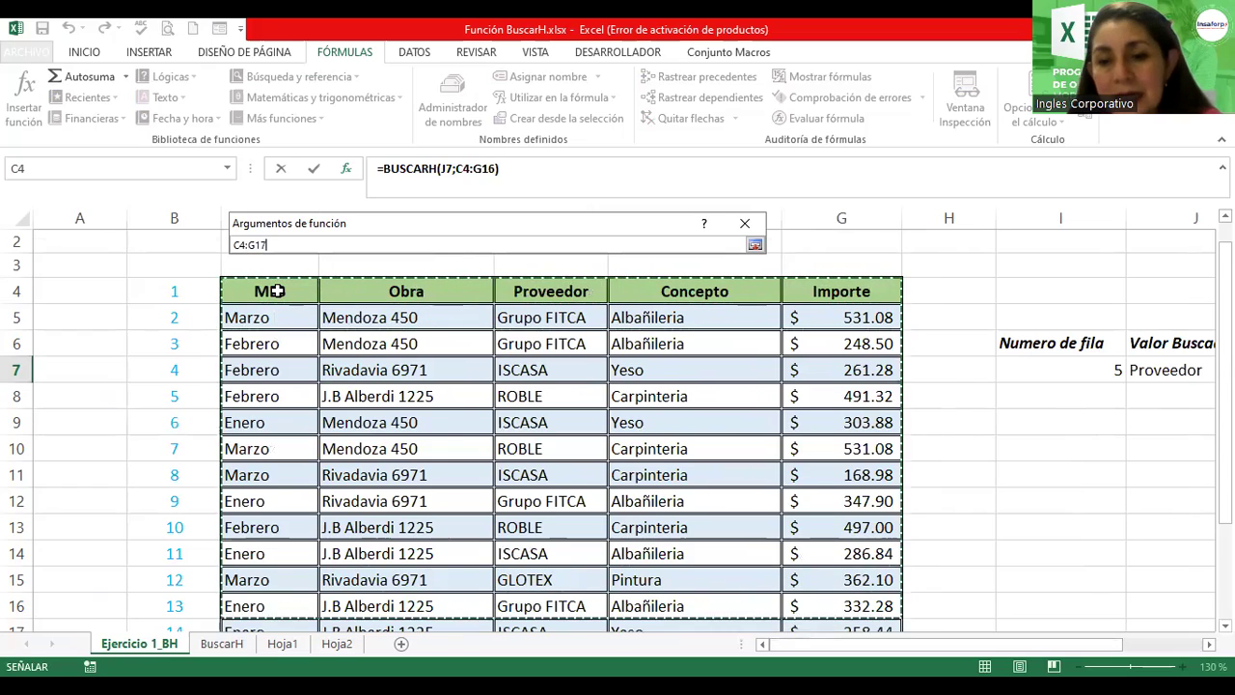
{"action": "key", "text": "shift+Up"}
{"action": "key", "text": "shift+Up"}
{"action": "key", "text": "shift+Up"}
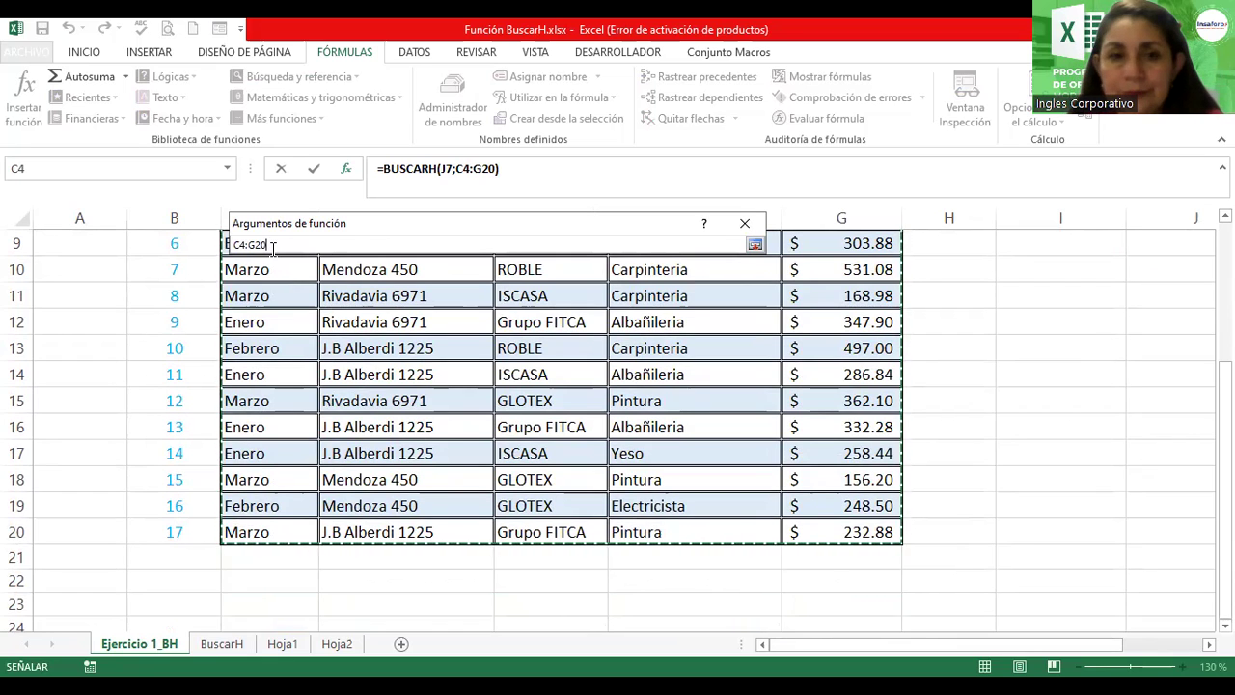
{"action": "left_click", "coordinate": [275, 245]}
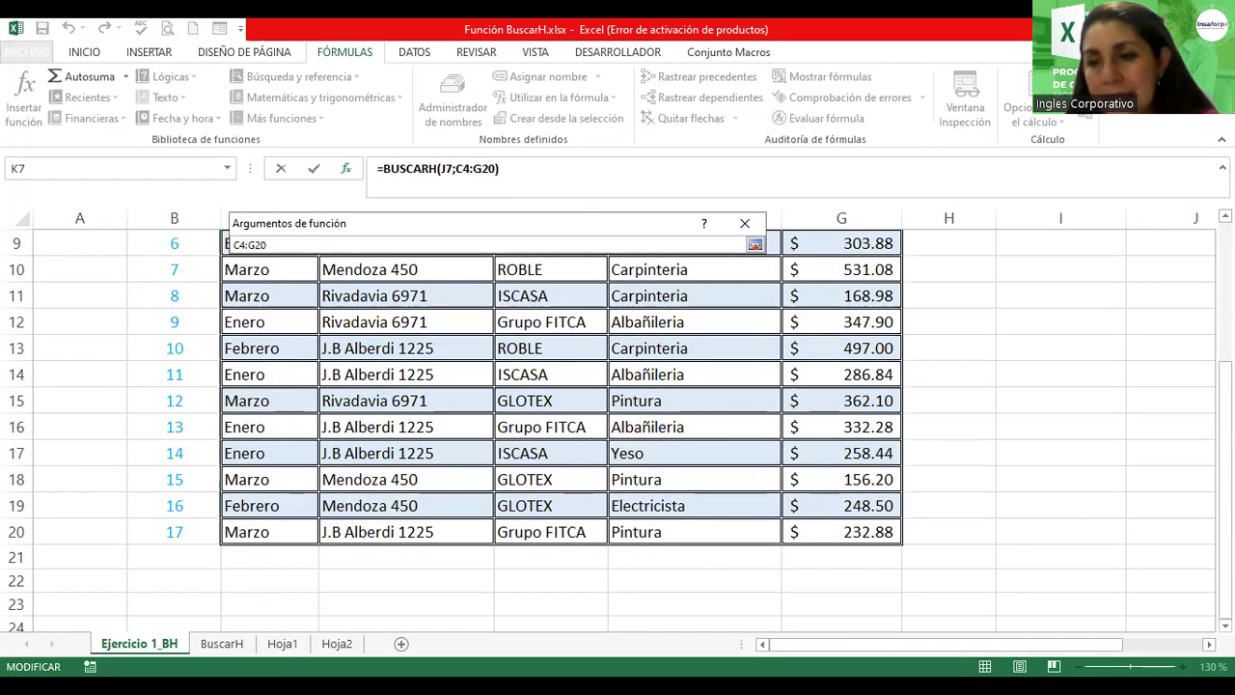
{"action": "left_click_drag", "start_coordinate": [1226, 492], "coordinate": [1226, 364]}
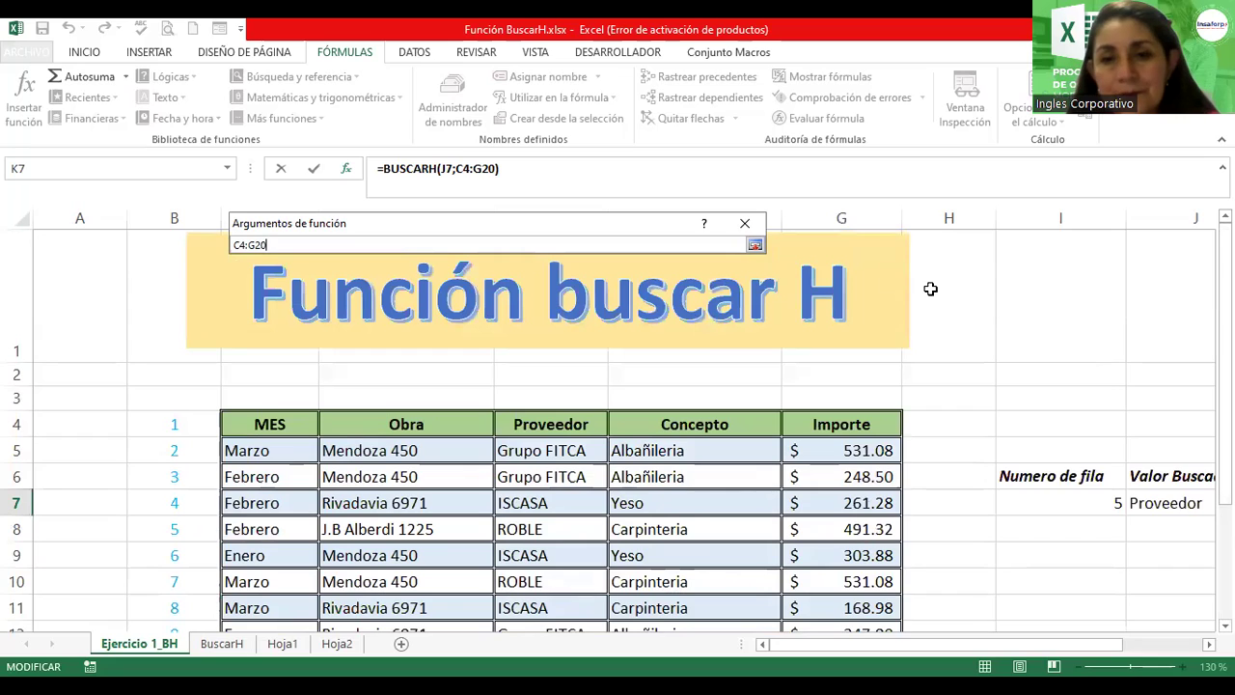
{"action": "left_click", "coordinate": [755, 247]}
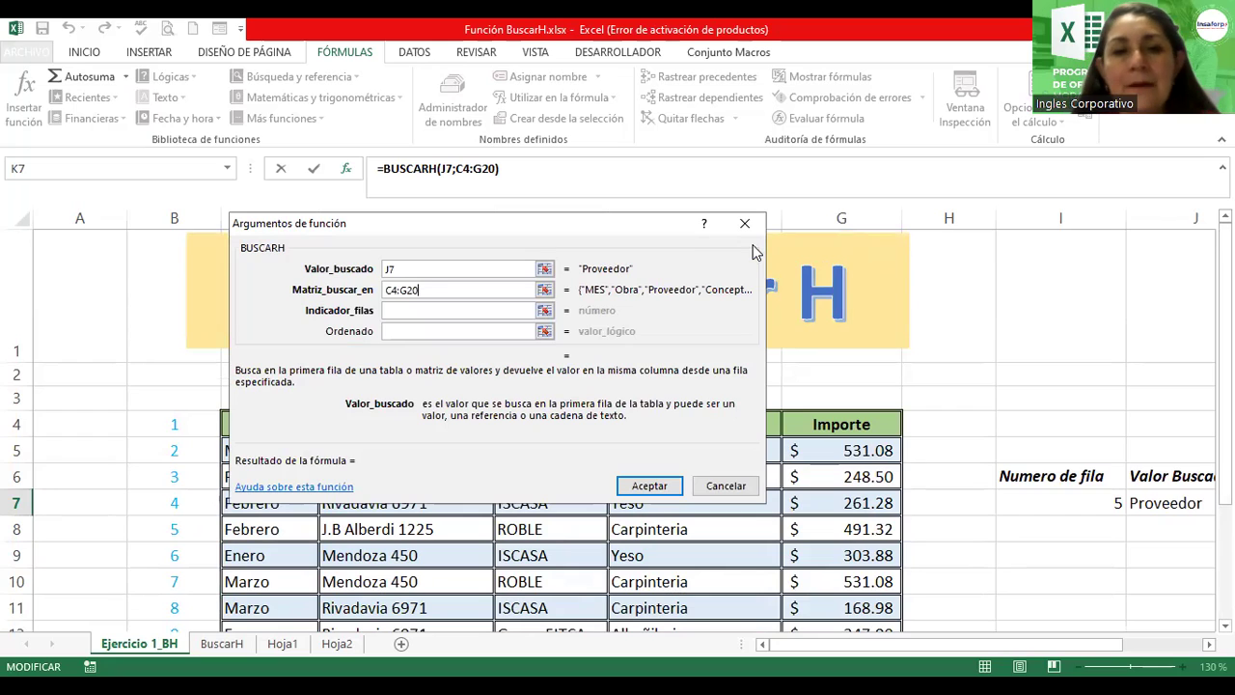
Step: Use cell I7 instead of a typed 5 as the row index and accept the formula, returning ROBLE
{"action": "left_click", "coordinate": [401, 310]}
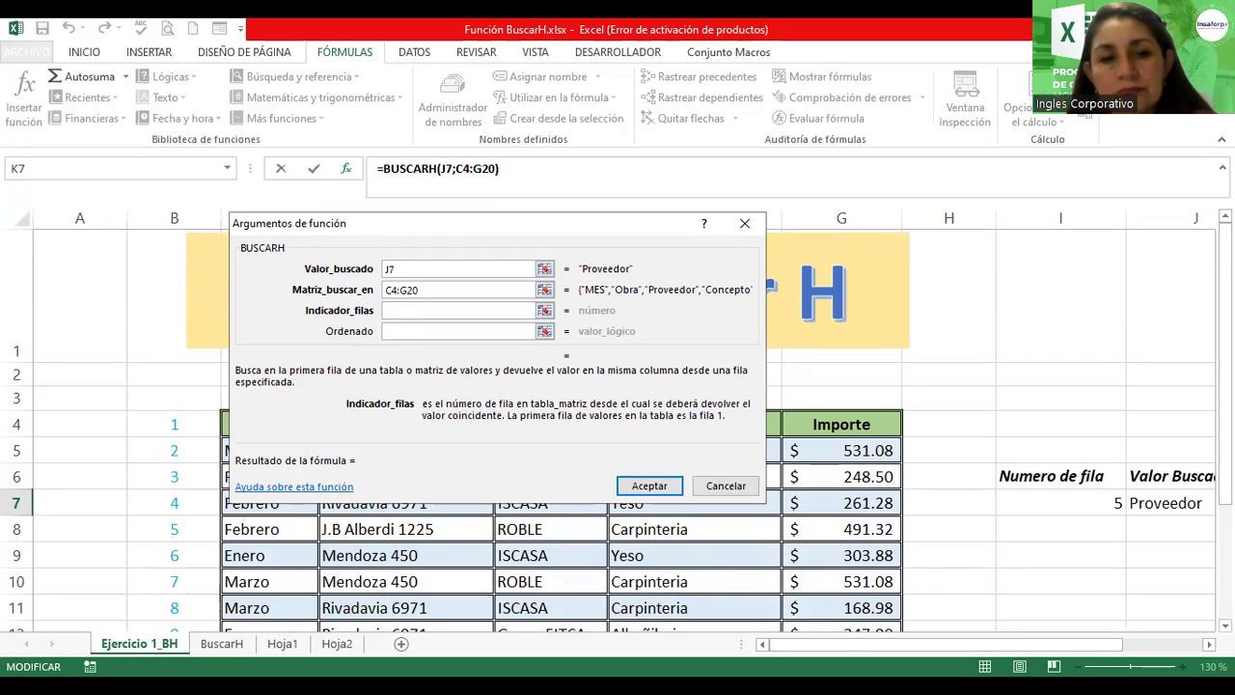
{"action": "left_click", "coordinate": [429, 309]}
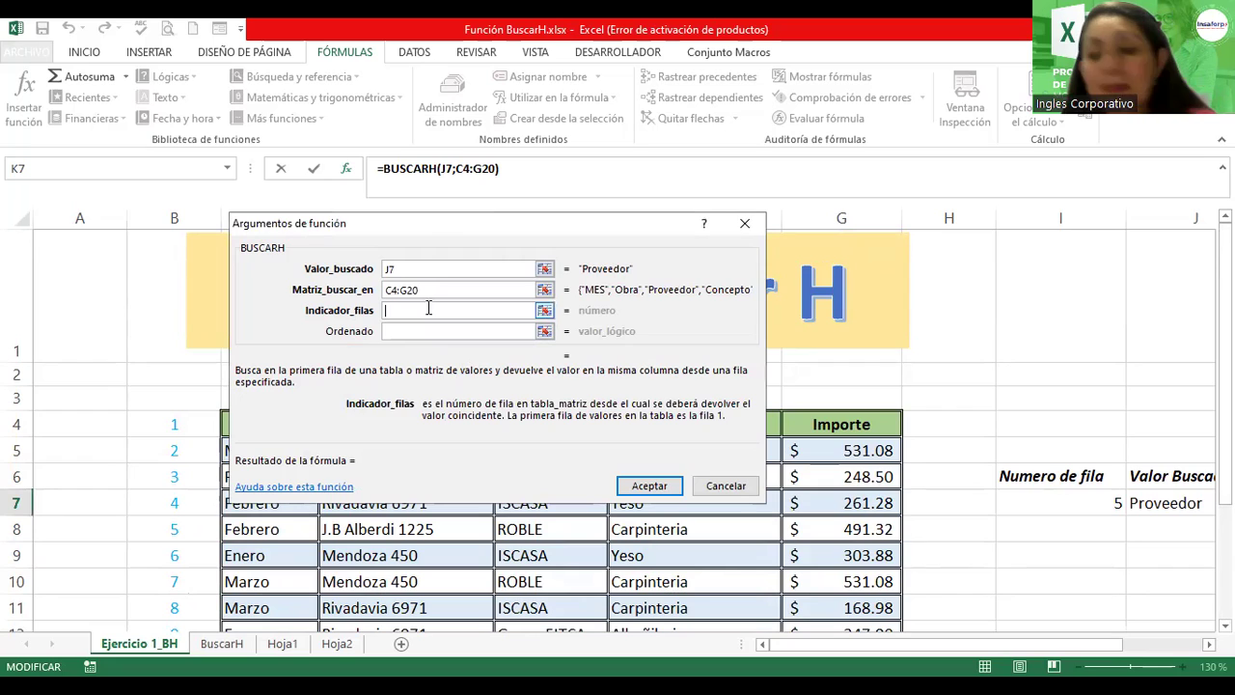
{"action": "type", "text": "5"}
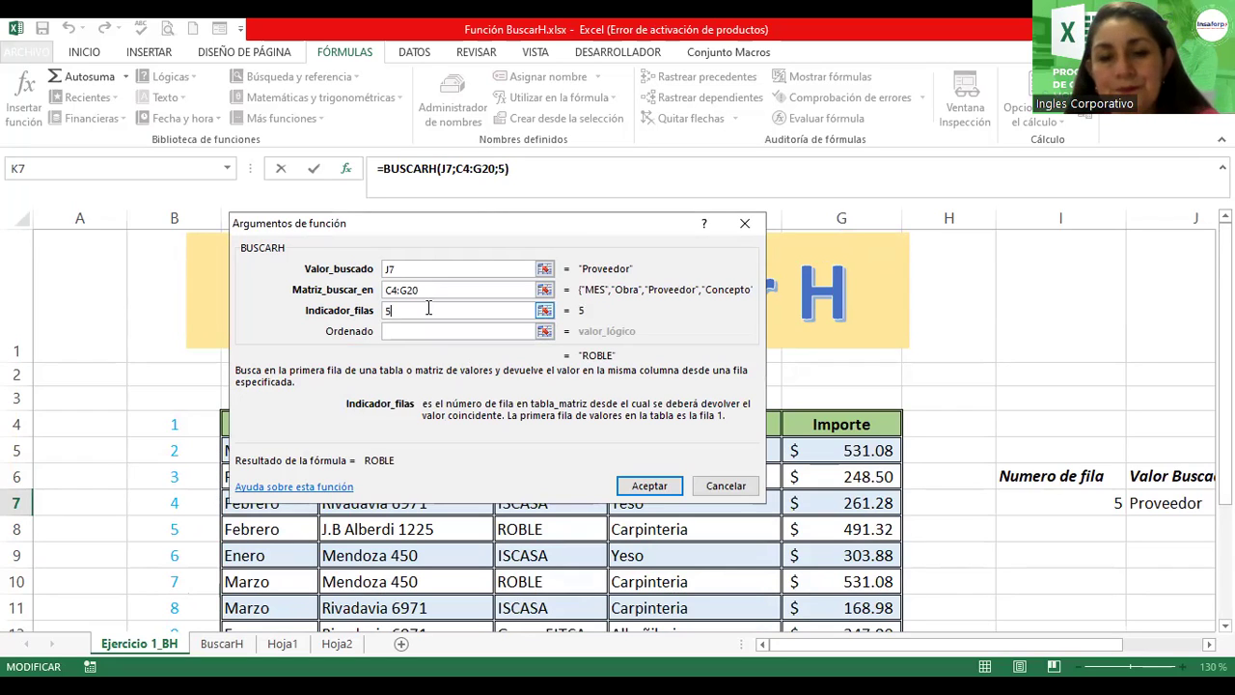
{"action": "key", "text": "BackSpace"}
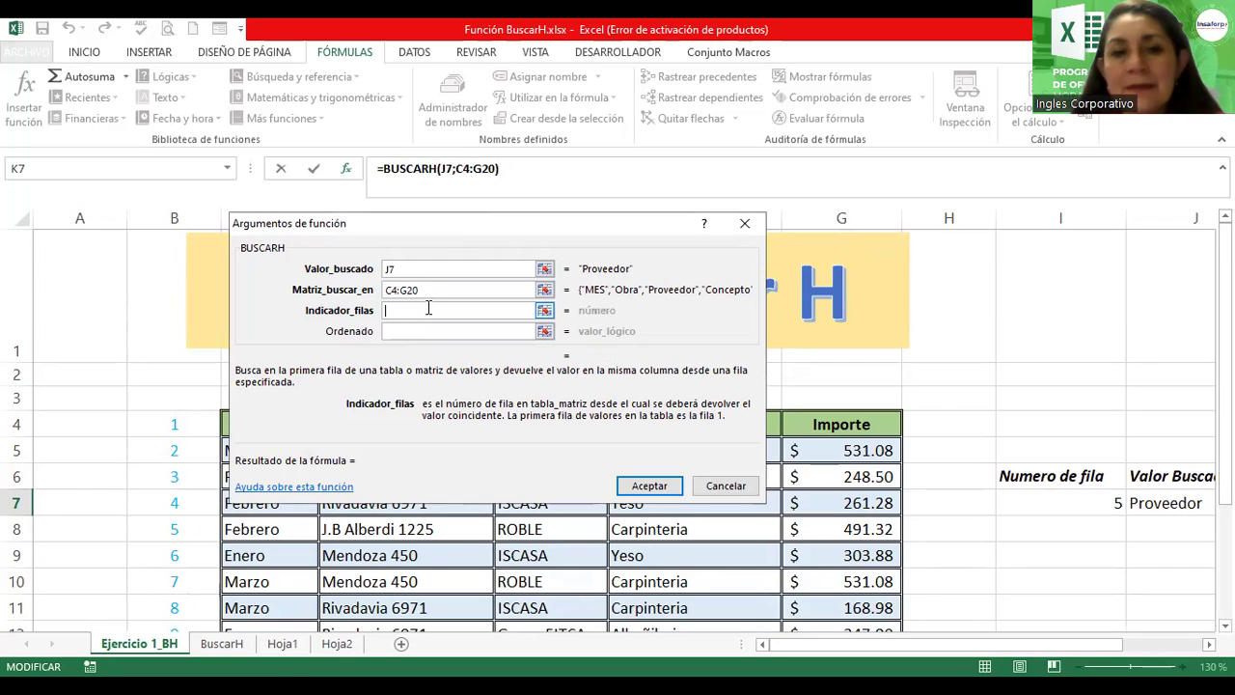
{"action": "left_click", "coordinate": [1048, 501]}
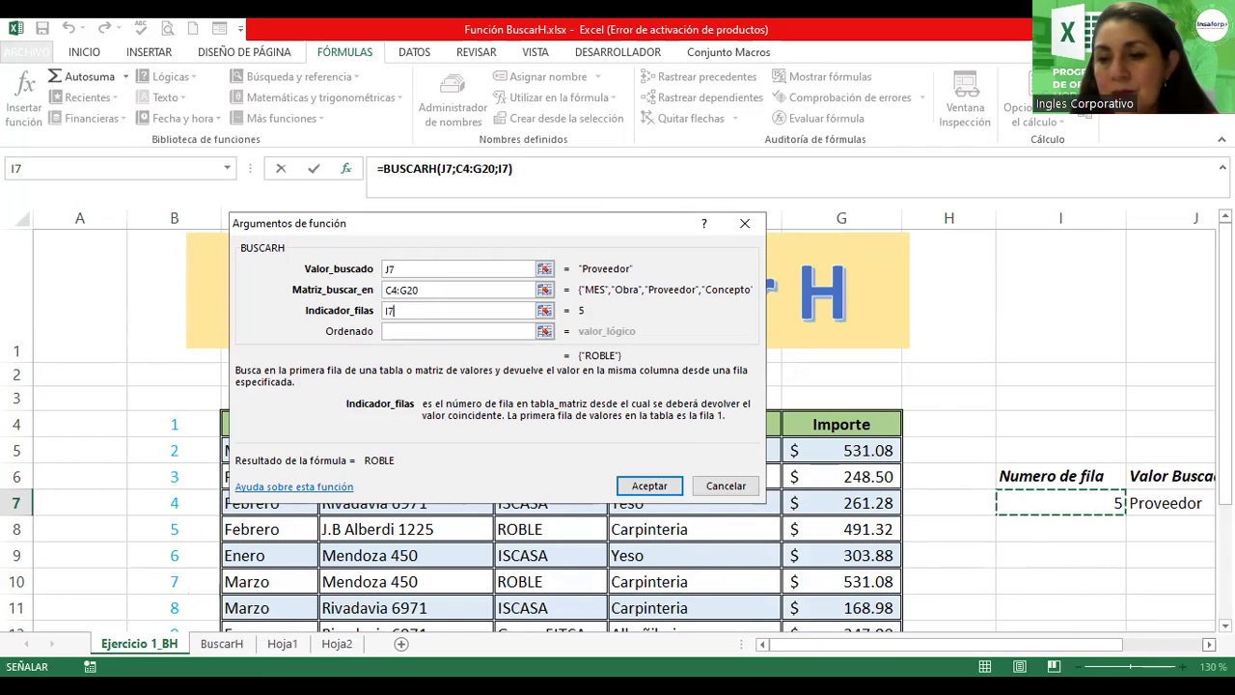
{"action": "left_click", "coordinate": [1209, 644]}
{"action": "left_click", "coordinate": [1209, 643]}
{"action": "left_click", "coordinate": [1209, 644]}
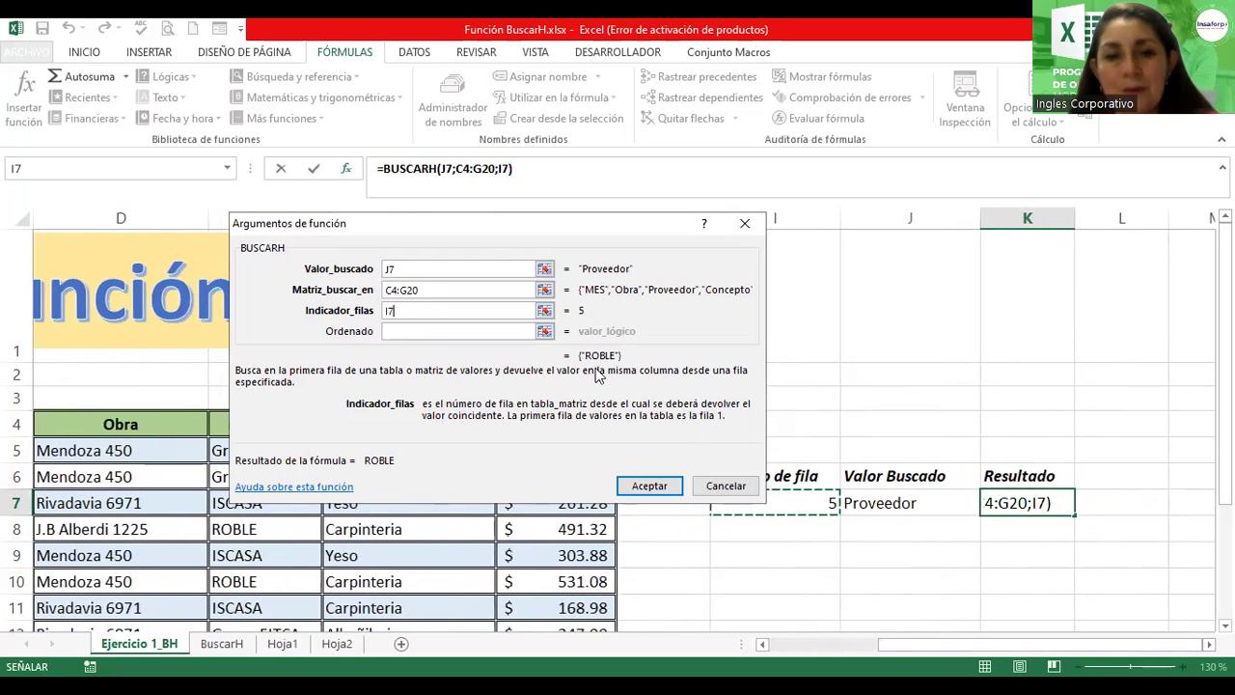
{"action": "left_click", "coordinate": [645, 485]}
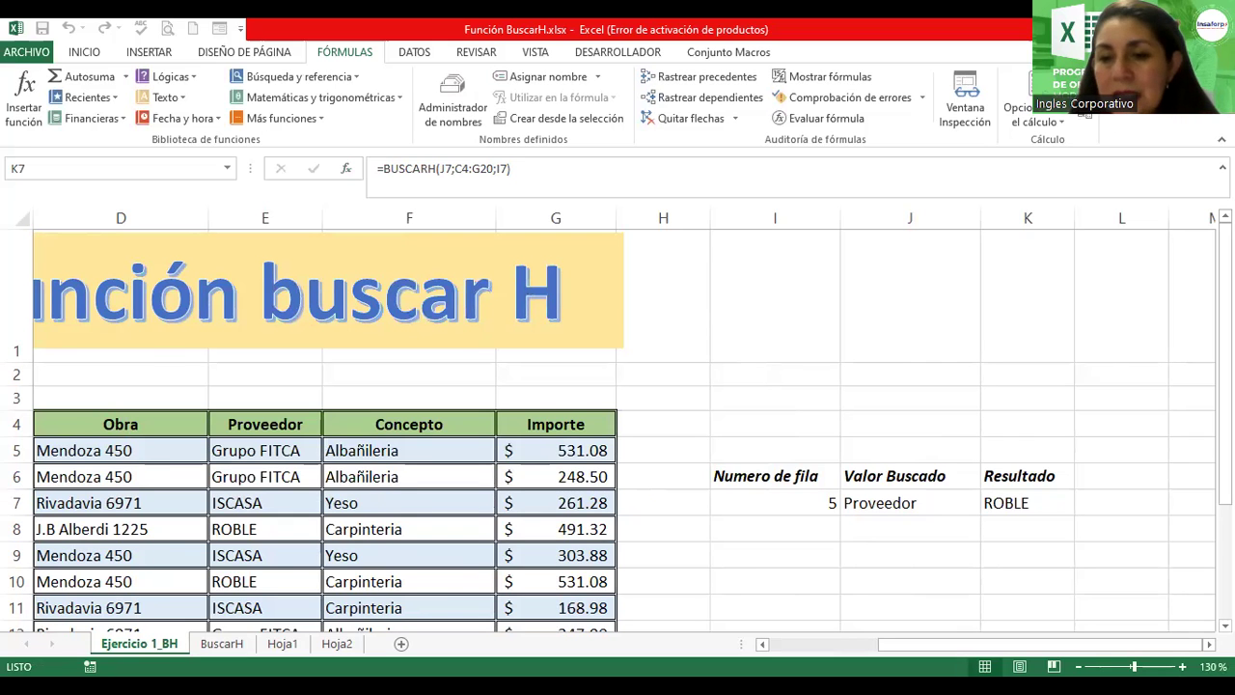
{"action": "left_click", "coordinate": [1225, 625]}
{"action": "left_click", "coordinate": [1225, 626]}
Step: Colour the Proveedor header text in E4 red
{"action": "left_click_drag", "start_coordinate": [1080, 645], "coordinate": [1052, 644]}
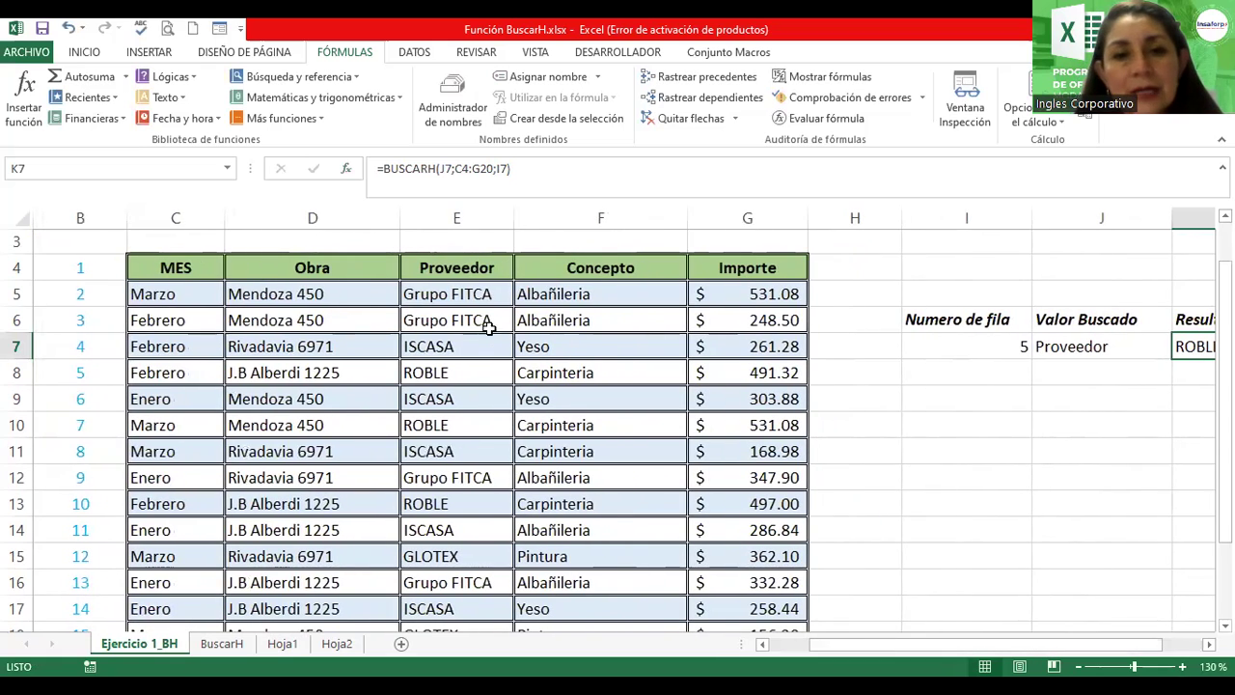
{"action": "left_click", "coordinate": [461, 271]}
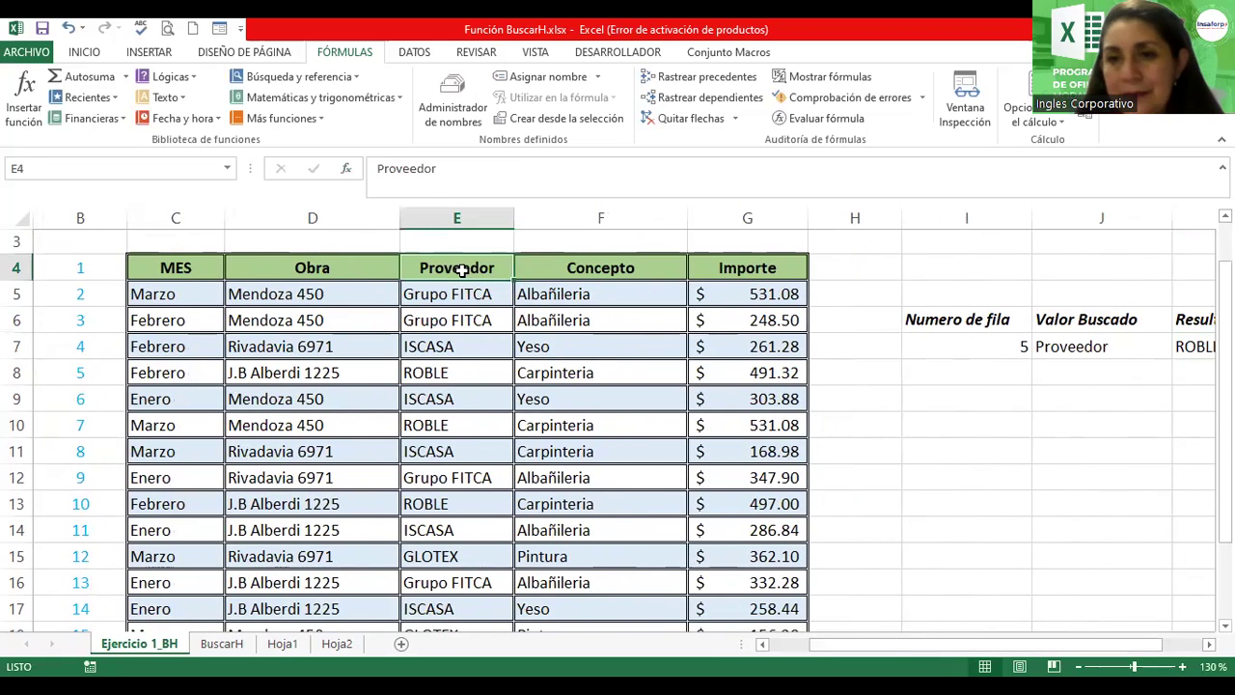
{"action": "left_click", "coordinate": [85, 53]}
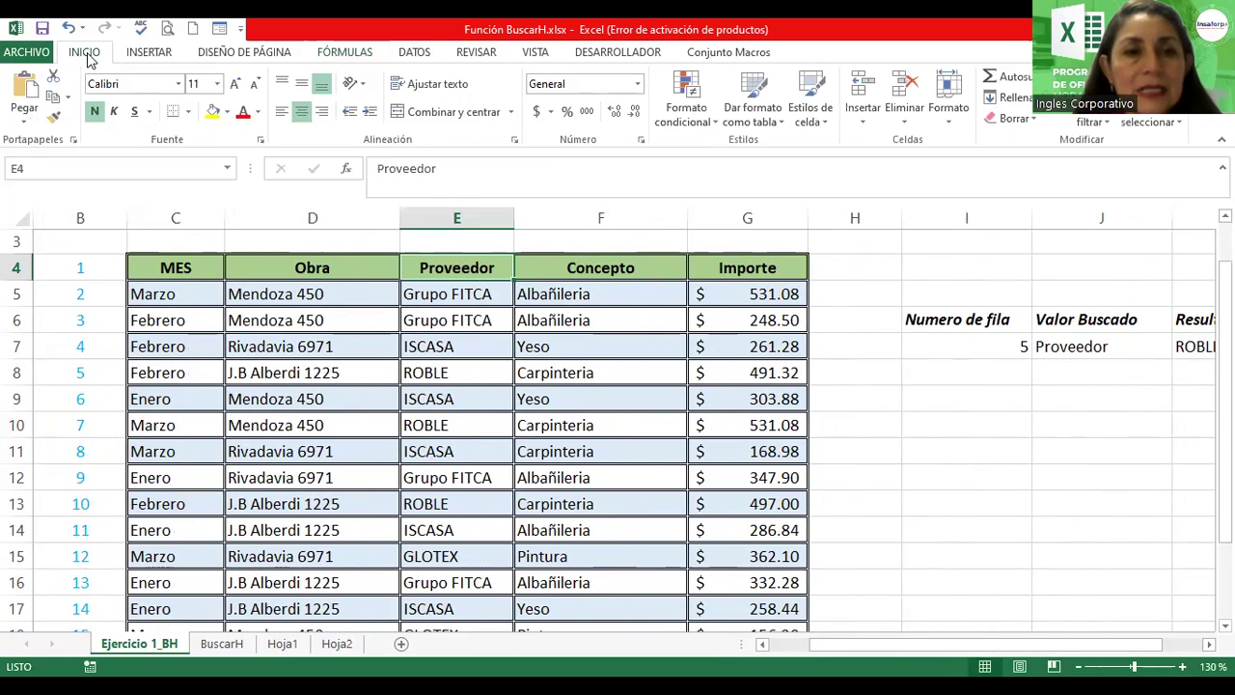
{"action": "left_click", "coordinate": [242, 112]}
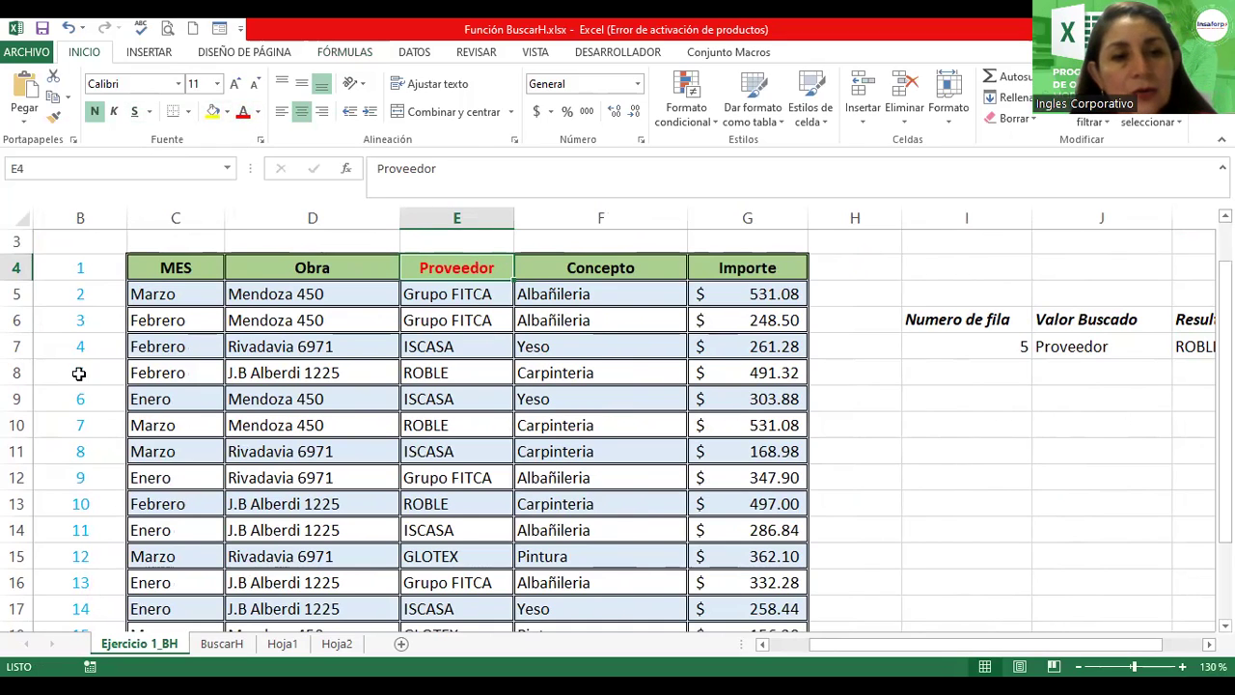
Step: Fill the ROBLE cell E8 yellow
{"action": "left_click", "coordinate": [456, 376]}
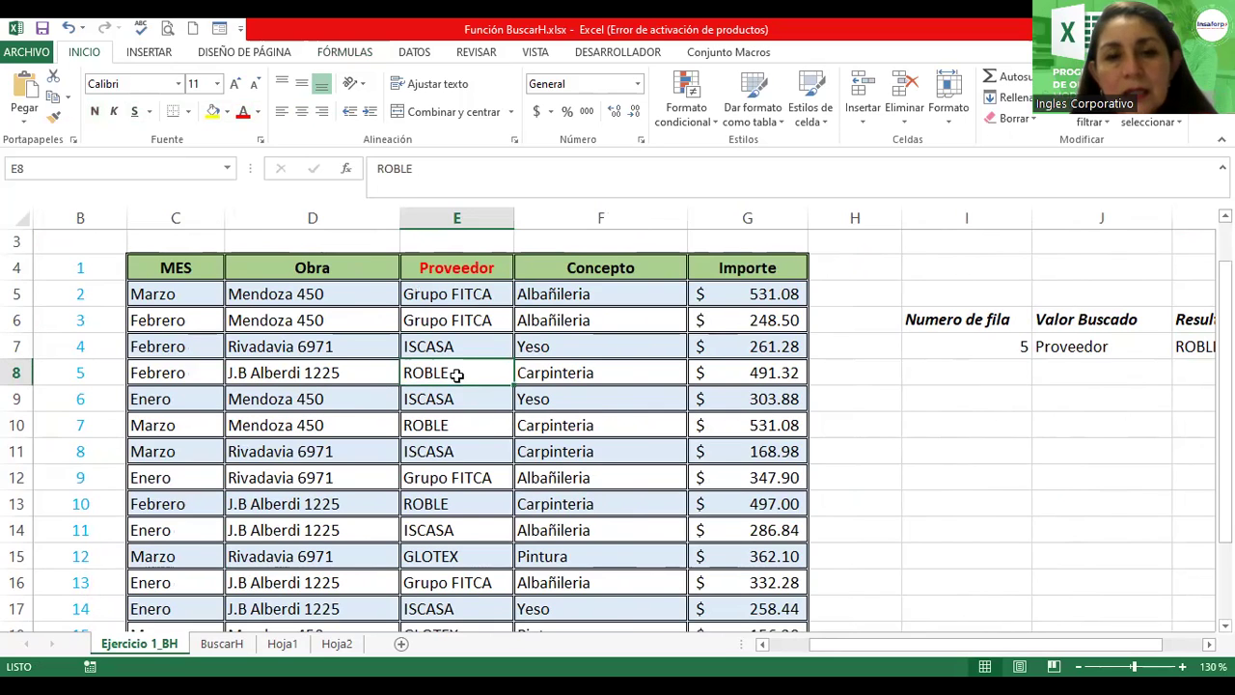
{"action": "left_click", "coordinate": [213, 113]}
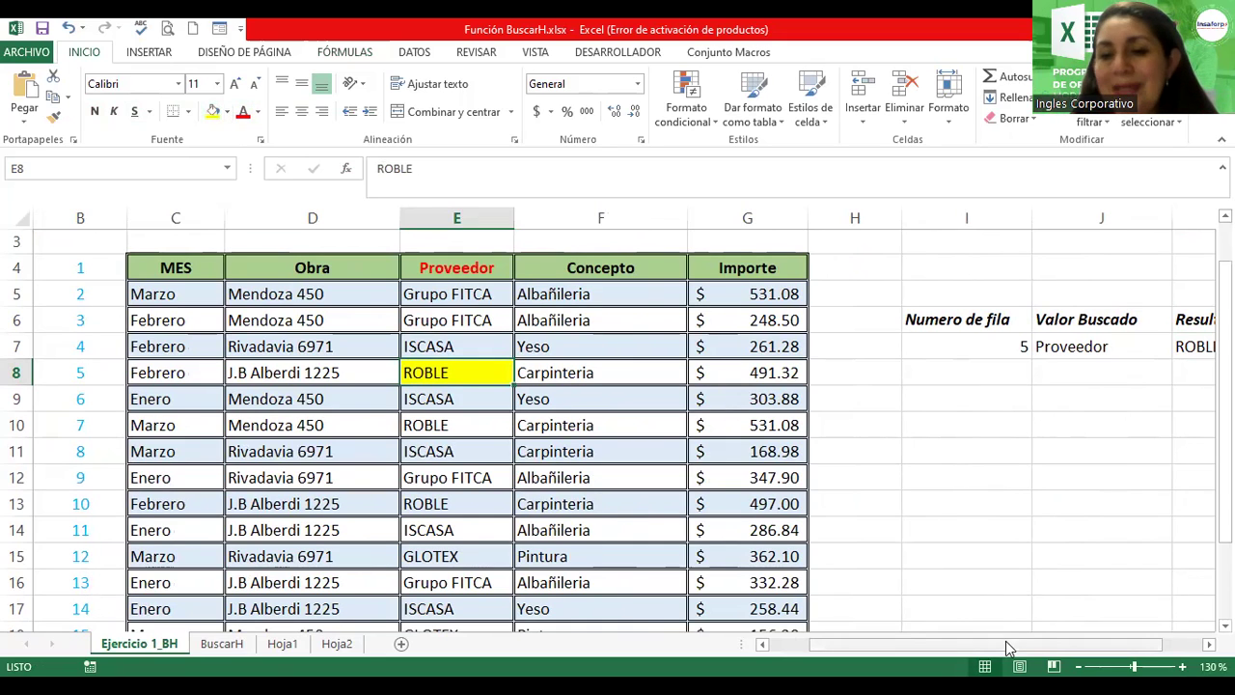
{"action": "left_click_drag", "start_coordinate": [1003, 644], "coordinate": [1049, 645]}
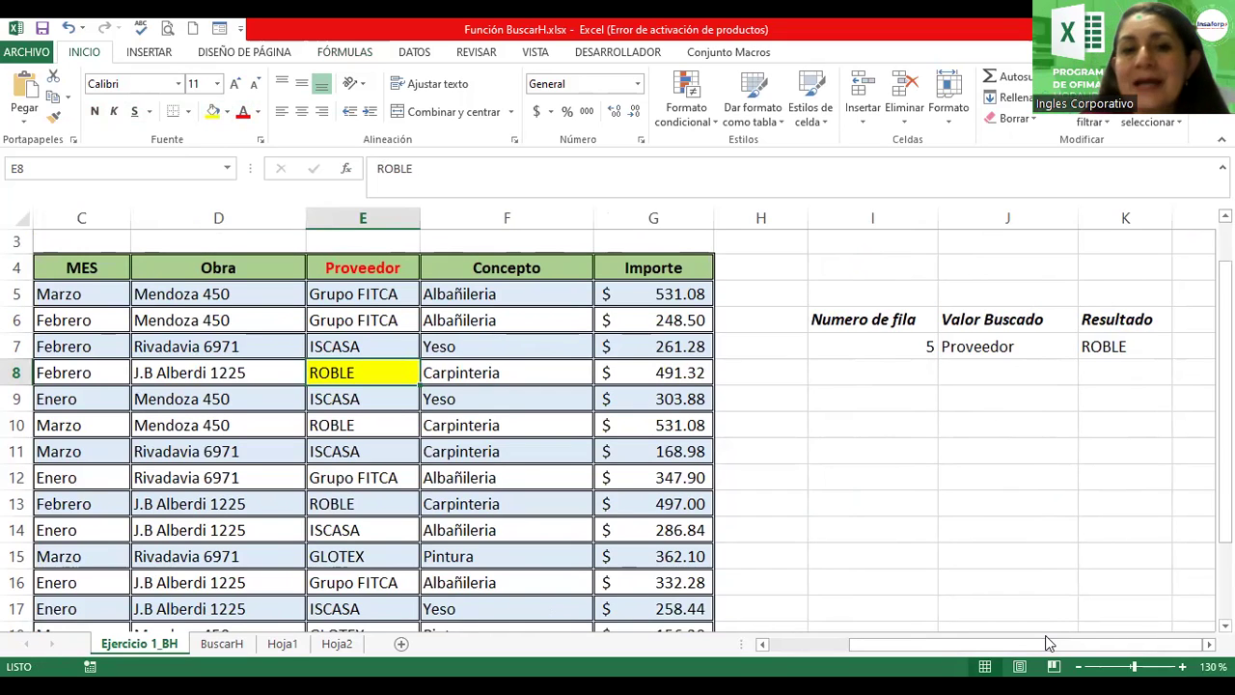
{"action": "left_click", "coordinate": [843, 349]}
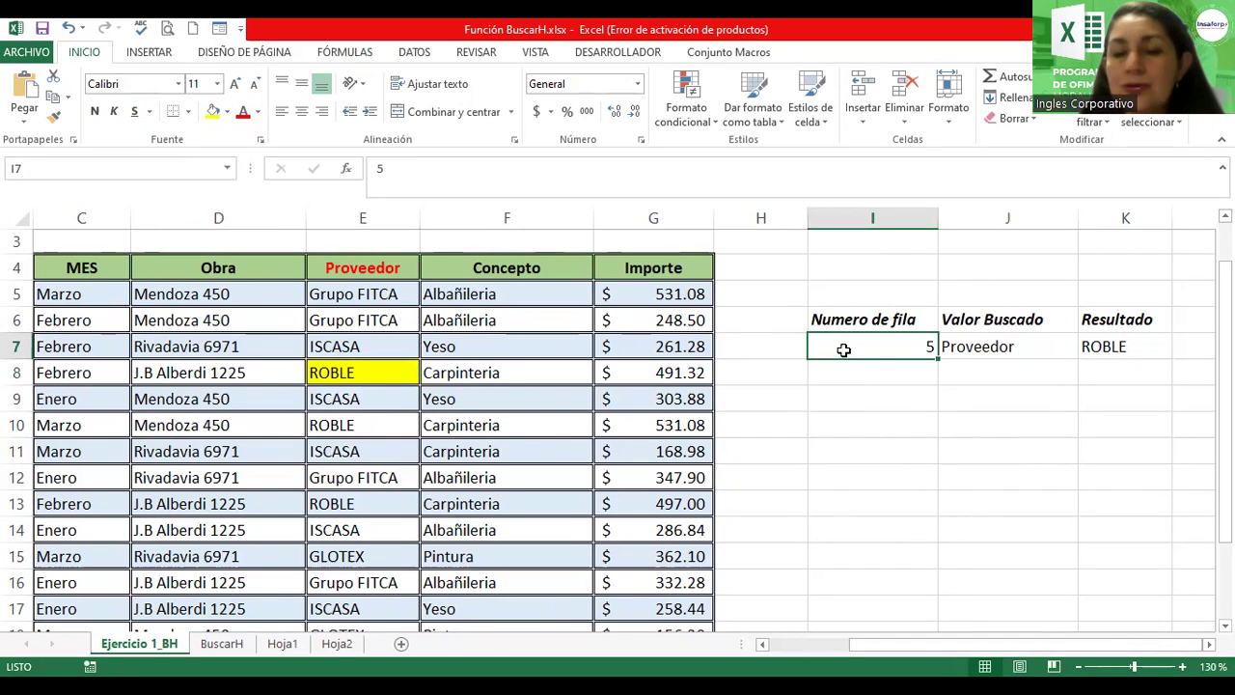
Step: Change the row number in I7 to 9 and fill the returned Grupo FITCA cell E12 yellow
{"action": "type", "text": "9"}
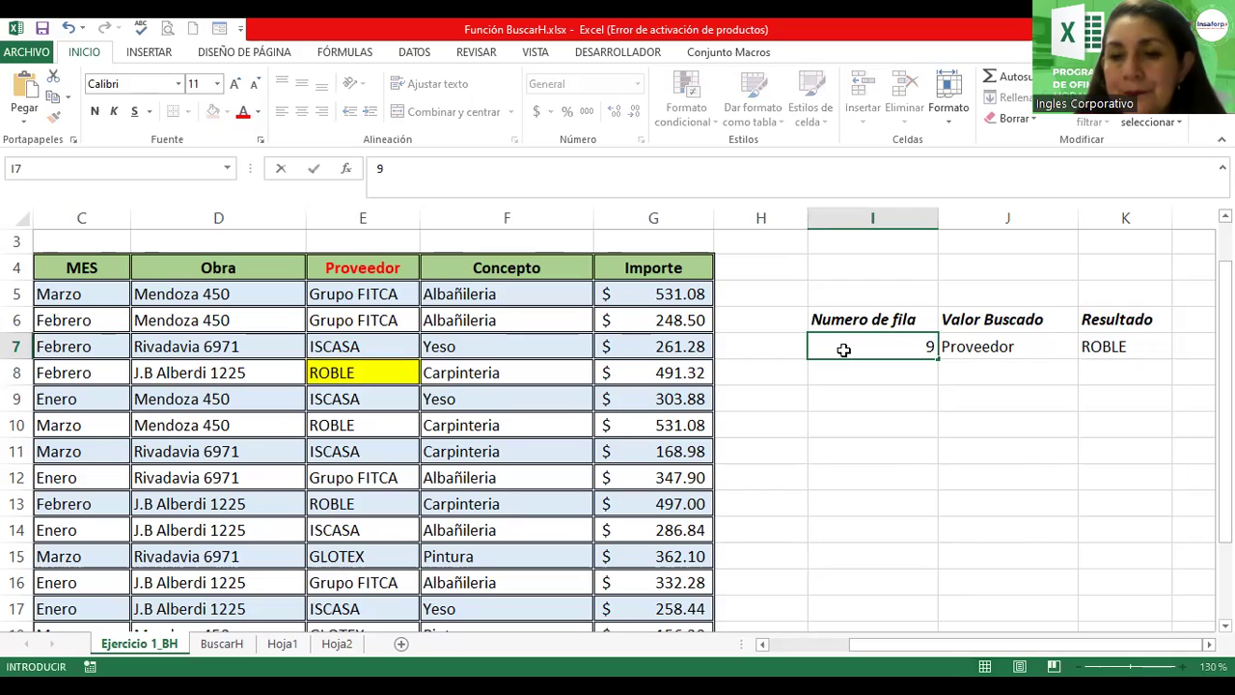
{"action": "key", "text": "Return"}
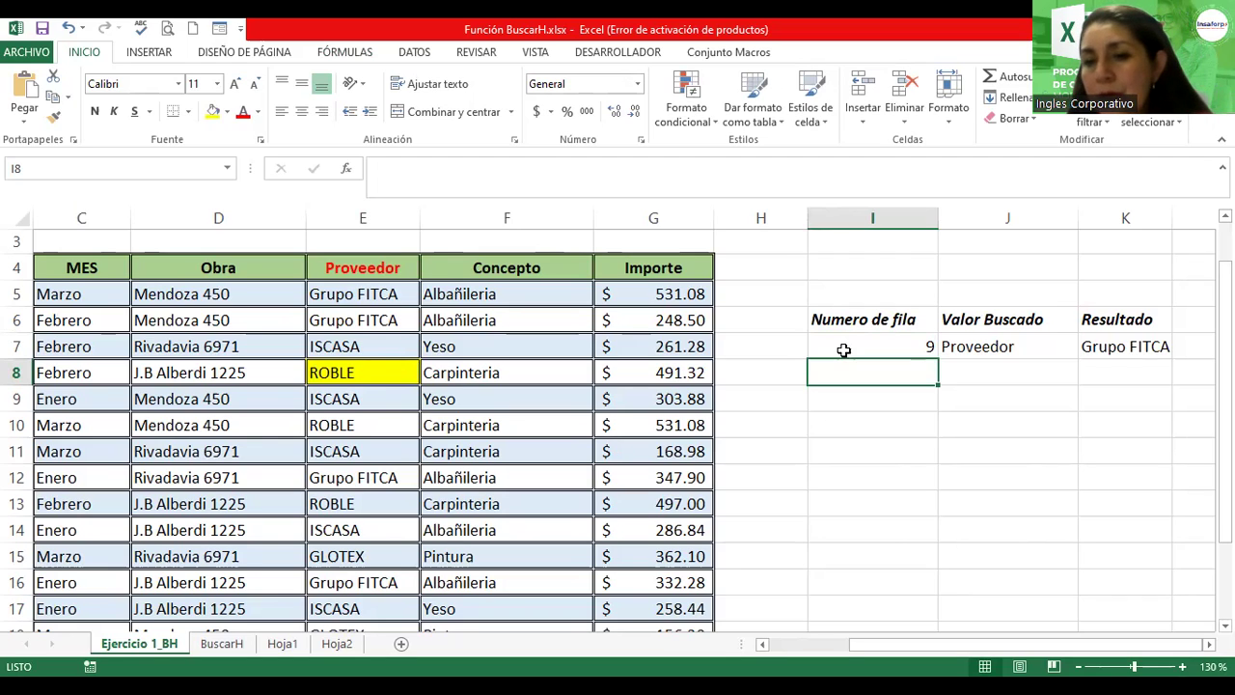
{"action": "mouse_move", "coordinate": [1110, 644]}
{"action": "left_mouse_down"}
{"action": "mouse_move", "coordinate": [1069, 651]}
{"action": "mouse_move", "coordinate": [1116, 661]}
{"action": "mouse_move", "coordinate": [1096, 662]}
{"action": "left_mouse_up"}
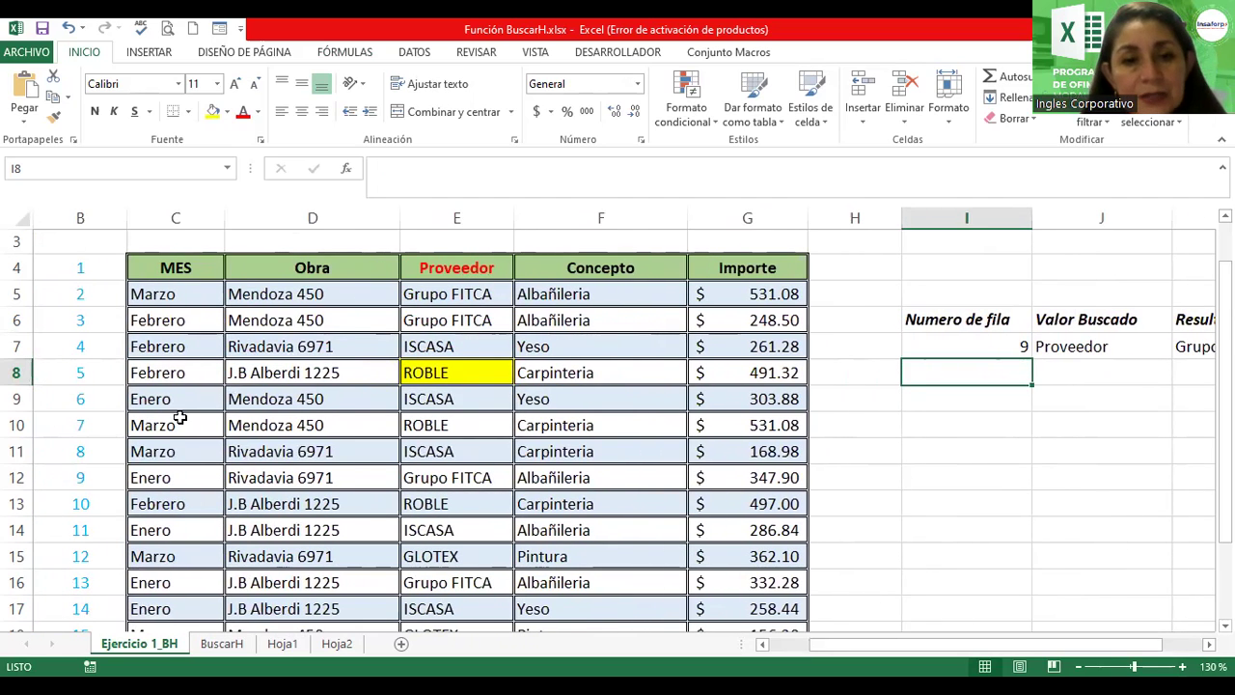
{"action": "left_click", "coordinate": [445, 477]}
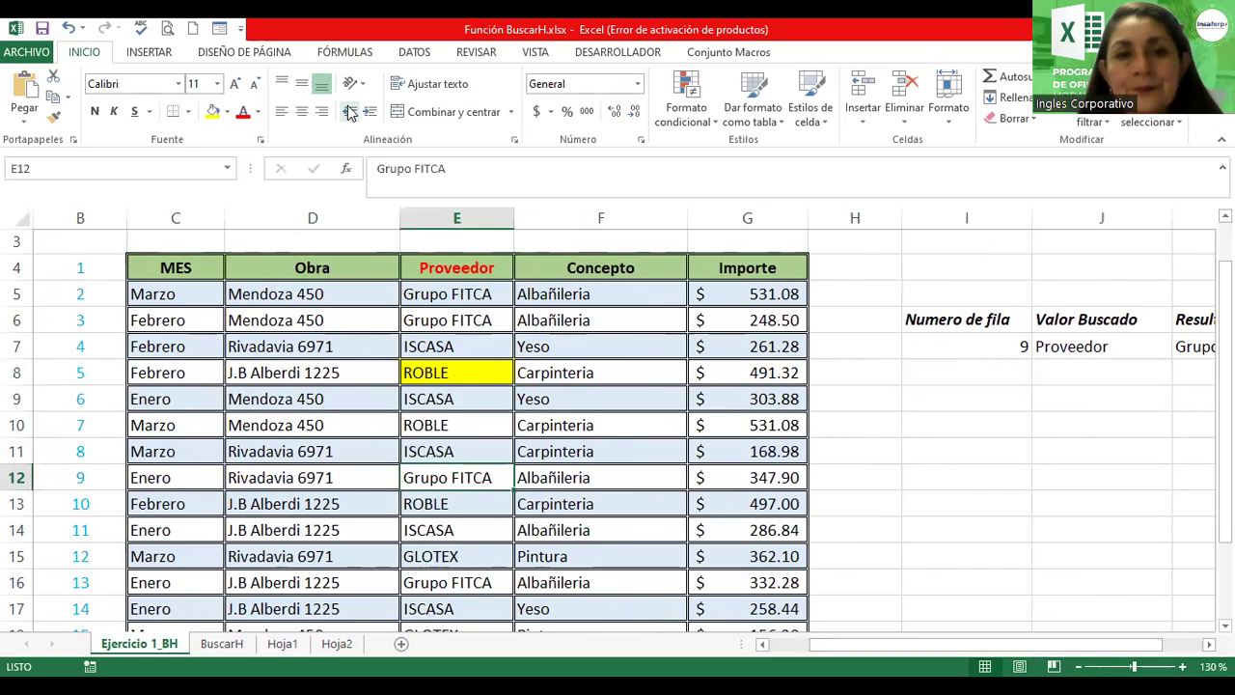
{"action": "left_click", "coordinate": [213, 112]}
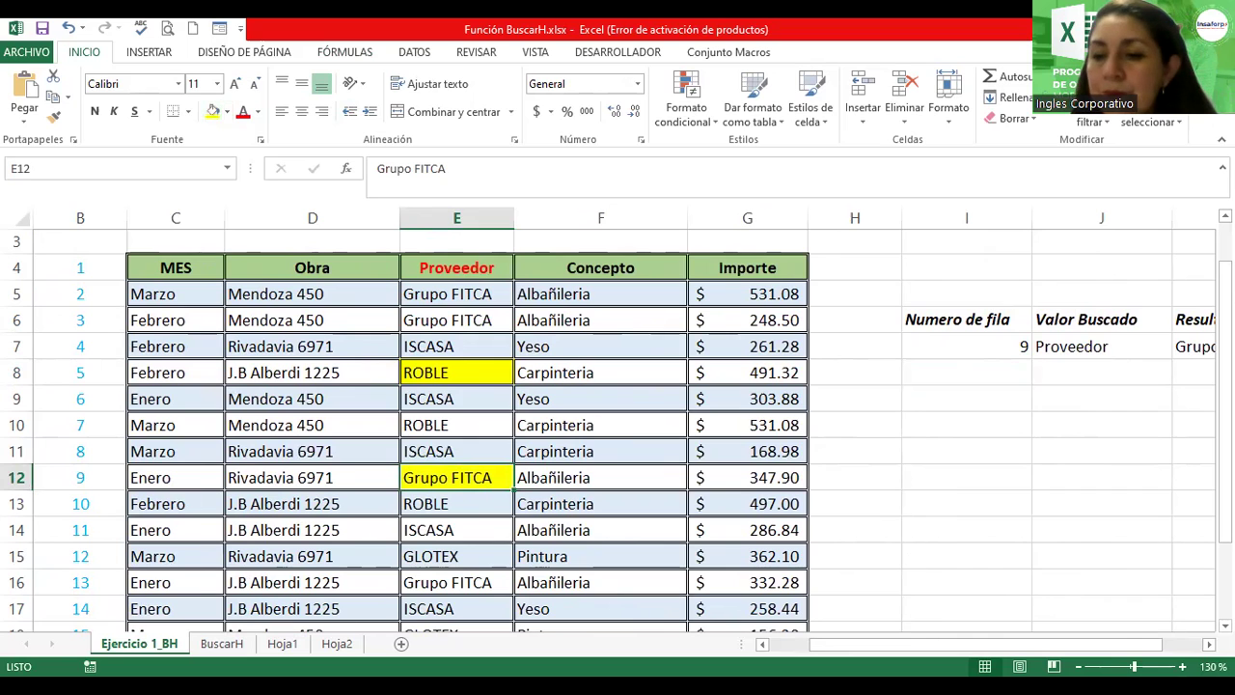
{"action": "left_click", "coordinate": [1208, 643]}
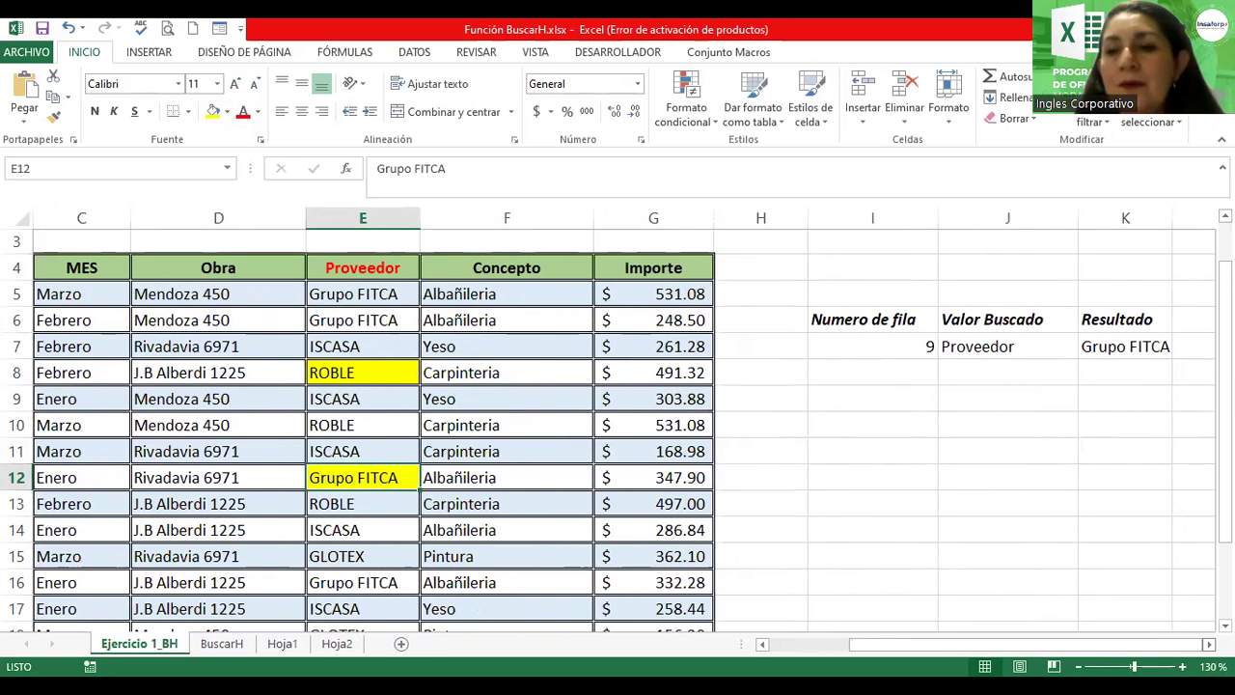
{"action": "left_click", "coordinate": [967, 353]}
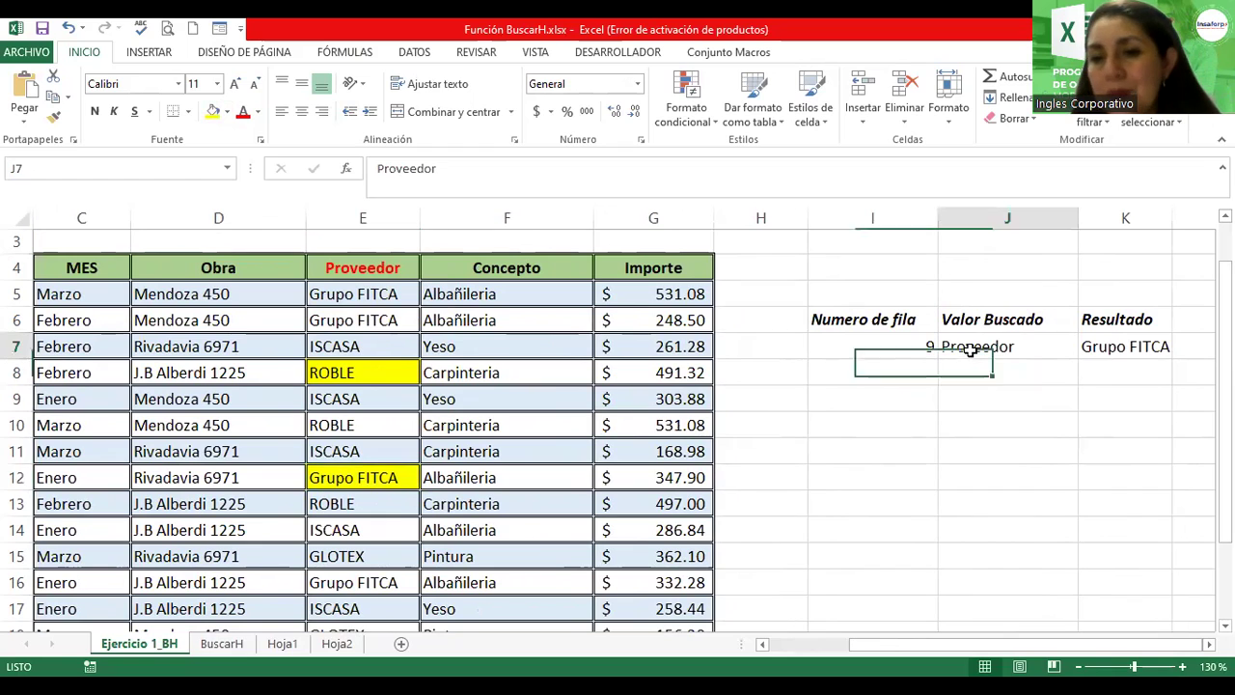
Step: Enter Concepto as the lookup value in J7
{"action": "left_click", "coordinate": [1090, 410]}
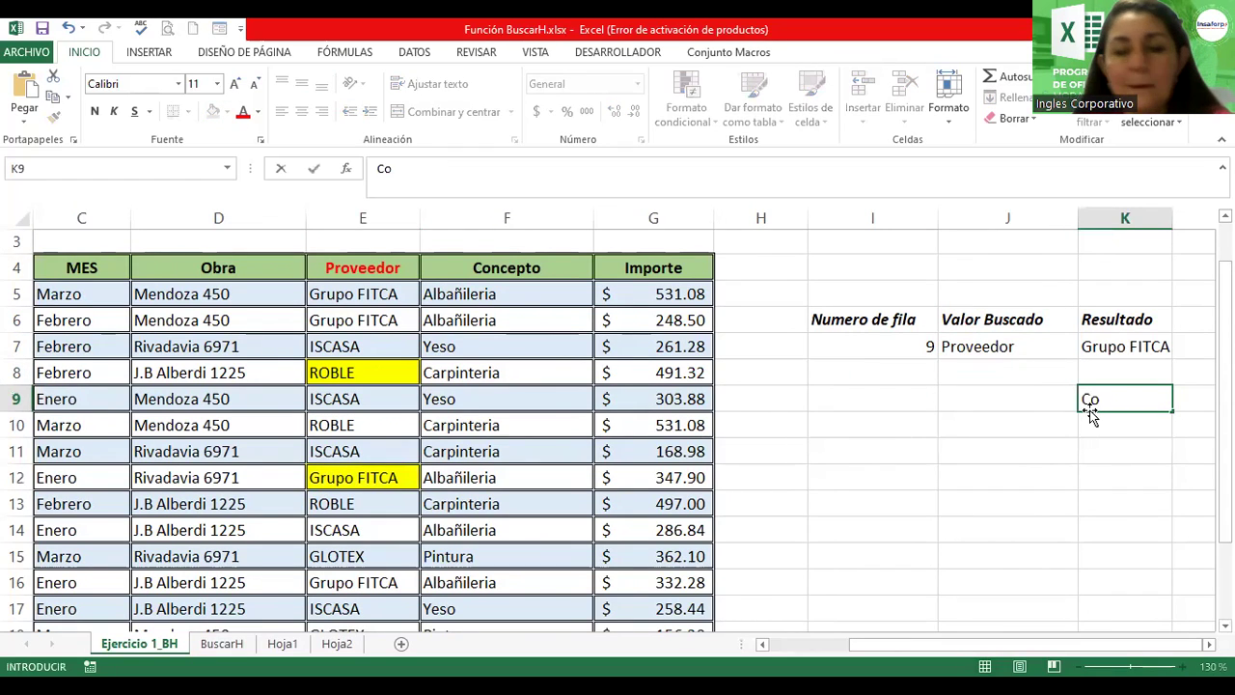
{"action": "key", "text": "Up"}
{"action": "key", "text": "Up"}
{"action": "key", "text": "Left"}
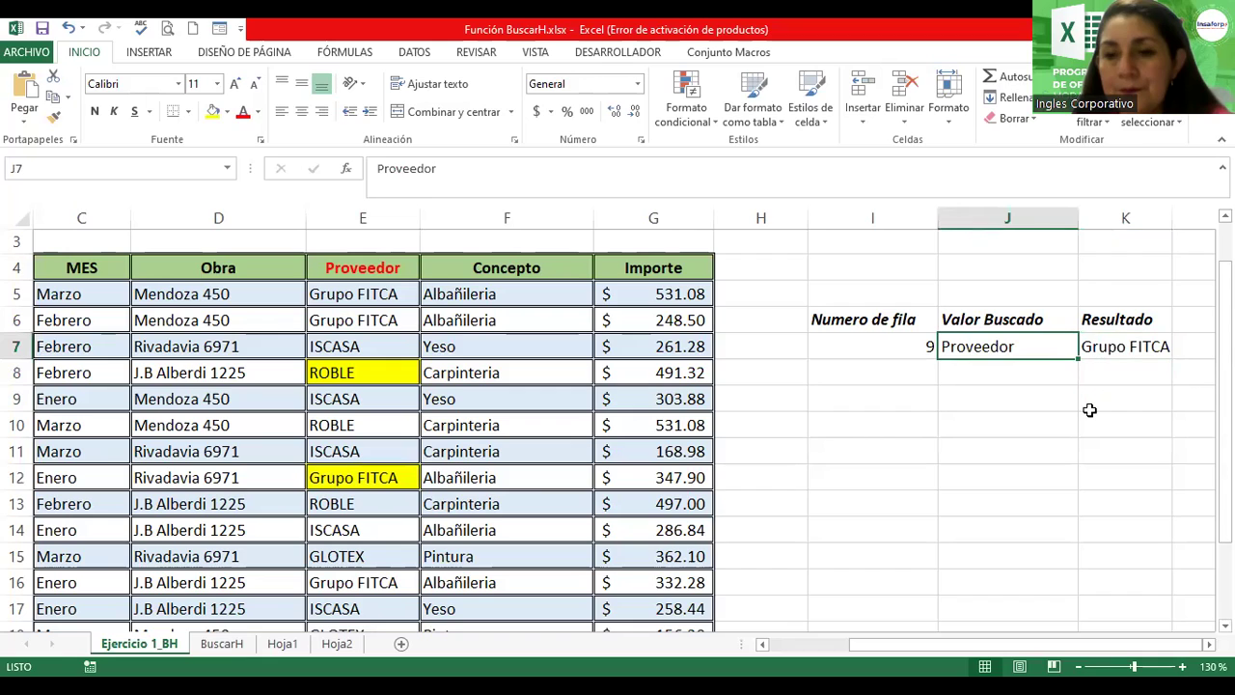
{"action": "type", "text": "Concepto"}
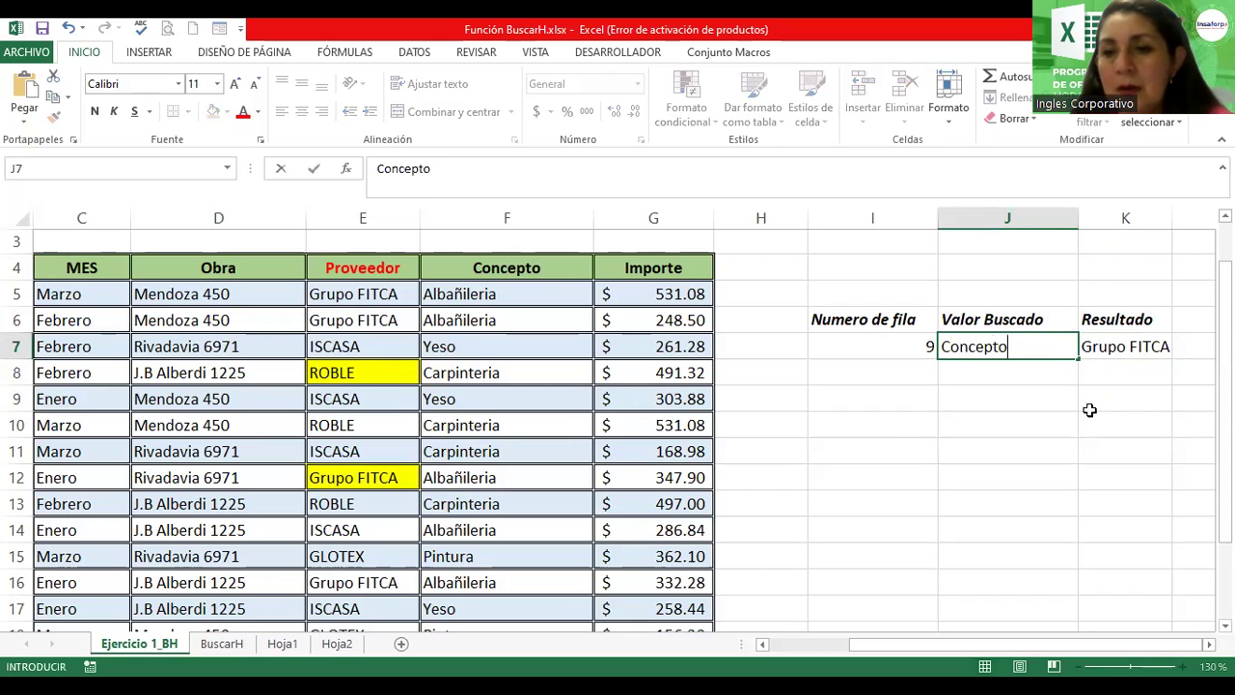
{"action": "key", "text": "Return"}
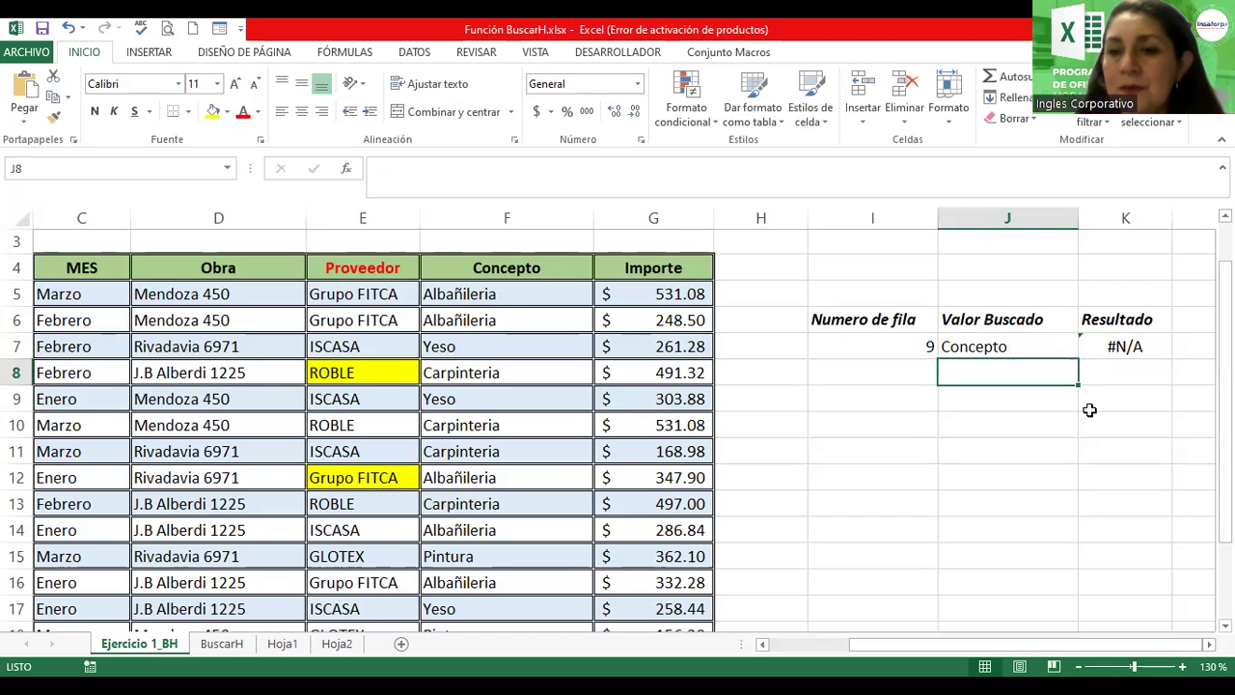
Step: Reopen K7's =BUSCARH(J7;C4:G20;I7) formula to inspect why it shows #N/A
{"action": "left_click", "coordinate": [984, 351]}
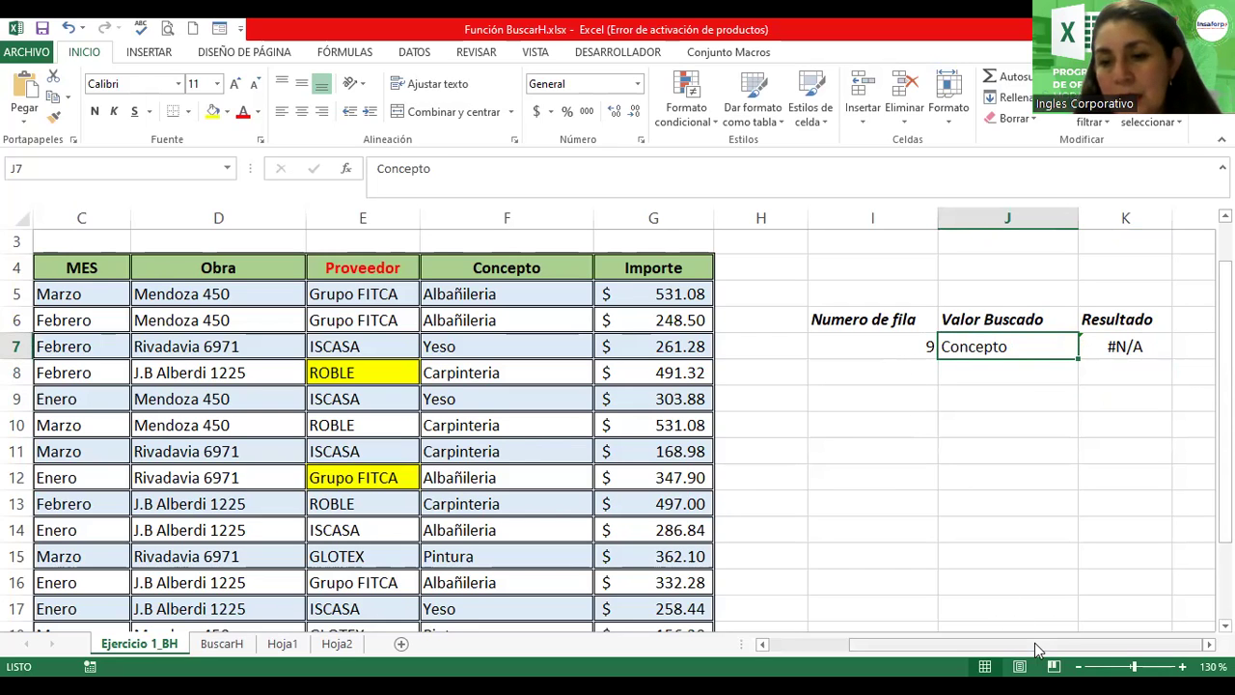
{"action": "mouse_move", "coordinate": [1037, 651]}
{"action": "left_mouse_down"}
{"action": "mouse_move", "coordinate": [999, 652]}
{"action": "mouse_move", "coordinate": [1030, 651]}
{"action": "left_mouse_up"}
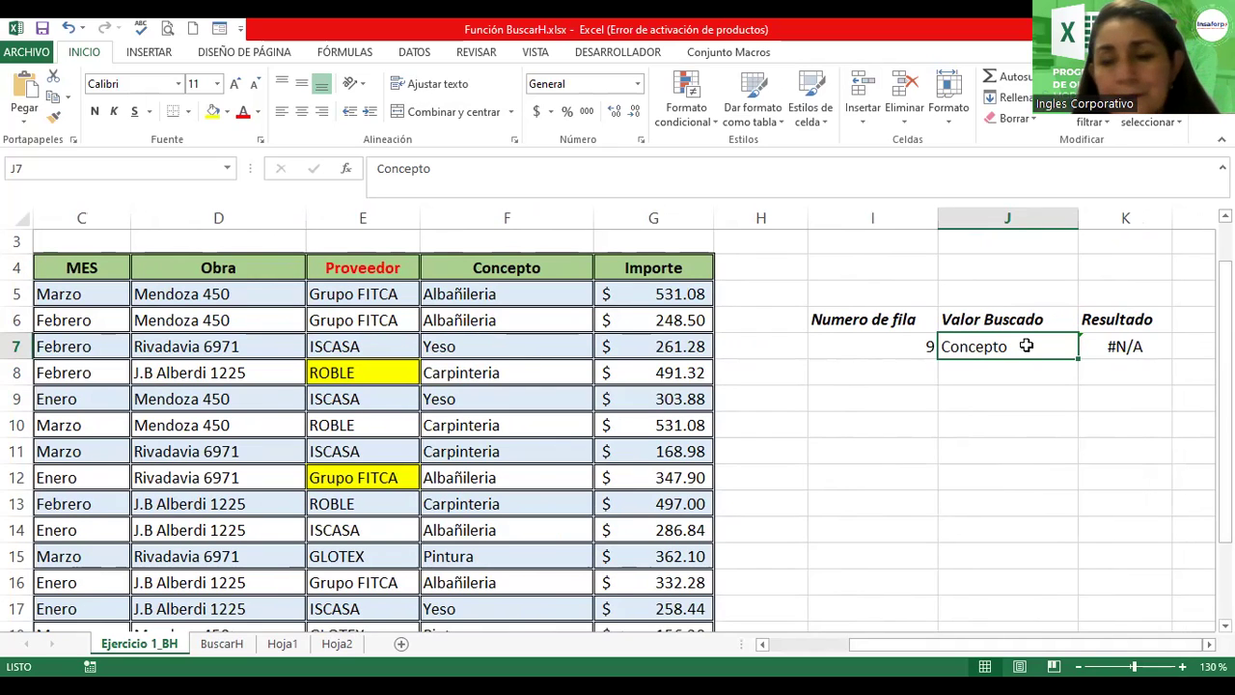
{"action": "double_click", "coordinate": [1144, 350]}
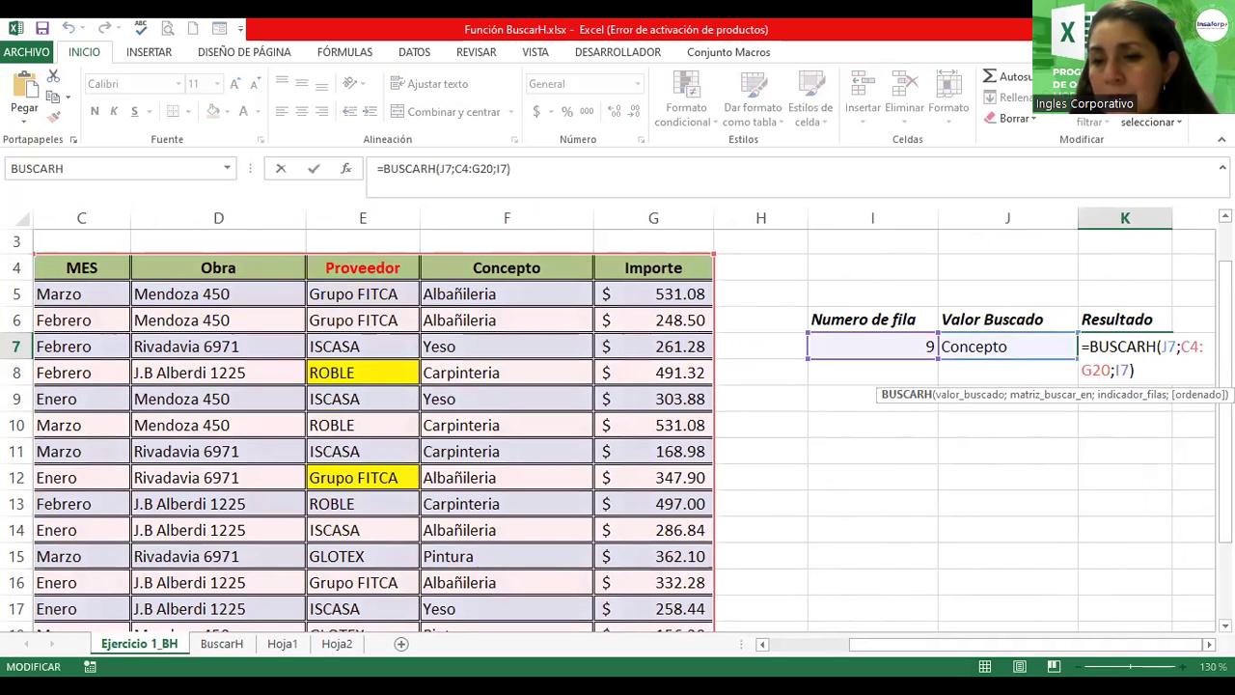
{"action": "left_click", "coordinate": [1209, 644]}
{"action": "left_click", "coordinate": [1209, 643]}
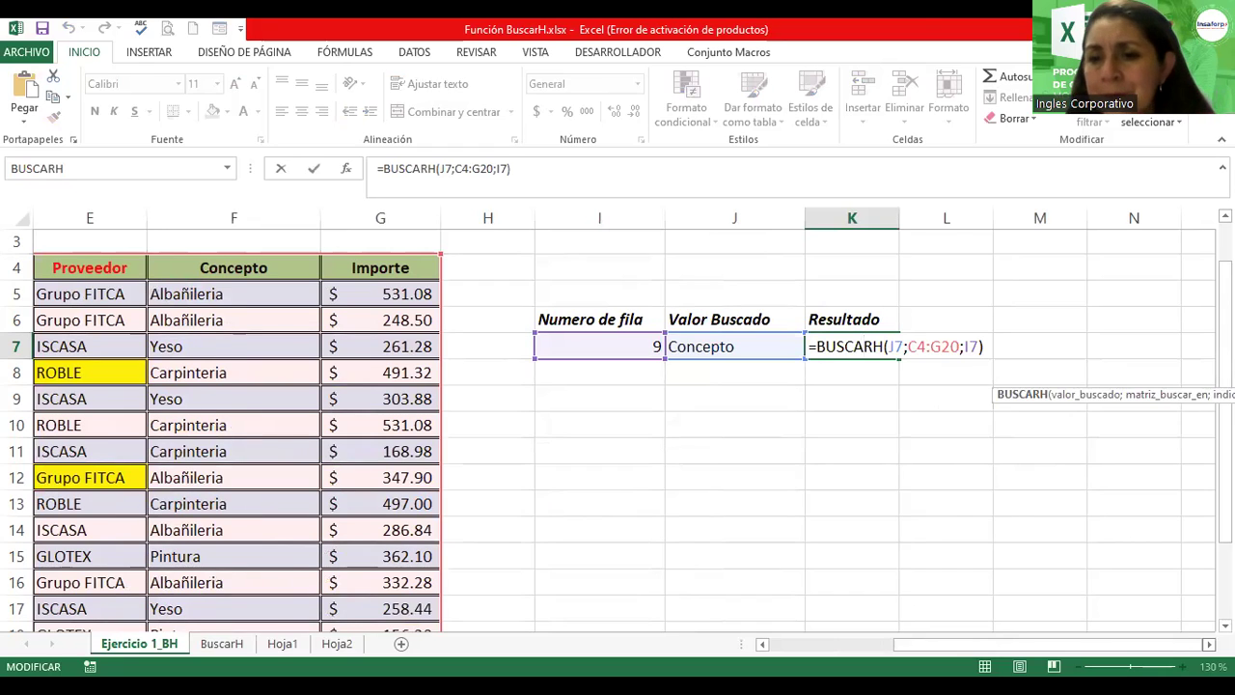
{"action": "left_click", "coordinate": [976, 346]}
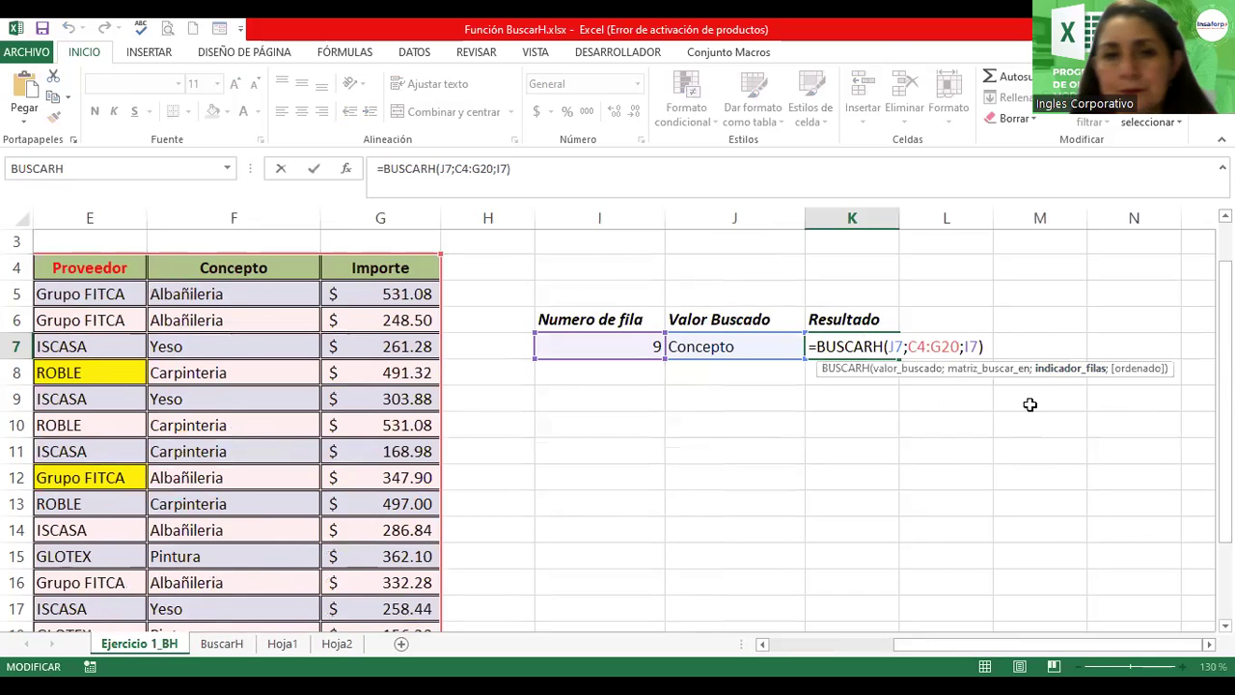
{"action": "left_click", "coordinate": [346, 172]}
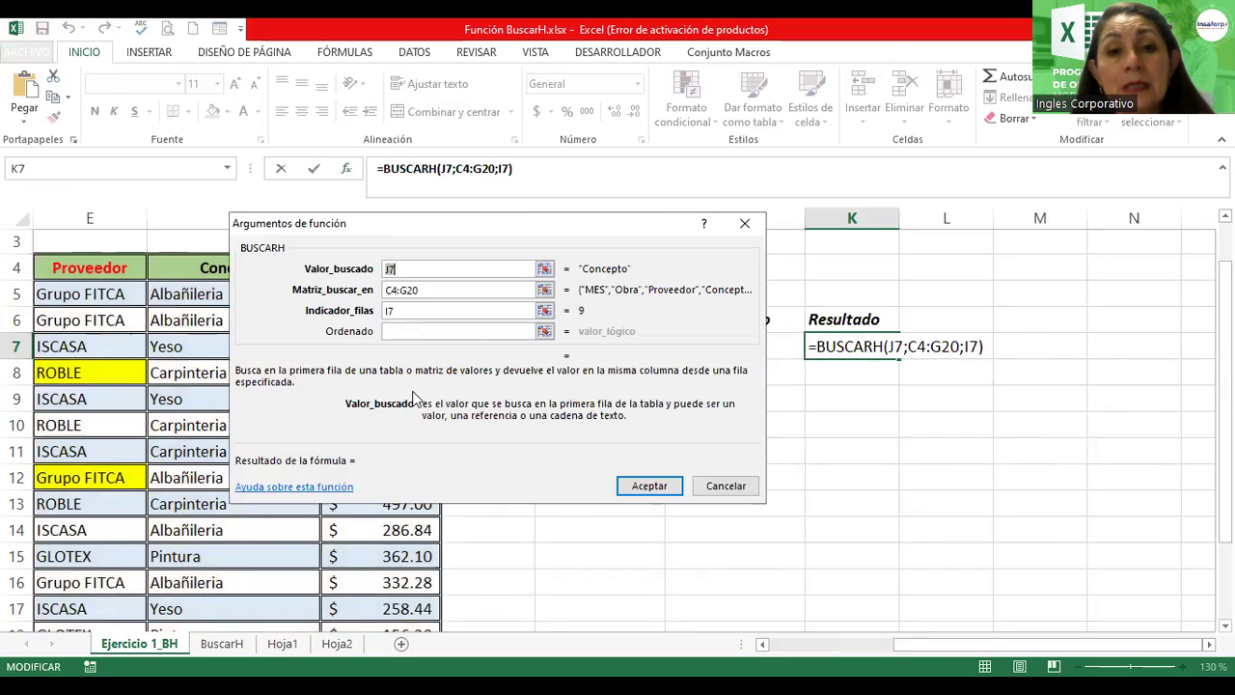
{"action": "left_click", "coordinate": [404, 331]}
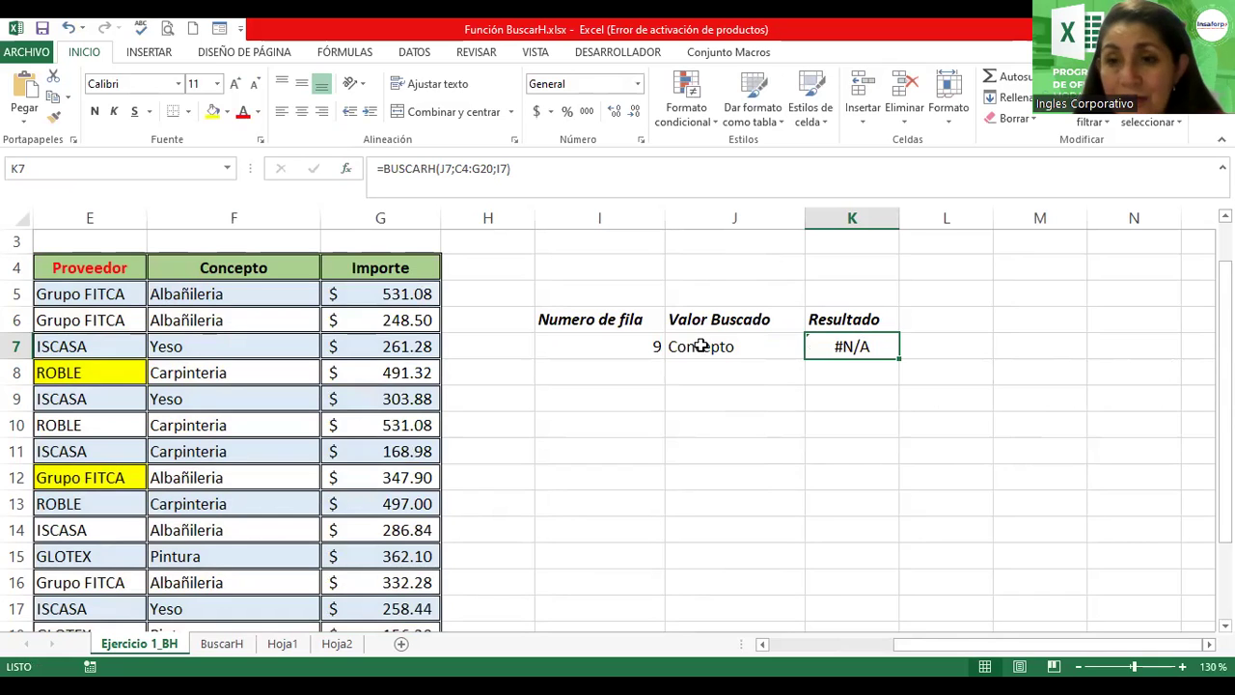
{"action": "mouse_move", "coordinate": [1005, 647]}
{"action": "left_mouse_down"}
{"action": "mouse_move", "coordinate": [946, 653]}
{"action": "mouse_move", "coordinate": [999, 649]}
{"action": "left_mouse_up"}
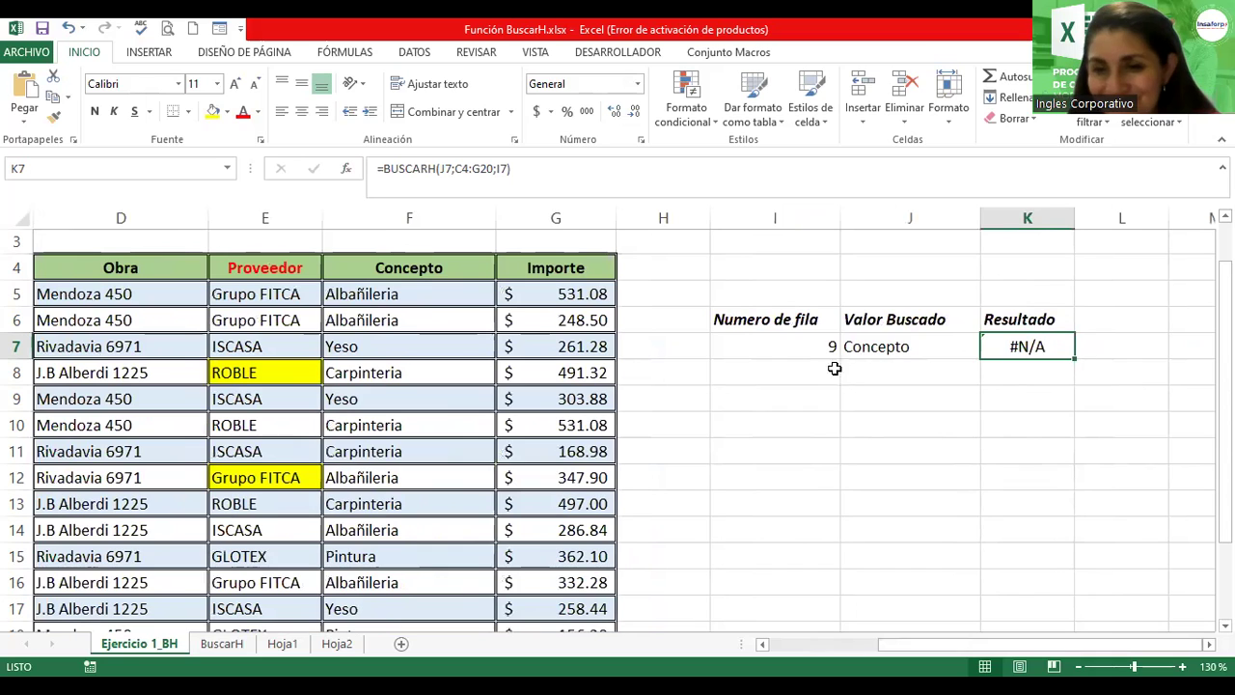
{"action": "left_click", "coordinate": [878, 344]}
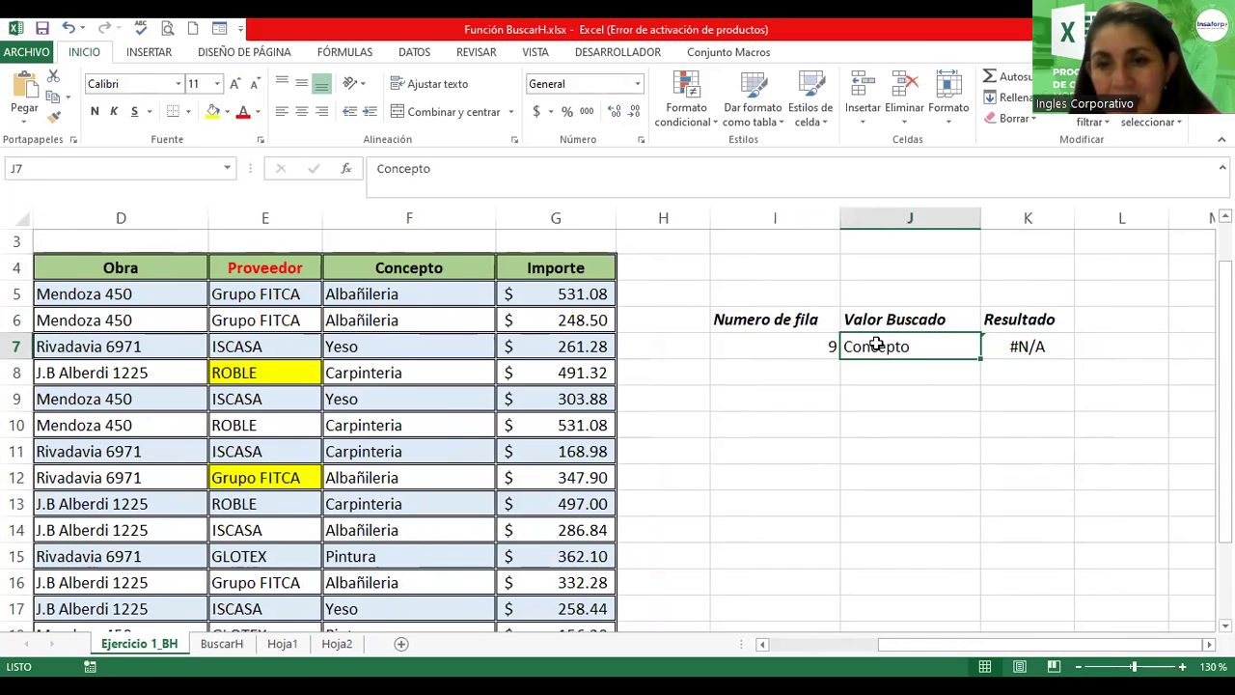
{"action": "left_click", "coordinate": [1030, 347]}
{"action": "double_click", "coordinate": [1031, 347]}
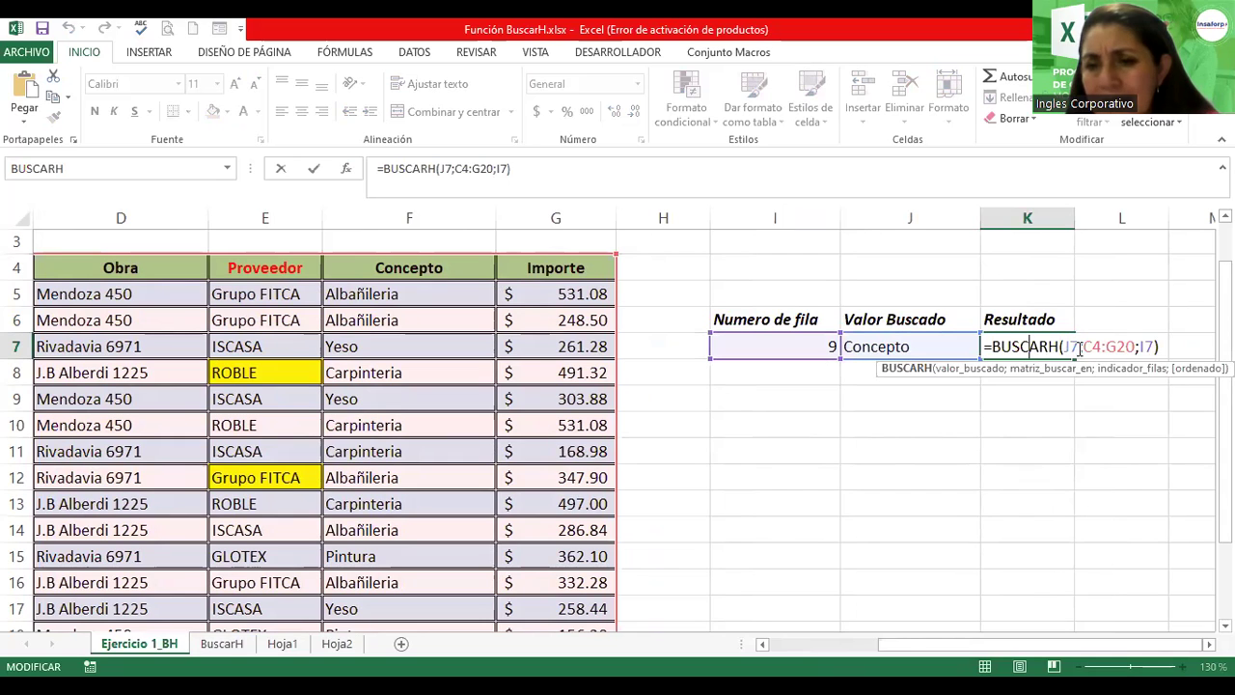
{"action": "key", "text": "Escape"}
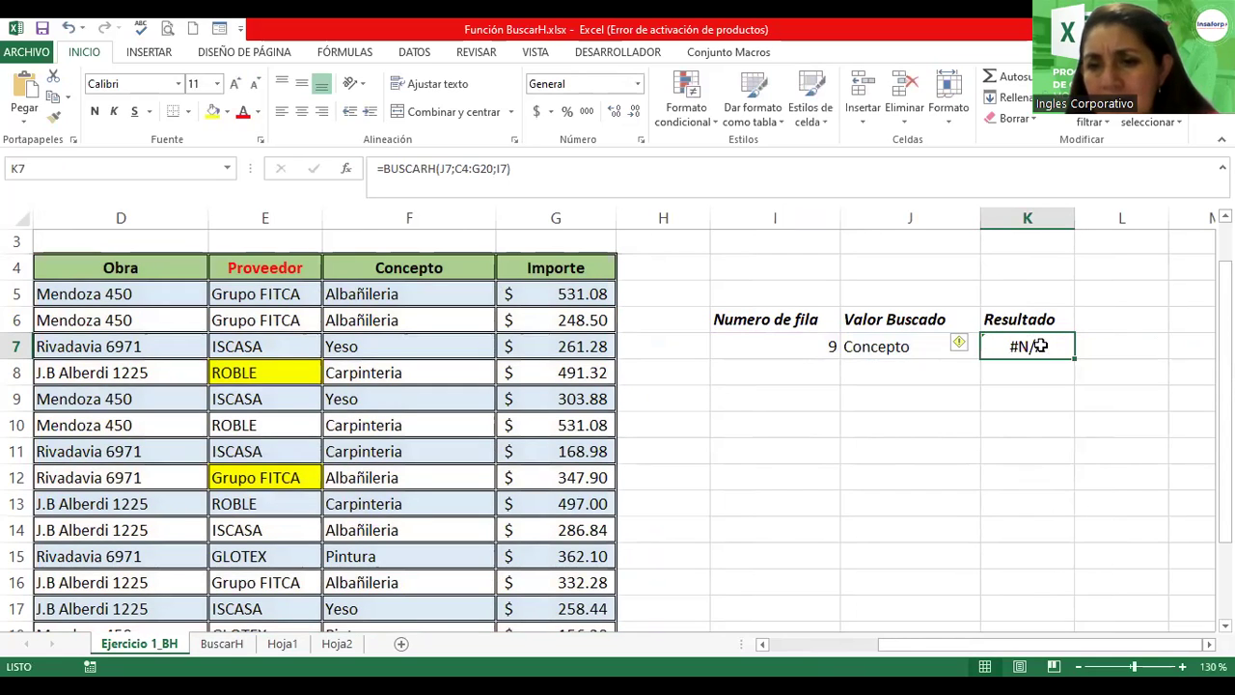
{"action": "double_click", "coordinate": [930, 350]}
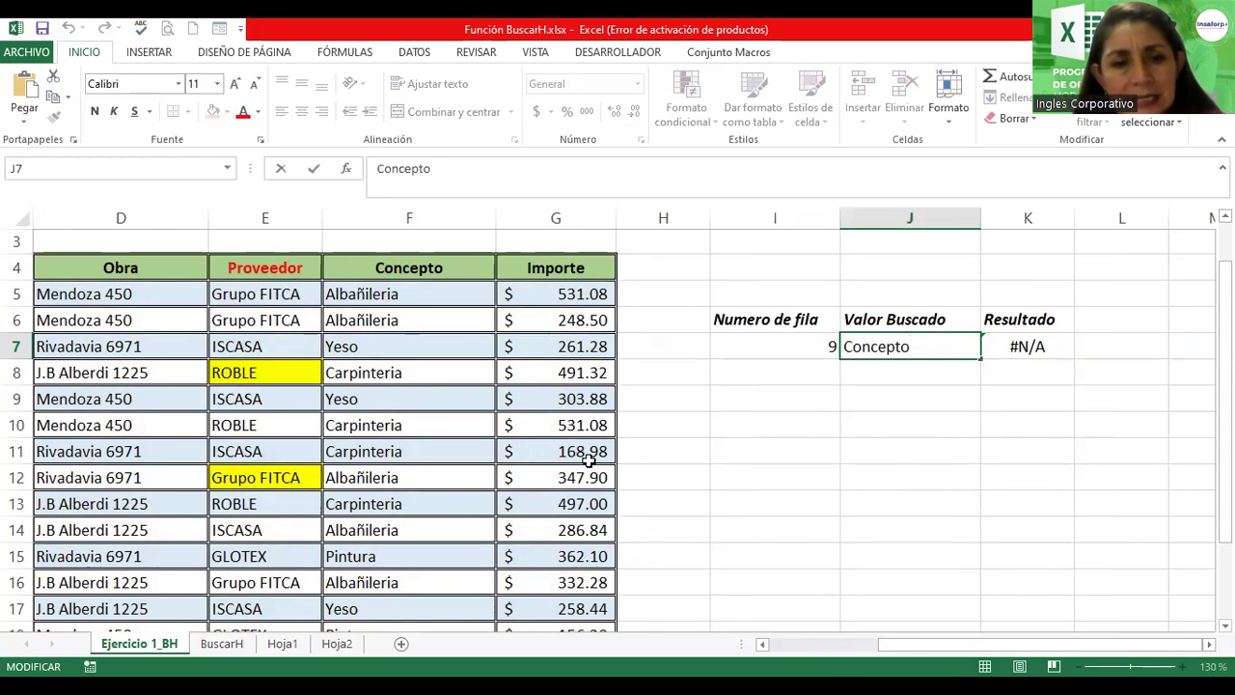
{"action": "left_click_drag", "start_coordinate": [1014, 651], "coordinate": [215, 556]}
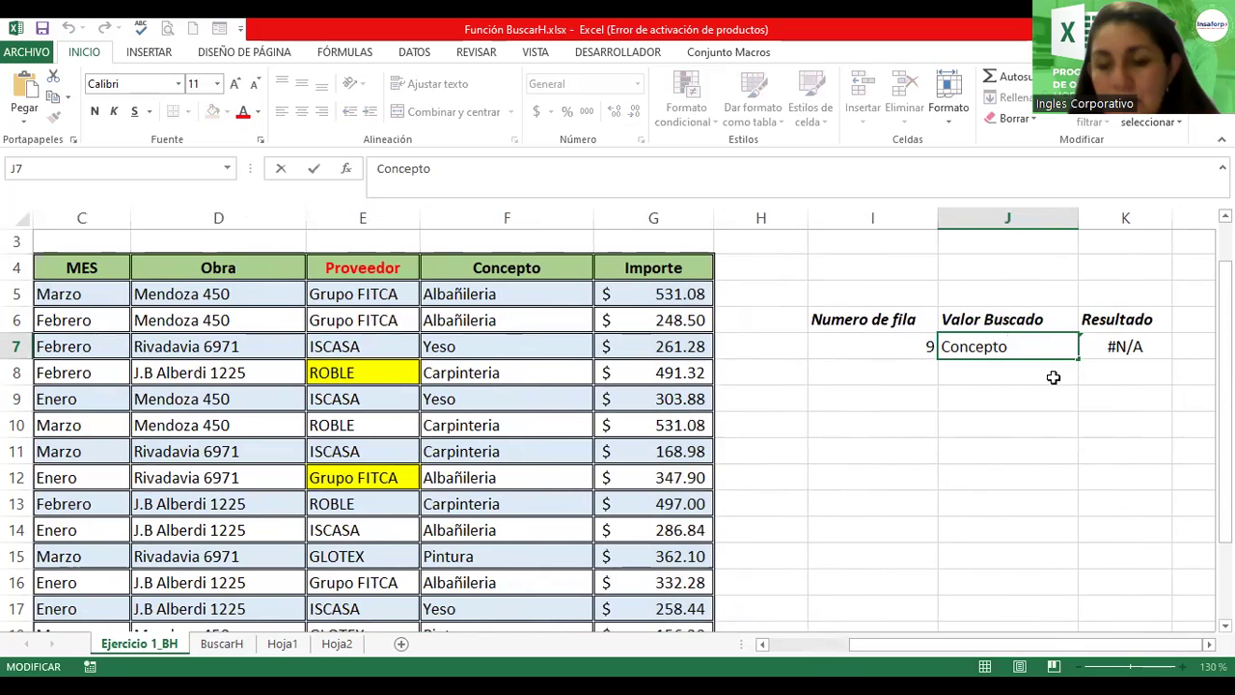
{"action": "key", "text": "Return"}
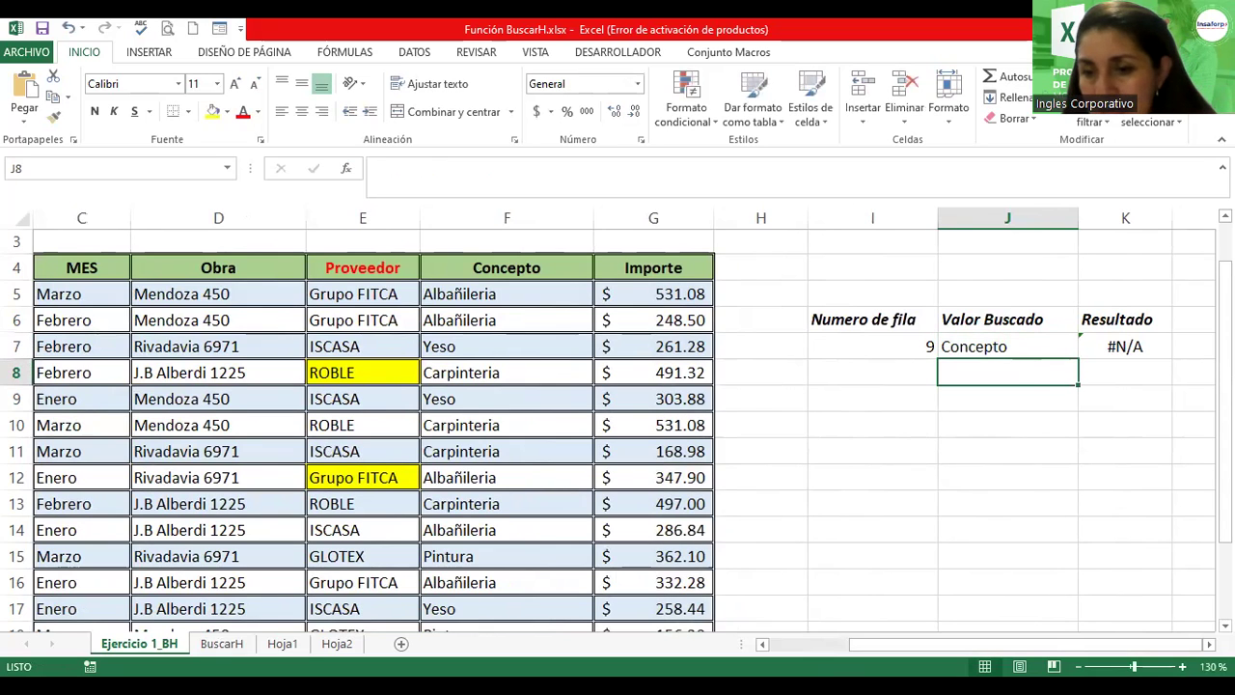
{"action": "left_click", "coordinate": [1078, 666]}
{"action": "left_click", "coordinate": [1078, 666]}
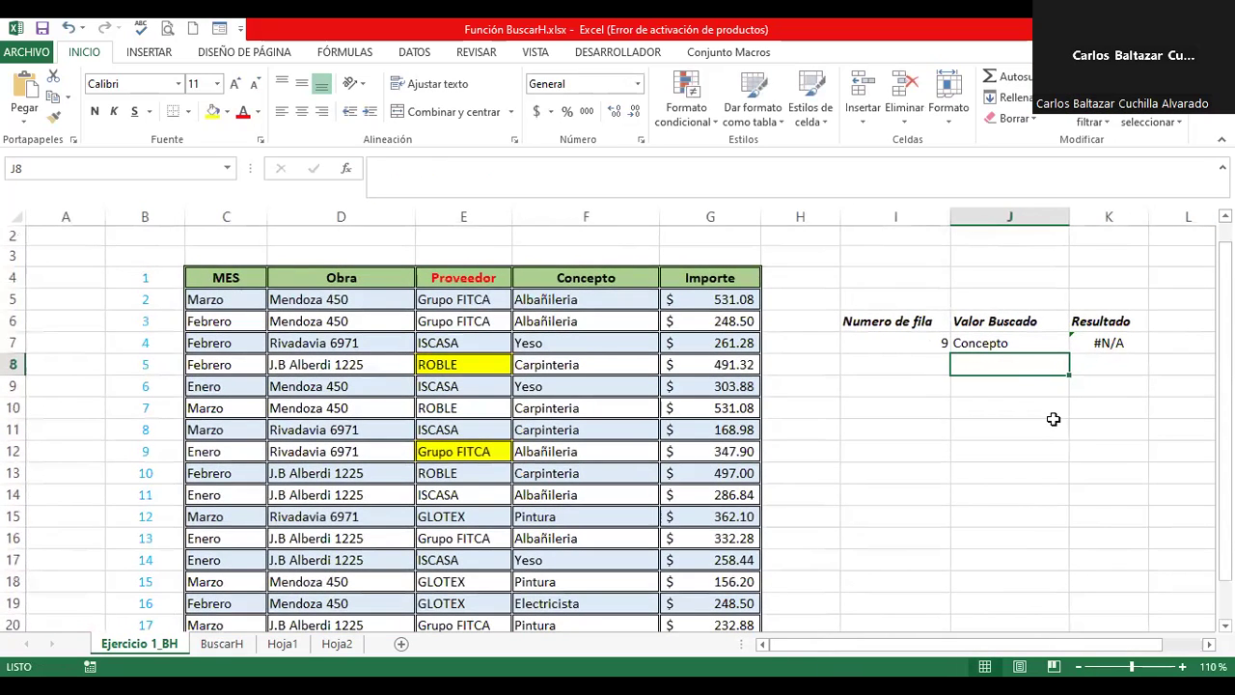
{"action": "left_click", "coordinate": [1016, 344]}
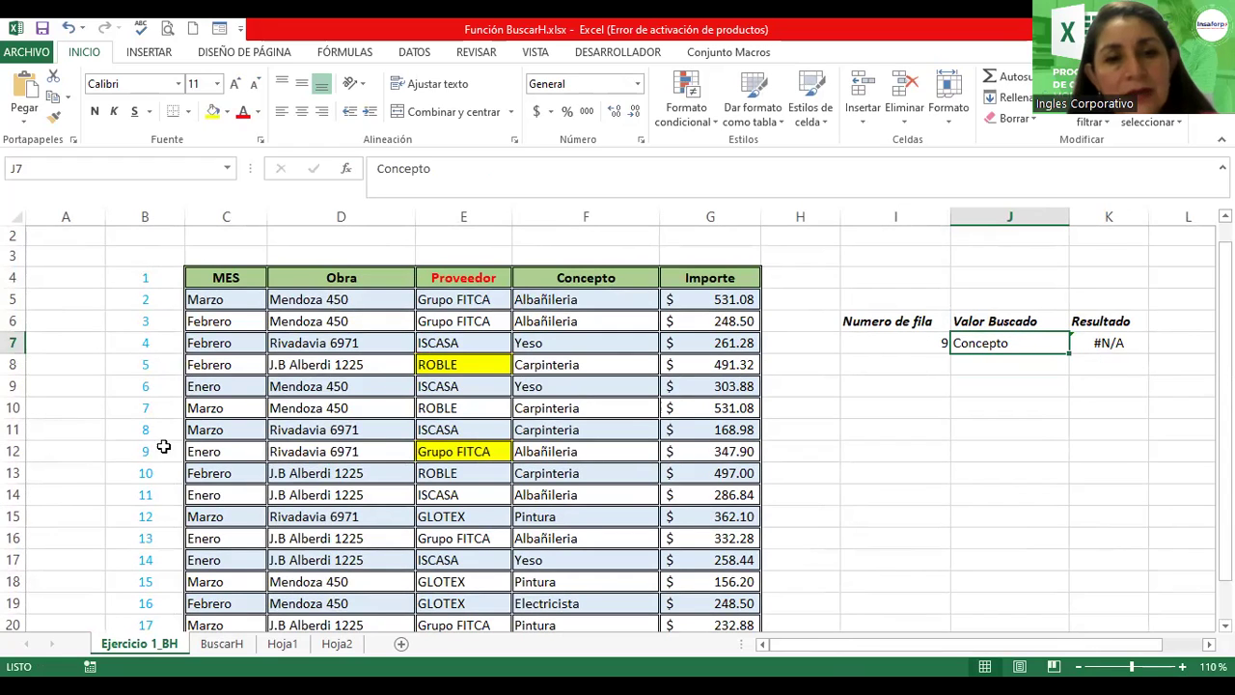
{"action": "left_click", "coordinate": [582, 455]}
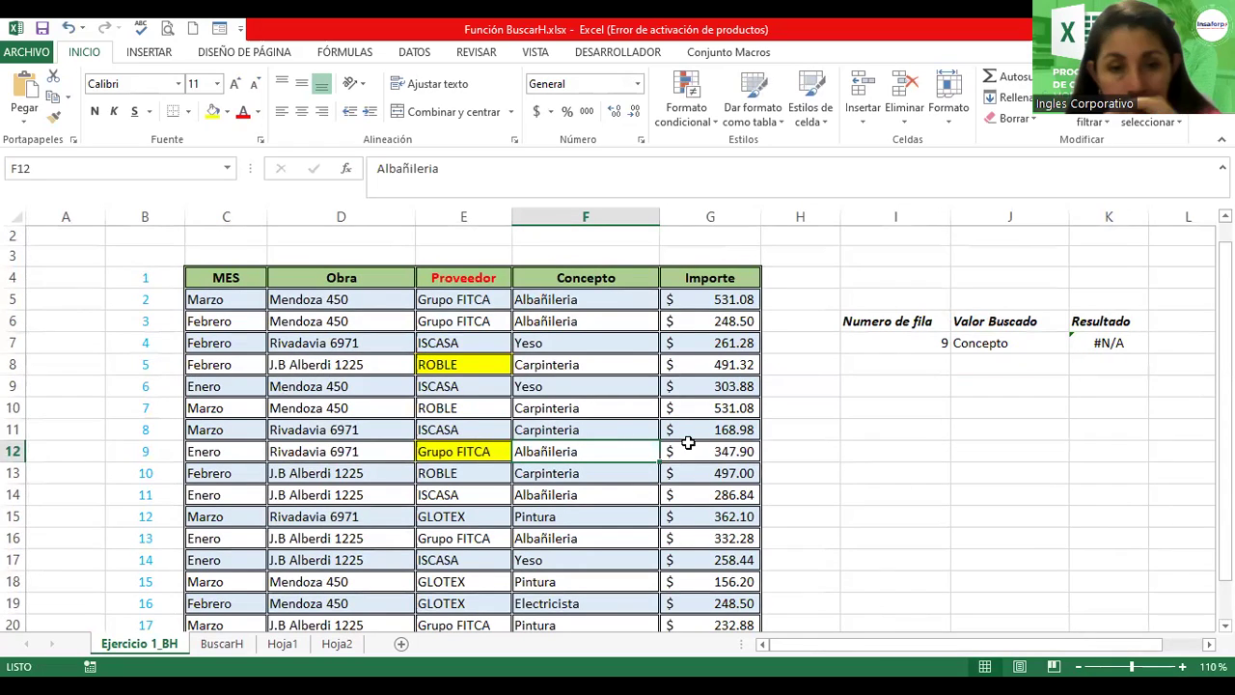
{"action": "double_click", "coordinate": [1119, 343]}
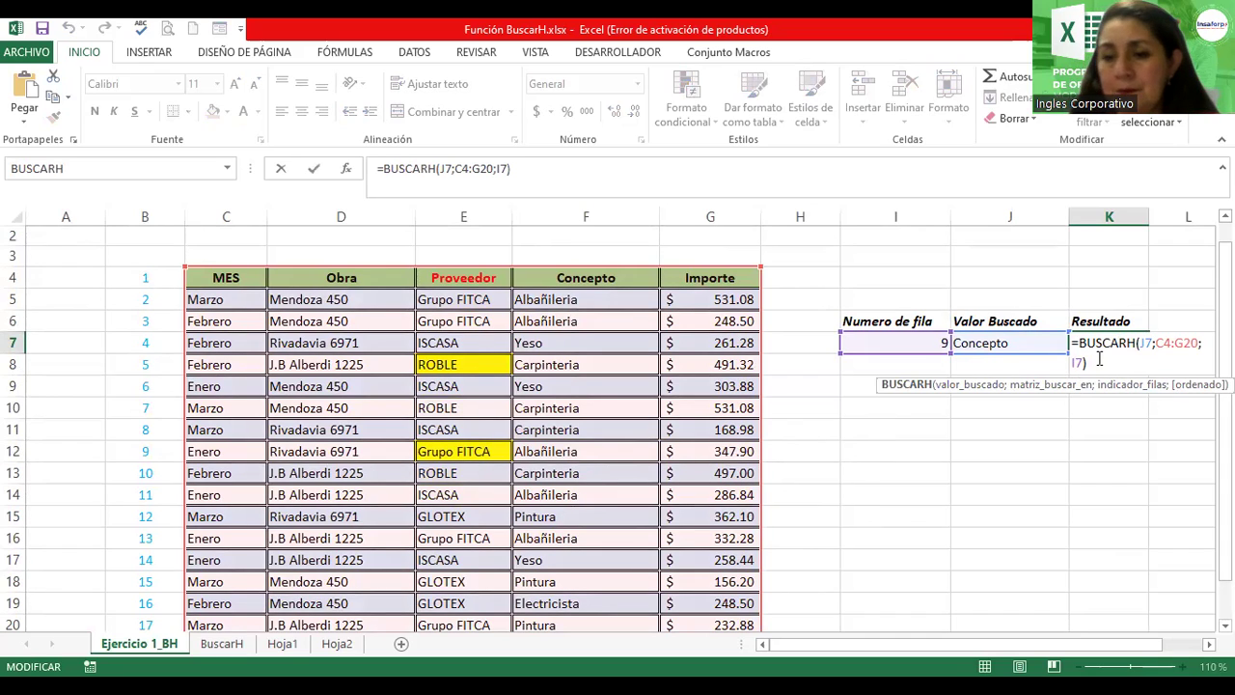
{"action": "key", "text": "Return"}
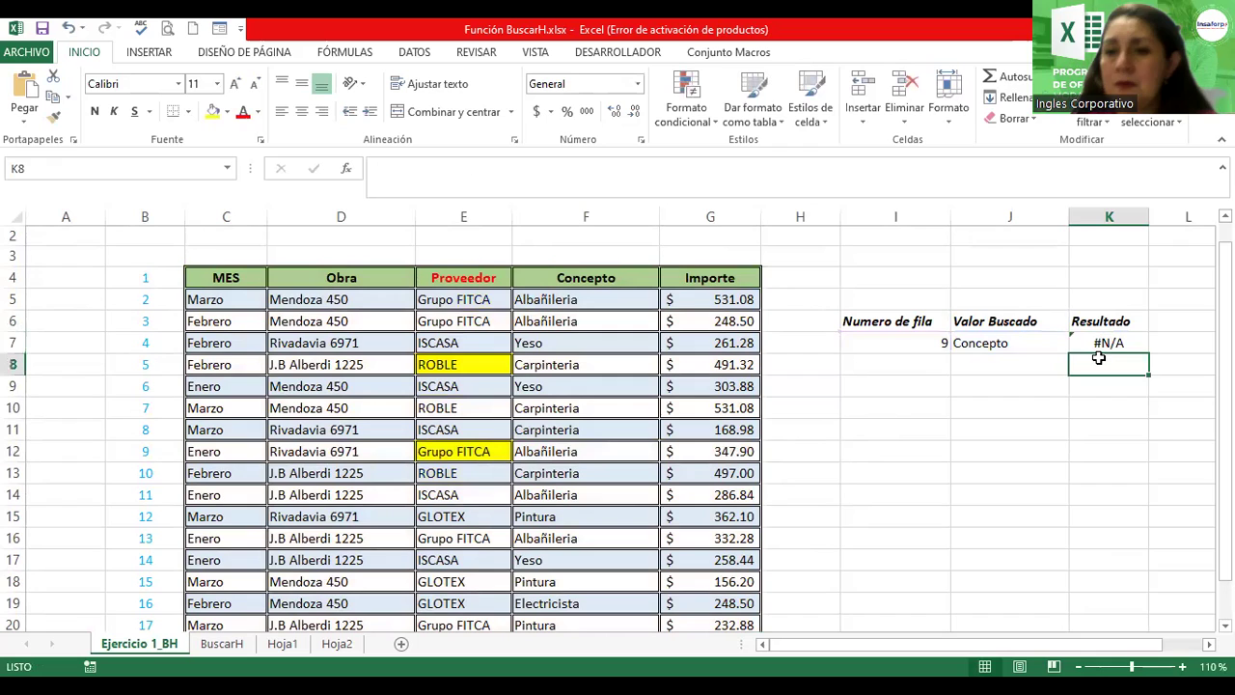
{"action": "left_click", "coordinate": [987, 345]}
Step: Enter Obra in J7 so K7 returns Rivadavia 6971, then select I7
{"action": "type", "text": "Obra"}
{"action": "key", "text": "Return"}
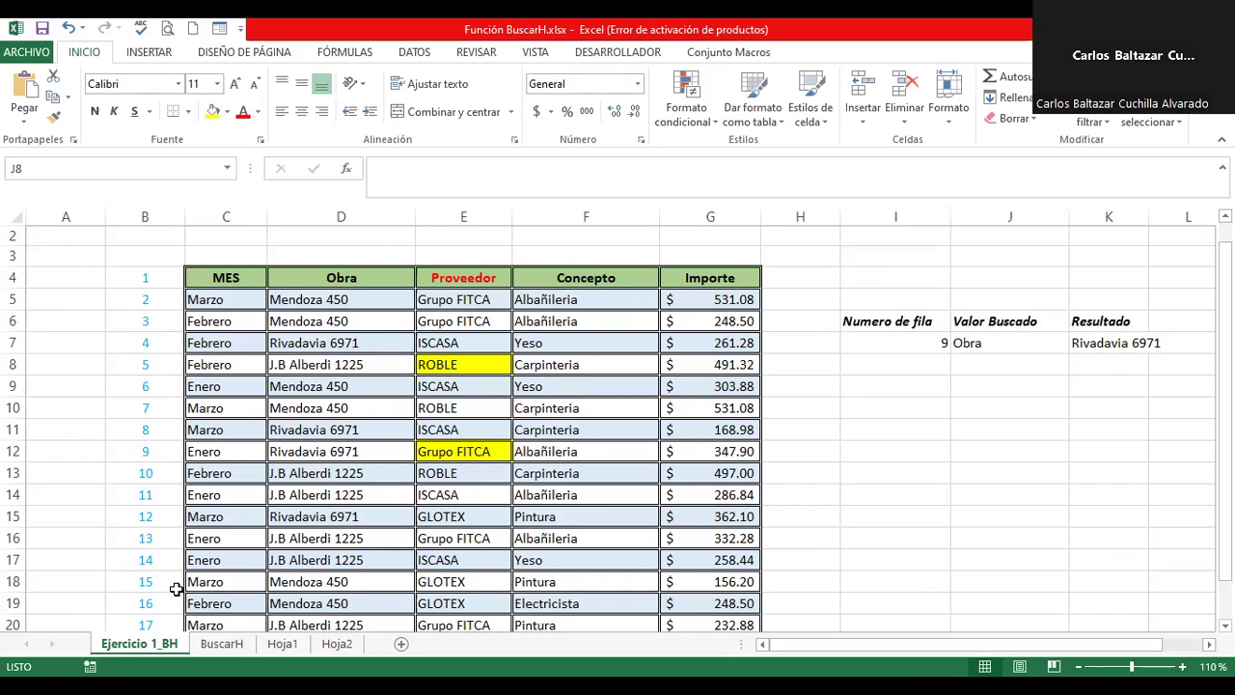
{"action": "left_click", "coordinate": [881, 338]}
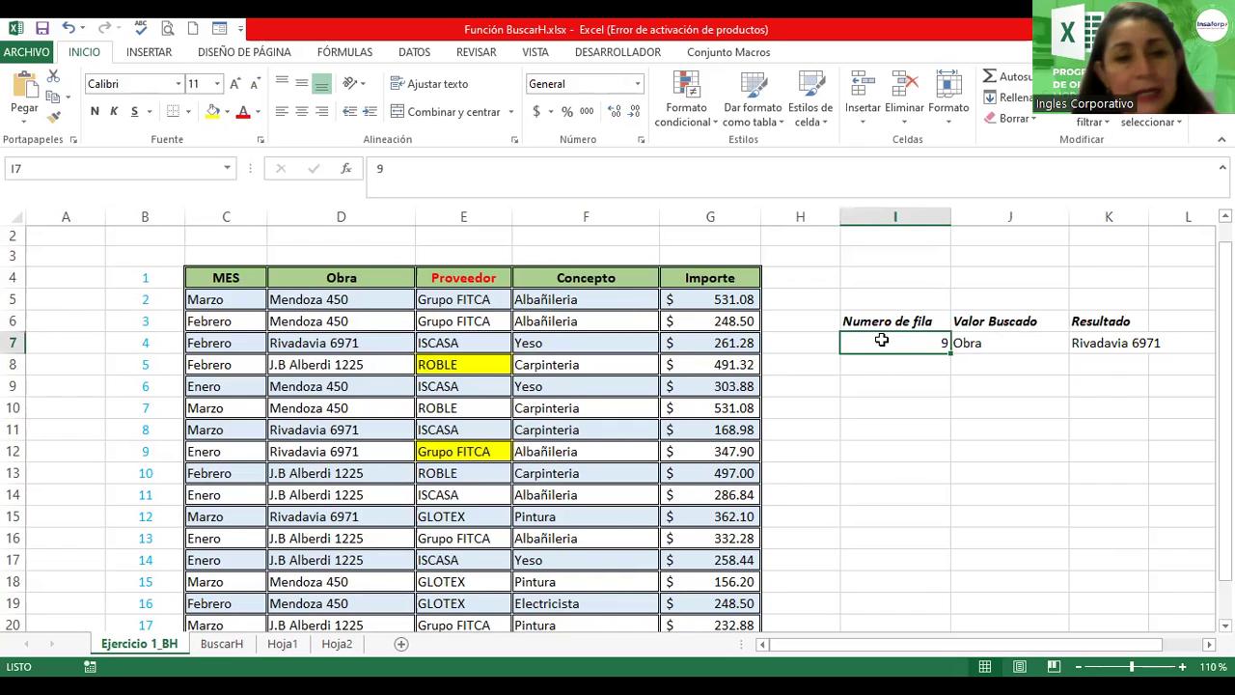
{"action": "type", "text": "13"}
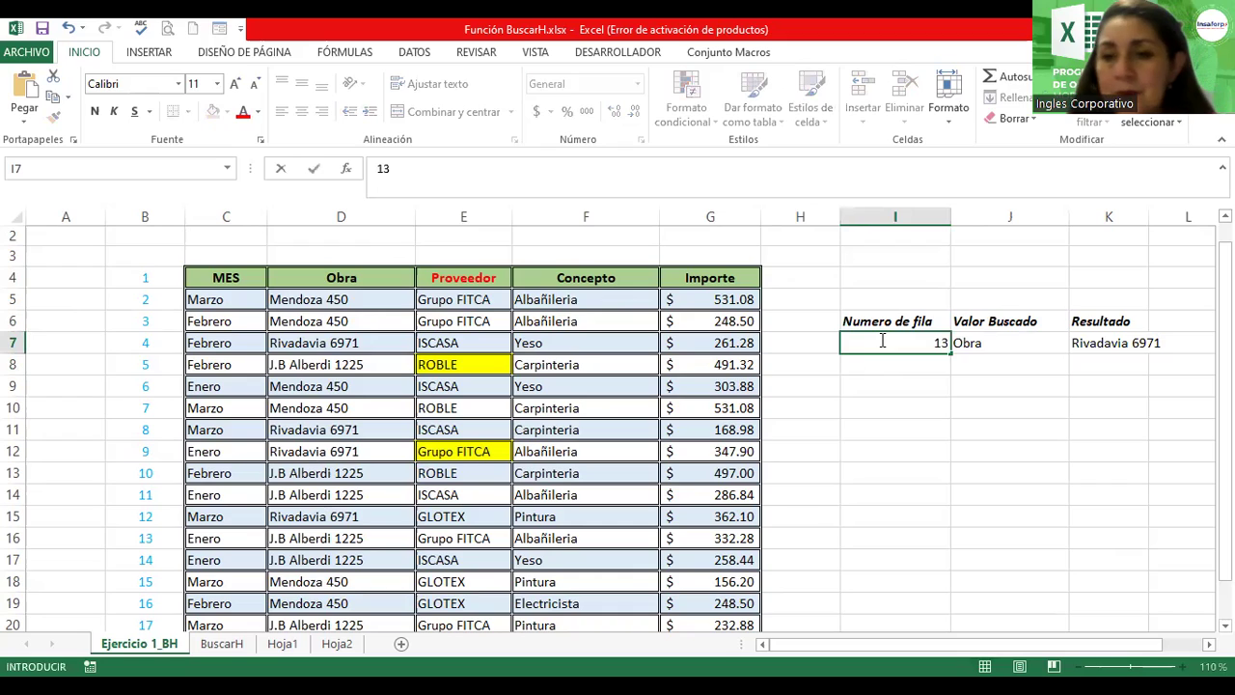
{"action": "key", "text": "Return"}
{"action": "left_click", "coordinate": [881, 339]}
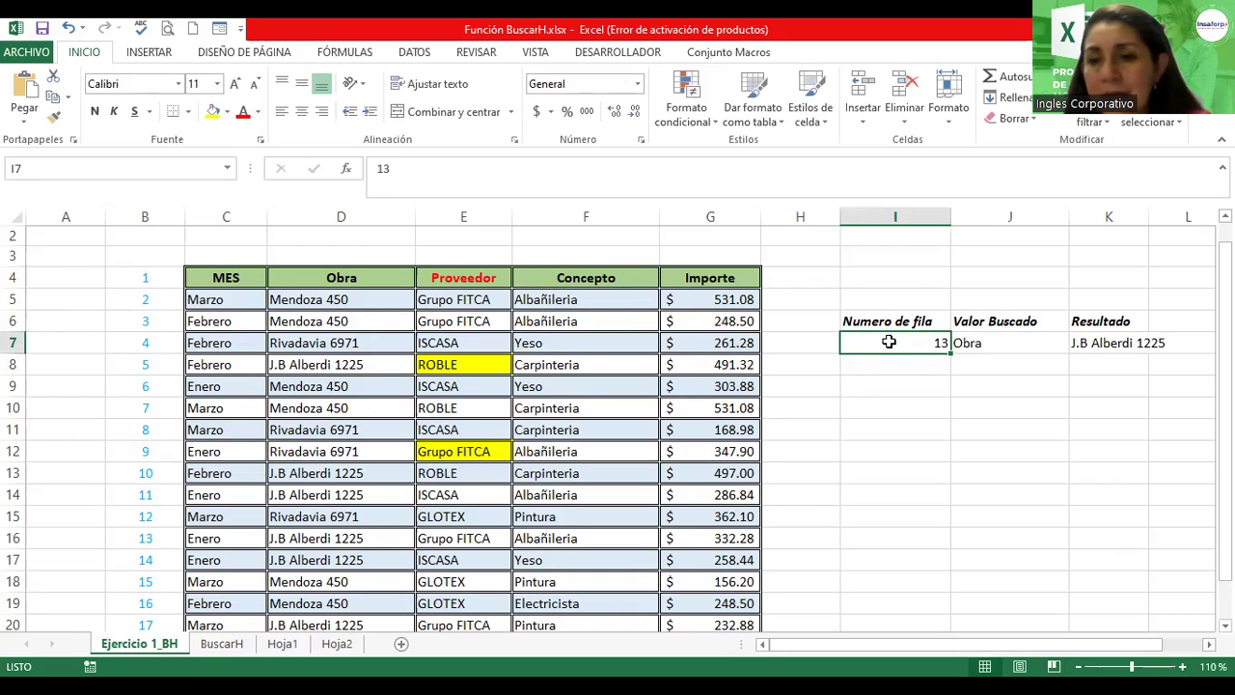
{"action": "left_click", "coordinate": [1006, 344]}
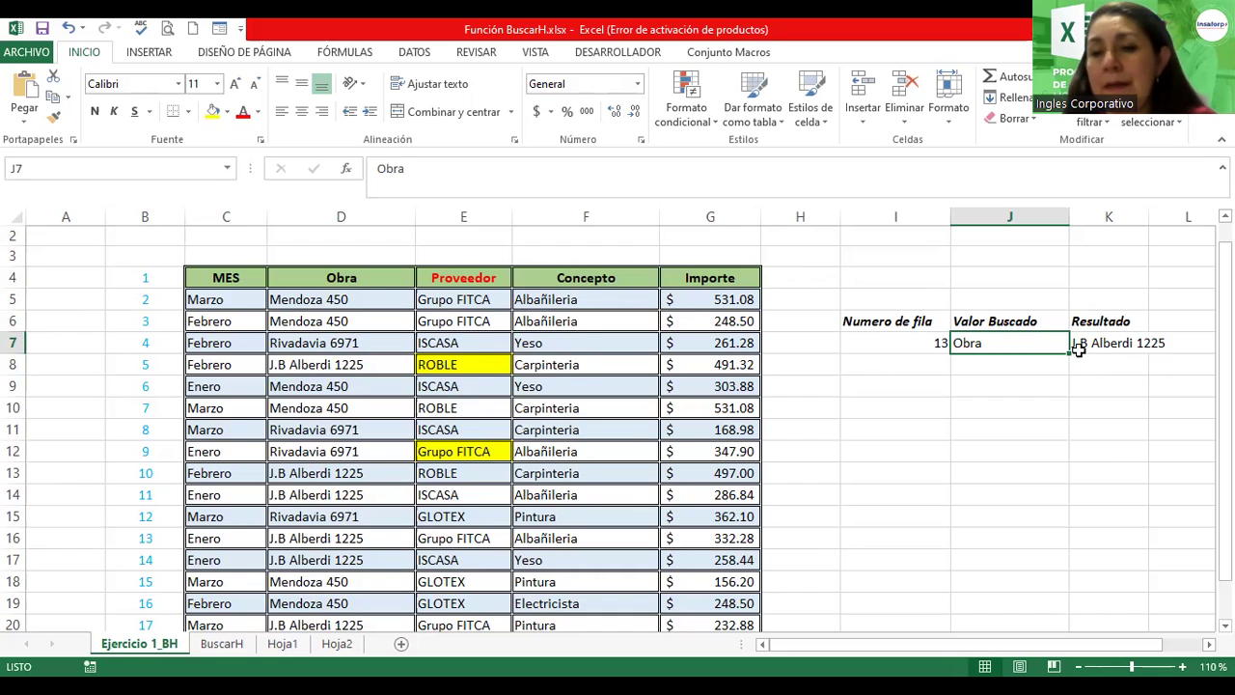
{"action": "double_click", "coordinate": [985, 340]}
{"action": "left_click_drag", "start_coordinate": [982, 340], "coordinate": [901, 340]}
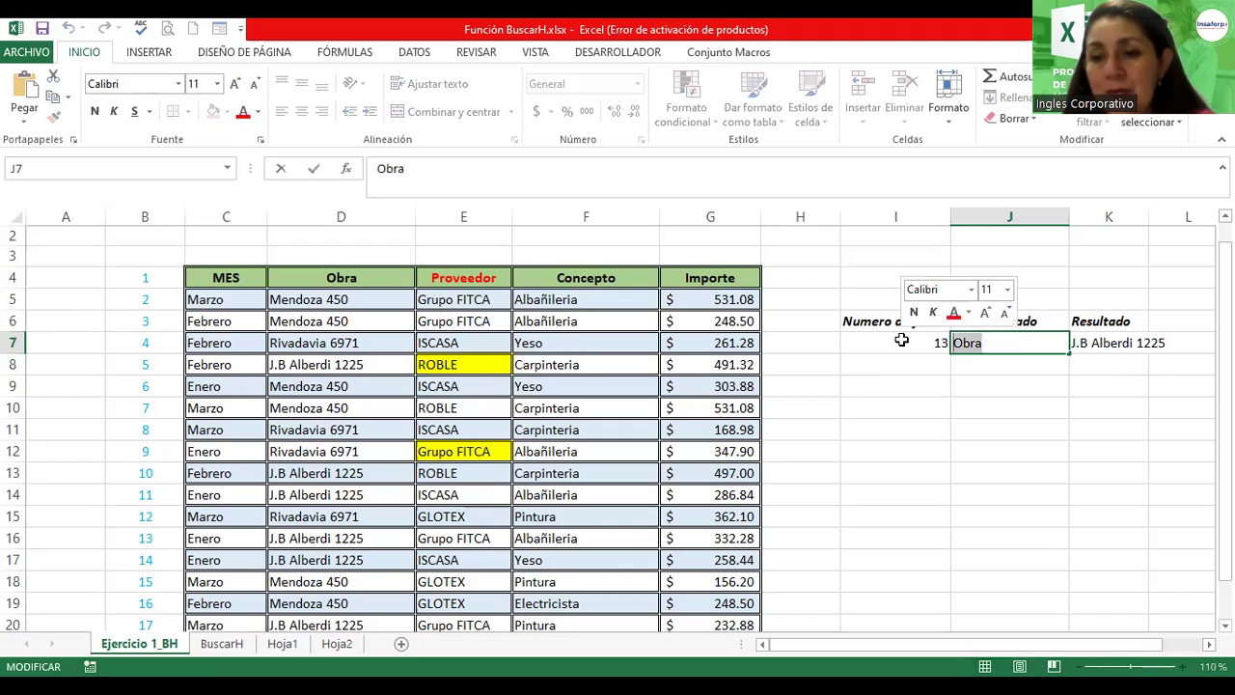
{"action": "key", "text": "BackSpace"}
{"action": "type", "text": "Proveedor"}
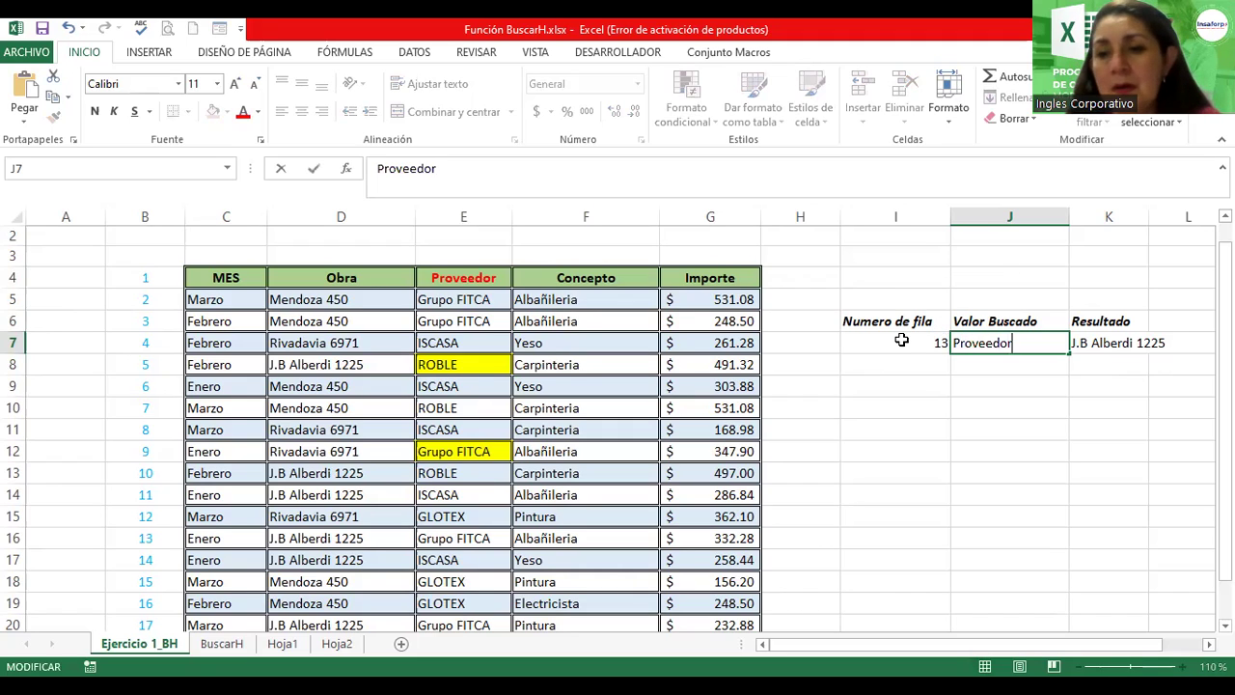
{"action": "key", "text": "Return"}
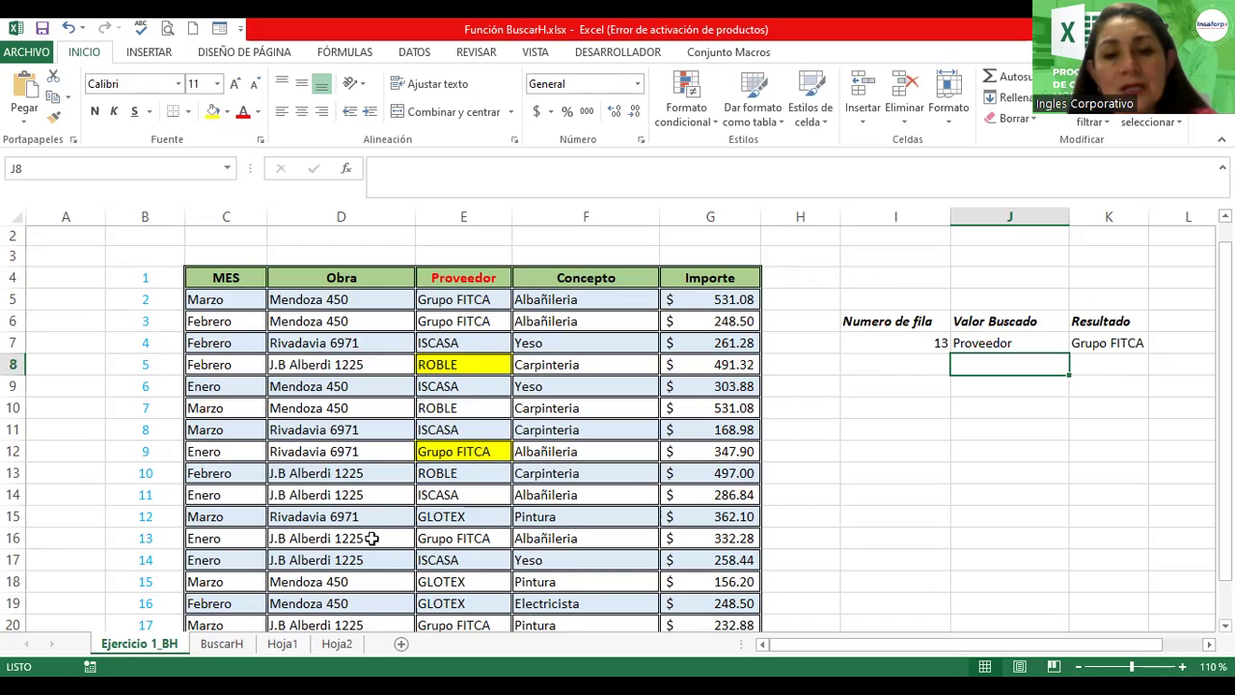
{"action": "left_click", "coordinate": [476, 541]}
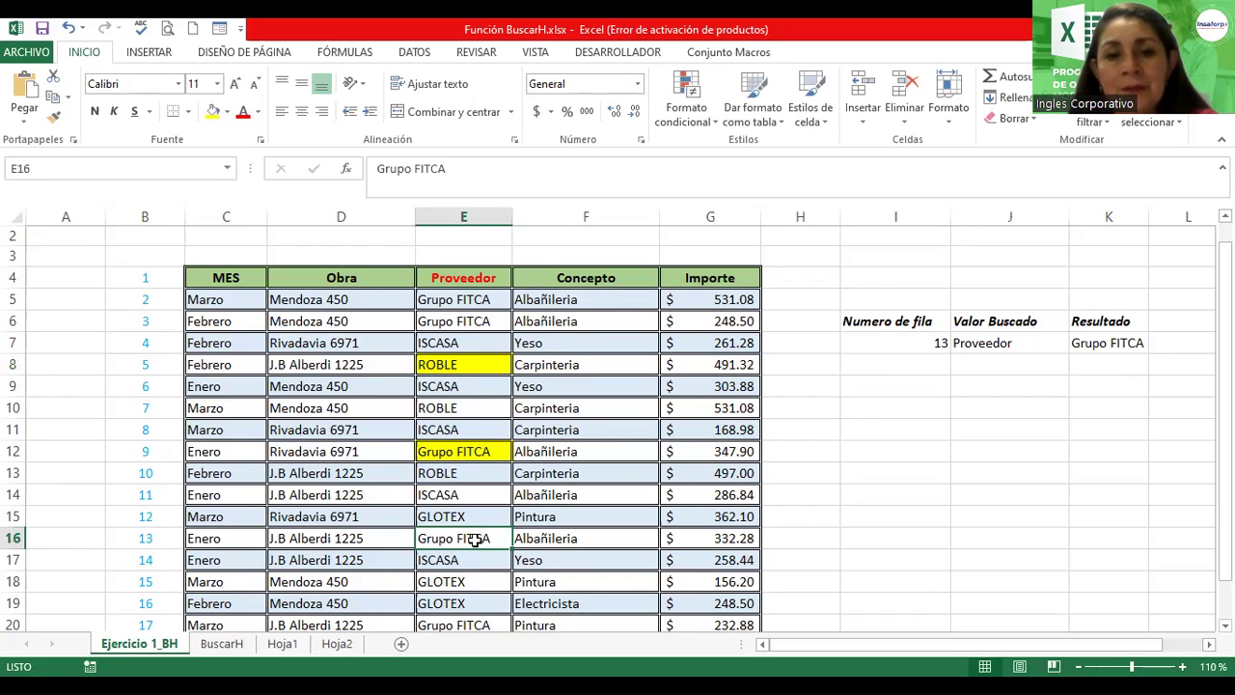
{"action": "left_click", "coordinate": [1022, 345]}
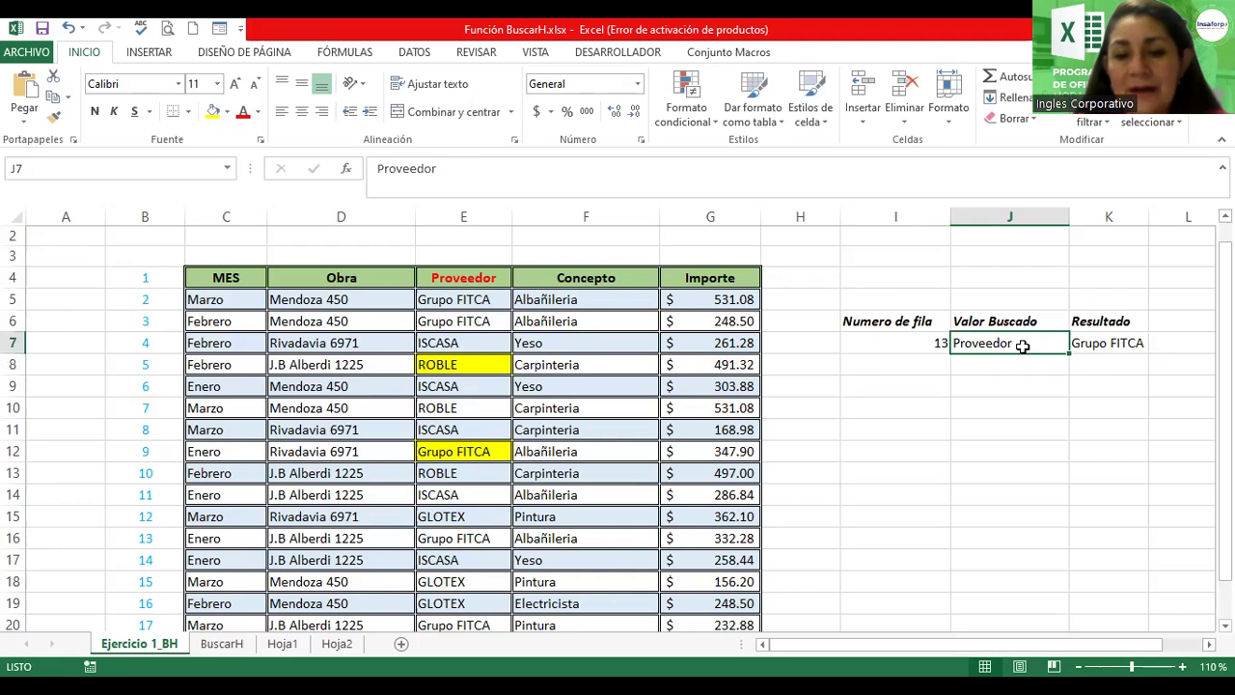
{"action": "type", "text": "Obra"}
{"action": "key", "text": "Return"}
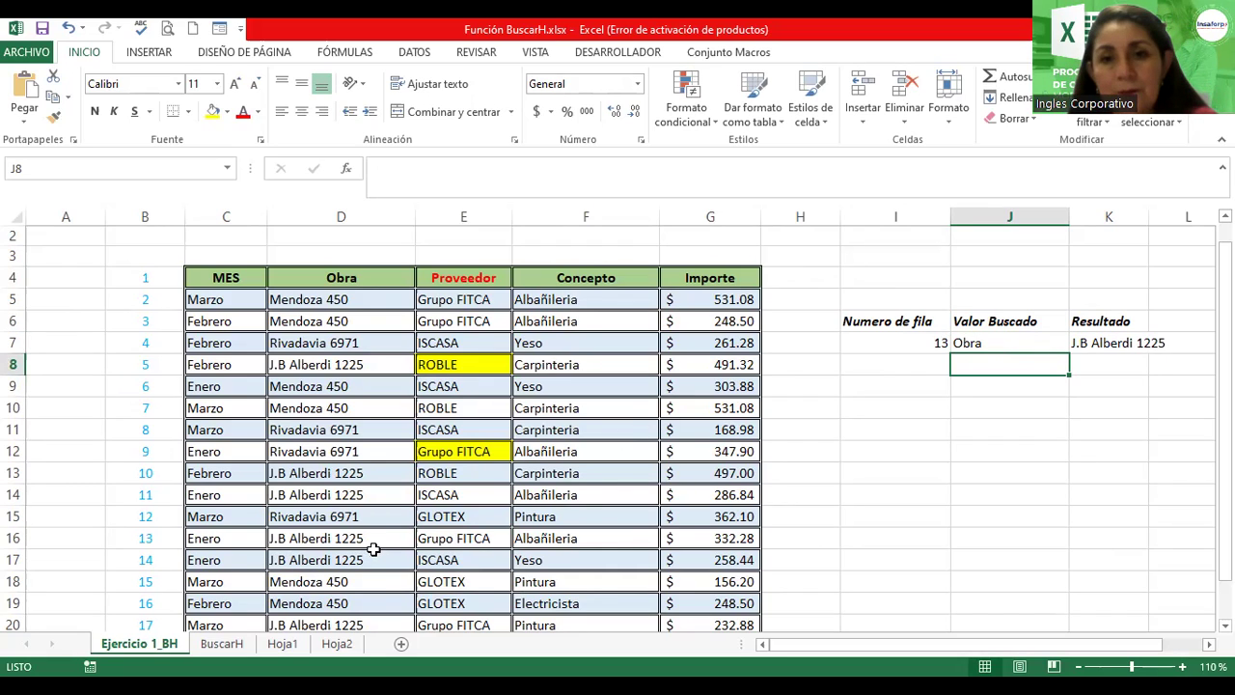
Step: Enter Concepto in J7 and compare it with the Concepto header in F4
{"action": "left_click", "coordinate": [1004, 344]}
{"action": "type", "text": "Concepto"}
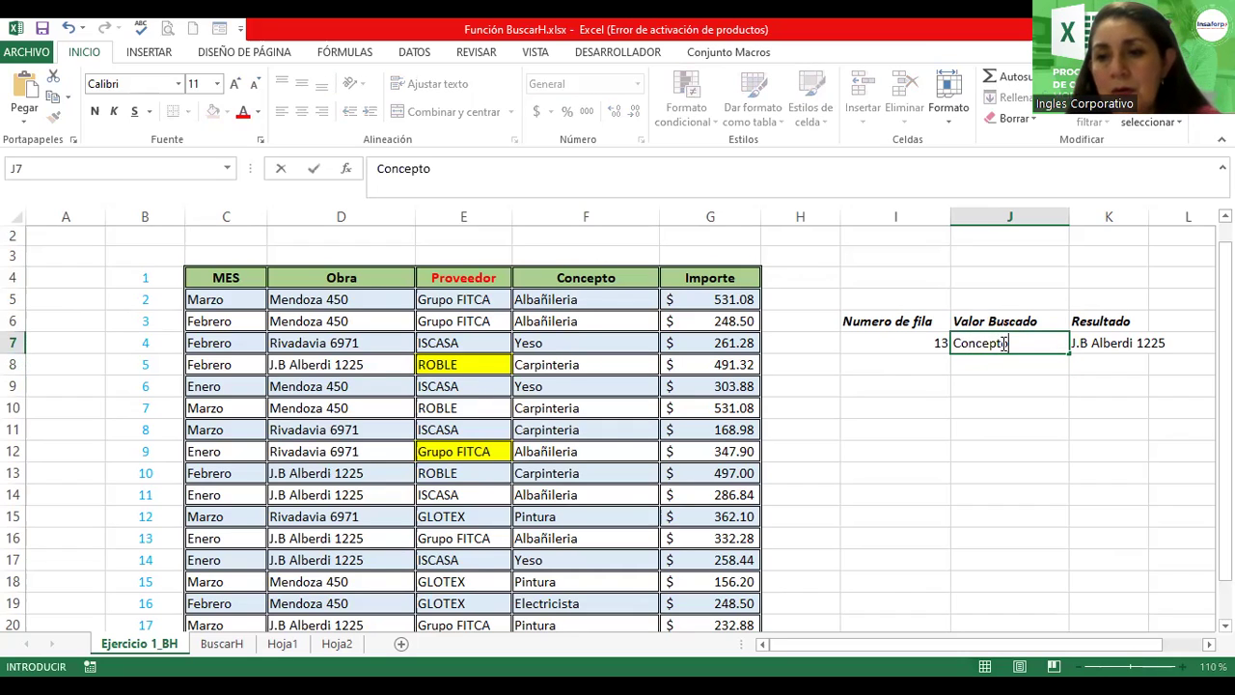
{"action": "key", "text": "Return"}
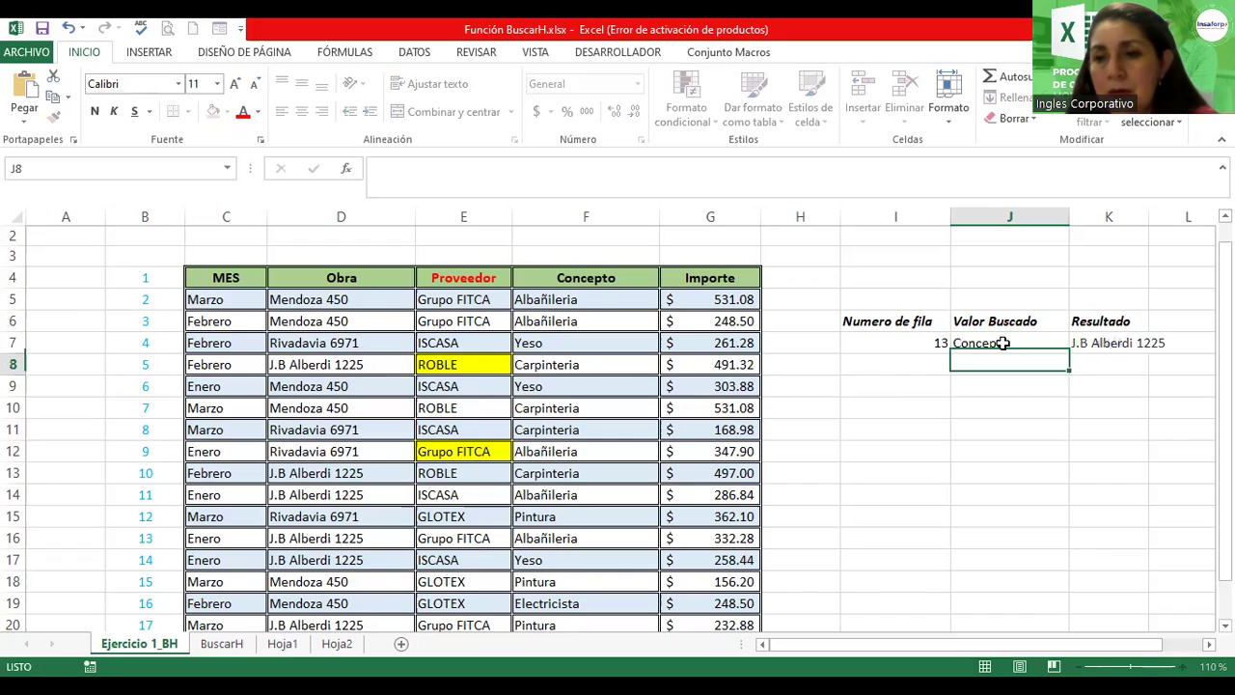
{"action": "left_click", "coordinate": [1018, 342]}
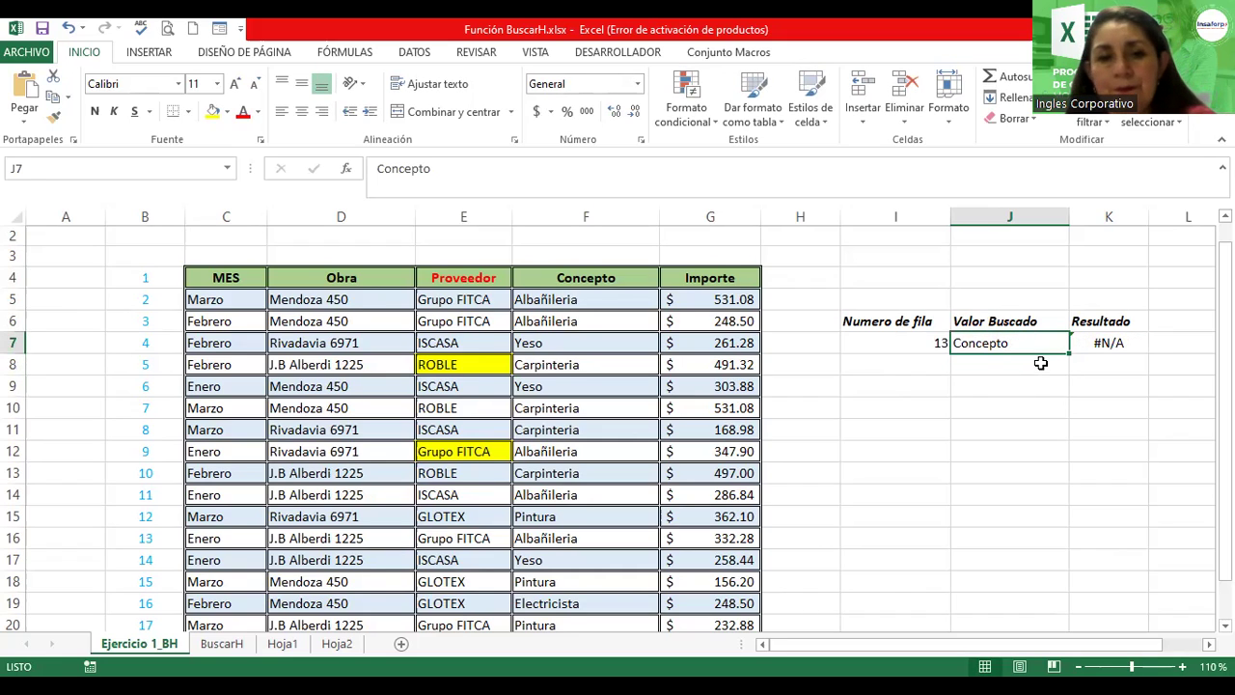
{"action": "left_click", "coordinate": [643, 278]}
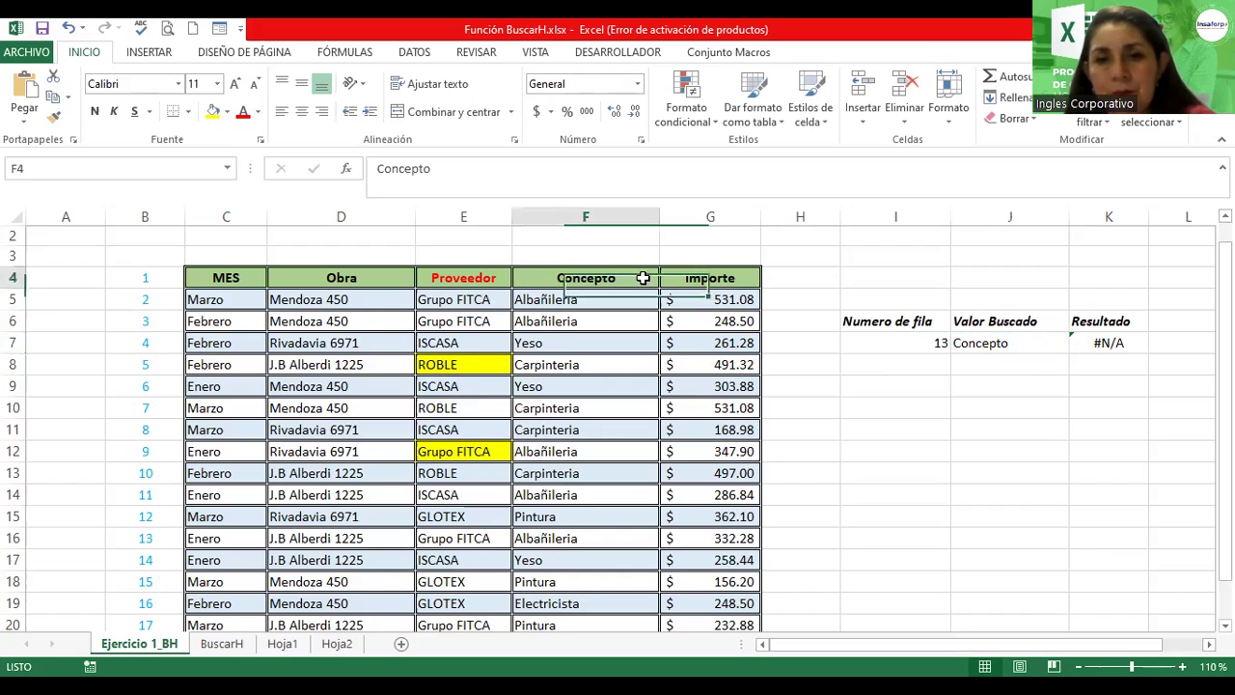
{"action": "double_click", "coordinate": [642, 278]}
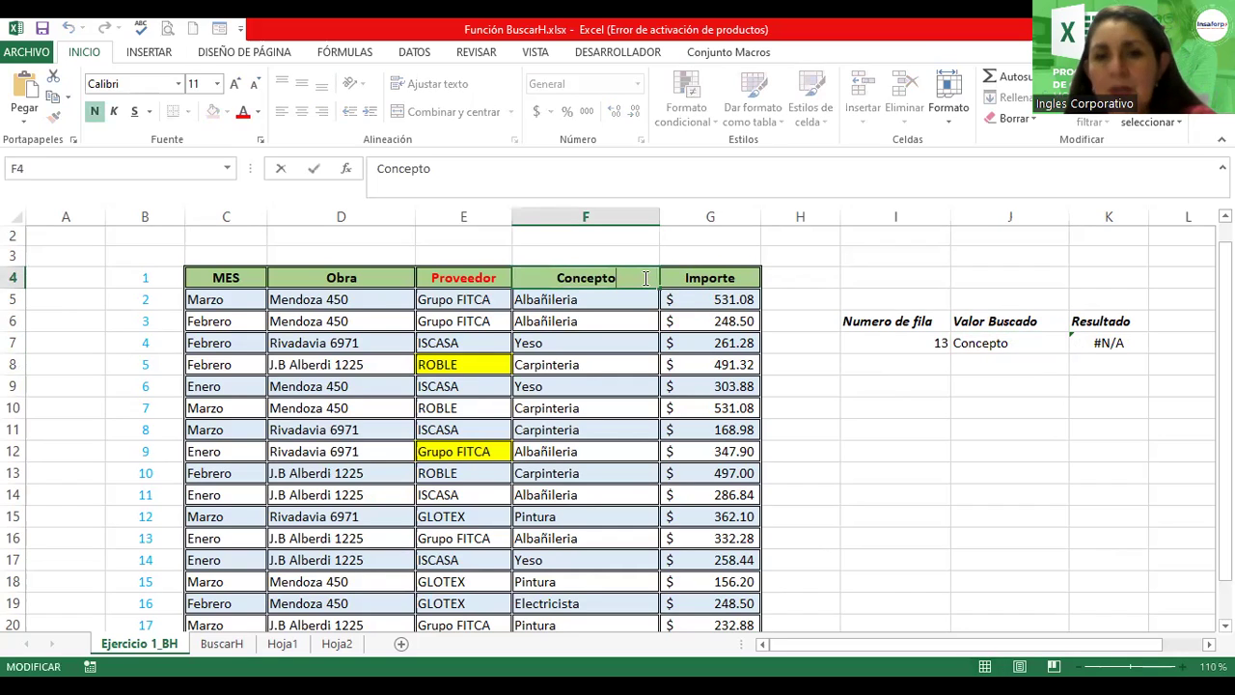
{"action": "key", "text": "Return"}
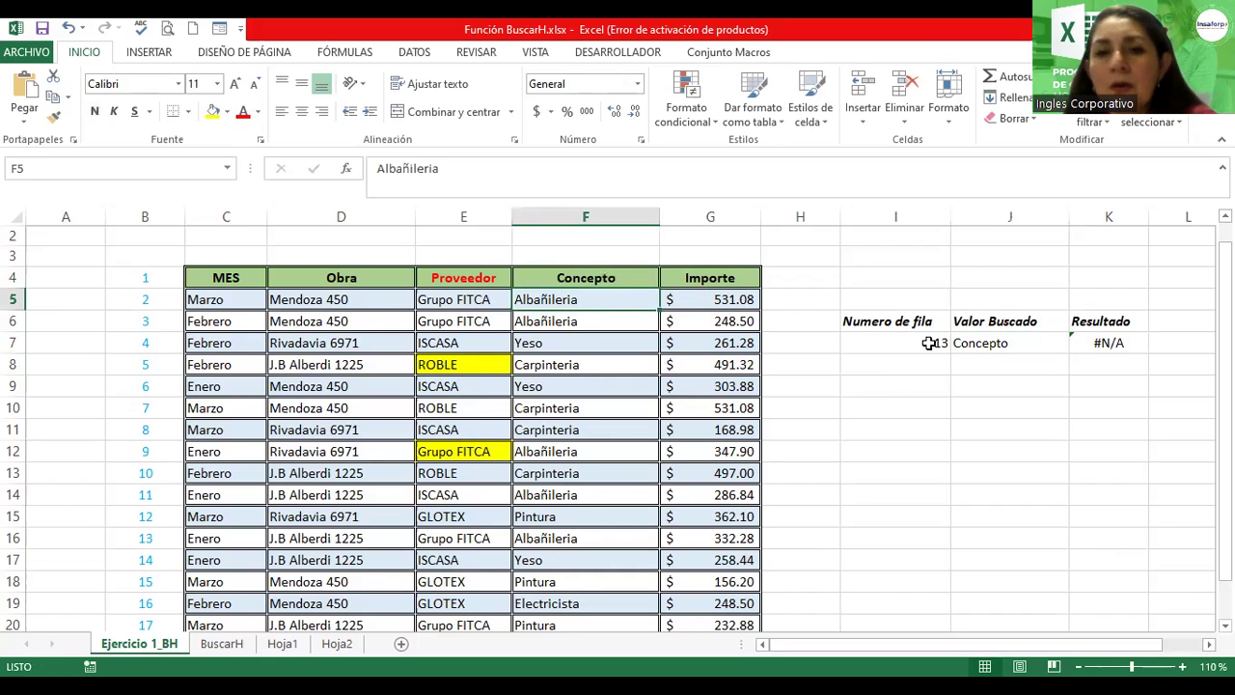
Step: Replace J7's value with Importe and re-enter K7's BUSCARH formula
{"action": "double_click", "coordinate": [1044, 345]}
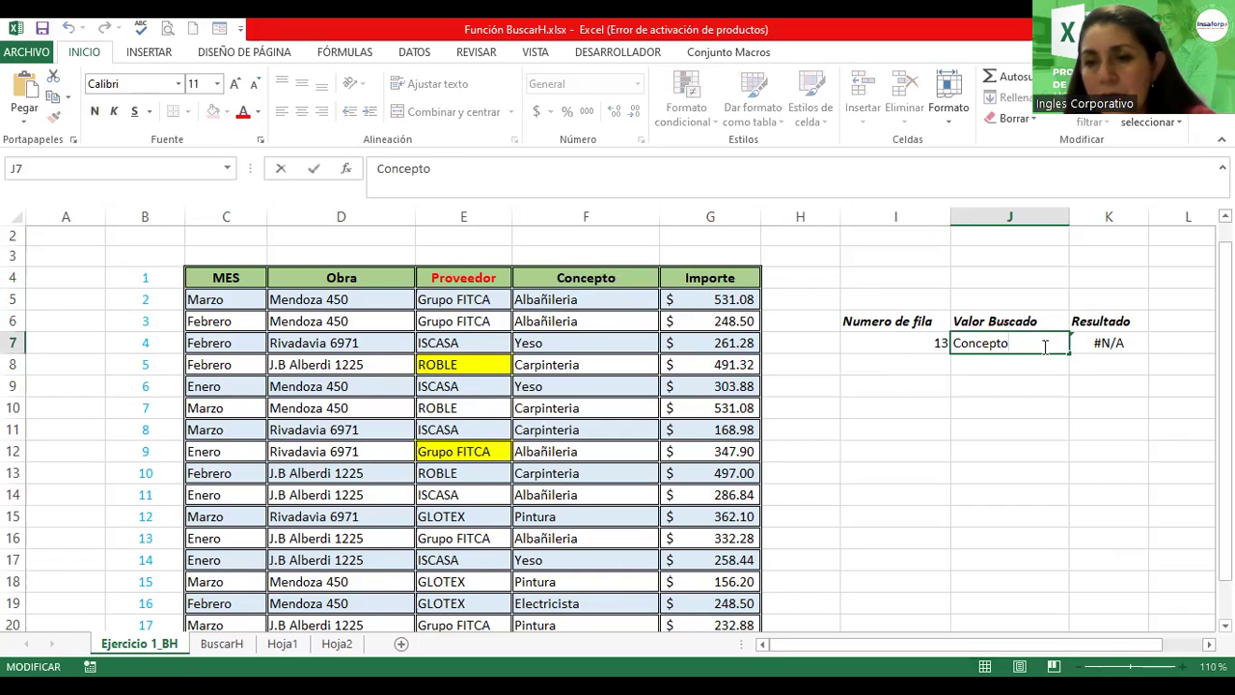
{"action": "key", "text": "BackSpace"}
{"action": "key", "text": "BackSpace"}
{"action": "key", "text": "BackSpace"}
{"action": "key", "text": "BackSpace"}
{"action": "key", "text": "BackSpace"}
{"action": "key", "text": "BackSpace"}
{"action": "key", "text": "BackSpace"}
{"action": "key", "text": "BackSpace"}
{"action": "type", "text": "Importe"}
{"action": "key", "text": "Return"}
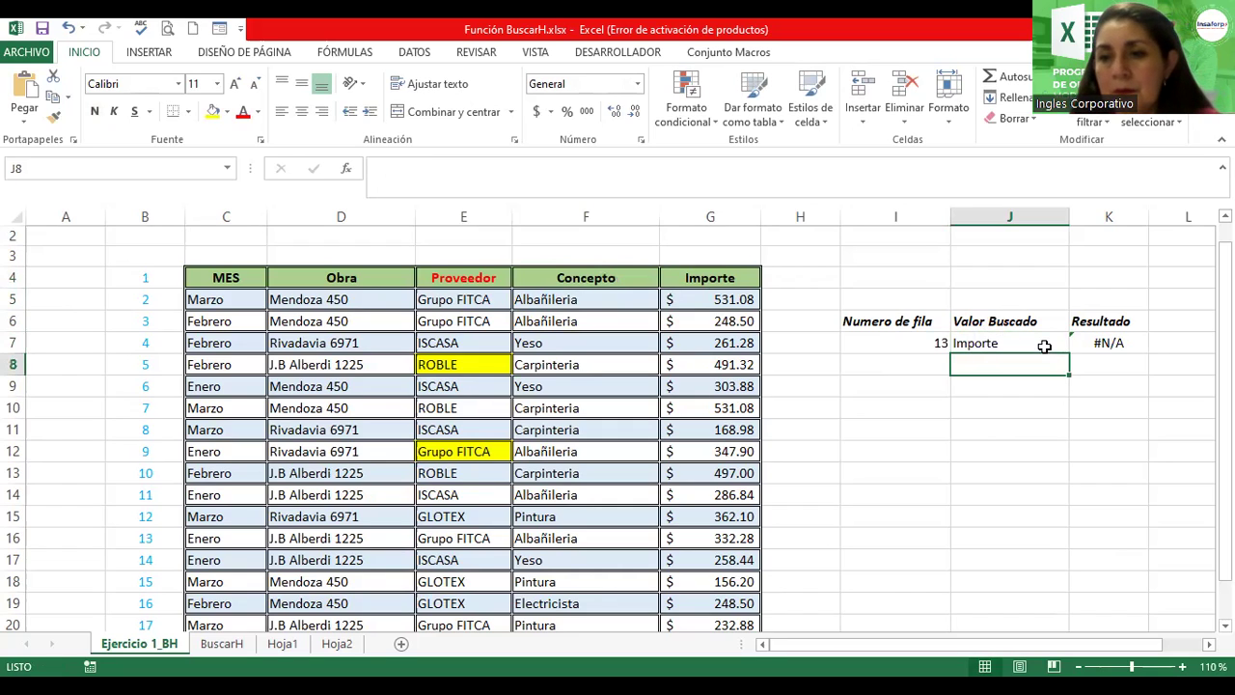
{"action": "left_click", "coordinate": [1044, 345]}
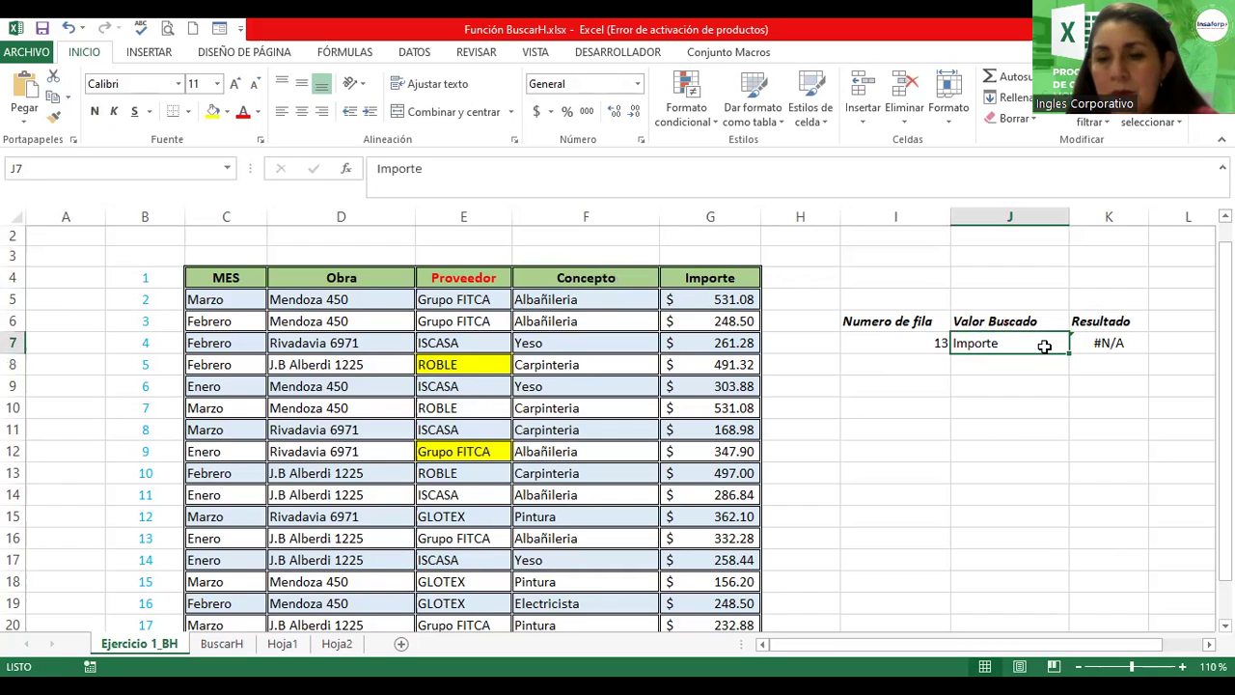
{"action": "double_click", "coordinate": [1109, 344]}
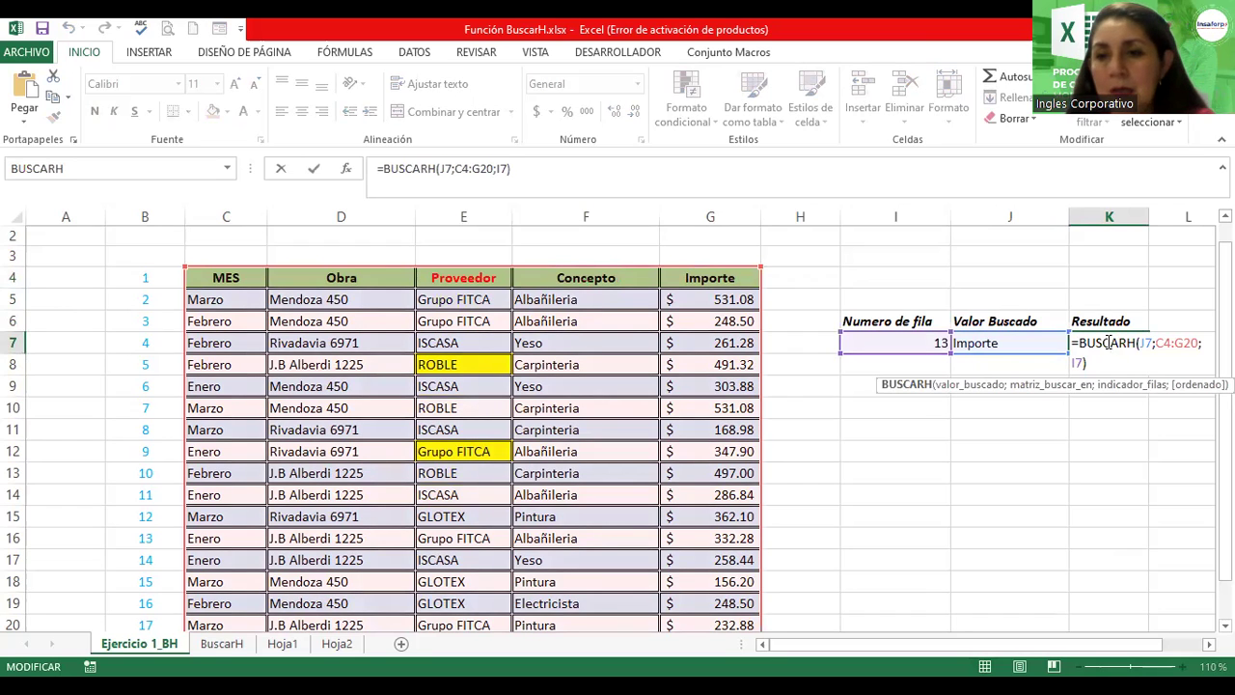
{"action": "key", "text": "Return"}
{"action": "left_click", "coordinate": [1016, 344]}
Step: Look up Mes for row 13, verify Enero in the table, then clear J7
{"action": "type", "text": "Mes"}
{"action": "key", "text": "Return"}
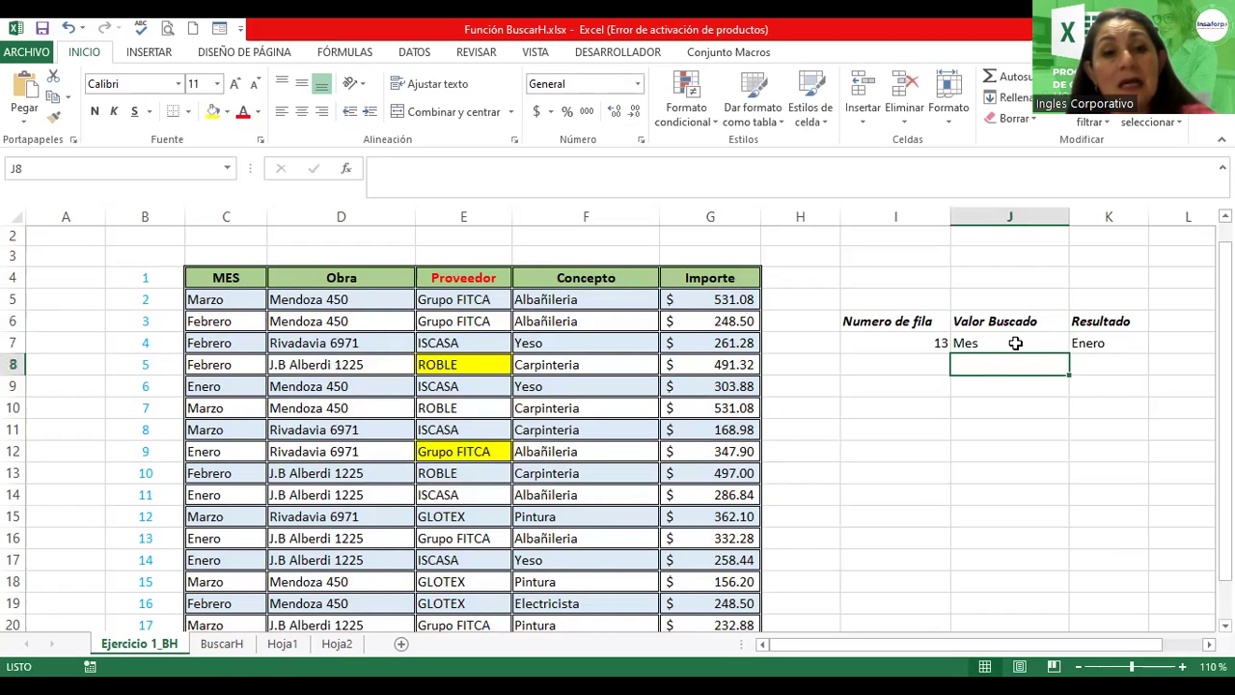
{"action": "left_click", "coordinate": [162, 543]}
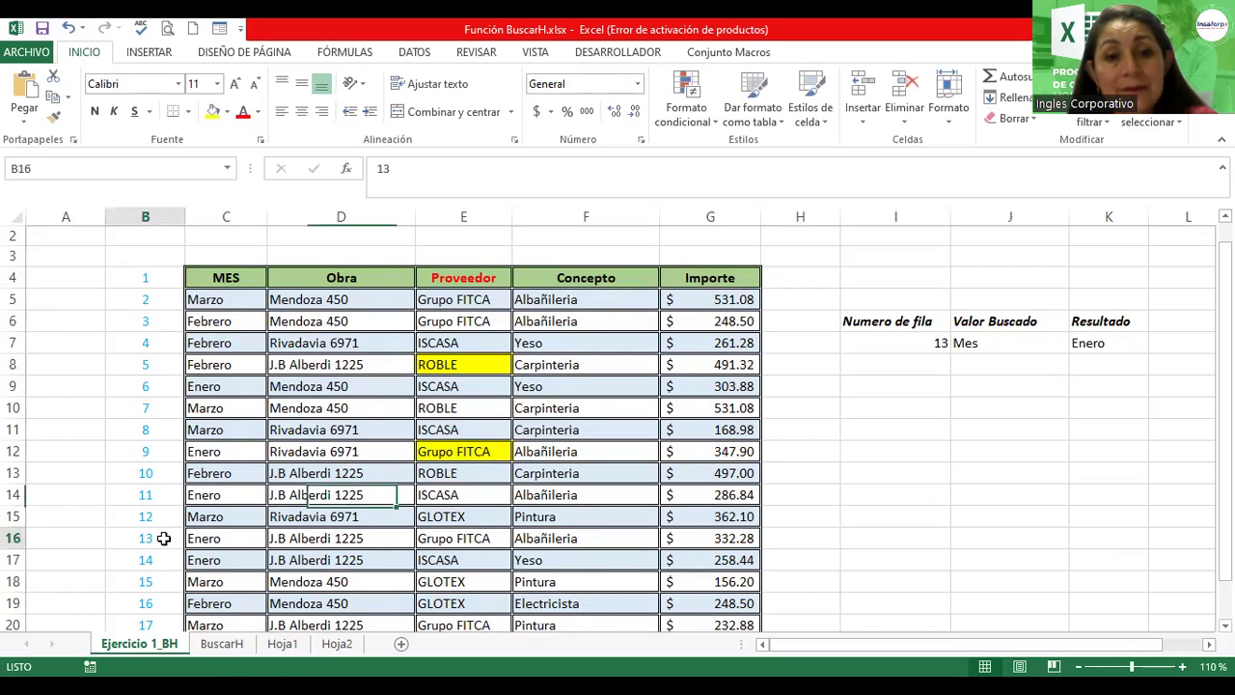
{"action": "left_click", "coordinate": [236, 543]}
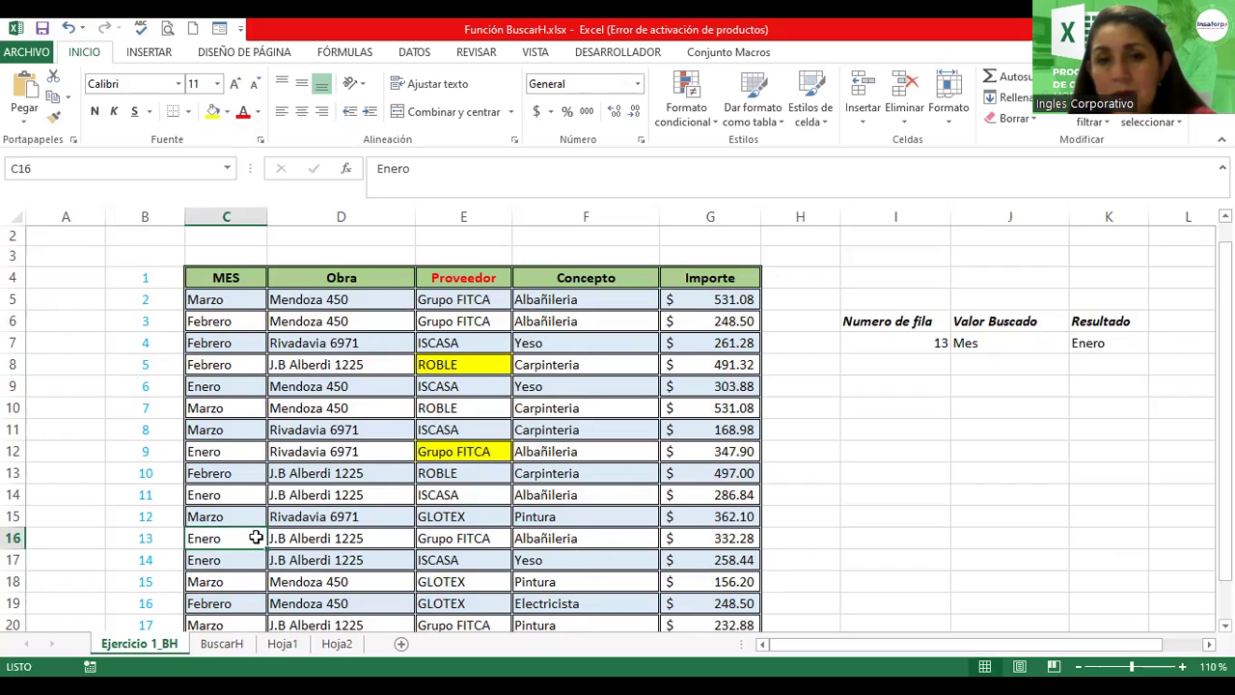
{"action": "left_click", "coordinate": [1019, 339]}
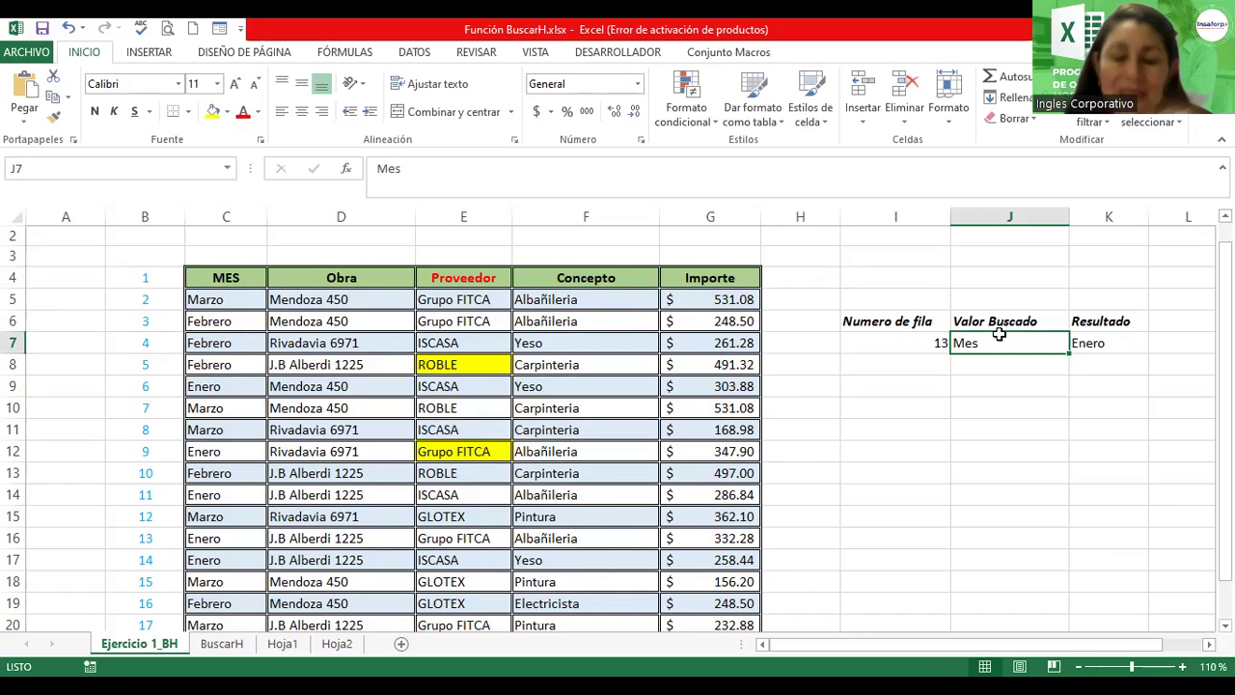
{"action": "key", "text": "Delete"}
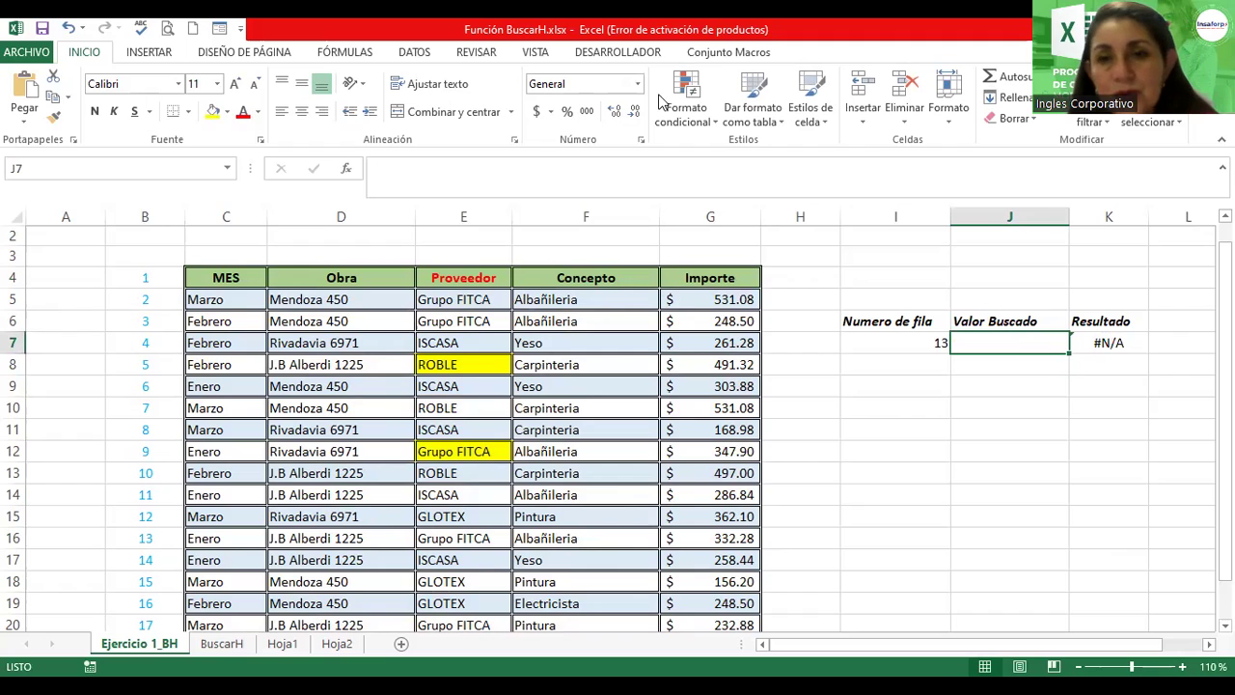
Step: Give J7 List data validation with source =$C$4:$G$4, the table headers
{"action": "left_click", "coordinate": [430, 56]}
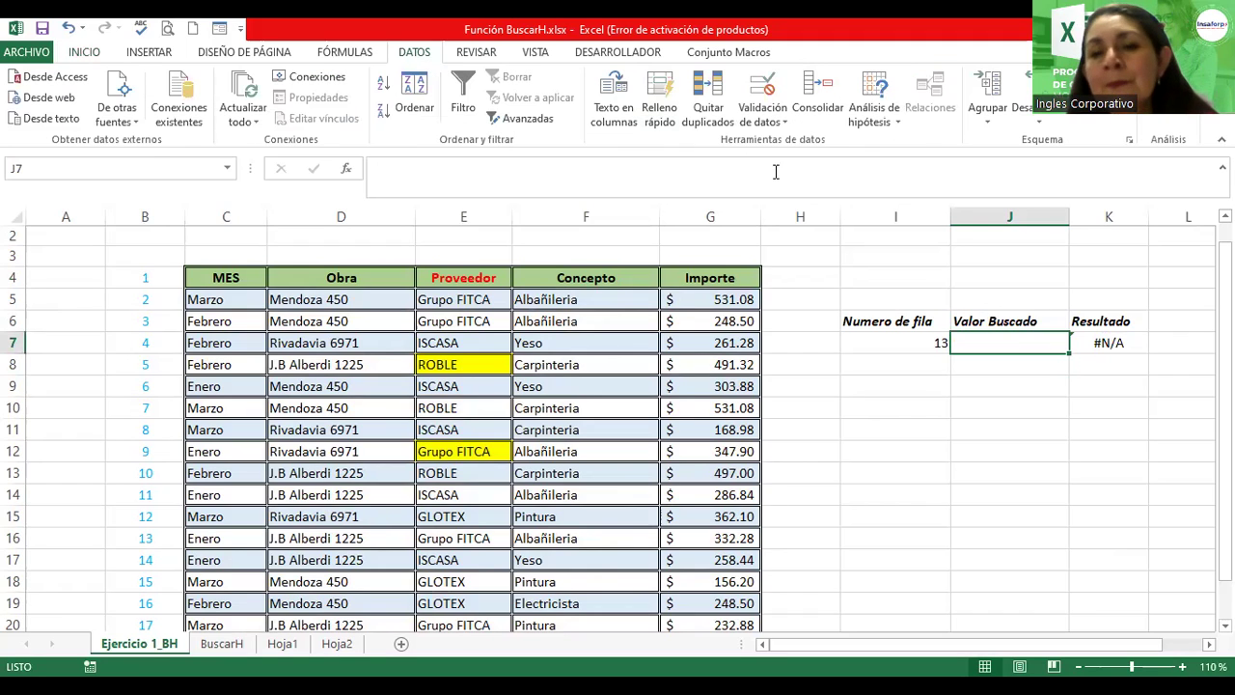
{"action": "left_click", "coordinate": [775, 122]}
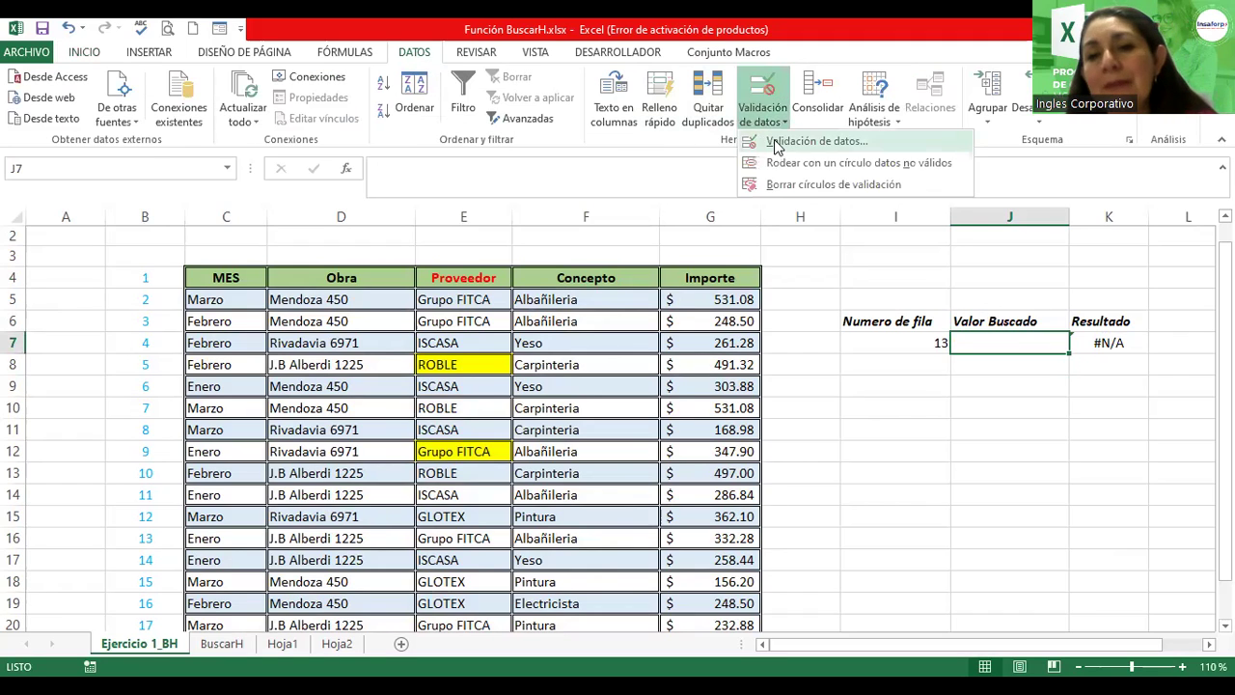
{"action": "left_click", "coordinate": [815, 142]}
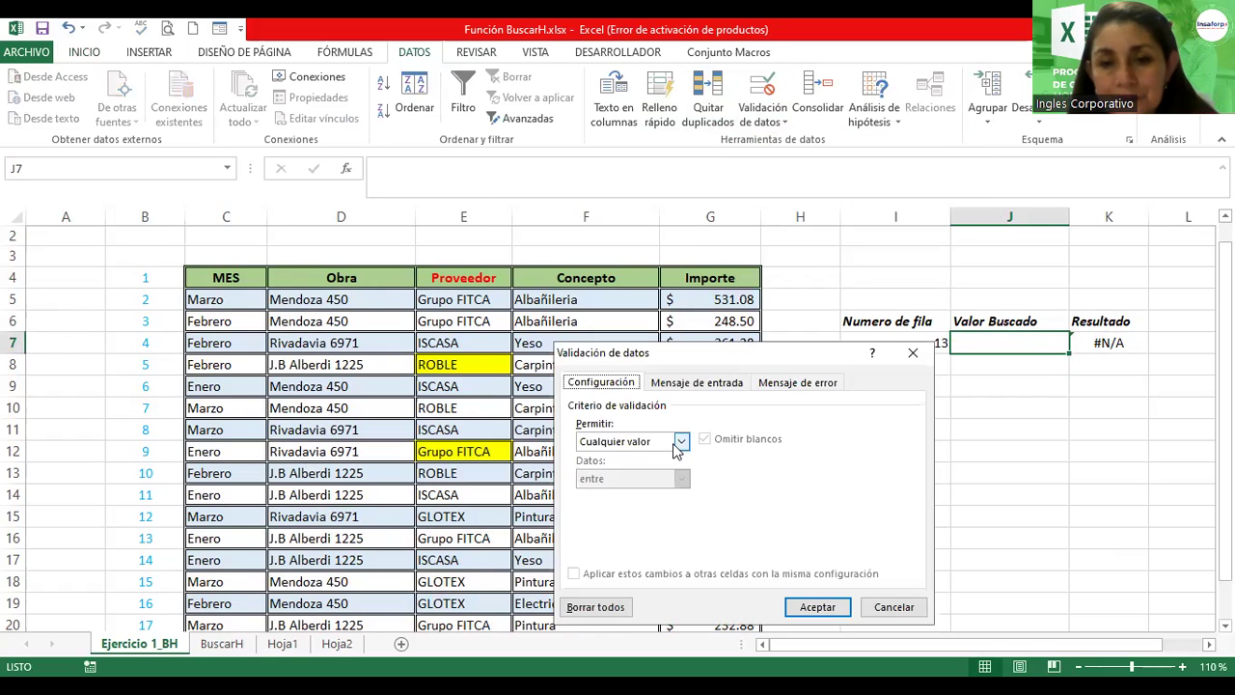
{"action": "left_click", "coordinate": [682, 441]}
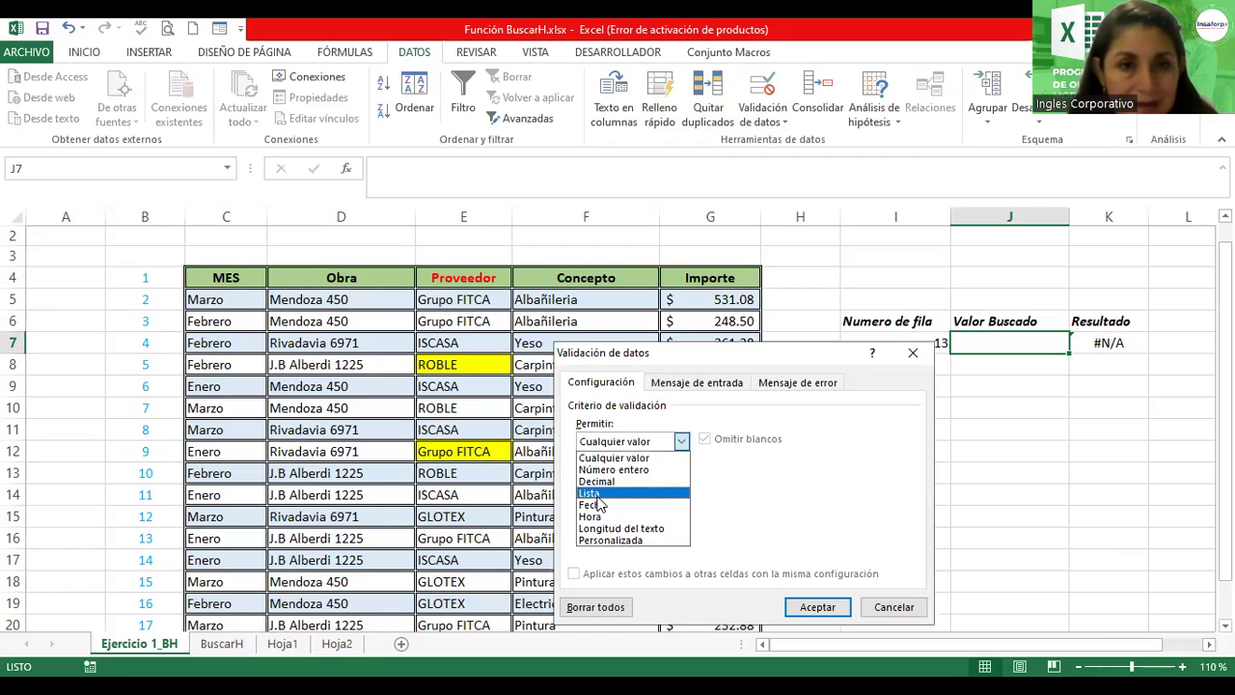
{"action": "left_click", "coordinate": [590, 493]}
{"action": "left_click", "coordinate": [598, 514]}
{"action": "type", "text": "="}
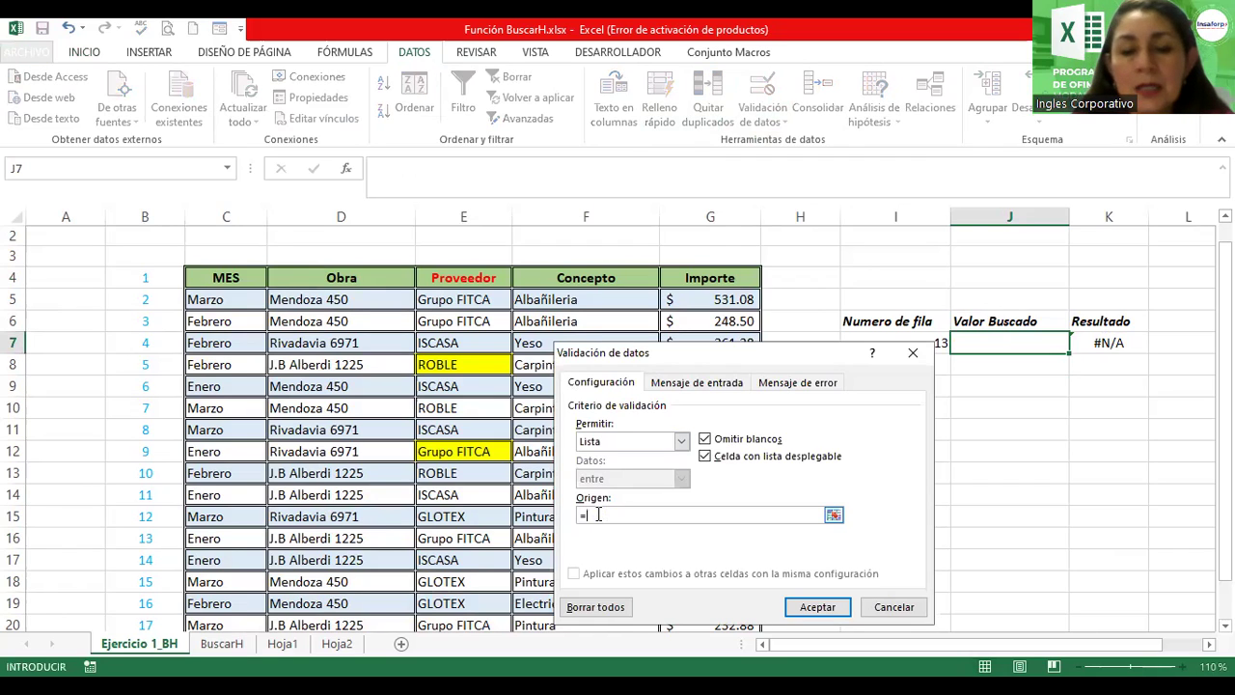
{"action": "left_click", "coordinate": [231, 278]}
{"action": "key", "text": "shift+Right"}
{"action": "key", "text": "shift+Right"}
{"action": "key", "text": "shift+Right"}
{"action": "key", "text": "shift+Right"}
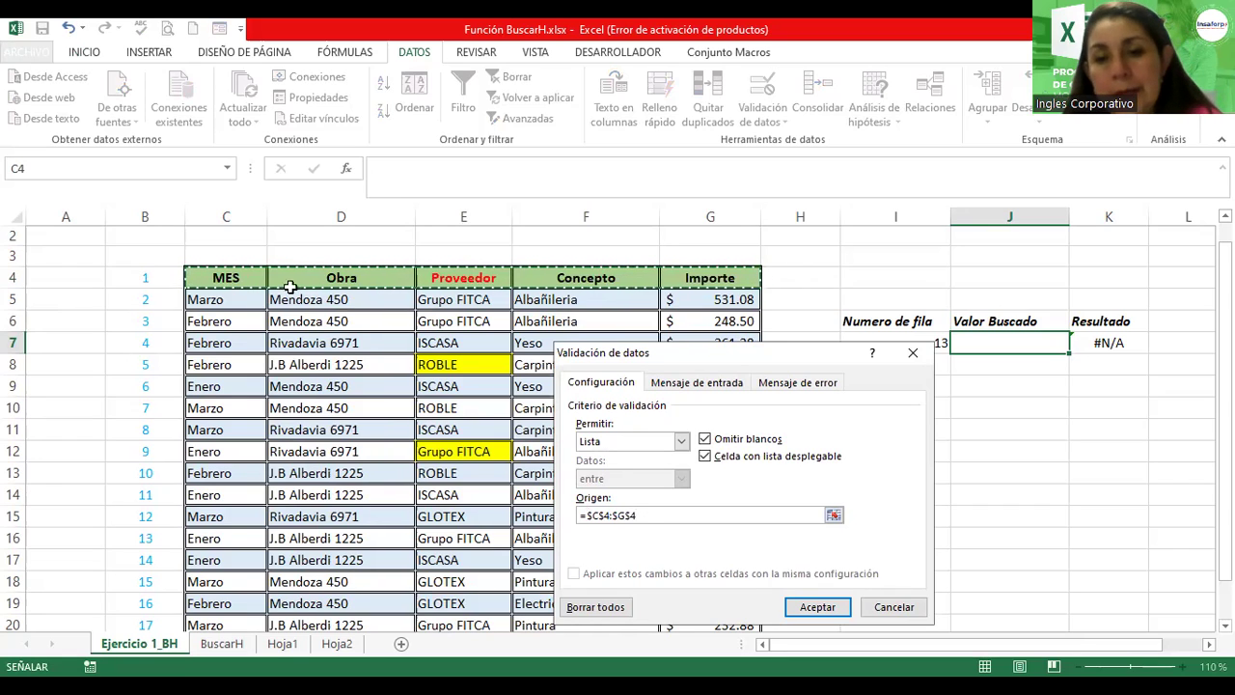
{"action": "left_click", "coordinate": [784, 609]}
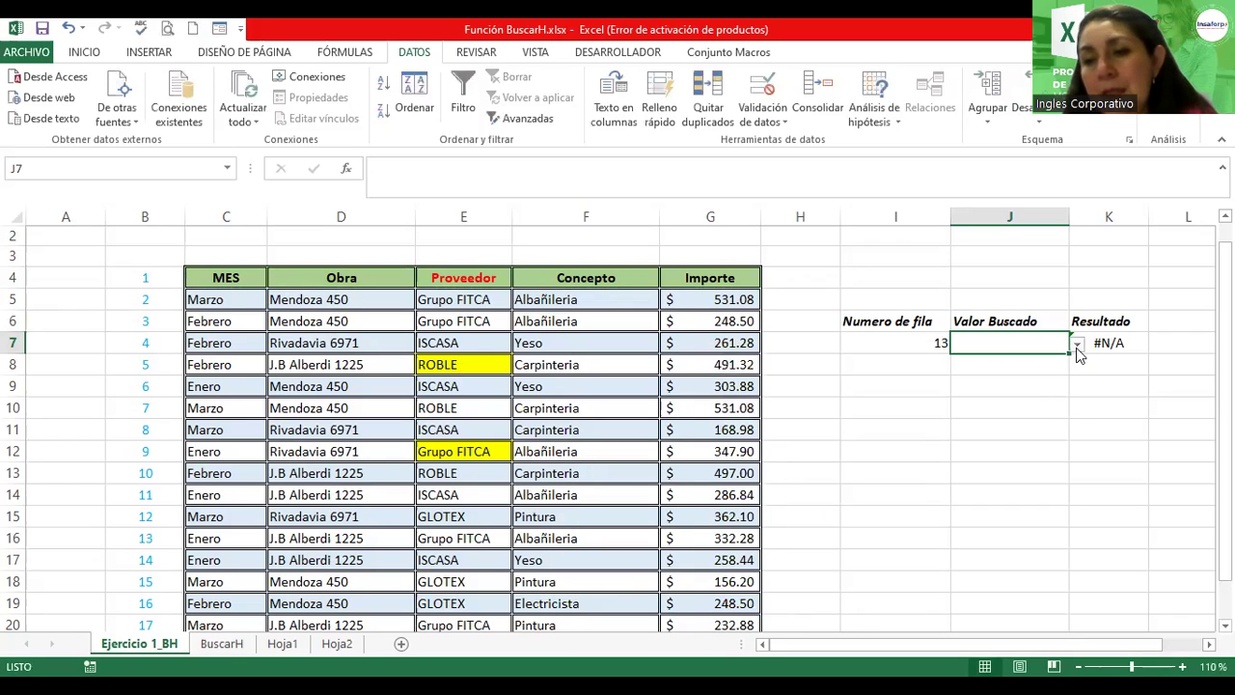
Step: Pick Mes from J7's dropdown and set row 10 in I7, checking Febrero
{"action": "left_click", "coordinate": [1077, 346]}
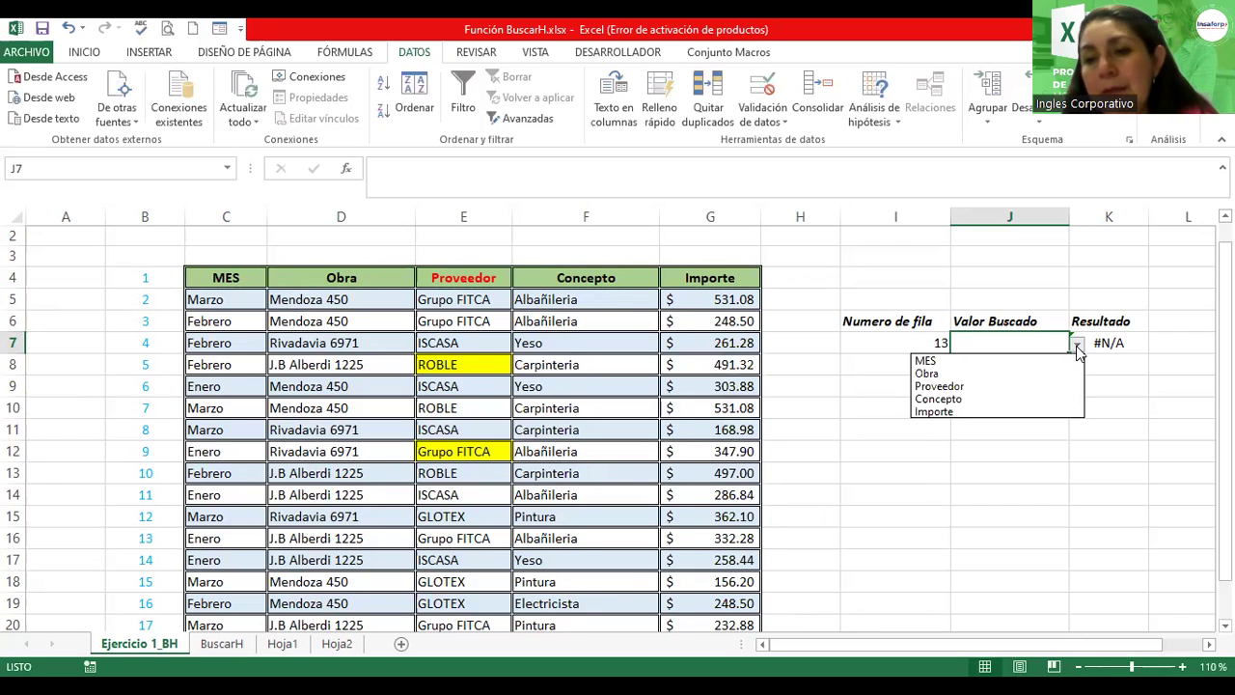
{"action": "left_click", "coordinate": [979, 361]}
{"action": "left_click", "coordinate": [978, 363]}
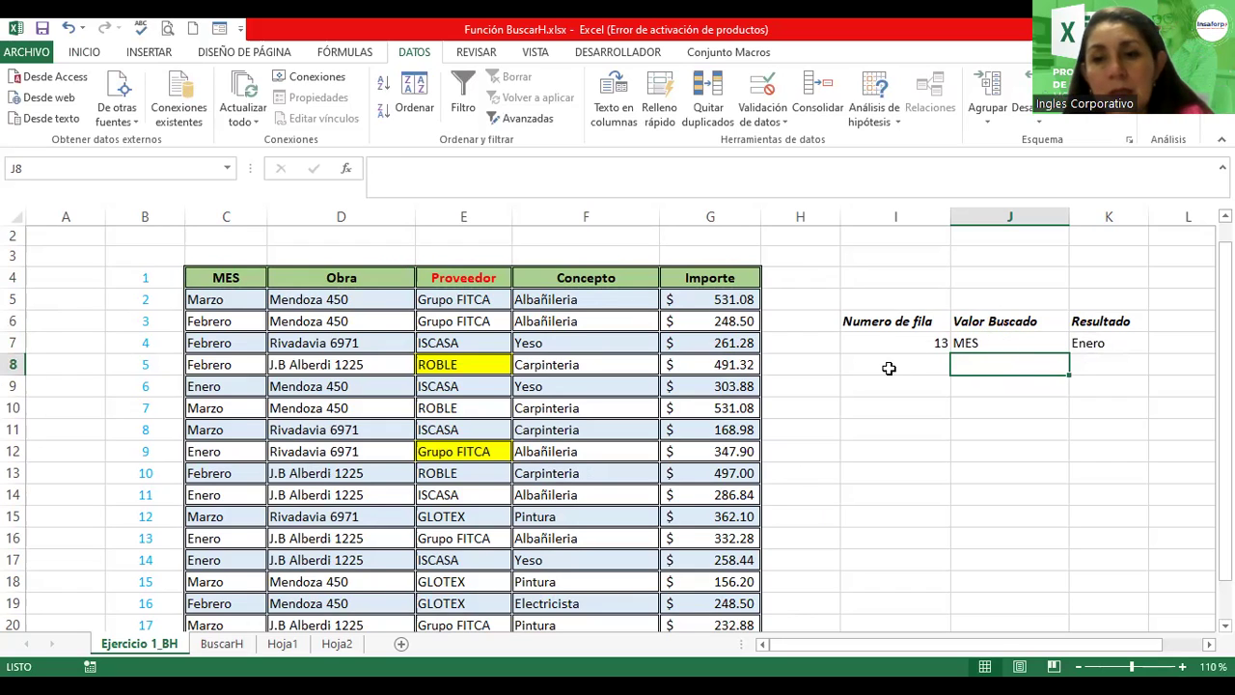
{"action": "left_click", "coordinate": [882, 346]}
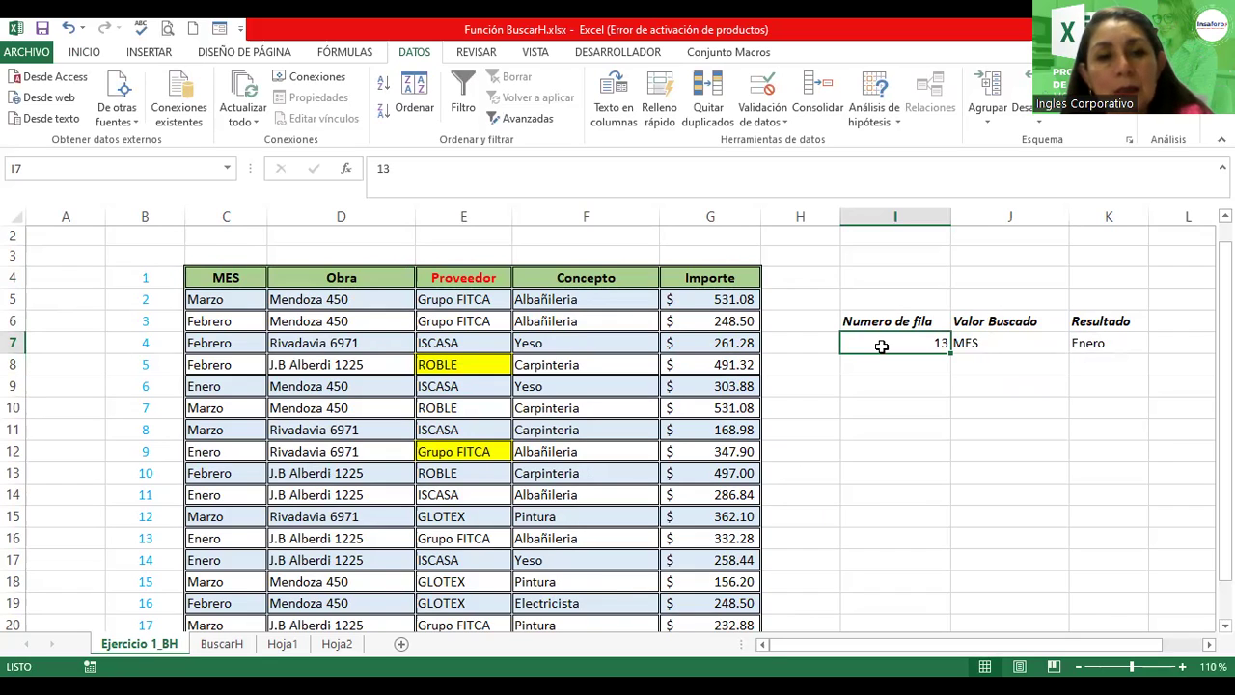
{"action": "type", "text": "10"}
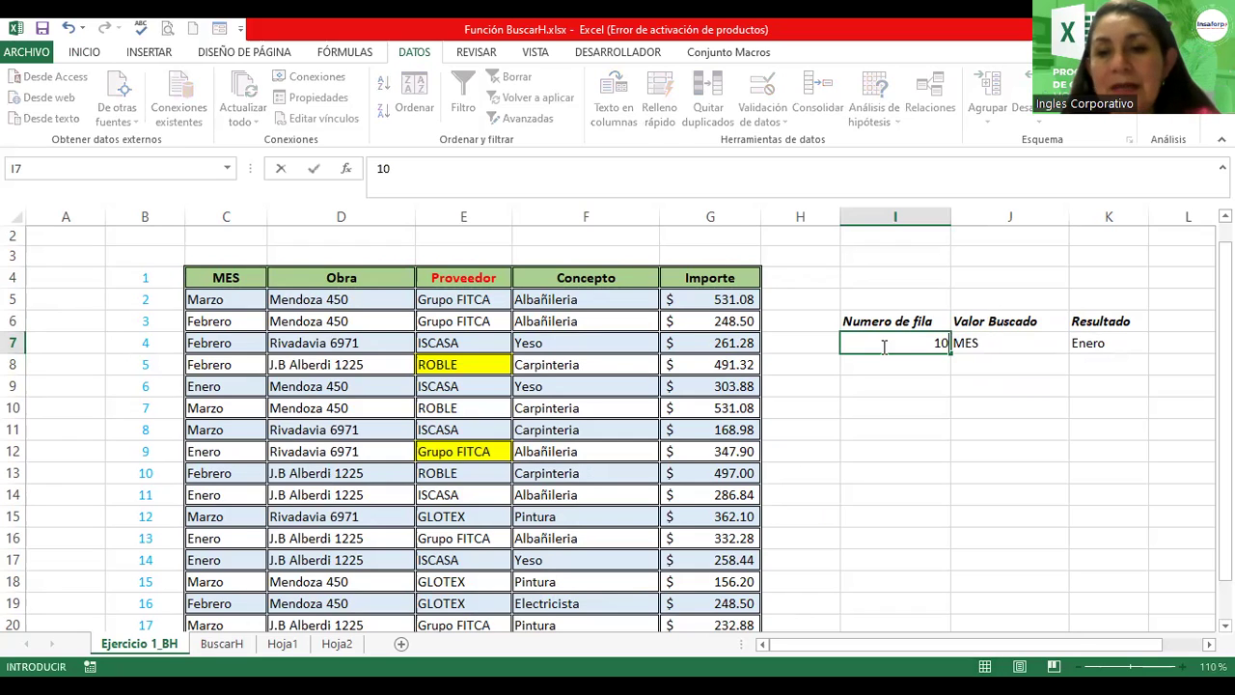
{"action": "key", "text": "Return"}
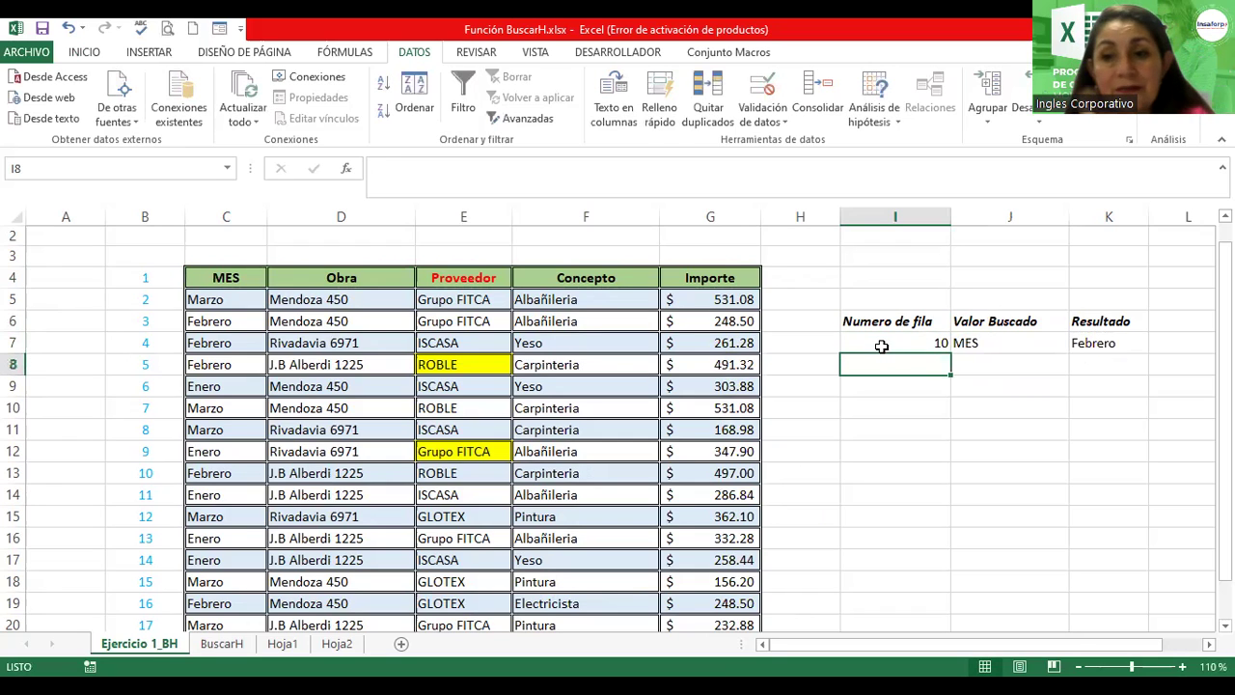
{"action": "left_click", "coordinate": [145, 475]}
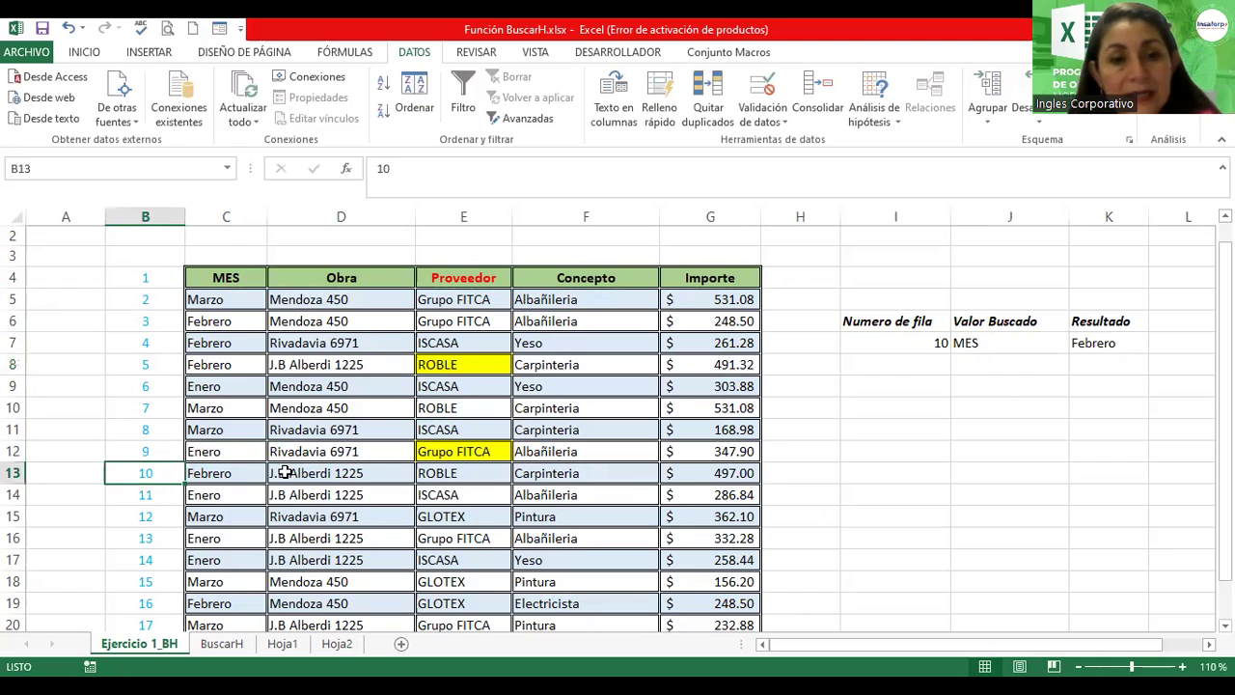
{"action": "left_click", "coordinate": [245, 472]}
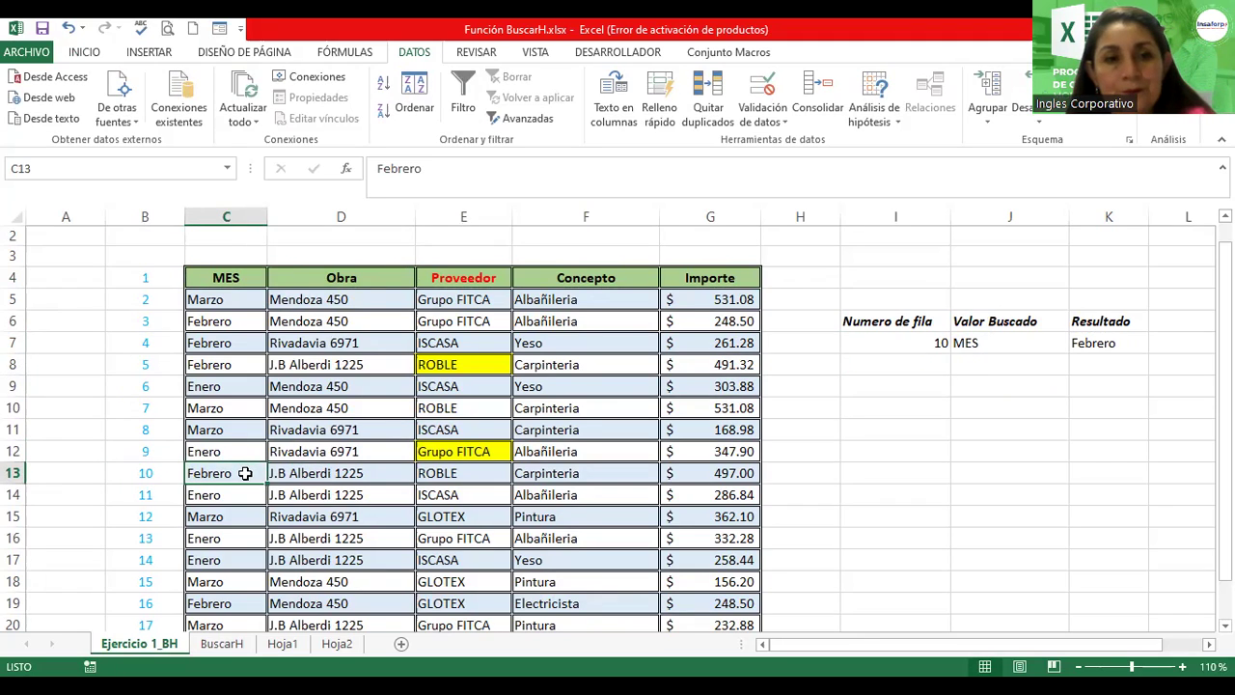
Step: Pick Obra from J7's header dropdown
{"action": "left_click", "coordinate": [910, 345]}
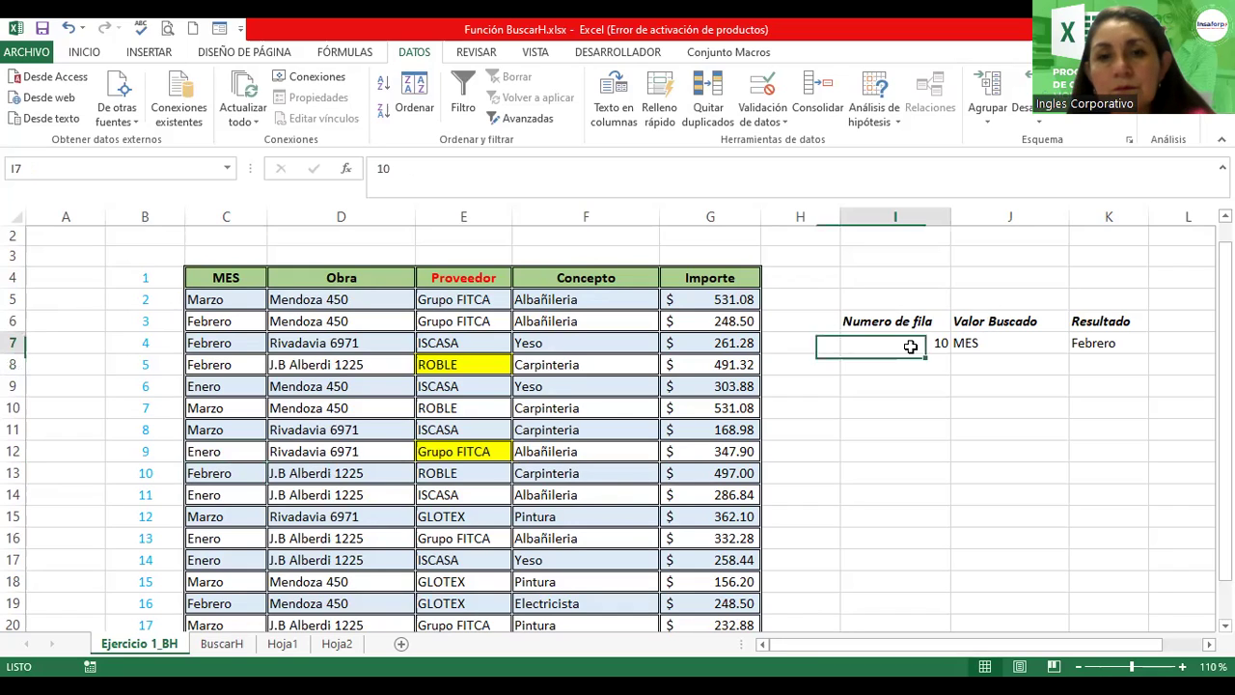
{"action": "left_click", "coordinate": [983, 343]}
{"action": "left_click", "coordinate": [1076, 345]}
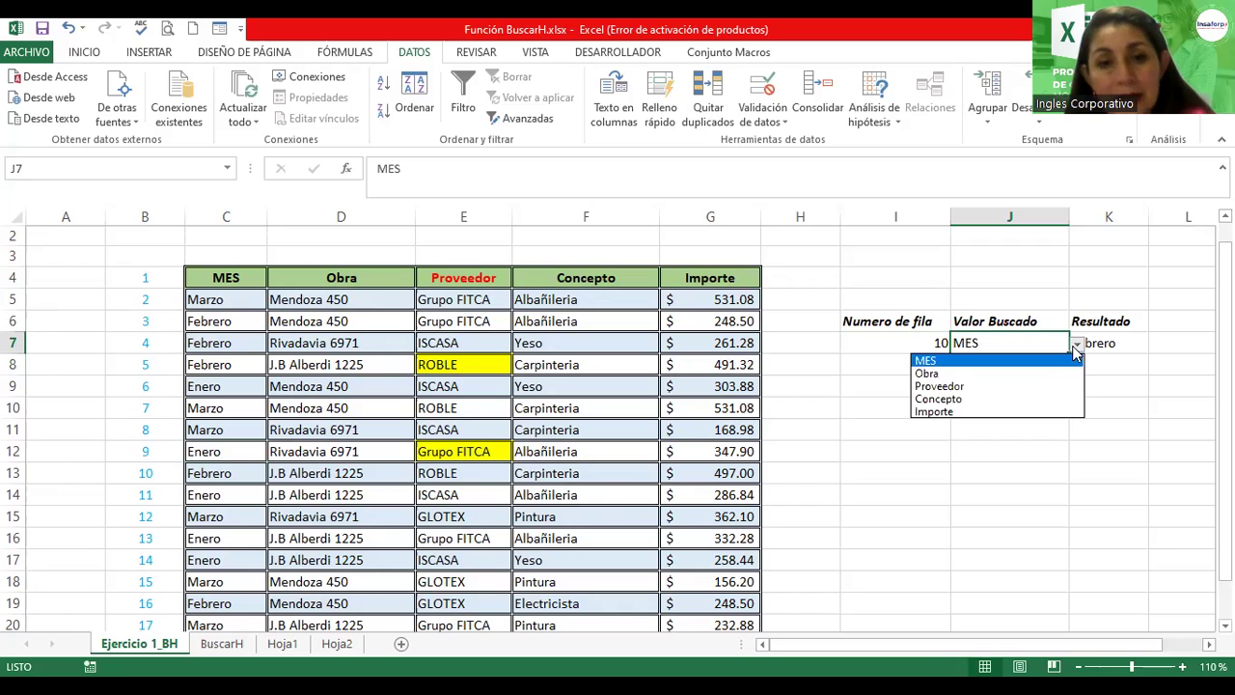
{"action": "left_click", "coordinate": [988, 376]}
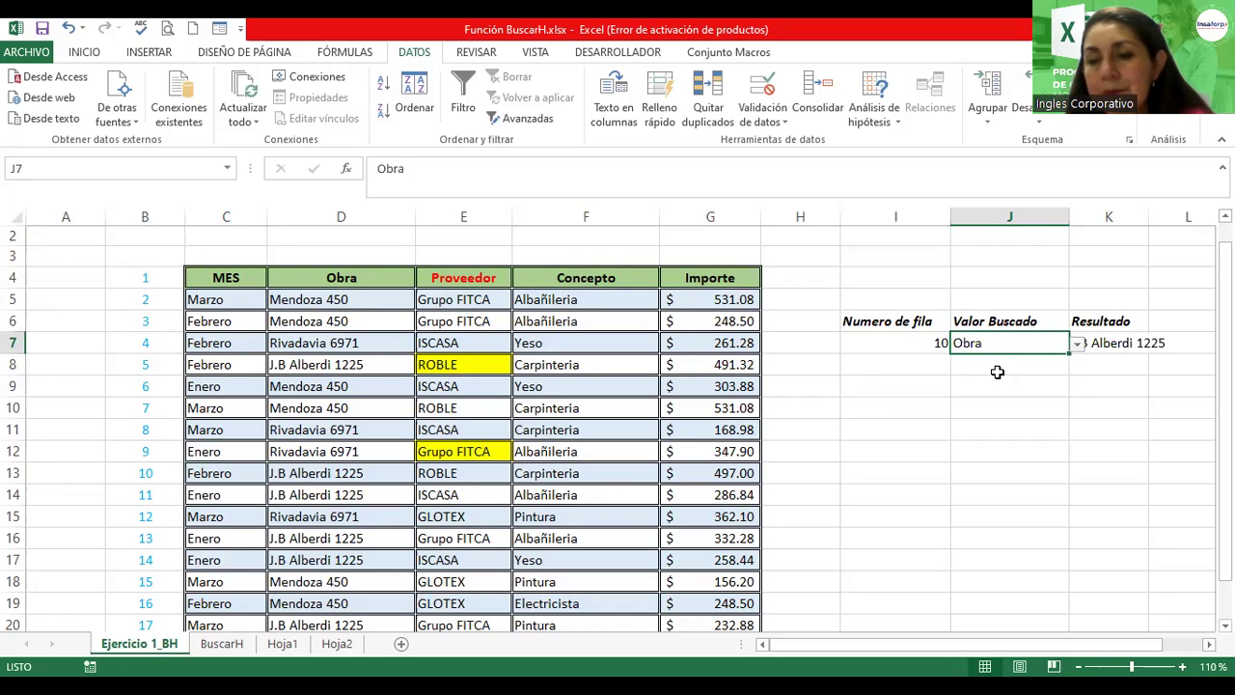
{"action": "key", "text": "Return"}
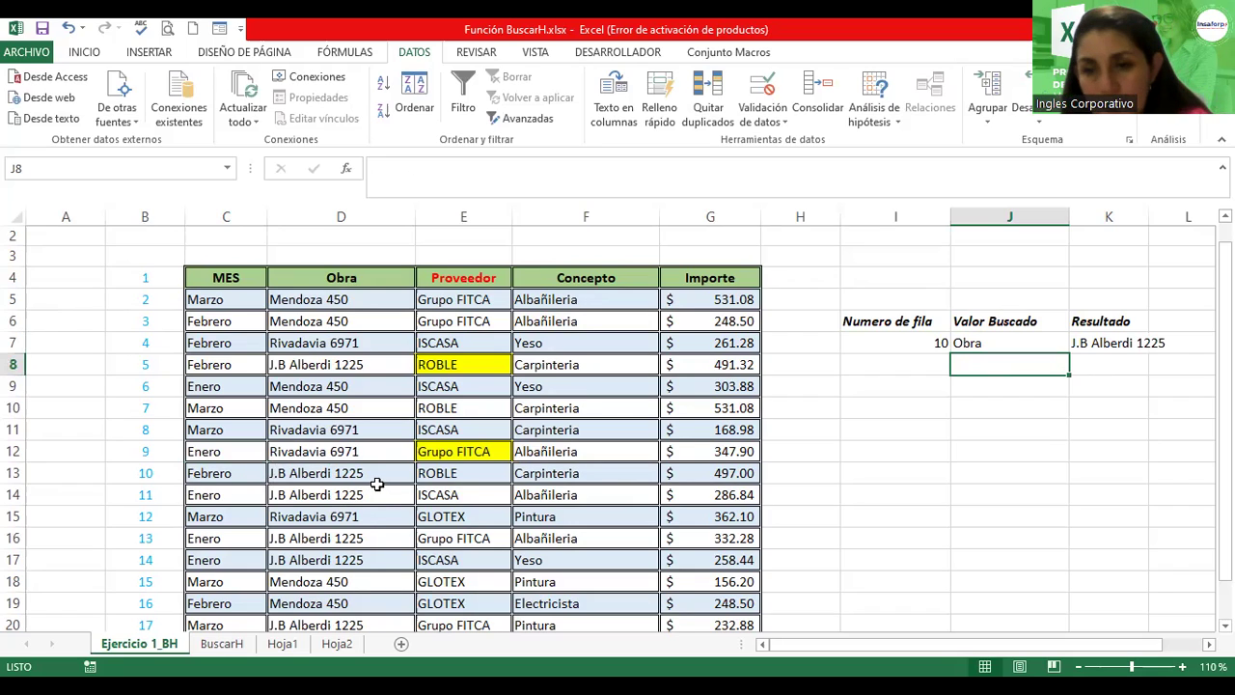
Step: Pick Proveedor and set row 2 so K7 returns Grupo FITCA
{"action": "left_click", "coordinate": [1004, 338]}
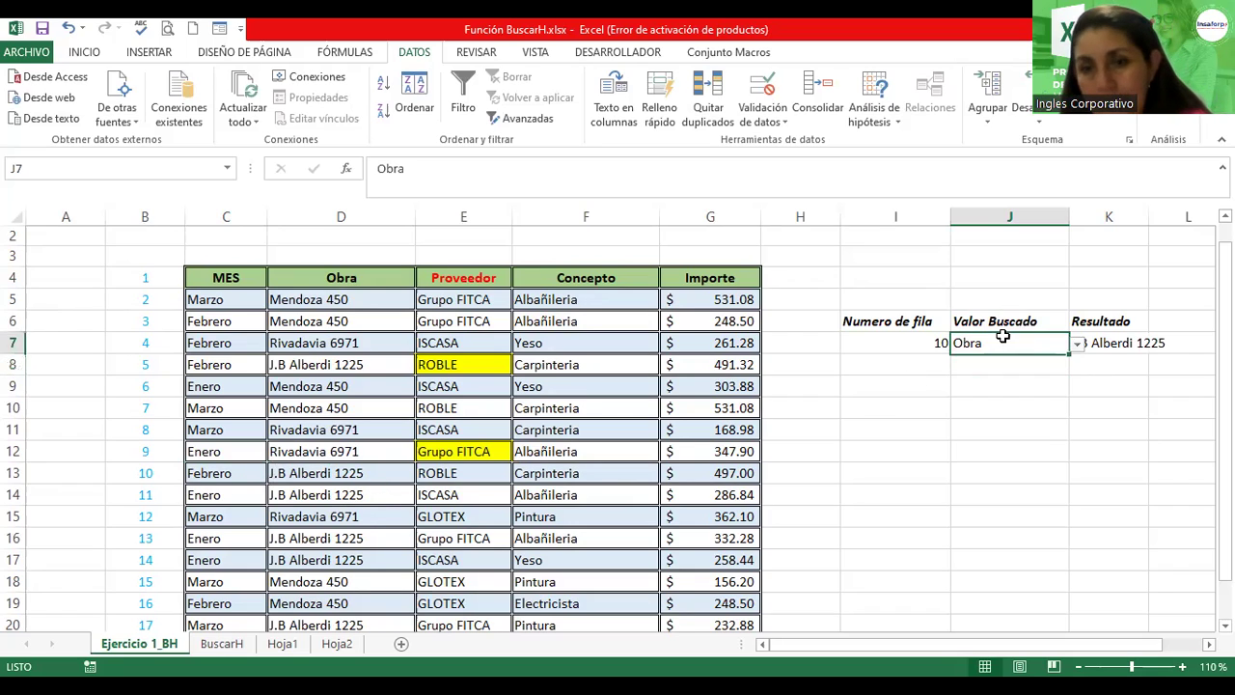
{"action": "left_click", "coordinate": [1077, 345]}
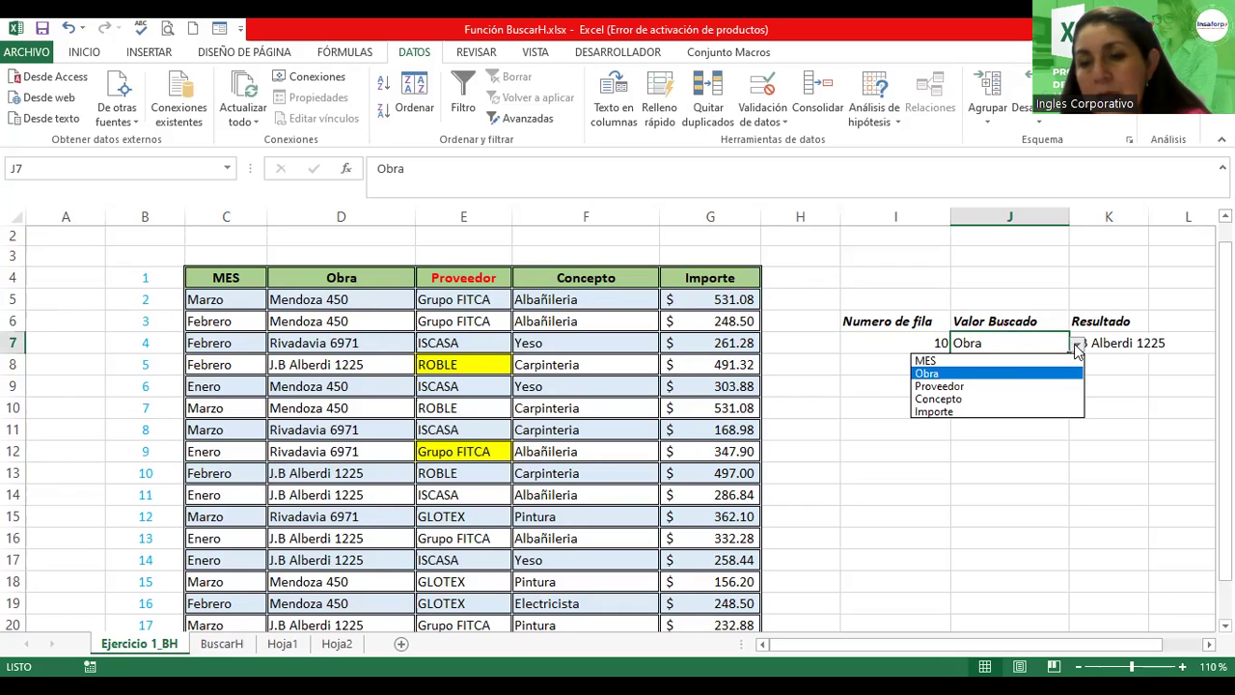
{"action": "left_click", "coordinate": [964, 387]}
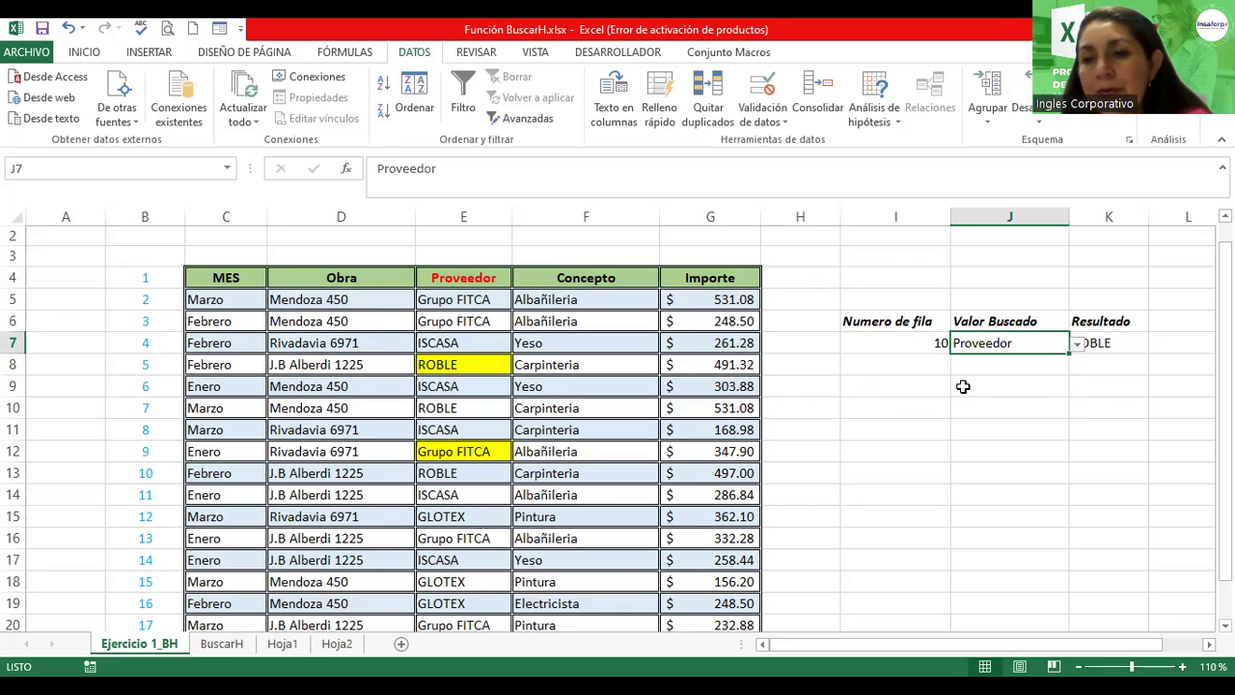
{"action": "left_click", "coordinate": [897, 342]}
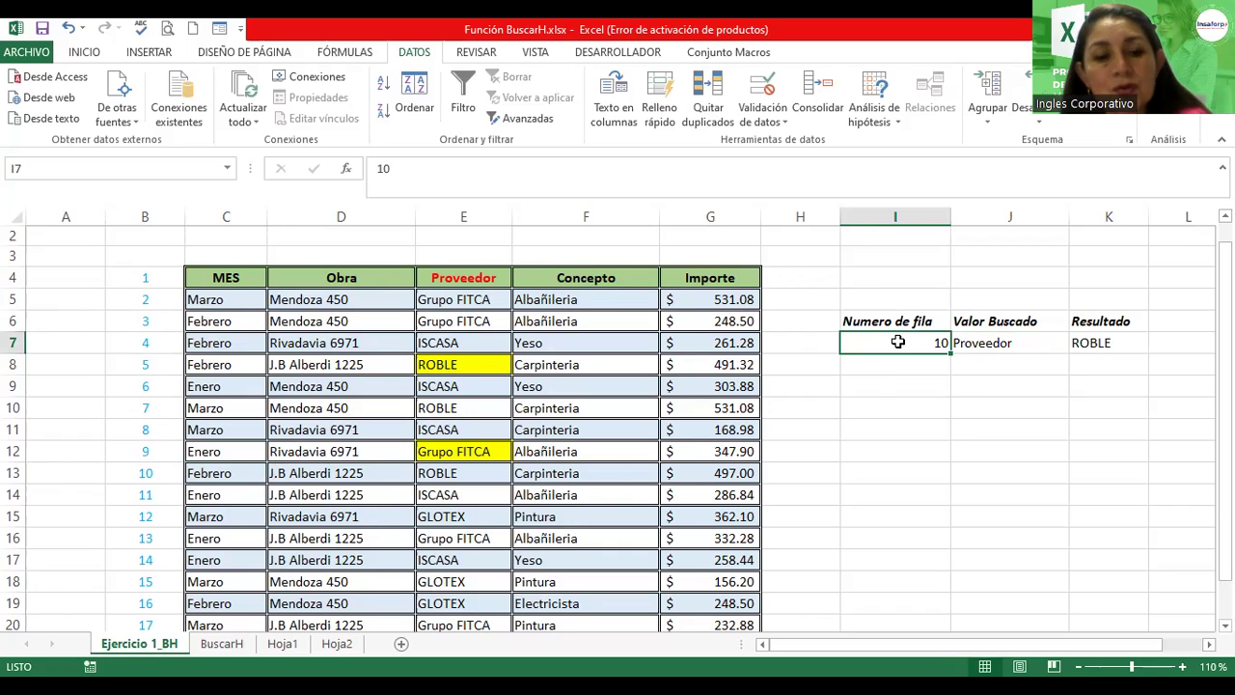
{"action": "type", "text": "2"}
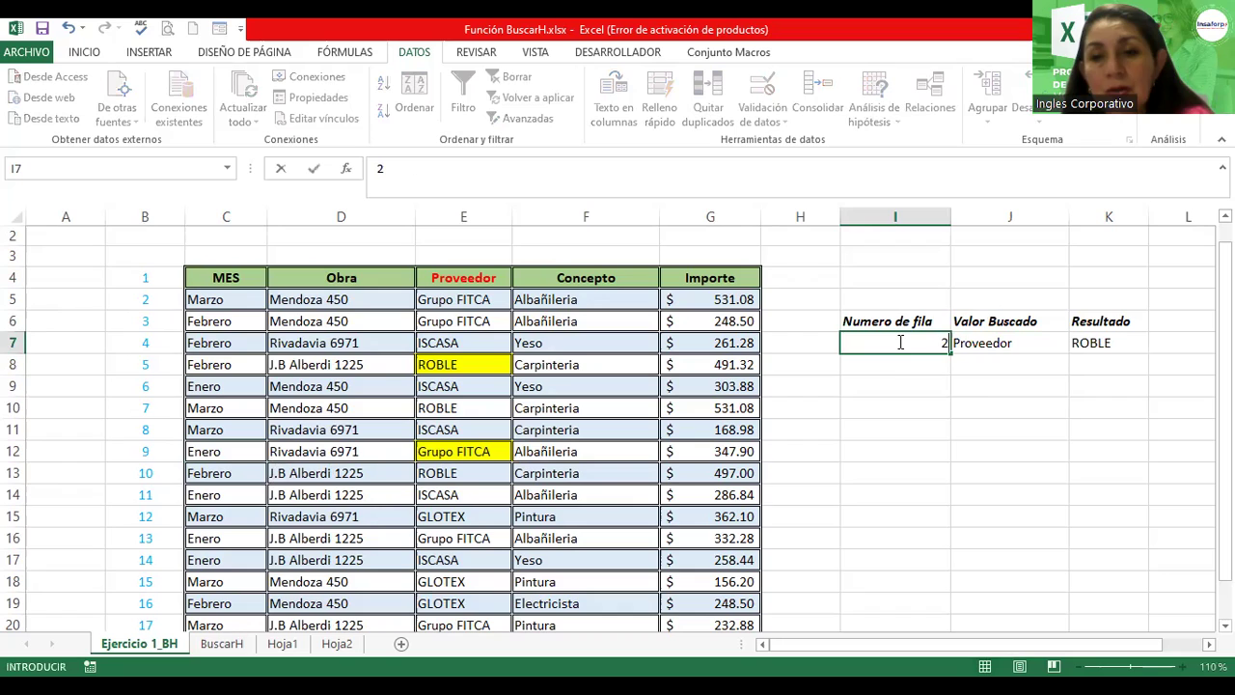
{"action": "key", "text": "Return"}
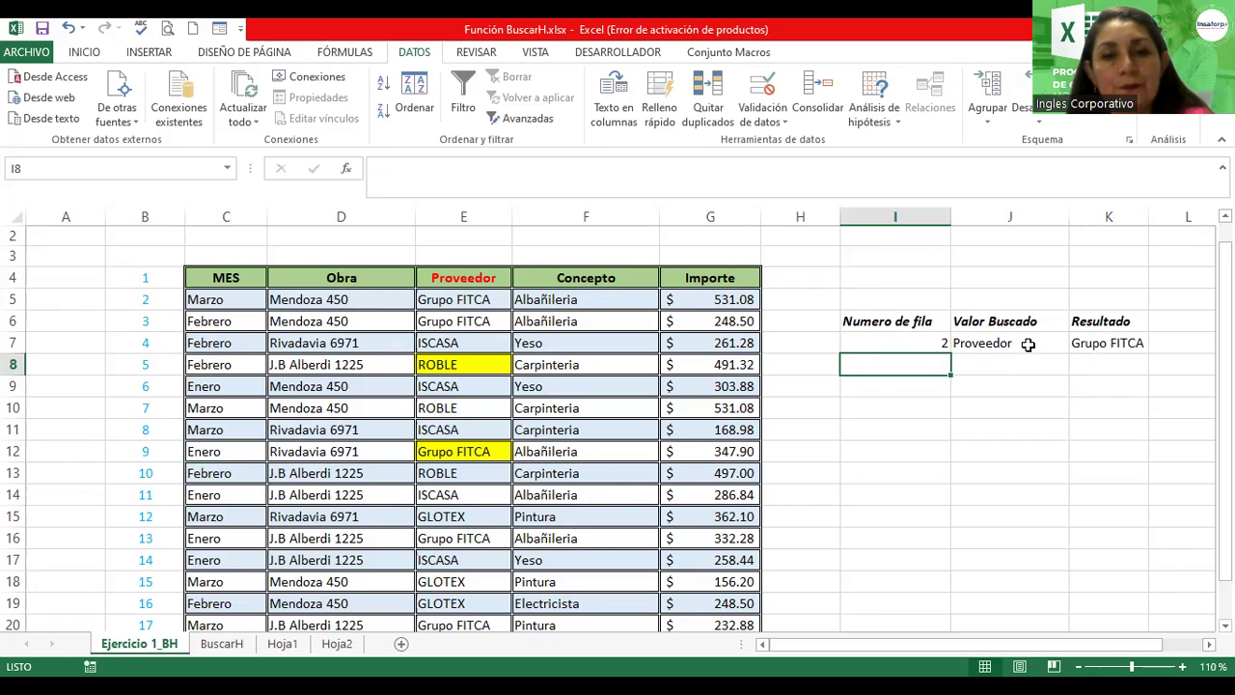
{"action": "left_click", "coordinate": [1099, 343]}
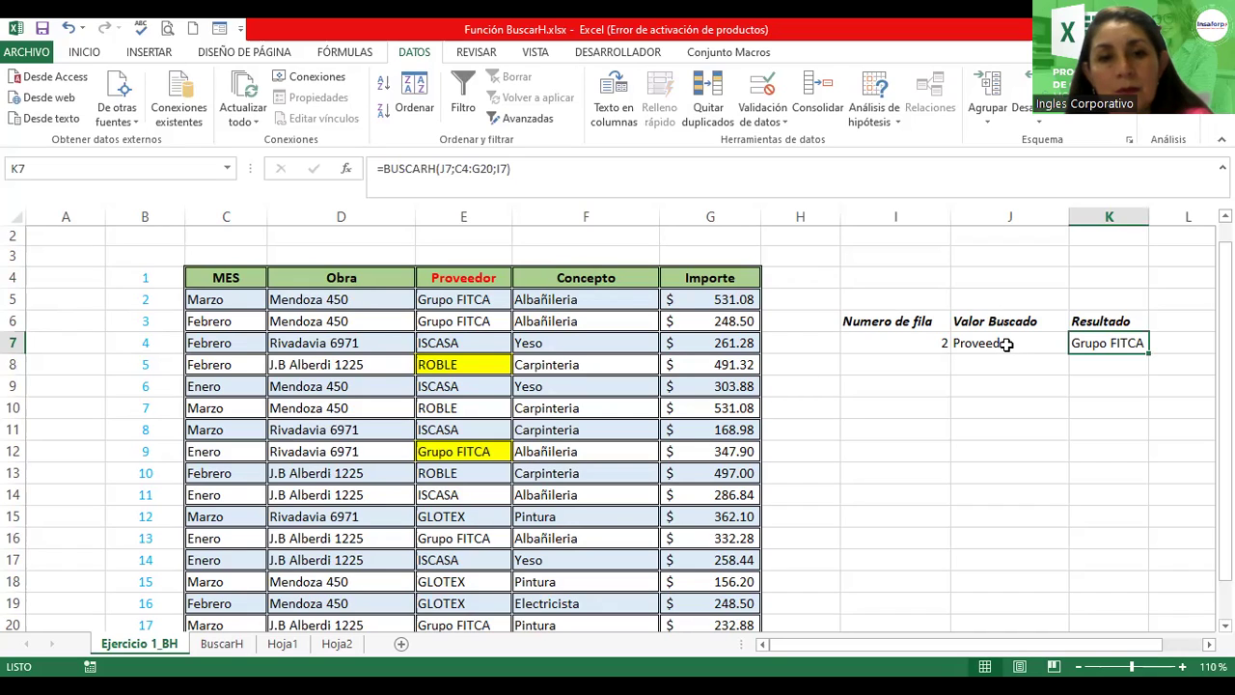
{"action": "left_click", "coordinate": [1005, 345]}
{"action": "left_click", "coordinate": [1077, 345]}
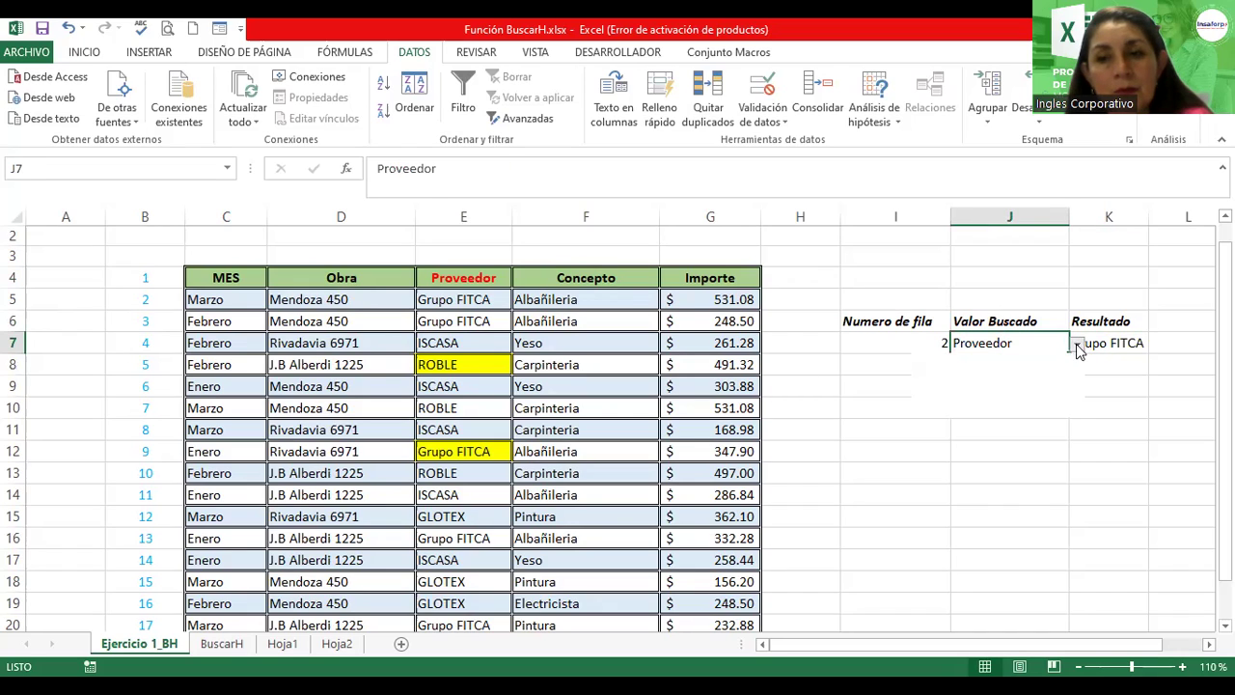
Step: Choose Concepto in J7 and change K7's lookup range to C2:G20
{"action": "left_click", "coordinate": [933, 397]}
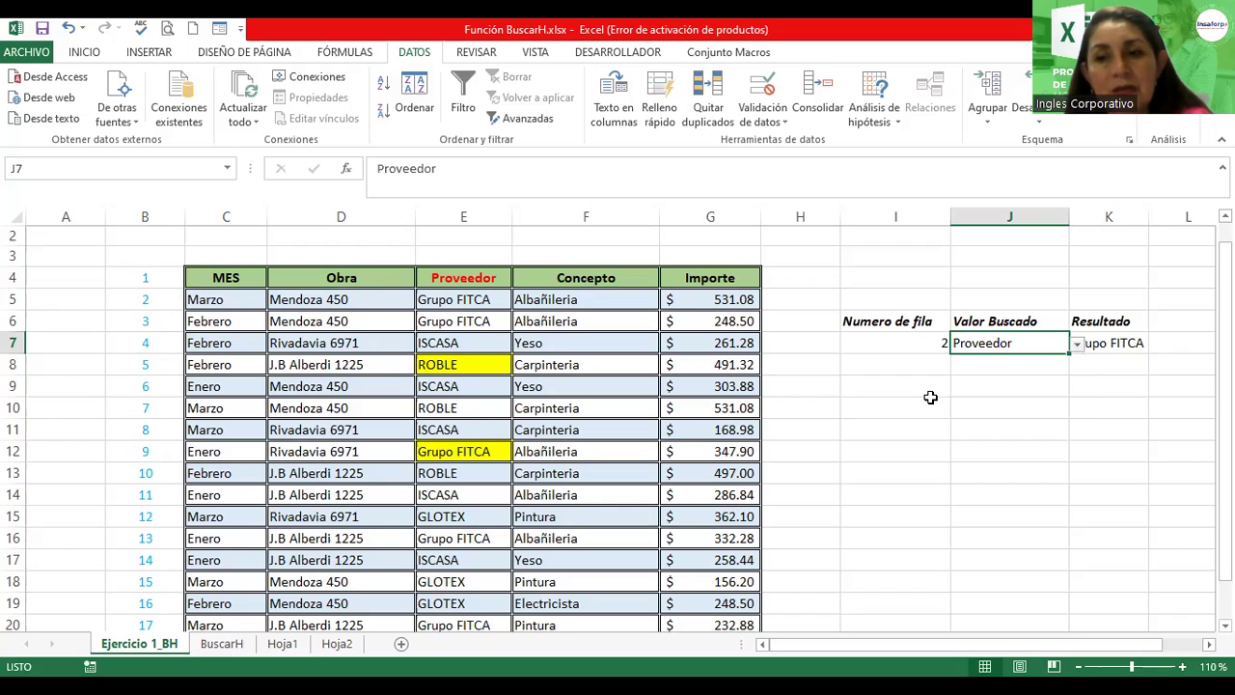
{"action": "double_click", "coordinate": [1101, 339]}
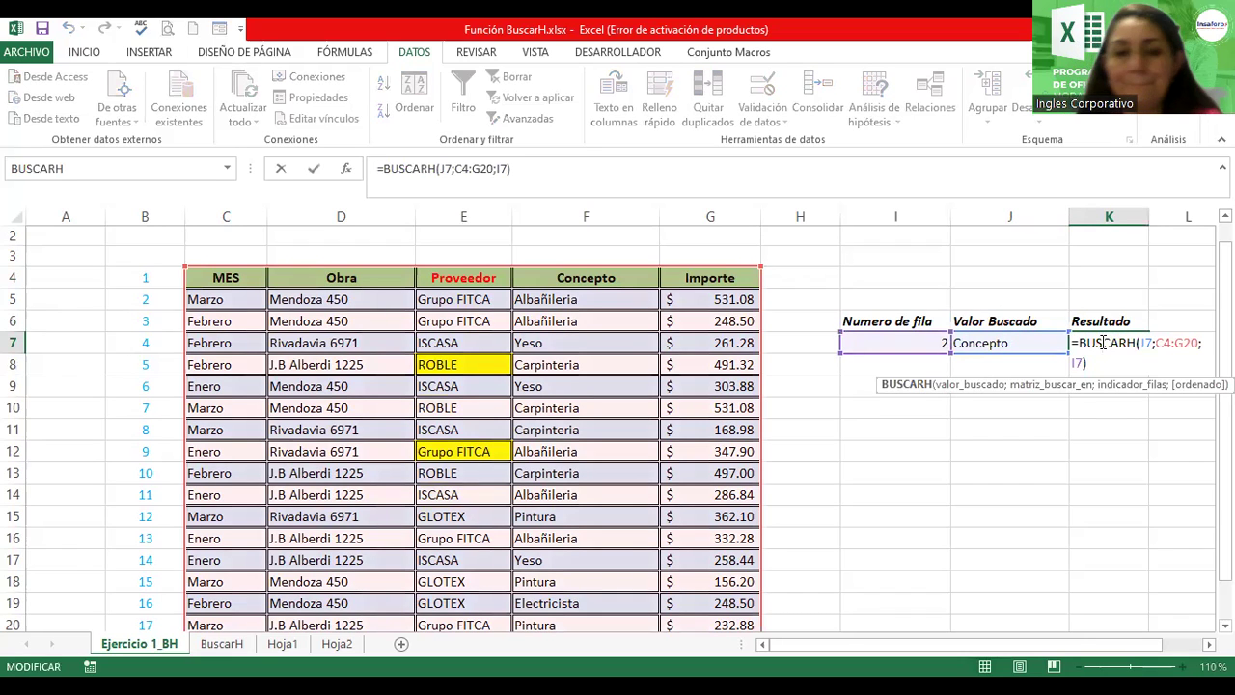
{"action": "left_click", "coordinate": [1167, 343]}
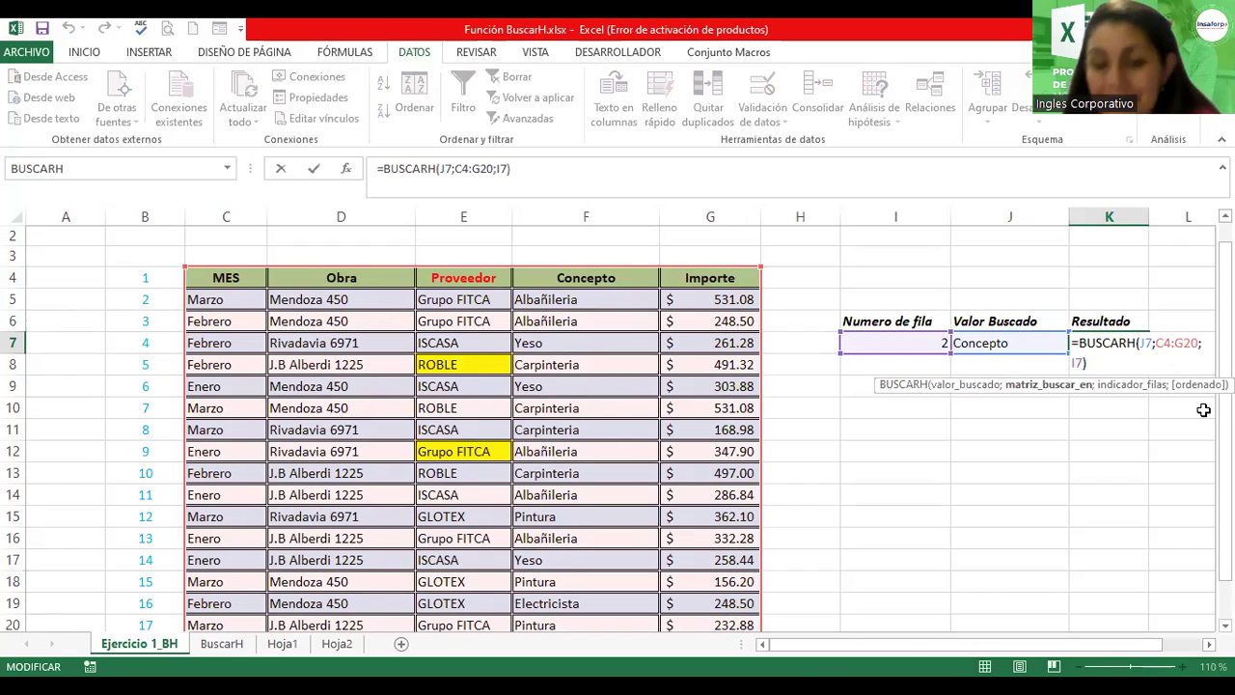
{"action": "key", "text": "Delete"}
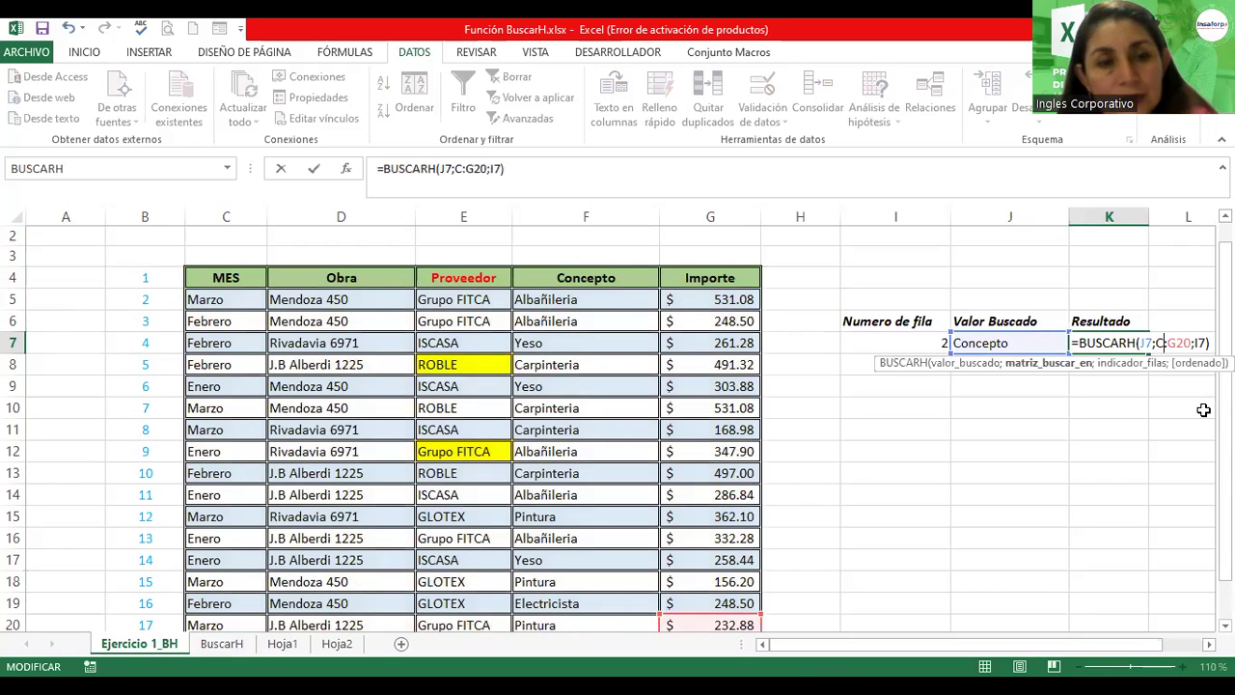
{"action": "type", "text": "2"}
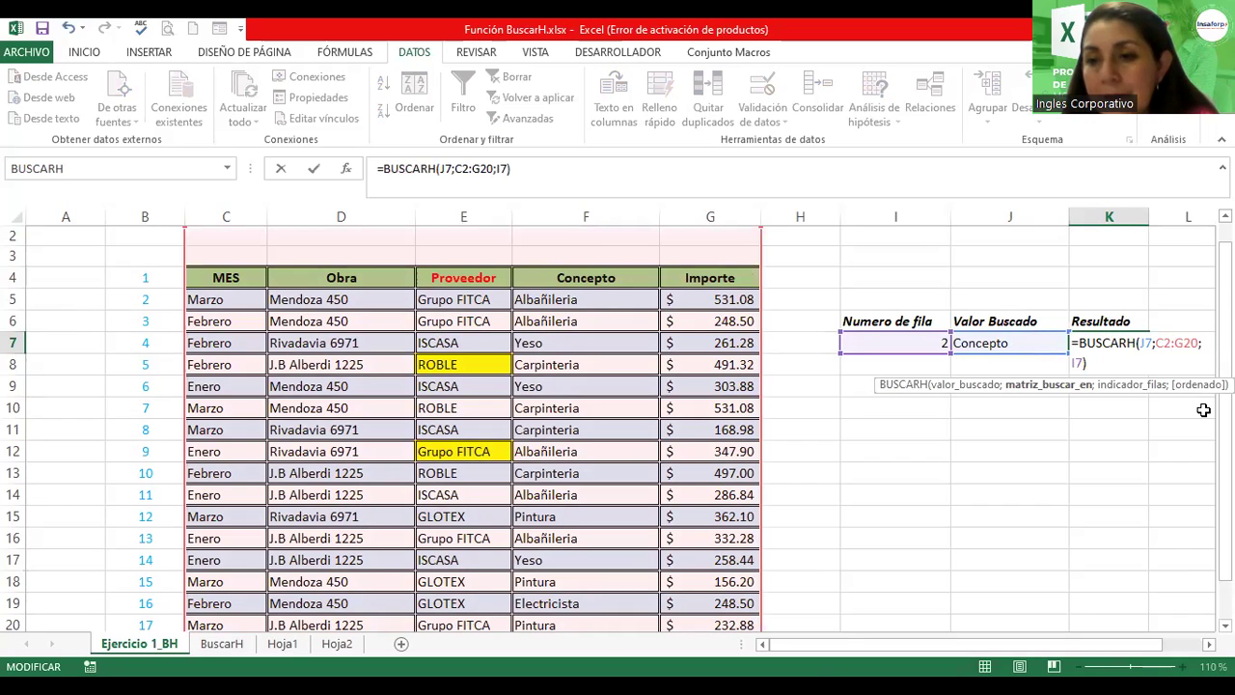
{"action": "key", "text": "Return"}
{"action": "key", "text": "Up"}
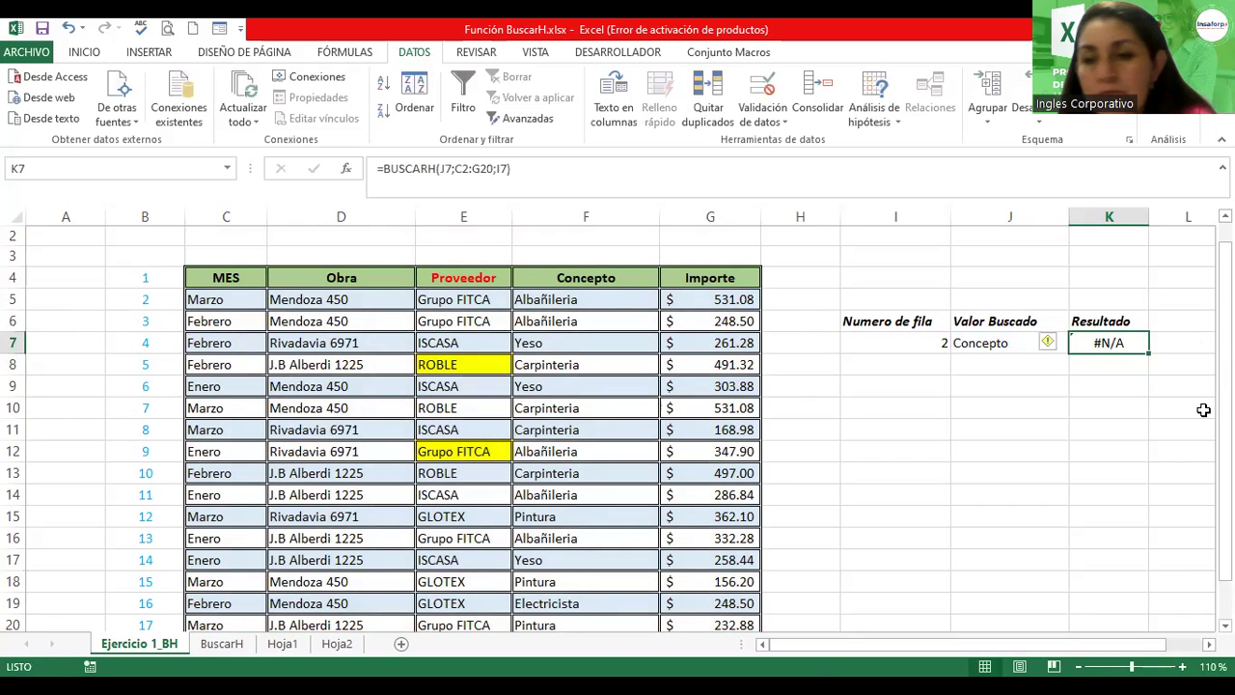
Step: Change K7's lookup range to C5:G20, which still returns #N/A
{"action": "key", "text": "F2"}
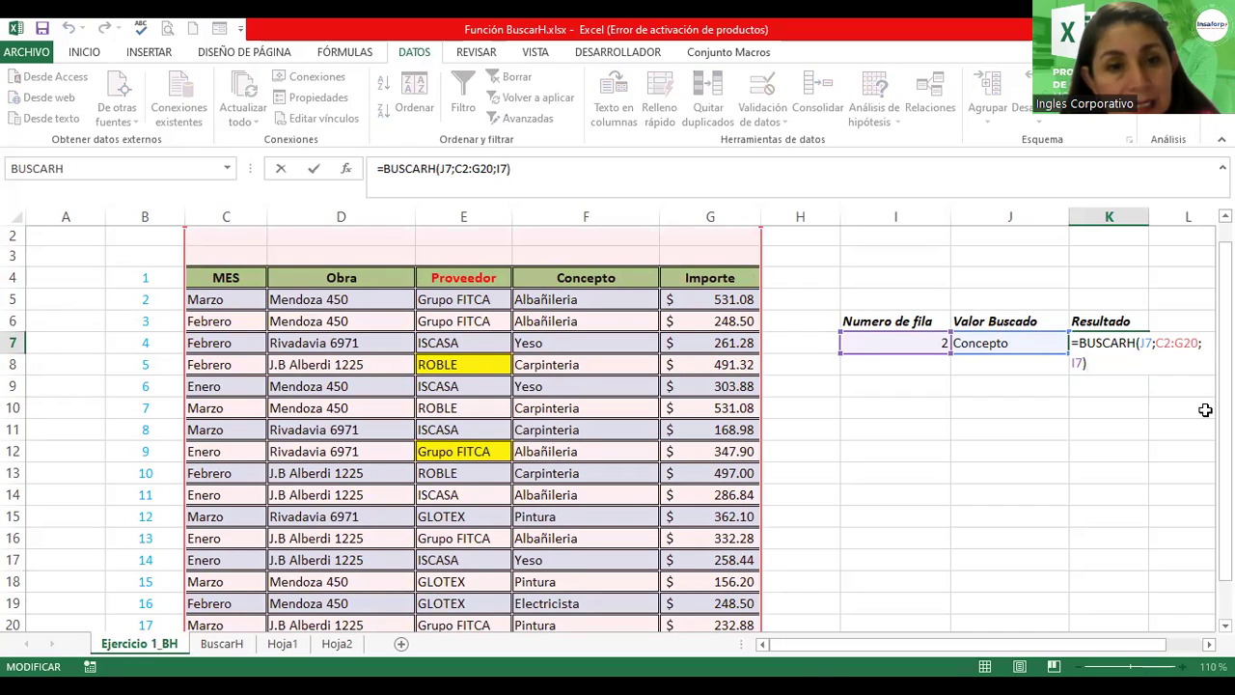
{"action": "left_click", "coordinate": [1167, 343]}
{"action": "key", "text": "BackSpace"}
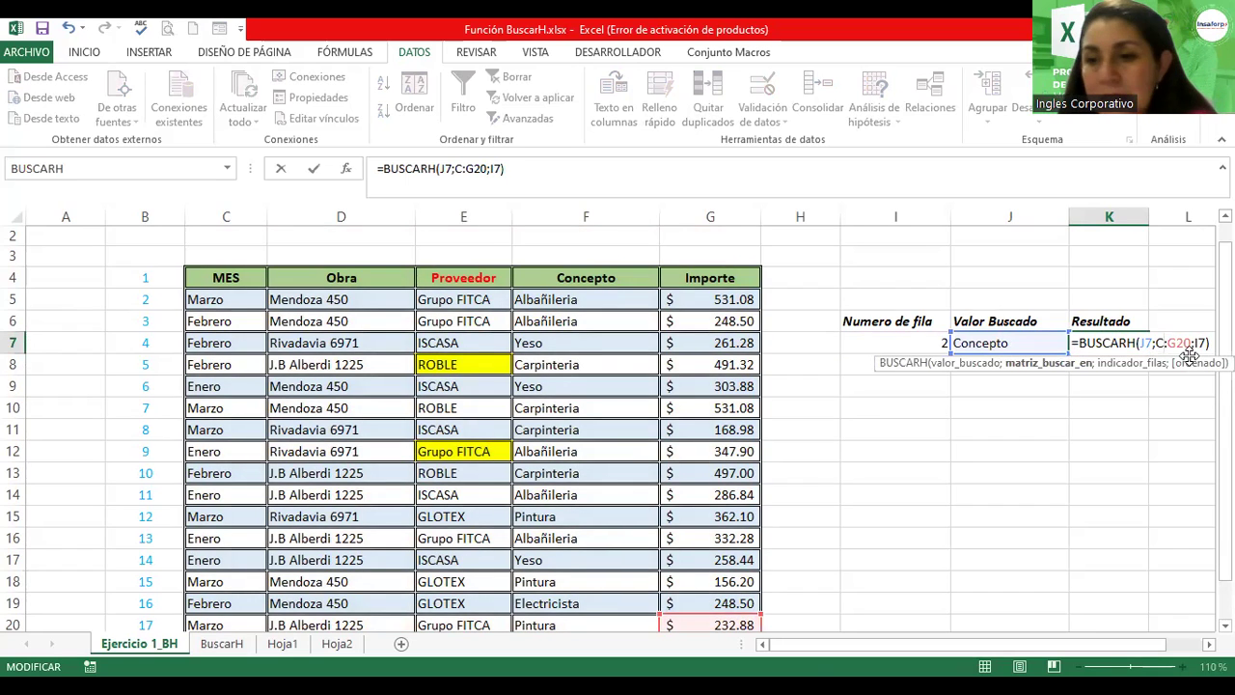
{"action": "type", "text": "5"}
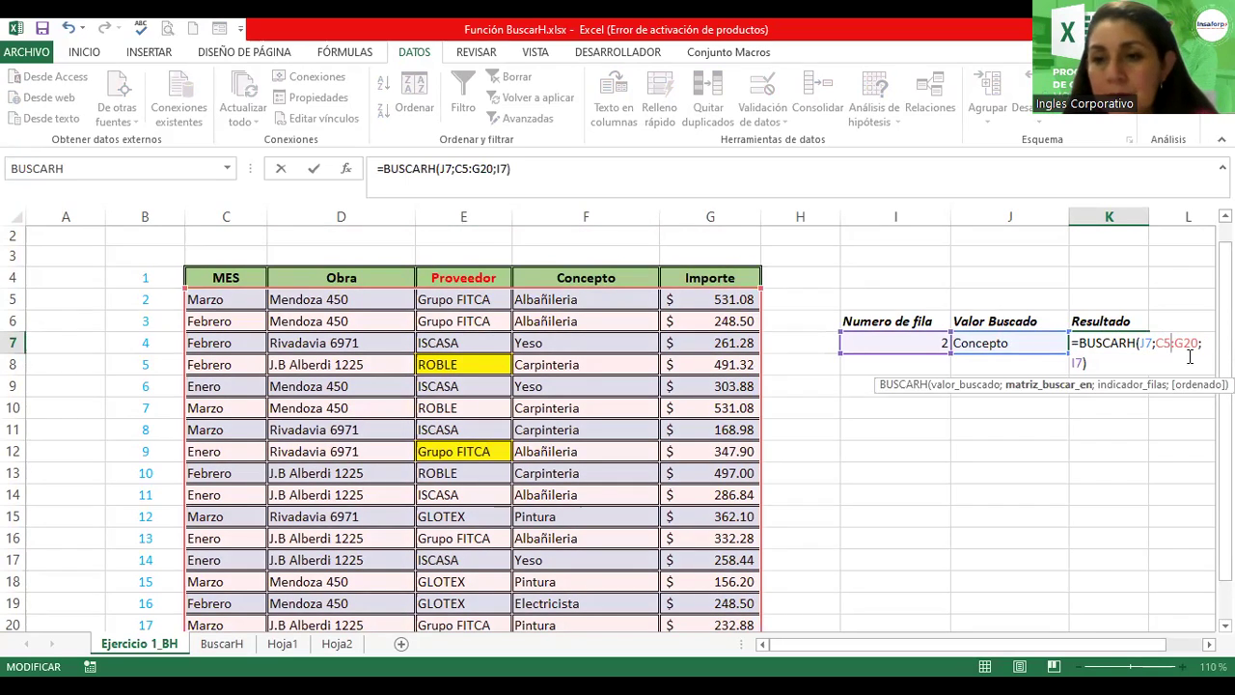
{"action": "key", "text": "Return"}
{"action": "key", "text": "Up"}
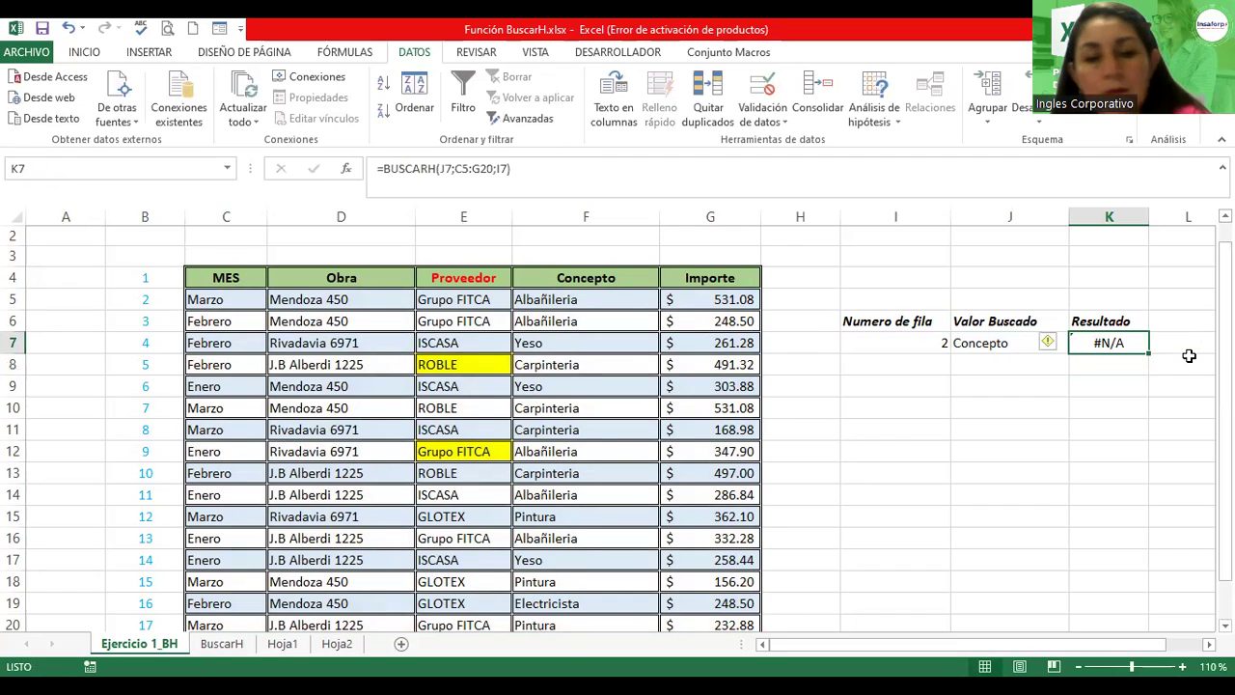
{"action": "key", "text": "F2"}
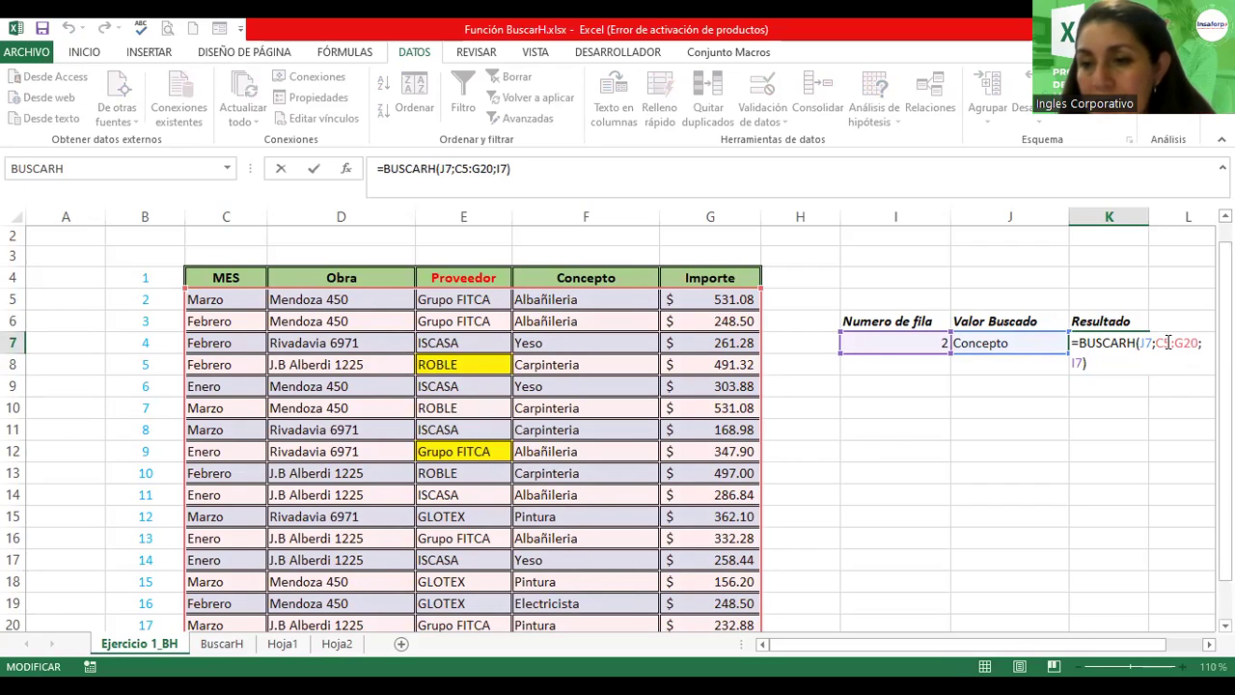
Step: Retype K7's range argument as C4:G20, restoring =BUSCARH(J7;C4:G20;I7)
{"action": "left_click", "coordinate": [1168, 342]}
{"action": "key", "text": "F4"}
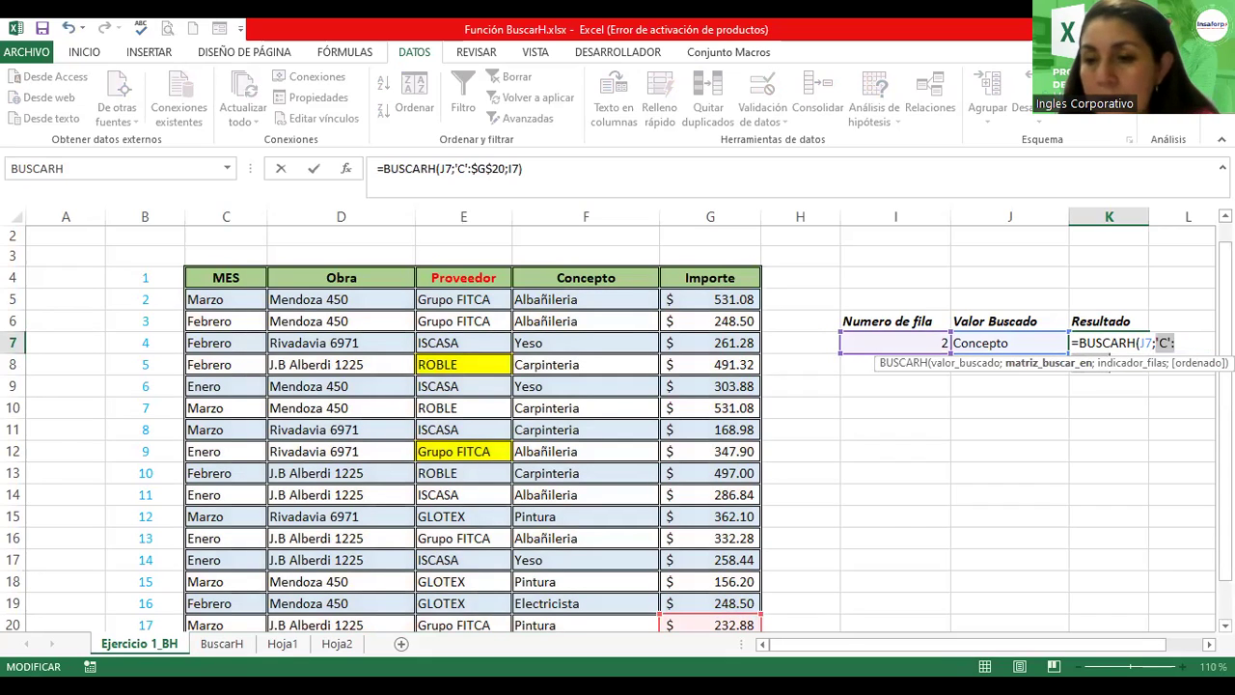
{"action": "left_click", "coordinate": [1114, 363]}
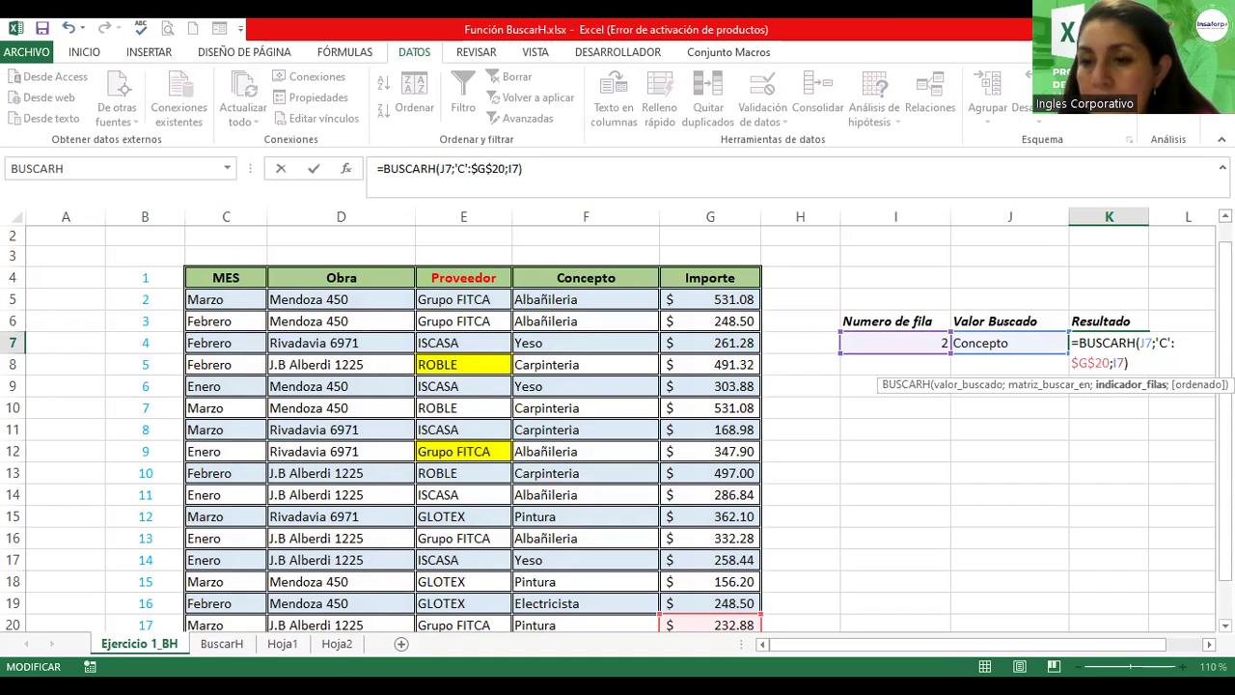
{"action": "key", "text": "BackSpace"}
{"action": "key", "text": "BackSpace"}
{"action": "key", "text": "BackSpace"}
{"action": "key", "text": "BackSpace"}
{"action": "key", "text": "BackSpace"}
{"action": "key", "text": "BackSpace"}
{"action": "key", "text": "BackSpace"}
{"action": "key", "text": "BackSpace"}
{"action": "key", "text": "BackSpace"}
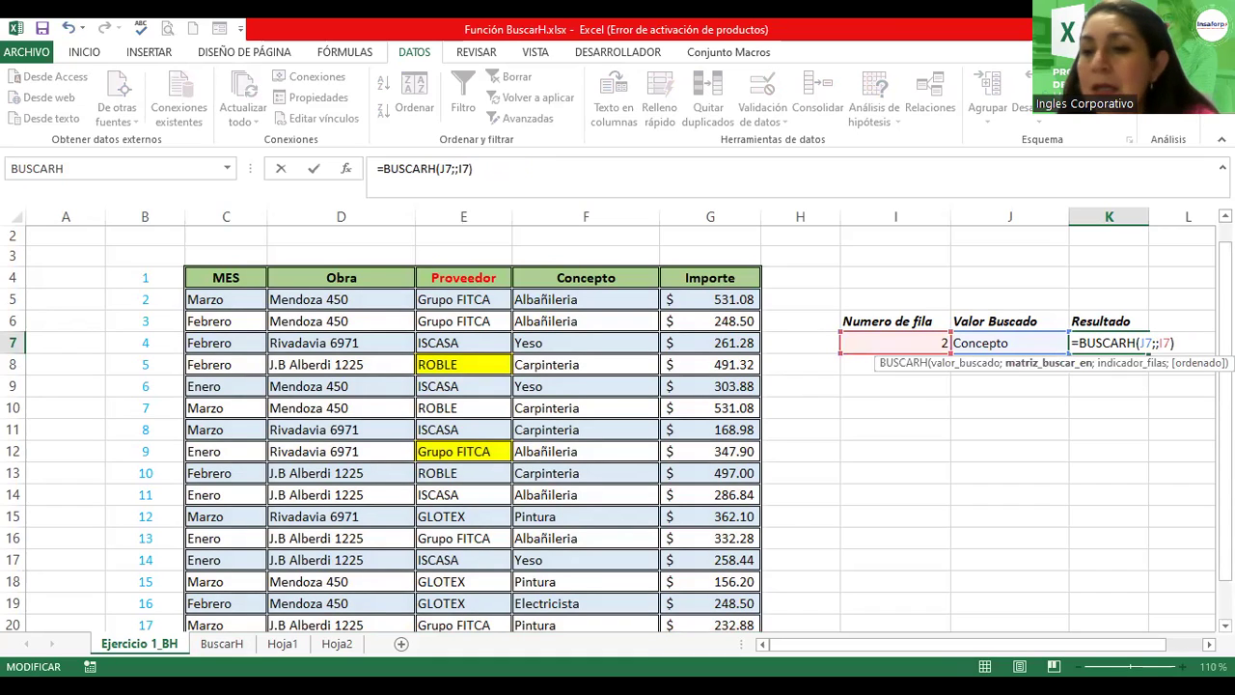
{"action": "type", "text": "C4"}
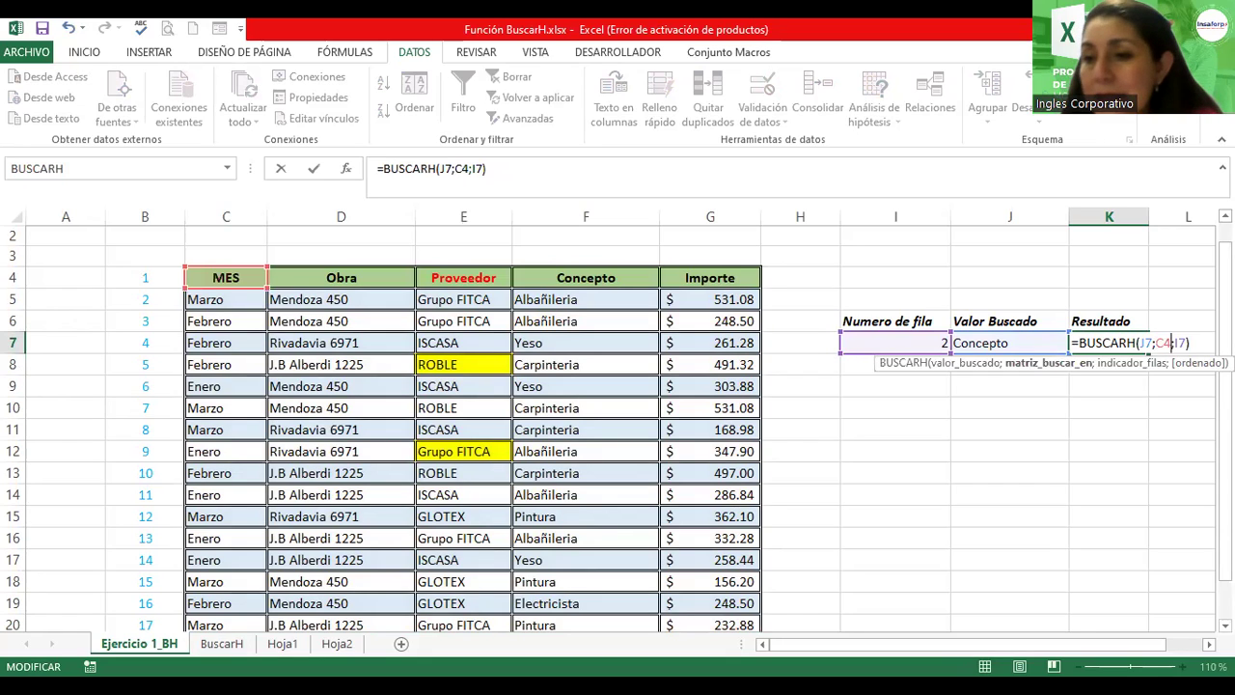
{"action": "type", "text": ":"}
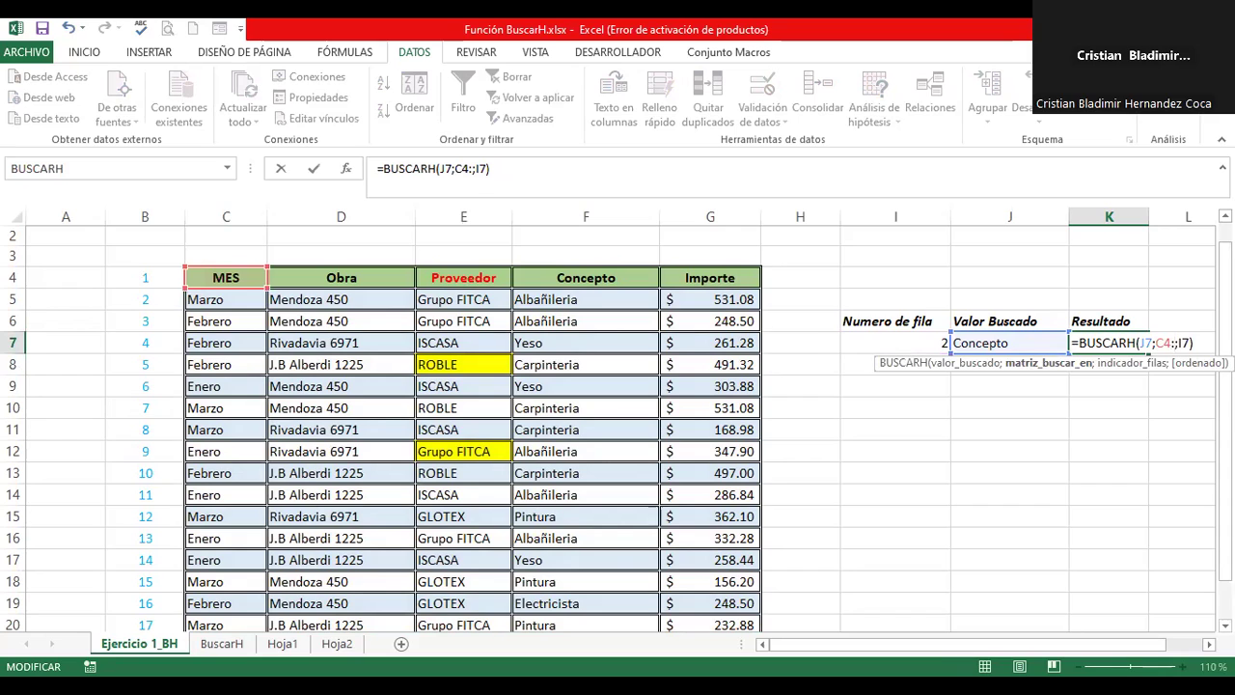
{"action": "type", "text": "G"}
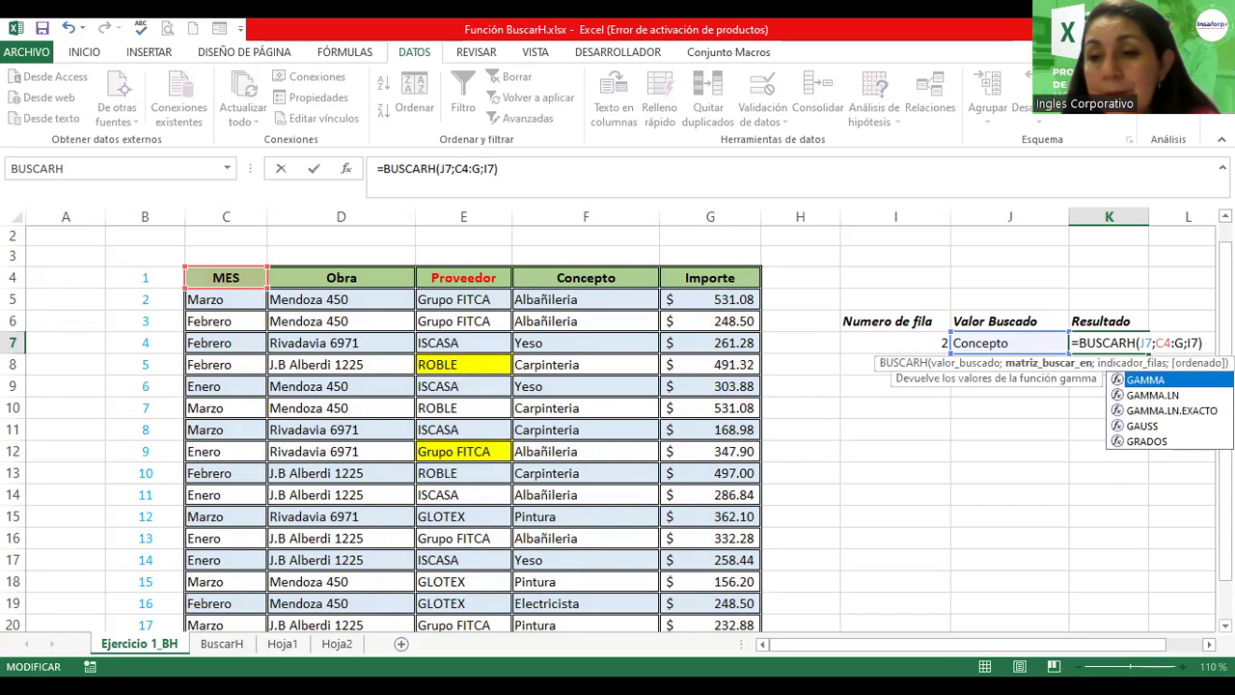
{"action": "scroll", "coordinate": [617, 425], "scroll_direction": "down", "scroll_amount": 1}
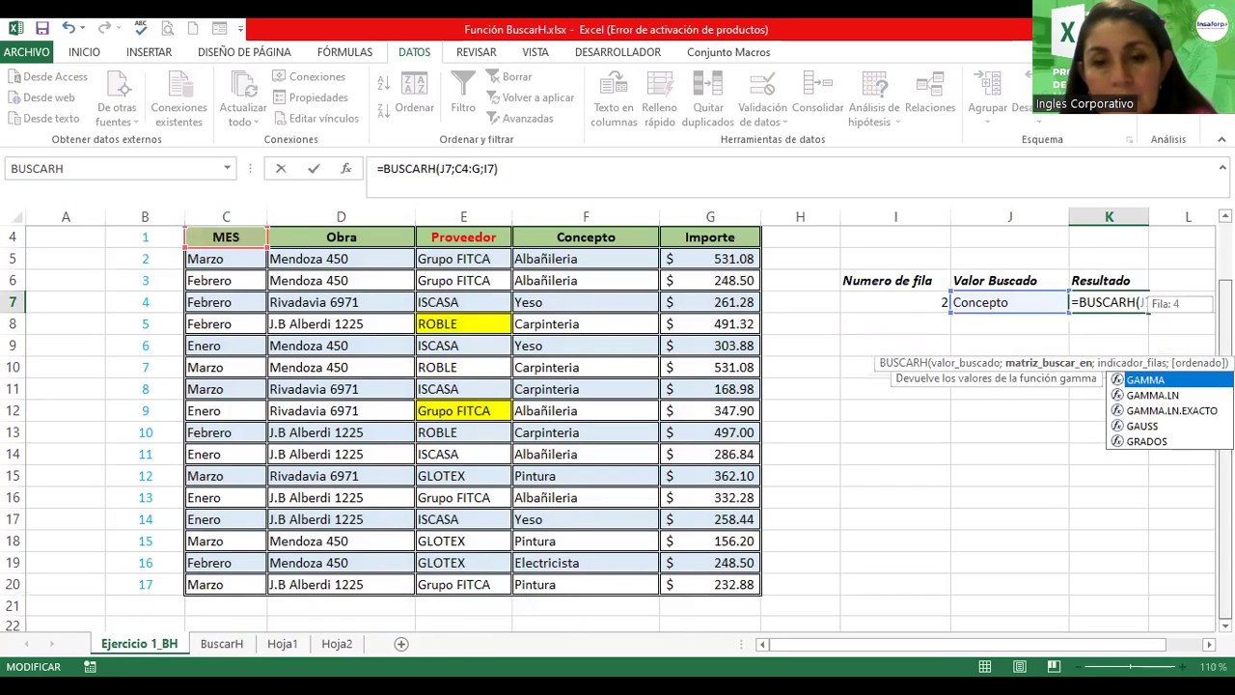
{"action": "scroll", "coordinate": [618, 424], "scroll_direction": "up", "scroll_amount": 1}
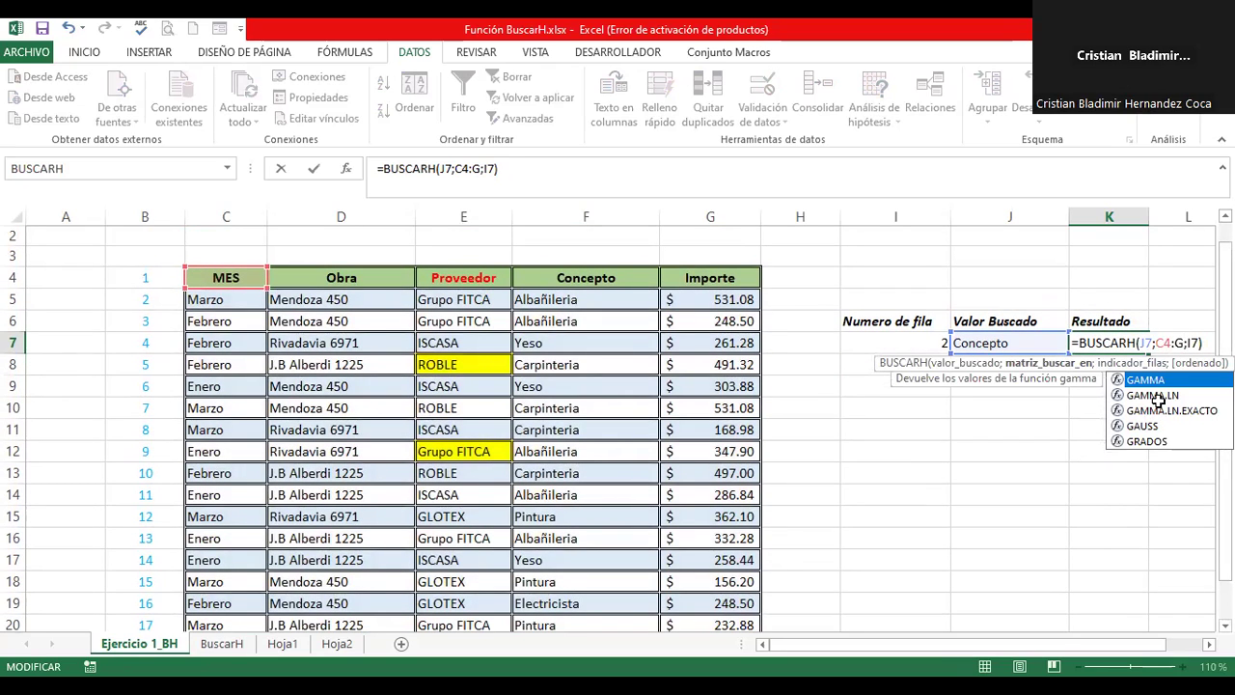
{"action": "type", "text": "20"}
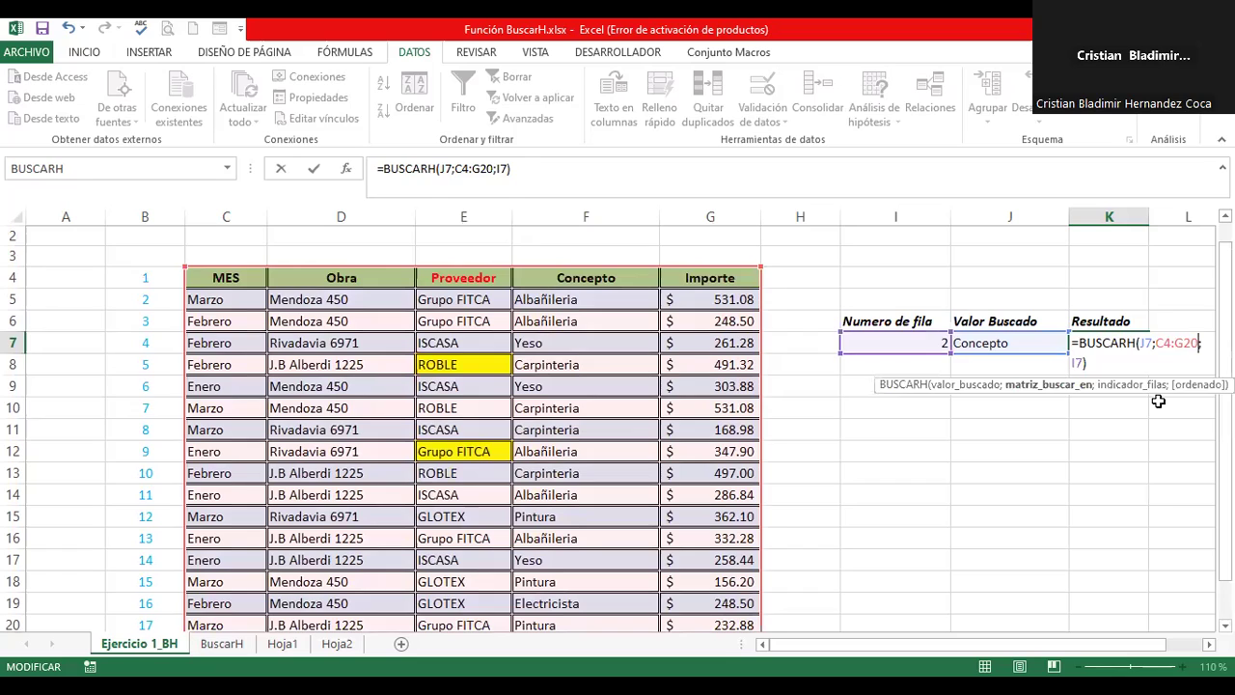
{"action": "key", "text": "Return"}
{"action": "key", "text": "Up"}
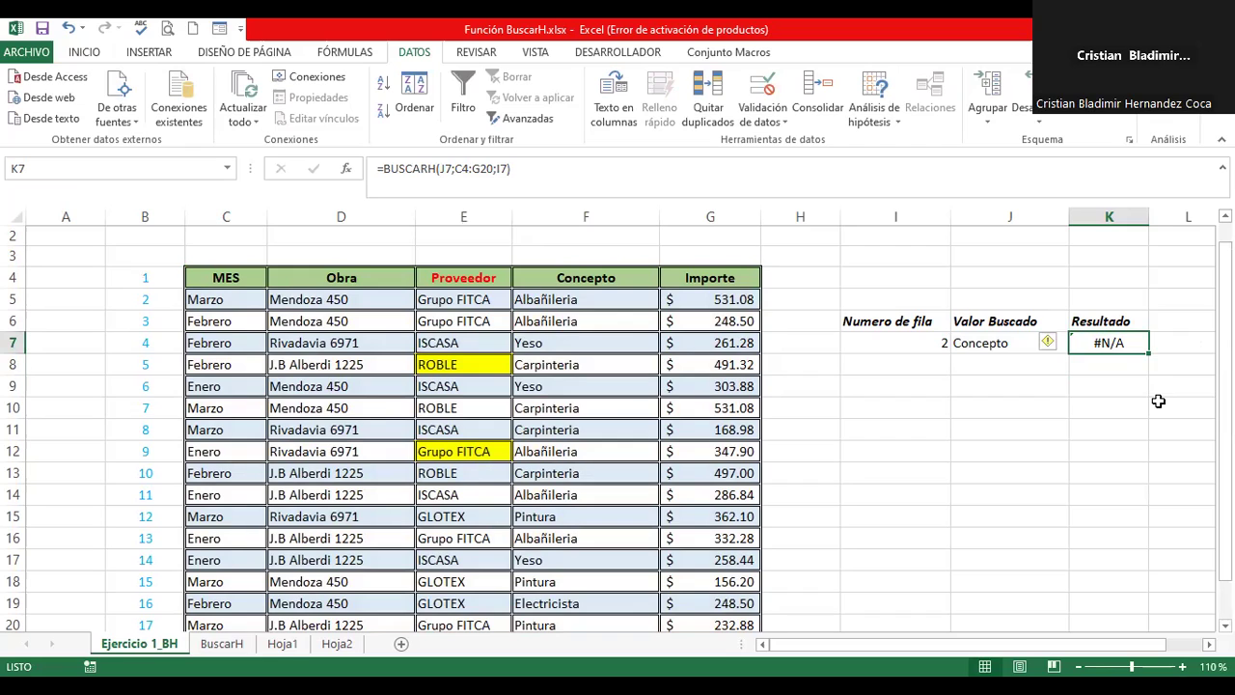
Step: Rename the F4 table header from Concepto to Categoría
{"action": "left_click", "coordinate": [996, 347]}
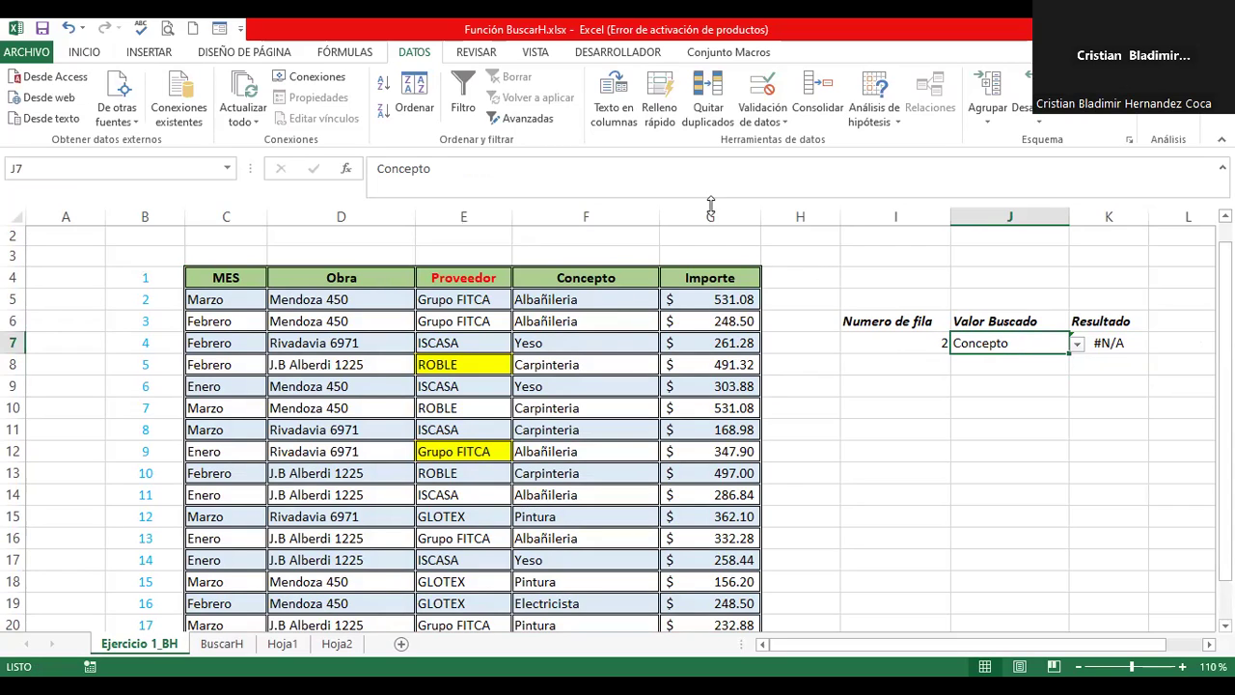
{"action": "left_click", "coordinate": [600, 278]}
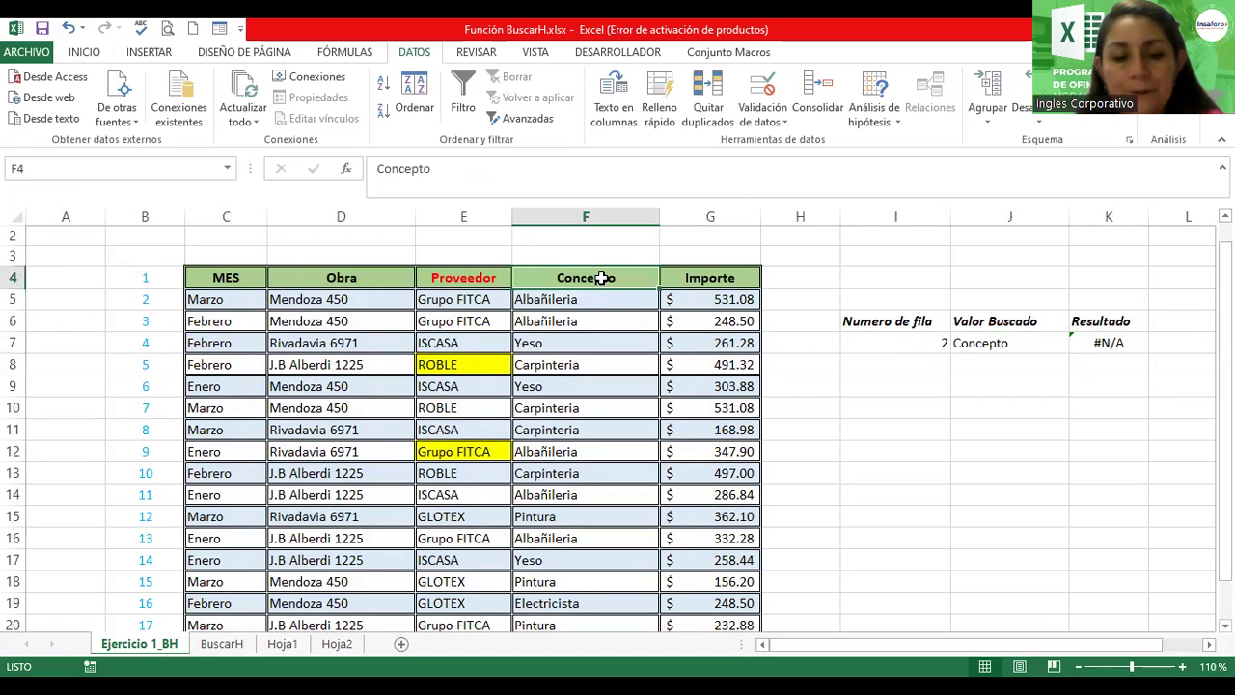
{"action": "type", "text": "Categoría"}
{"action": "key", "text": "Return"}
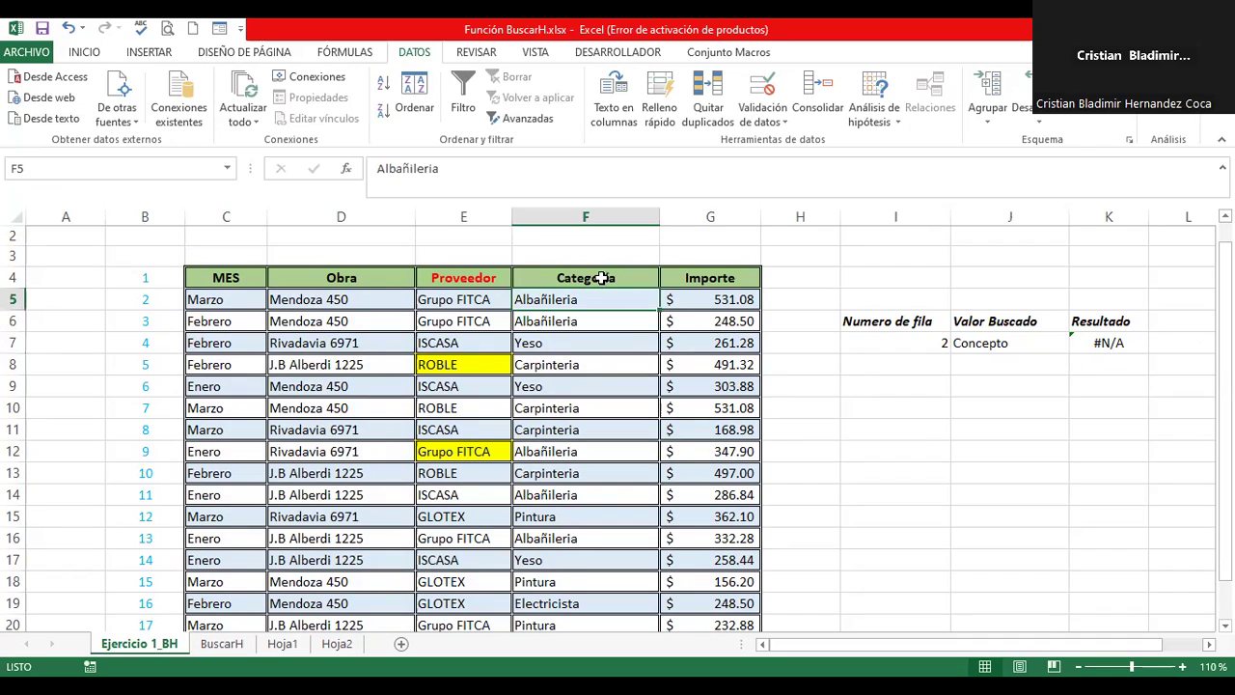
Step: Choose Categoría from J7's dropdown and reopen the F4 header for editing
{"action": "left_click", "coordinate": [1019, 344]}
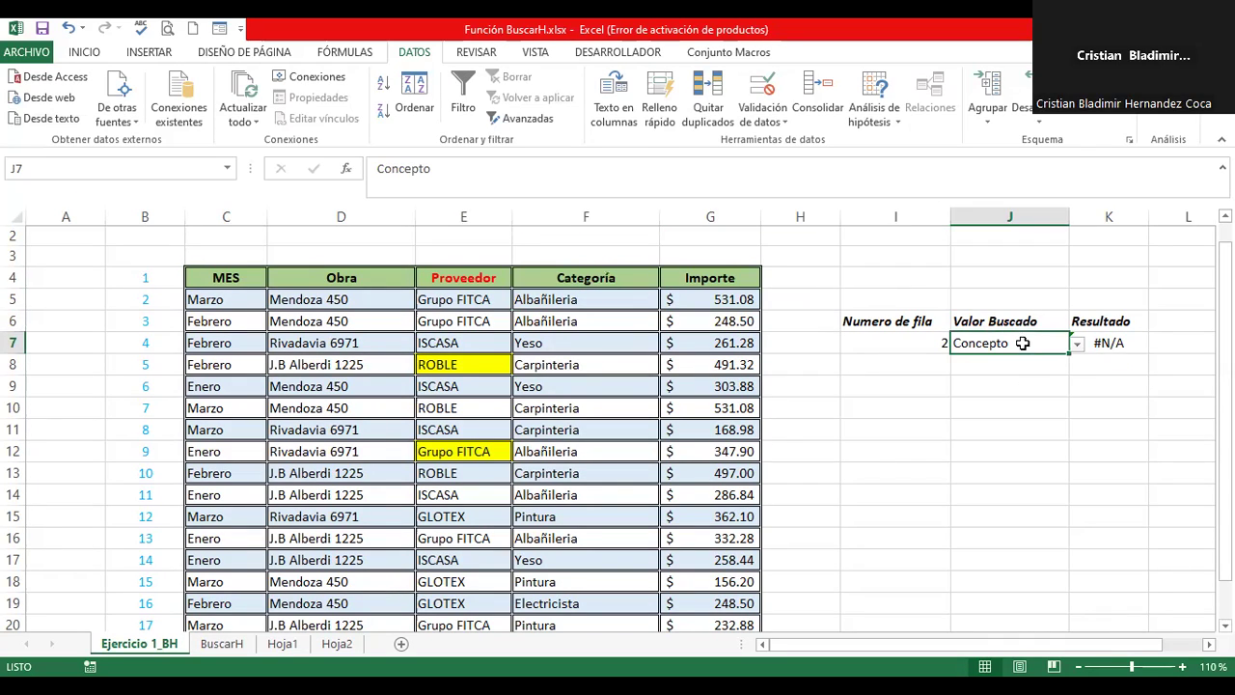
{"action": "left_click", "coordinate": [1078, 344]}
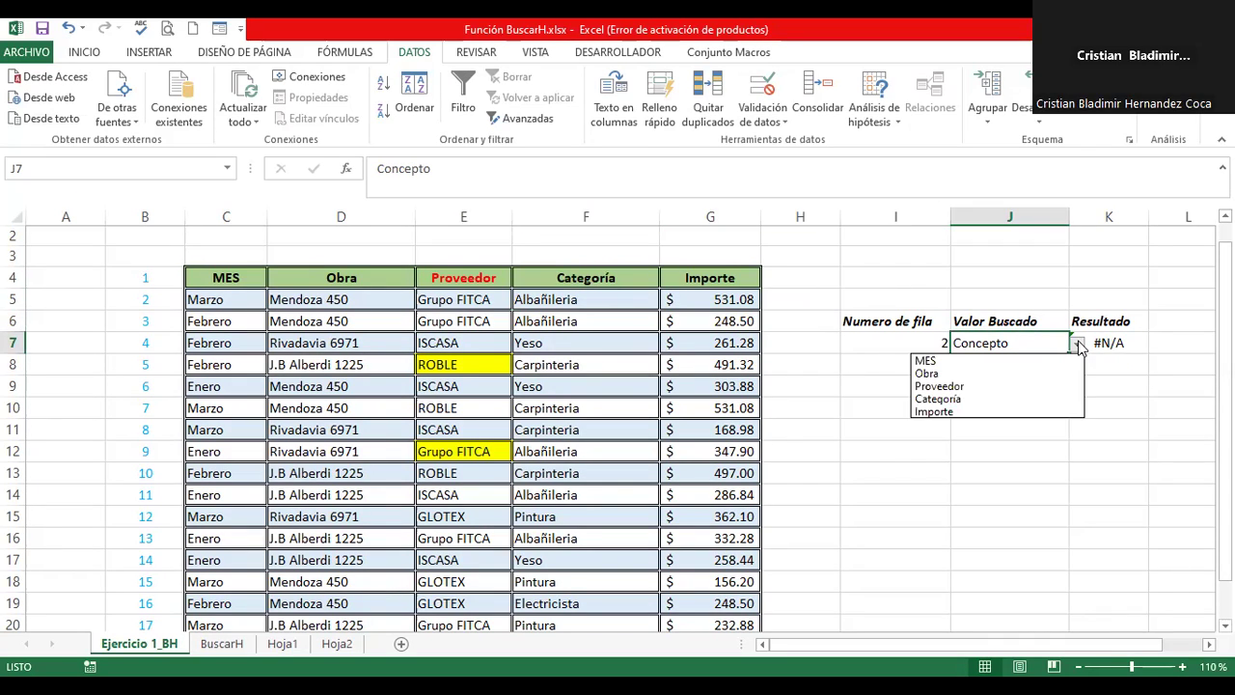
{"action": "left_click", "coordinate": [938, 399]}
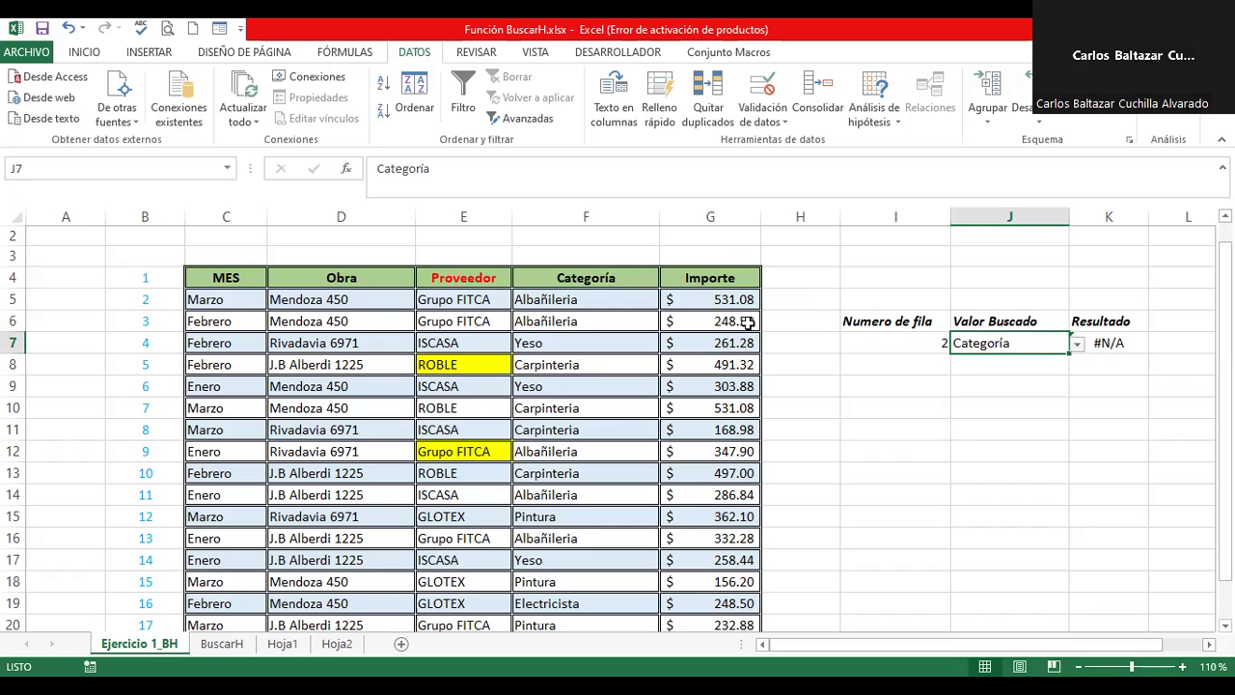
{"action": "double_click", "coordinate": [600, 271]}
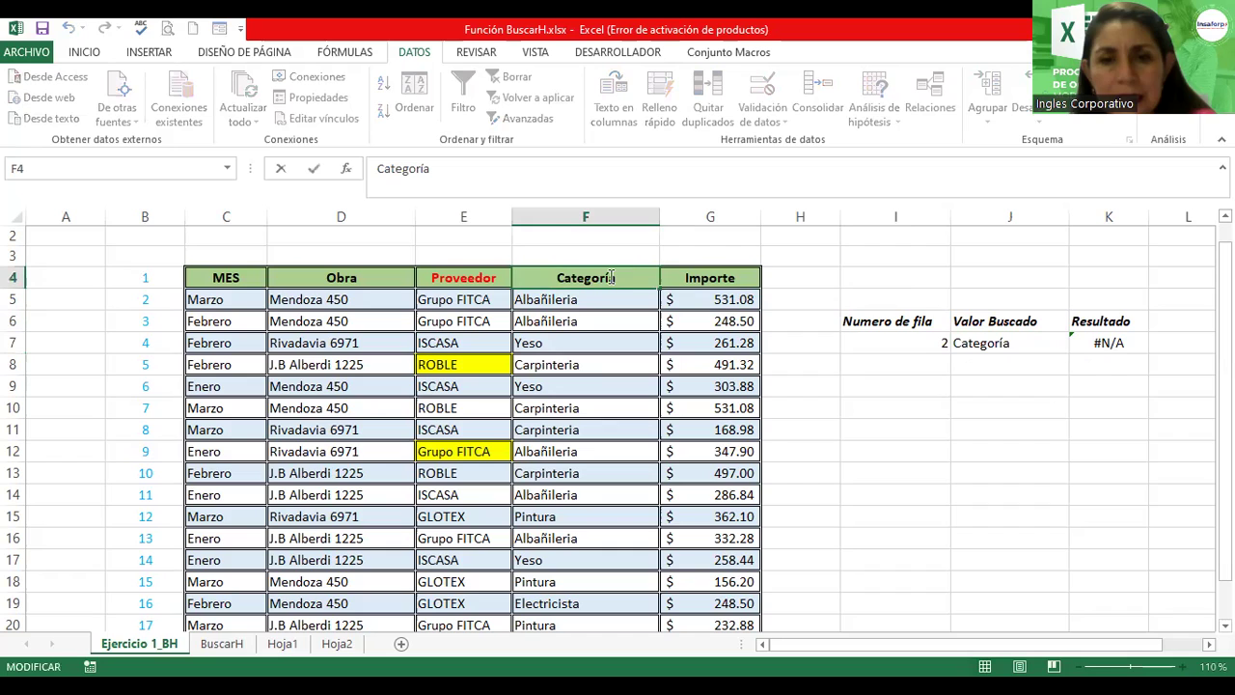
Step: Correct the F4 header from Categoría to Categoria, without the accent
{"action": "key", "text": "BackSpace"}
{"action": "key", "text": "BackSpace"}
{"action": "type", "text": "ia"}
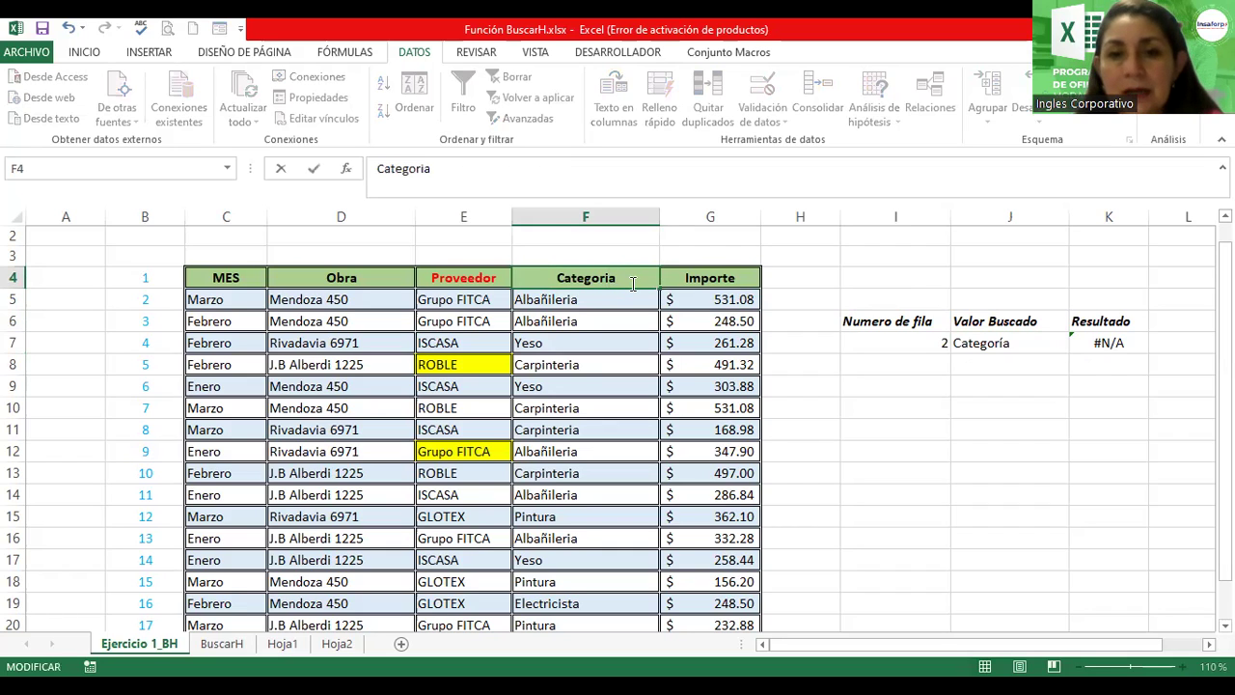
{"action": "key", "text": "Return"}
Step: Choose Categoria from the dropdown list in Valor Buscado cell J7
{"action": "left_click", "coordinate": [1027, 354]}
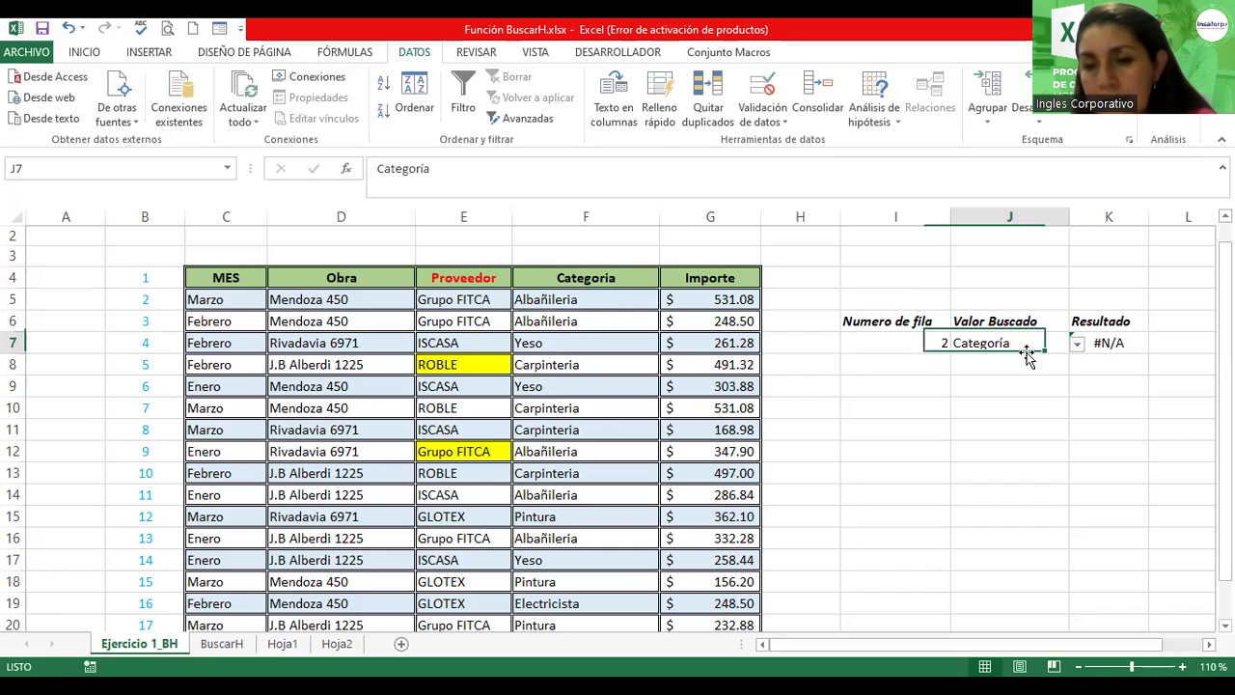
{"action": "left_click", "coordinate": [1077, 344]}
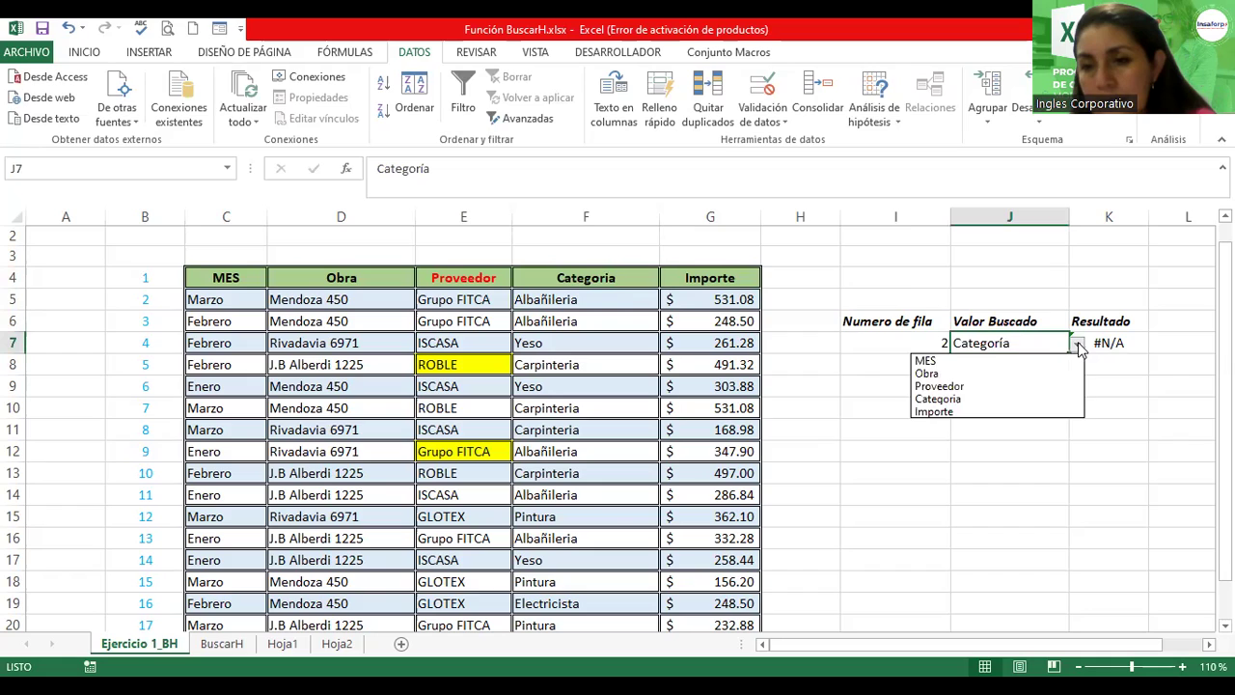
{"action": "left_click", "coordinate": [960, 406]}
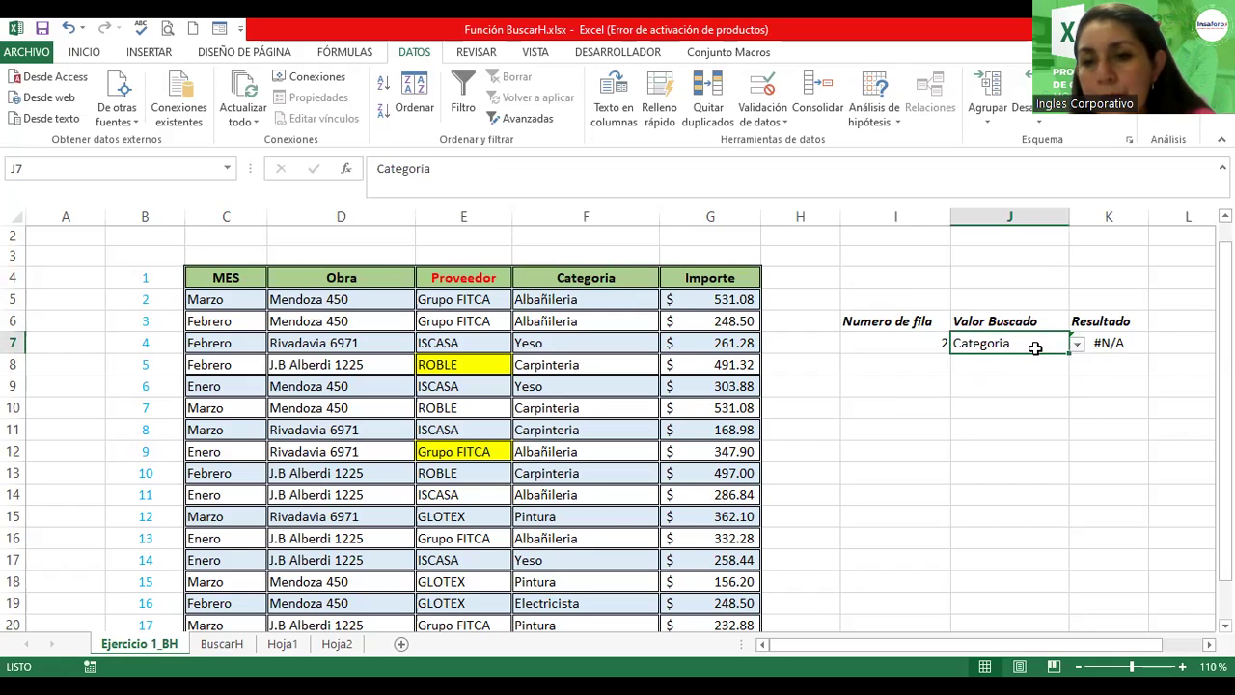
Step: Enter 3 as the row number in I7
{"action": "left_click", "coordinate": [874, 346]}
{"action": "type", "text": "3"}
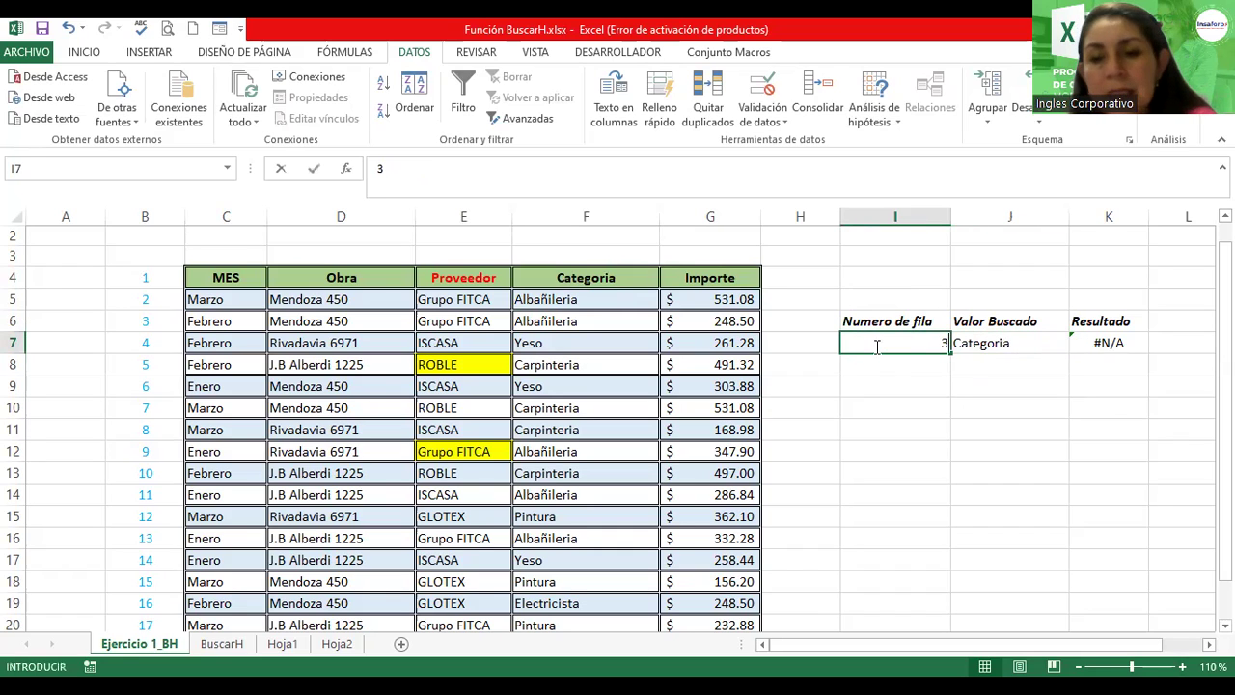
{"action": "key", "text": "Return"}
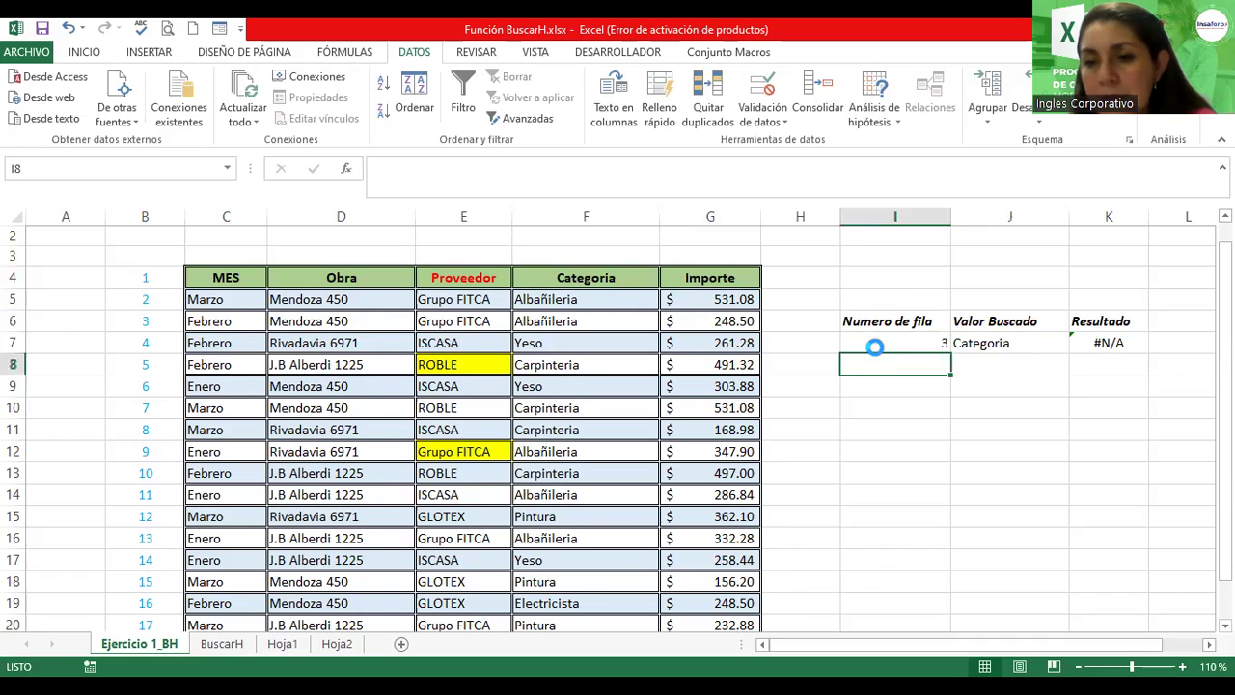
{"action": "scroll", "coordinate": [874, 345], "scroll_direction": "up", "scroll_amount": 1}
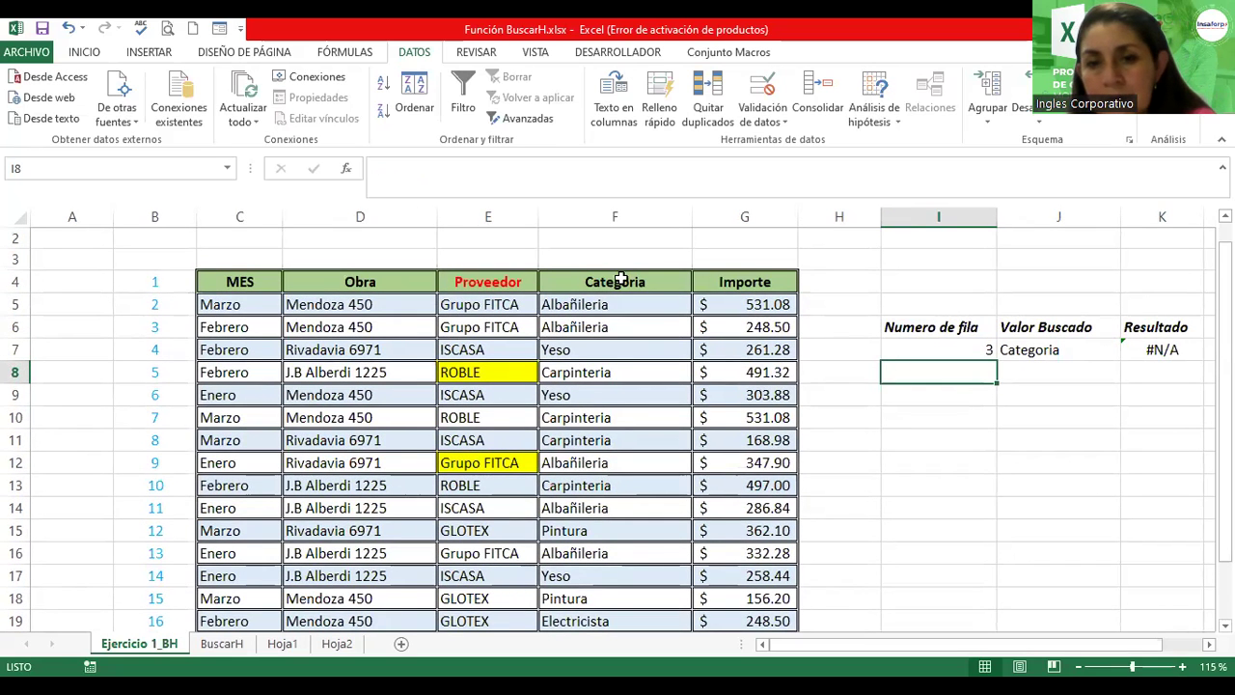
{"action": "left_click", "coordinate": [1061, 351]}
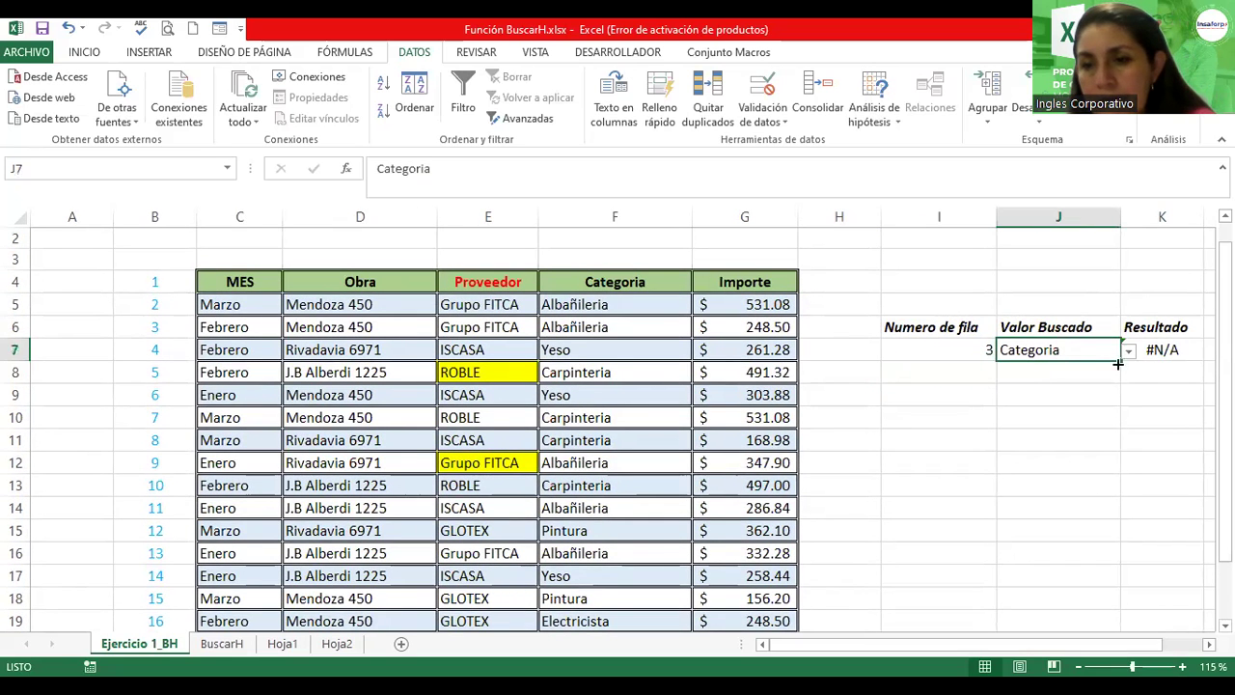
{"action": "left_click", "coordinate": [1128, 350]}
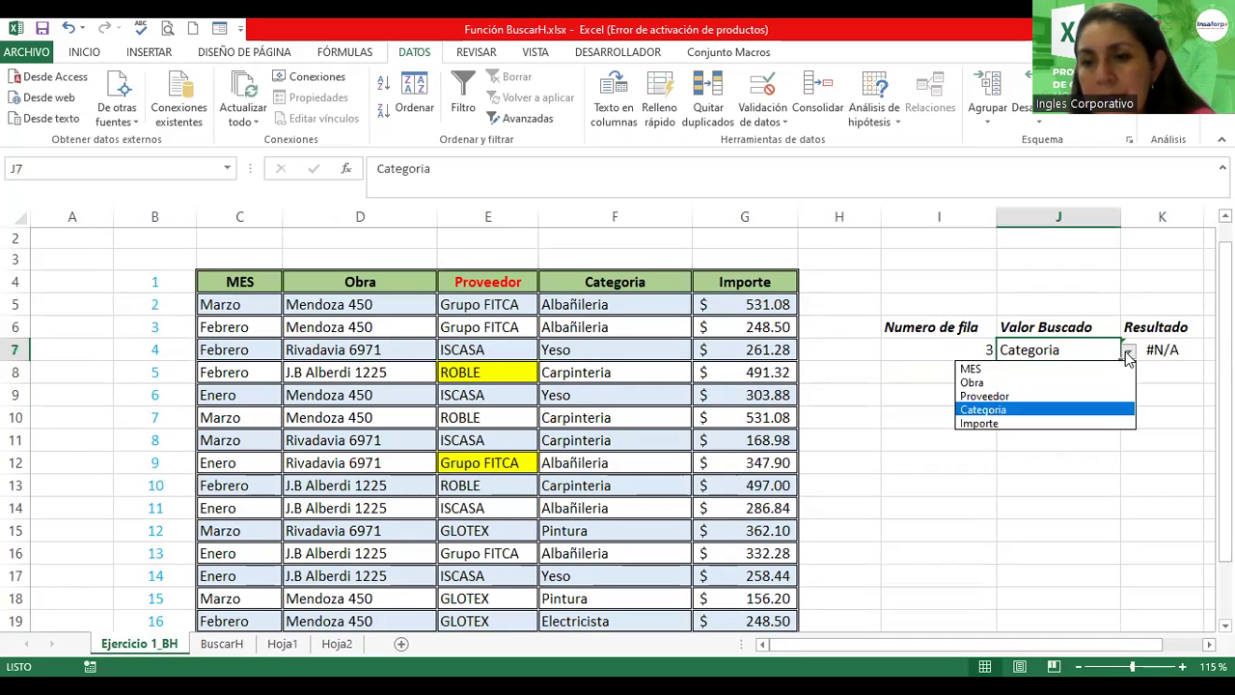
{"action": "left_click", "coordinate": [1014, 371]}
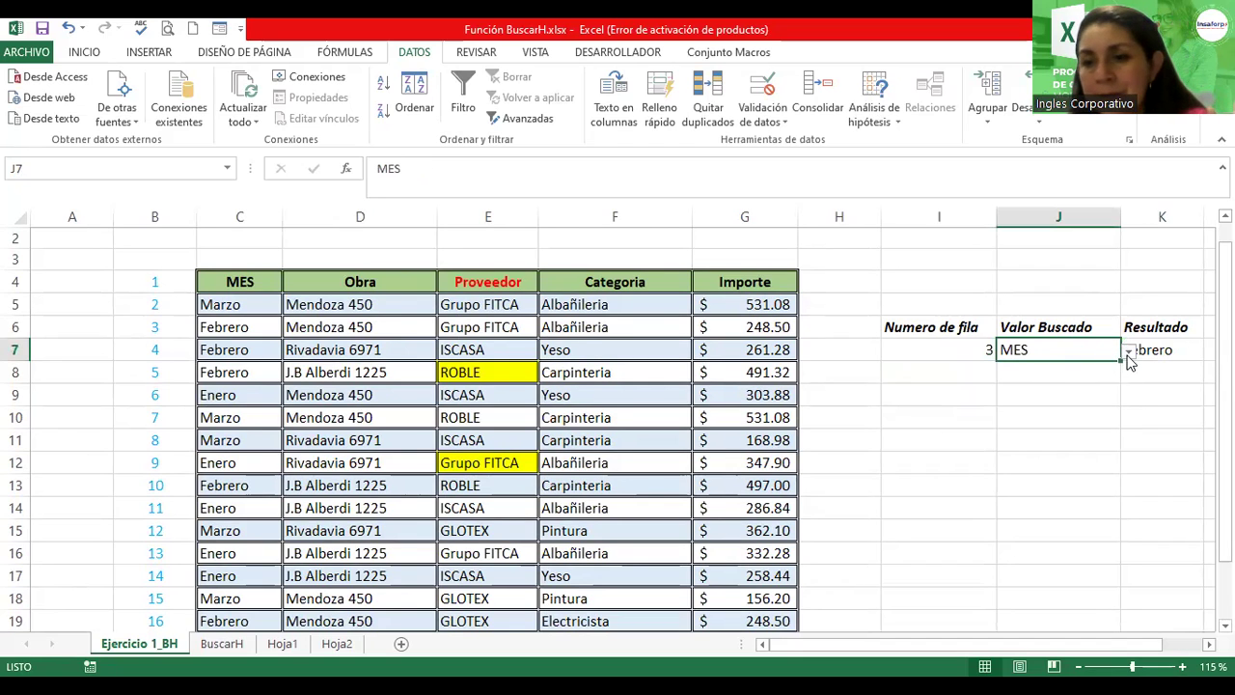
{"action": "left_click", "coordinate": [1127, 353]}
{"action": "left_click", "coordinate": [1039, 383]}
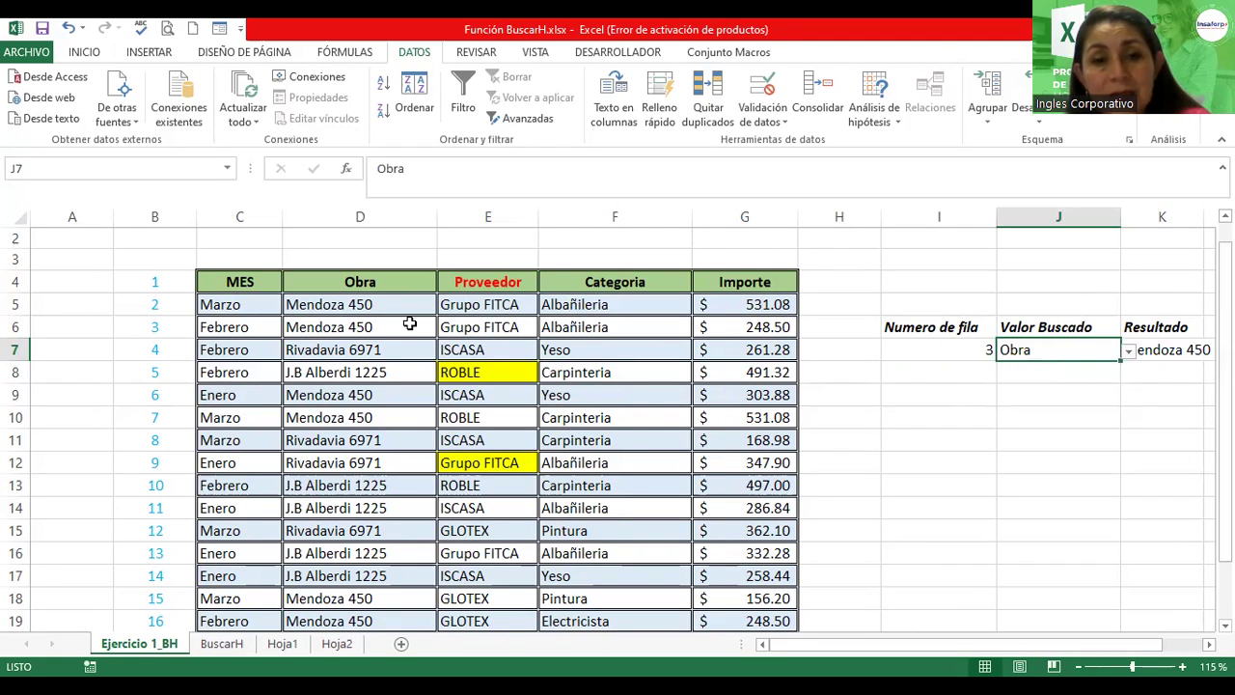
{"action": "left_click", "coordinate": [1050, 436]}
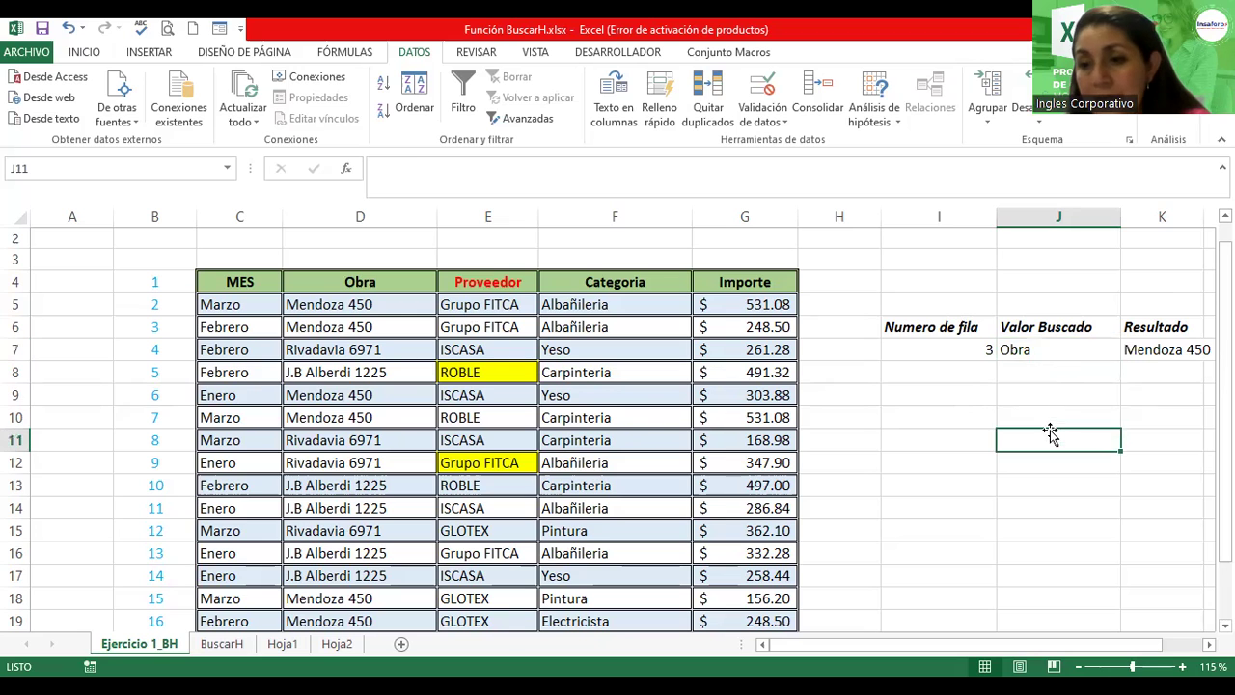
{"action": "left_click", "coordinate": [1071, 352]}
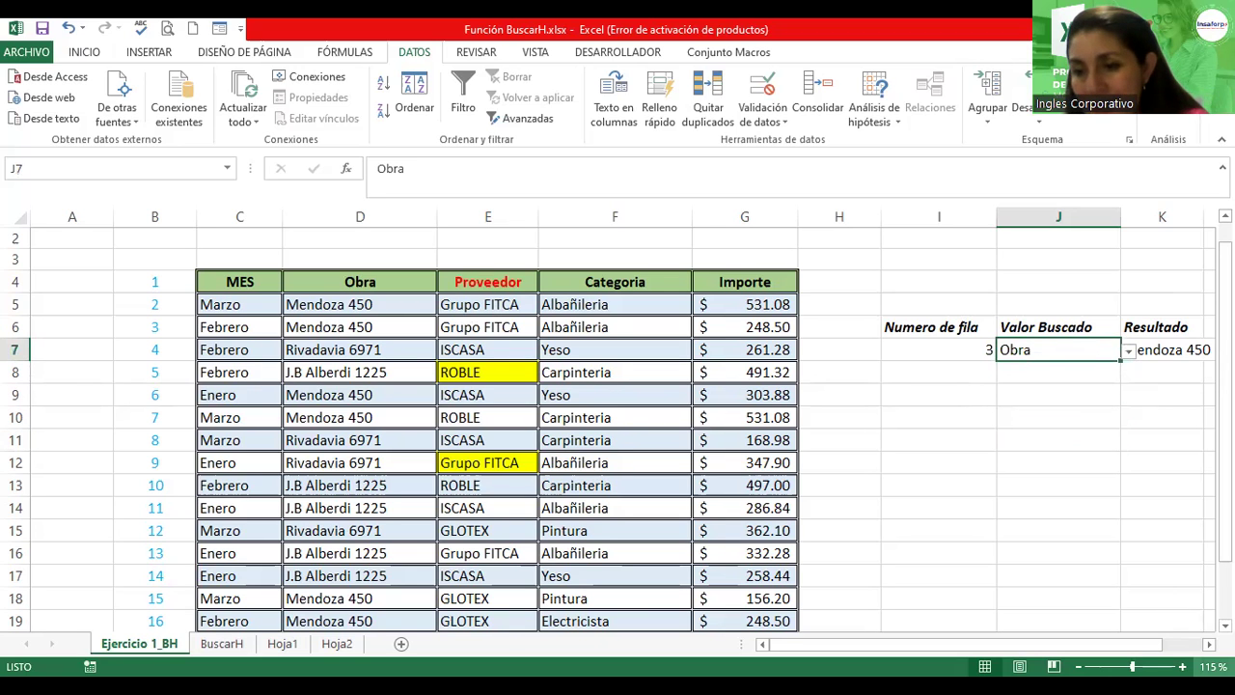
{"action": "scroll", "coordinate": [972, 471], "scroll_direction": "right", "scroll_amount": 2}
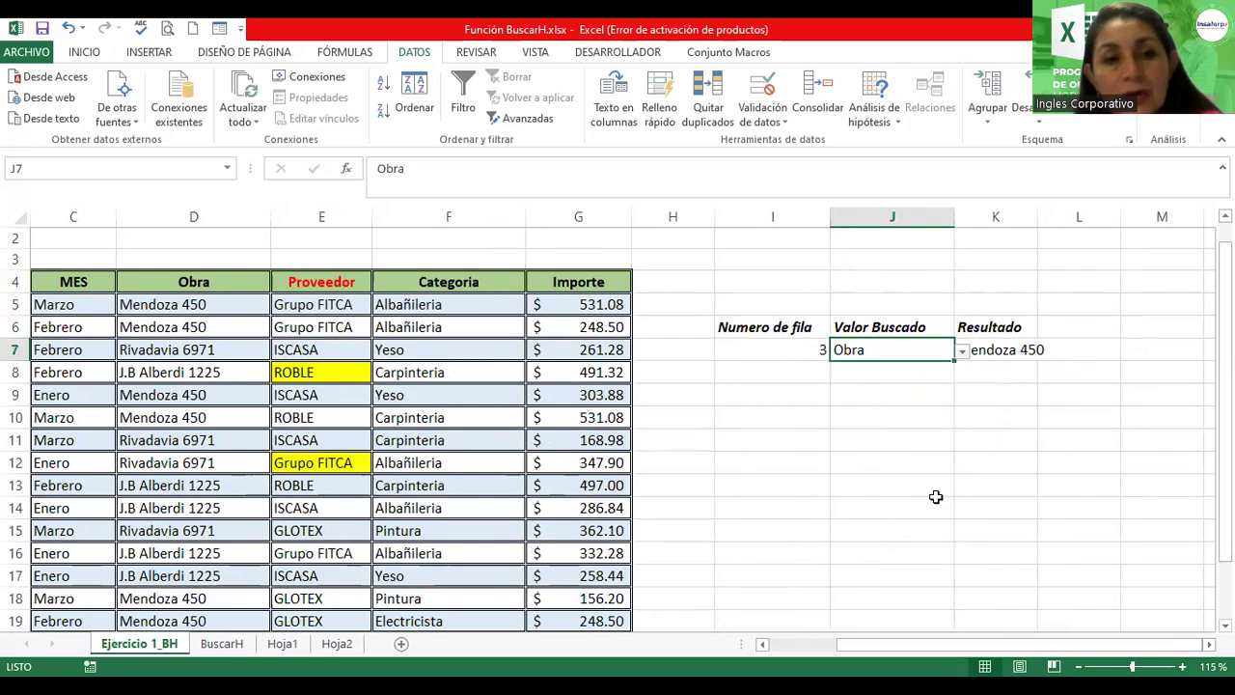
{"action": "left_click_drag", "start_coordinate": [999, 645], "coordinate": [970, 647]}
{"action": "left_click", "coordinate": [1045, 351]}
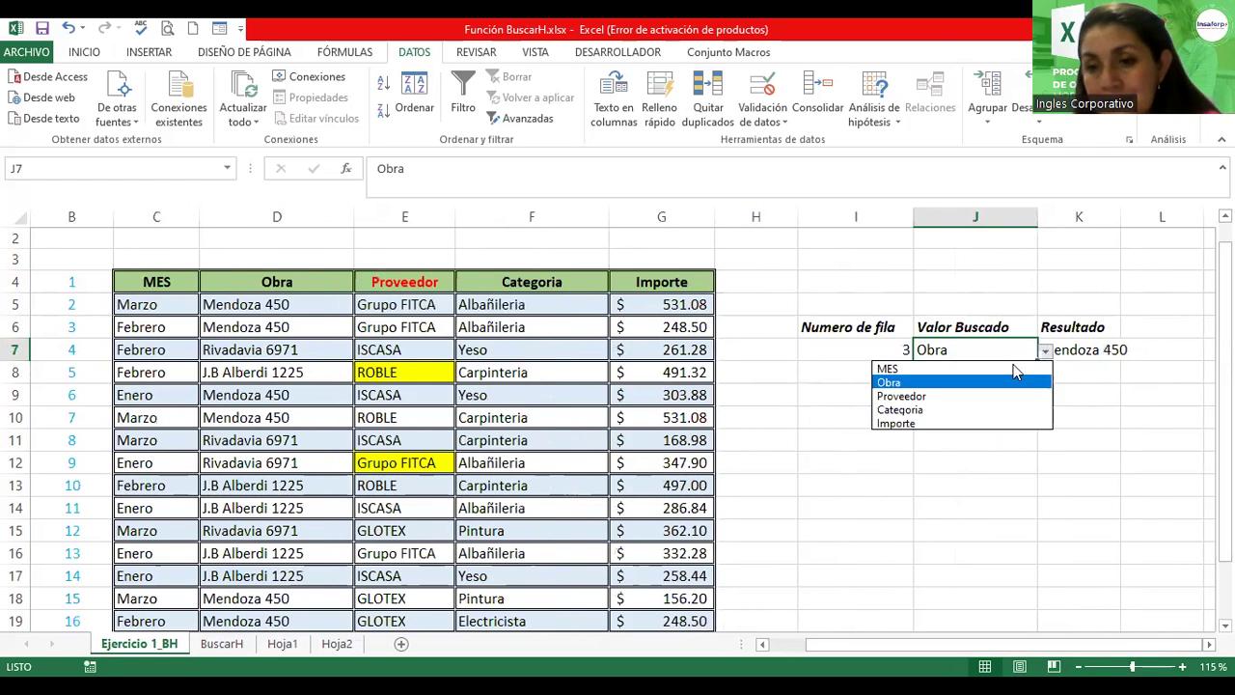
{"action": "left_click", "coordinate": [924, 409]}
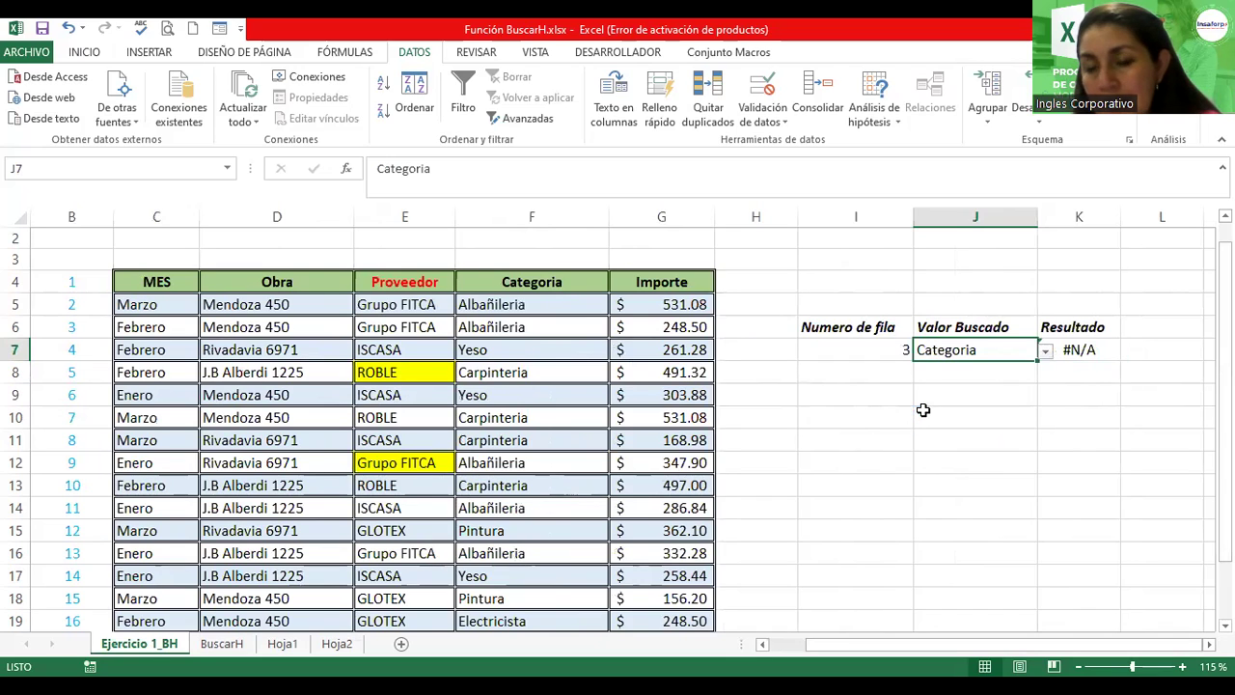
Step: Set K7's BUSCARH Ordenado argument to 0, making it =BUSCARH(J7;C4:G20;I7;0) for exact match
{"action": "left_click", "coordinate": [1092, 351]}
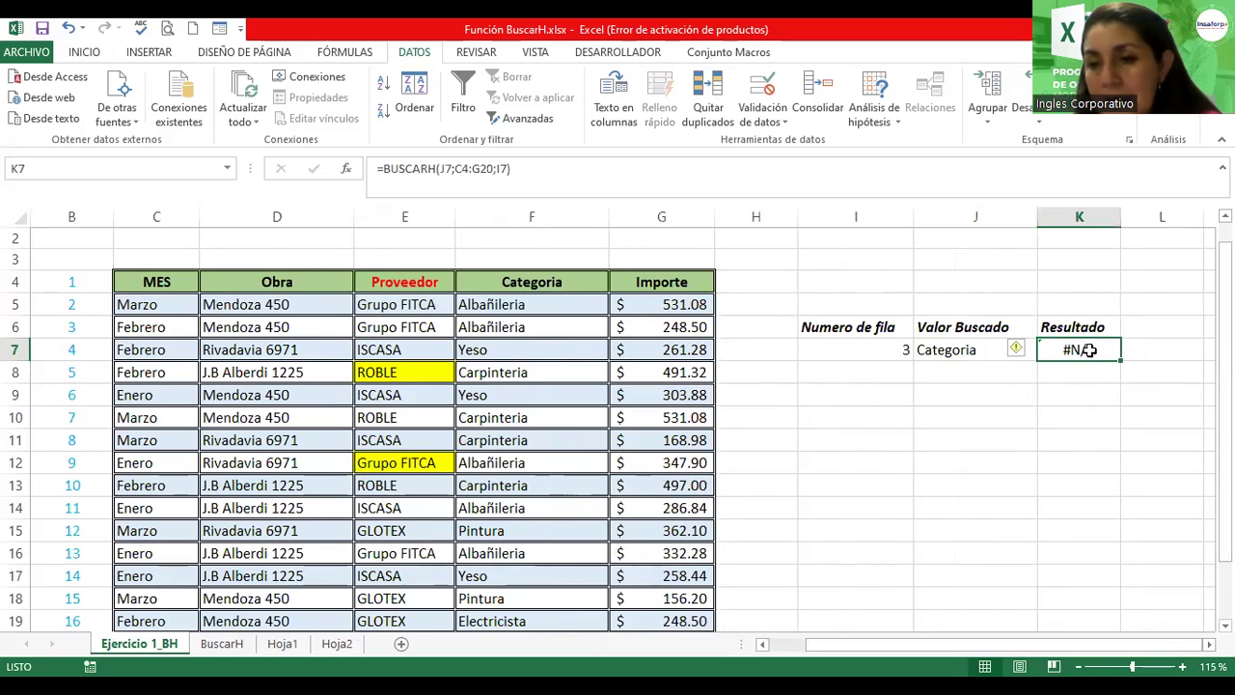
{"action": "double_click", "coordinate": [1094, 351]}
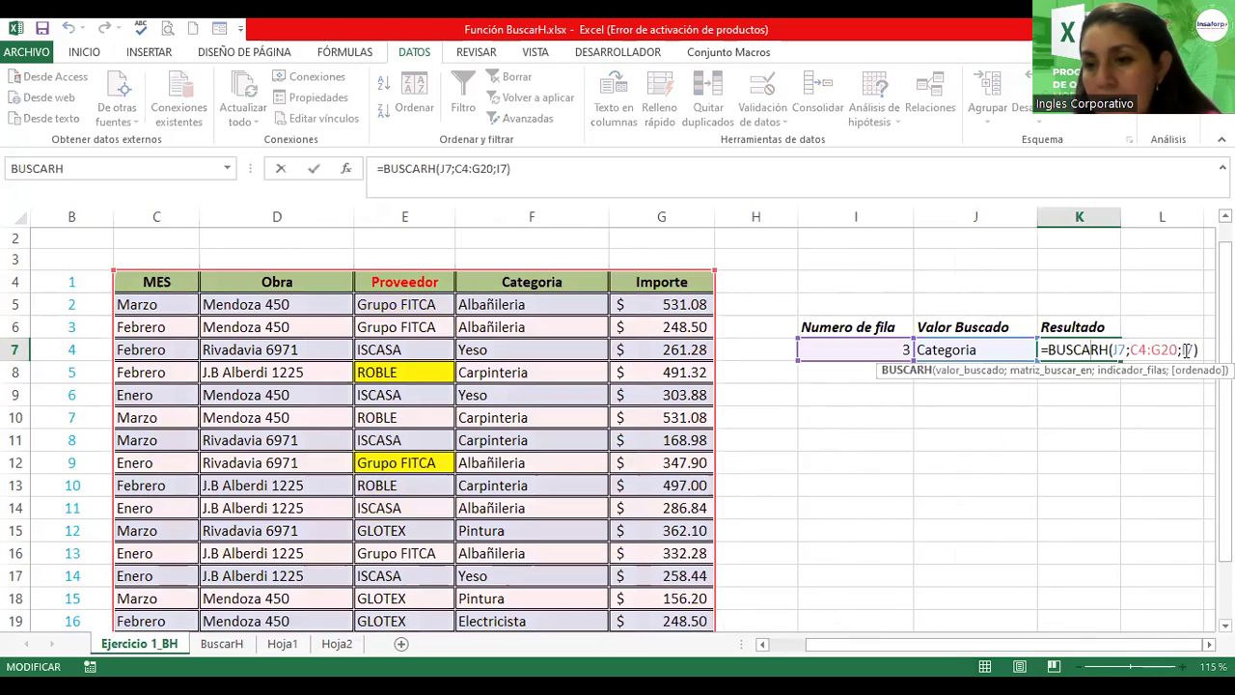
{"action": "left_click", "coordinate": [1194, 349]}
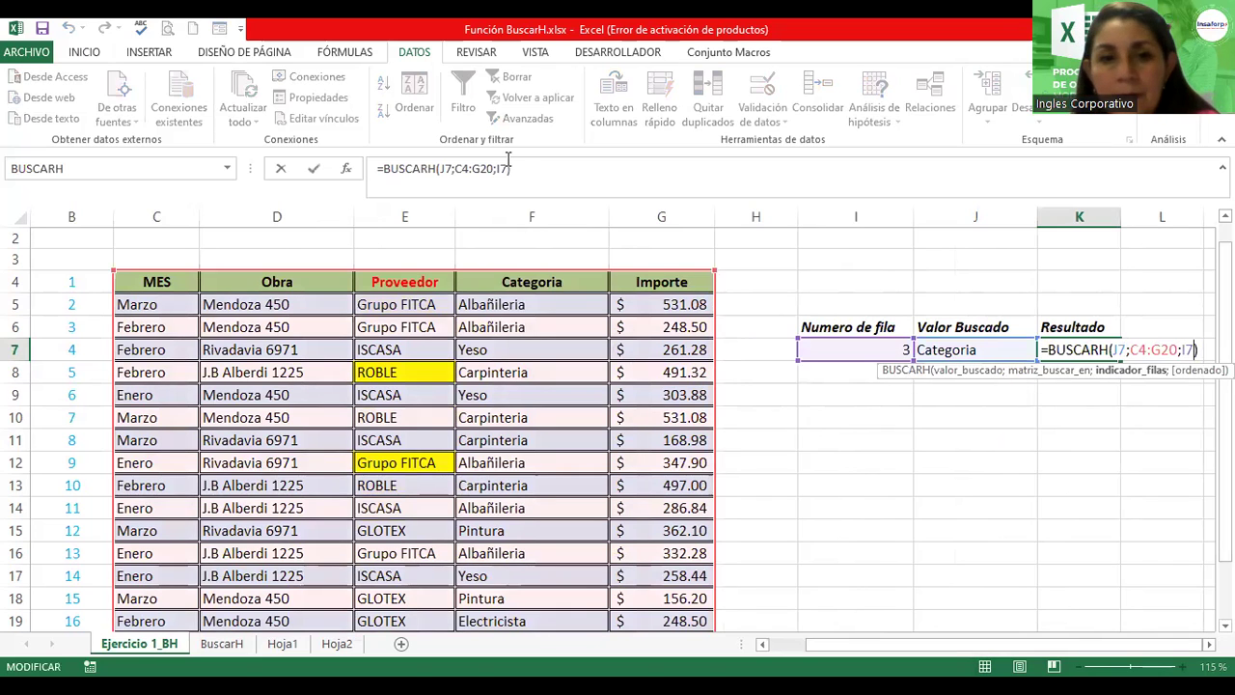
{"action": "left_click", "coordinate": [350, 171]}
{"action": "left_click", "coordinate": [678, 455]}
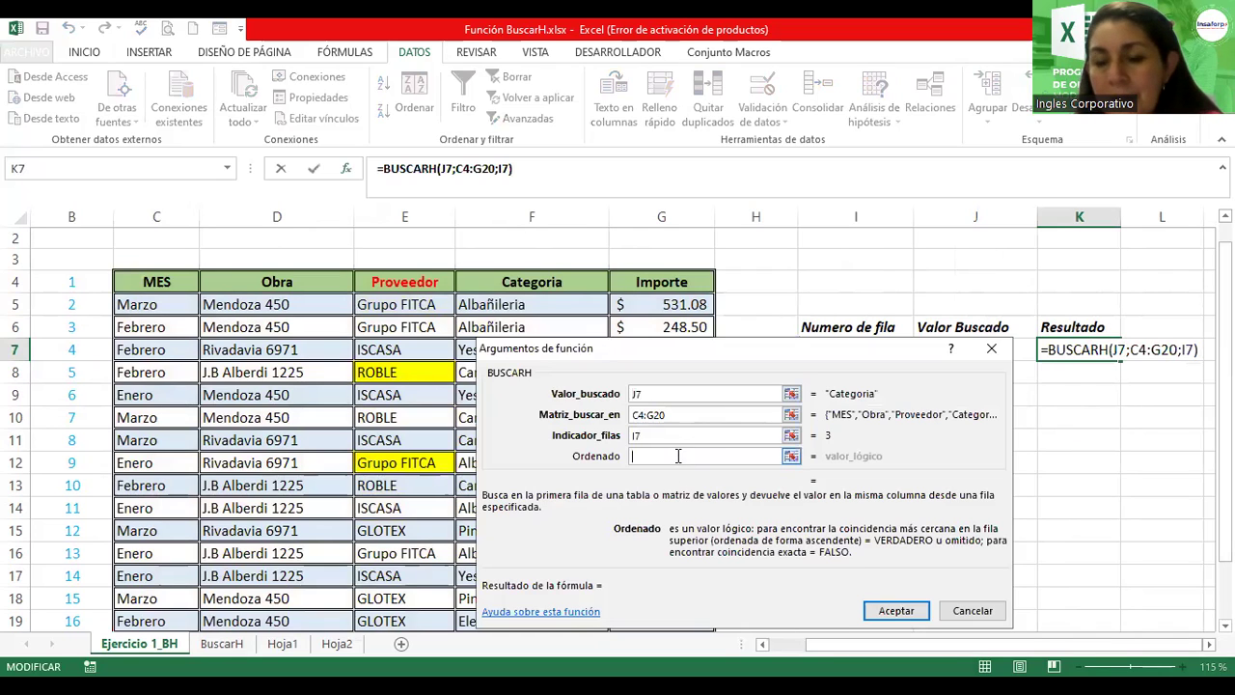
{"action": "type", "text": "1"}
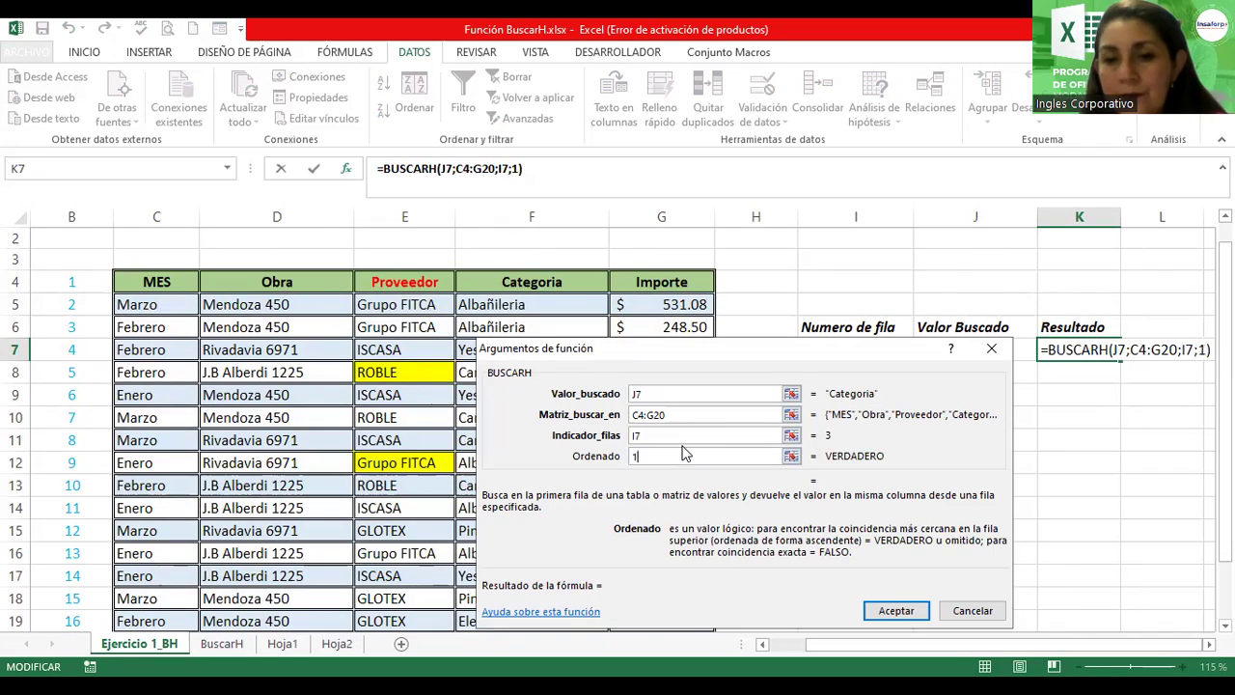
{"action": "key", "text": "BackSpace"}
{"action": "type", "text": "0"}
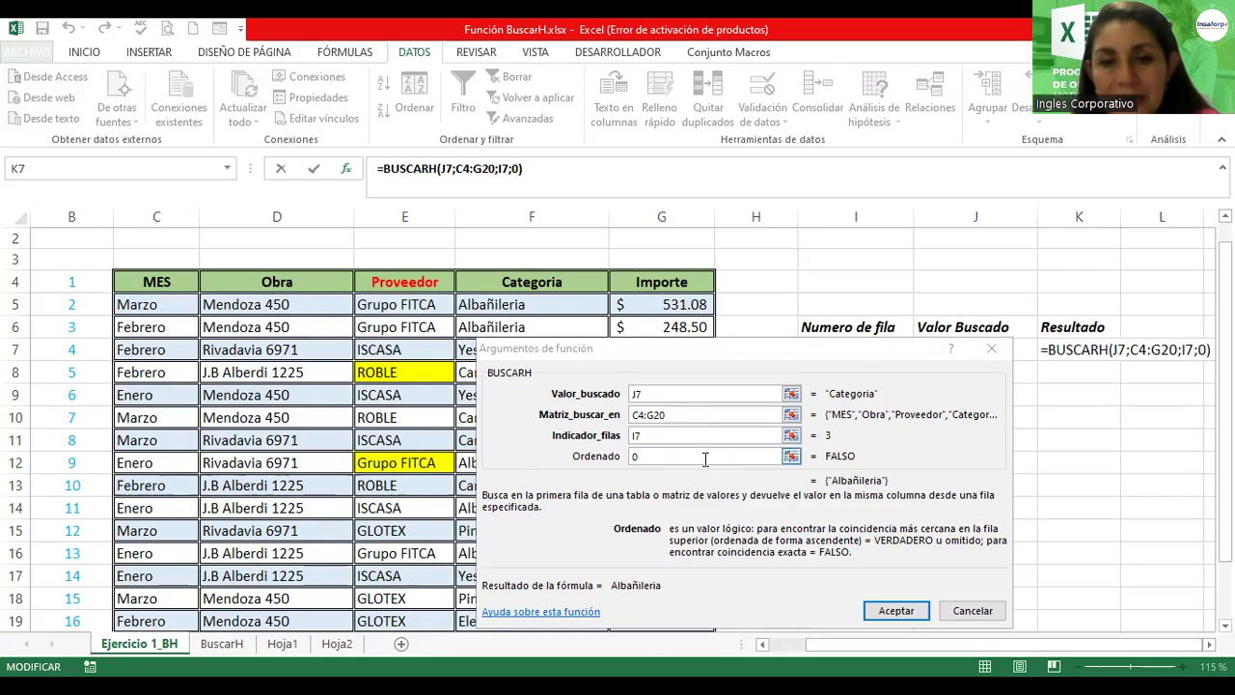
{"action": "left_click", "coordinate": [664, 462]}
{"action": "left_click", "coordinate": [914, 608]}
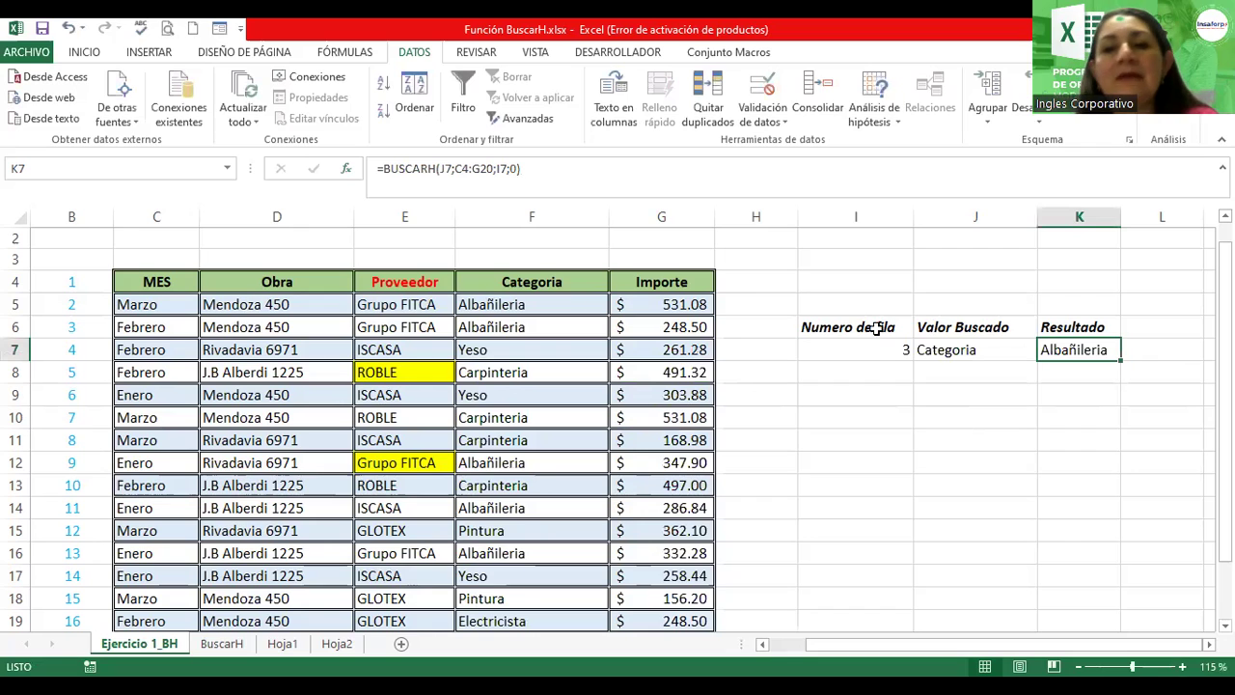
{"action": "left_click", "coordinate": [951, 350]}
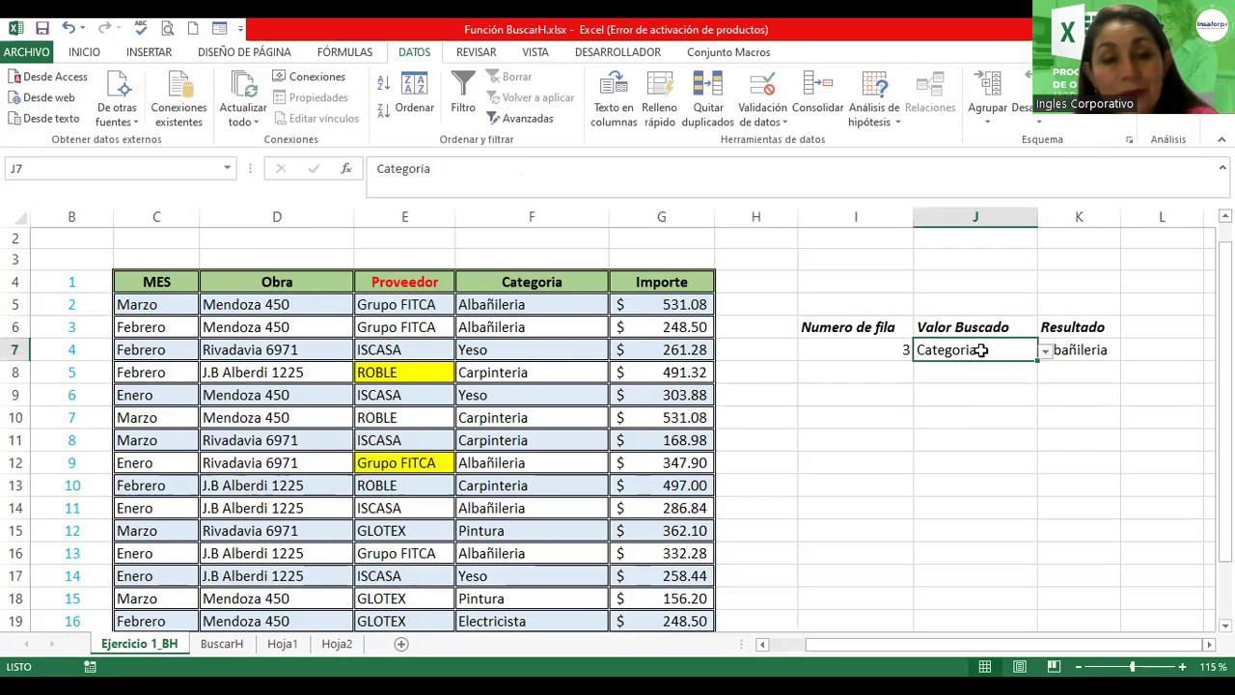
{"action": "left_click", "coordinate": [1045, 351]}
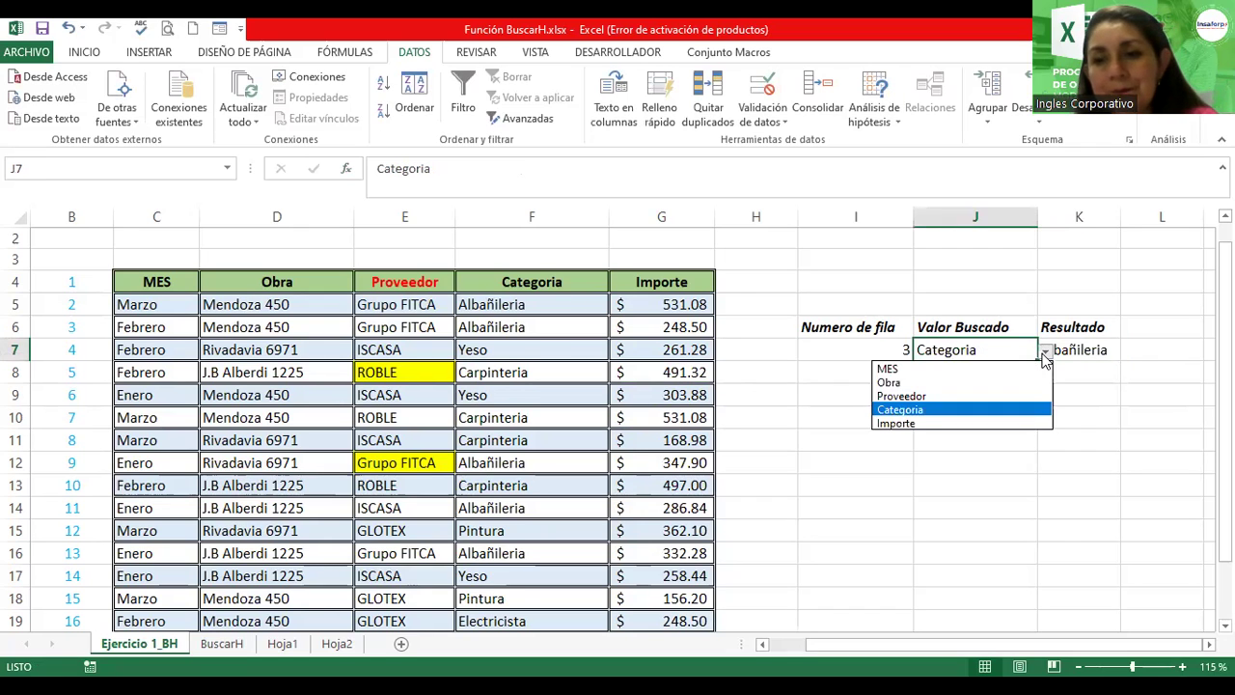
{"action": "left_click", "coordinate": [930, 384]}
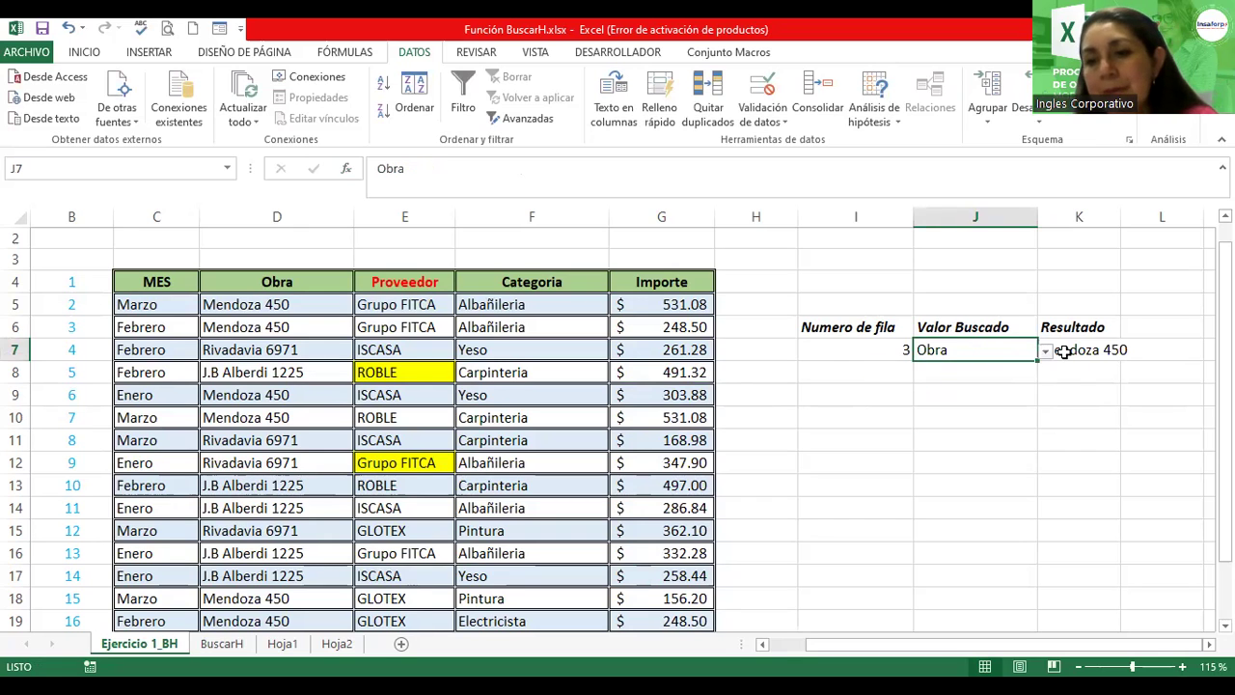
{"action": "left_click", "coordinate": [1047, 352]}
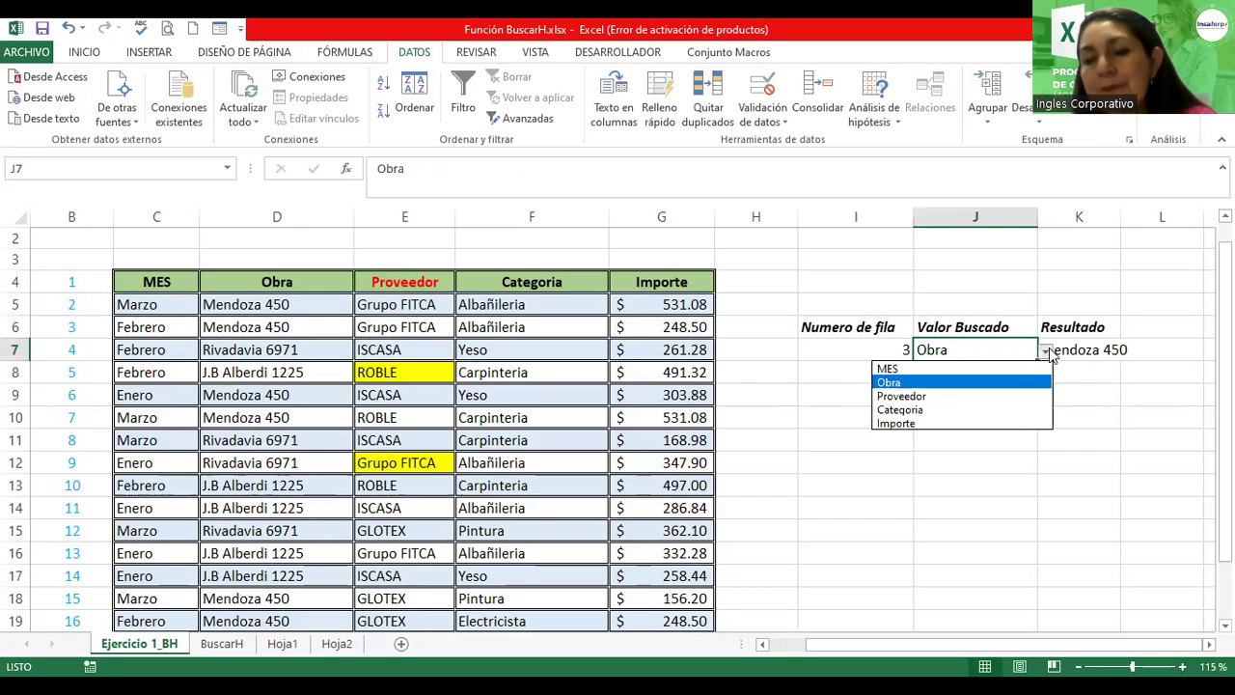
{"action": "left_click", "coordinate": [904, 425]}
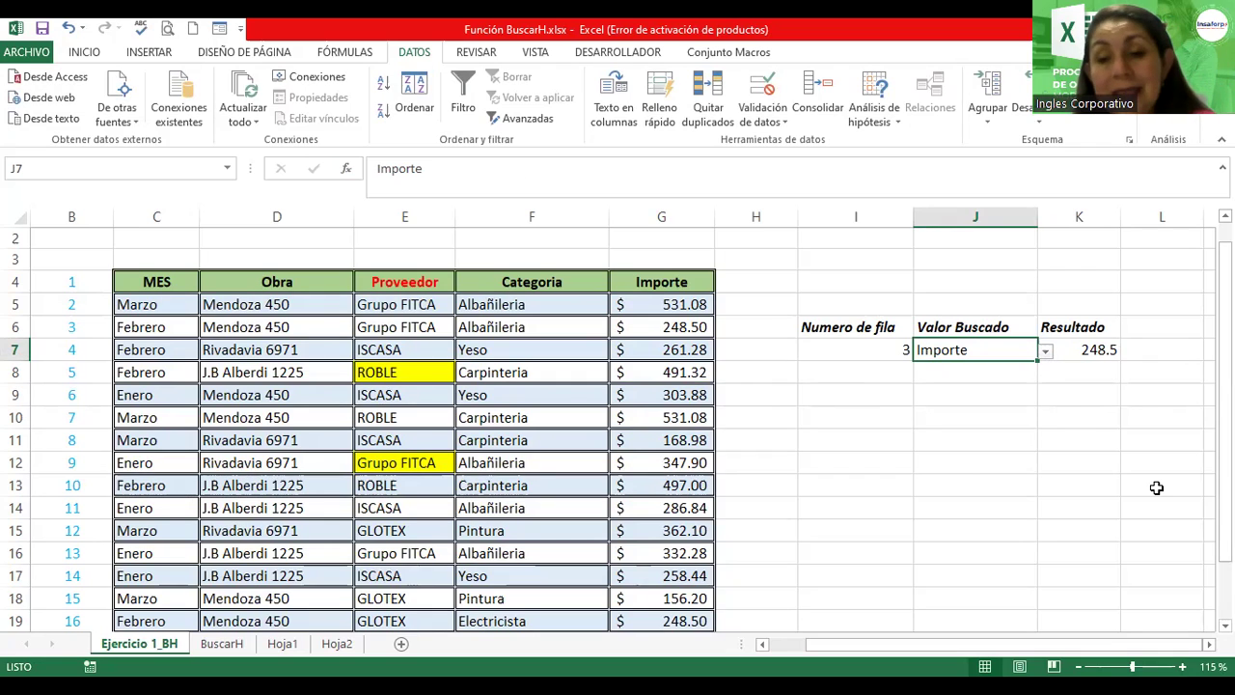
{"action": "left_click", "coordinate": [645, 328]}
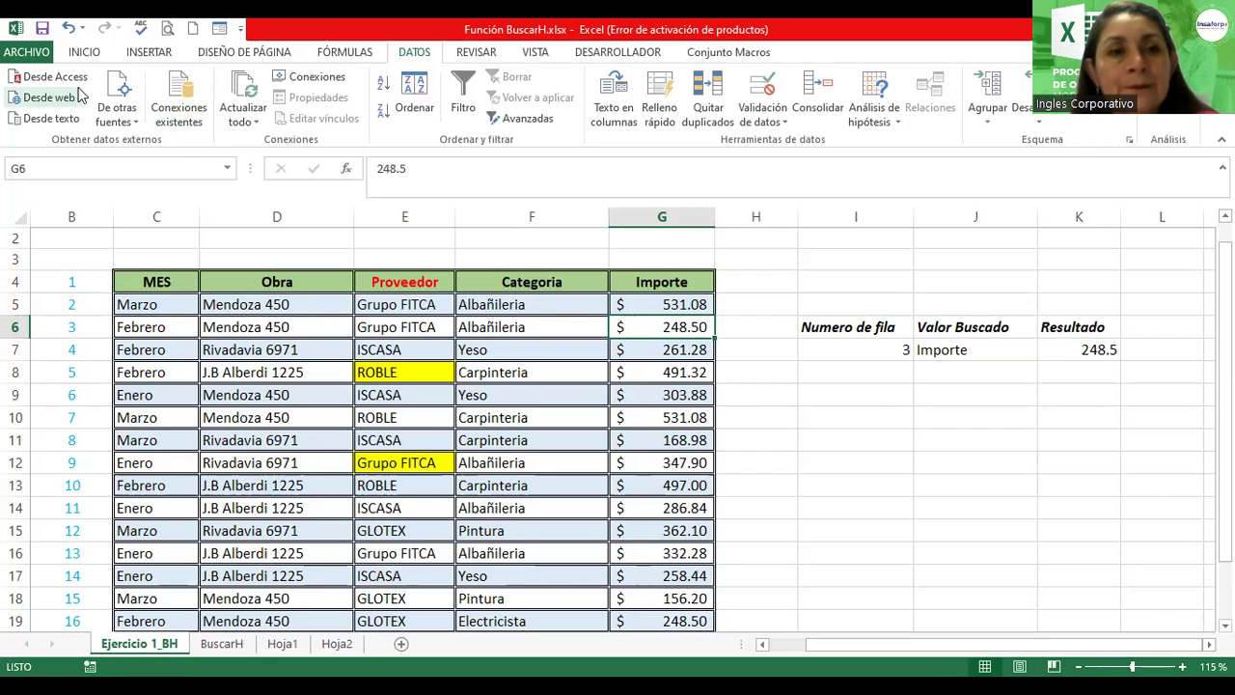
Step: Fill cell G6 (248.50) yellow, then select cell J7
{"action": "left_click", "coordinate": [85, 52]}
{"action": "left_click", "coordinate": [212, 112]}
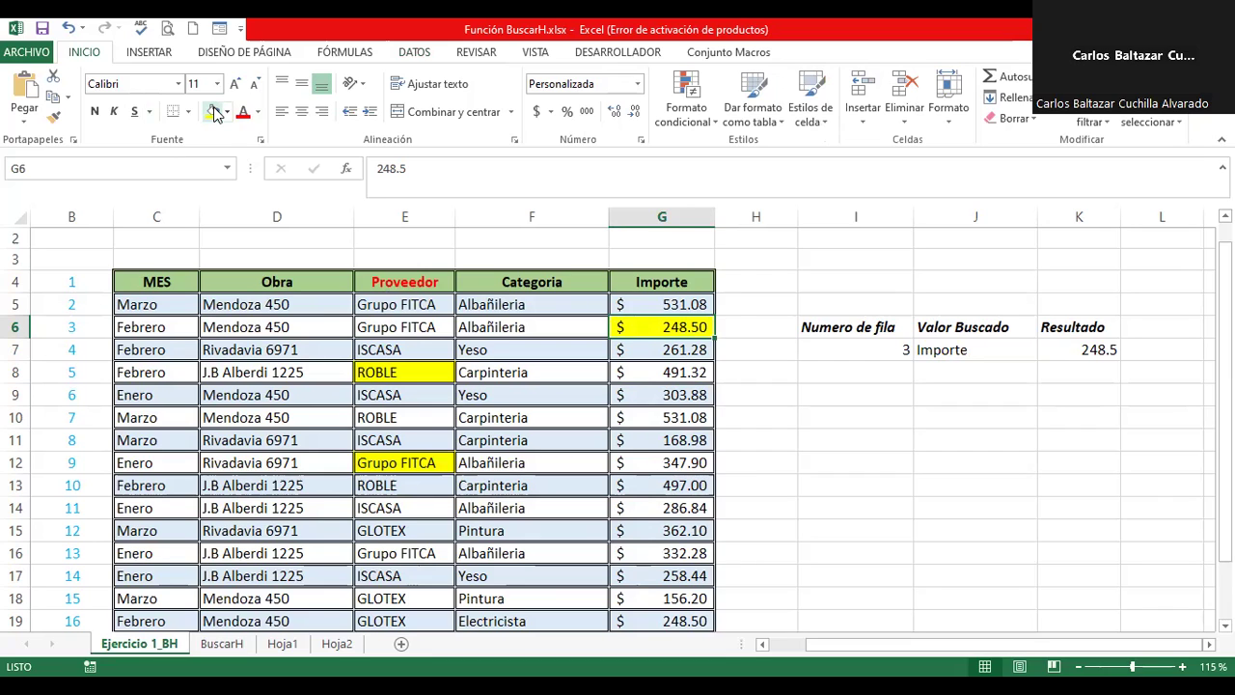
{"action": "left_click", "coordinate": [993, 351]}
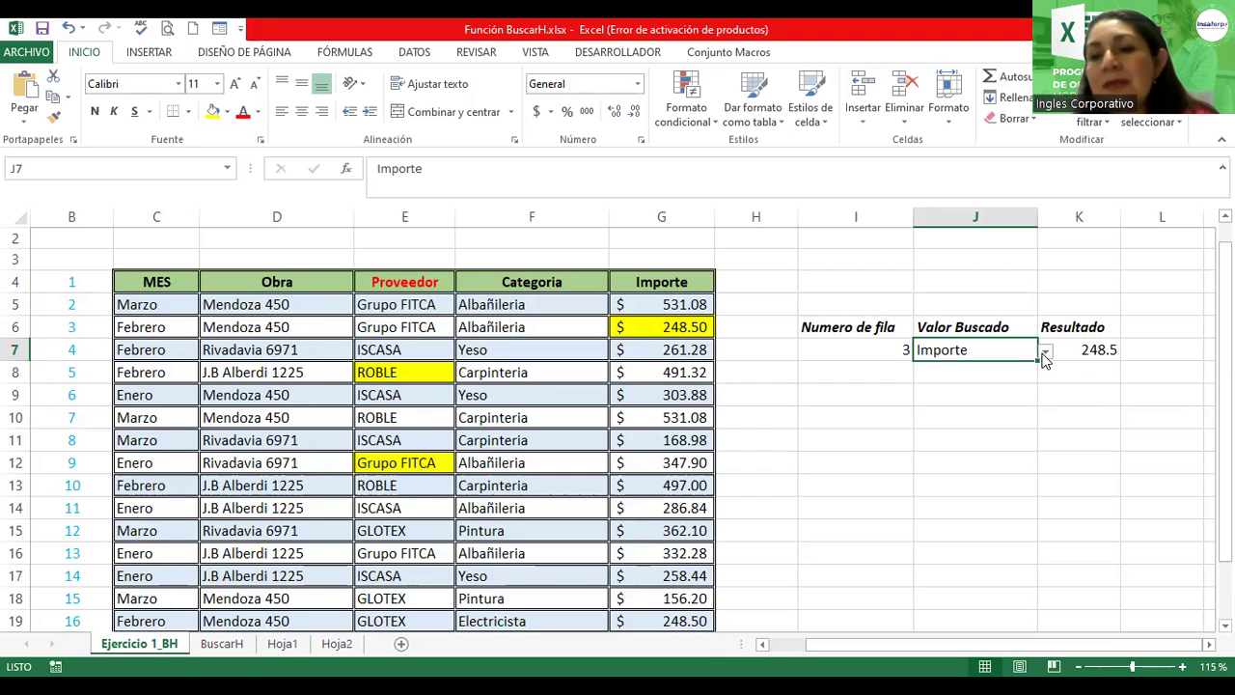
{"action": "left_click", "coordinate": [1044, 354]}
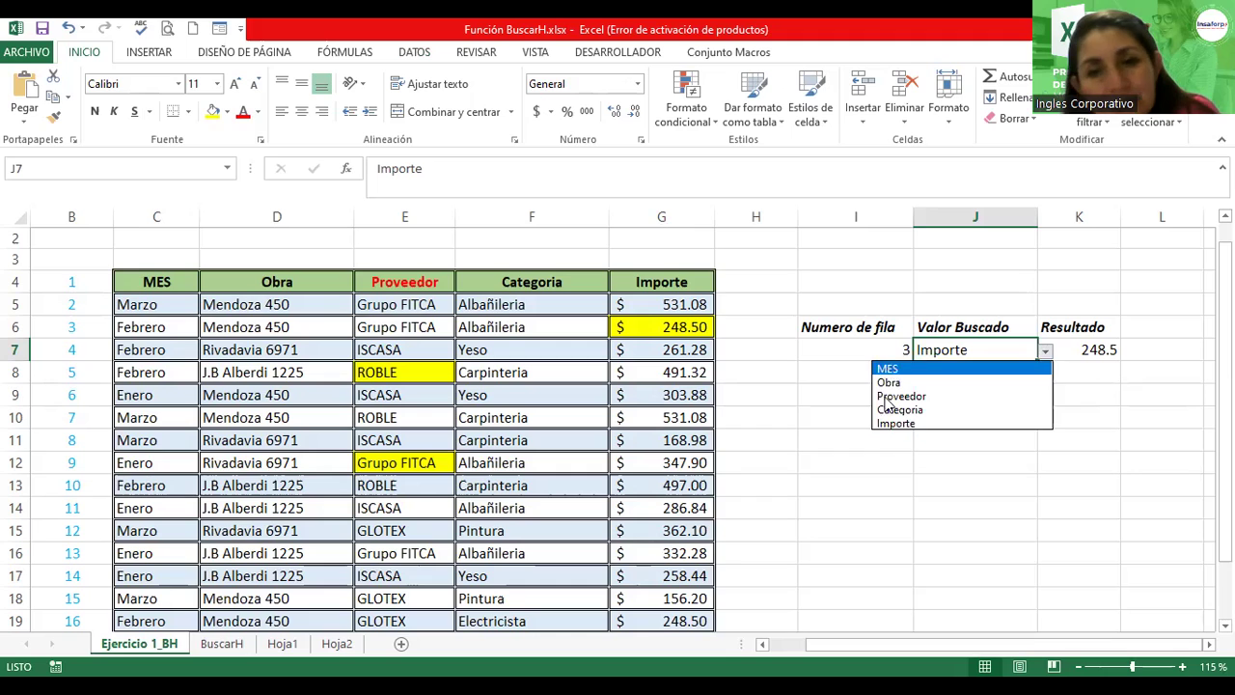
{"action": "left_click", "coordinate": [1003, 353]}
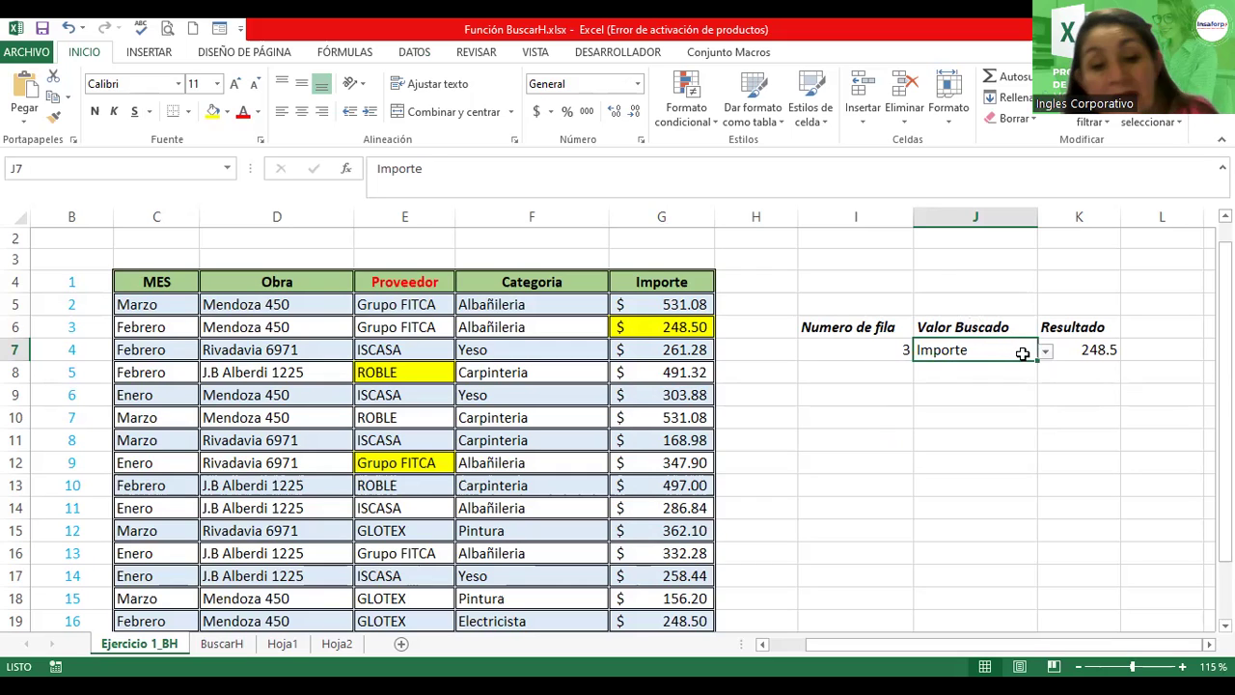
{"action": "type", "text": "TRAN"}
{"action": "key", "text": "BackSpace"}
{"action": "key", "text": "BackSpace"}
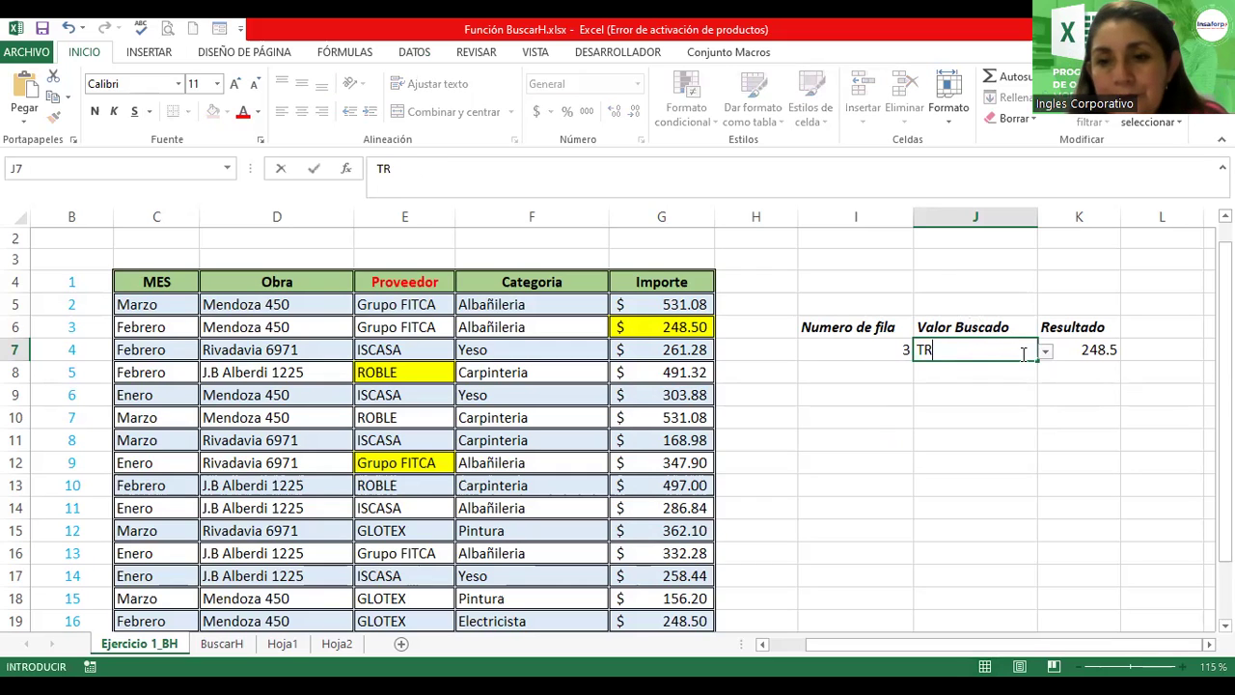
{"action": "type", "text": "abajo"}
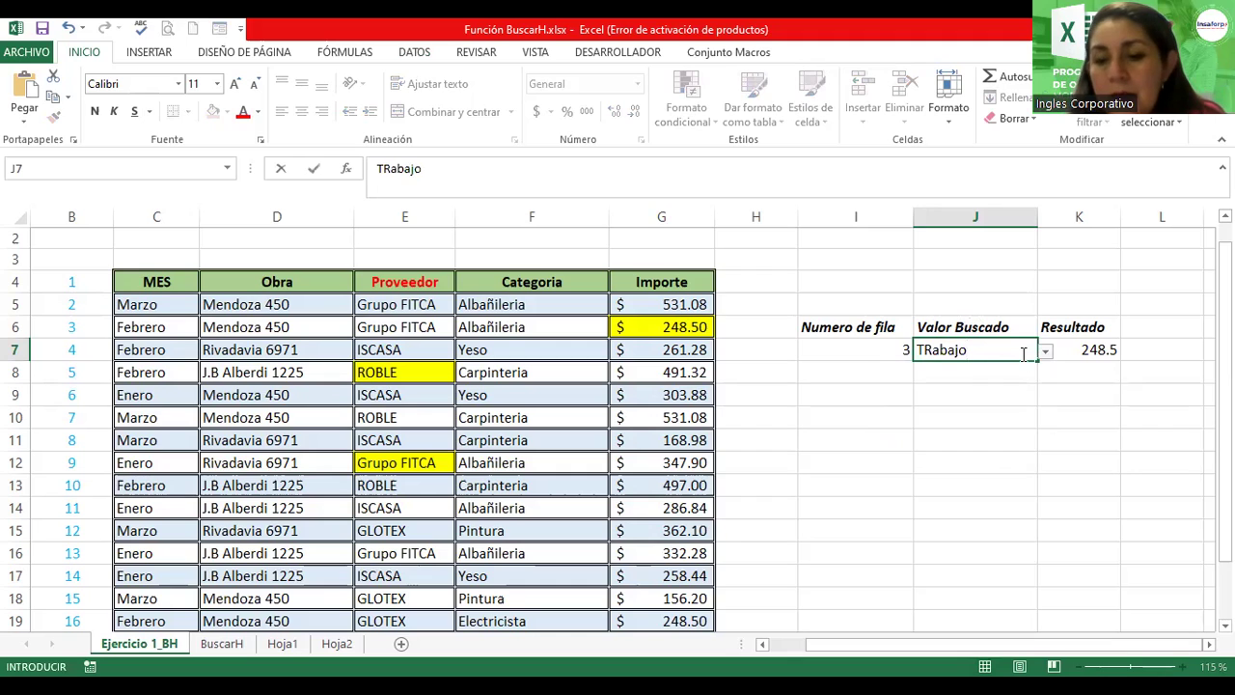
{"action": "key", "text": "Return"}
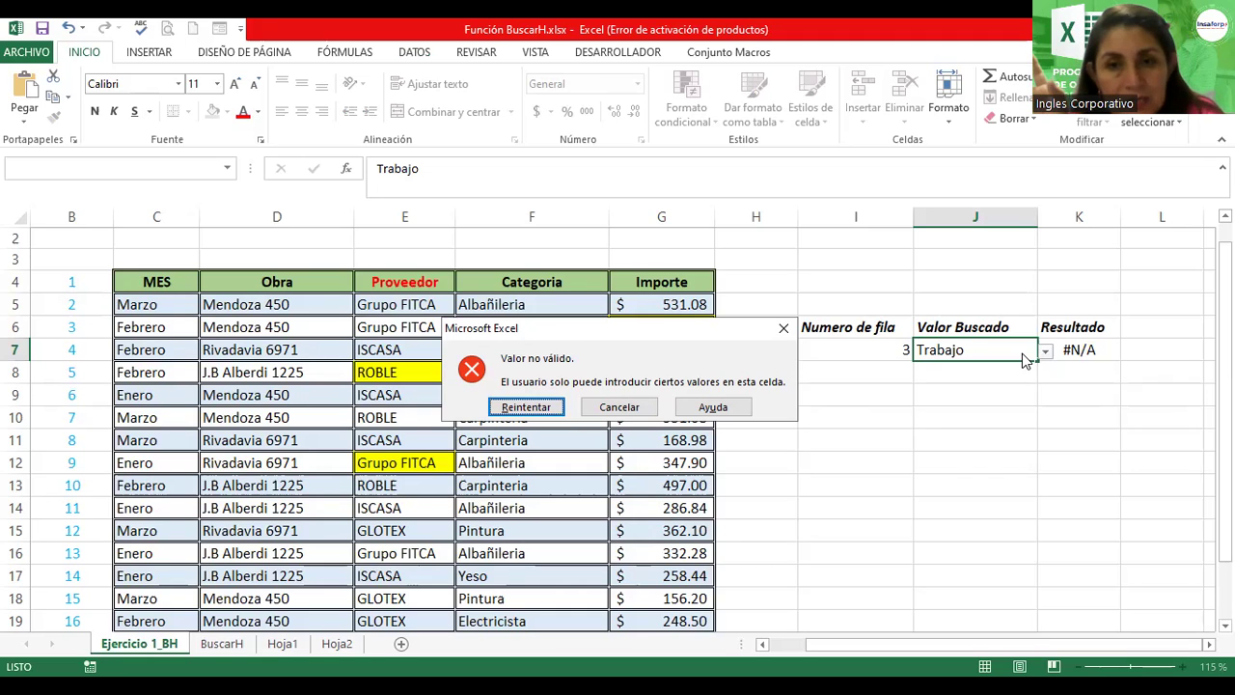
{"action": "key", "text": "Escape"}
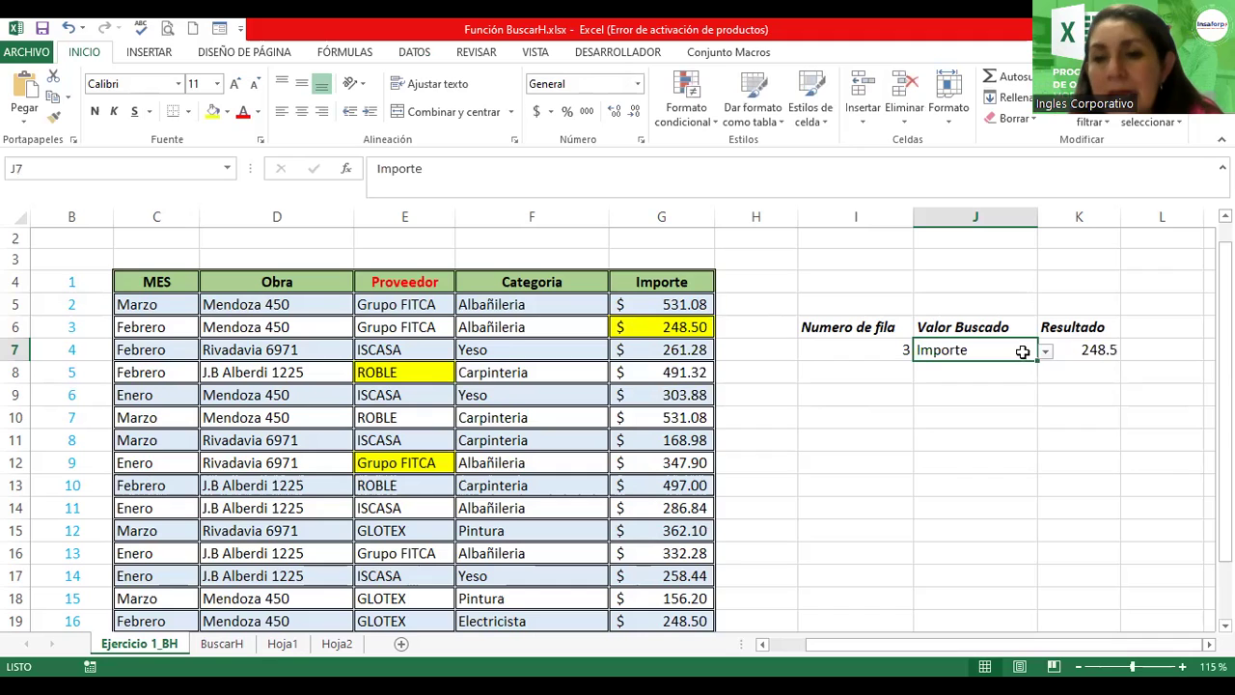
{"action": "left_click", "coordinate": [1046, 353]}
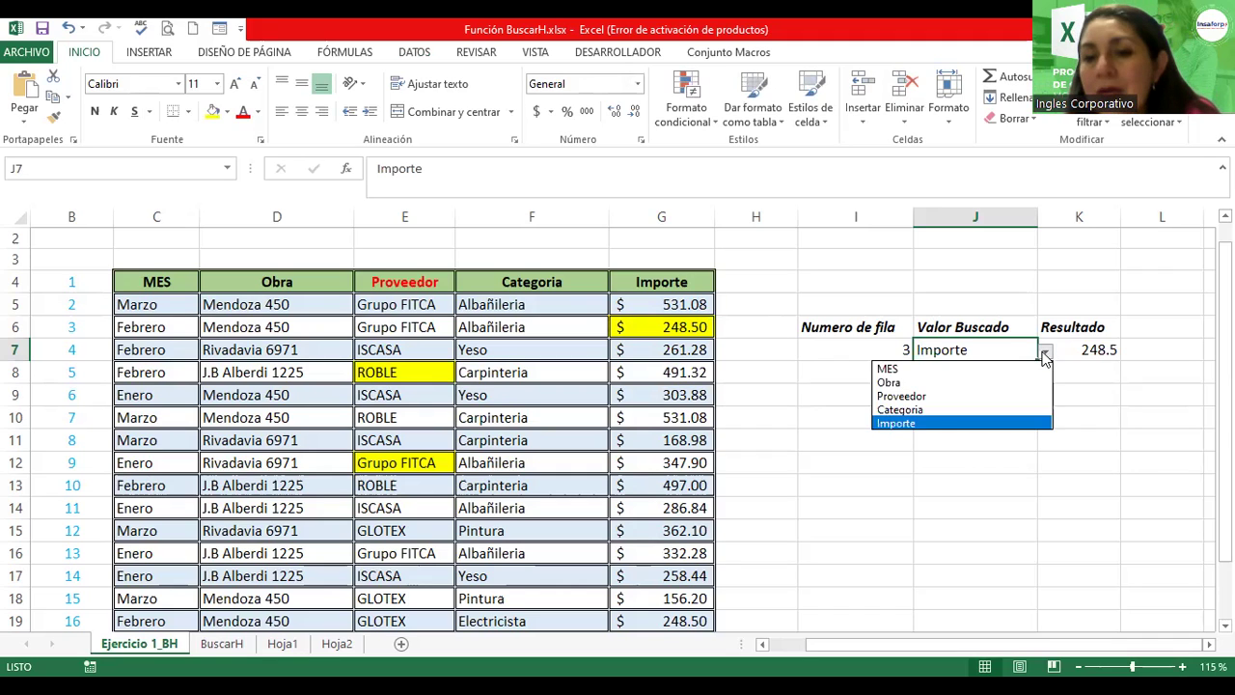
{"action": "left_click", "coordinate": [945, 383]}
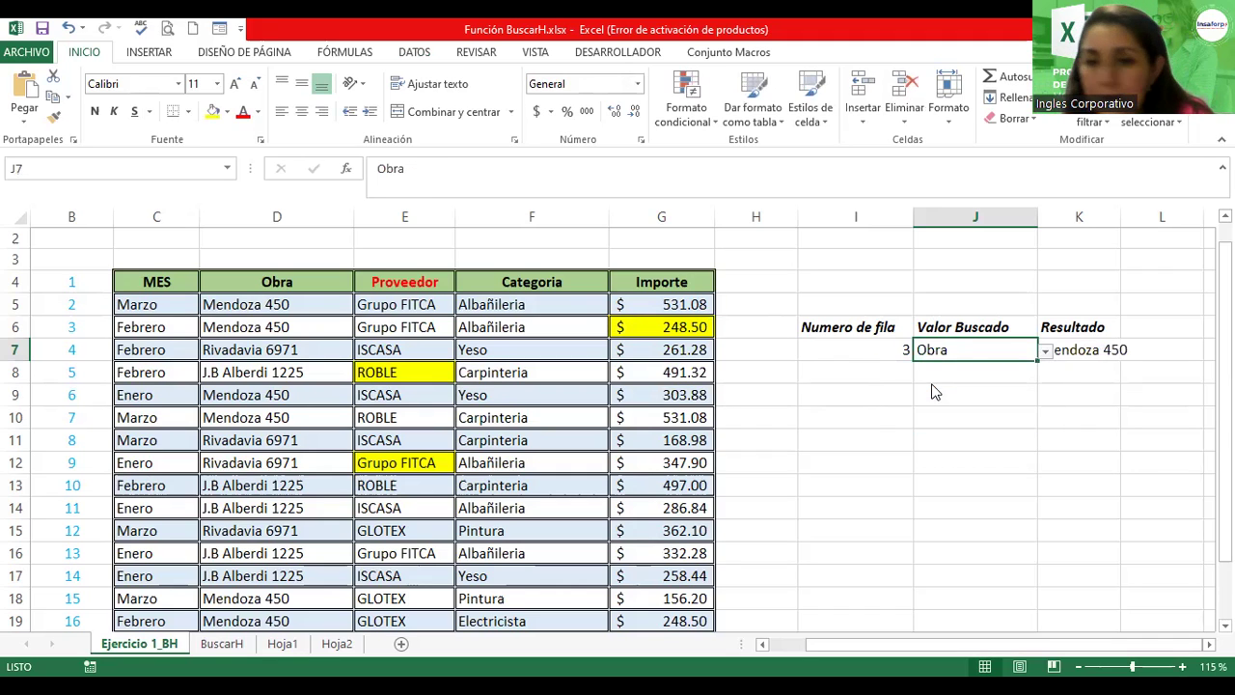
{"action": "left_click", "coordinate": [1045, 353]}
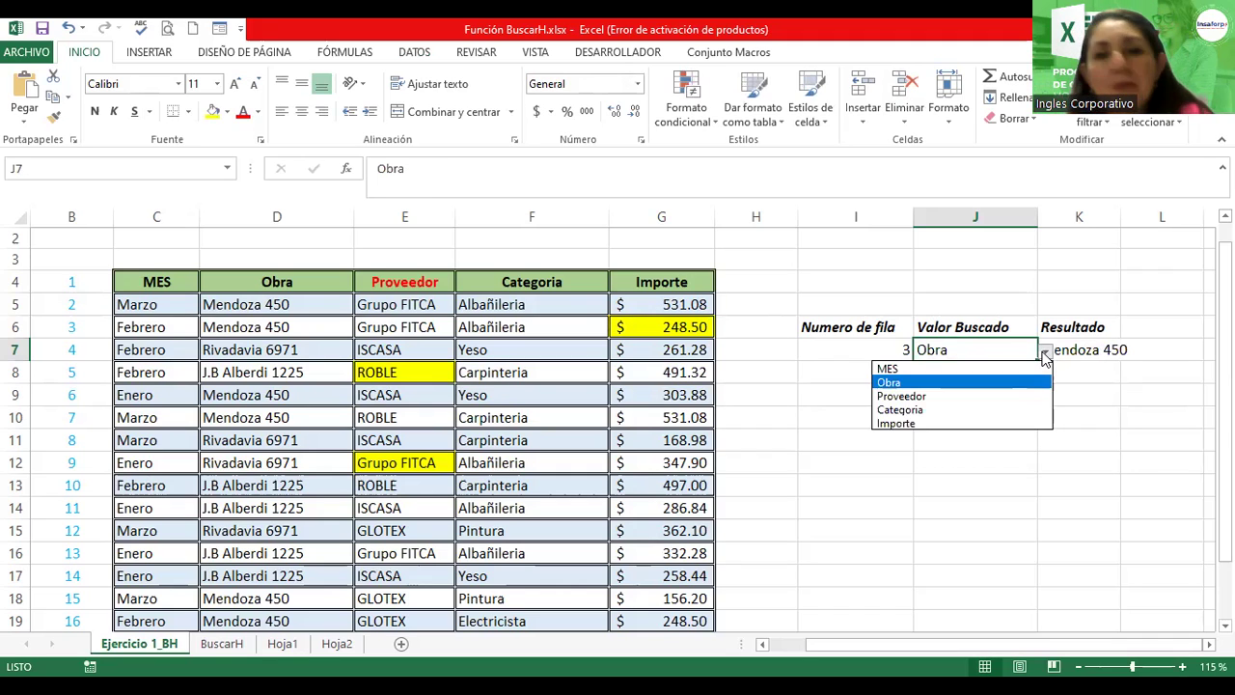
{"action": "left_click", "coordinate": [961, 369]}
{"action": "left_click", "coordinate": [1045, 353]}
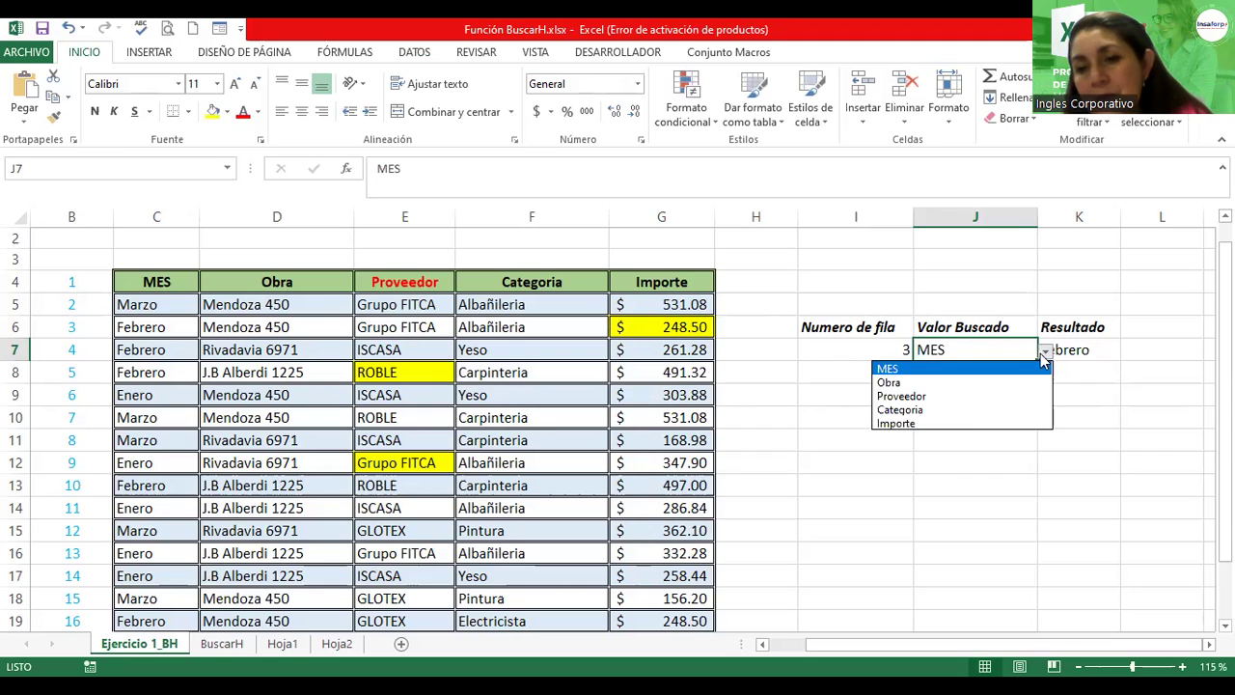
{"action": "left_click", "coordinate": [896, 422]}
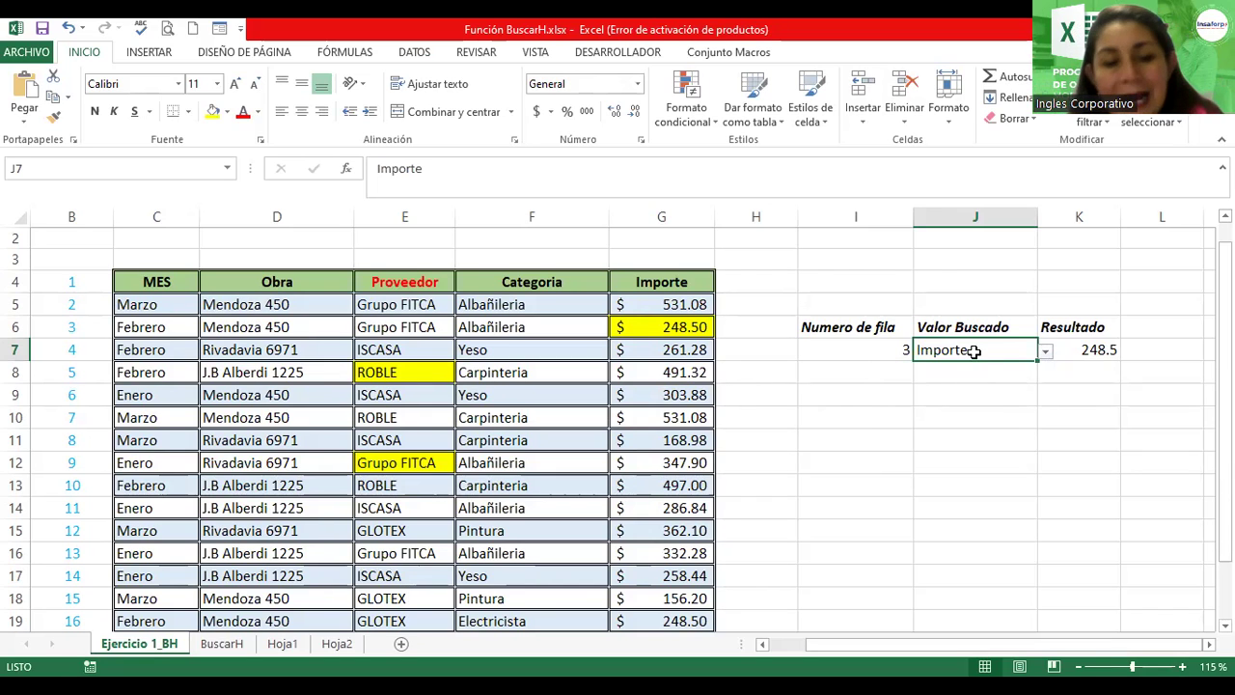
{"action": "type", "text": "Año"}
{"action": "key", "text": "Return"}
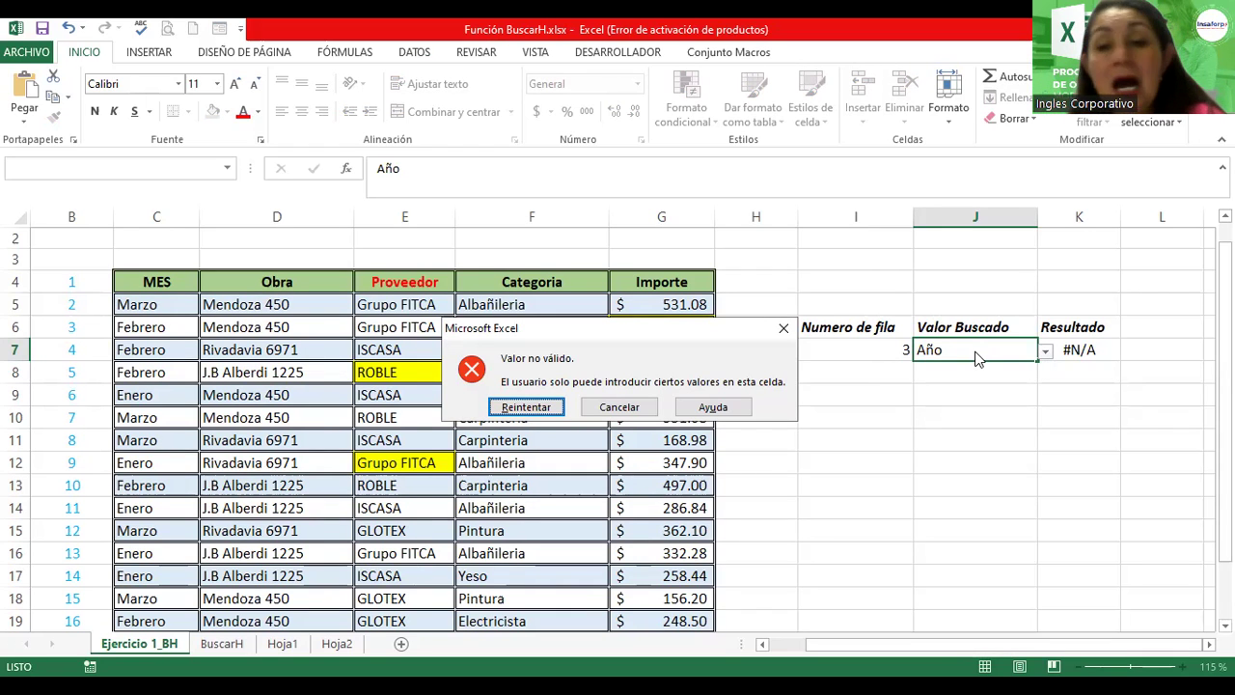
{"action": "key", "text": "Escape"}
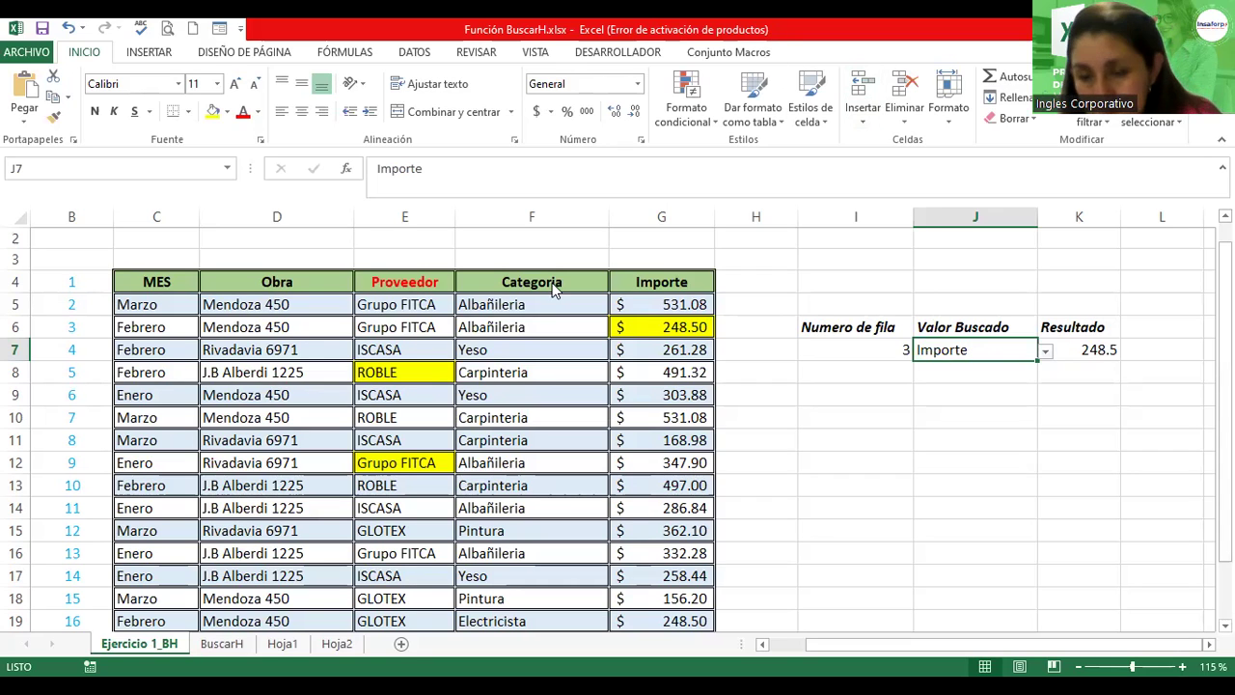
Step: Select empty cell J9 and show the Validación de datos options on the DATOS tab
{"action": "left_click", "coordinate": [936, 389]}
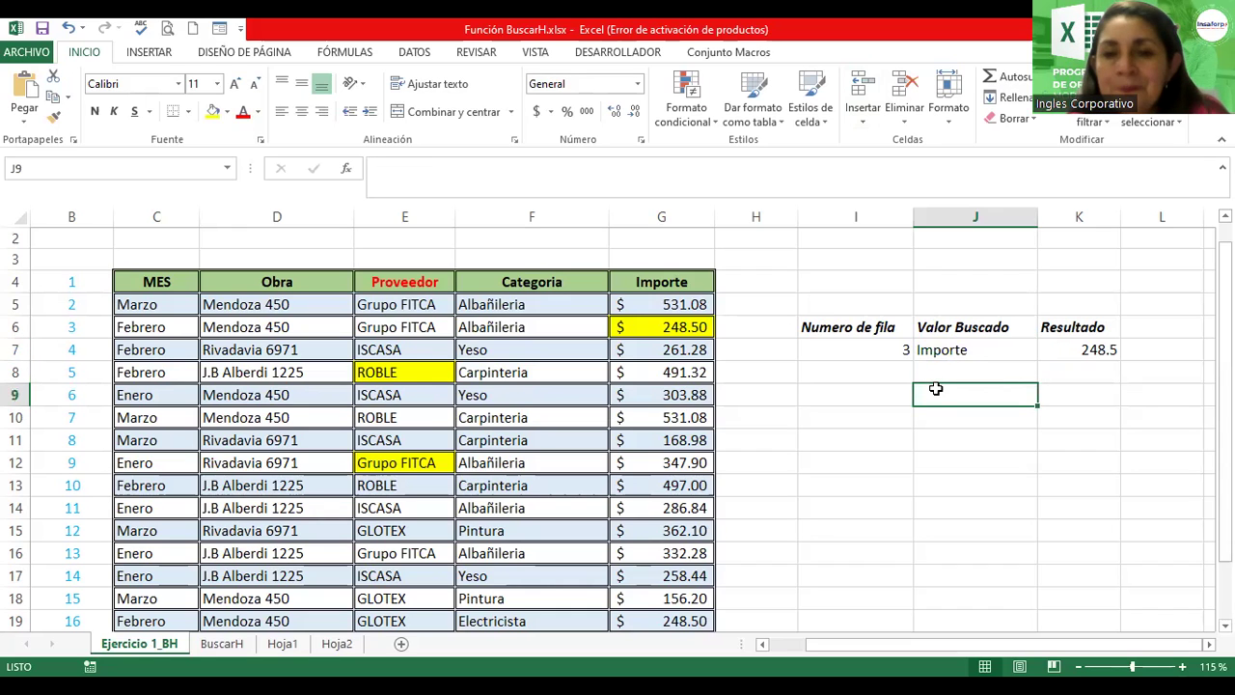
{"action": "left_click", "coordinate": [413, 53]}
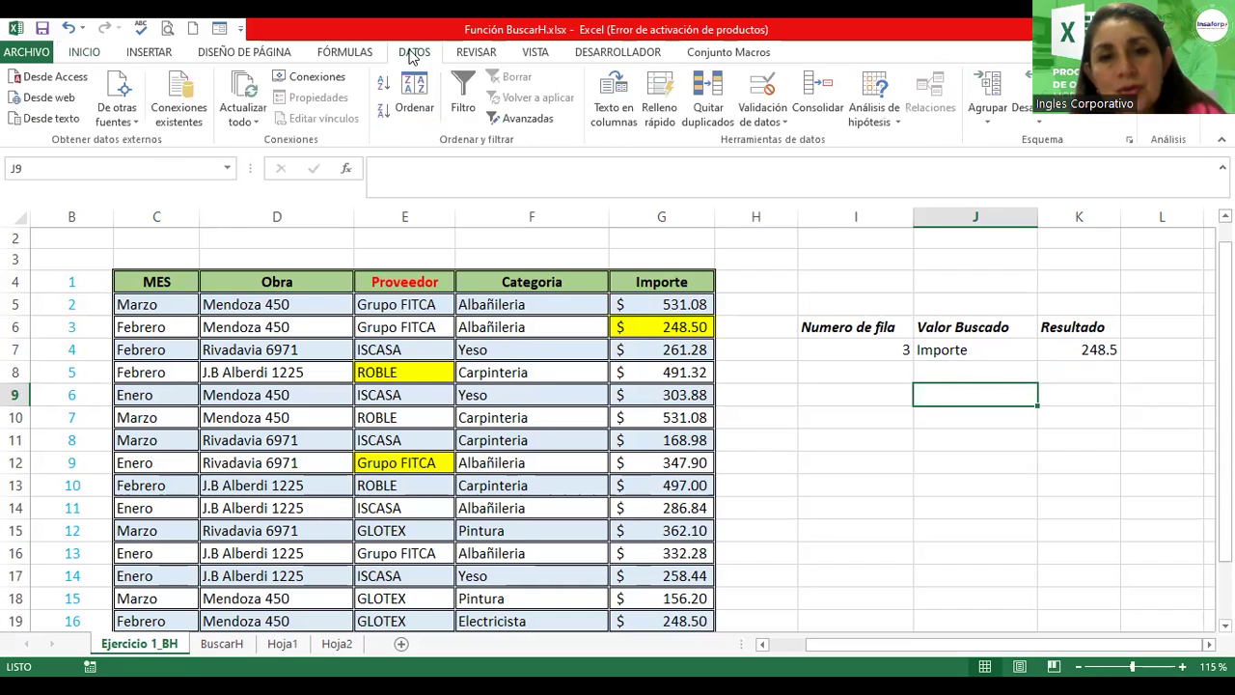
{"action": "left_click", "coordinate": [781, 122]}
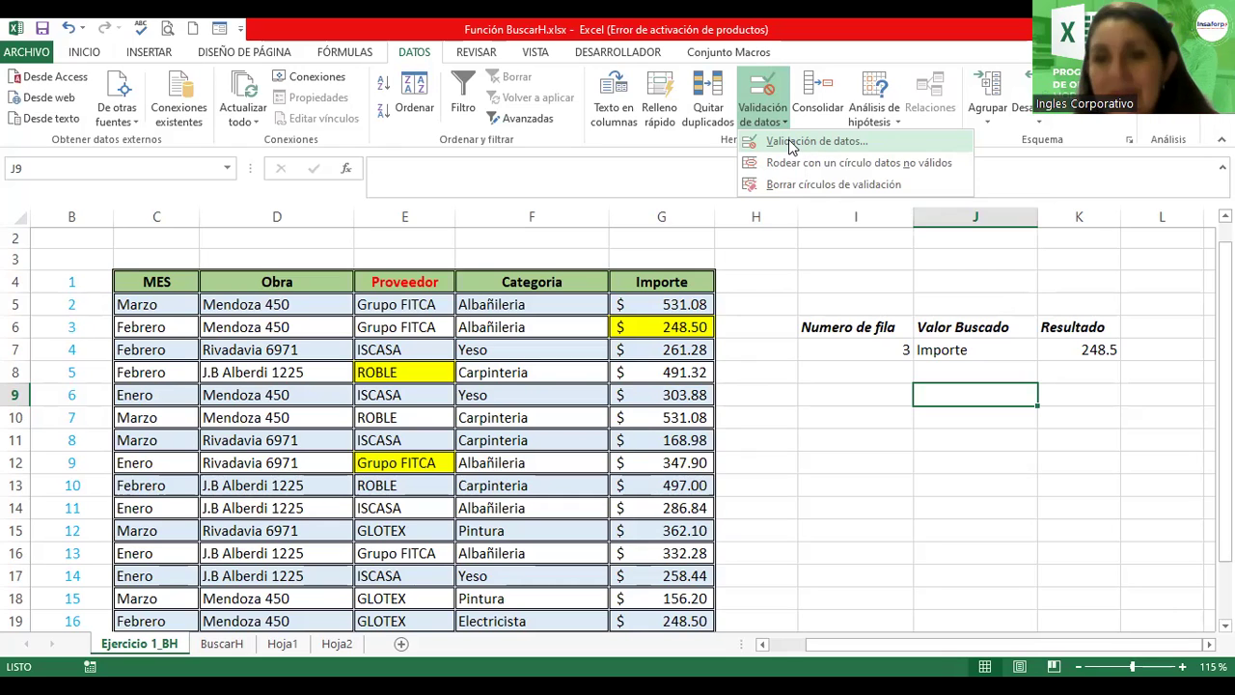
Step: Give J9 a Lista validation rule whose source is the header range =$C$4:$G$4
{"action": "left_click", "coordinate": [790, 145]}
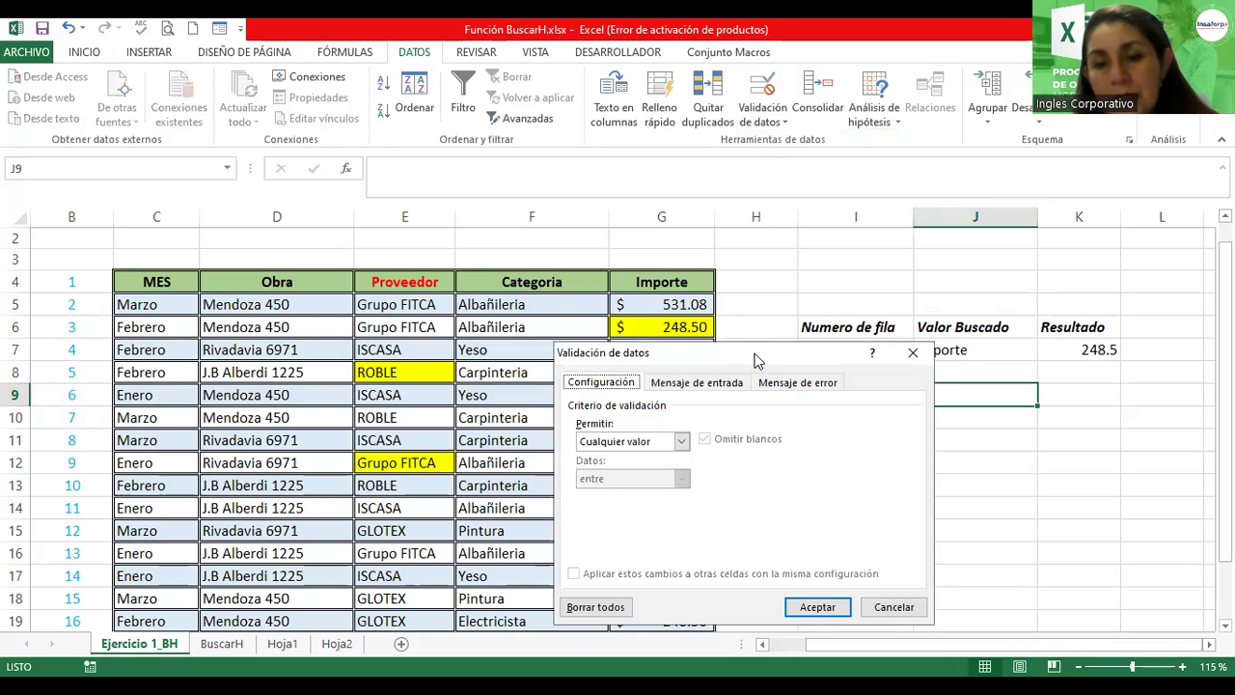
{"action": "left_click_drag", "start_coordinate": [757, 360], "coordinate": [680, 83]}
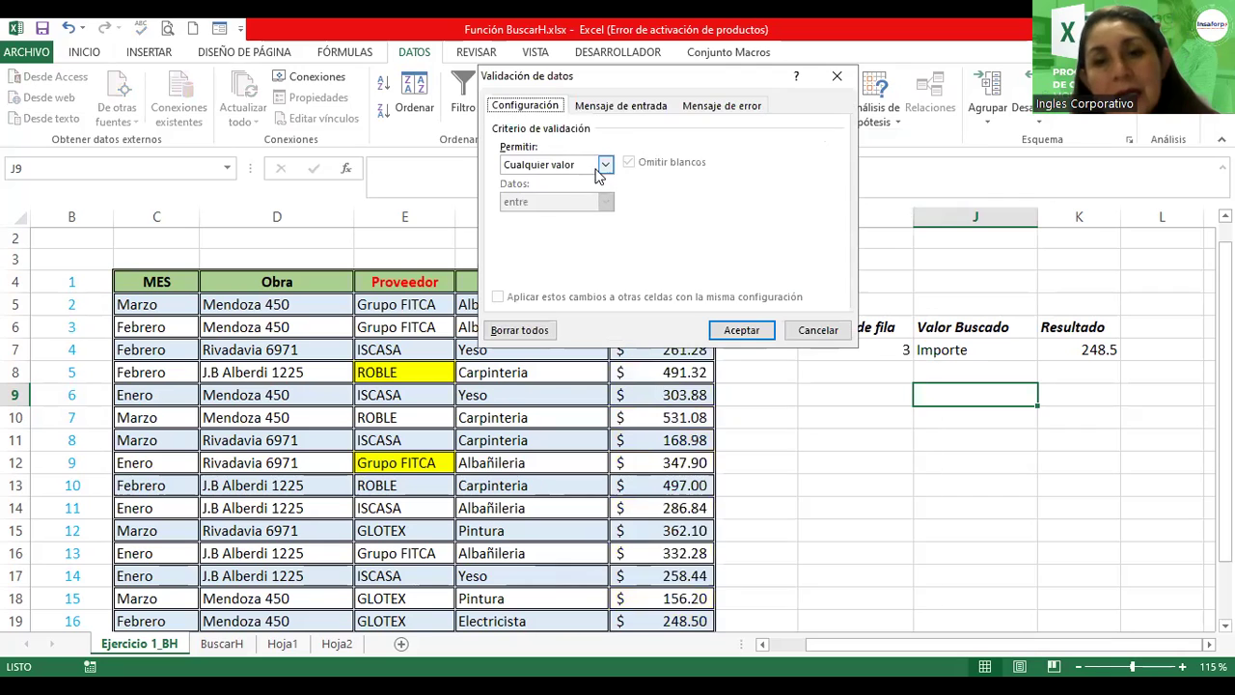
{"action": "left_click", "coordinate": [605, 166]}
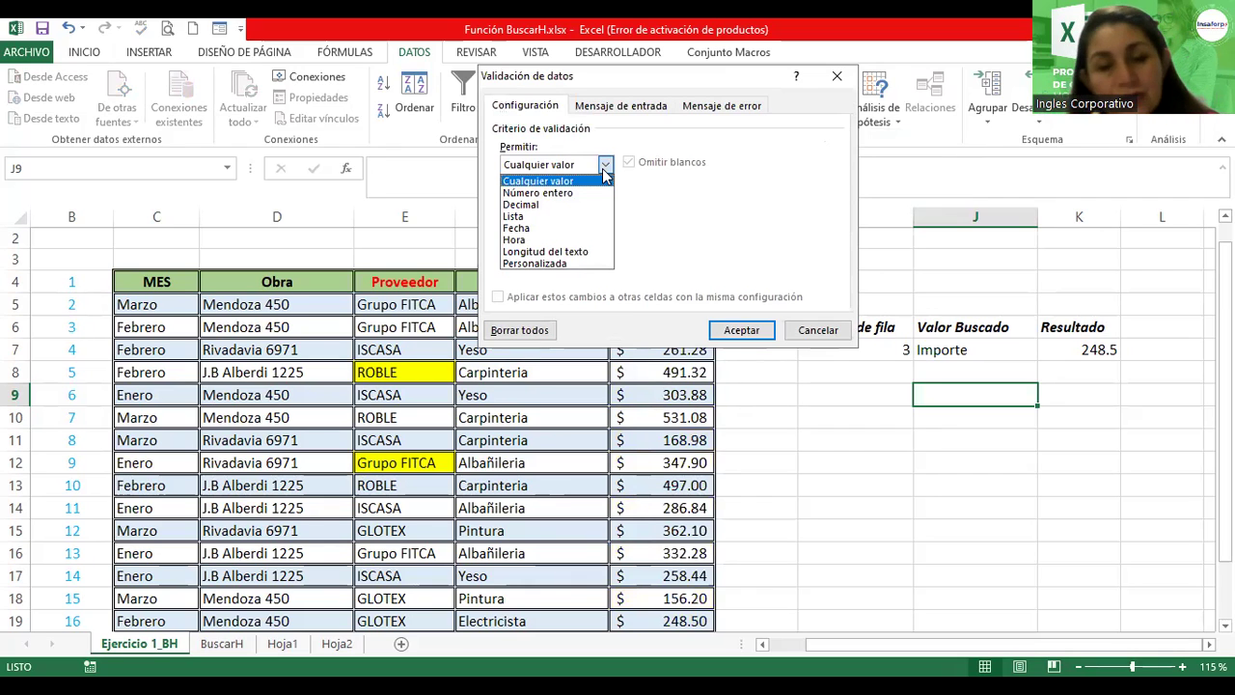
{"action": "left_click", "coordinate": [517, 217]}
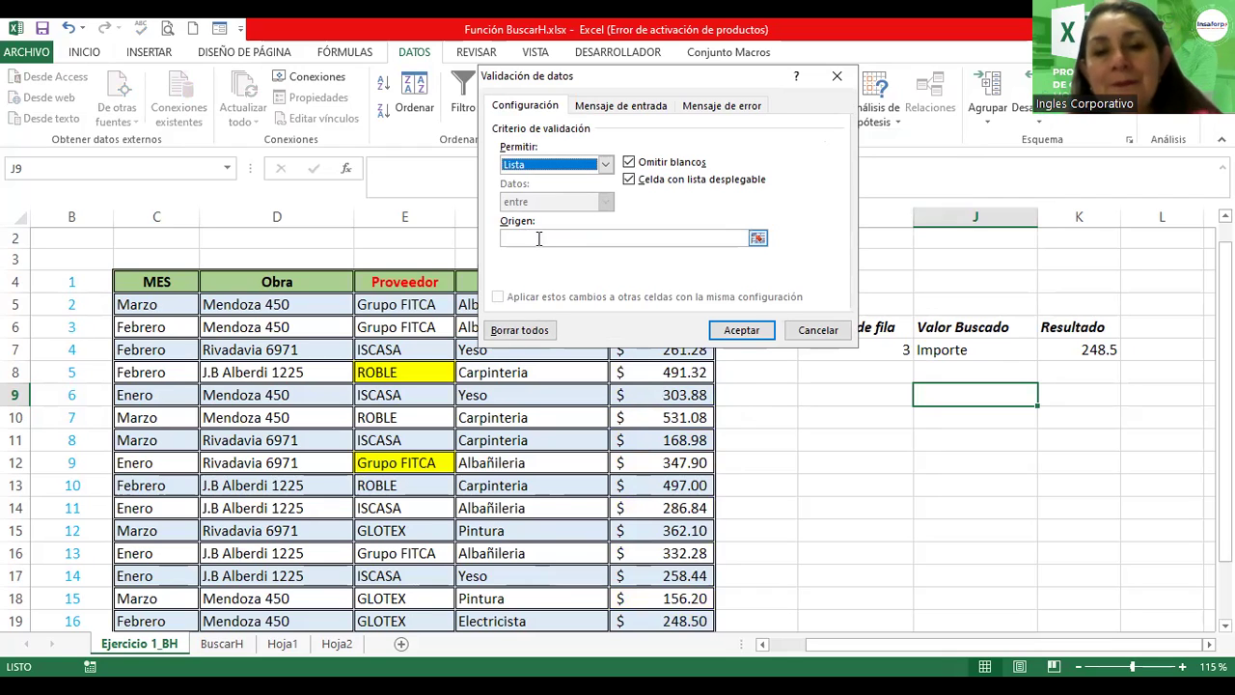
{"action": "left_click", "coordinate": [551, 236]}
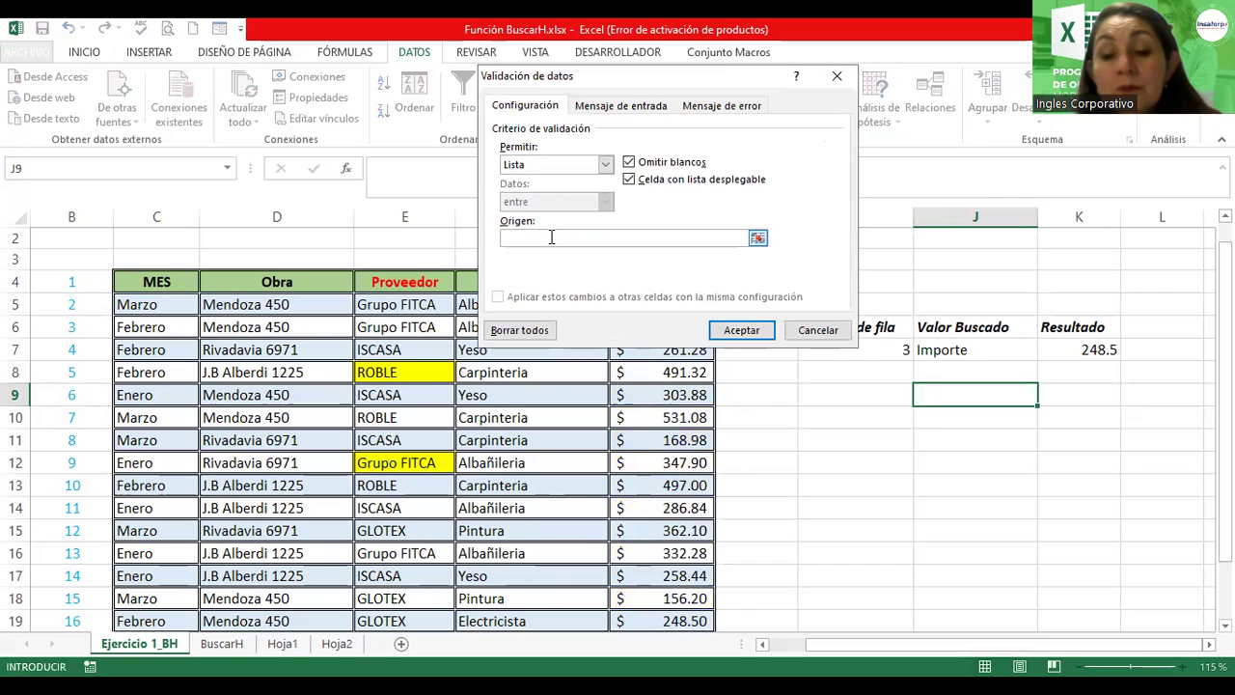
{"action": "type", "text": "="}
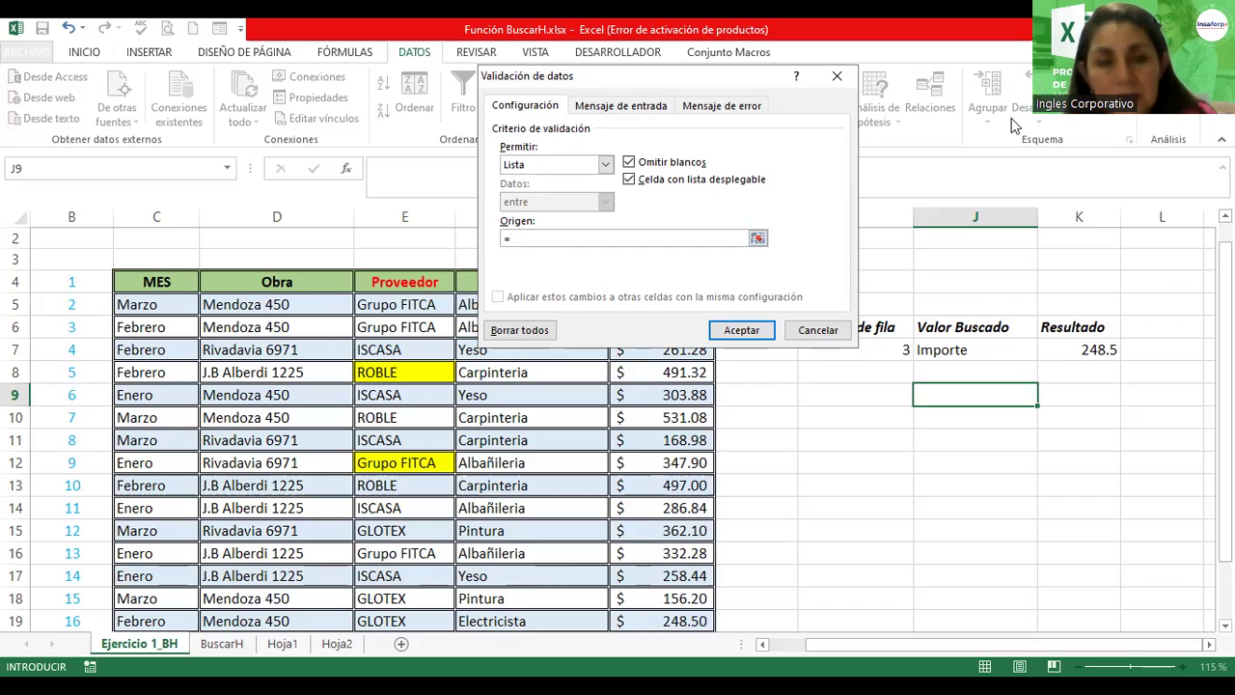
{"action": "left_click_drag", "start_coordinate": [623, 76], "coordinate": [890, 120]}
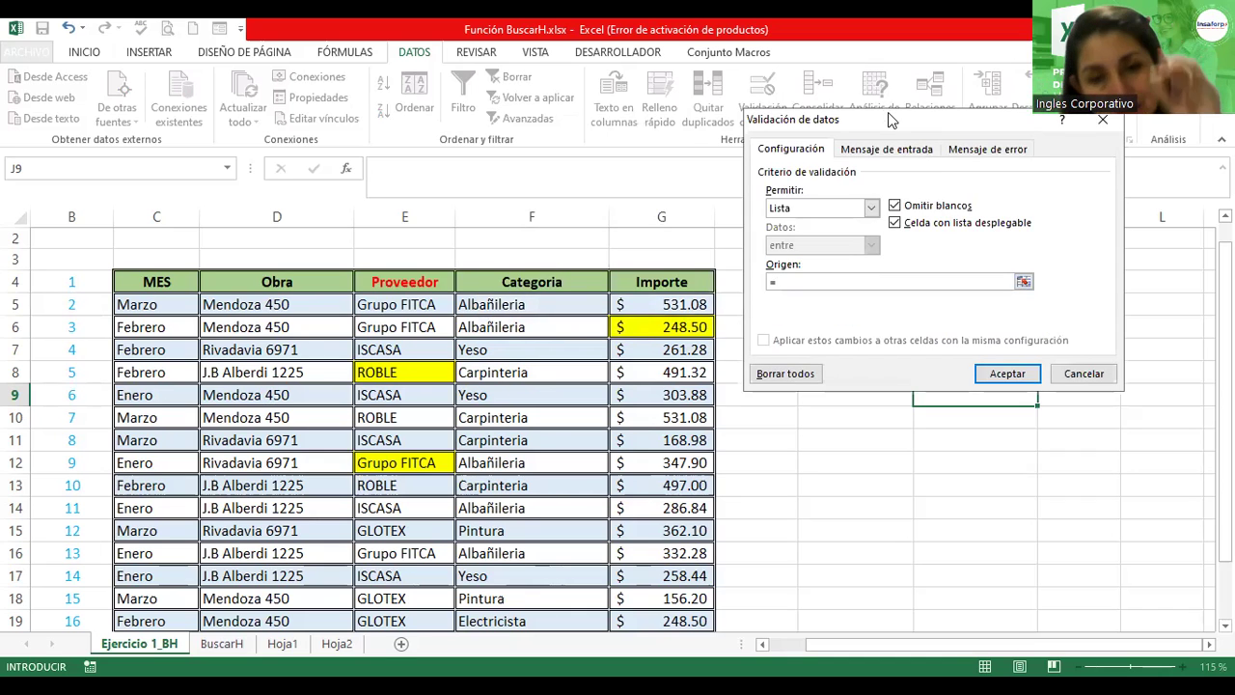
{"action": "left_click", "coordinate": [138, 279]}
{"action": "left_click_drag", "start_coordinate": [538, 278], "coordinate": [632, 276]}
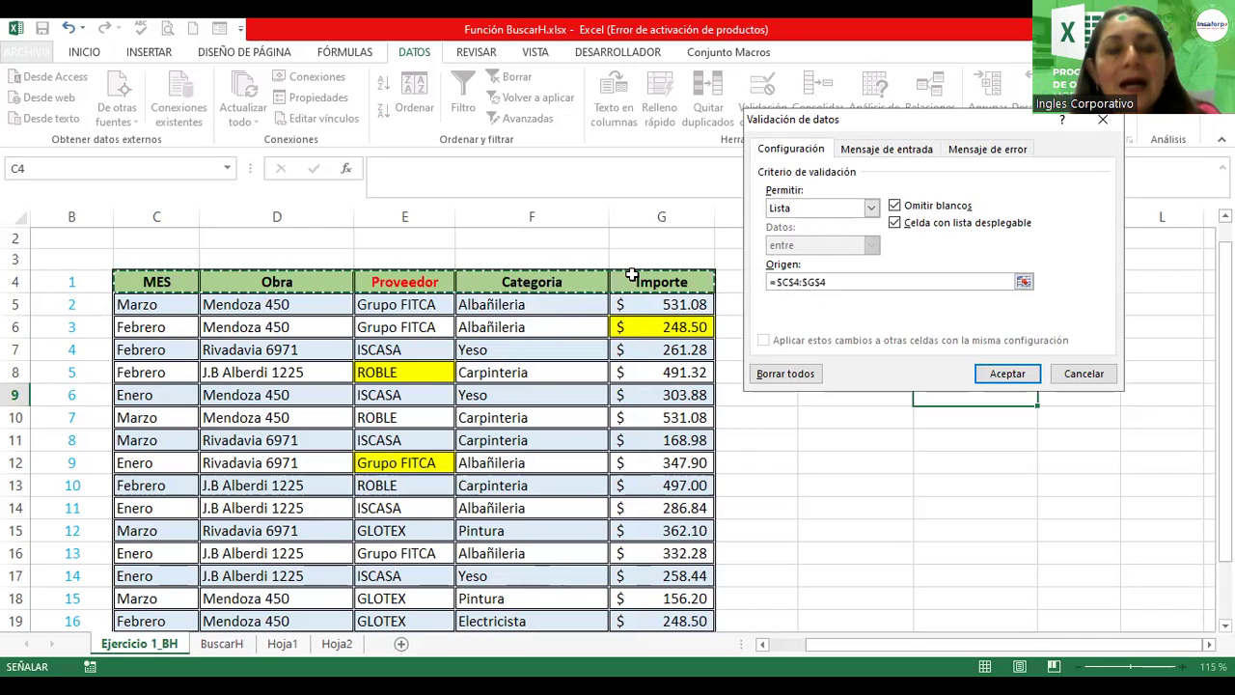
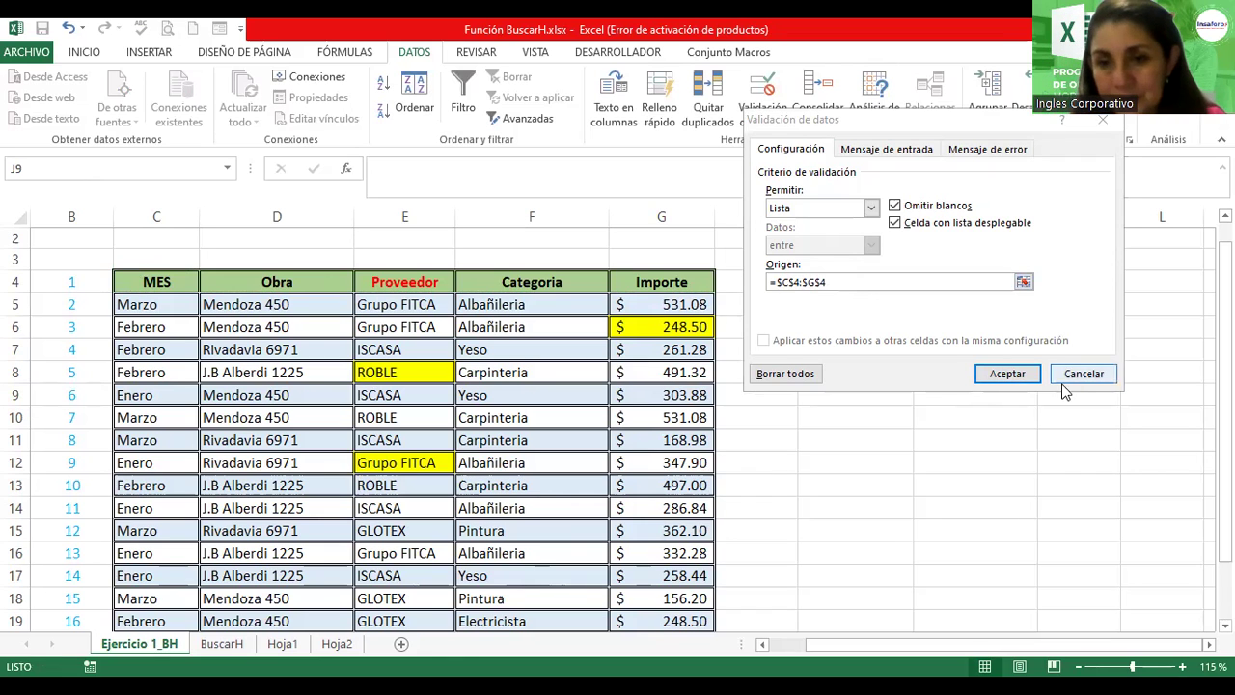
Step: Review the message tabs, then confirm J9's List validation sourced from =$C$4:$G$4
{"action": "left_click", "coordinate": [867, 152]}
{"action": "left_click", "coordinate": [1009, 150]}
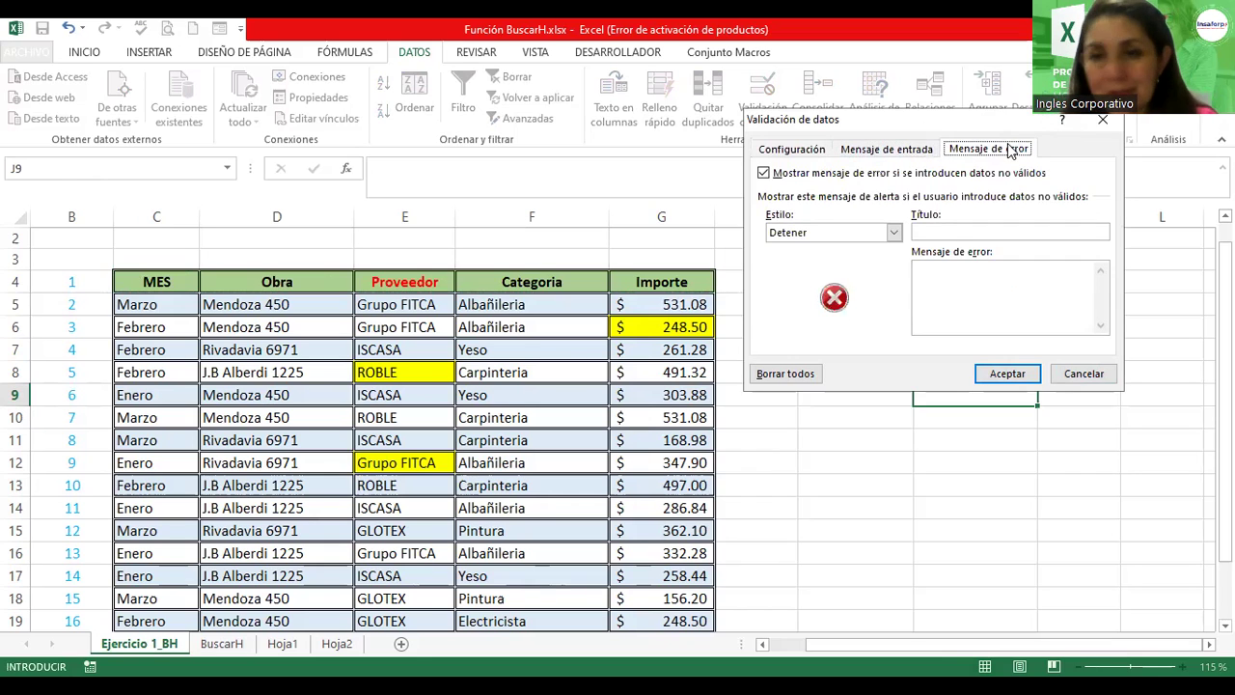
{"action": "left_click", "coordinate": [913, 152]}
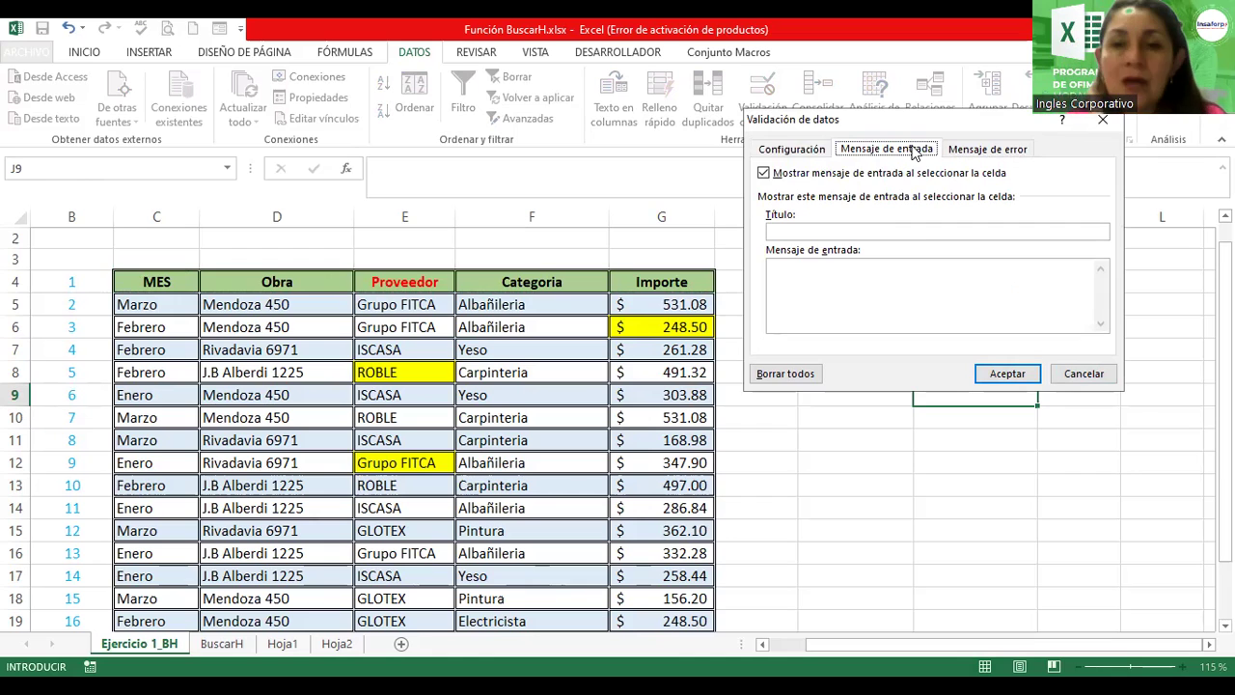
{"action": "left_click", "coordinate": [813, 155]}
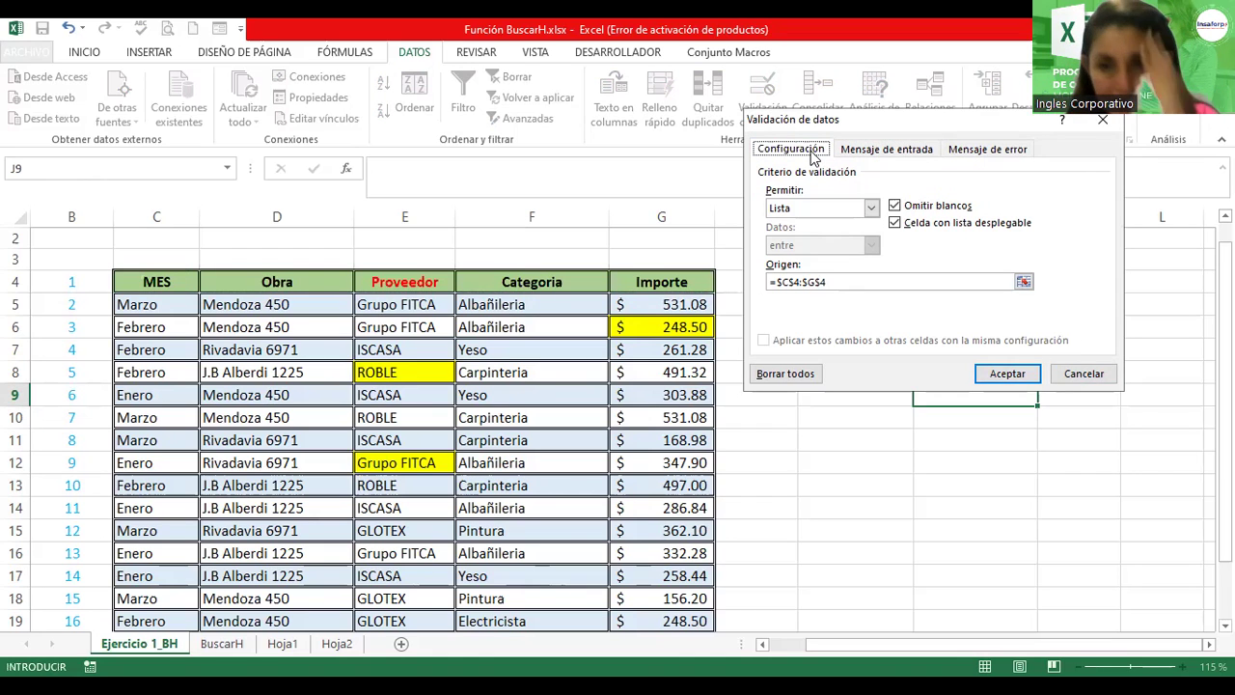
{"action": "left_click", "coordinate": [999, 382]}
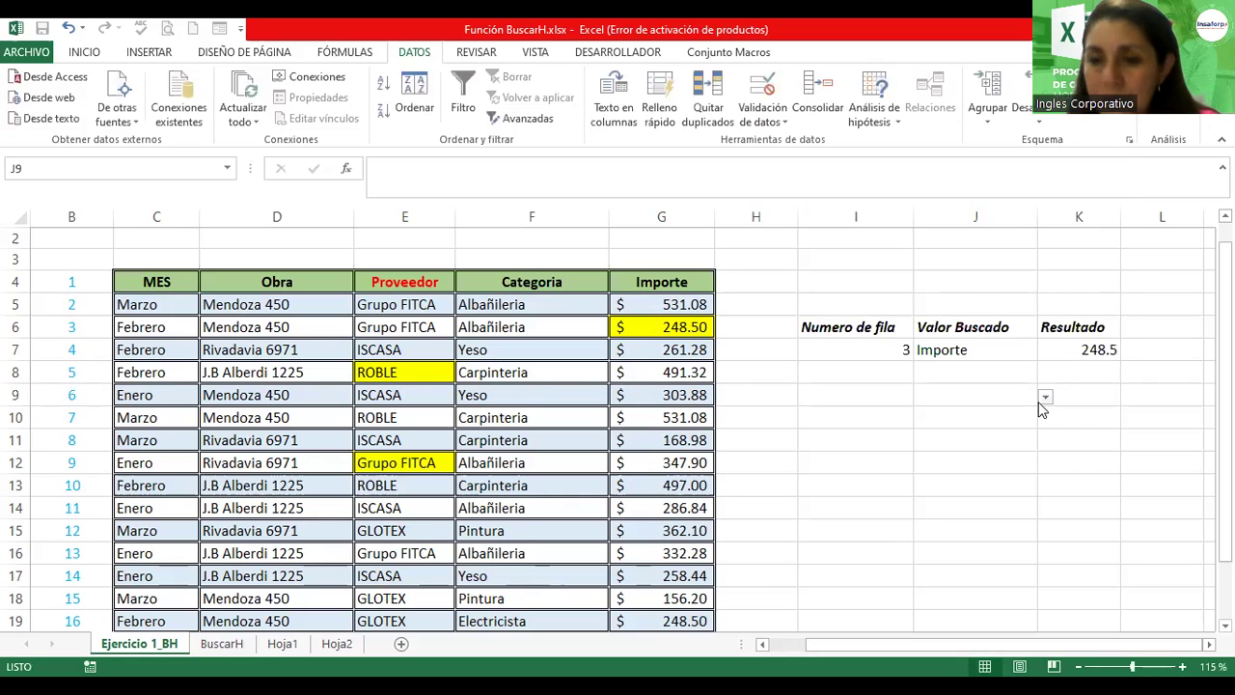
Step: Fill J9 yellow with a thick box border and check its header dropdown choices
{"action": "left_click", "coordinate": [1006, 395]}
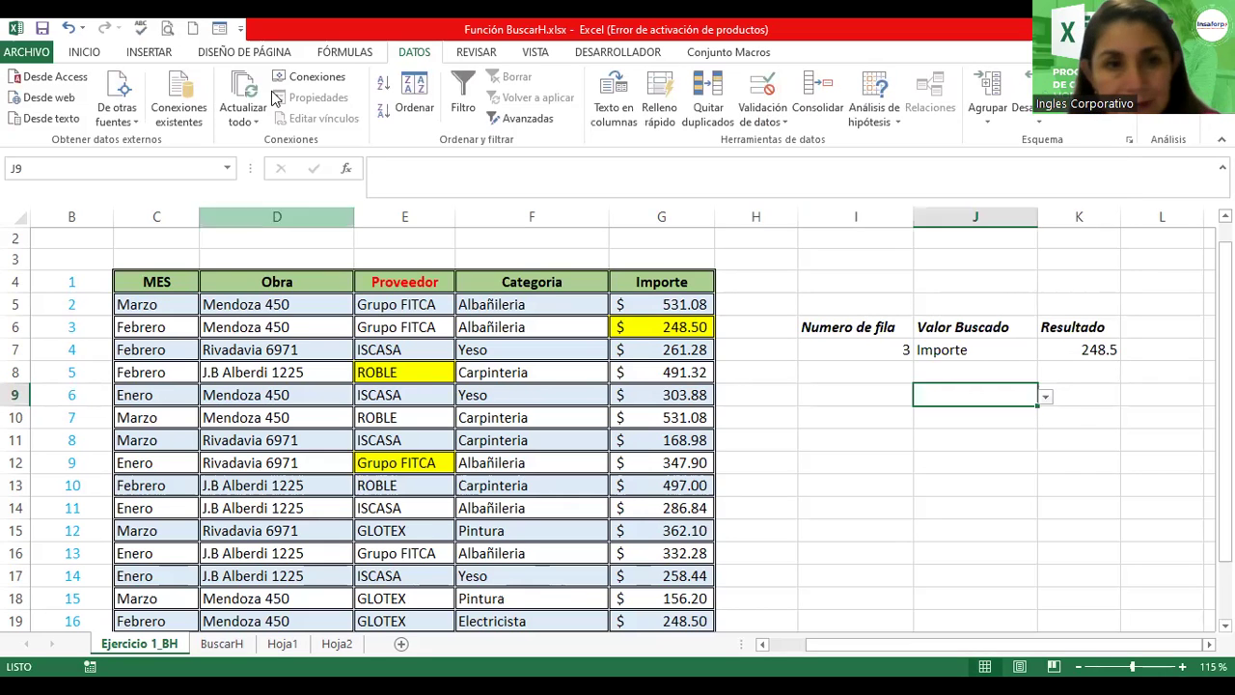
{"action": "left_click", "coordinate": [84, 53]}
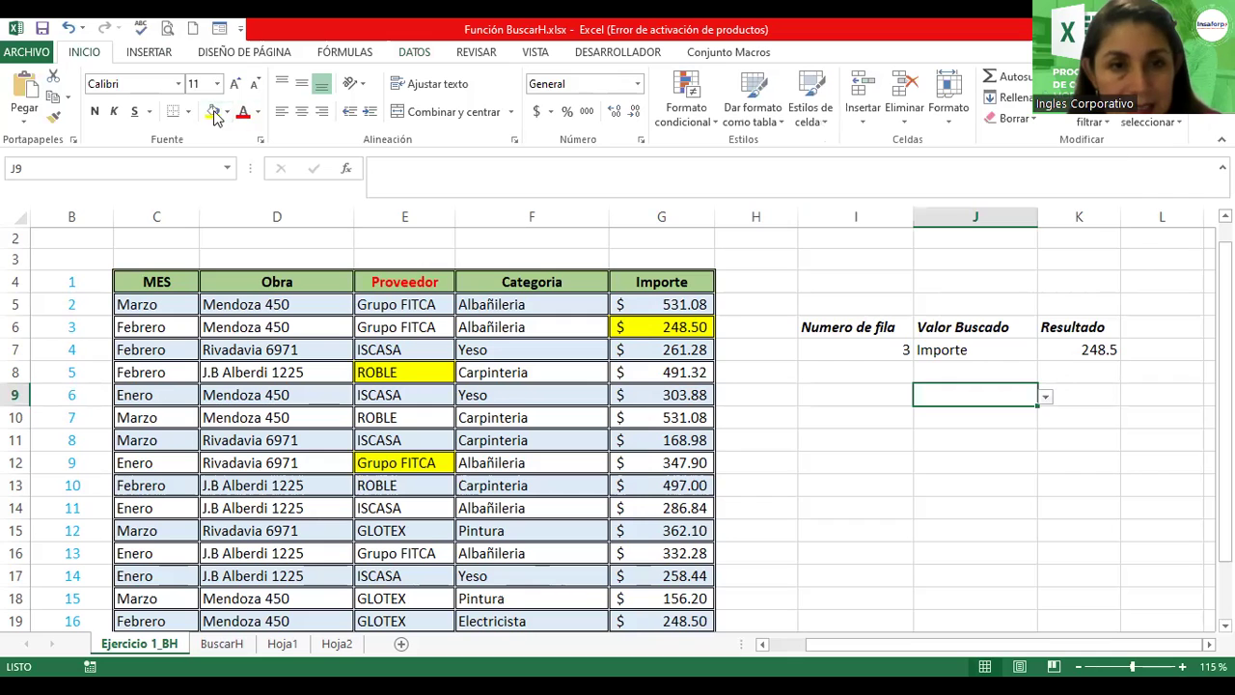
{"action": "left_click", "coordinate": [210, 111]}
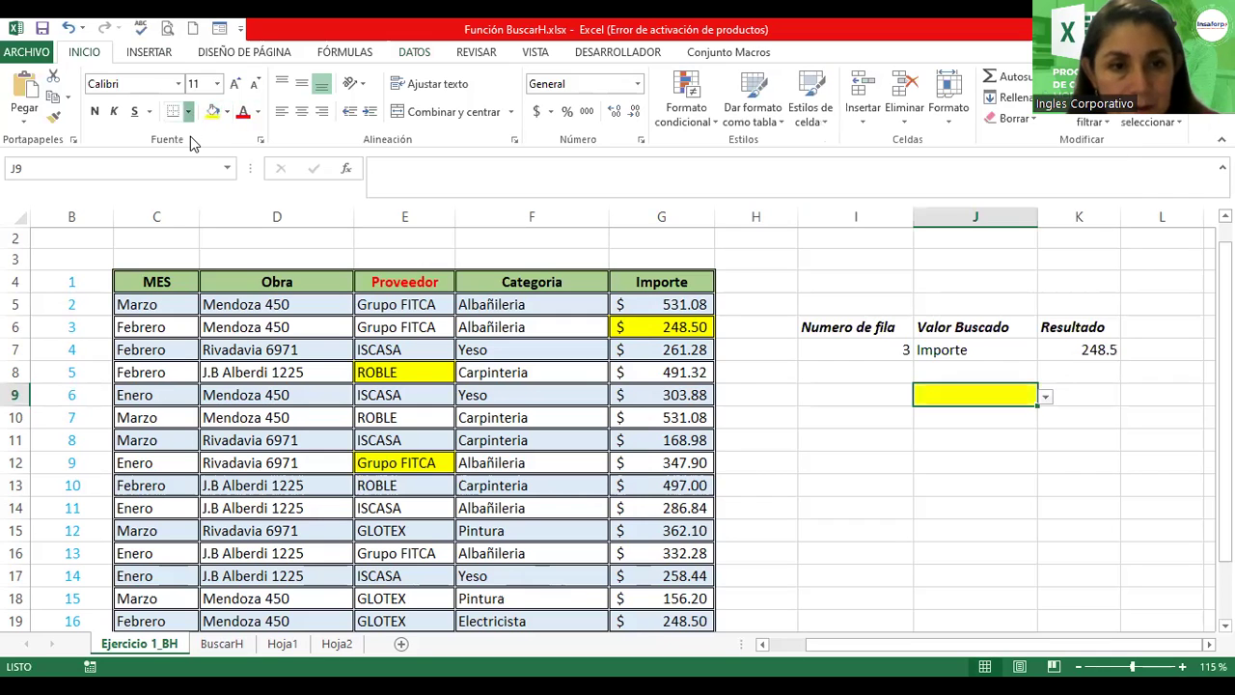
{"action": "left_click", "coordinate": [188, 111]}
{"action": "left_click", "coordinate": [190, 310]}
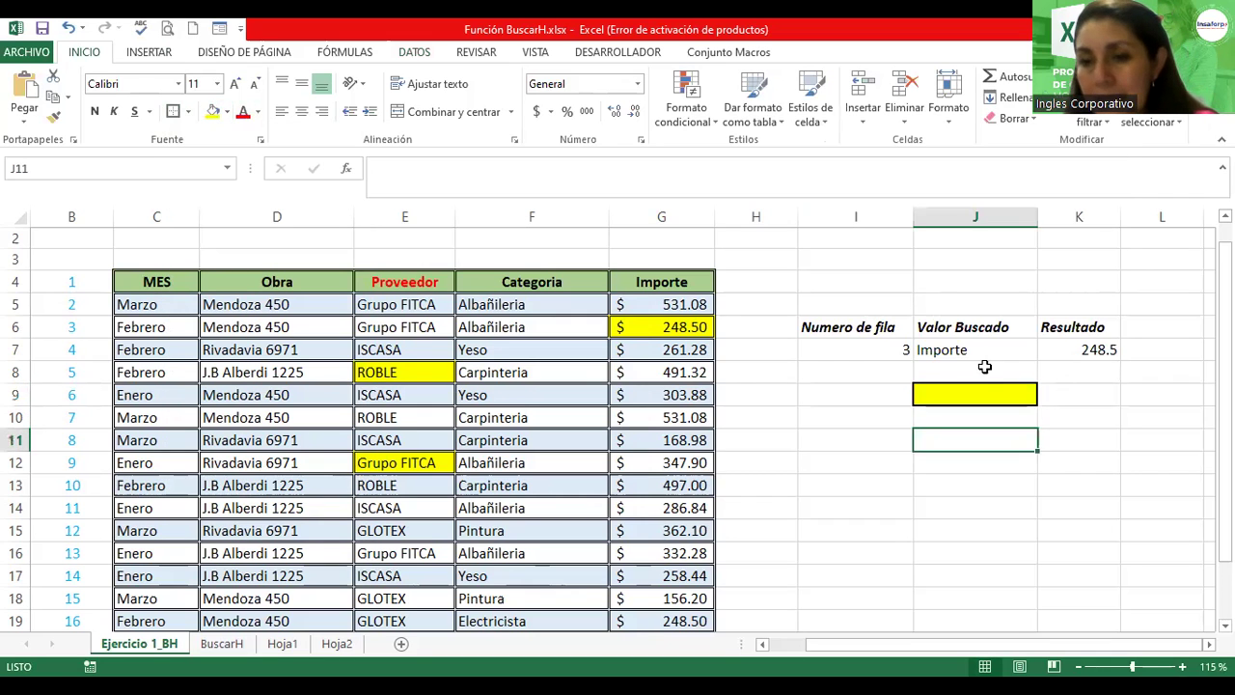
{"action": "left_click", "coordinate": [1045, 398]}
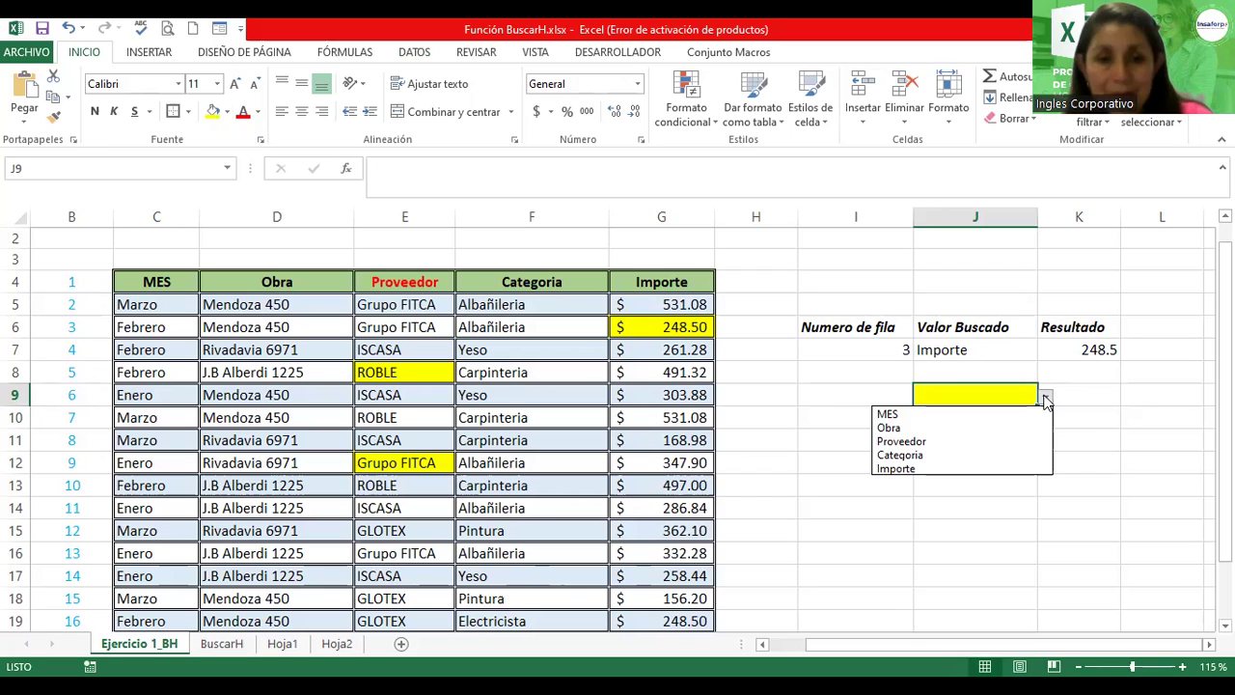
Step: Set J7's Valor Buscado to Proveedor, then MES, so K7 shows Febrero
{"action": "key", "text": "Escape"}
{"action": "left_click", "coordinate": [986, 350]}
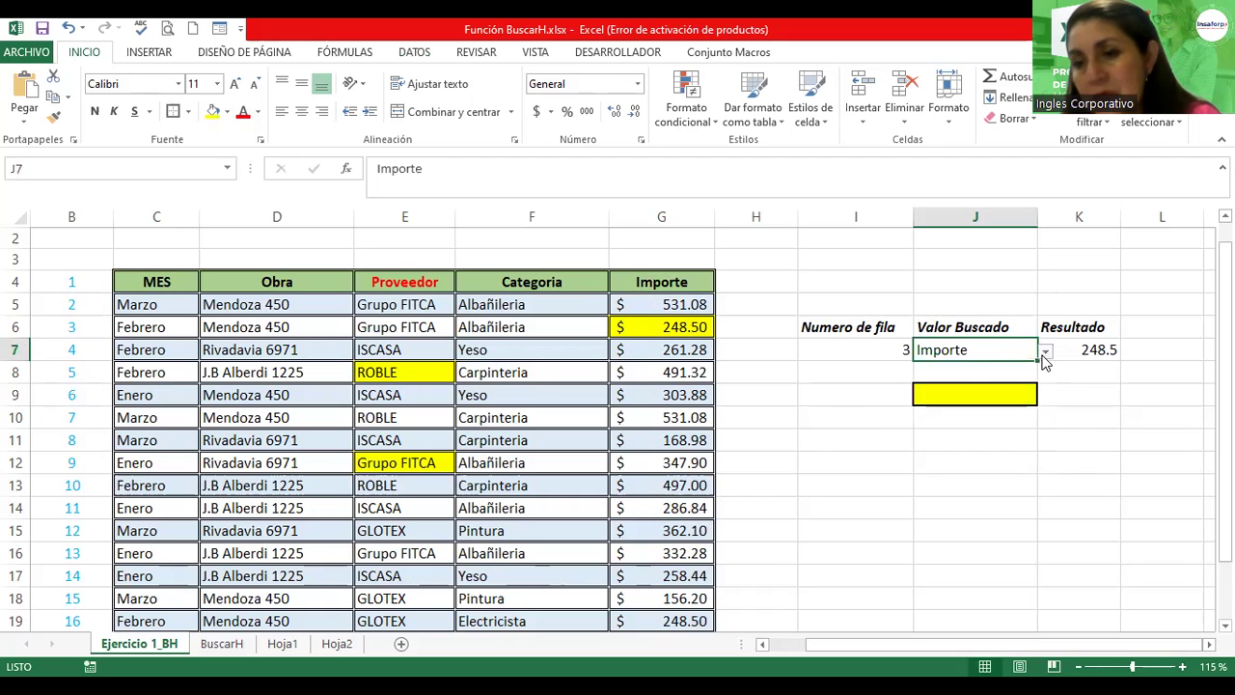
{"action": "left_click", "coordinate": [1045, 351]}
{"action": "left_click", "coordinate": [929, 397]}
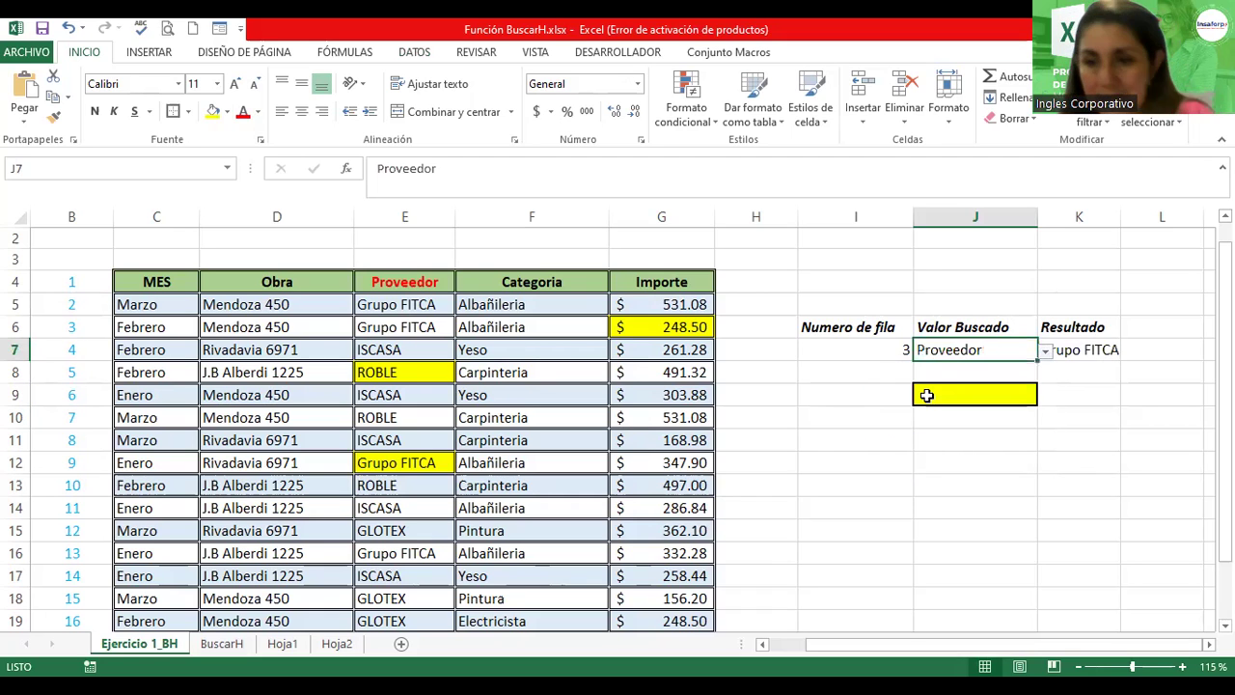
{"action": "left_click", "coordinate": [1046, 350]}
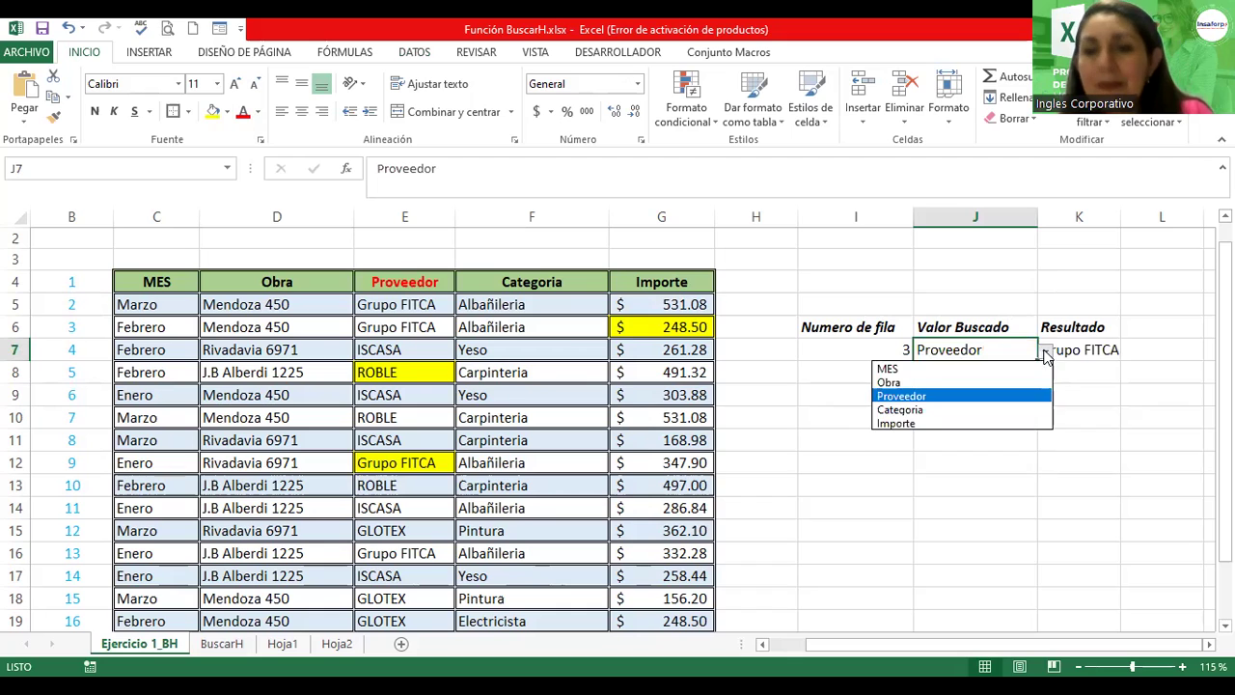
{"action": "left_click", "coordinate": [923, 369]}
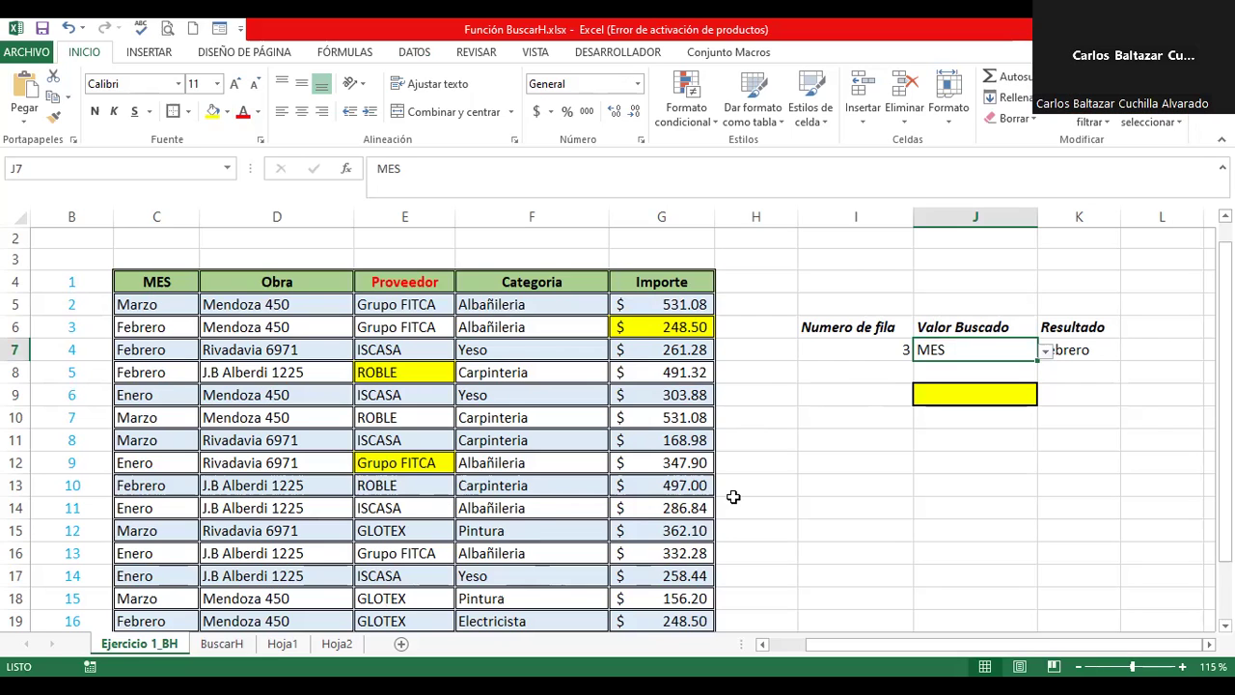
{"action": "left_click", "coordinate": [840, 394]}
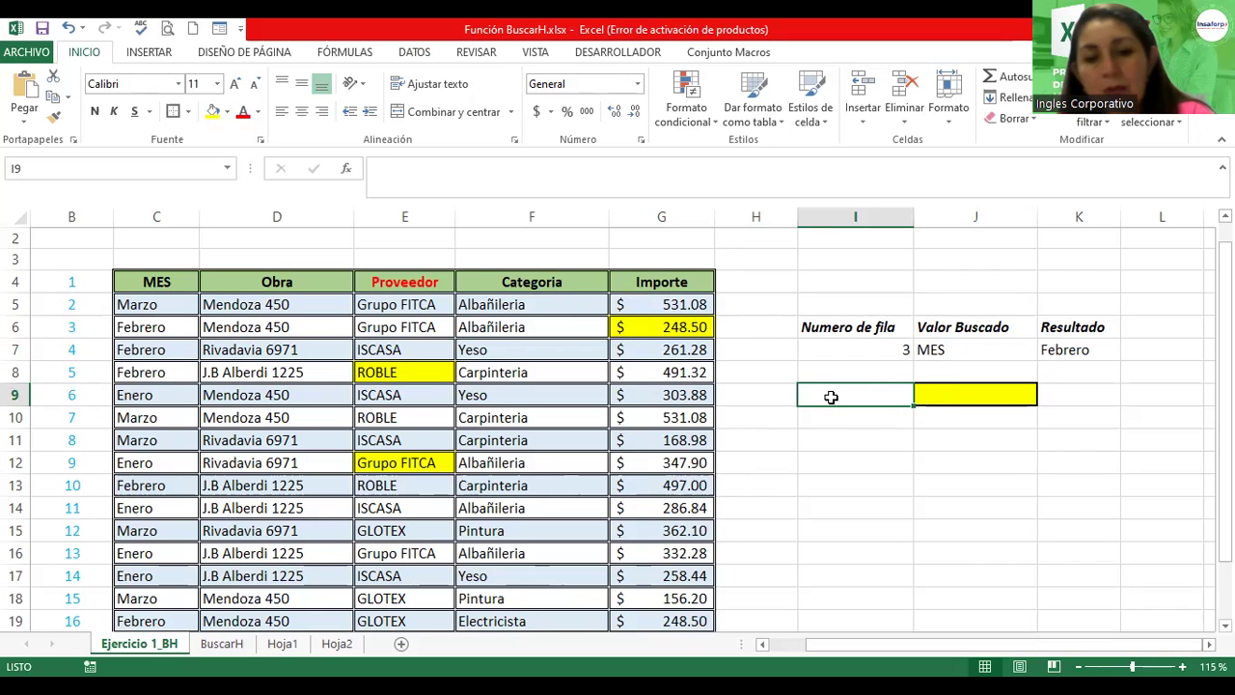
Step: Enter row number 9 in I9 and pick MES as J9's searched value
{"action": "type", "text": "9"}
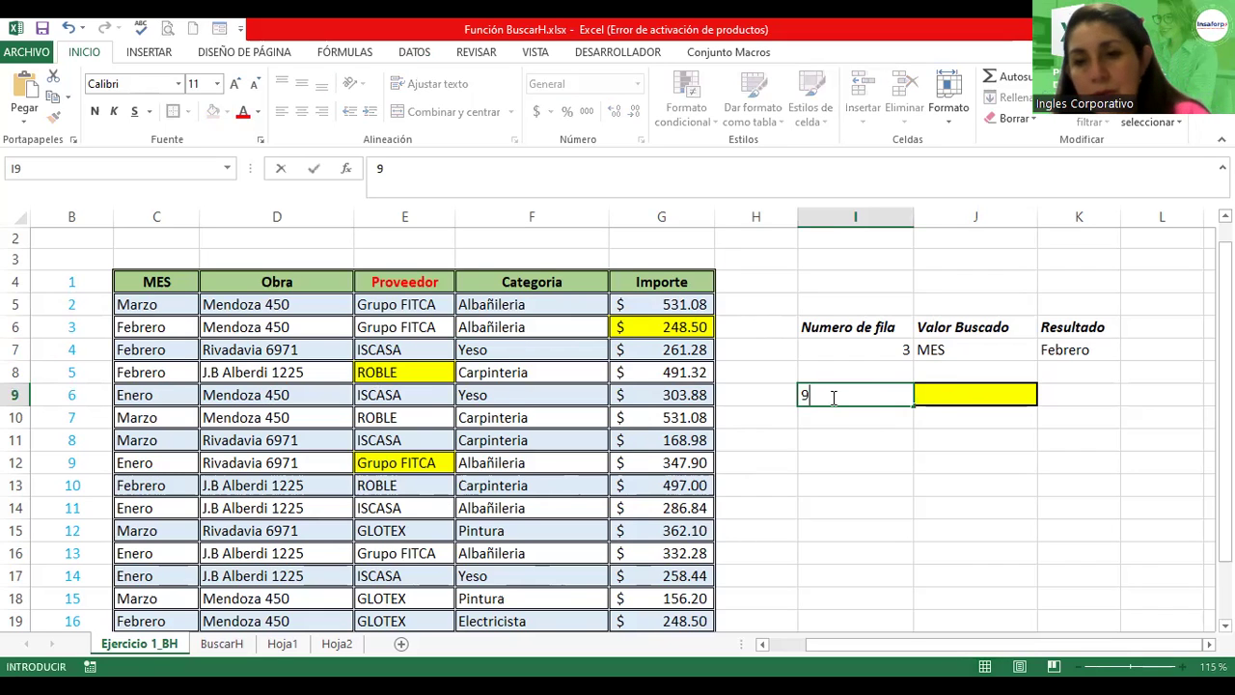
{"action": "left_click", "coordinate": [968, 395]}
{"action": "left_click", "coordinate": [1046, 399]}
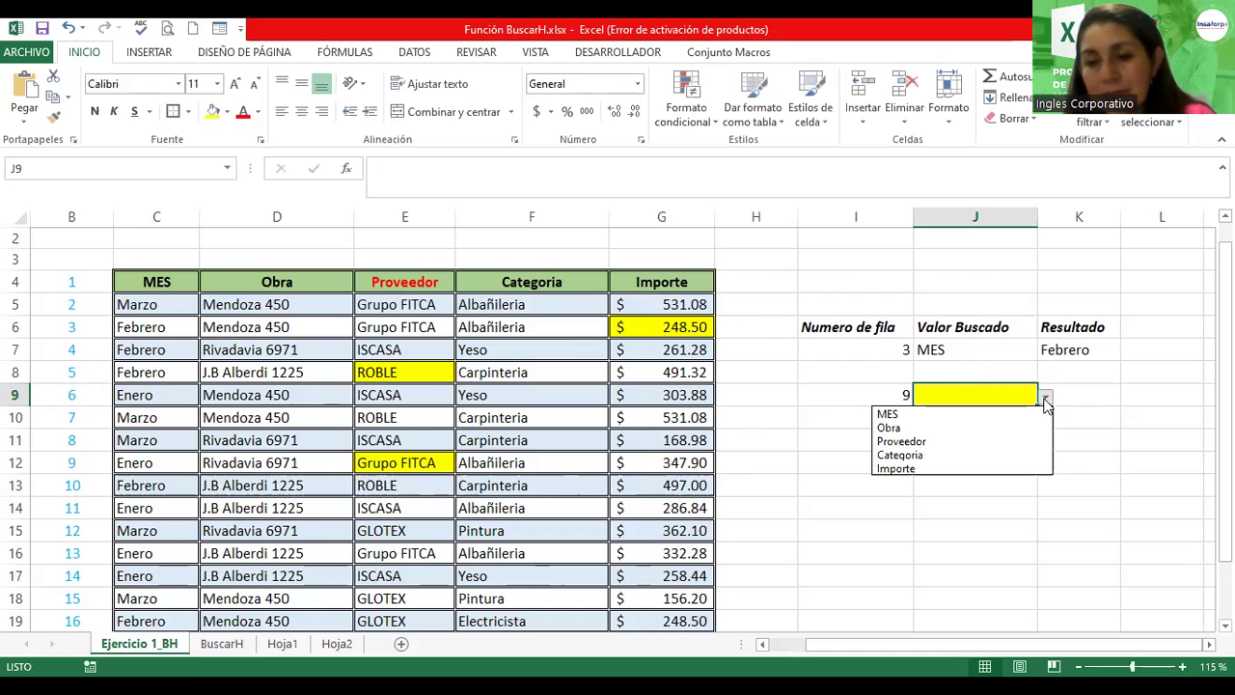
{"action": "left_click", "coordinate": [889, 415]}
Step: Start a =buscarh( formula in K9, then cancel it unfinished
{"action": "left_click", "coordinate": [1085, 389]}
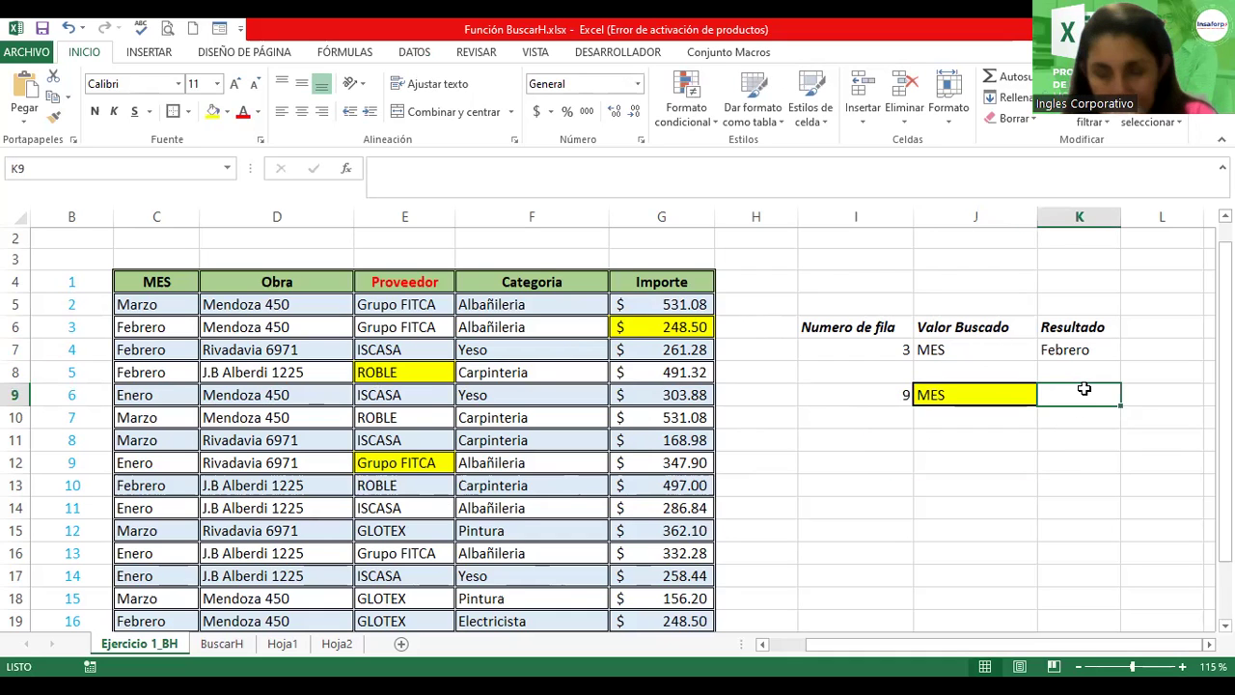
{"action": "type", "text": "="}
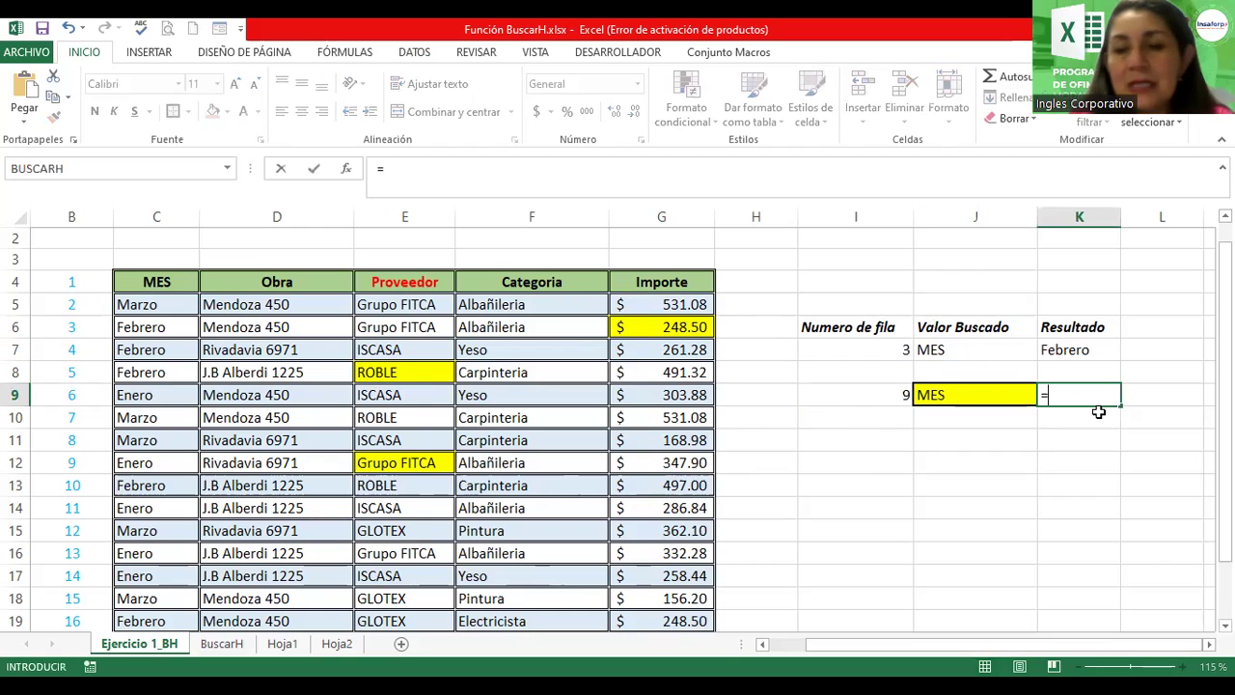
{"action": "type", "text": "b"}
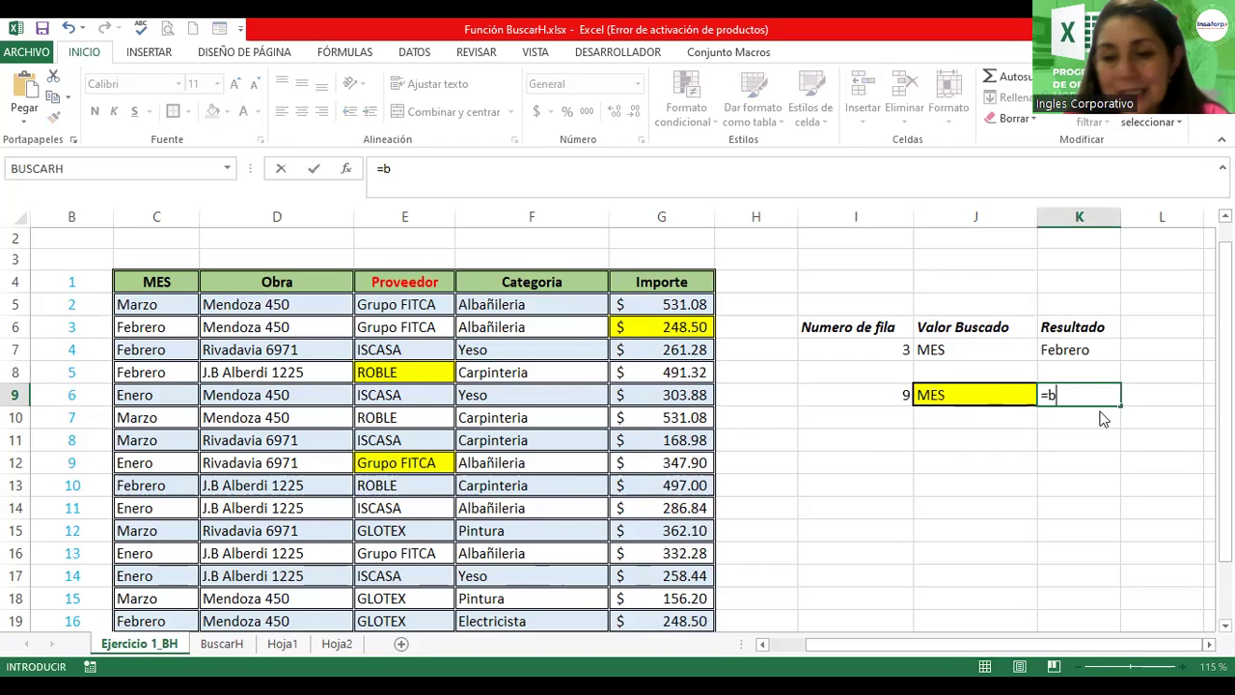
{"action": "type", "text": "uscarh/"}
{"action": "key", "text": "BackSpace"}
{"action": "type", "text": "("}
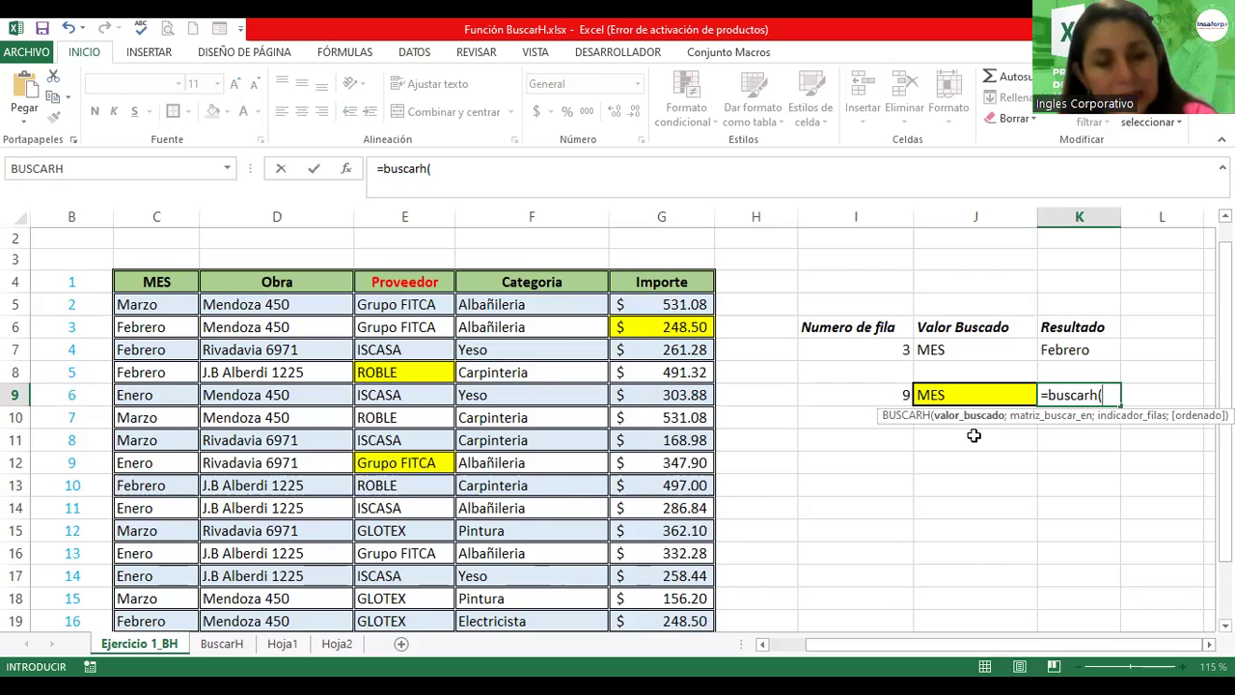
{"action": "key", "text": "Escape"}
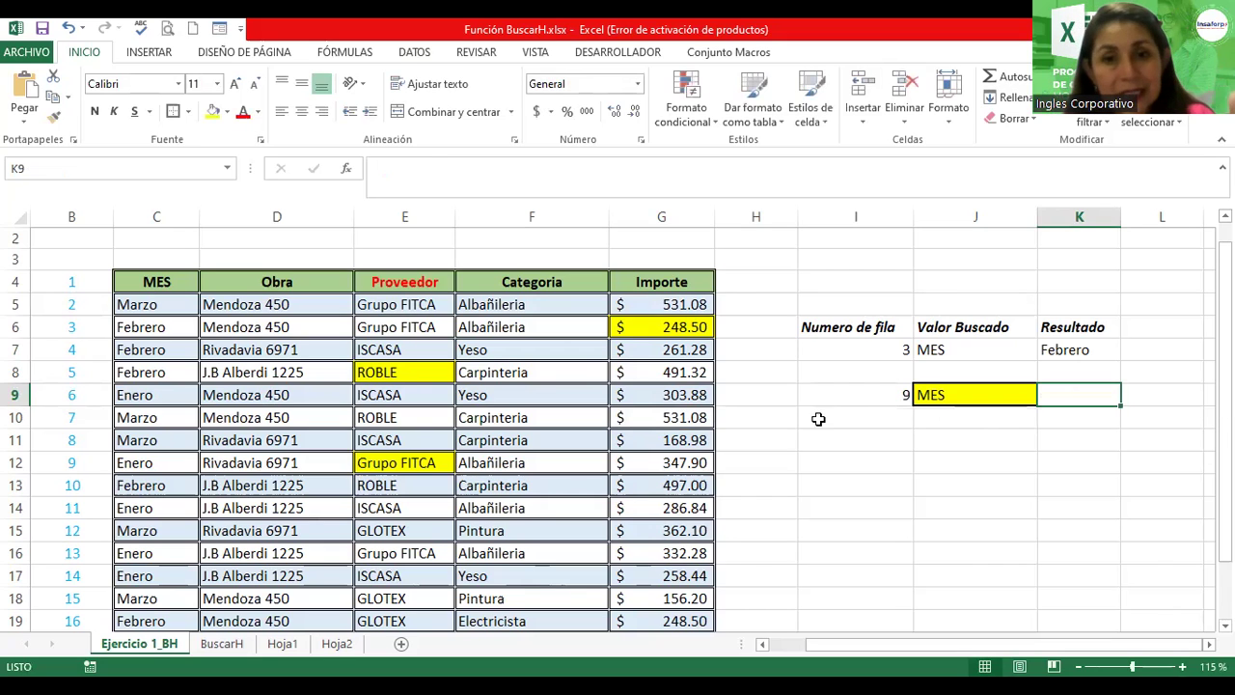
Step: Select the table C4:G14 and name it Base_Proyecto in the Name Box
{"action": "left_click", "coordinate": [227, 168]}
{"action": "left_click", "coordinate": [144, 280]}
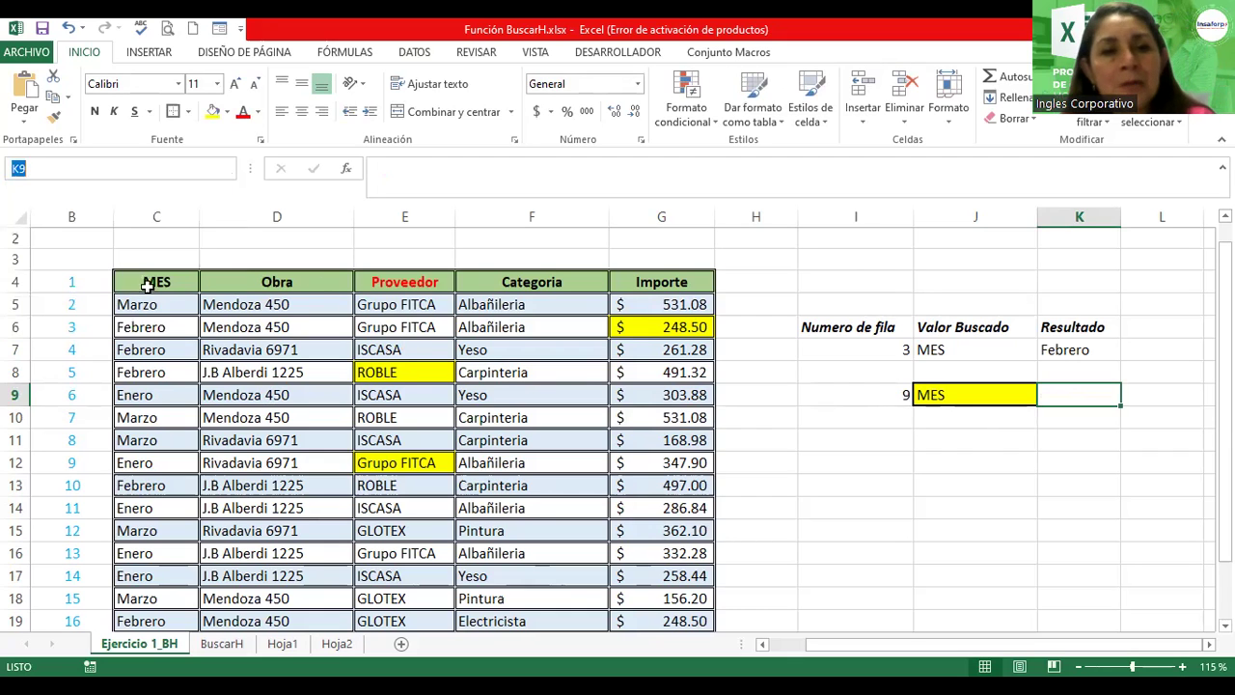
{"action": "left_click", "coordinate": [144, 281]}
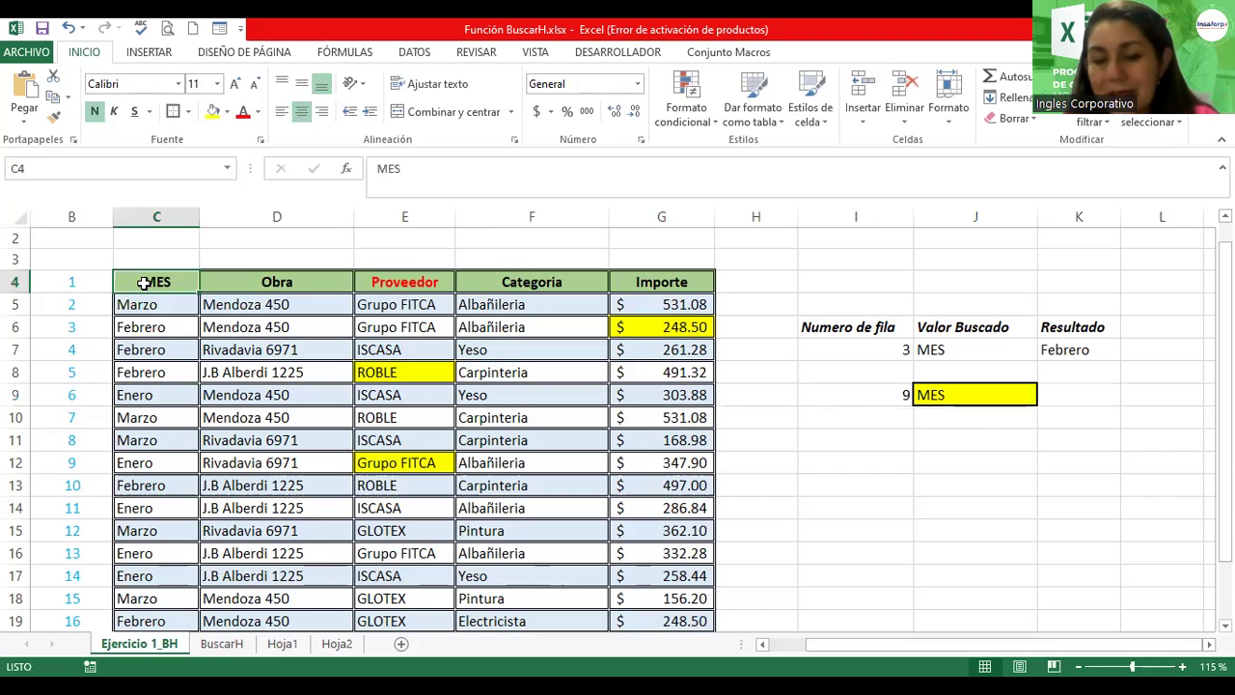
{"action": "key", "text": "shift+Right"}
{"action": "key", "text": "shift+Right"}
{"action": "key", "text": "shift+Right"}
{"action": "key", "text": "shift+Right"}
{"action": "key", "text": "shift+Down"}
{"action": "key", "text": "shift+Down"}
{"action": "key", "text": "shift+Down"}
{"action": "key", "text": "shift+Down"}
{"action": "key", "text": "shift+Down"}
{"action": "key", "text": "shift+Down"}
{"action": "key", "text": "shift+Down"}
{"action": "key", "text": "shift+Down"}
{"action": "key", "text": "shift+Down"}
{"action": "key", "text": "shift+Down"}
{"action": "key", "text": "shift+Down"}
{"action": "key", "text": "shift+Down"}
{"action": "key", "text": "shift+Down"}
{"action": "key", "text": "shift+Down"}
{"action": "key", "text": "shift+Down"}
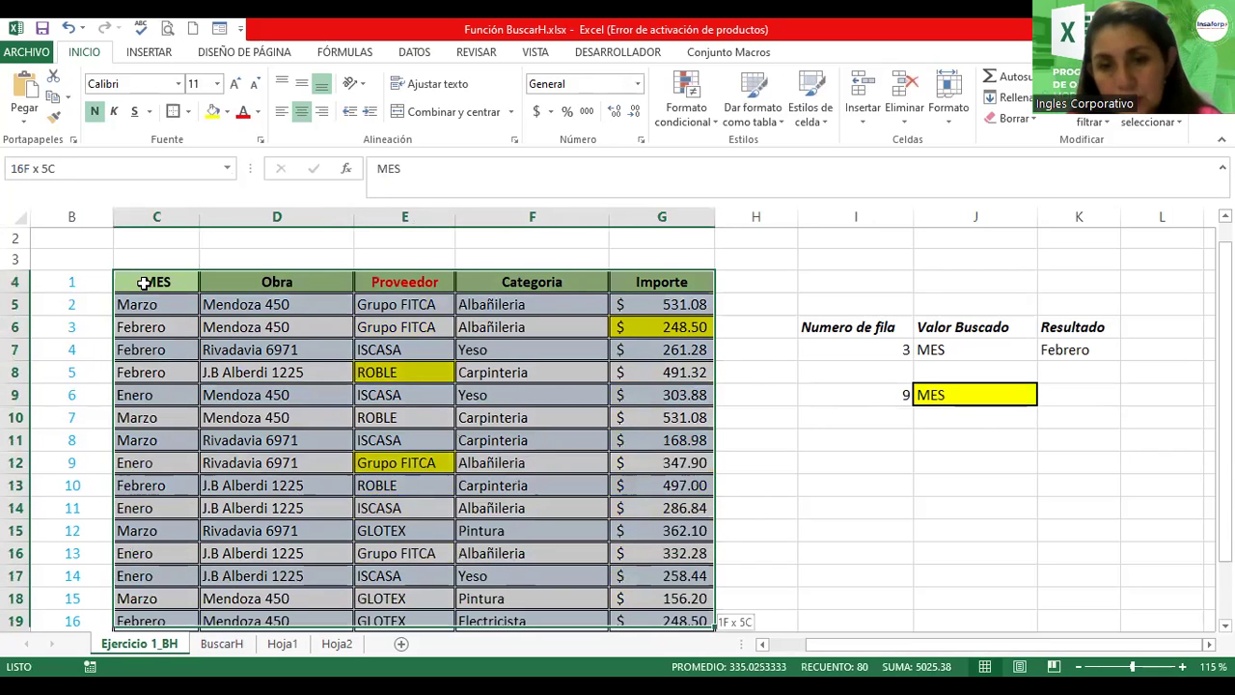
{"action": "key", "text": "ctrl+shift+Down"}
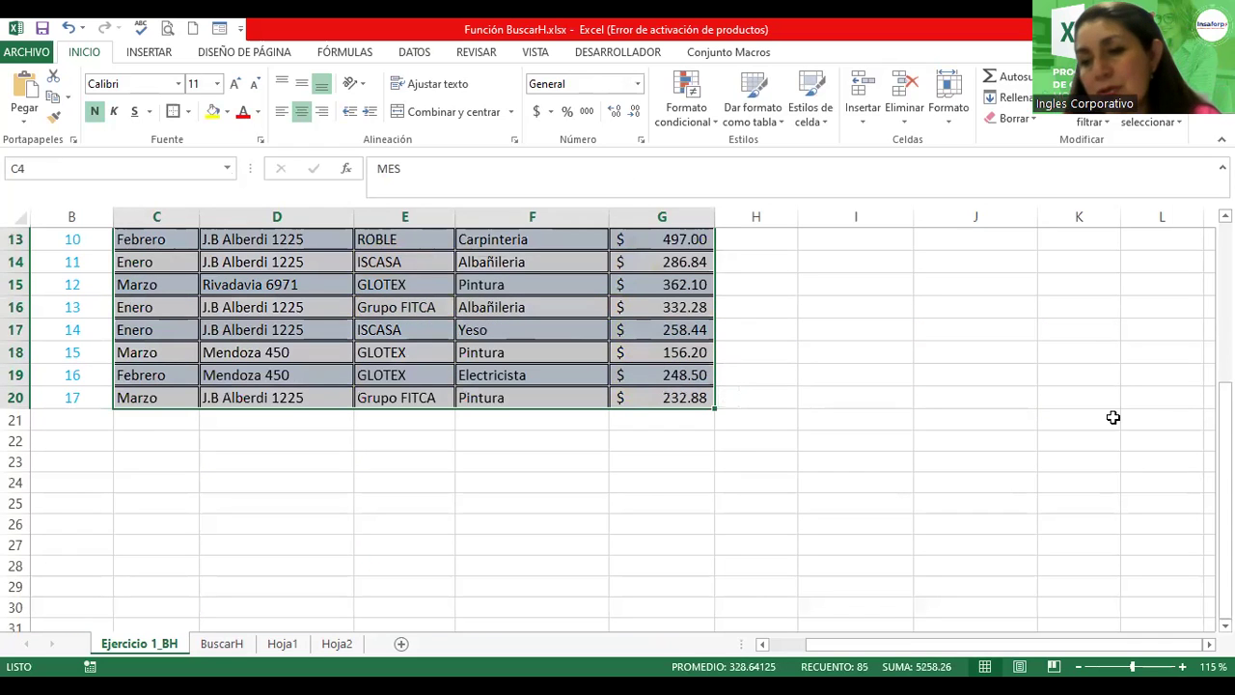
{"action": "scroll", "coordinate": [608, 425], "scroll_direction": "up", "scroll_amount": 5}
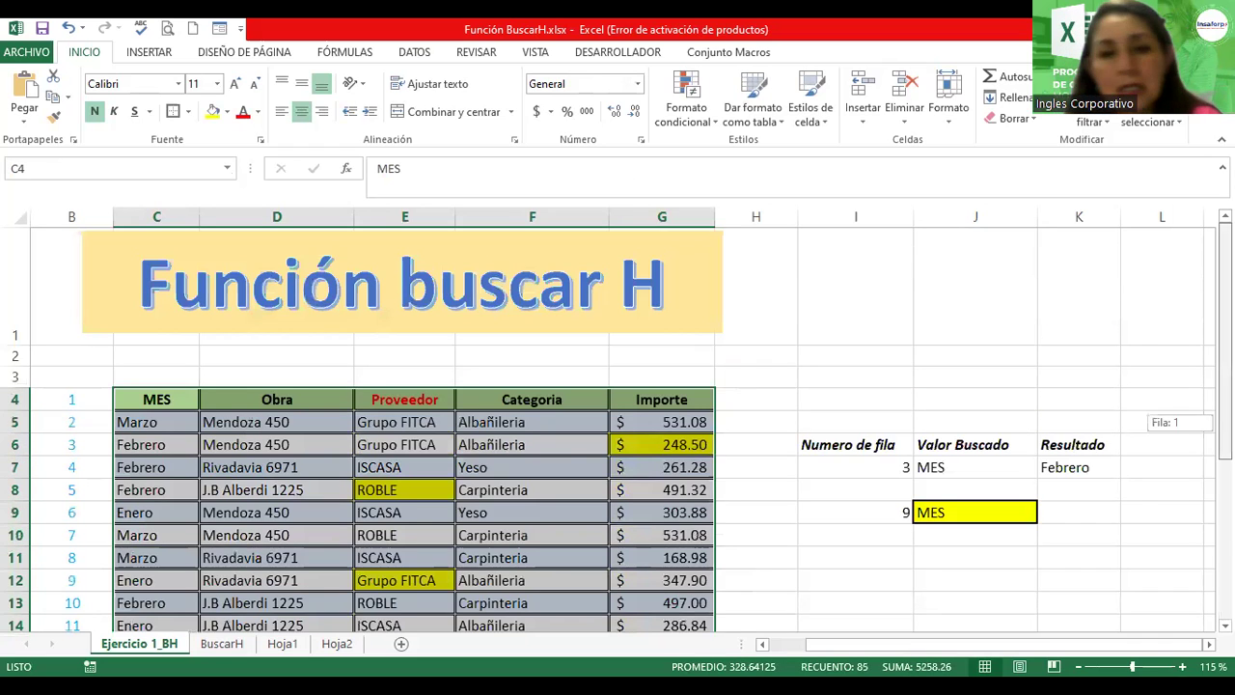
{"action": "left_click", "coordinate": [49, 168]}
{"action": "type", "text": "Base_"}
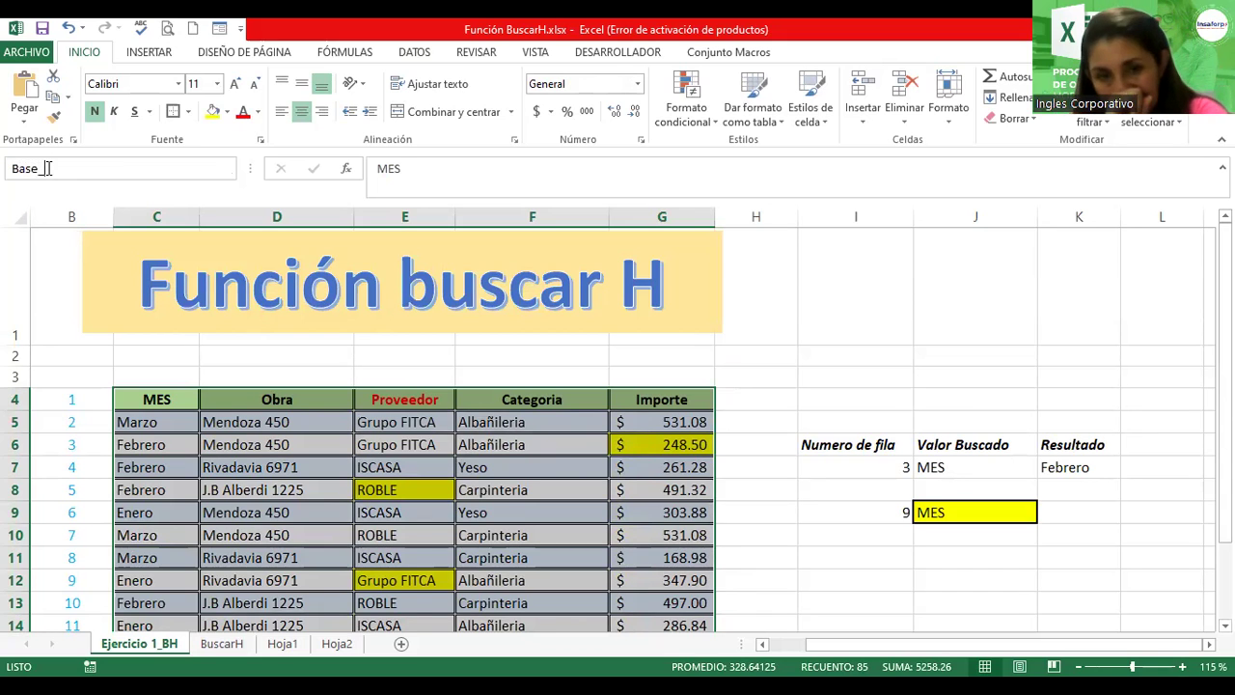
{"action": "type", "text": "Pro"}
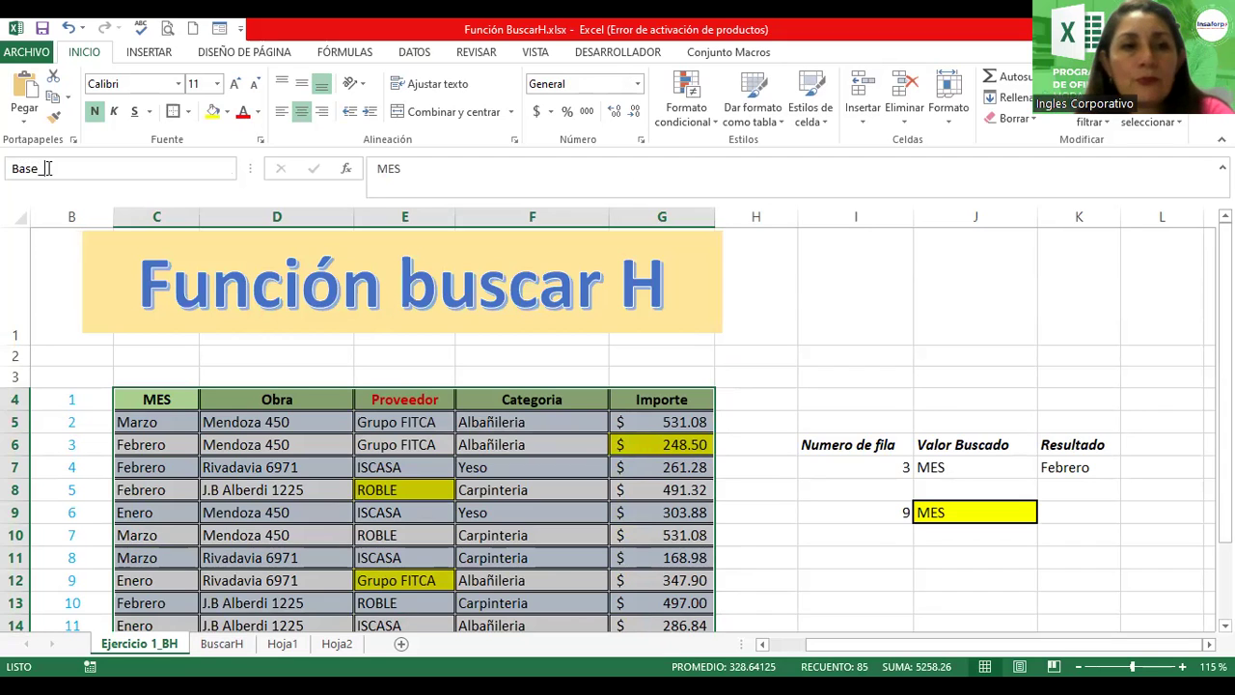
{"action": "type", "text": "yecto"}
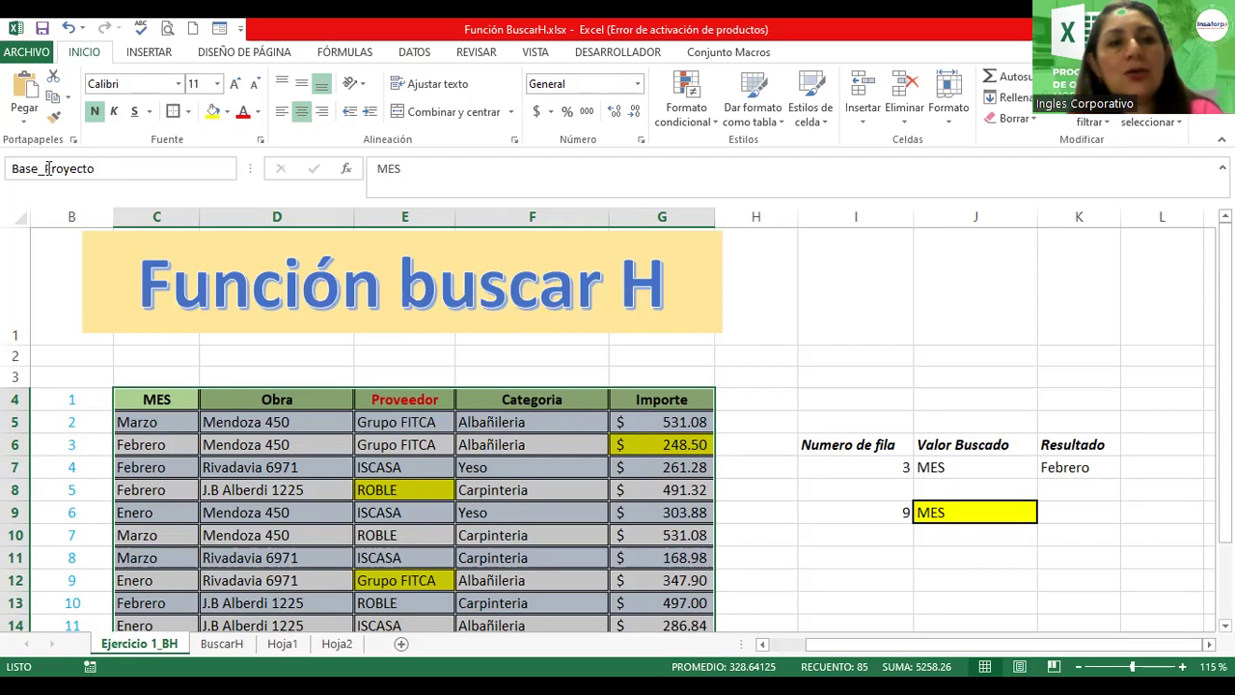
{"action": "key", "text": "Return"}
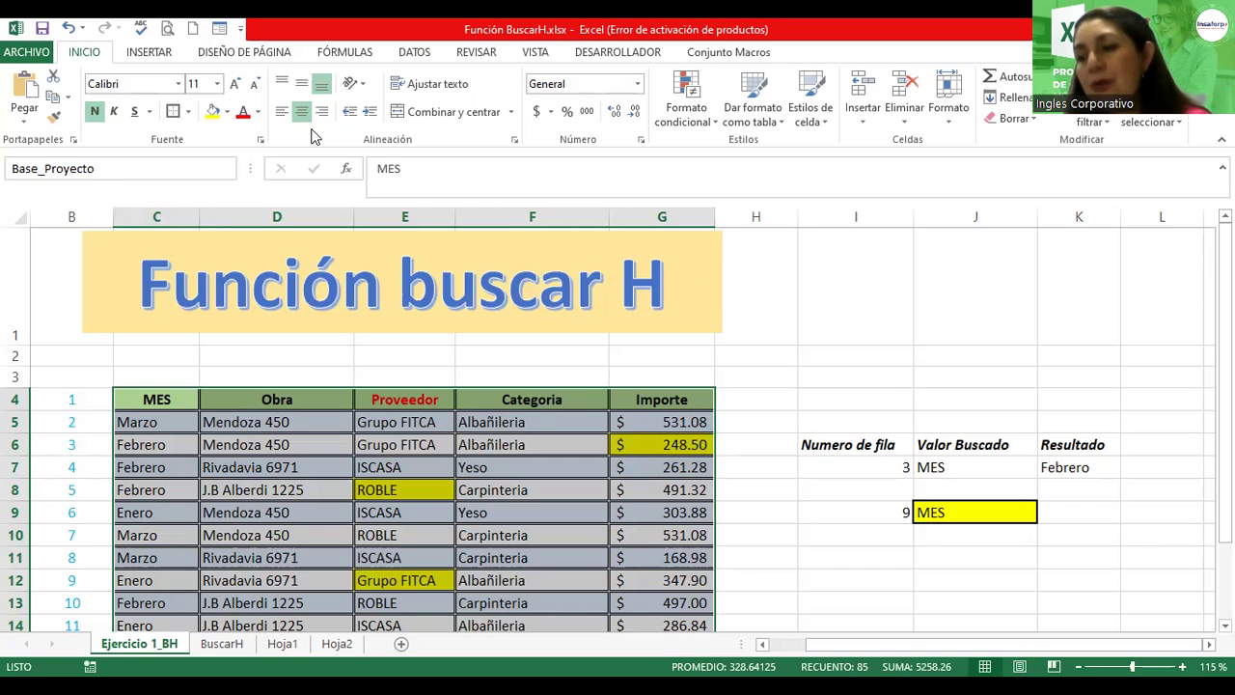
{"action": "key", "text": "Return"}
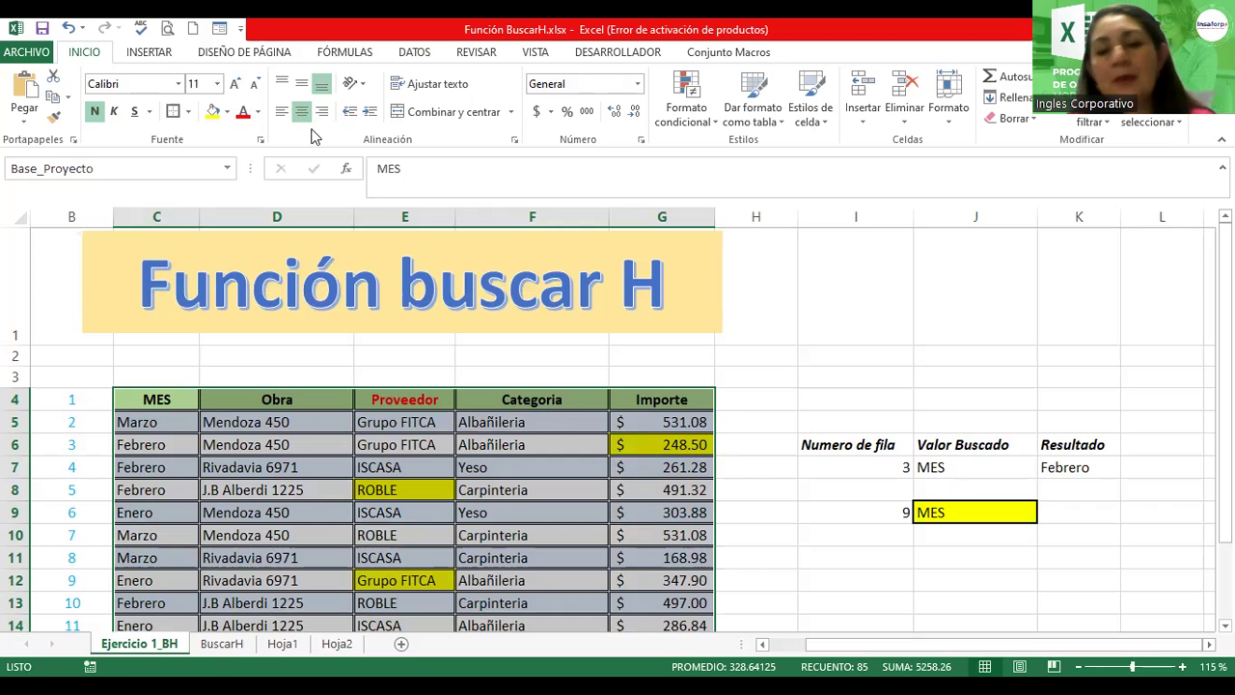
{"action": "left_click", "coordinate": [1069, 512]}
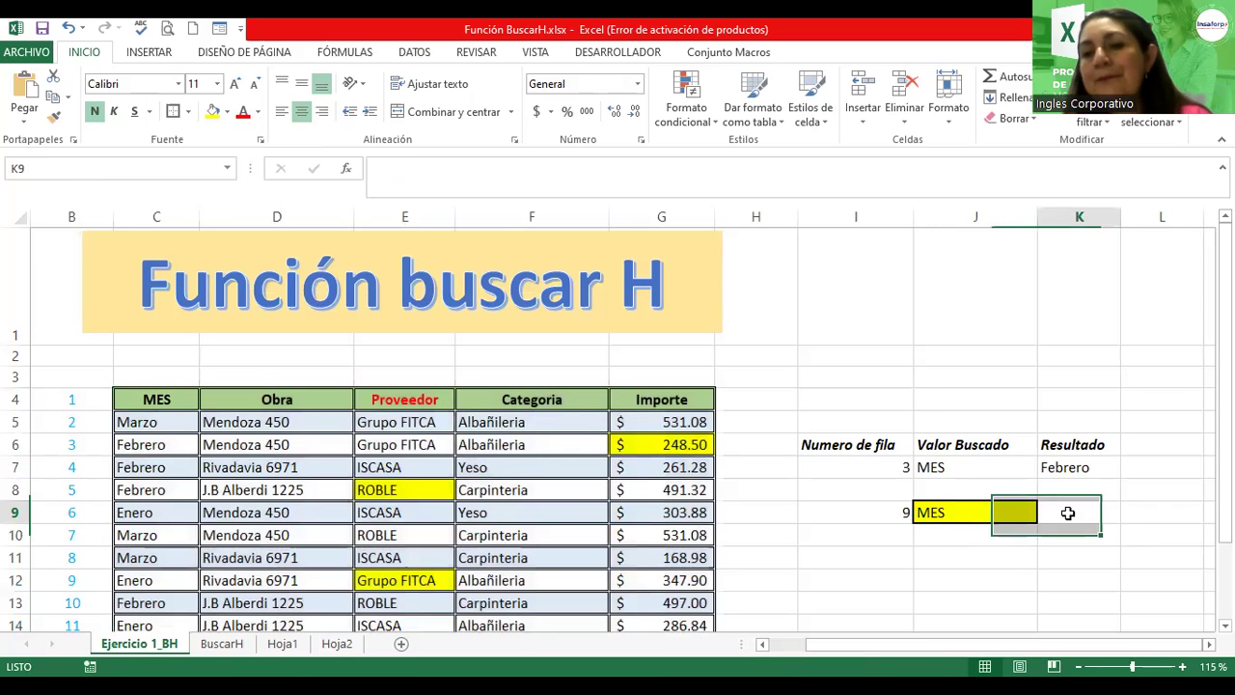
Step: Begin K9's =buscarh( formula with J9 as the lookup value, typing base for the range
{"action": "type", "text": "="}
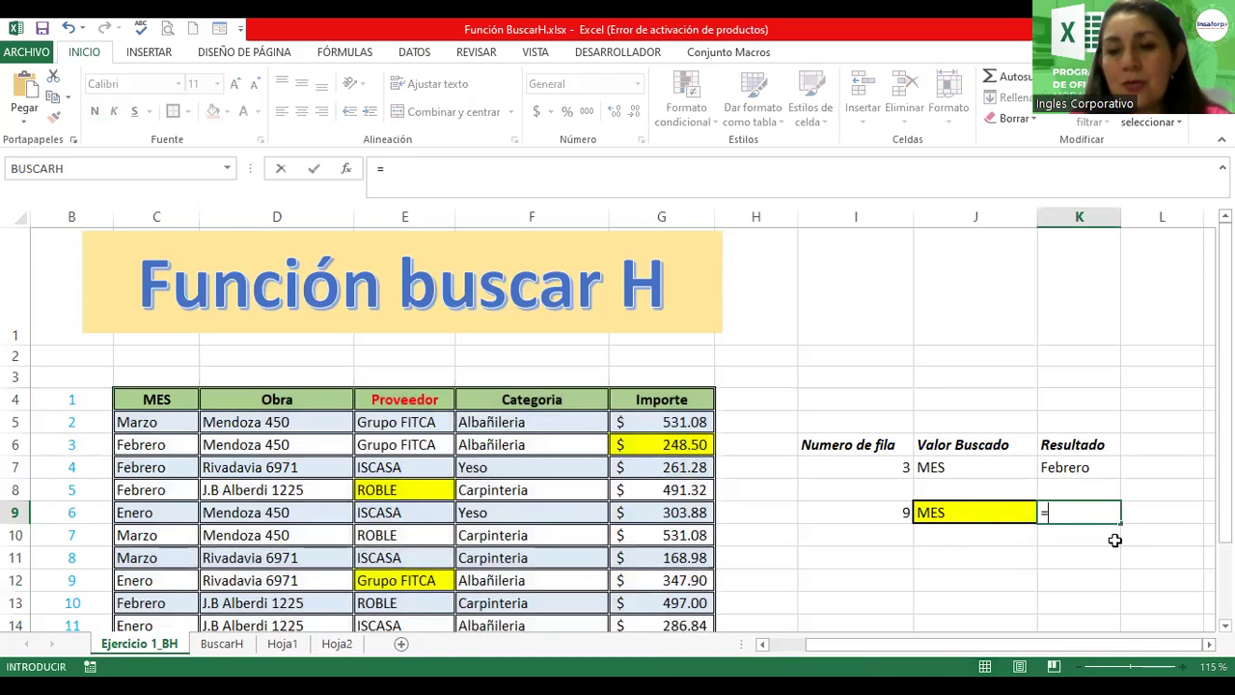
{"action": "type", "text": "buscar"}
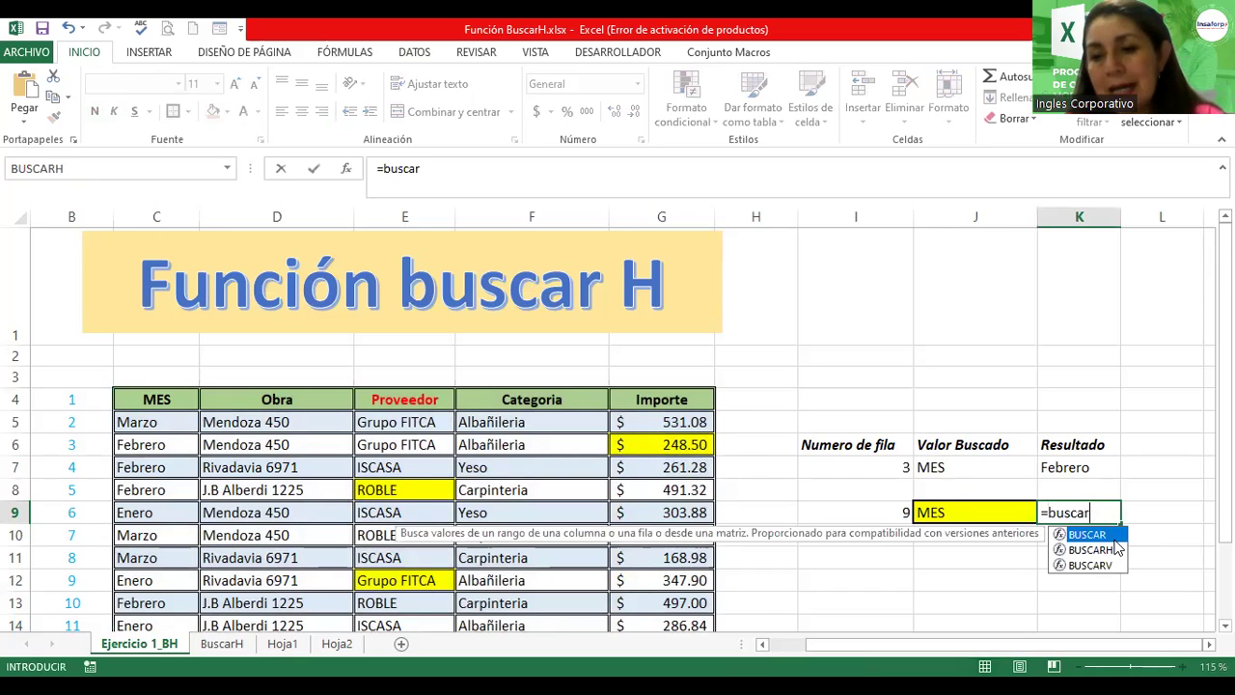
{"action": "type", "text": "h(("}
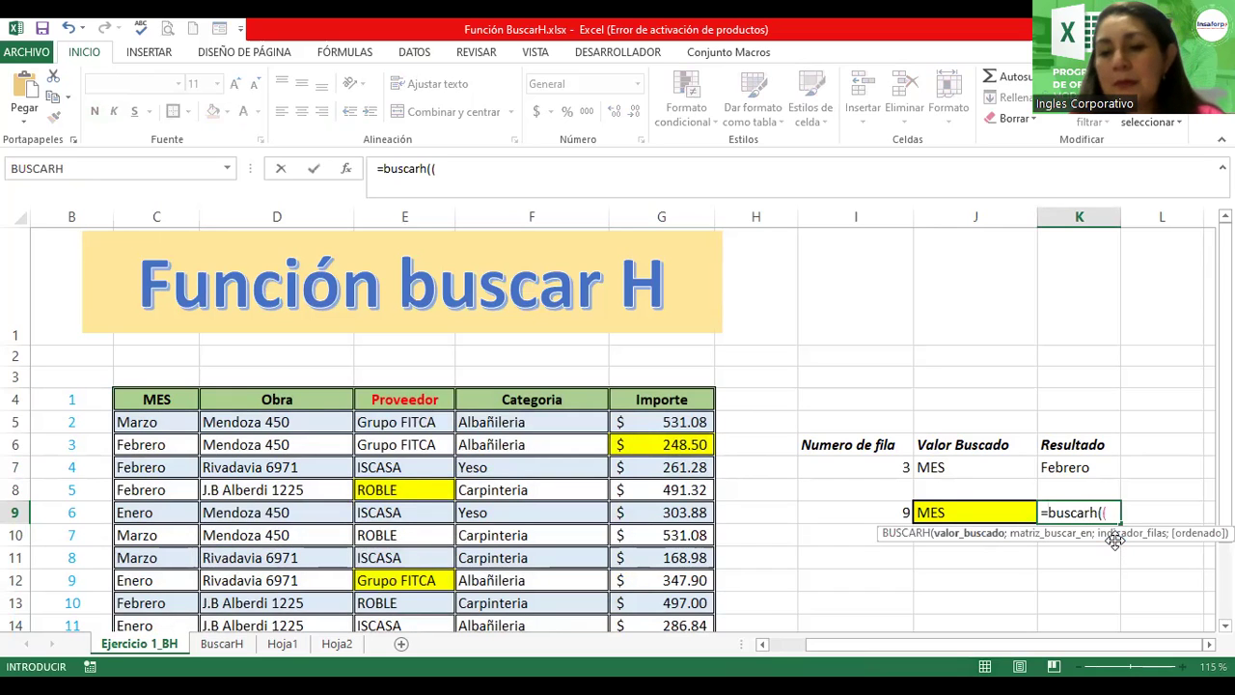
{"action": "key", "text": "BackSpace"}
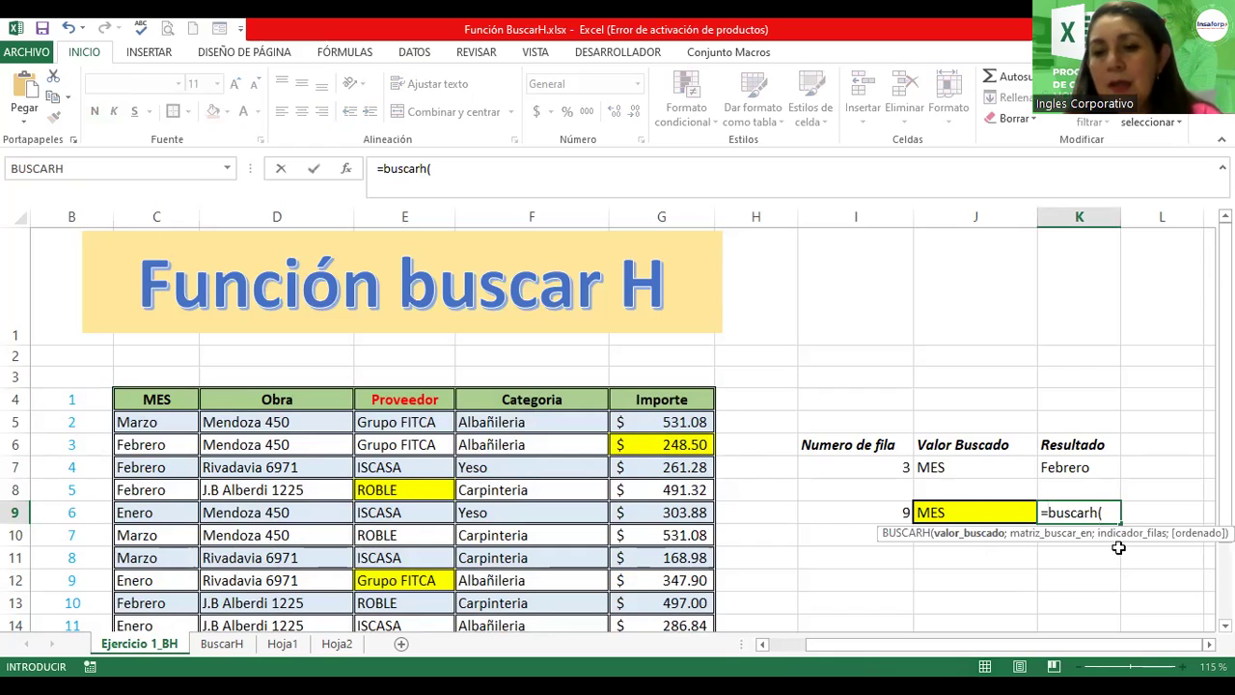
{"action": "left_click", "coordinate": [936, 512]}
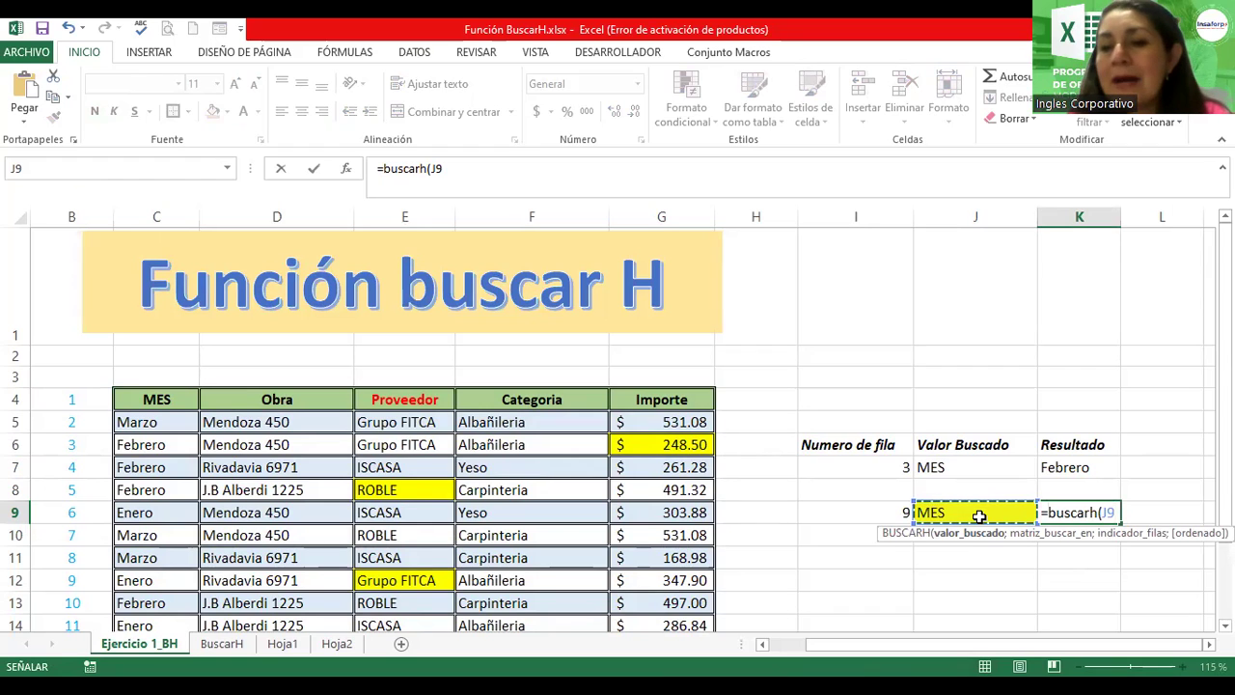
{"action": "type", "text": ";"}
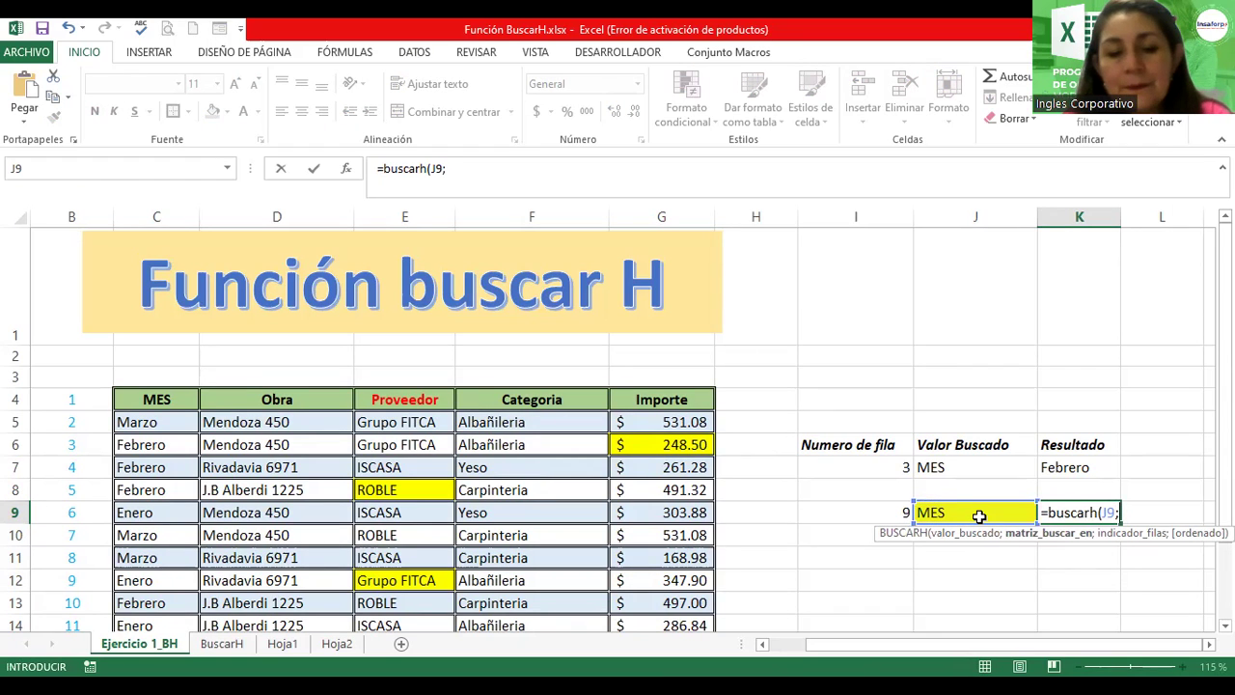
{"action": "type", "text": "ba"}
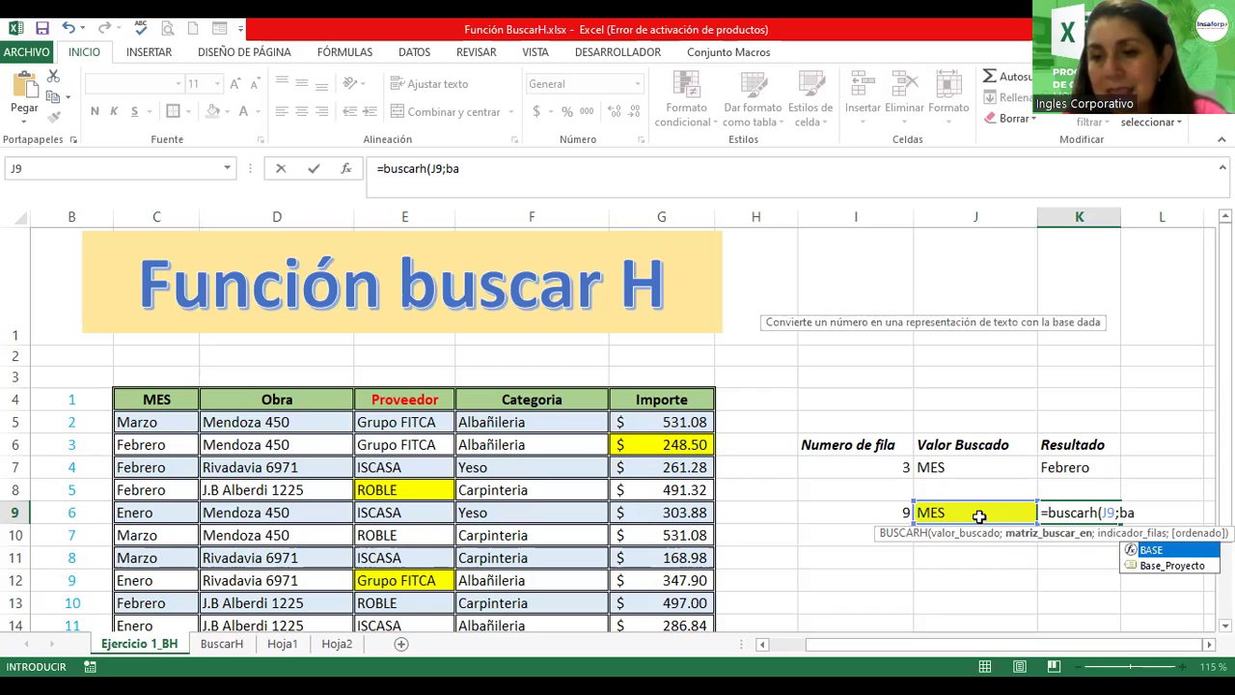
{"action": "type", "text": "se"}
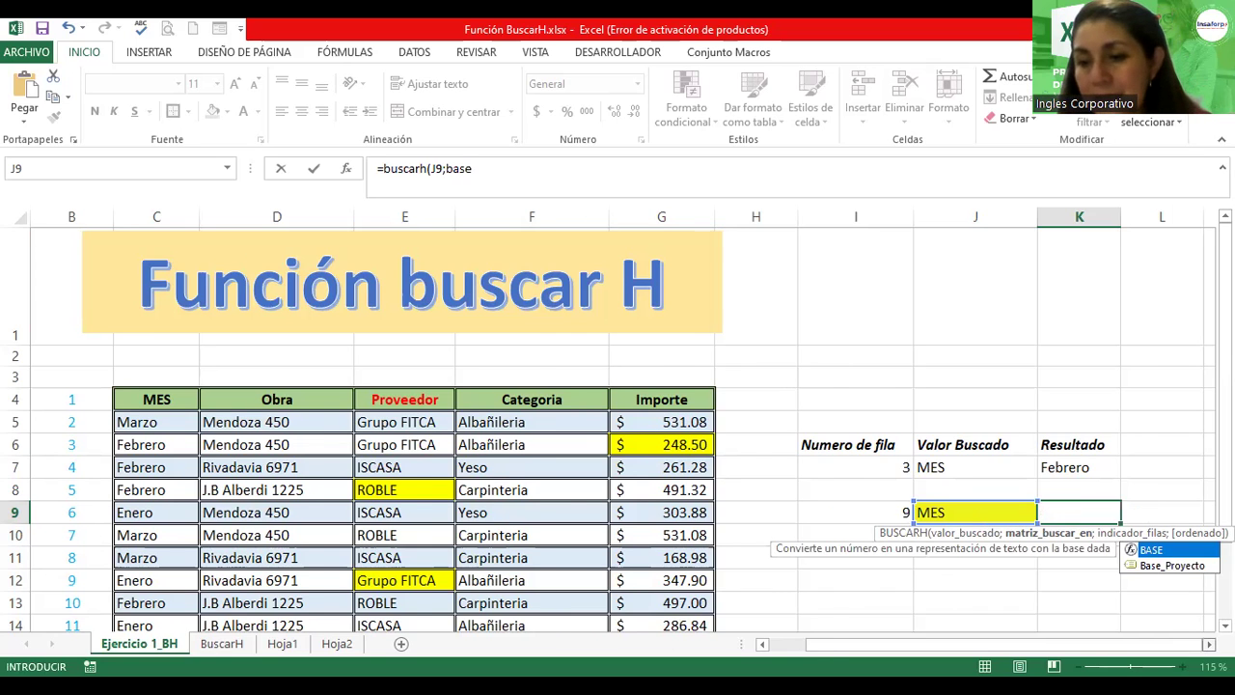
{"action": "scroll", "coordinate": [1044, 574], "scroll_direction": "right", "scroll_amount": 1}
{"action": "scroll", "coordinate": [1044, 573], "scroll_direction": "right", "scroll_amount": 1}
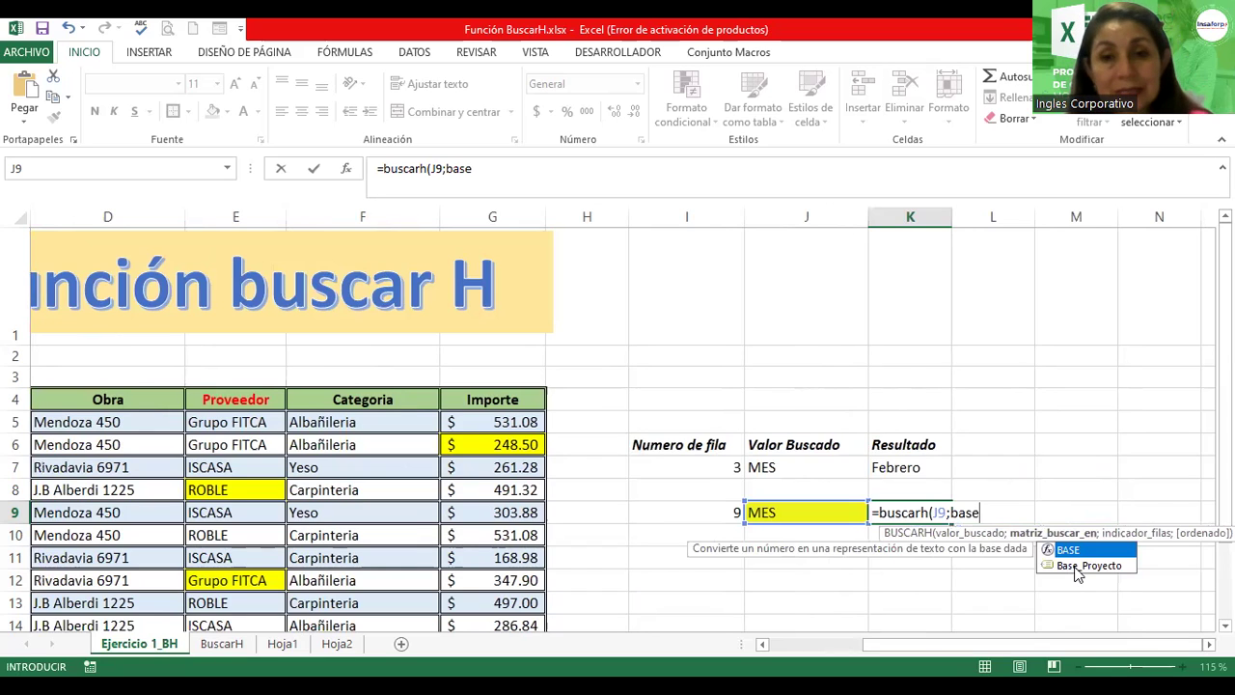
Step: Complete it as =buscarh(J9;Base_Proyecto;I9;0), returning Enero
{"action": "left_click", "coordinate": [1076, 568]}
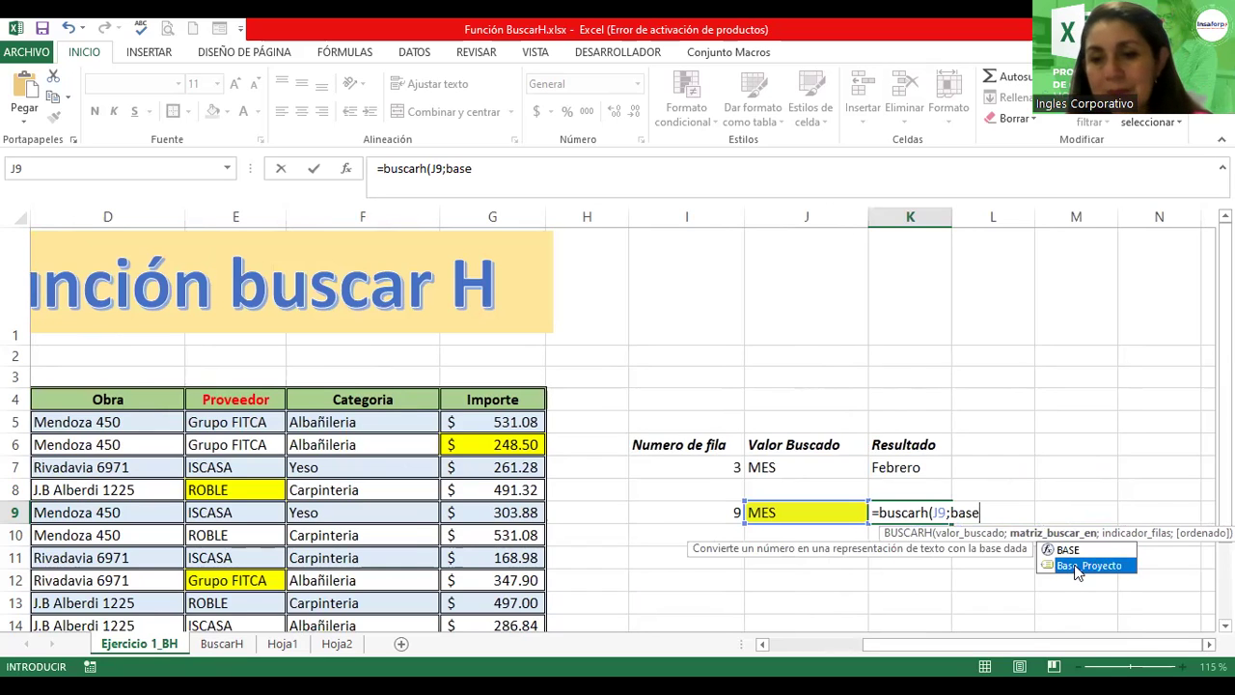
{"action": "double_click", "coordinate": [1076, 568]}
{"action": "type", "text": ";"}
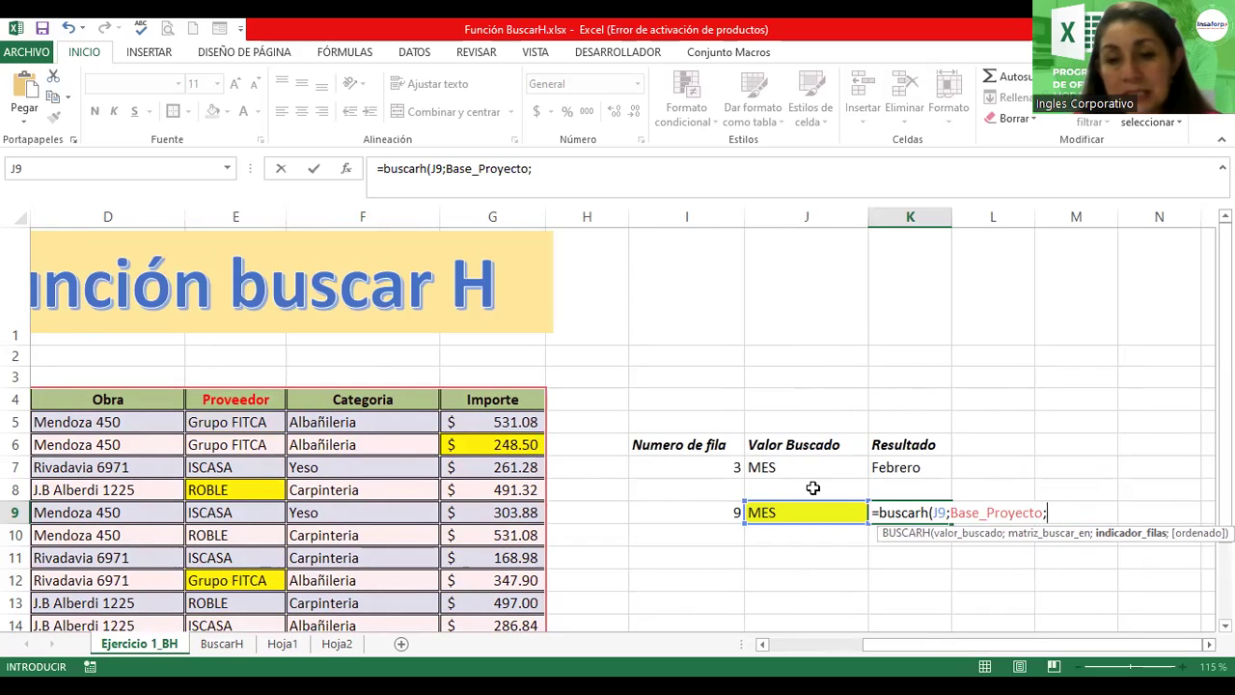
{"action": "left_click", "coordinate": [666, 514]}
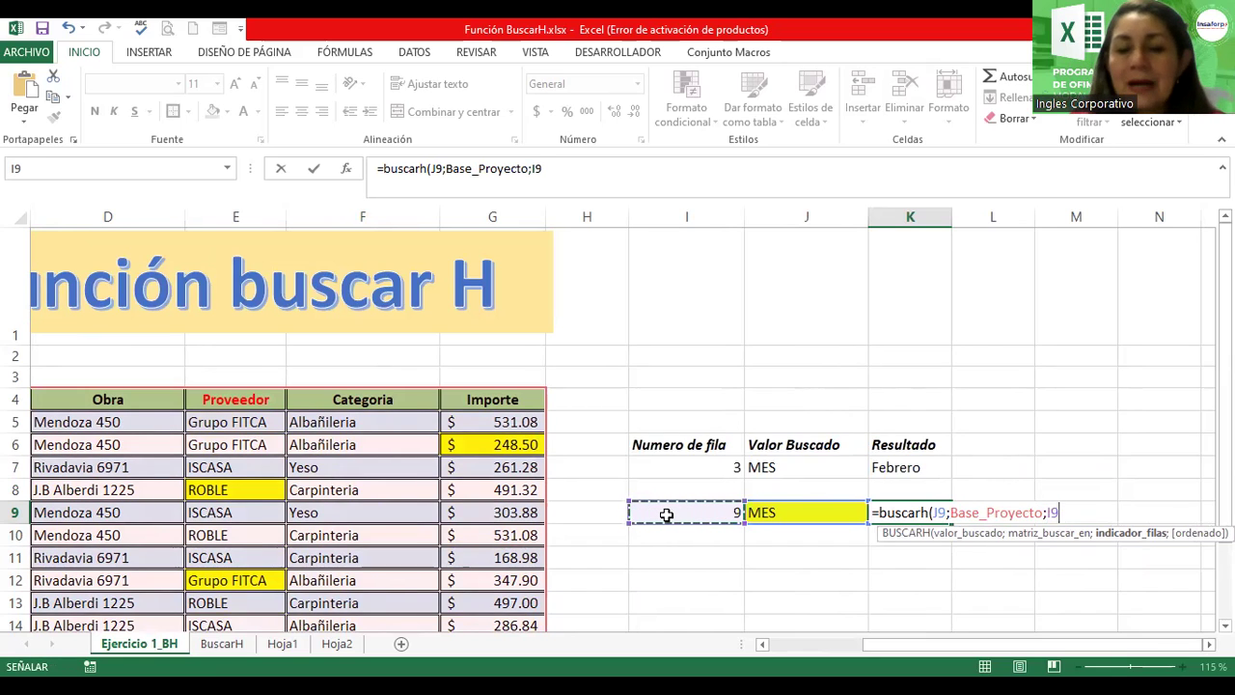
{"action": "type", "text": ";0"}
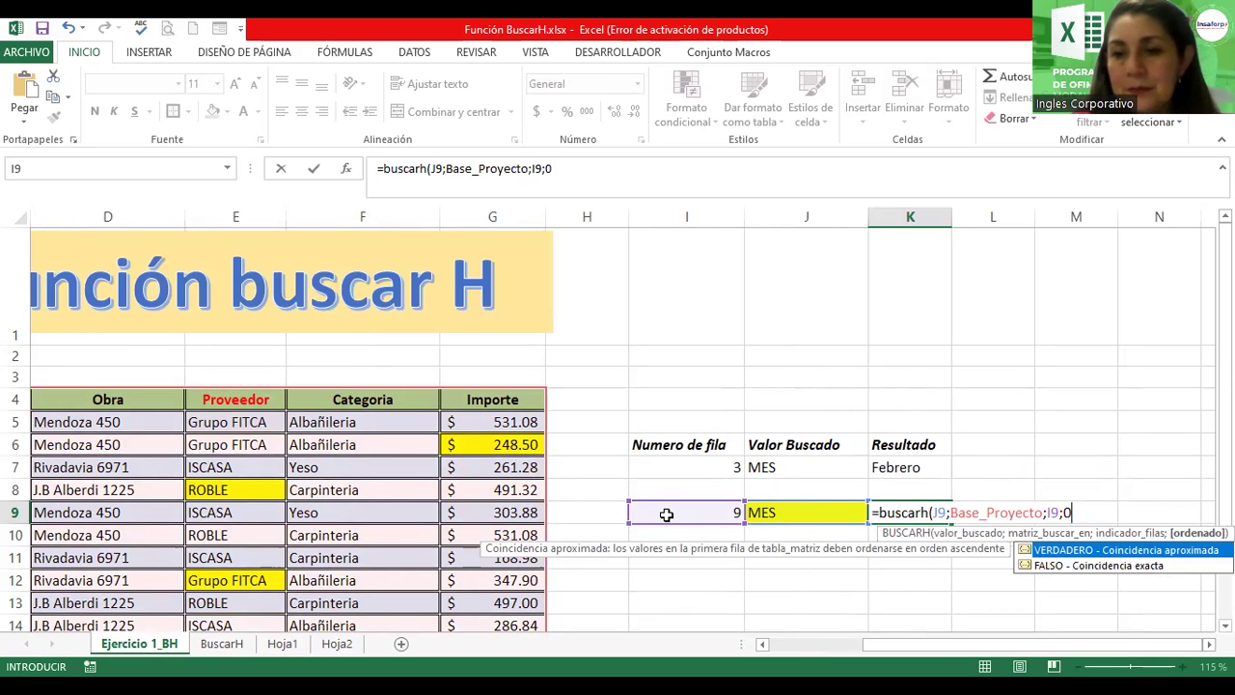
{"action": "type", "text": ")"}
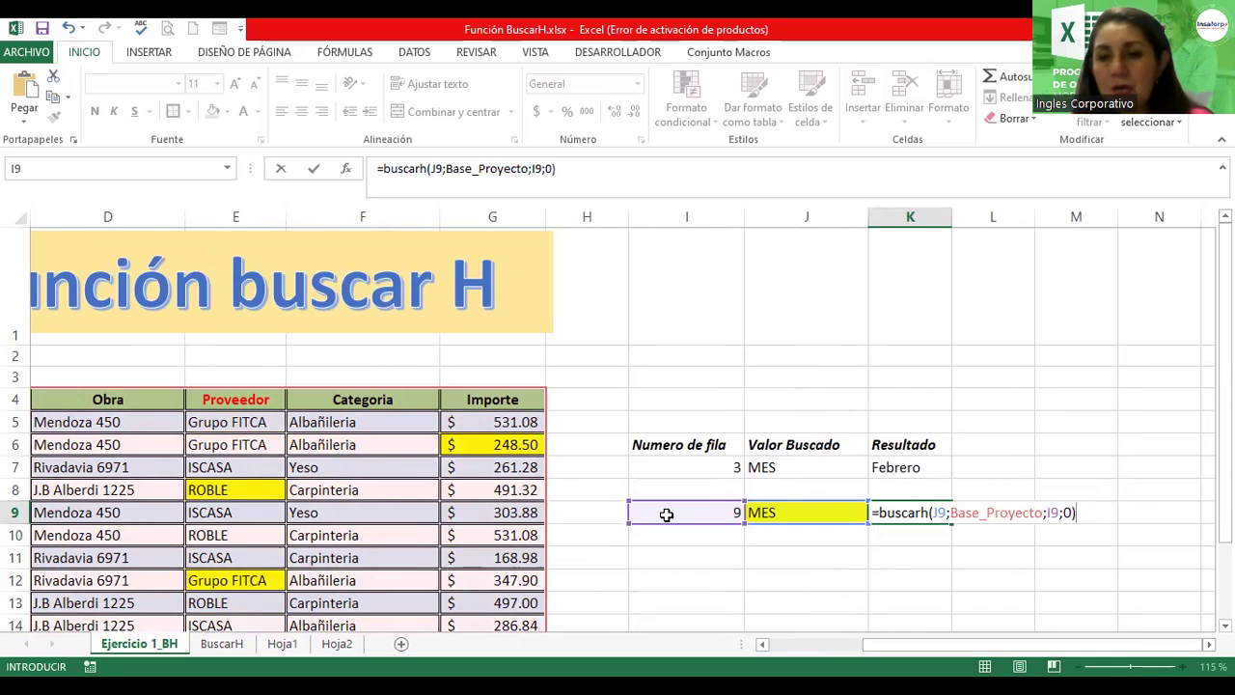
{"action": "key", "text": "Return"}
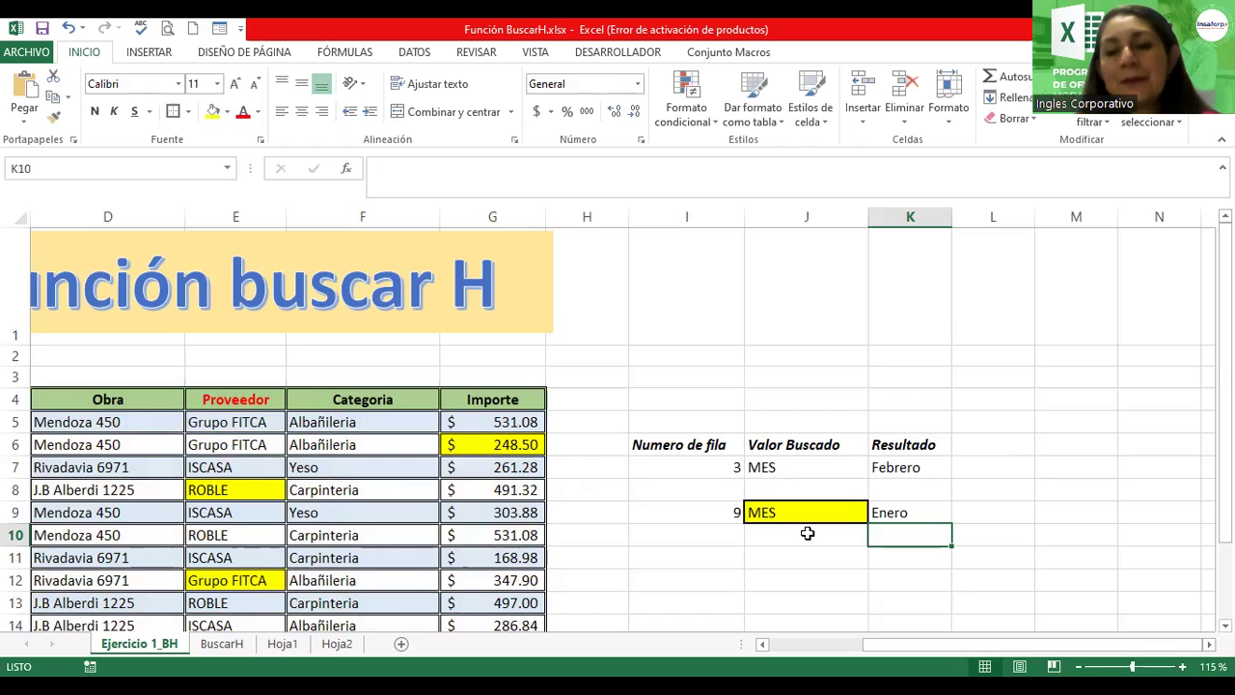
Step: Switch J9's header through Proveedor and Obra to Categoria, so K9 shows Albañileria
{"action": "left_click", "coordinate": [830, 513]}
{"action": "left_click", "coordinate": [876, 514]}
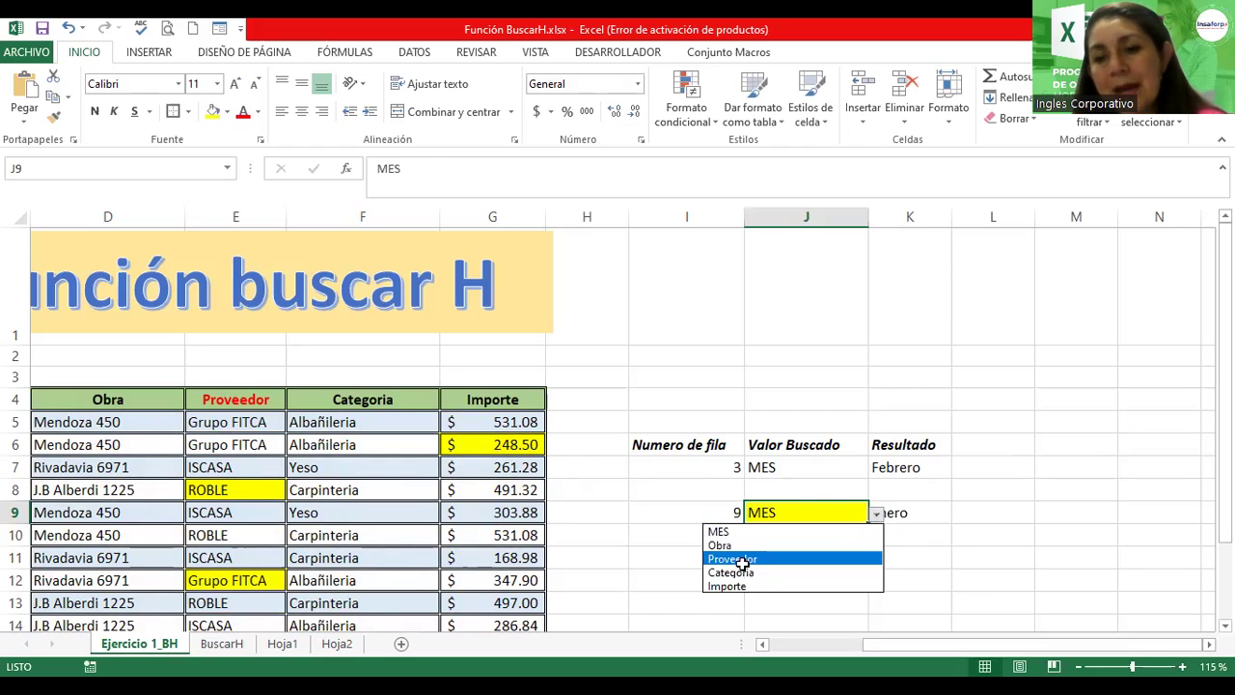
{"action": "left_click", "coordinate": [739, 559]}
{"action": "left_click", "coordinate": [877, 517]}
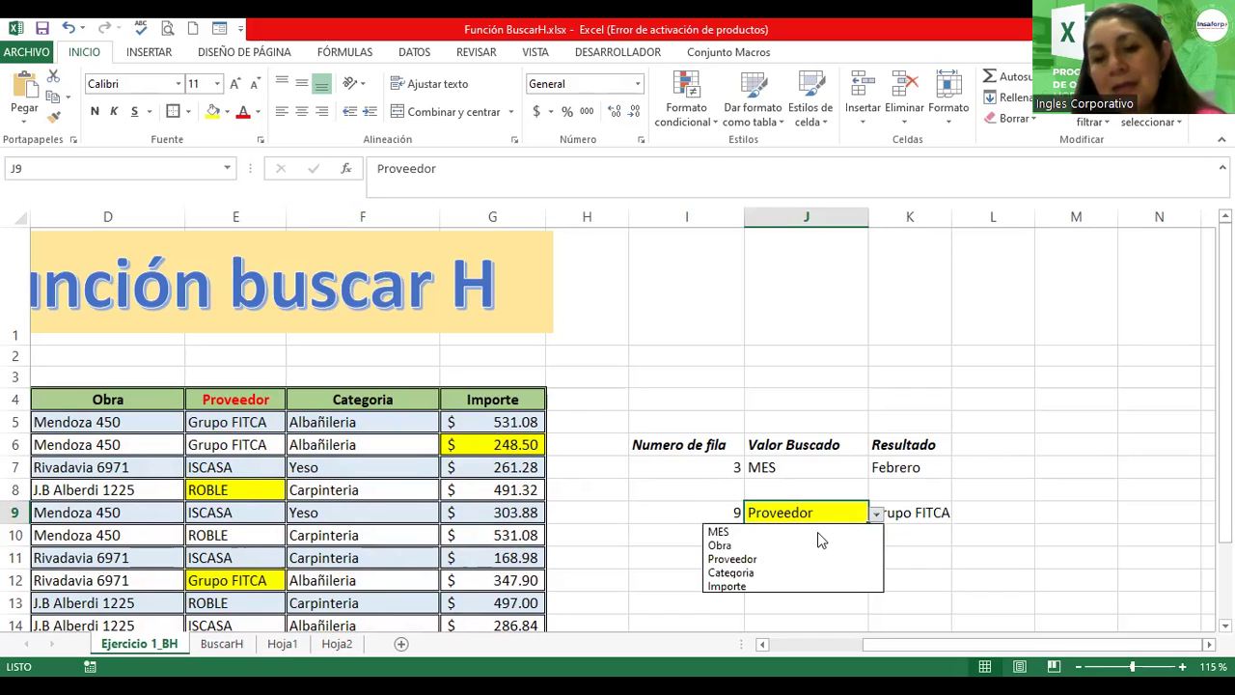
{"action": "left_click", "coordinate": [751, 546]}
{"action": "left_click", "coordinate": [878, 517]}
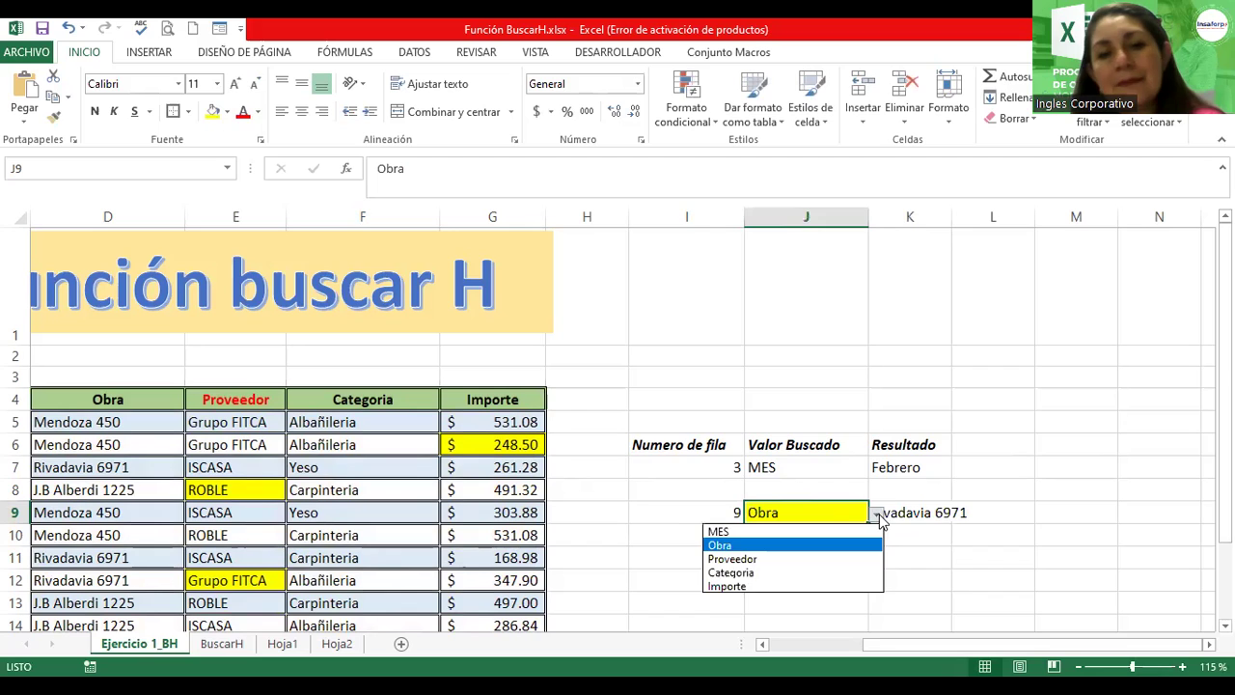
{"action": "left_click", "coordinate": [749, 575]}
{"action": "left_click", "coordinate": [1025, 514]}
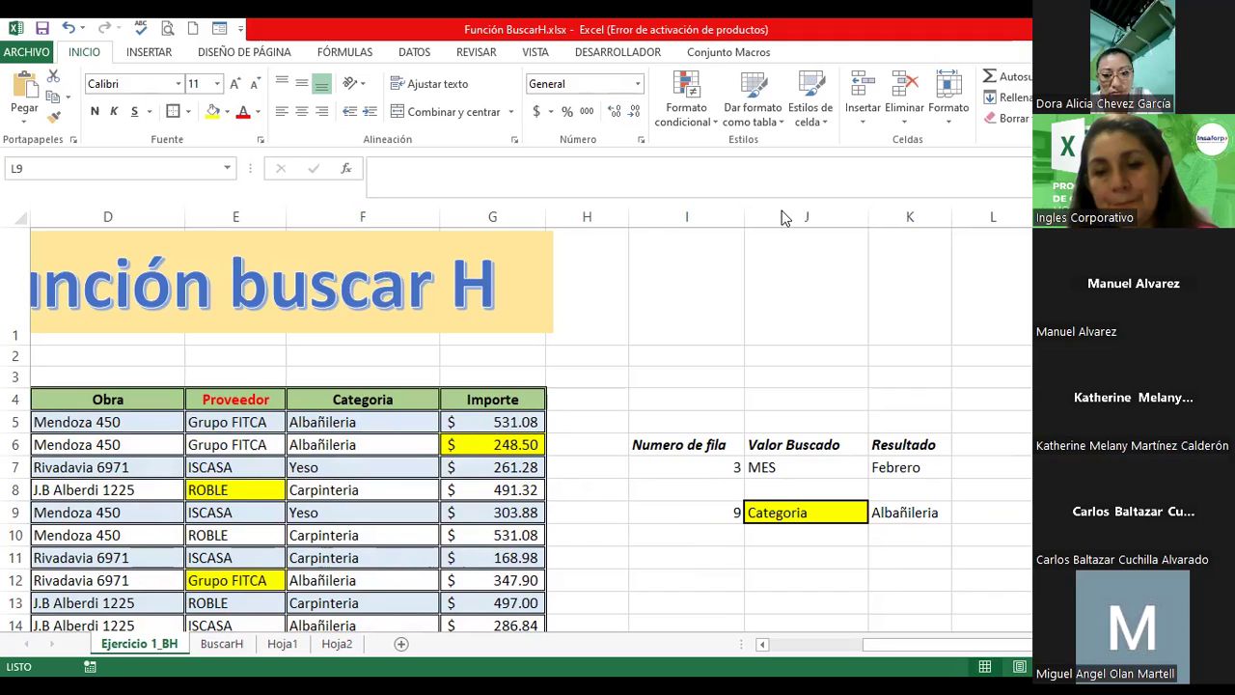
Step: Review K9's lookup formula, then move to the BuscarH sheet
{"action": "double_click", "coordinate": [890, 510]}
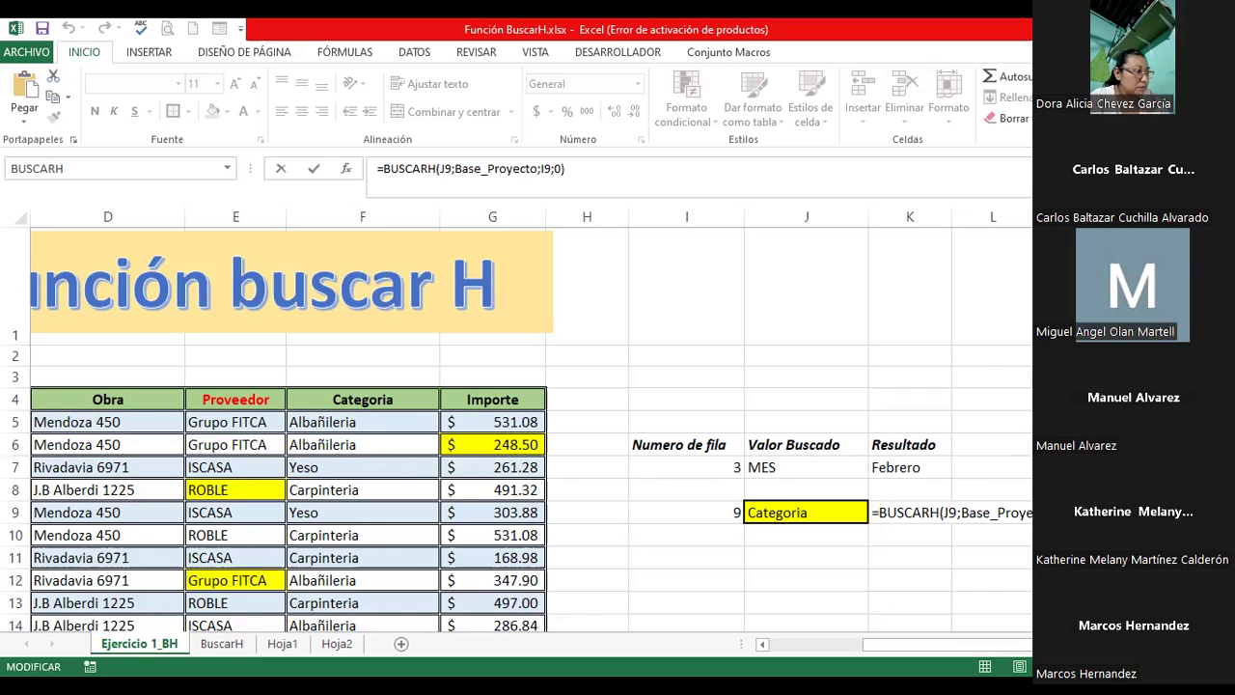
{"action": "left_click", "coordinate": [223, 644]}
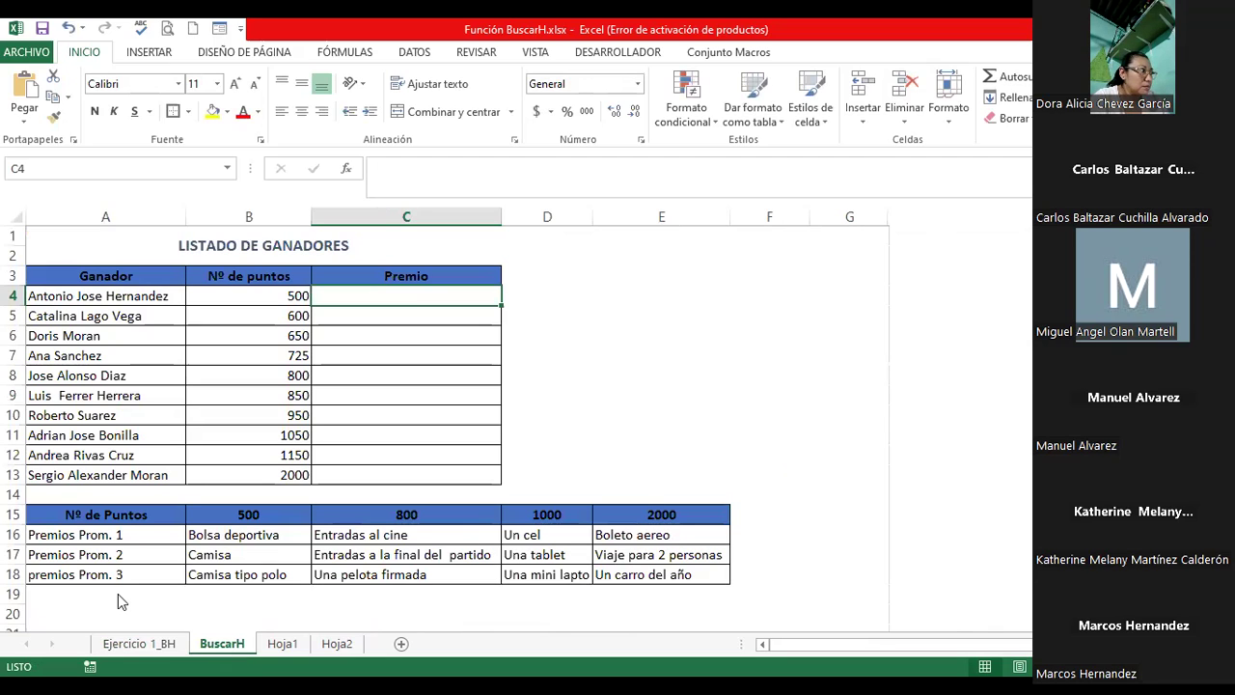
{"action": "left_click", "coordinate": [781, 264]}
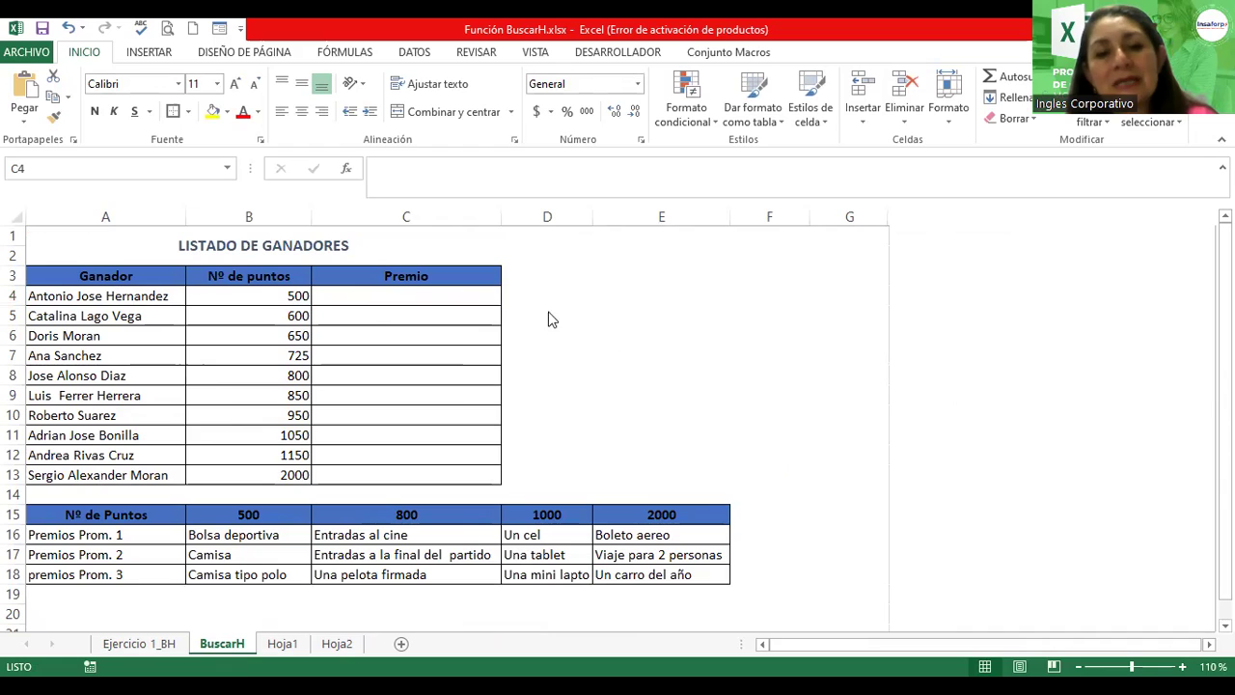
{"action": "left_click", "coordinate": [421, 297]}
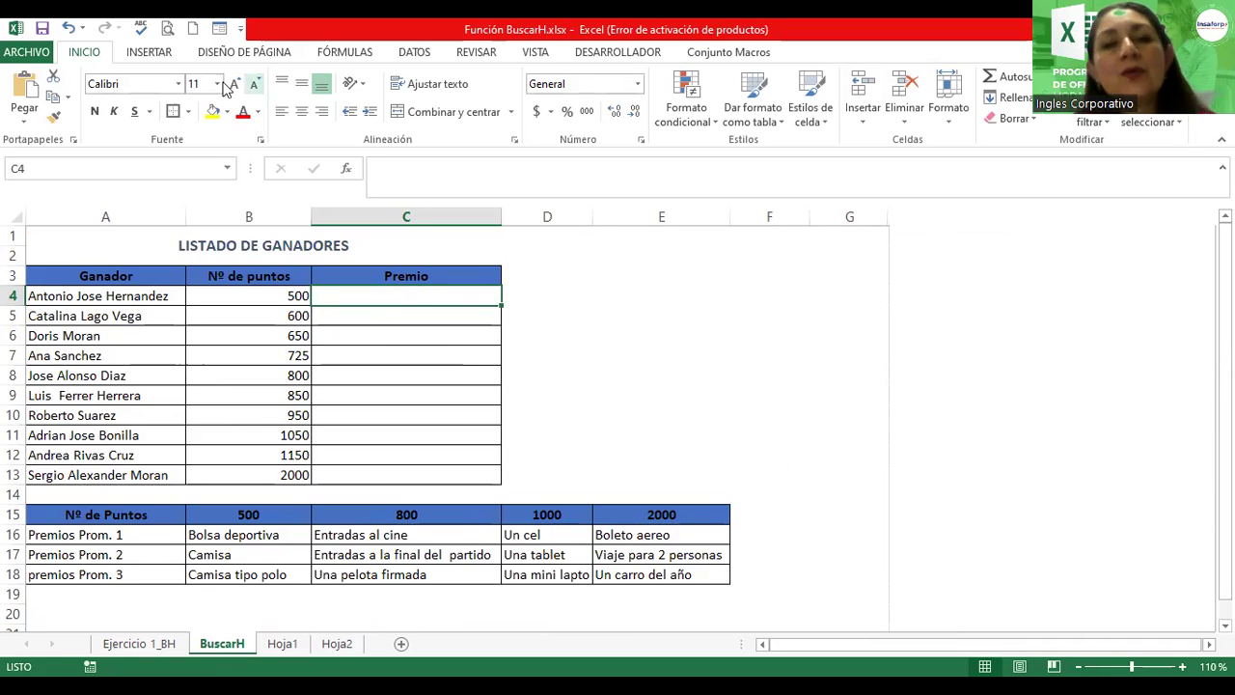
Step: Search Insertar función for buscarh and open BUSCARH's arguments for C4
{"action": "left_click", "coordinate": [348, 172]}
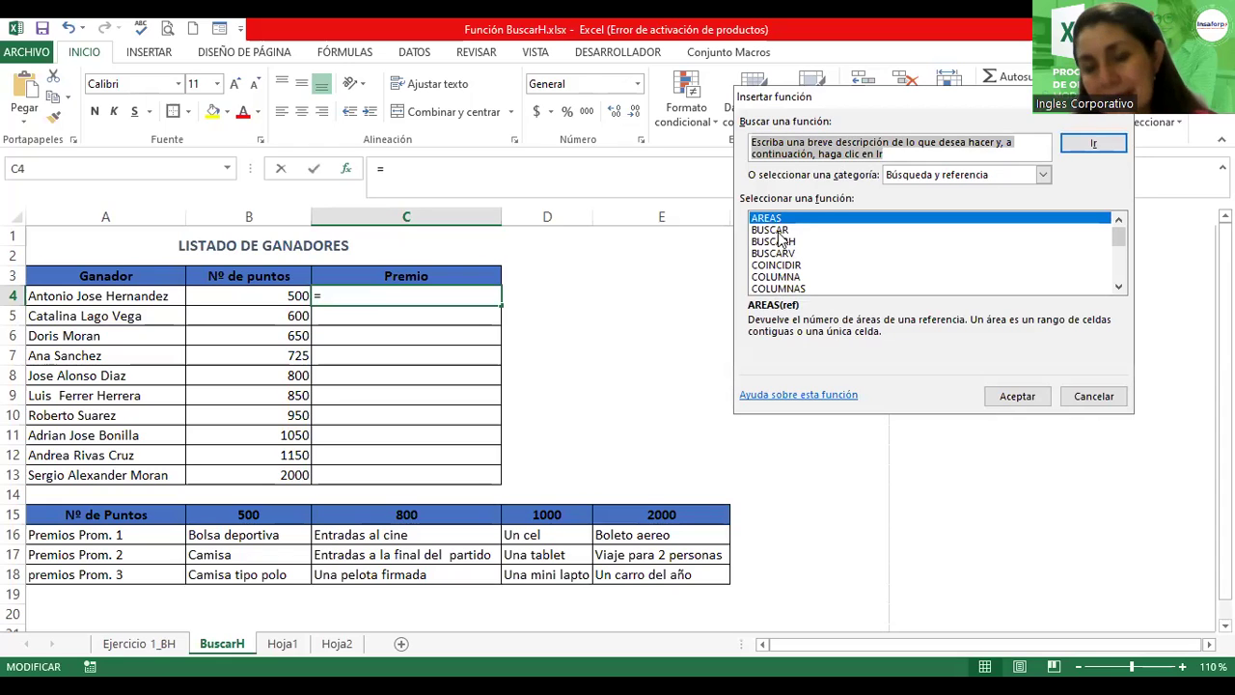
{"action": "left_click", "coordinate": [764, 153]}
{"action": "left_click_drag", "start_coordinate": [887, 154], "coordinate": [720, 137]}
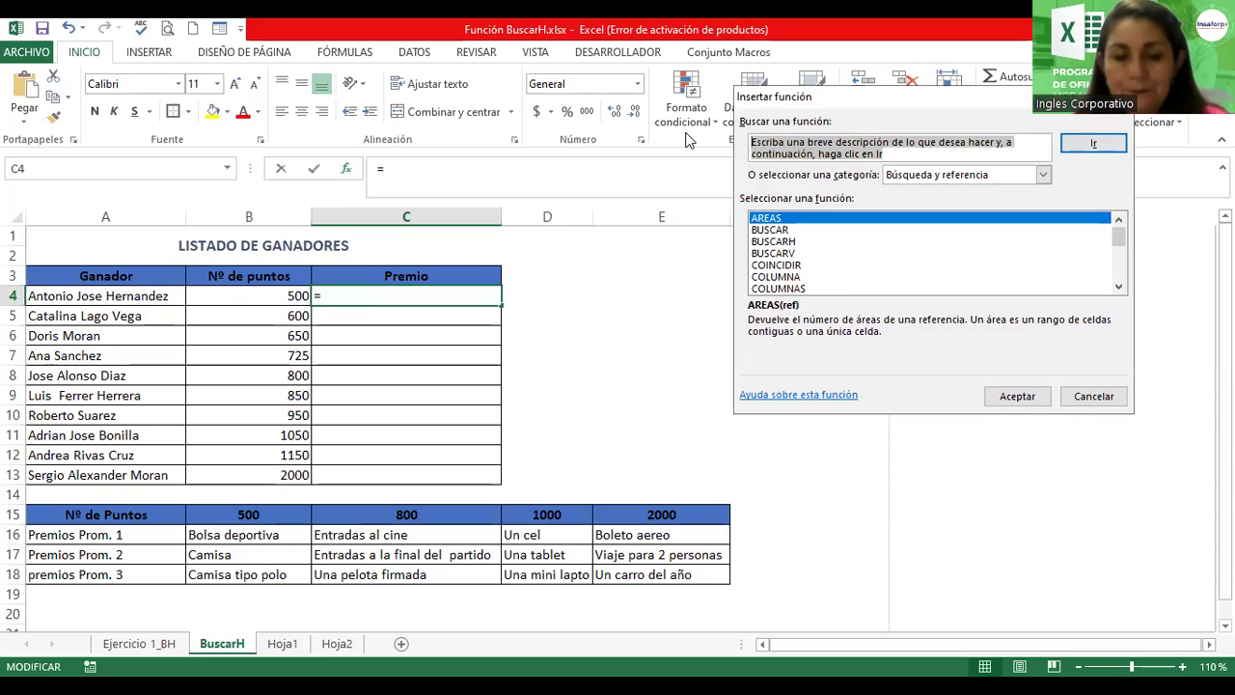
{"action": "type", "text": "buscarh"}
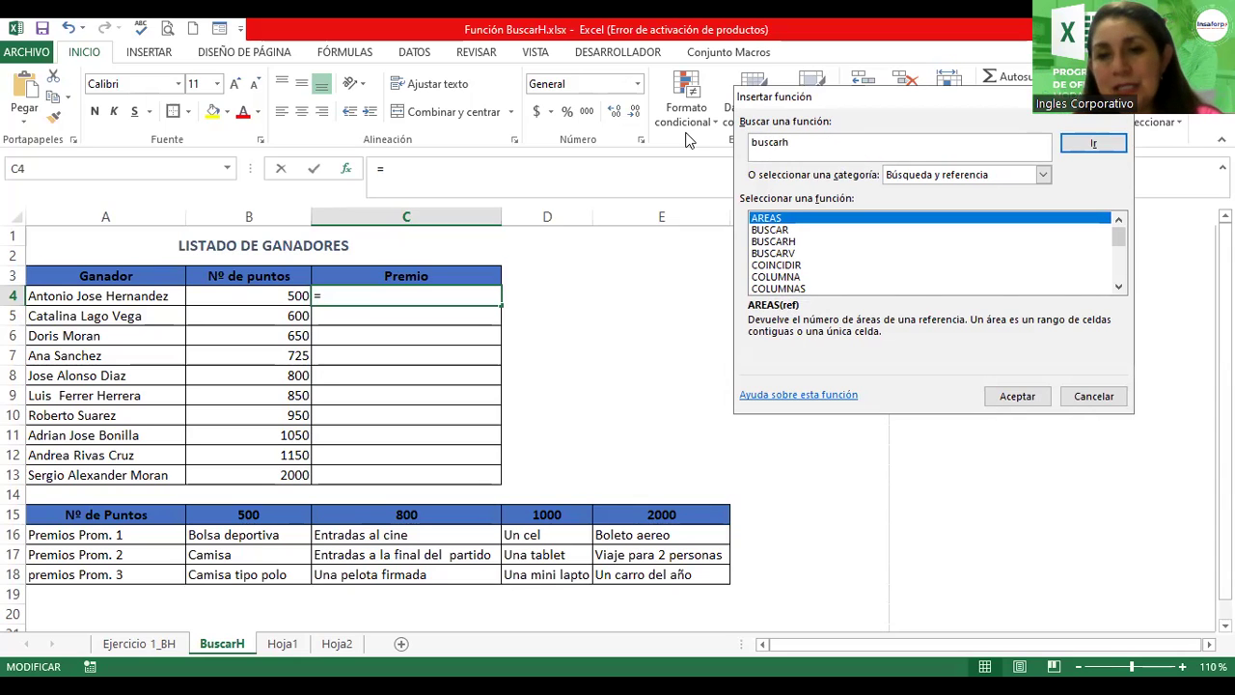
{"action": "key", "text": "Return"}
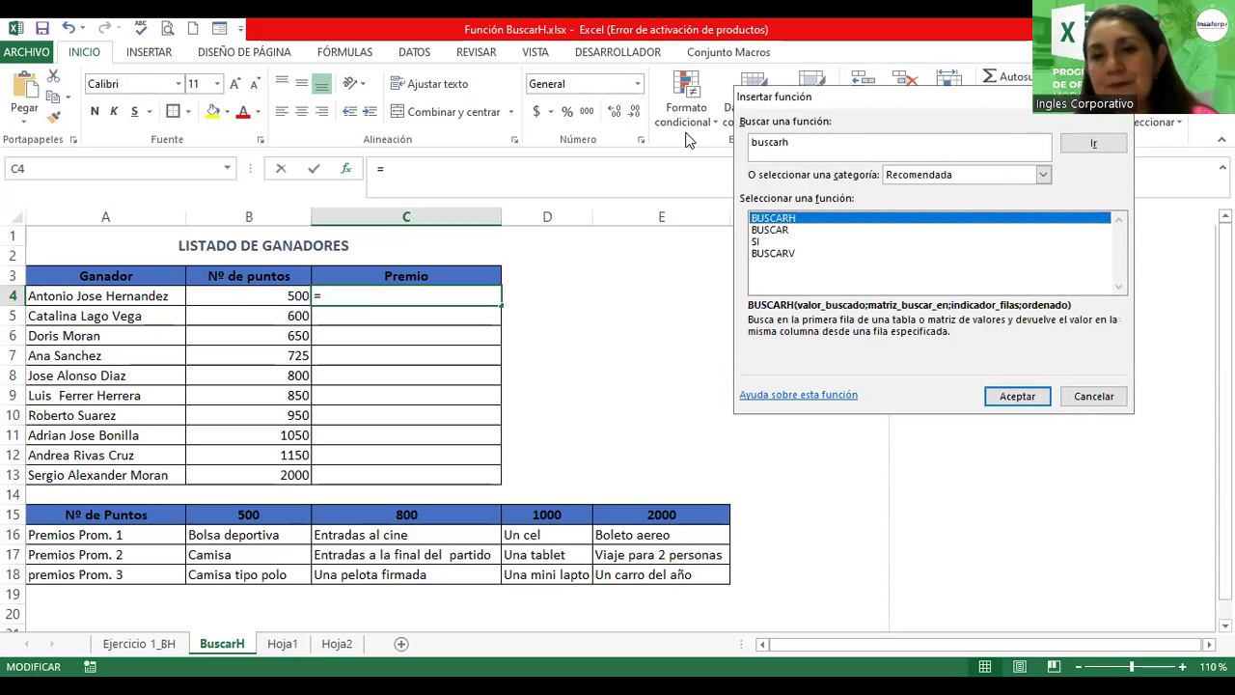
{"action": "double_click", "coordinate": [769, 221]}
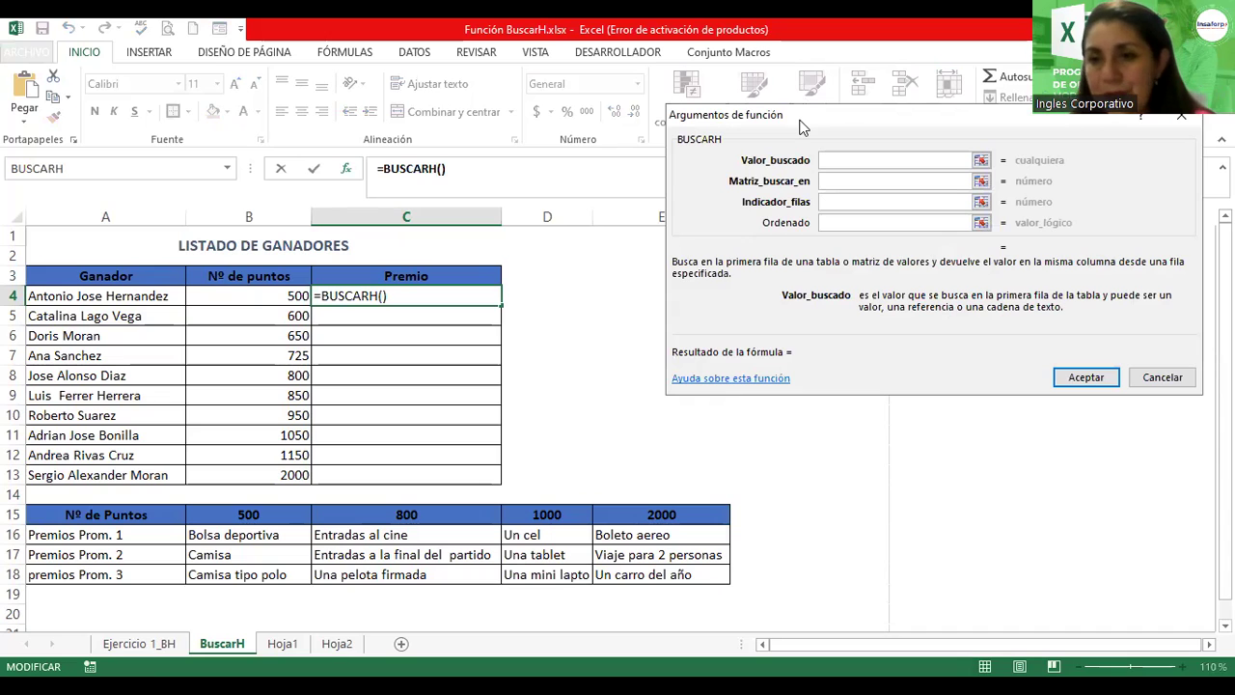
Step: Set BUSCARH's lookup value to B4 and its table to A15:E18
{"action": "left_click_drag", "start_coordinate": [799, 125], "coordinate": [642, 219]}
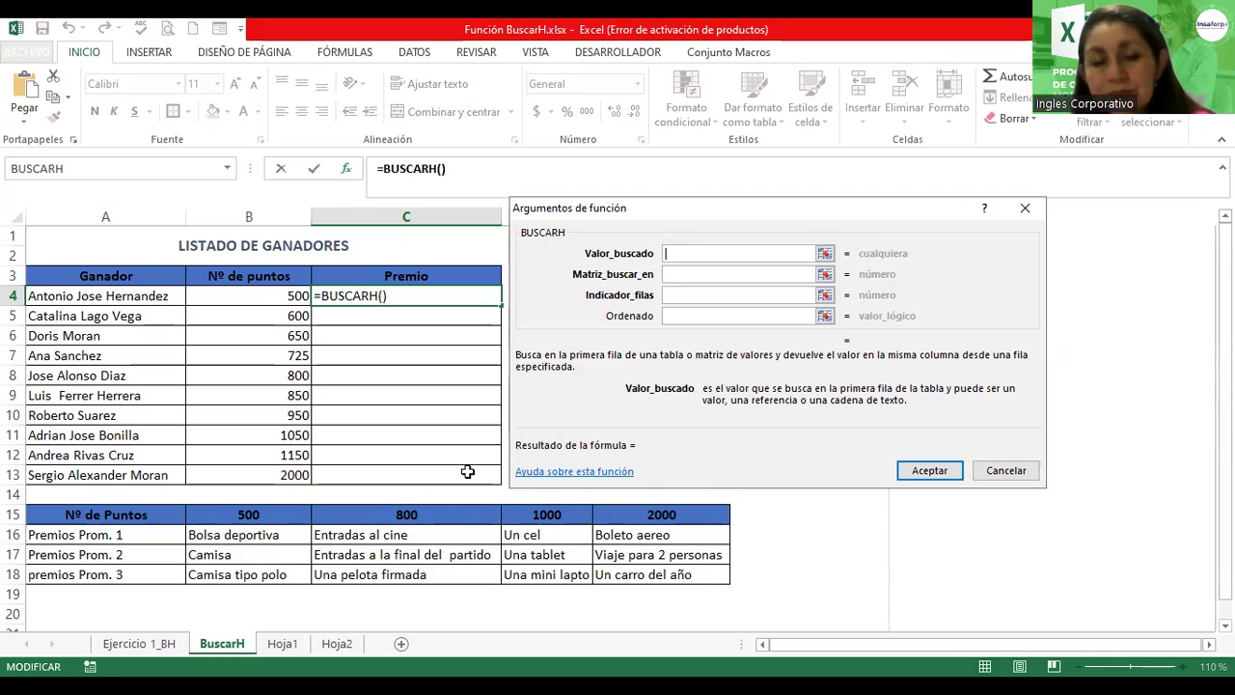
{"action": "left_click", "coordinate": [233, 297]}
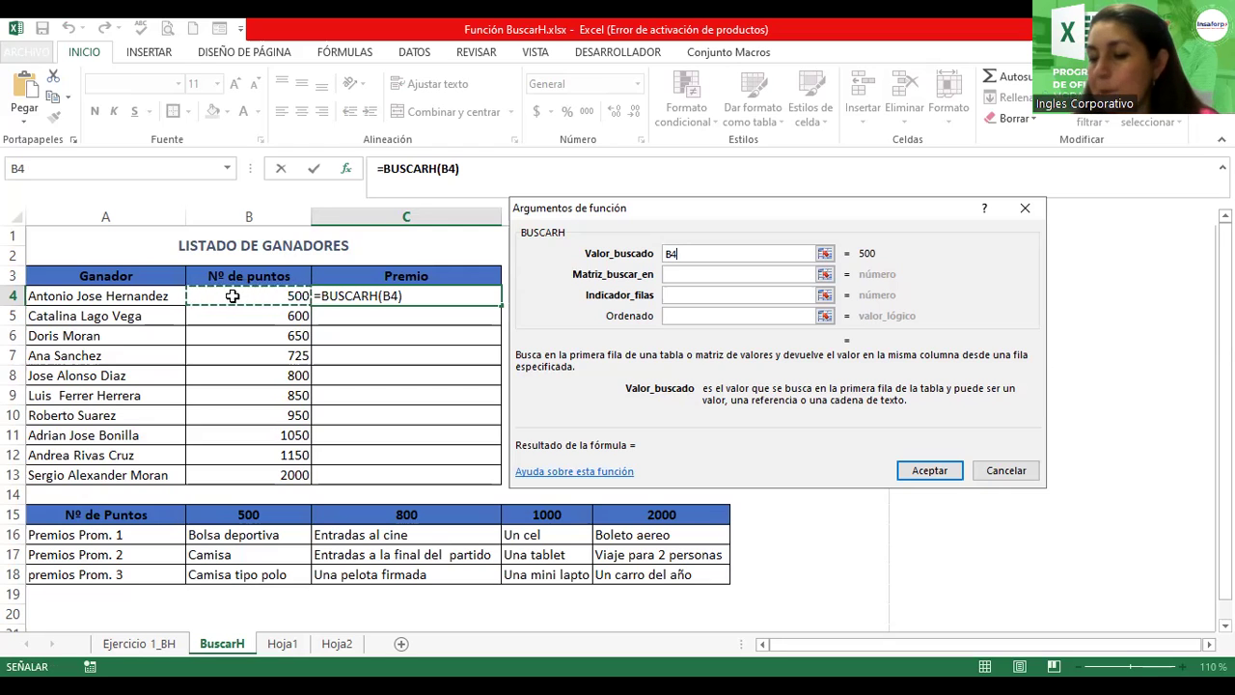
{"action": "left_click", "coordinate": [705, 275]}
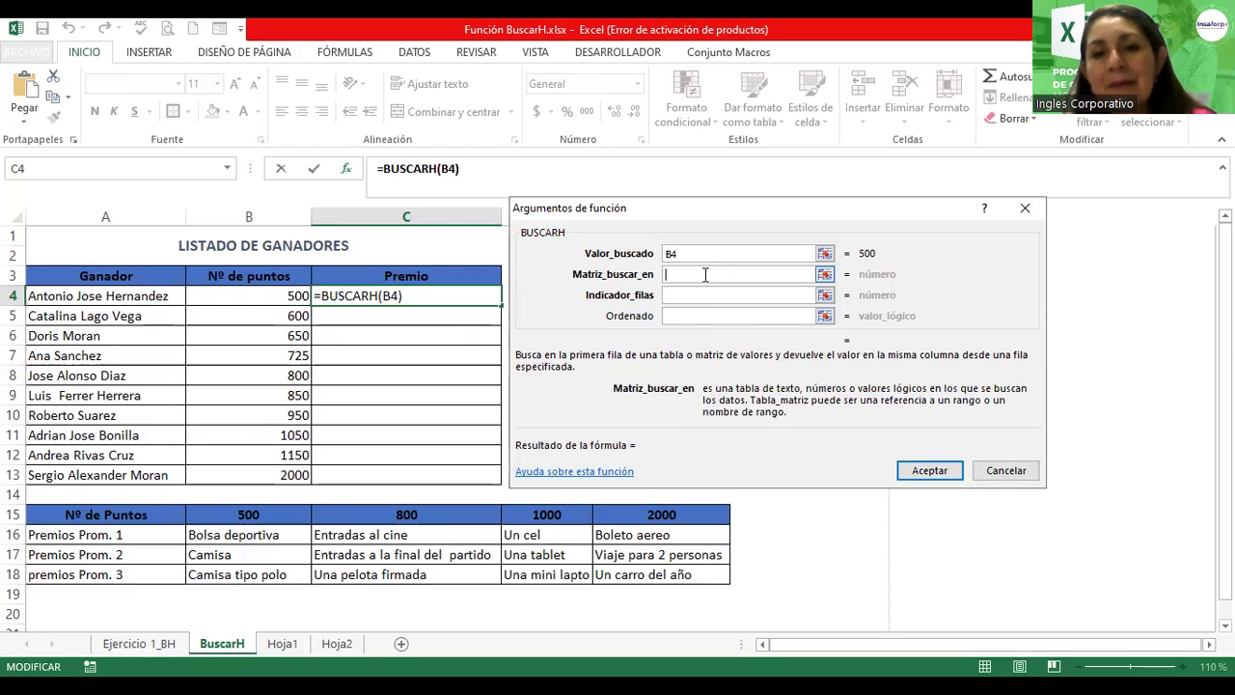
{"action": "left_click", "coordinate": [63, 515]}
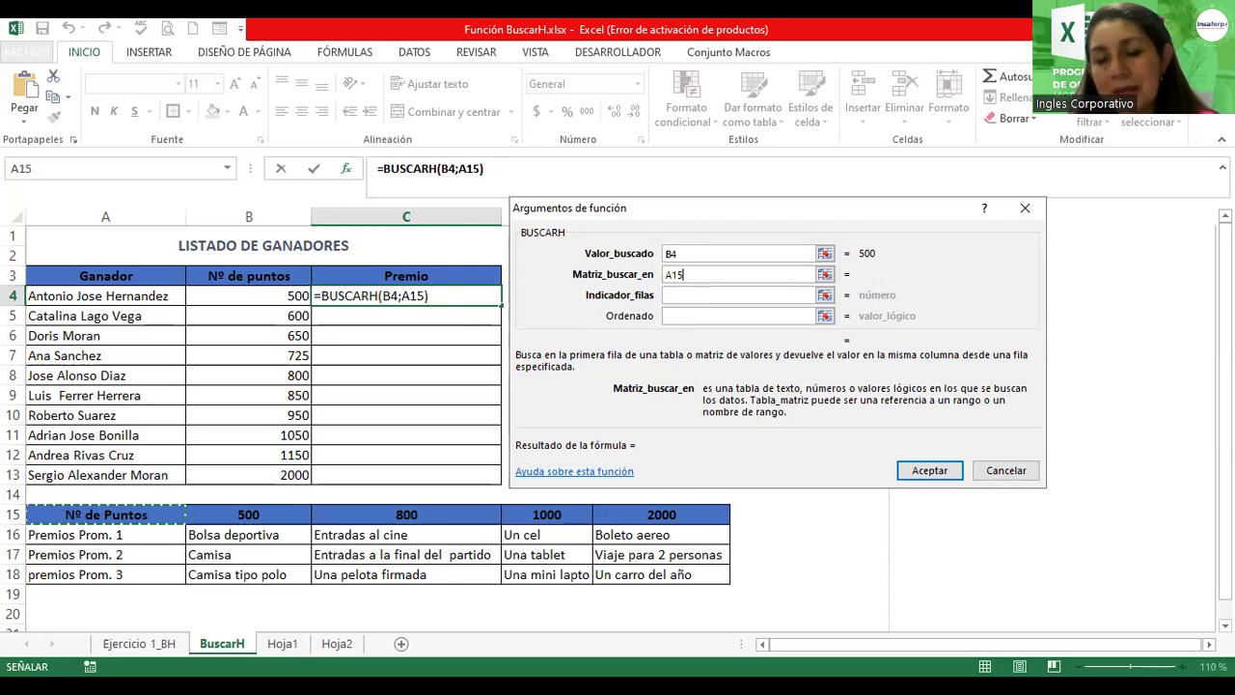
{"action": "left_click", "coordinate": [689, 567], "text": "shift"}
{"action": "scroll", "coordinate": [366, 415], "scroll_direction": "down", "scroll_amount": 1}
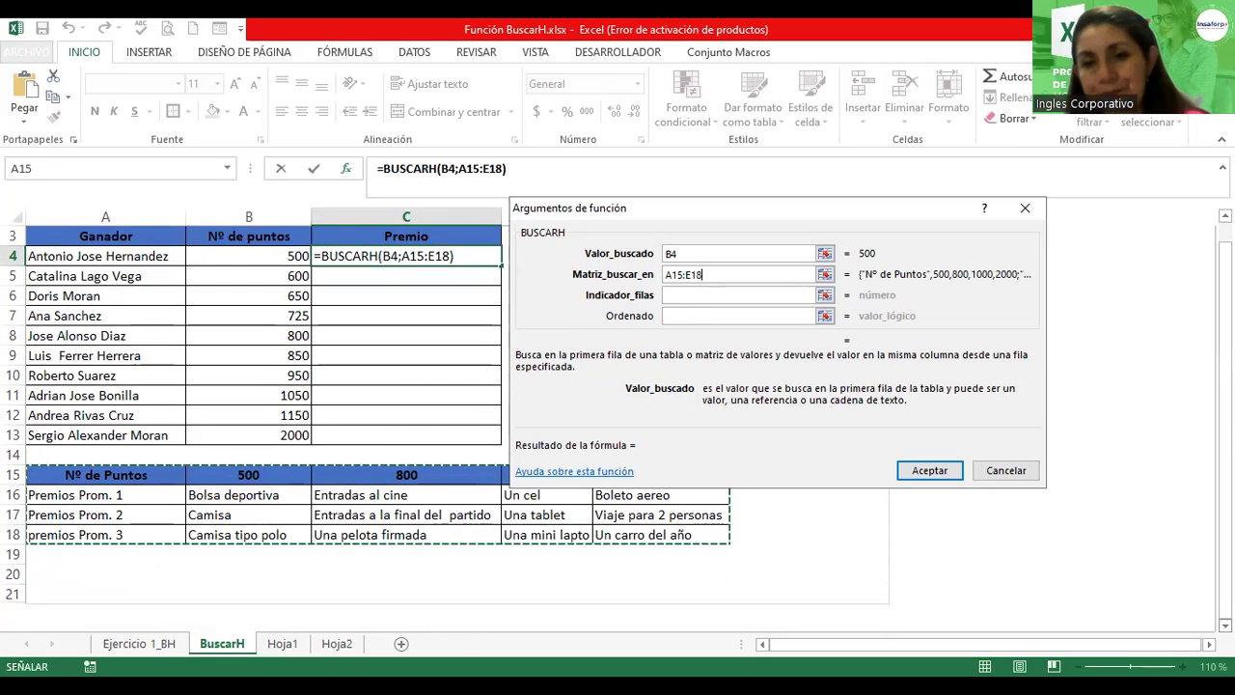
Step: Set Indicador_filas to 3 and Ordenado to 0, confirming so C4 shows Camisa
{"action": "left_click", "coordinate": [718, 295]}
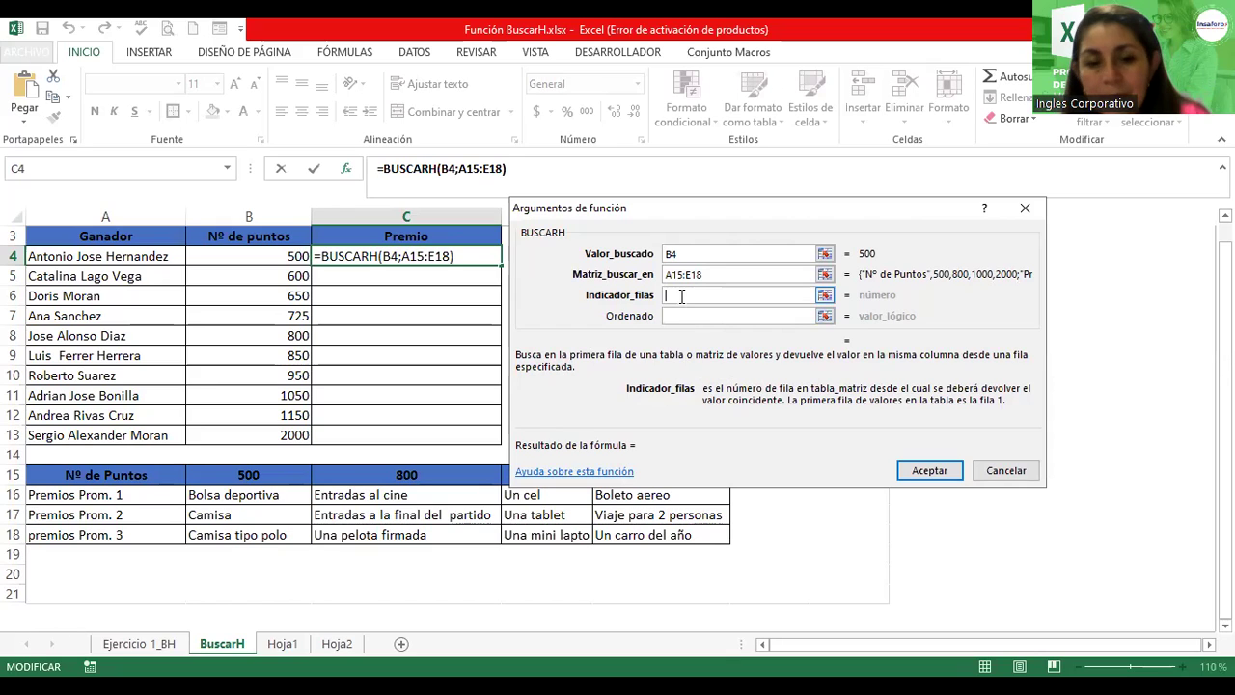
{"action": "type", "text": "3"}
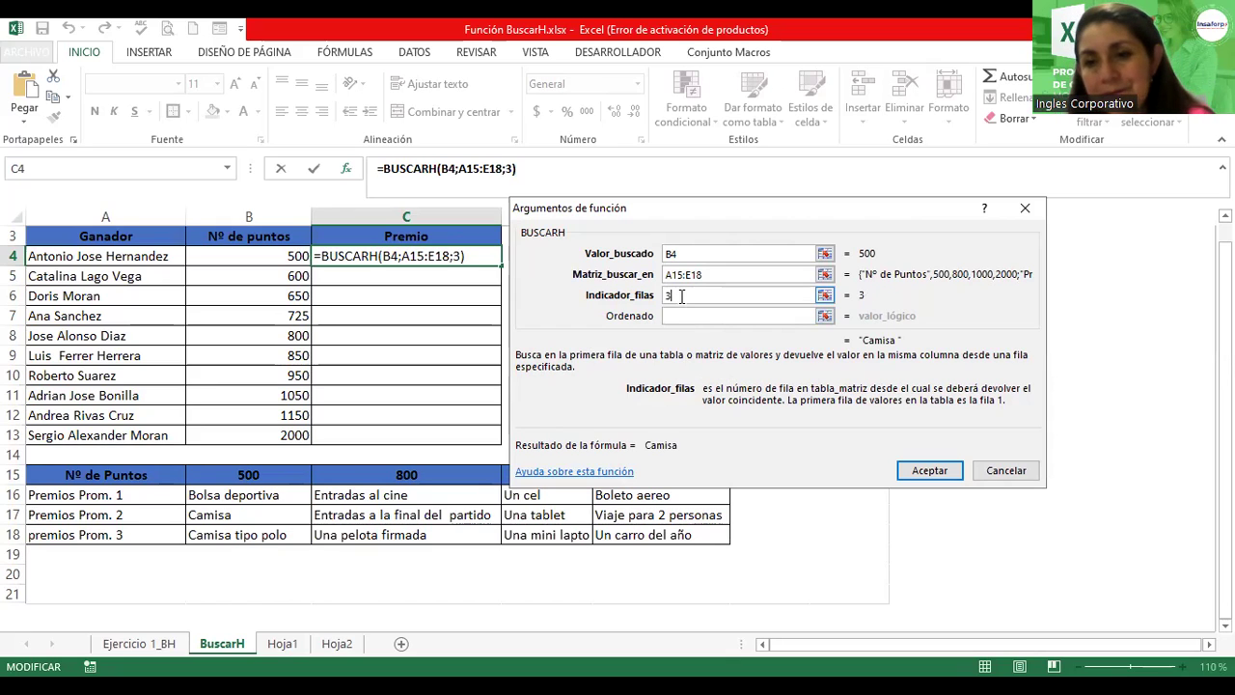
{"action": "left_click", "coordinate": [681, 317]}
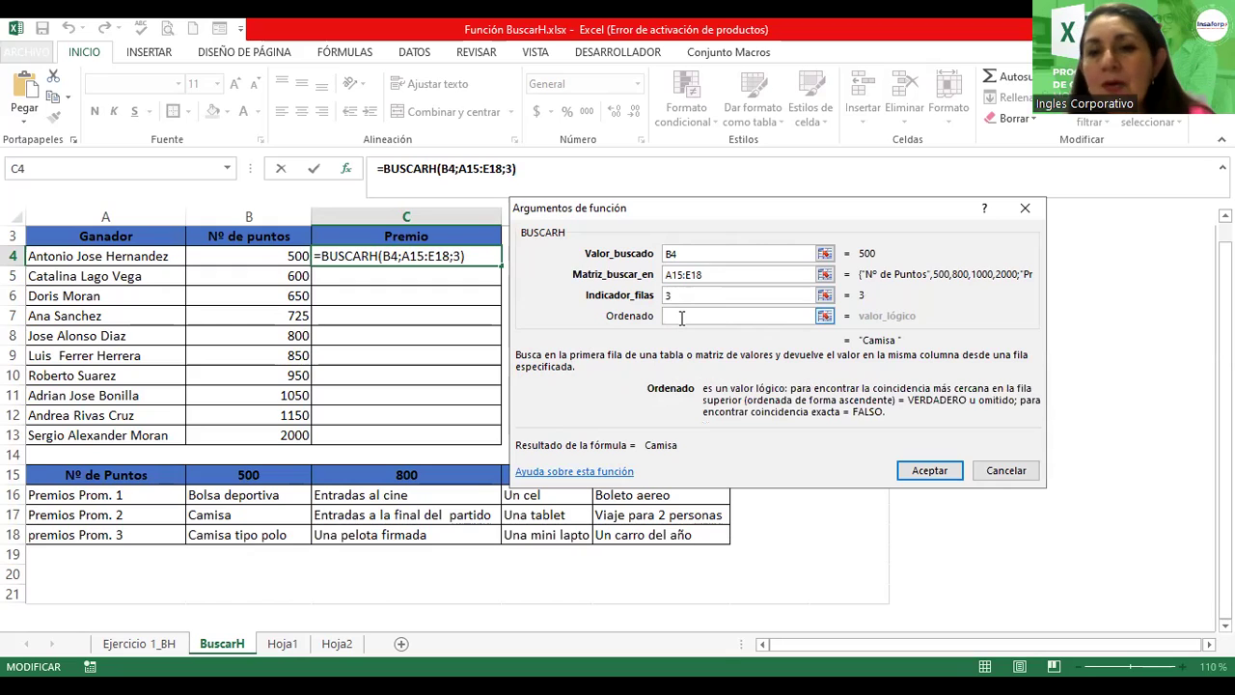
{"action": "type", "text": "0"}
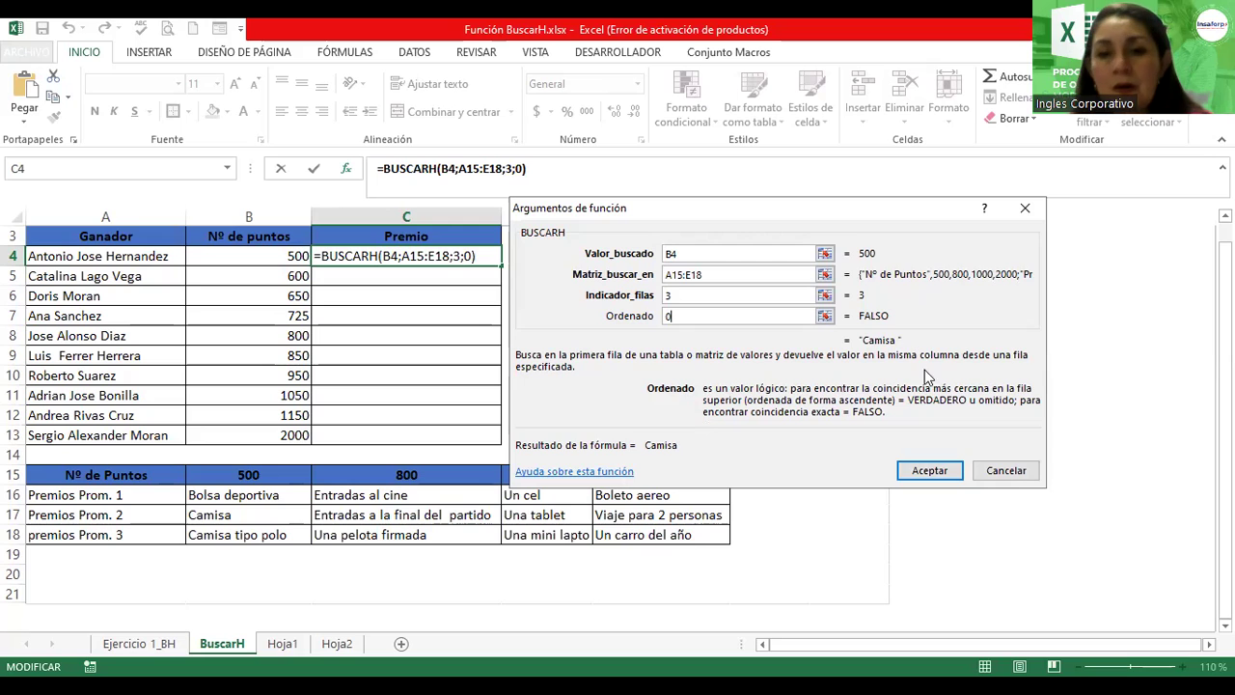
{"action": "left_click", "coordinate": [944, 471]}
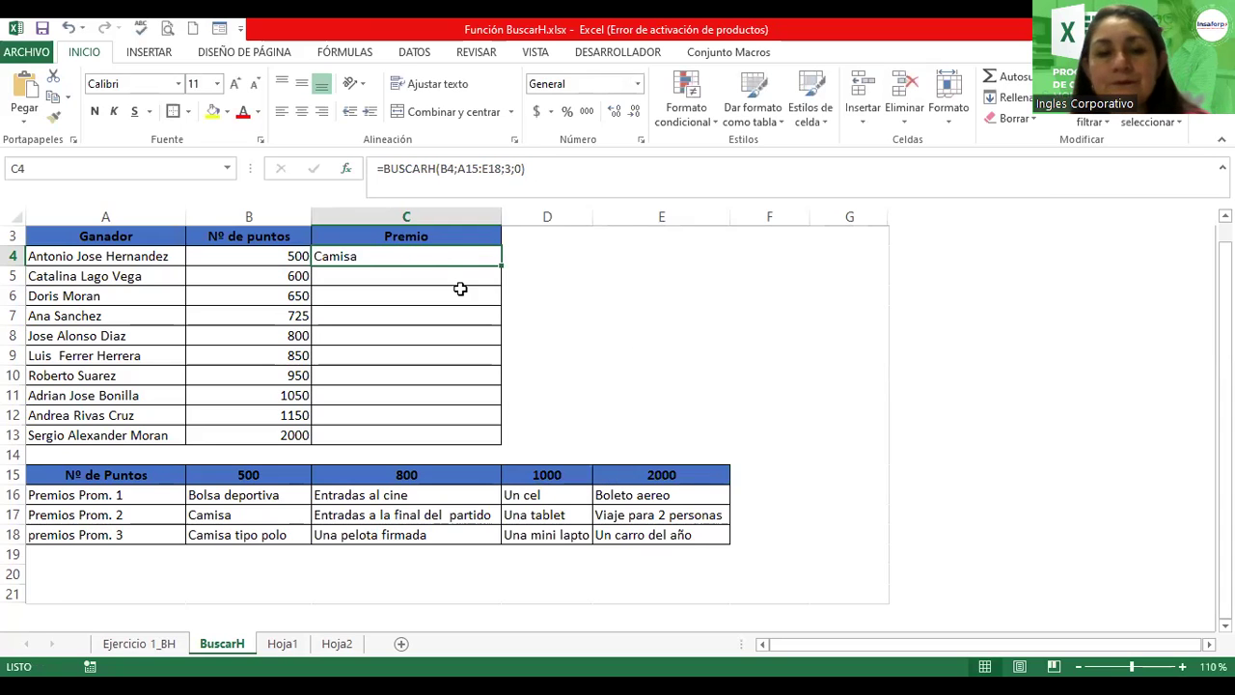
{"action": "double_click", "coordinate": [375, 255]}
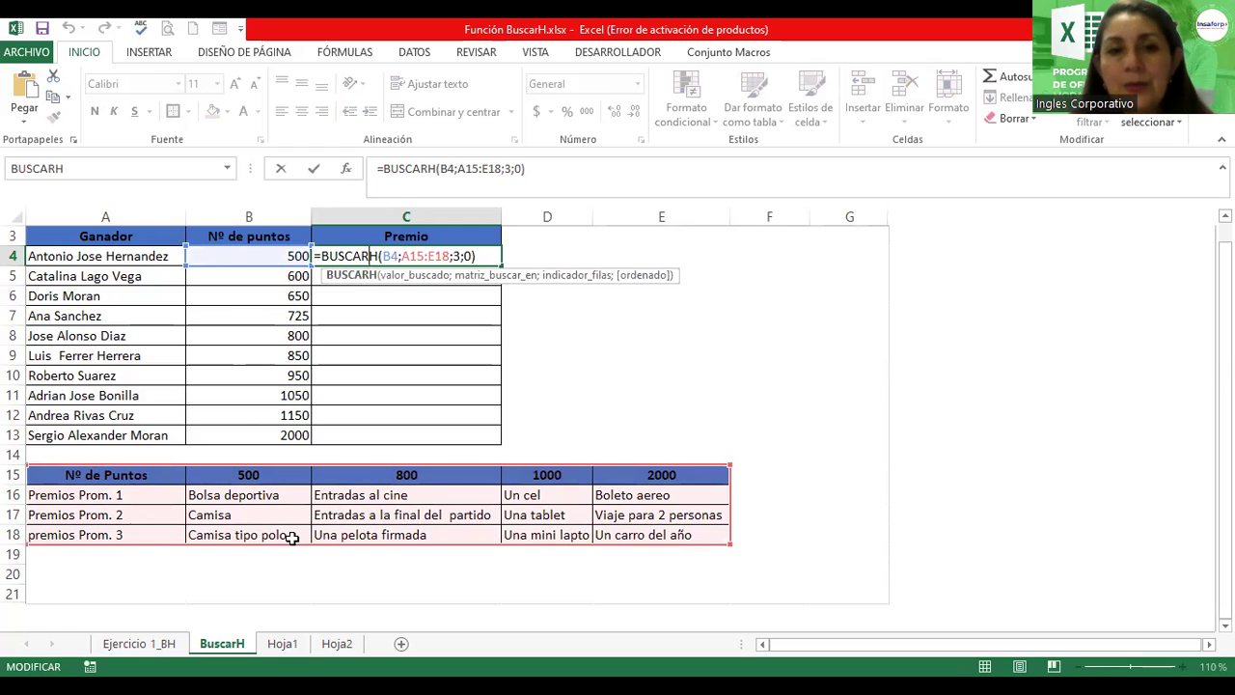
{"action": "key", "text": "Return"}
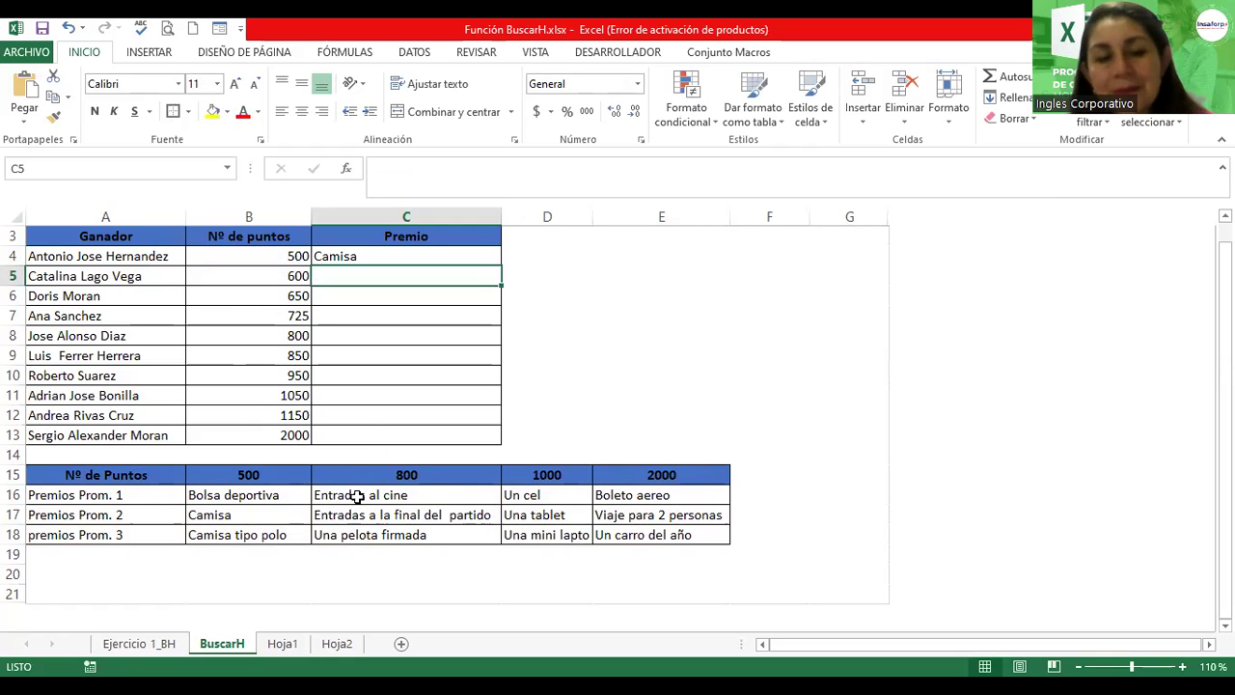
{"action": "left_click", "coordinate": [352, 334]}
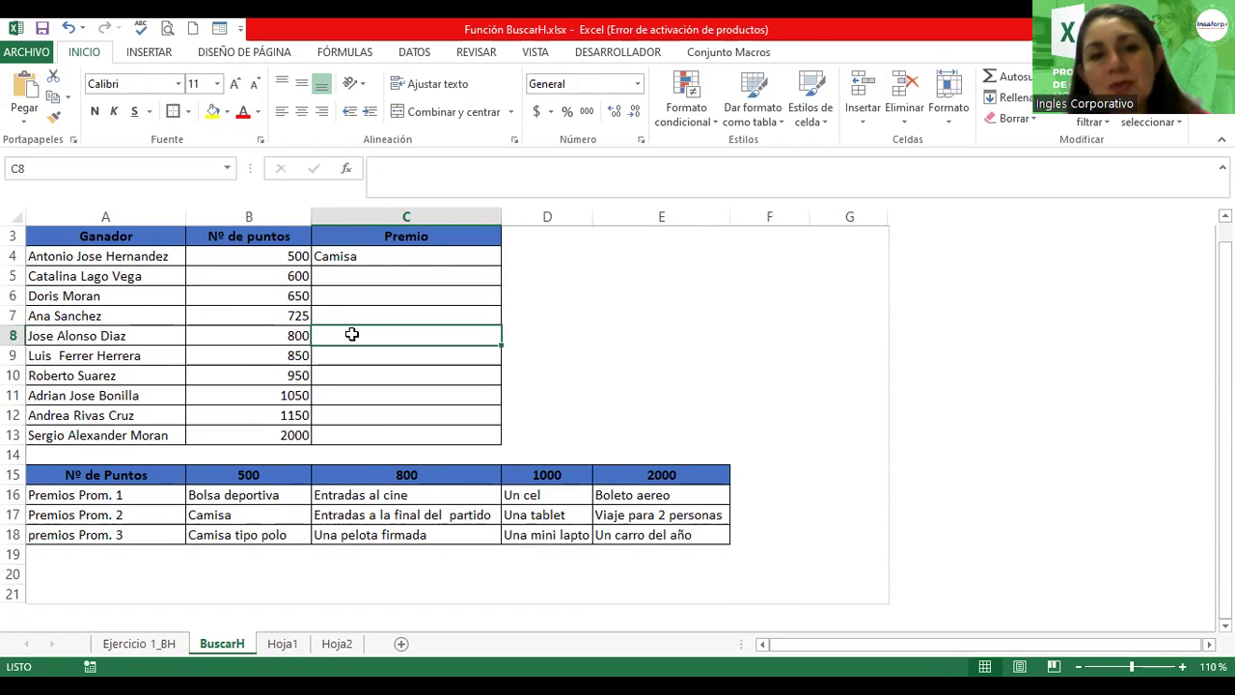
Step: Enter =BUSCARH(B8;A15:E18;3) in C8 to look up B8's points in the prize table
{"action": "type", "text": "="}
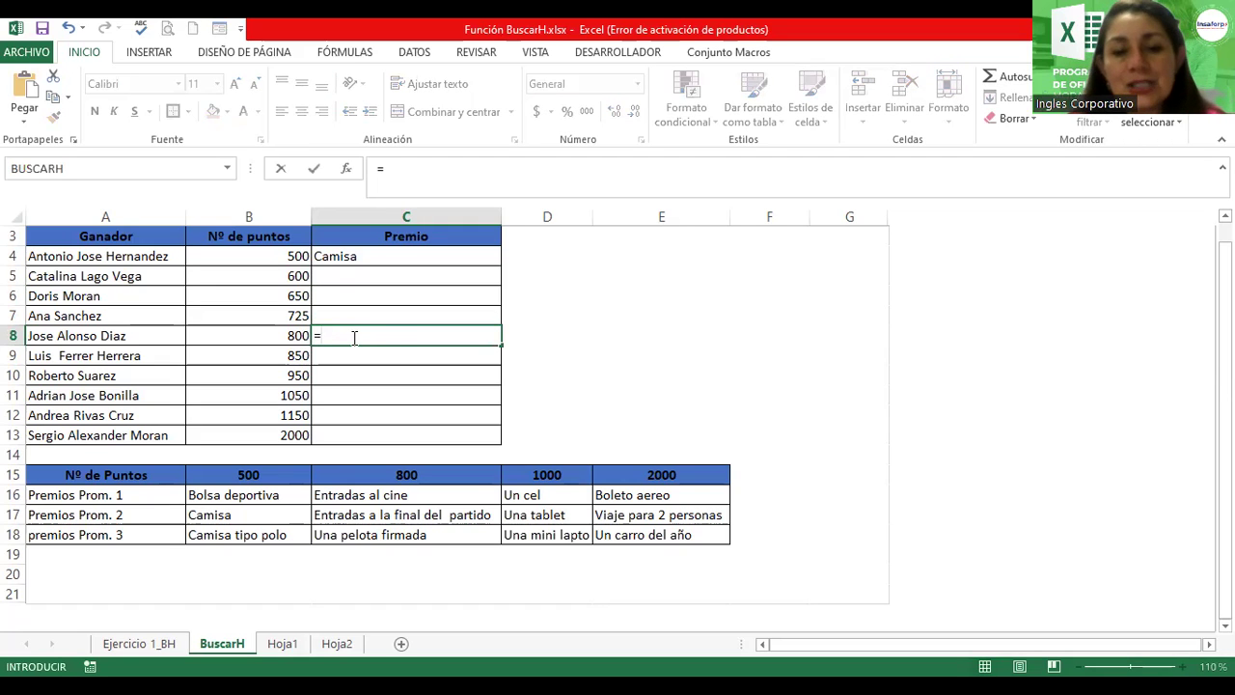
{"action": "type", "text": "buscarh("}
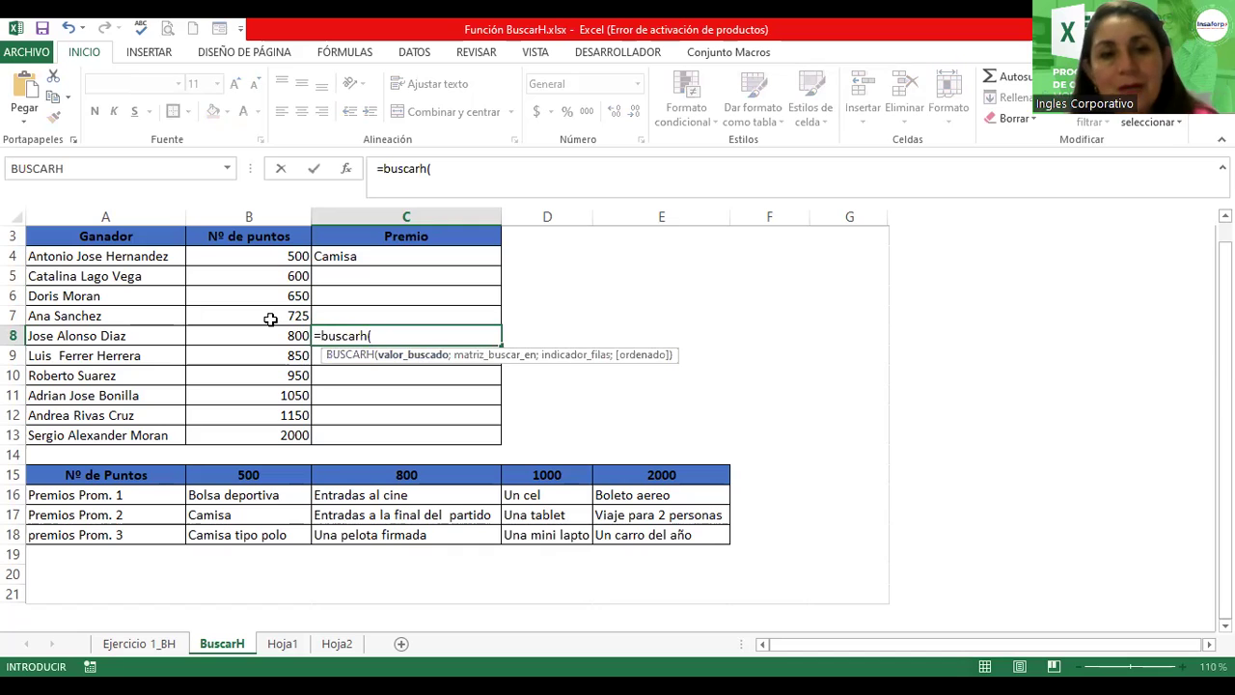
{"action": "left_click", "coordinate": [251, 338]}
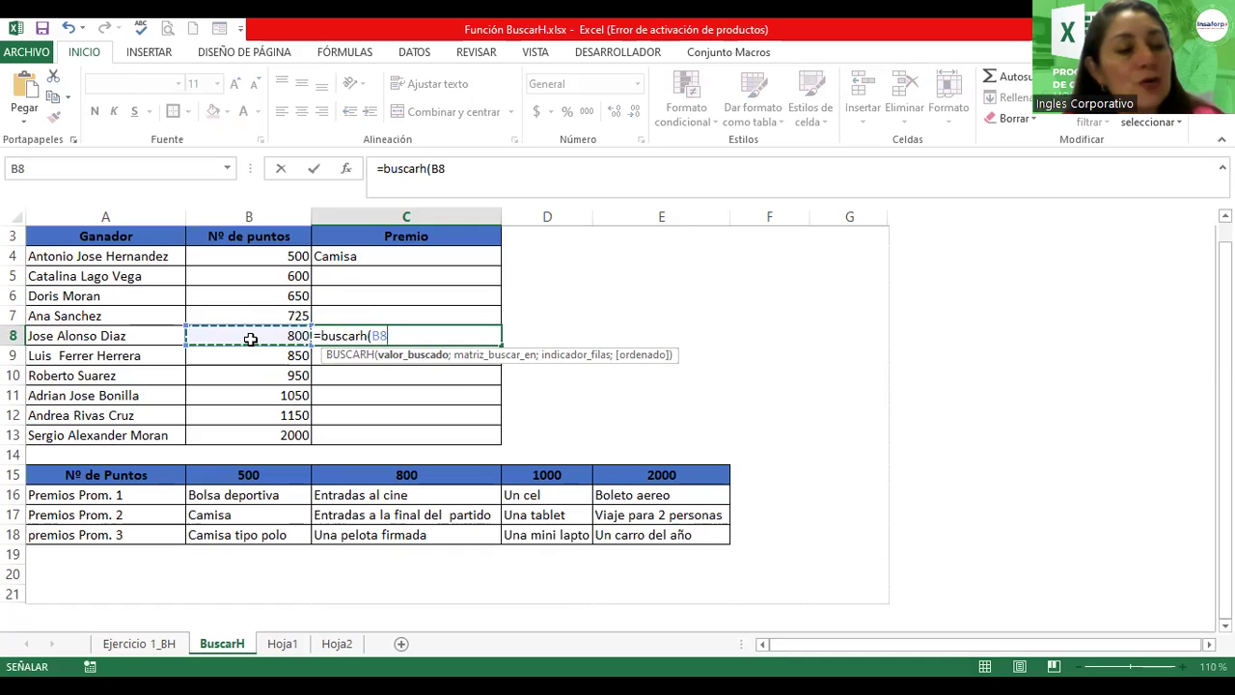
{"action": "type", "text": ";"}
{"action": "left_click_drag", "start_coordinate": [31, 479], "coordinate": [645, 533]}
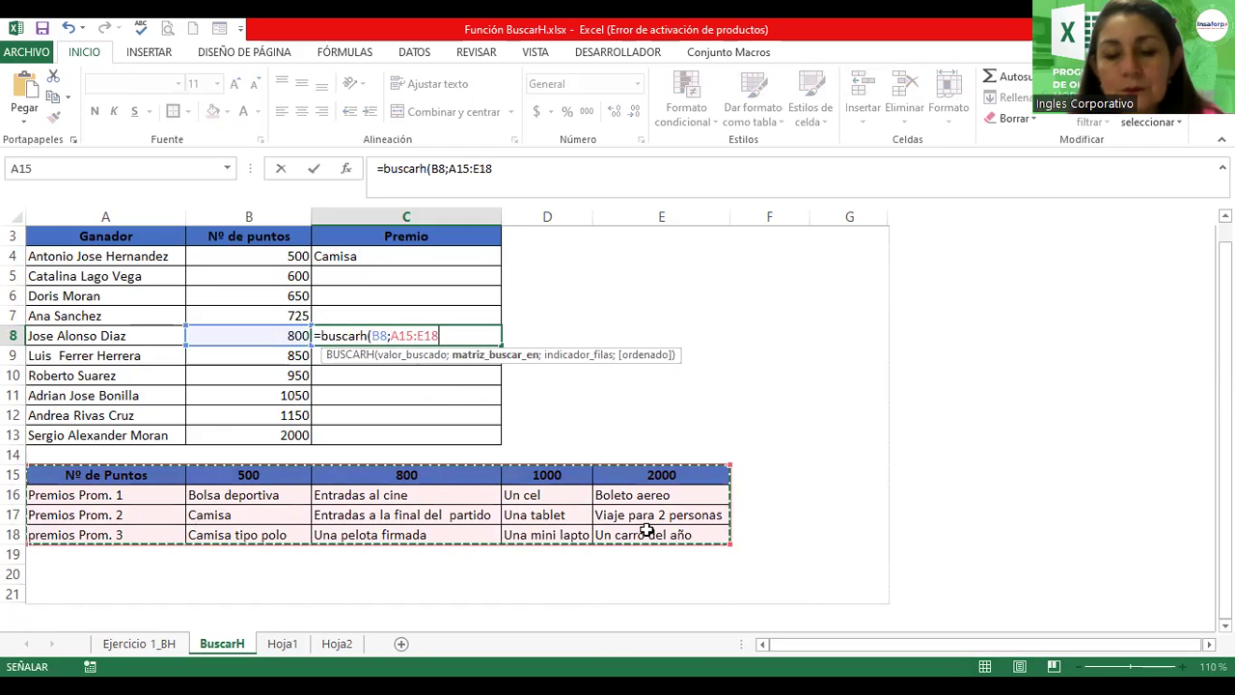
{"action": "type", "text": ";"}
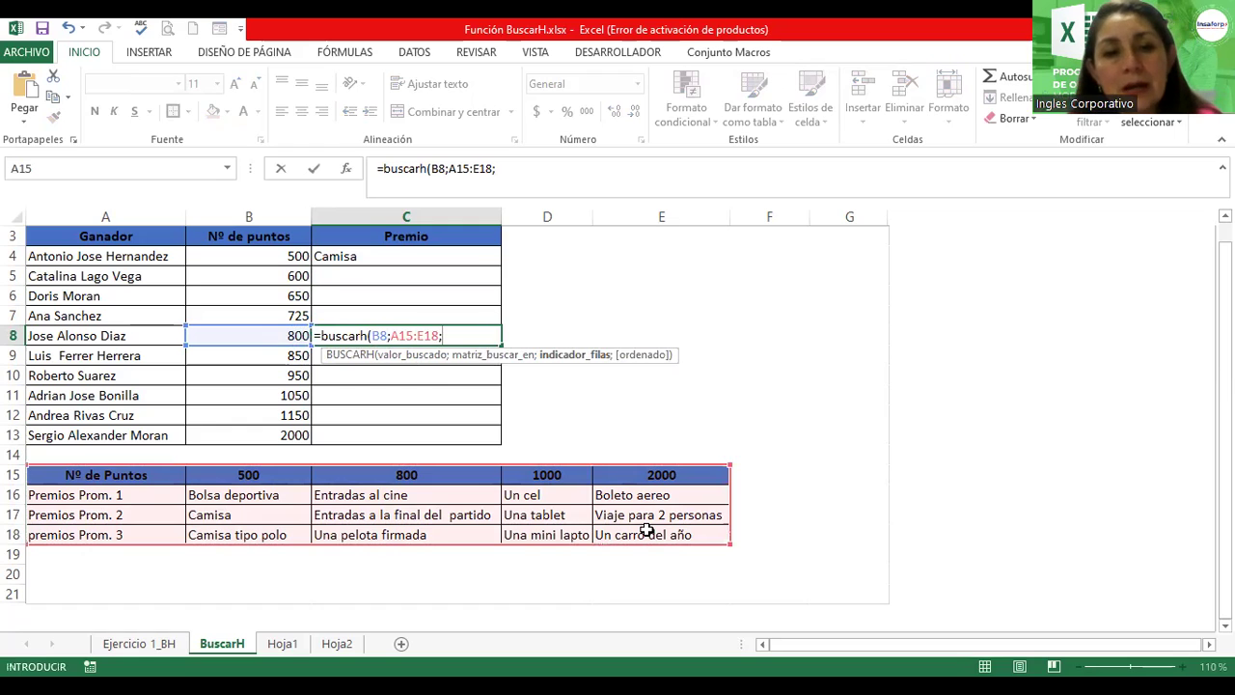
{"action": "type", "text": "3"}
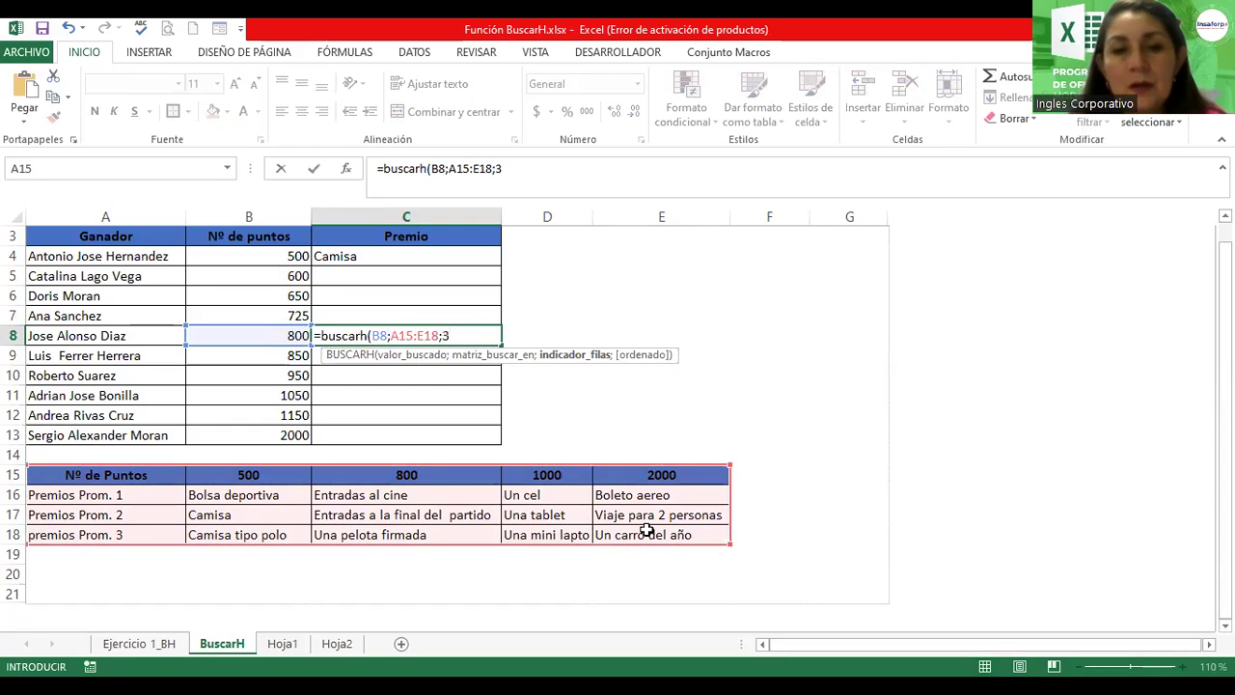
{"action": "left_click", "coordinate": [644, 533]}
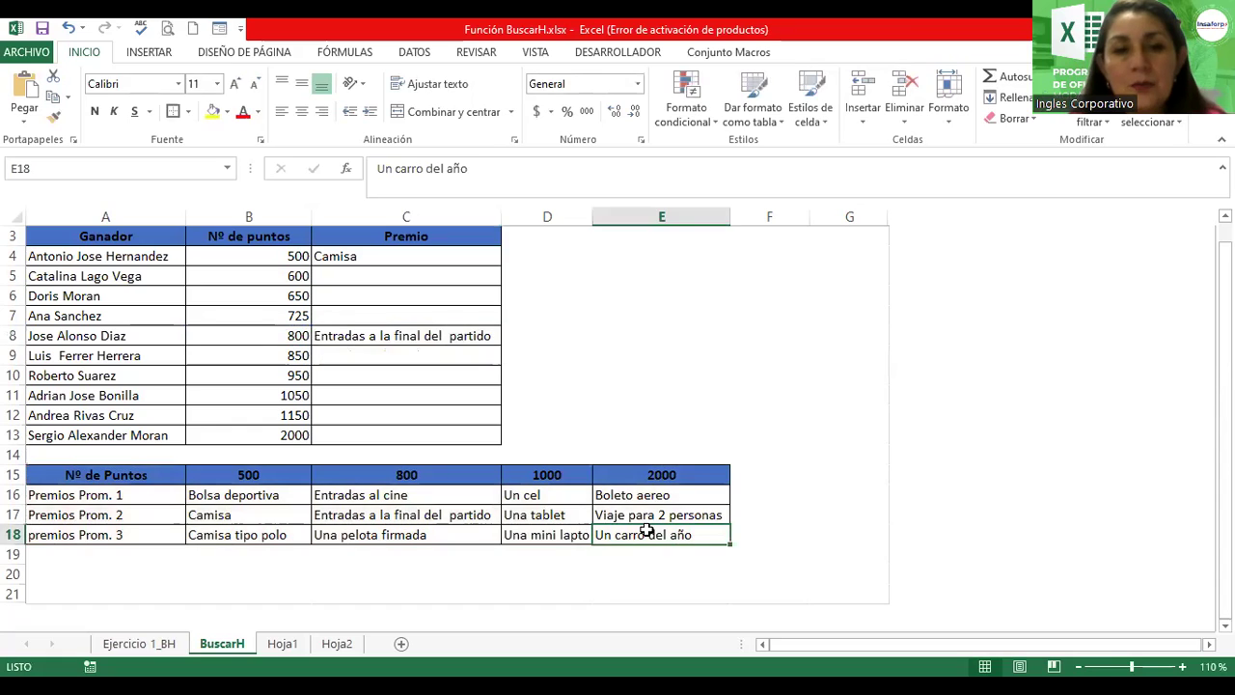
Step: Add the exact-match argument ;0 to C8's formula, returning Entradas a la final del partido
{"action": "double_click", "coordinate": [415, 340]}
{"action": "double_click", "coordinate": [415, 341]}
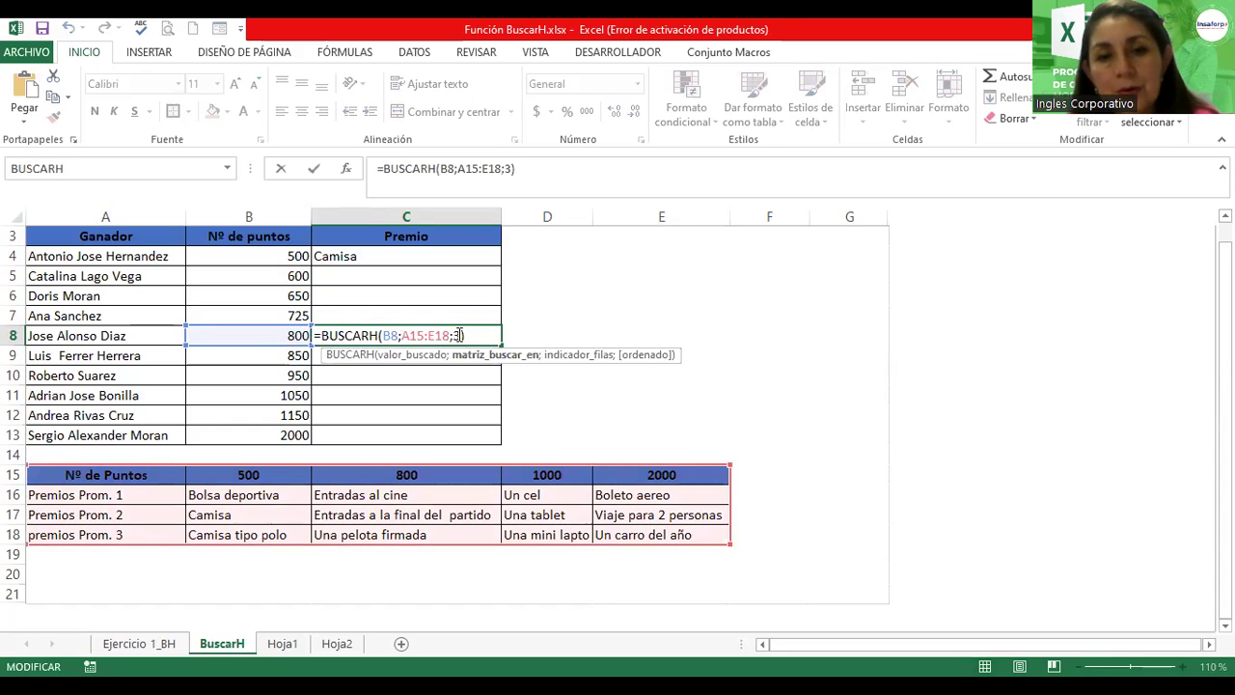
{"action": "left_click", "coordinate": [459, 335]}
{"action": "type", "text": ";0"}
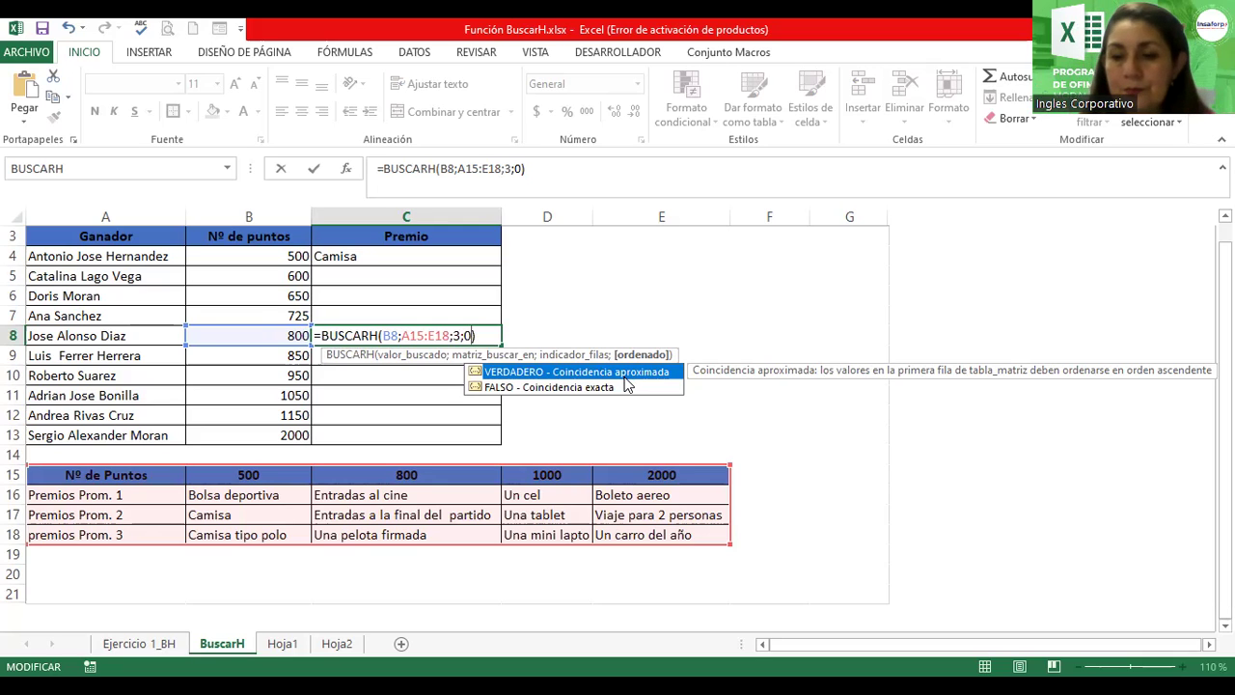
{"action": "key", "text": "Return"}
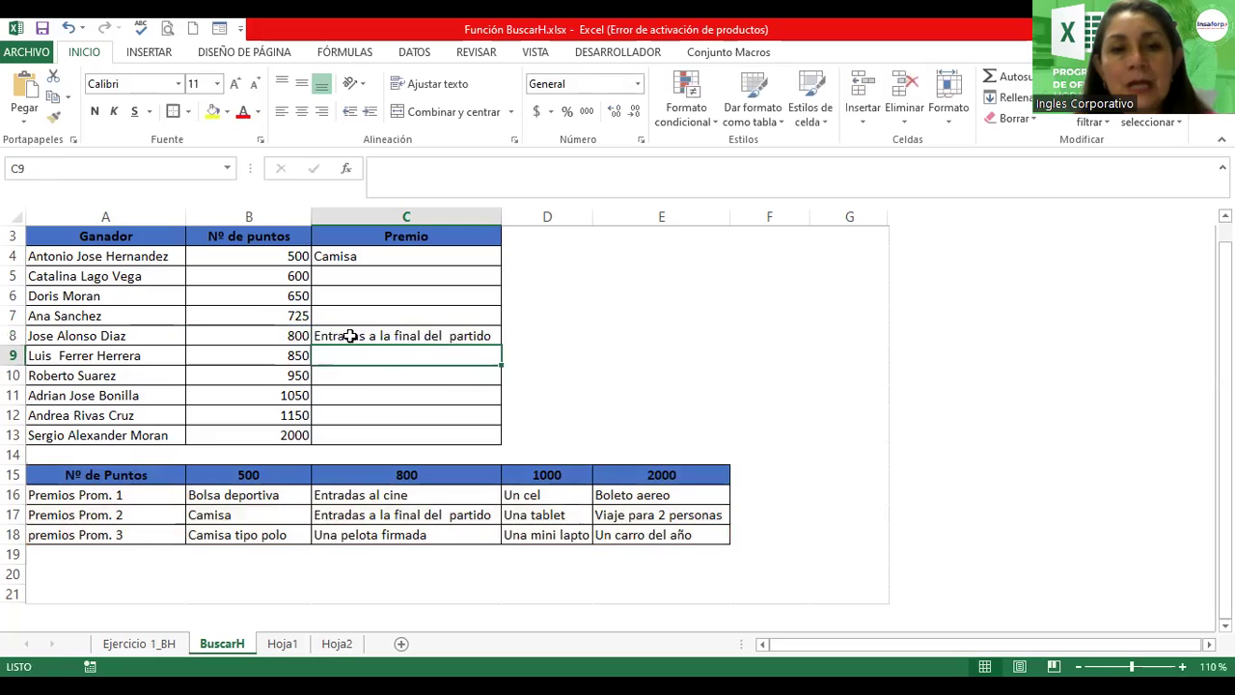
{"action": "left_click", "coordinate": [13, 516]}
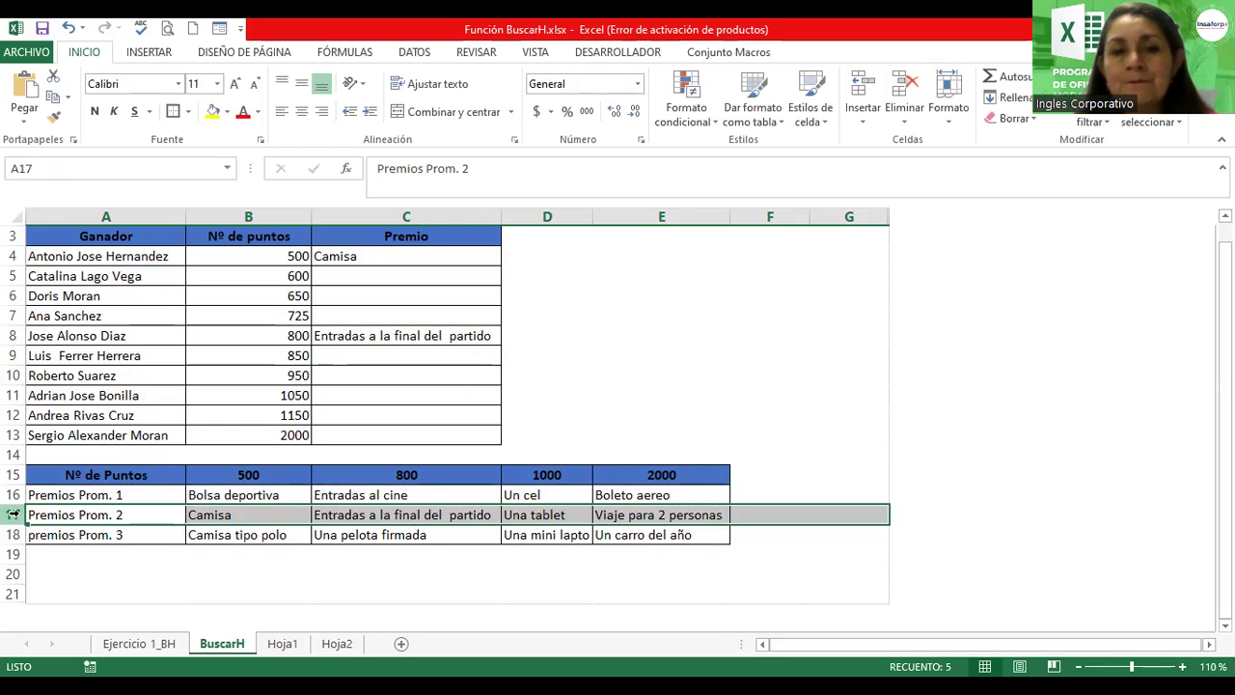
{"action": "left_click", "coordinate": [407, 338]}
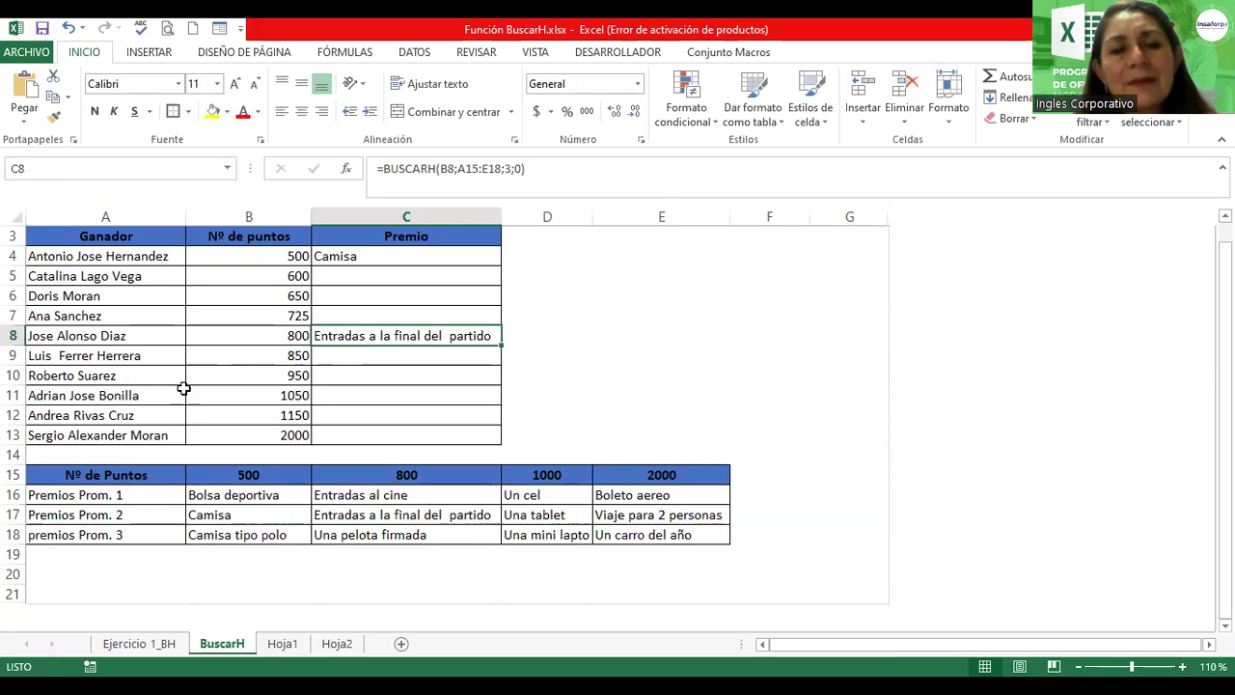
{"action": "left_click", "coordinate": [386, 355]}
{"action": "double_click", "coordinate": [399, 335]}
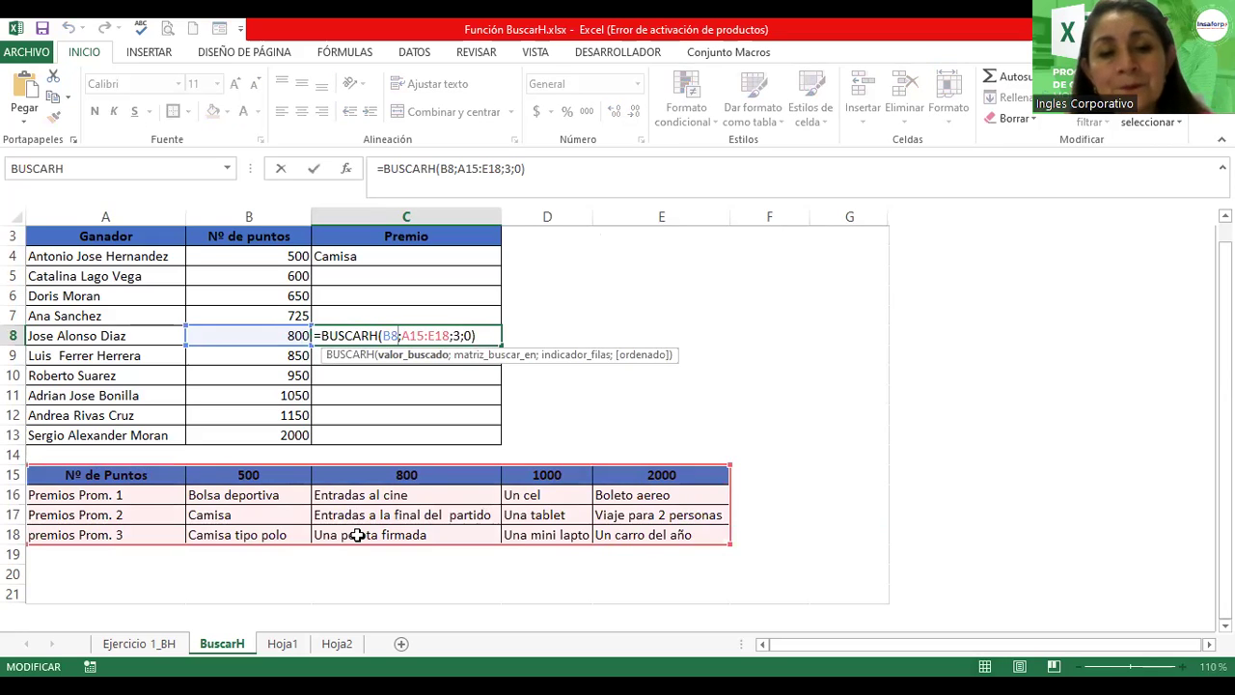
{"action": "key", "text": "Return"}
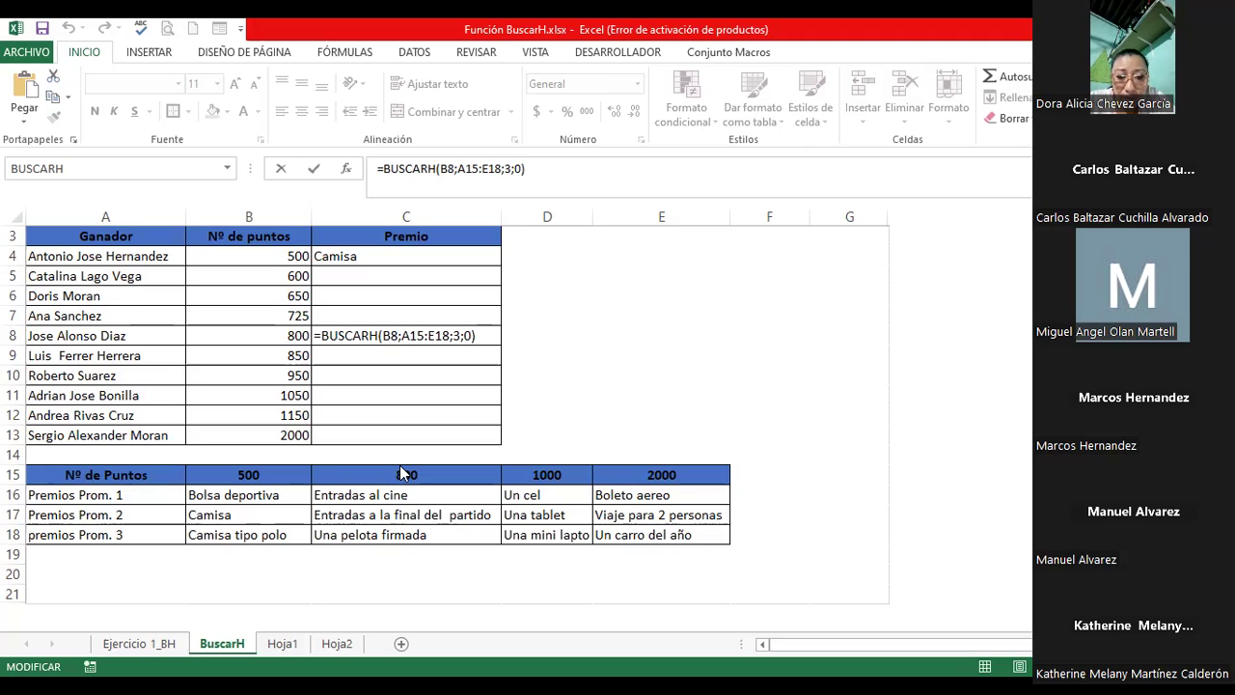
{"action": "double_click", "coordinate": [481, 335]}
{"action": "key", "text": "Return"}
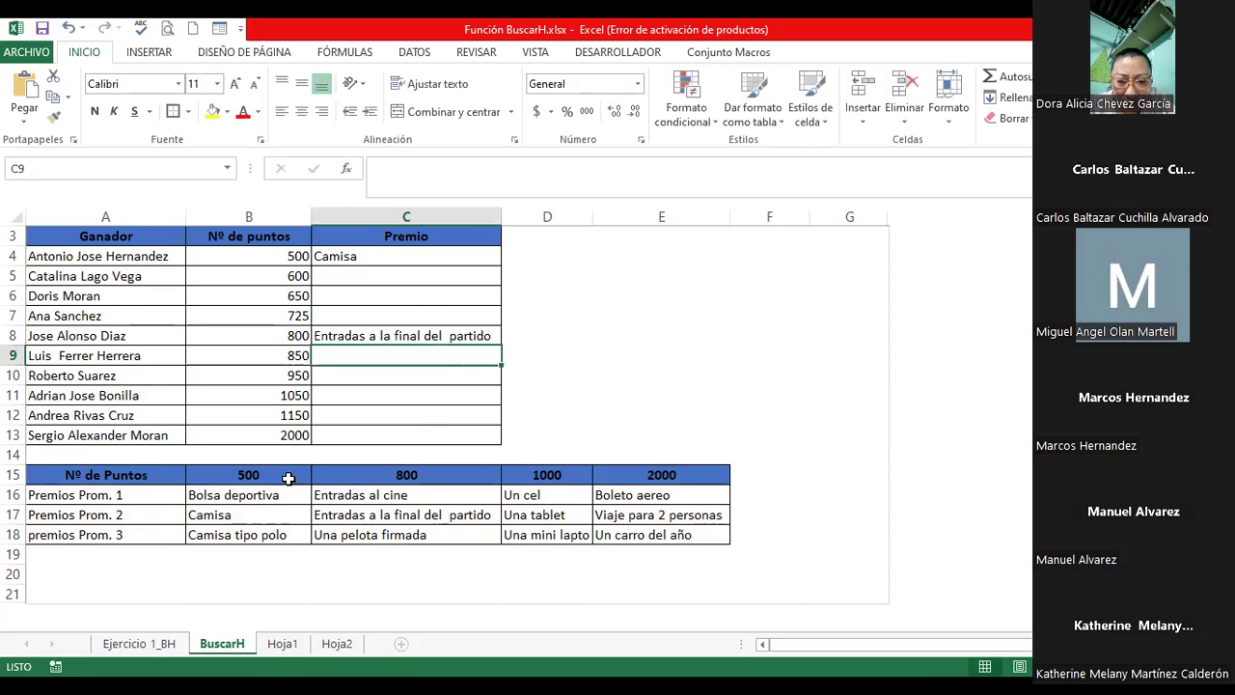
{"action": "left_click", "coordinate": [368, 393]}
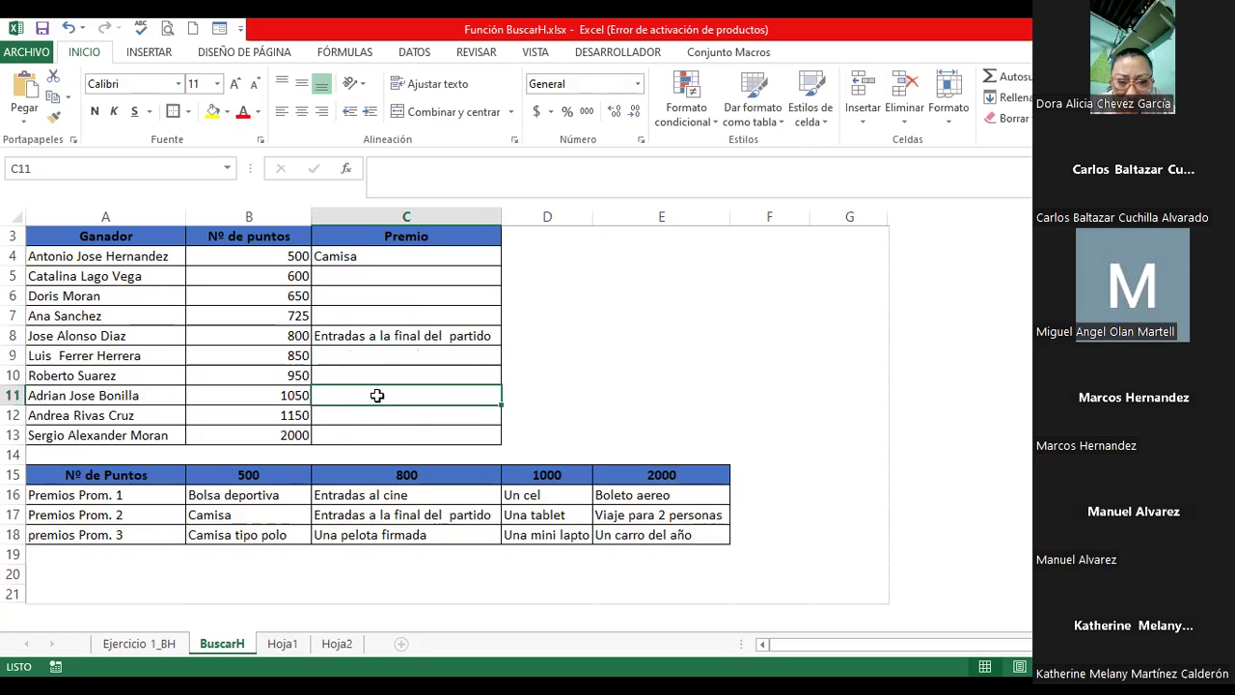
Step: Start C11's formula as =BUSCARH(B11;A15:E18;3 using the prize table
{"action": "type", "text": "="}
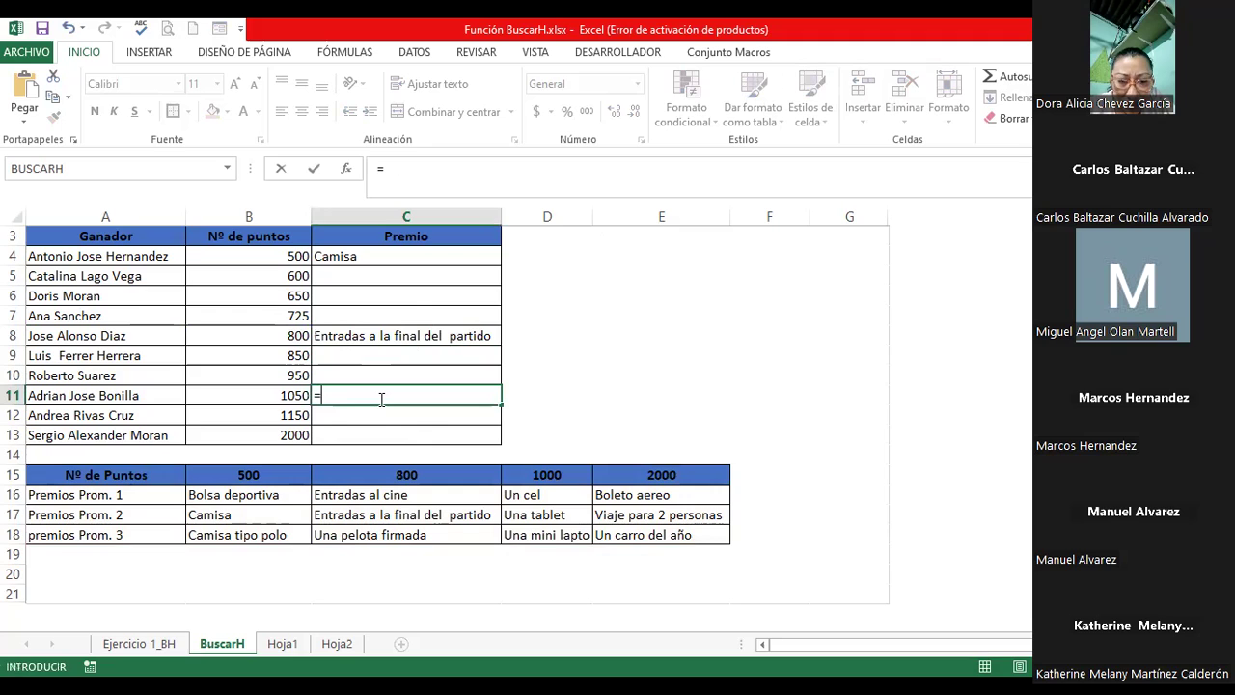
{"action": "type", "text": "buscarh("}
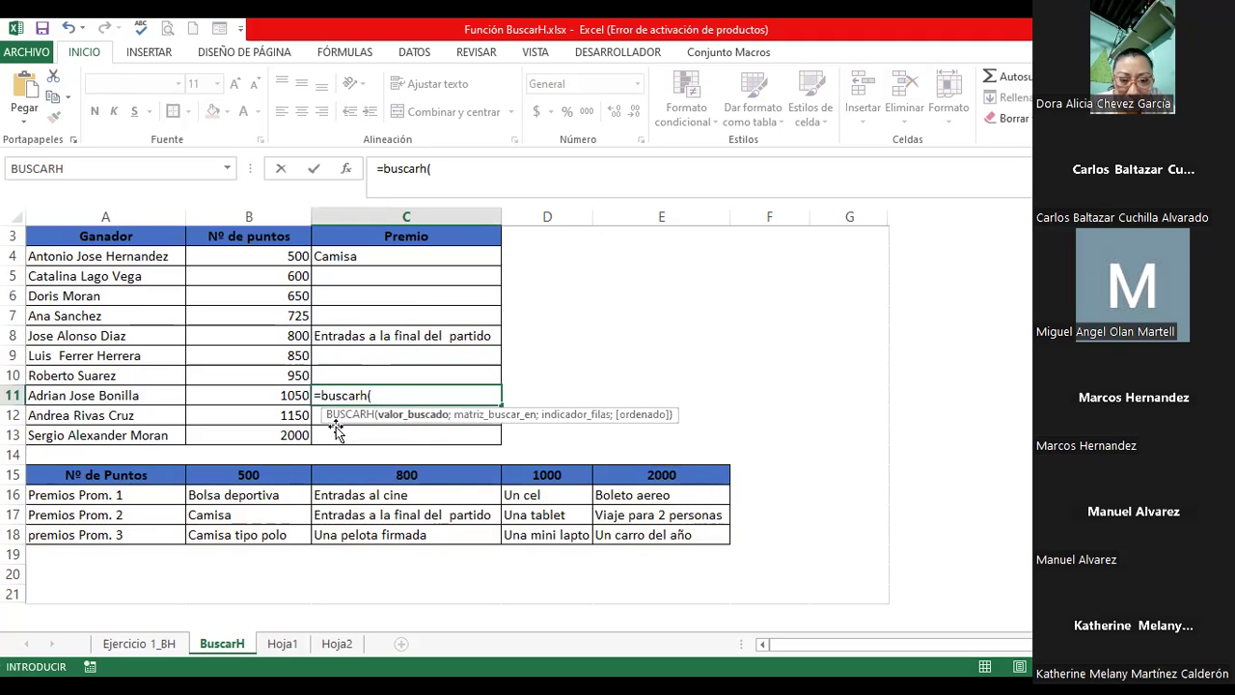
{"action": "left_click", "coordinate": [251, 395]}
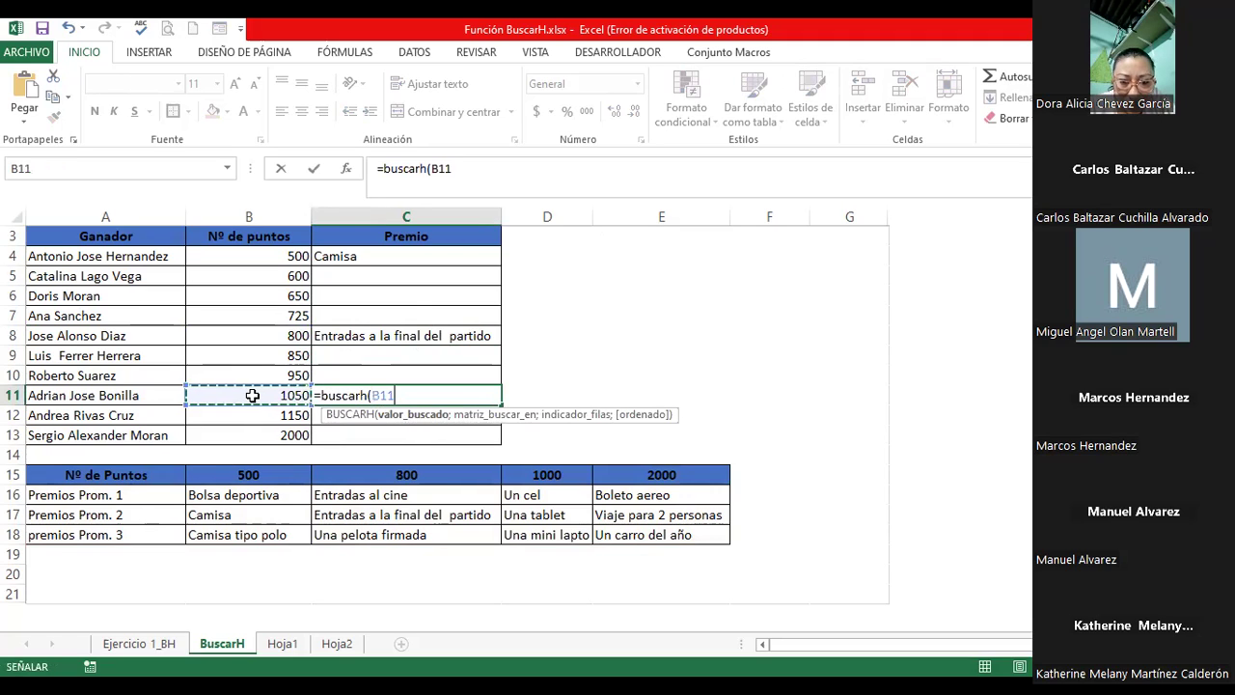
{"action": "type", "text": ";"}
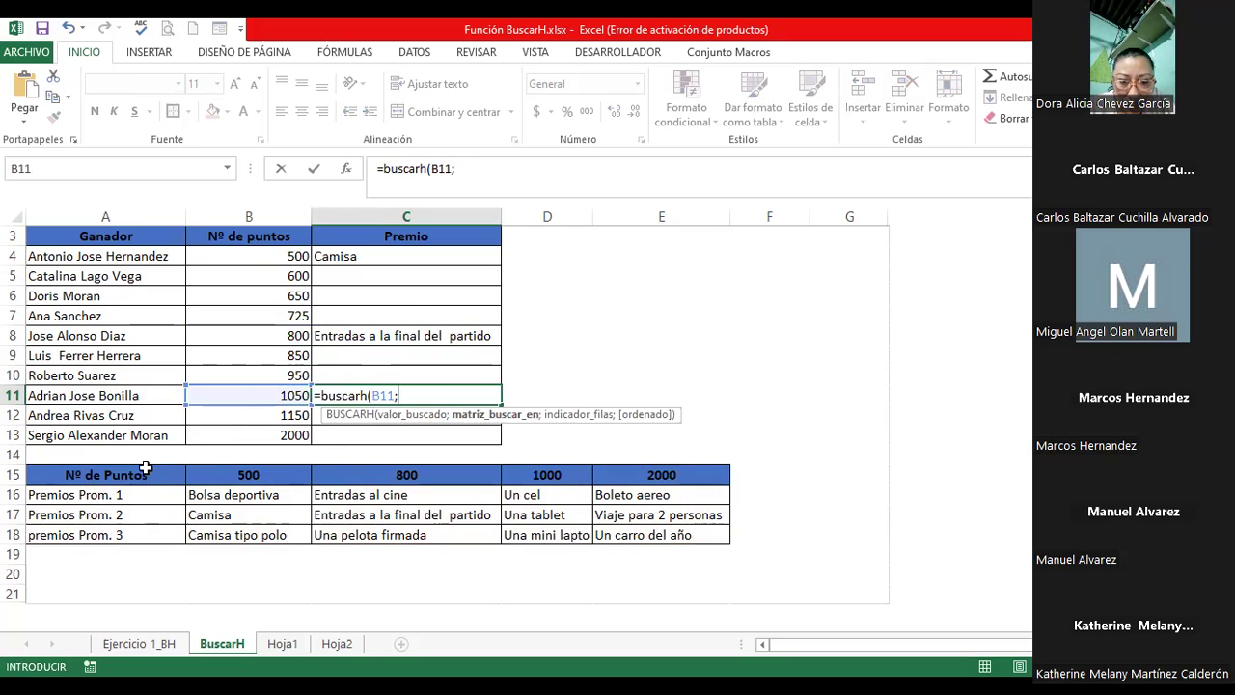
{"action": "left_click", "coordinate": [154, 469]}
{"action": "left_click_drag", "start_coordinate": [572, 514], "coordinate": [676, 540]}
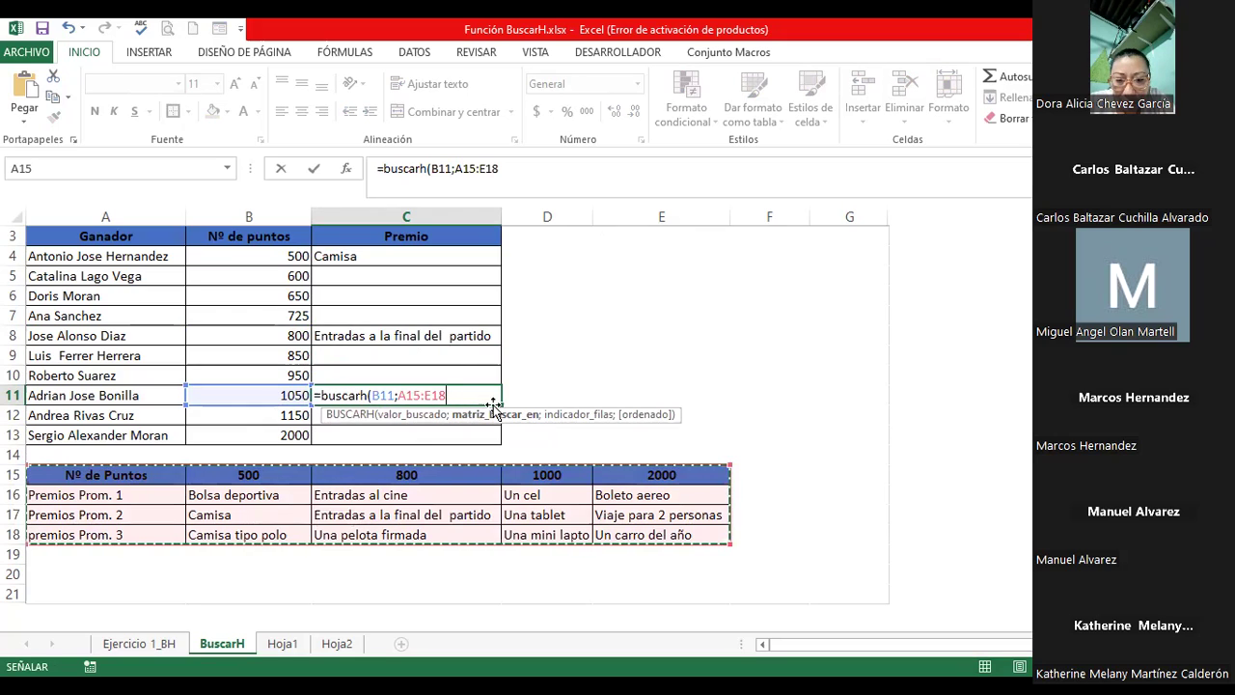
{"action": "type", "text": ";3"}
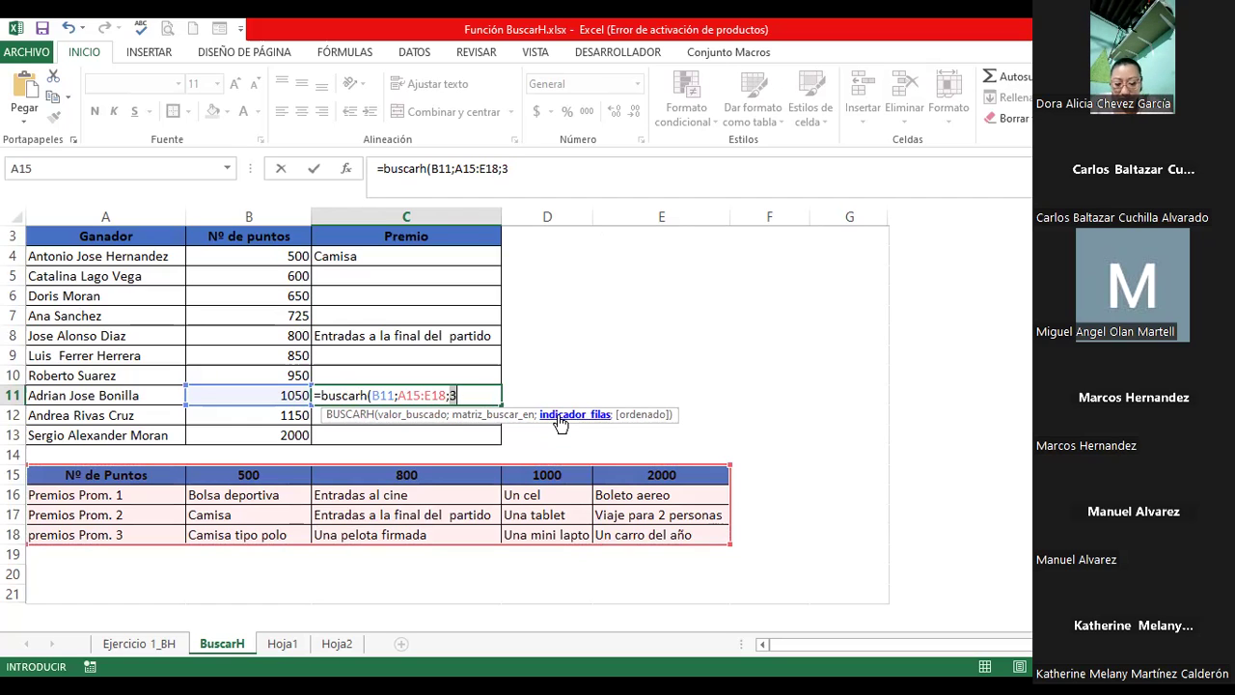
Step: Finish C11's formula with approximate-match argument 1, giving Una tablet for 1050 points
{"action": "left_click", "coordinate": [476, 396]}
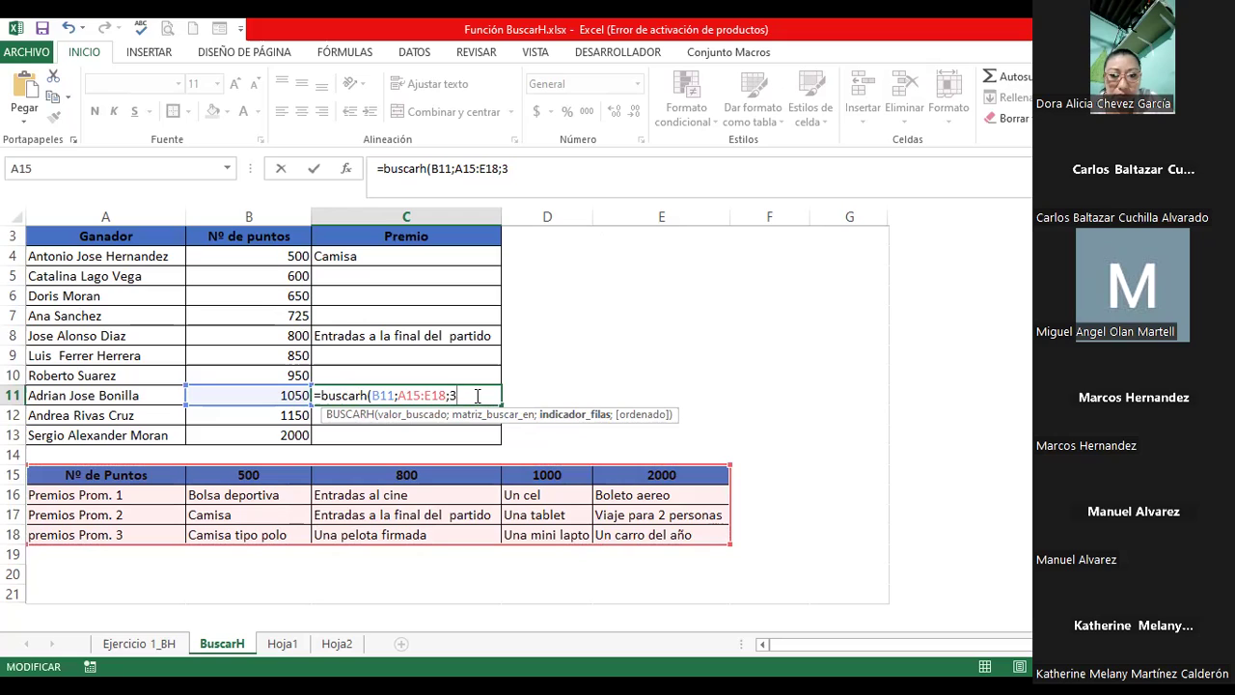
{"action": "type", "text": ";"}
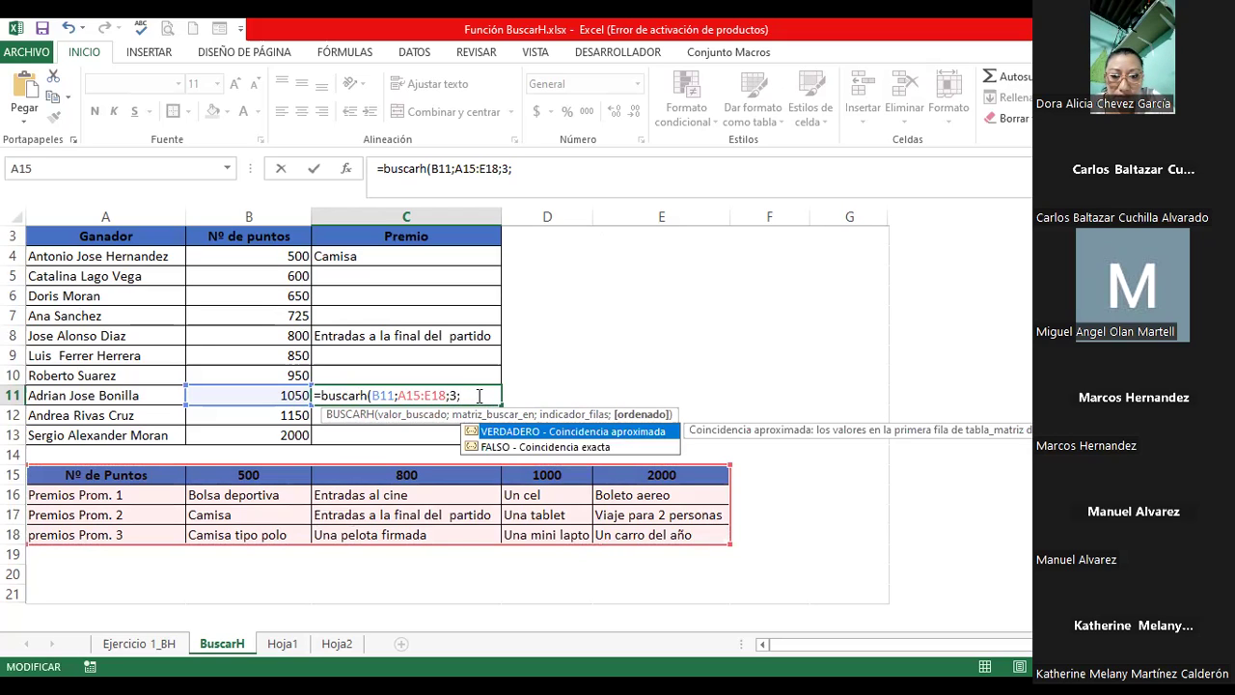
{"action": "type", "text": "0"}
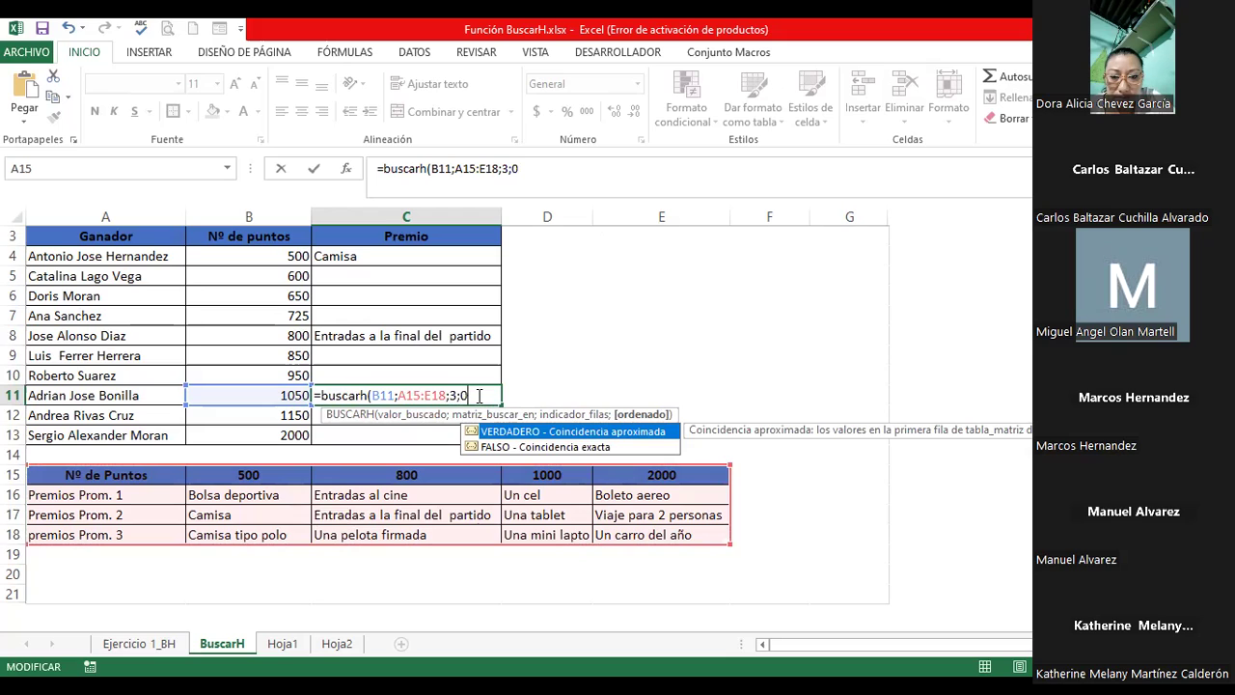
{"action": "key", "text": "BackSpace"}
{"action": "type", "text": "1"}
{"action": "key", "text": "Return"}
{"action": "left_click", "coordinate": [405, 395]}
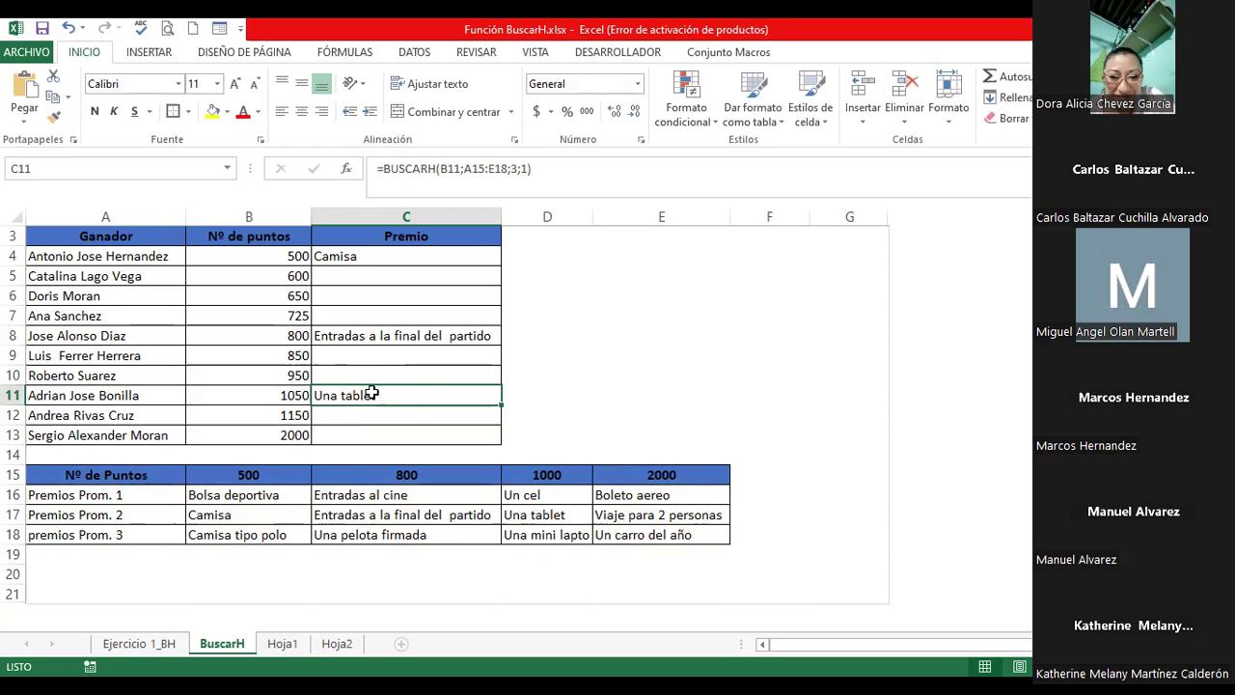
{"action": "left_click", "coordinate": [290, 398]}
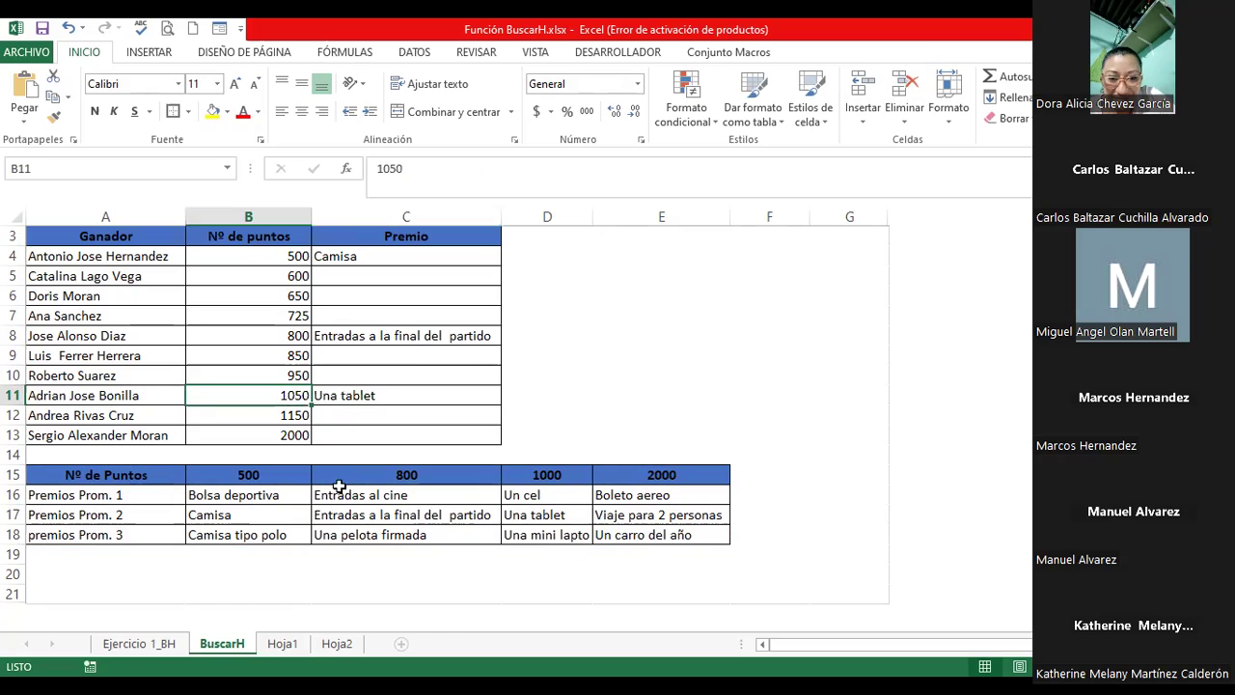
Step: Change B11's points to 1075, then to 1000, with C11 still returning Una tablet
{"action": "type", "text": "1"}
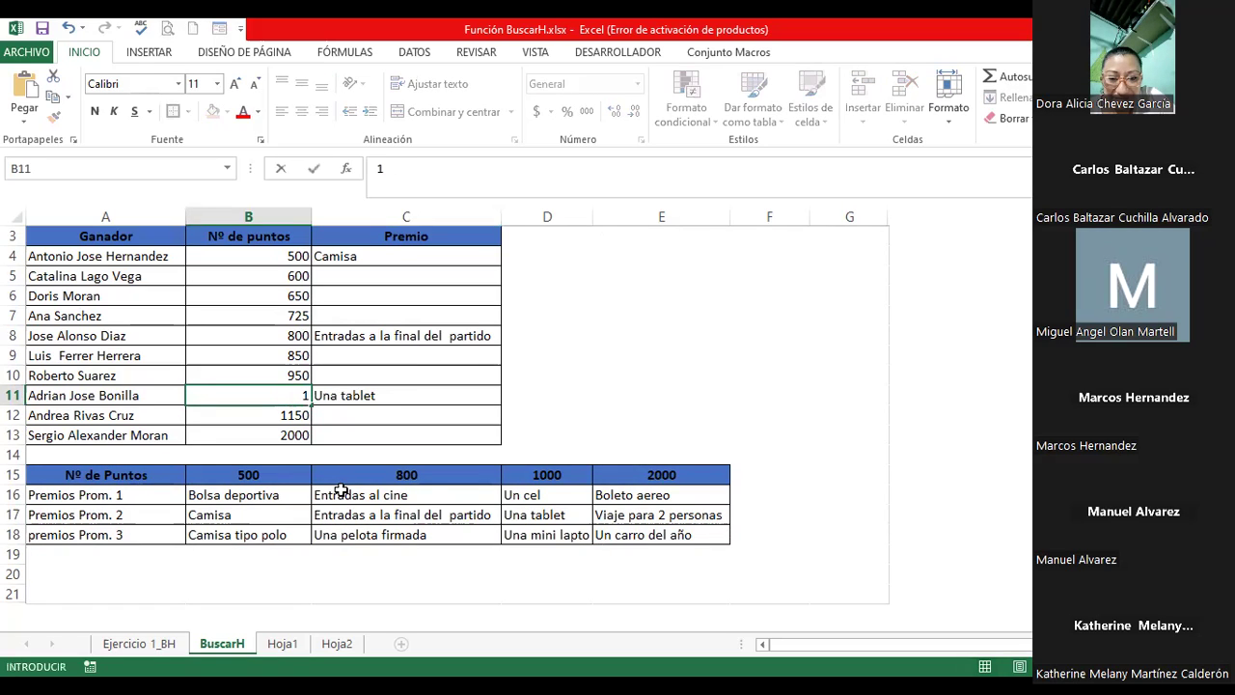
{"action": "type", "text": "075"}
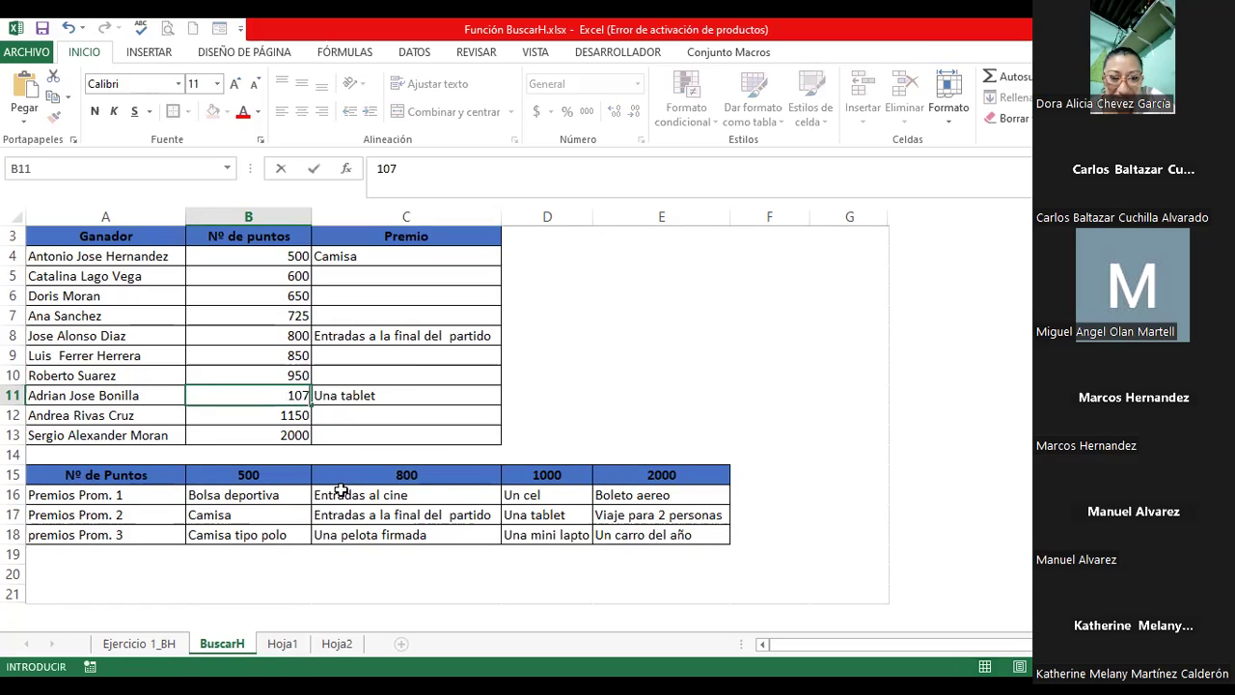
{"action": "key", "text": "Return"}
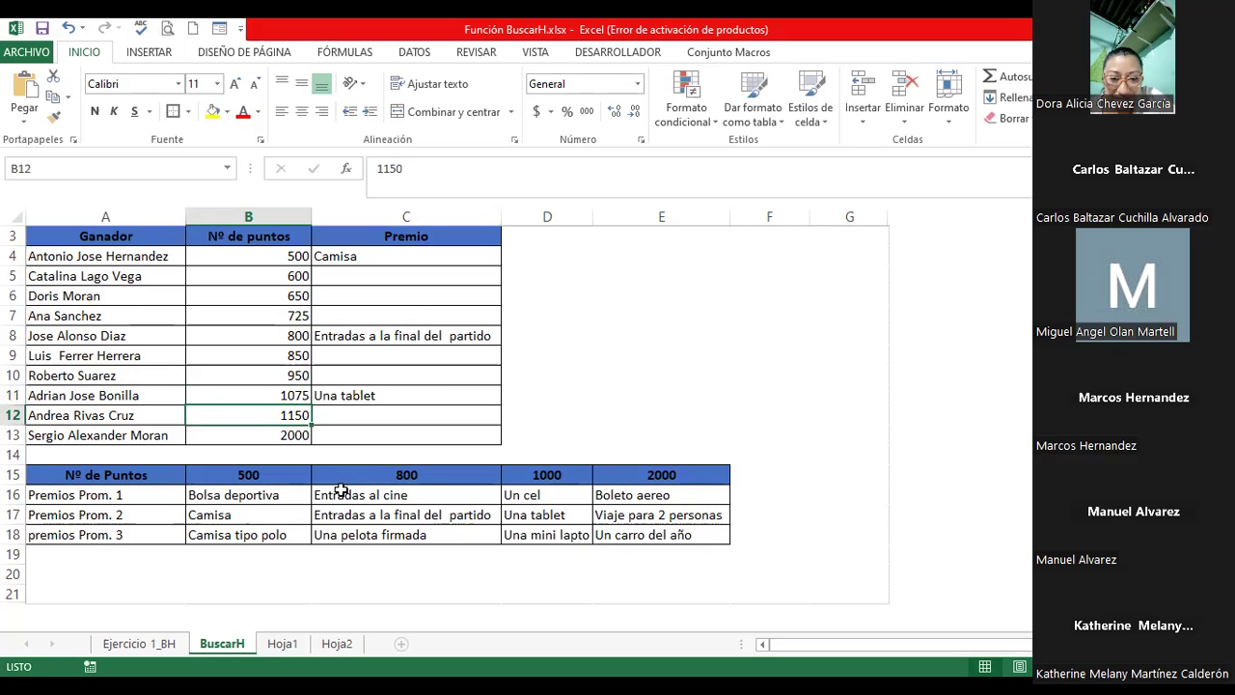
{"action": "key", "text": "Up"}
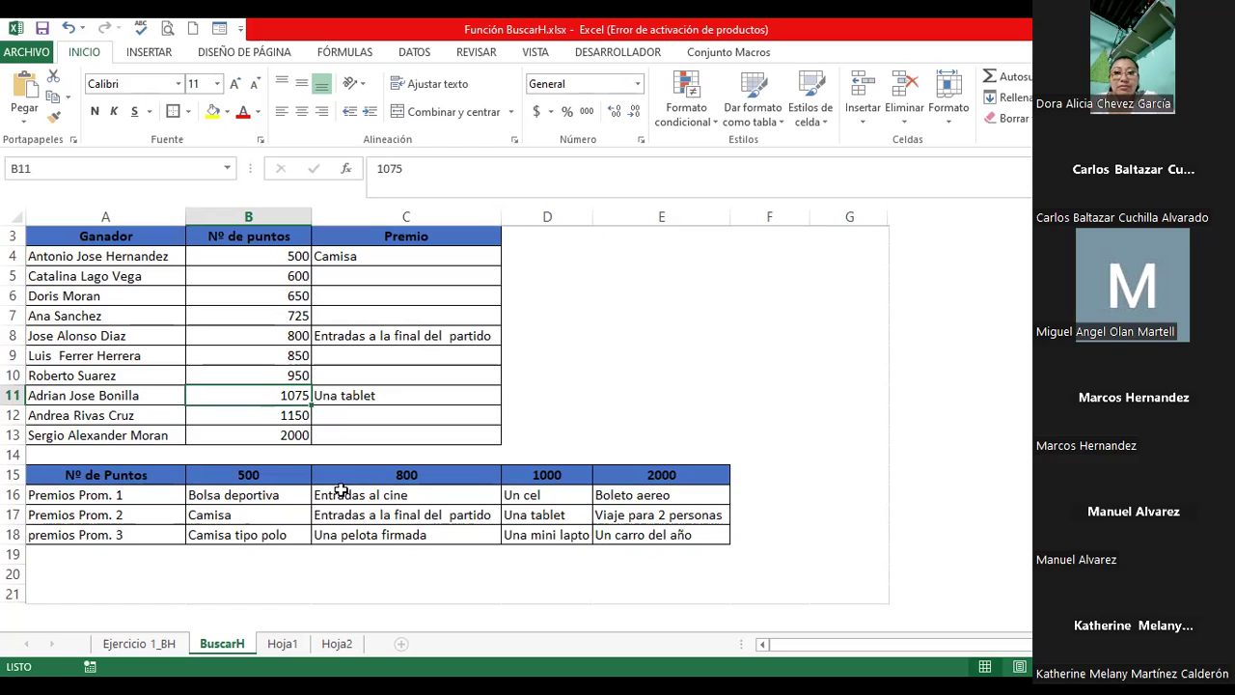
{"action": "type", "text": "1000"}
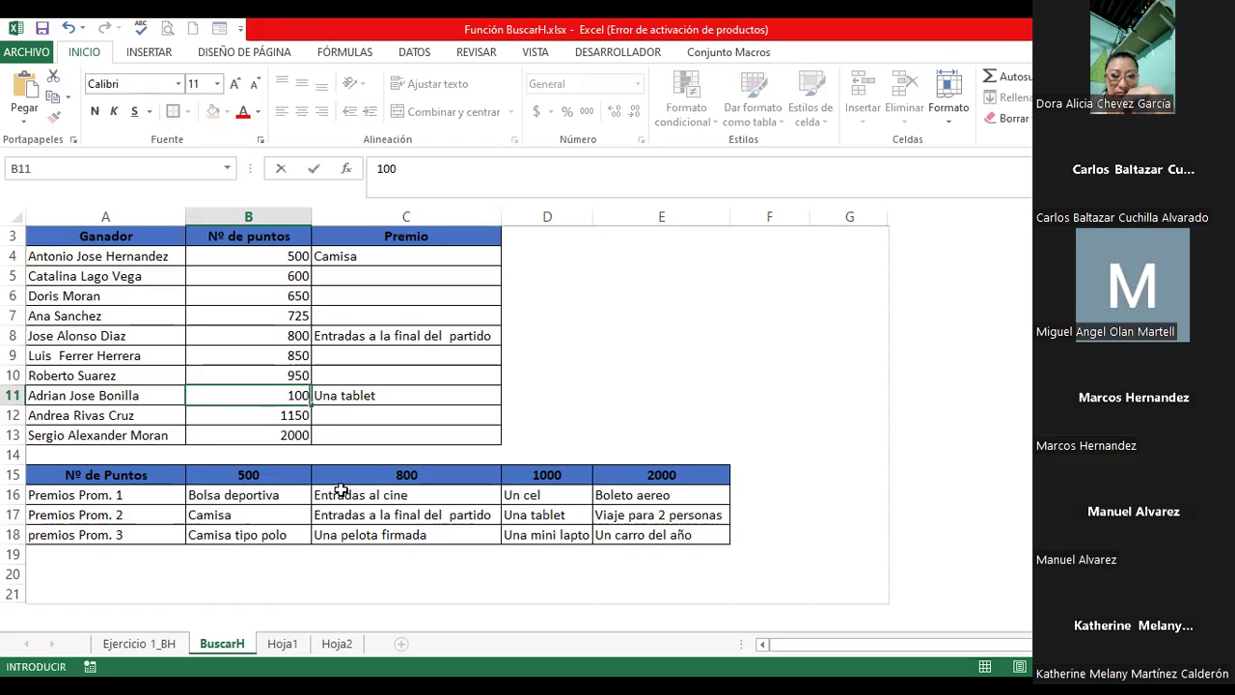
{"action": "key", "text": "Return"}
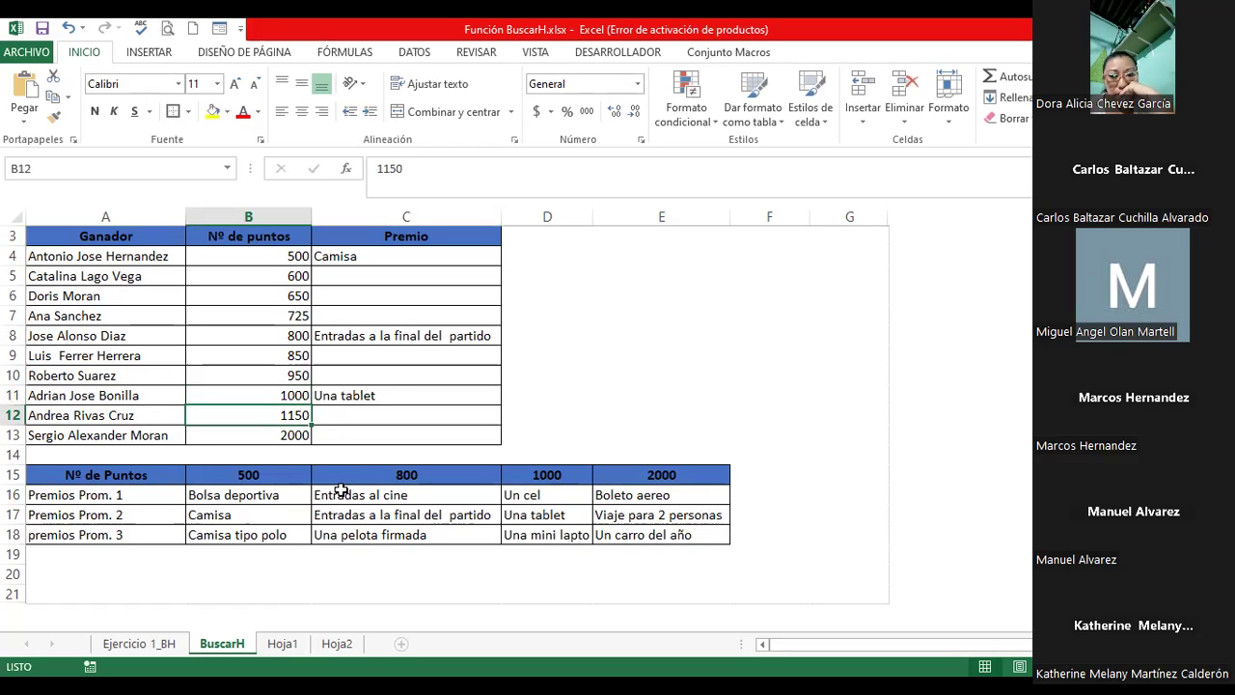
{"action": "key", "text": "Up"}
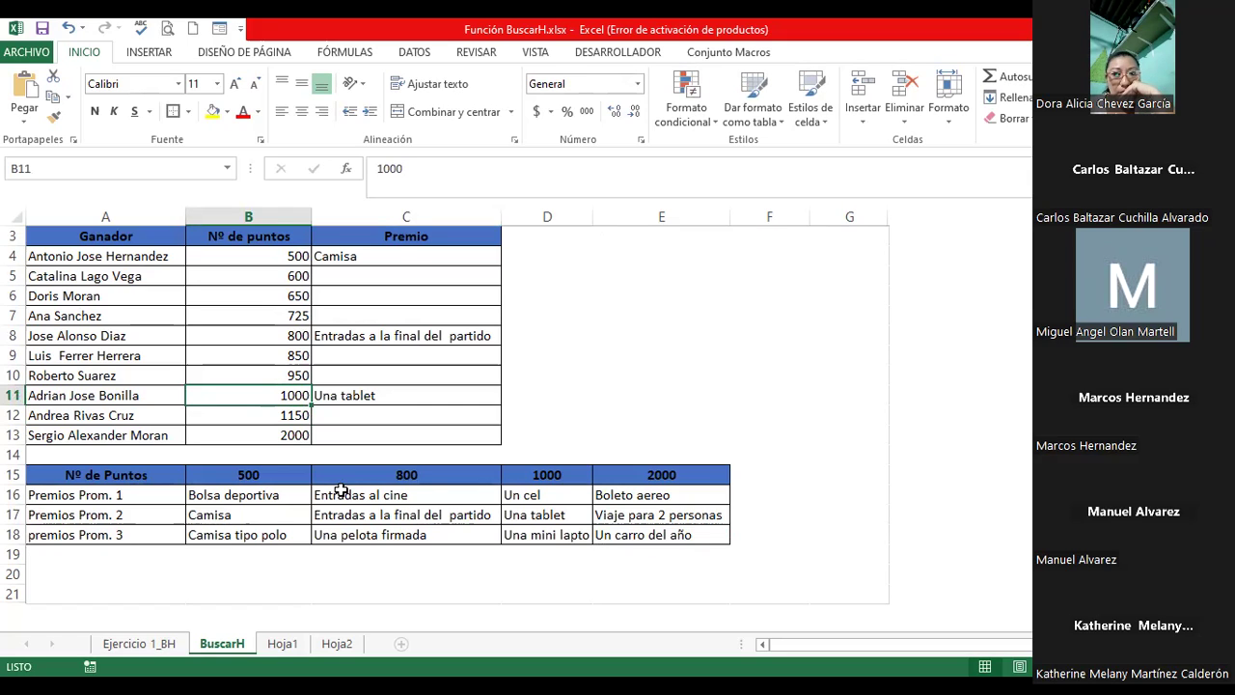
{"action": "left_click", "coordinate": [372, 396]}
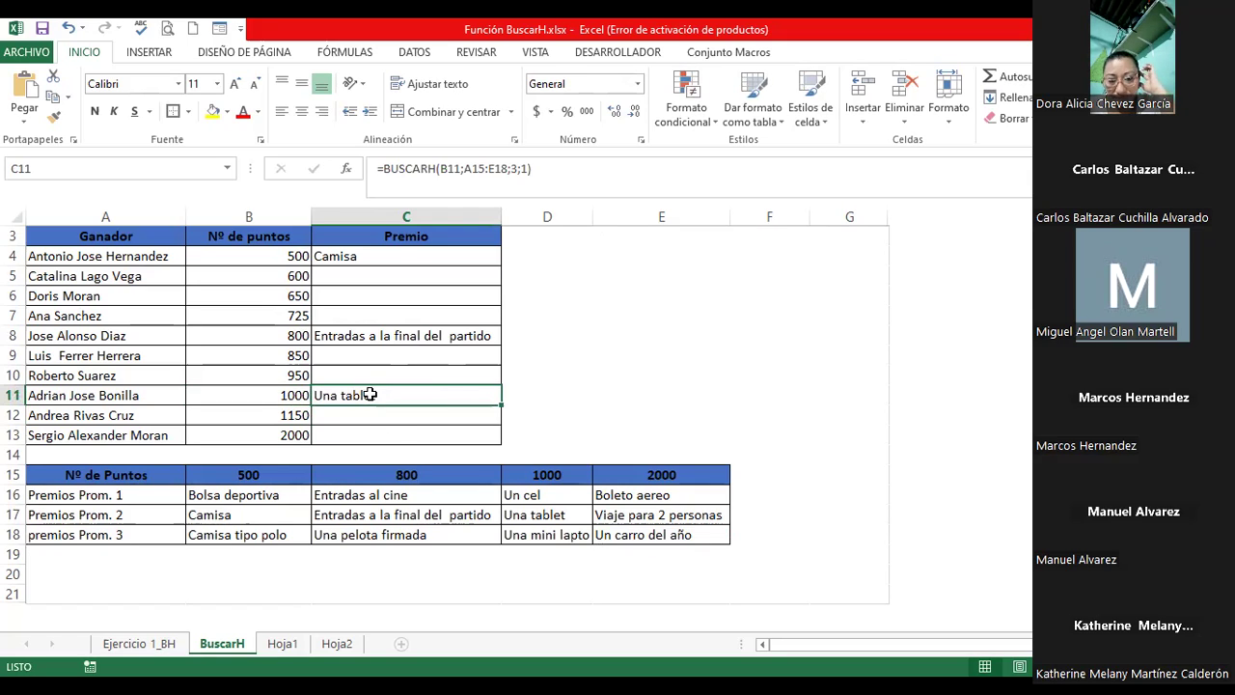
Step: Switch C11's lookup to exact match (0) and set B11 to 900 points
{"action": "double_click", "coordinate": [372, 395]}
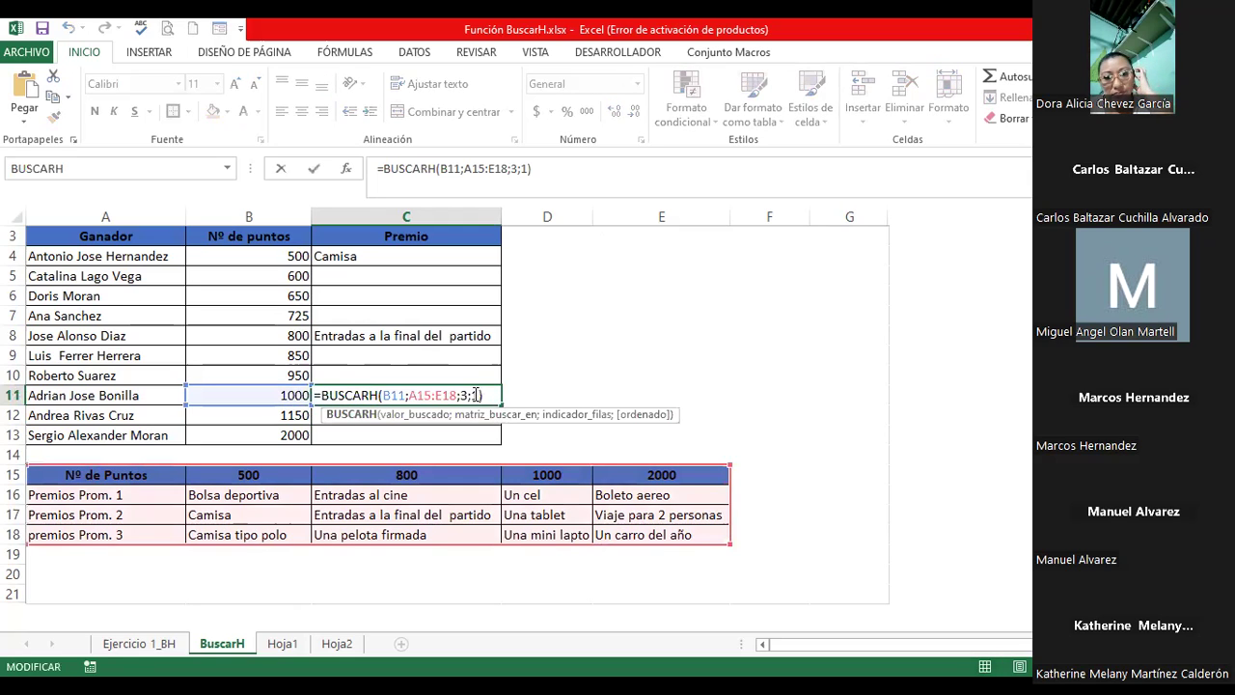
{"action": "key", "text": "BackSpace"}
{"action": "type", "text": "0"}
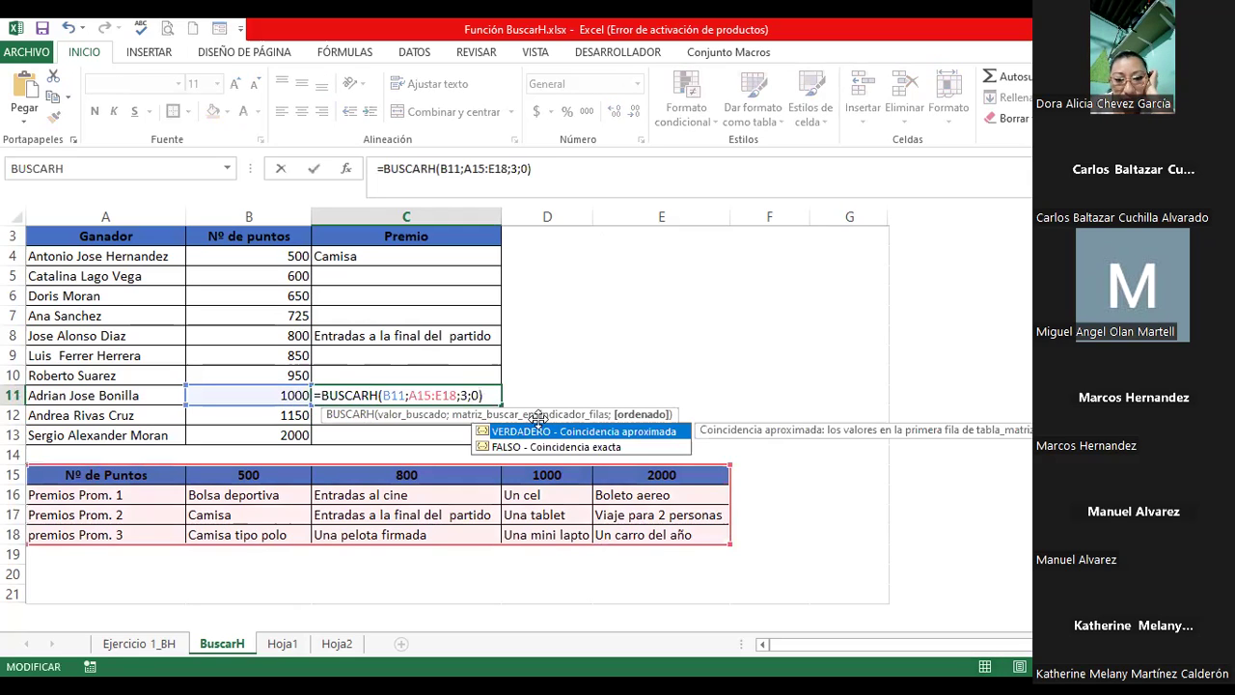
{"action": "key", "text": "ctrl+Return"}
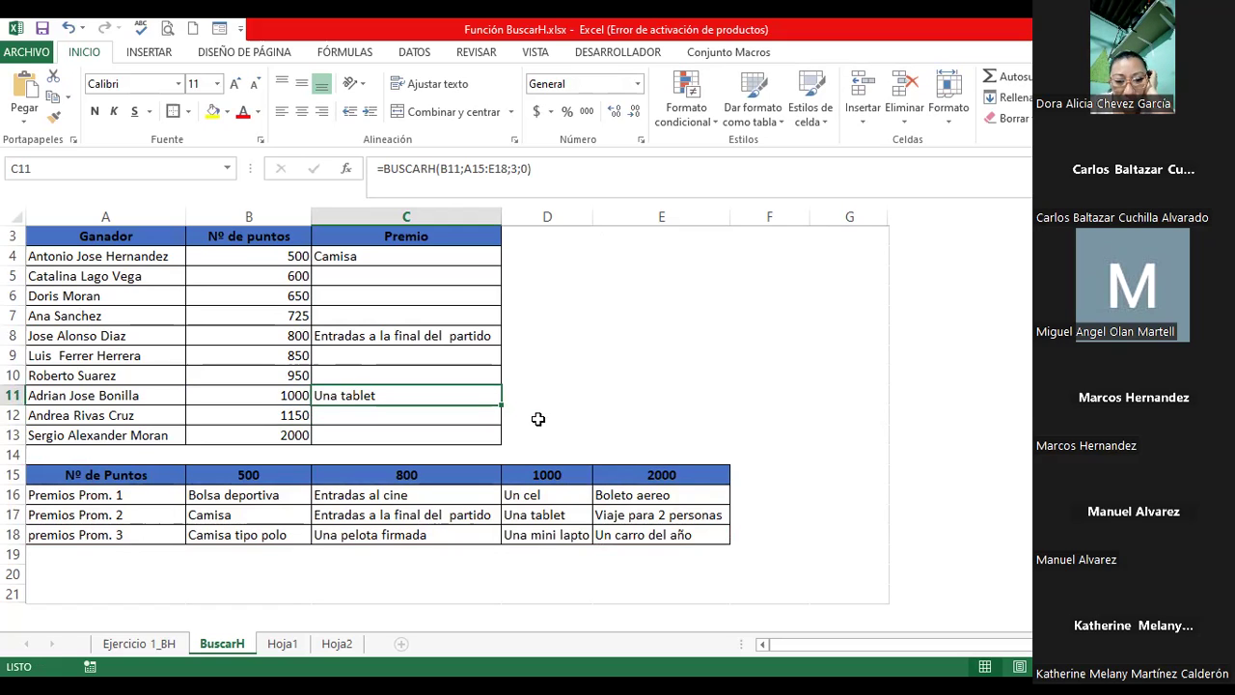
{"action": "left_click", "coordinate": [271, 395]}
{"action": "type", "text": "900"}
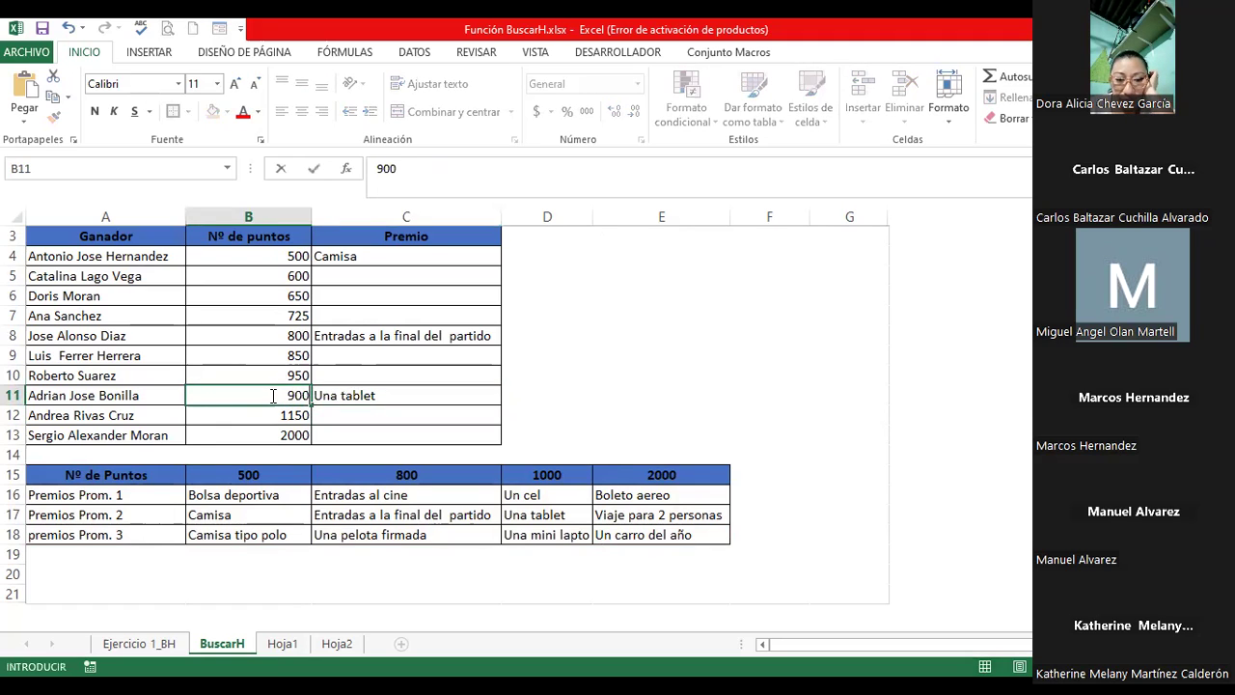
{"action": "key", "text": "Return"}
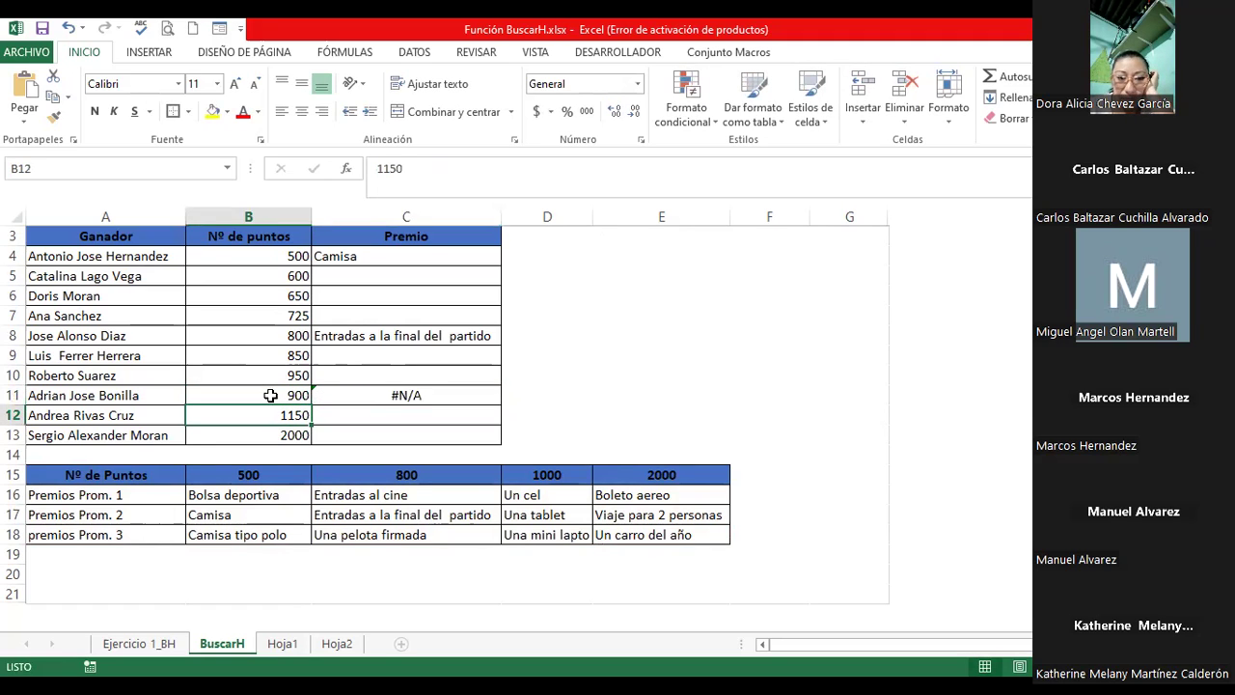
{"action": "left_click", "coordinate": [272, 396]}
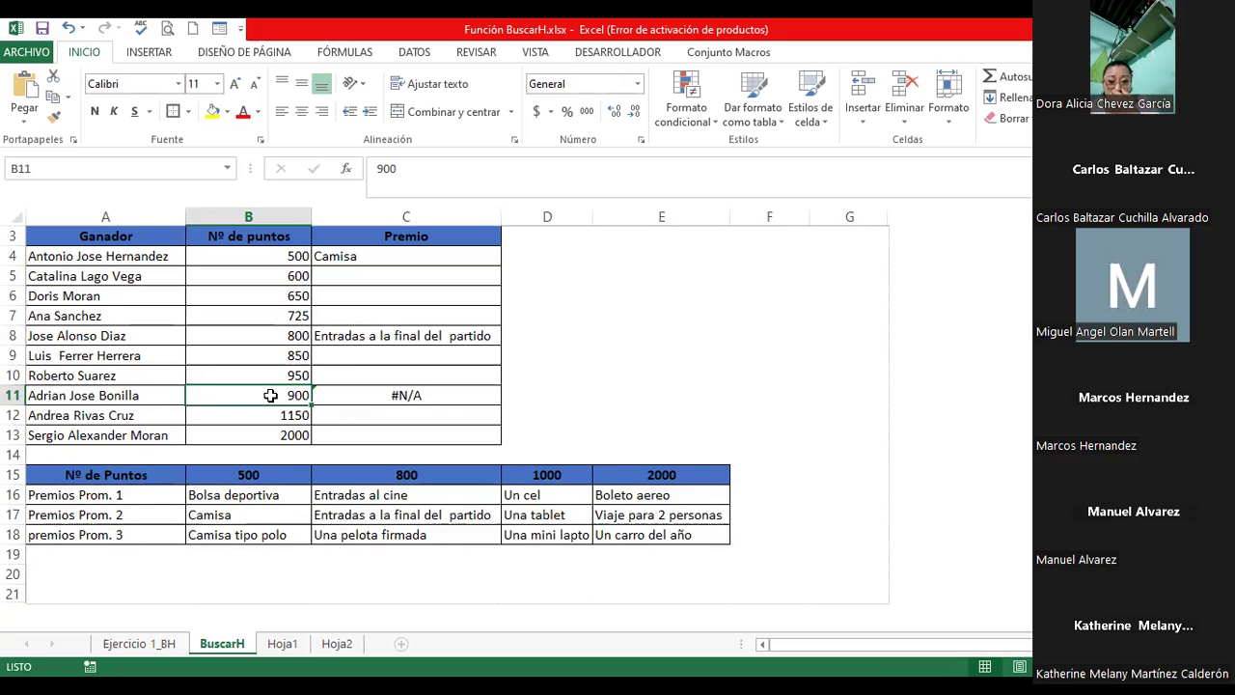
Step: Change C11's row index from 3 to 2, then back to 3
{"action": "double_click", "coordinate": [430, 397]}
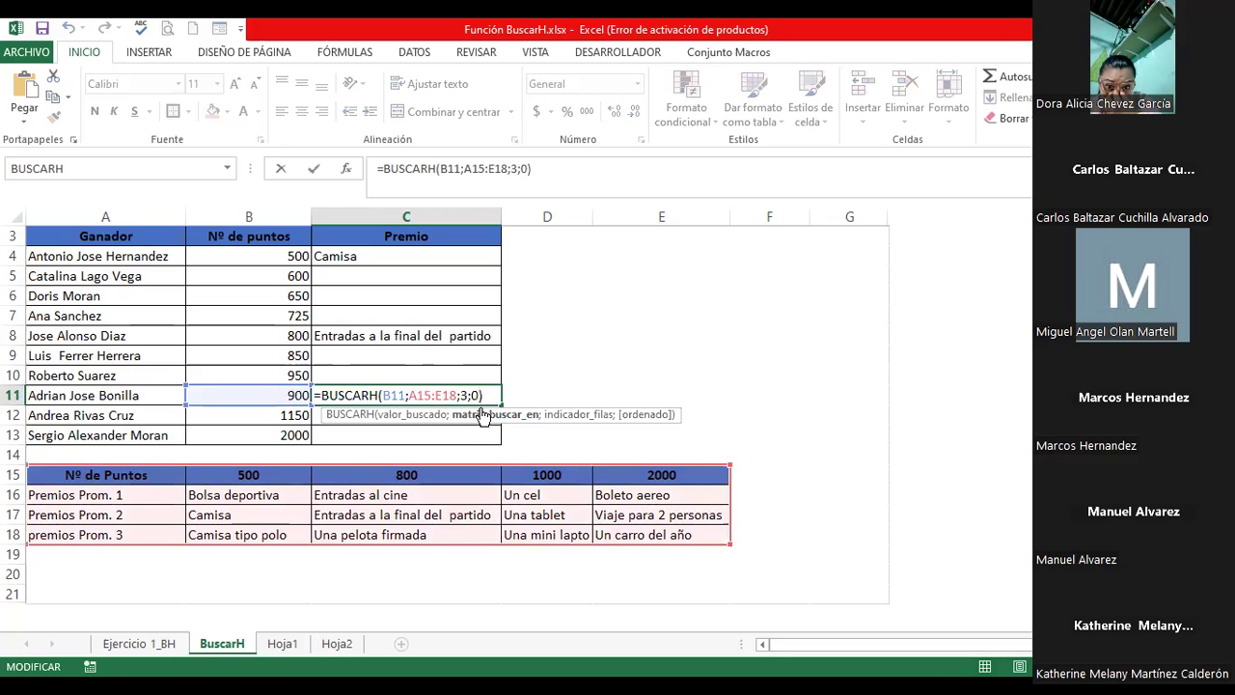
{"action": "left_click", "coordinate": [466, 395]}
{"action": "key", "text": "BackSpace"}
{"action": "type", "text": "2"}
{"action": "key", "text": "ctrl+Return"}
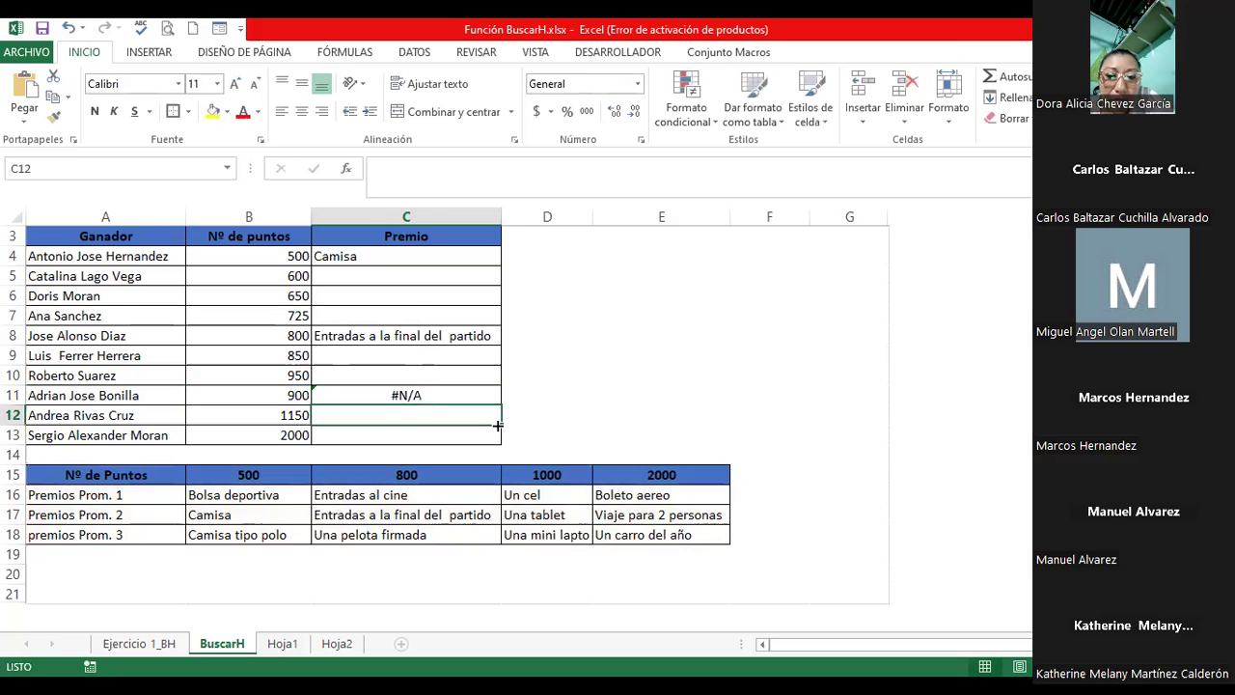
{"action": "key", "text": "F2"}
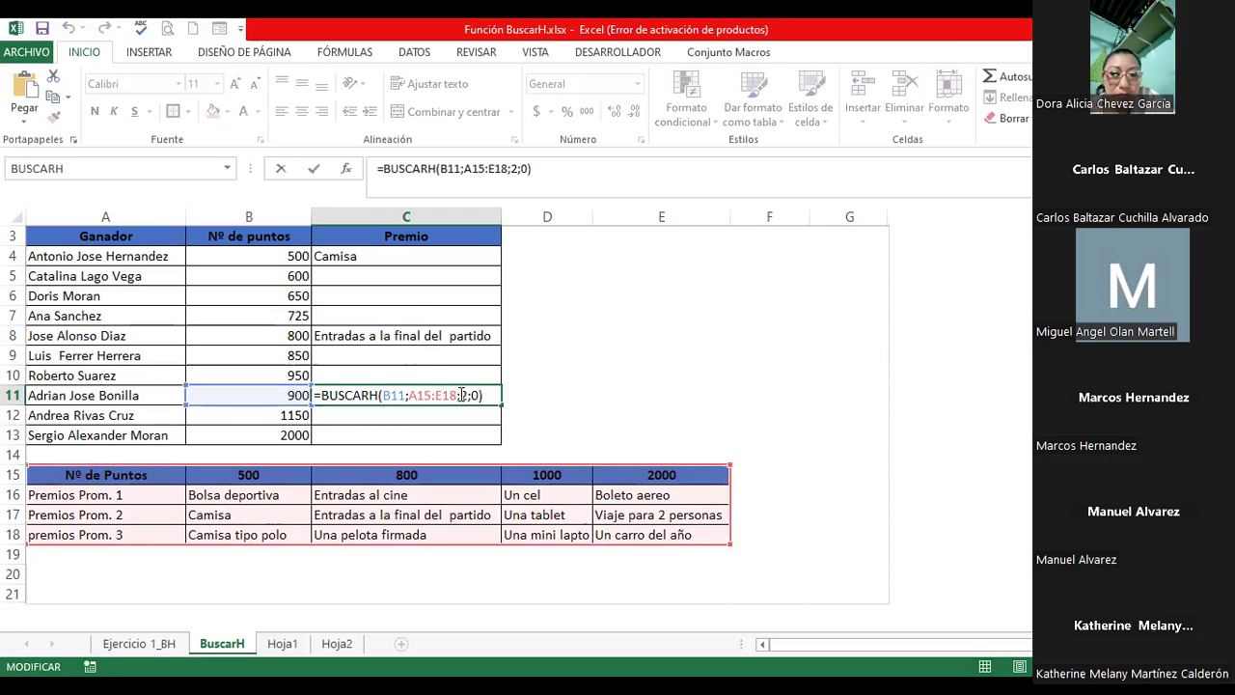
{"action": "left_click", "coordinate": [462, 395]}
{"action": "key", "text": "BackSpace"}
{"action": "type", "text": "3"}
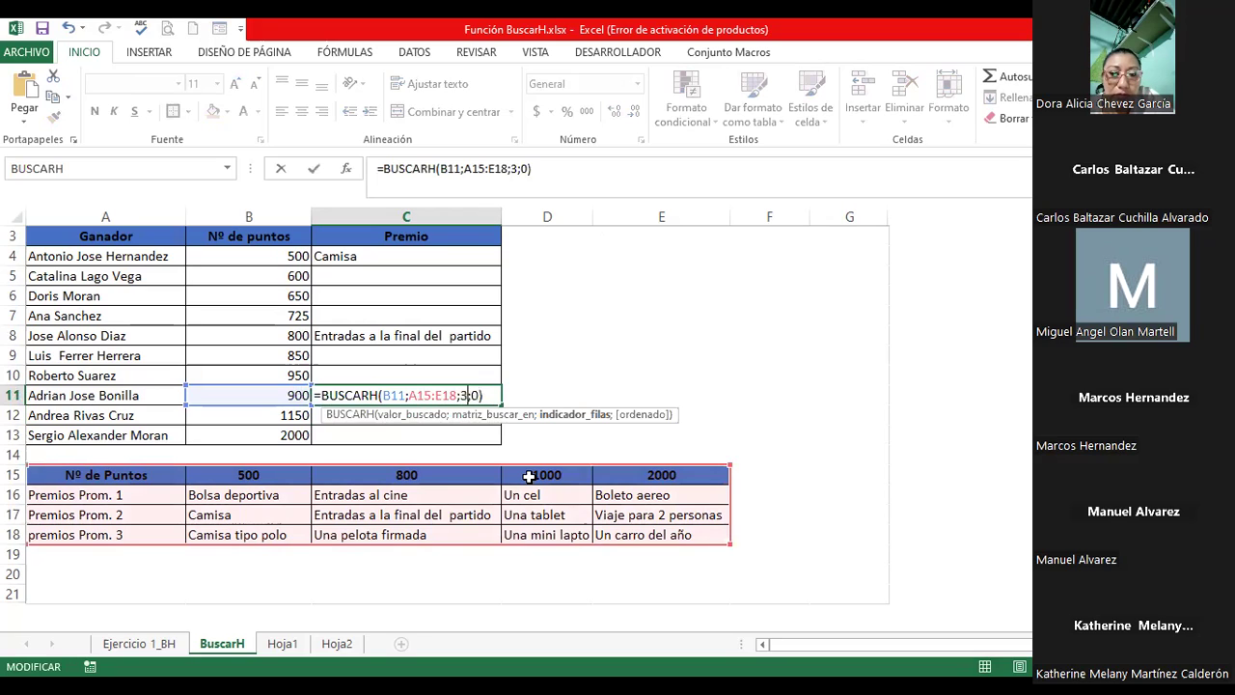
{"action": "key", "text": "ctrl+Return"}
Step: Try B11 values 1000, 1100 and 900, leaving C11 at #N/A
{"action": "key", "text": "Left"}
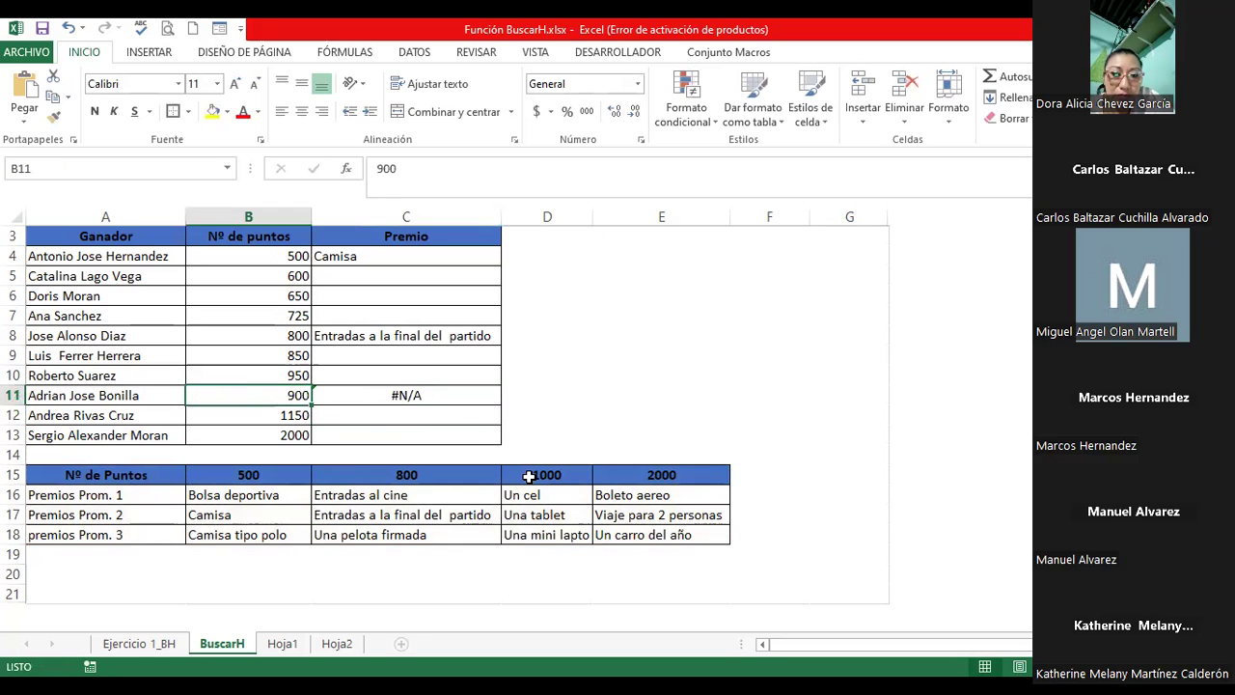
{"action": "type", "text": "1000"}
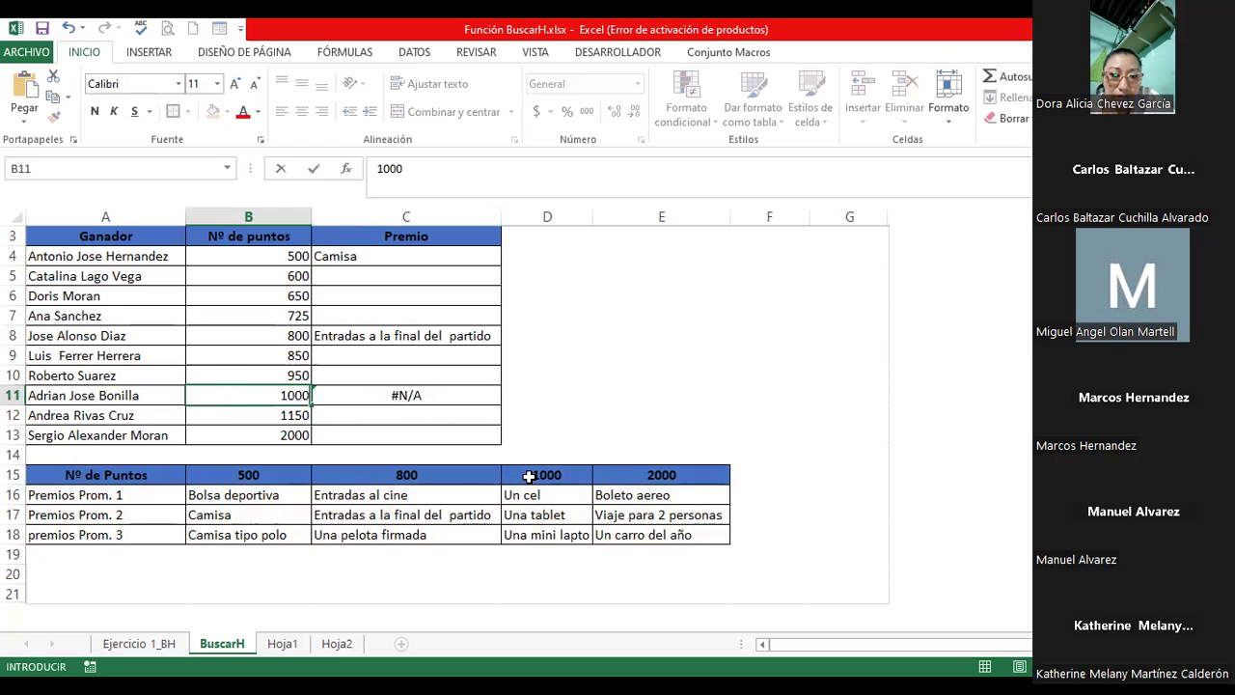
{"action": "key", "text": "Return"}
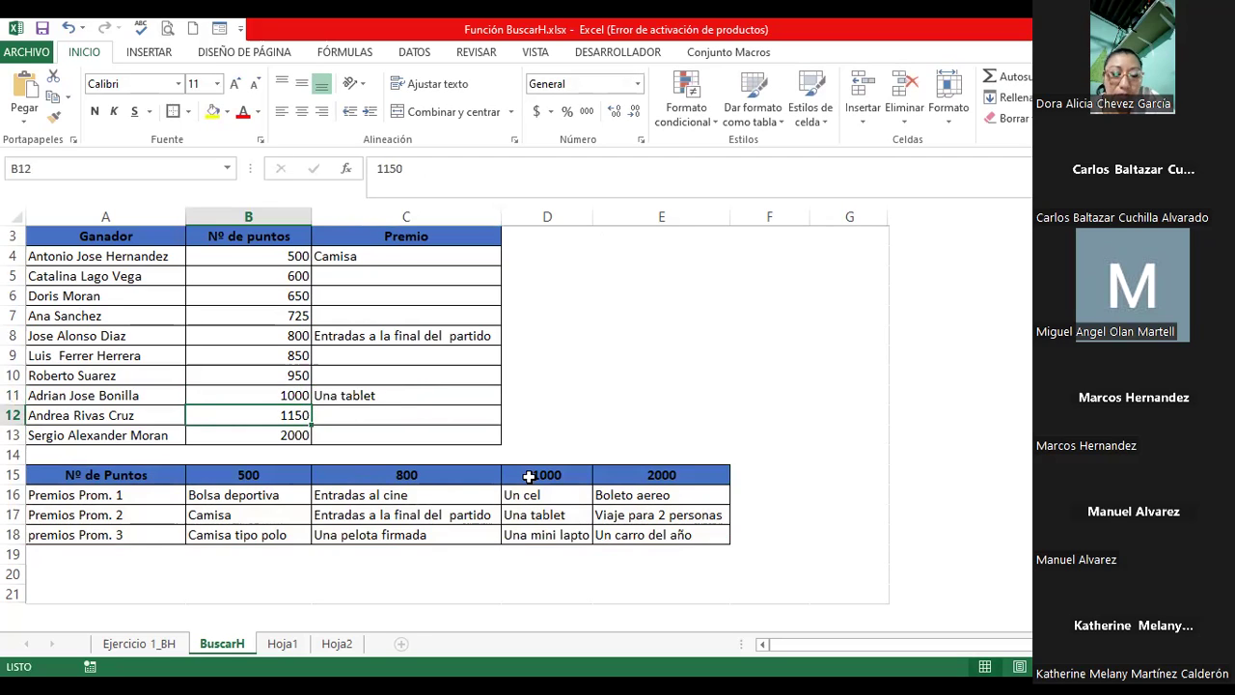
{"action": "key", "text": "Up"}
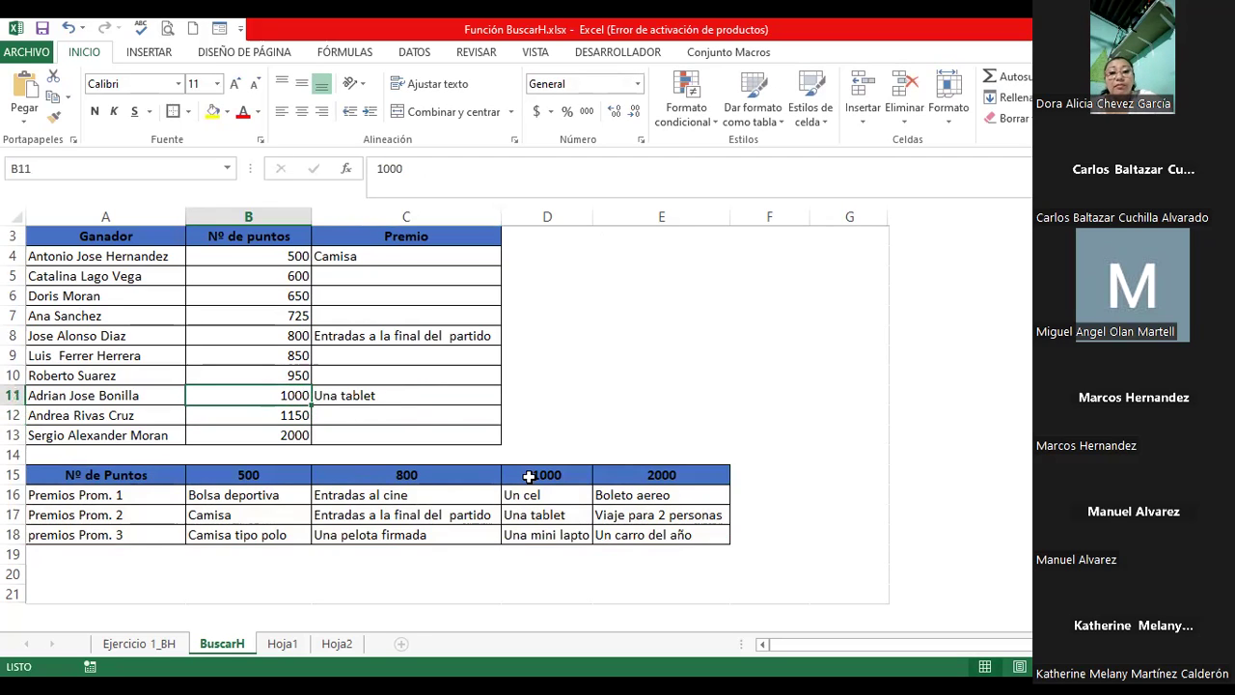
{"action": "type", "text": "1100"}
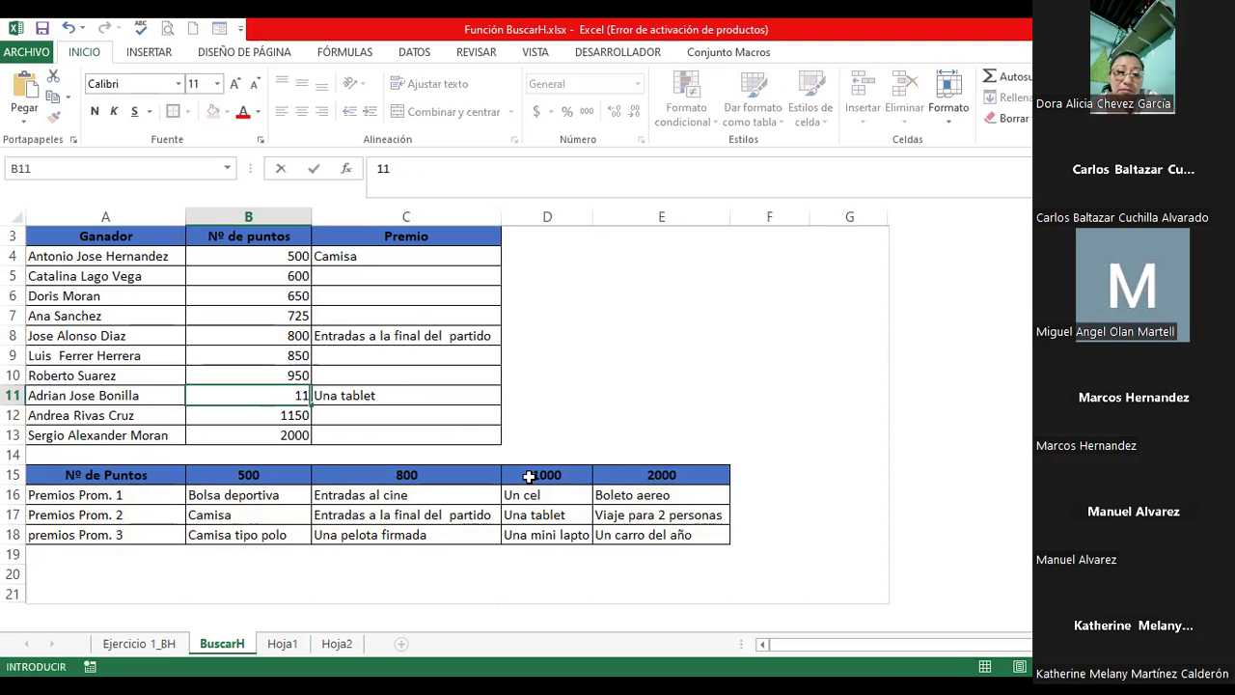
{"action": "key", "text": "Return"}
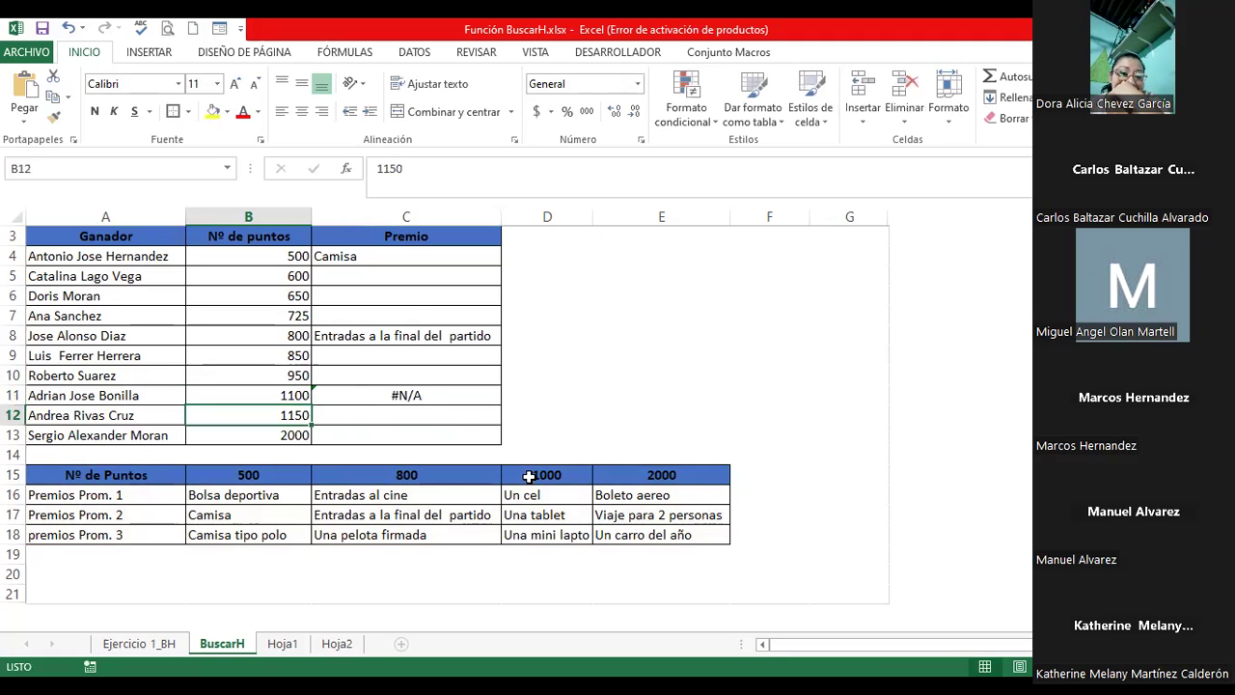
{"action": "key", "text": "Up"}
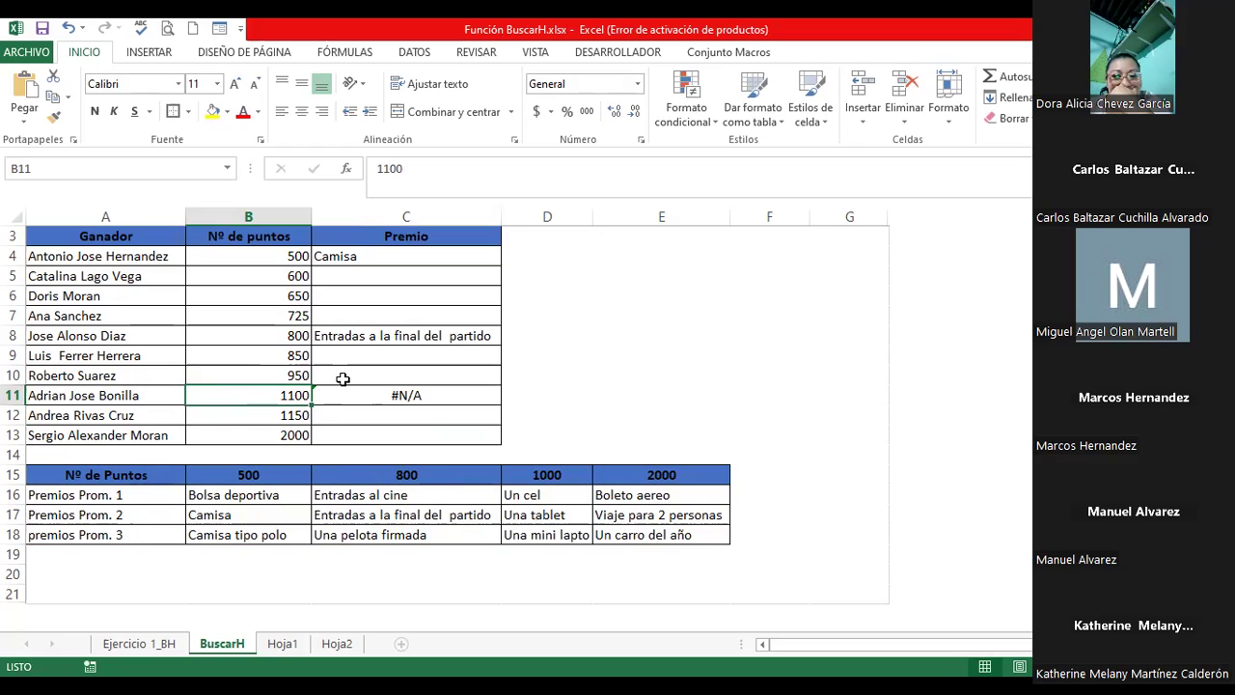
{"action": "type", "text": "900"}
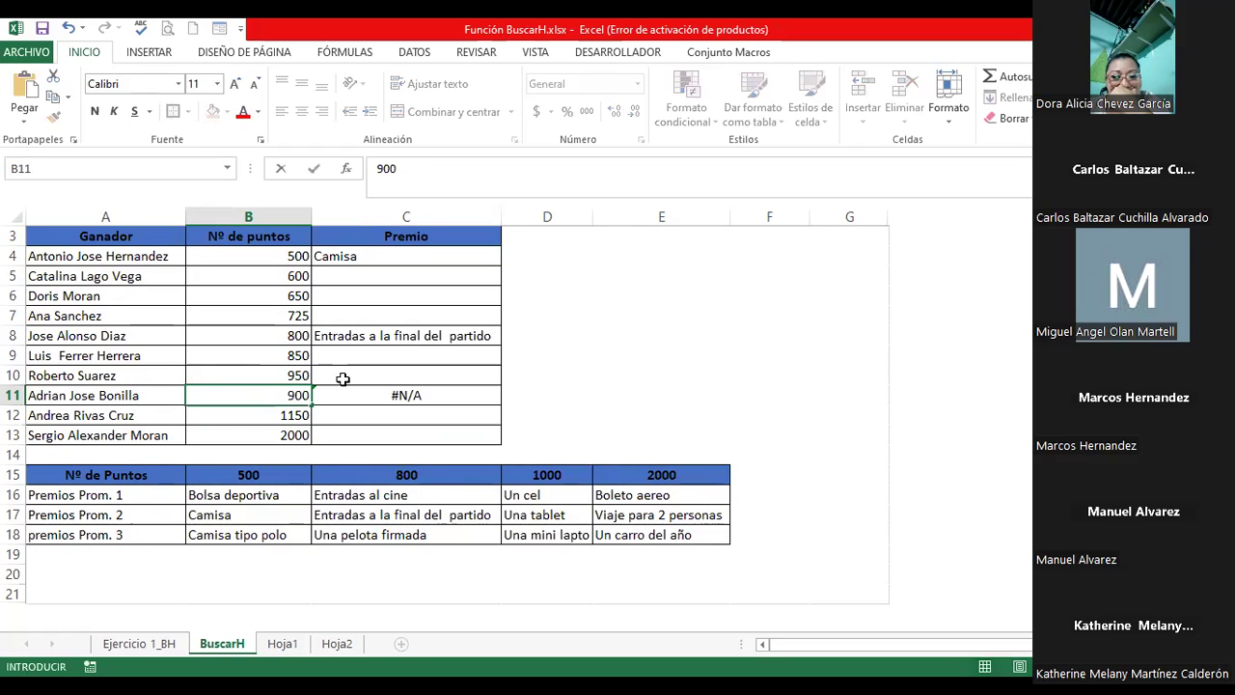
{"action": "key", "text": "Return"}
{"action": "key", "text": "Up"}
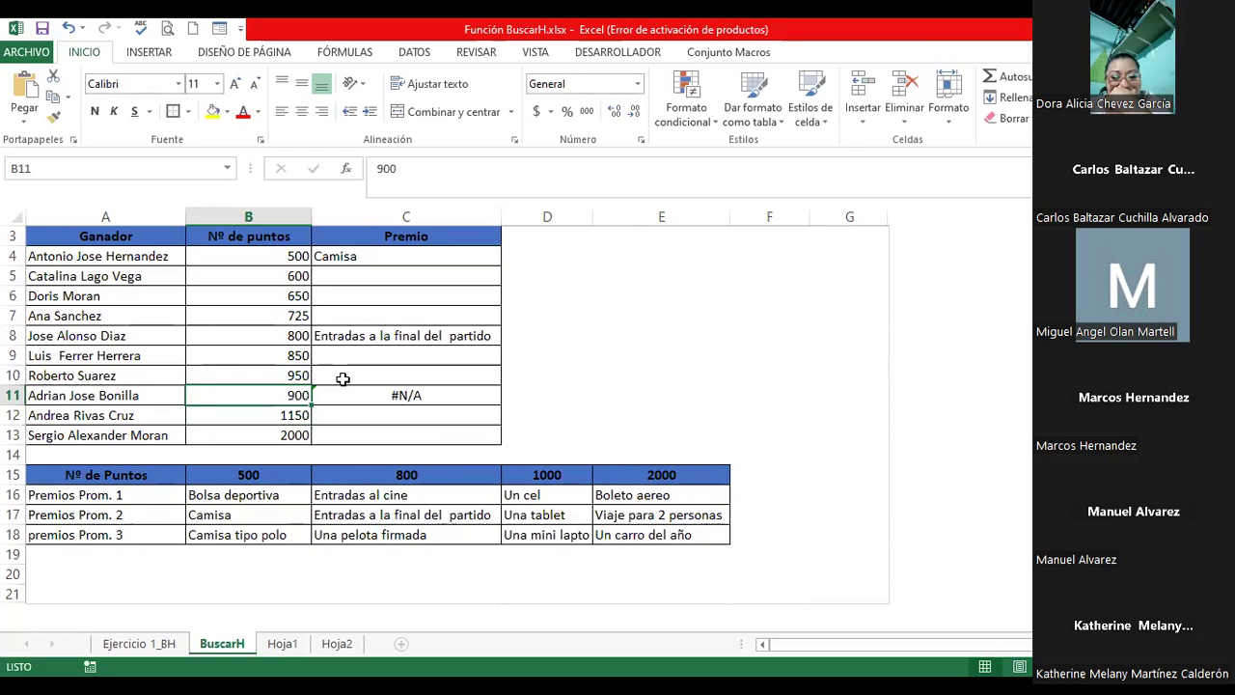
{"action": "double_click", "coordinate": [376, 406]}
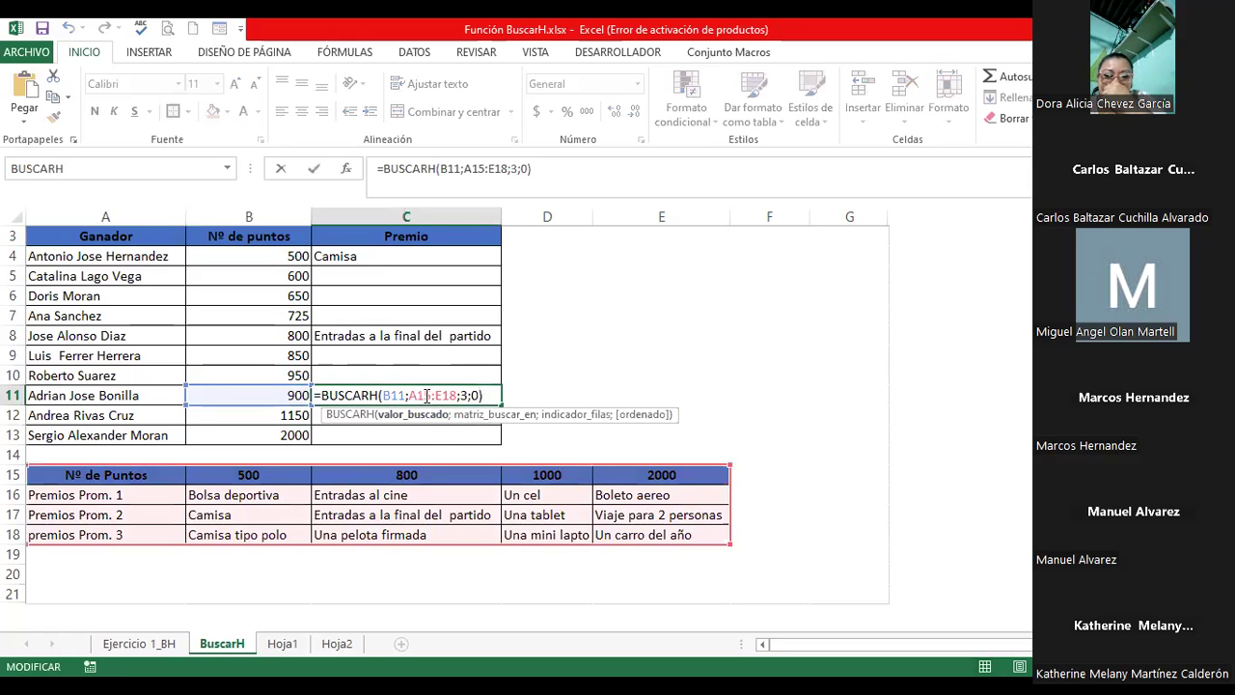
Step: Shrink C11's lookup range to A16:E18 and confirm the formula
{"action": "left_click", "coordinate": [462, 396]}
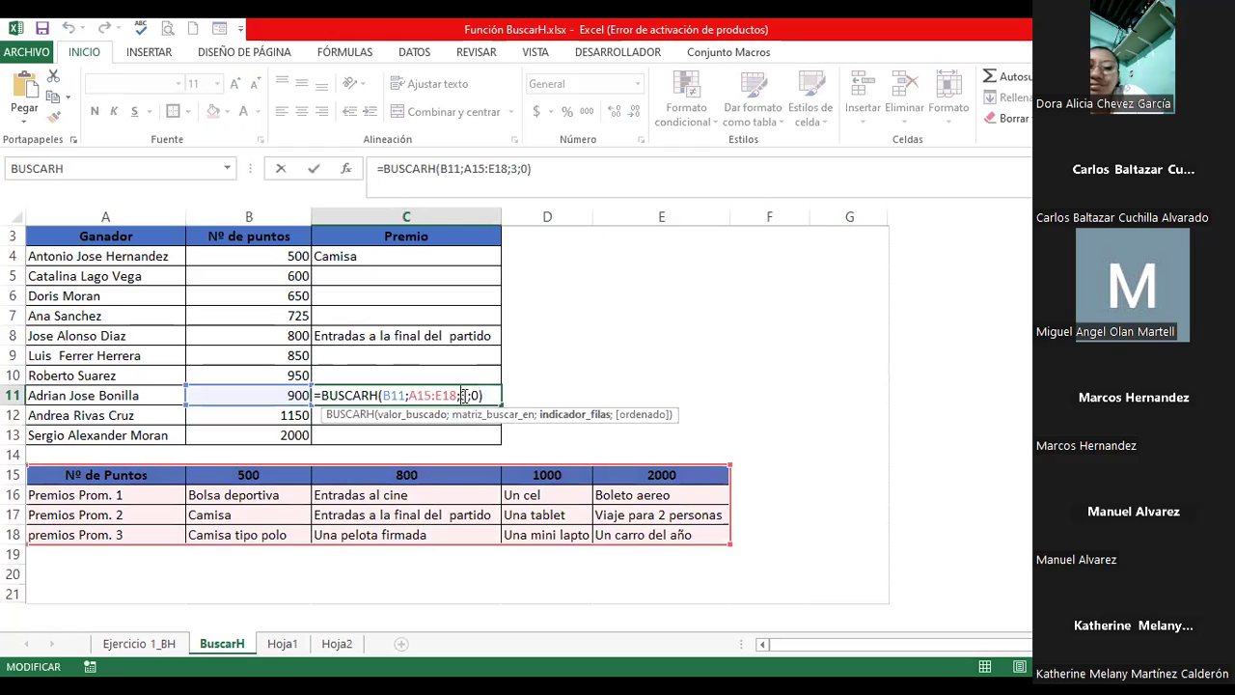
{"action": "left_click", "coordinate": [476, 396]}
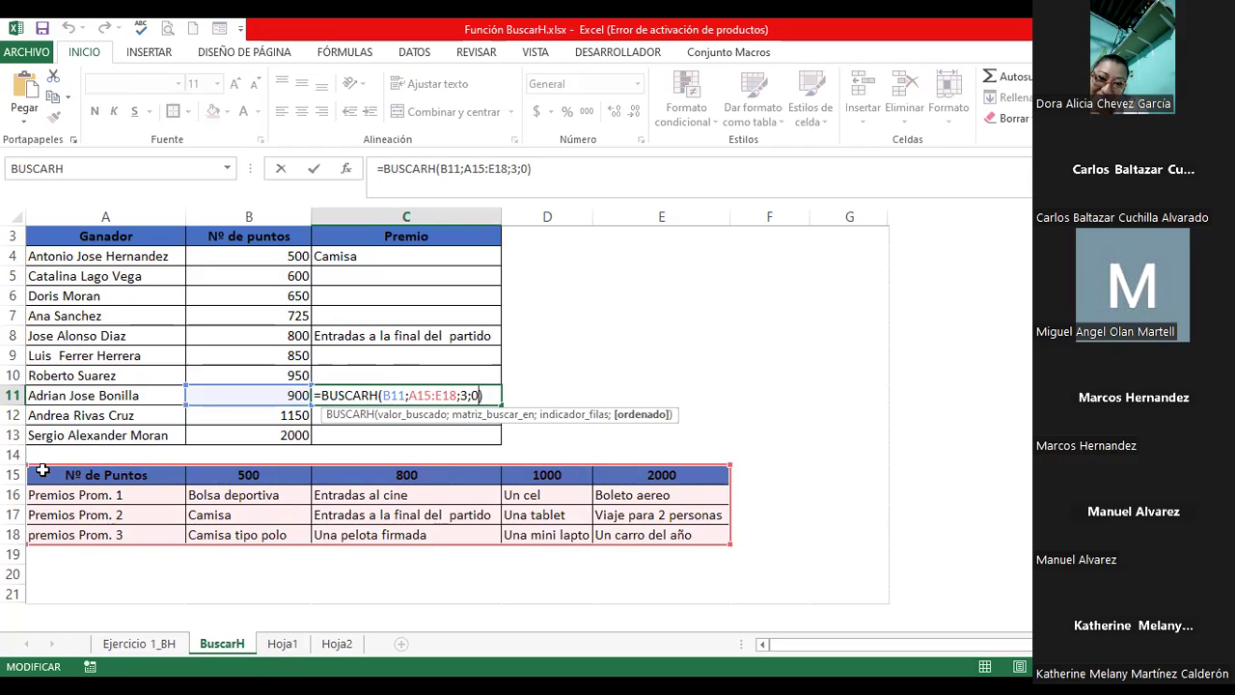
{"action": "left_click_drag", "start_coordinate": [733, 463], "coordinate": [731, 485]}
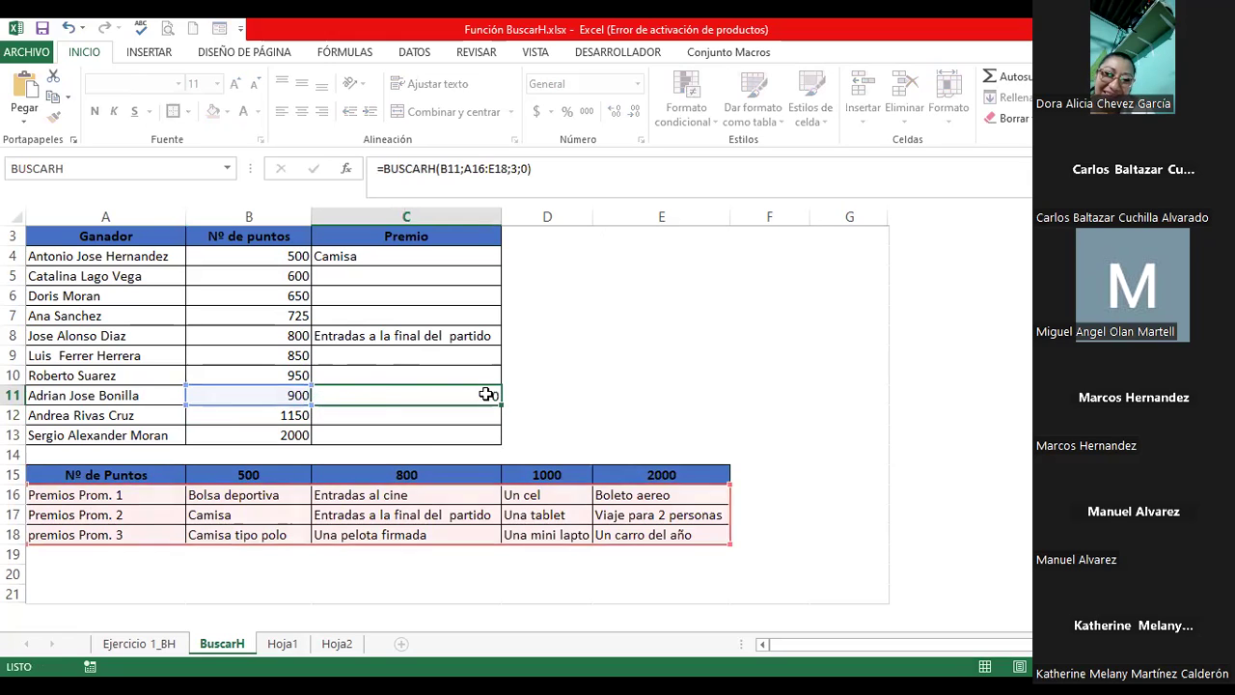
{"action": "key", "text": "Return"}
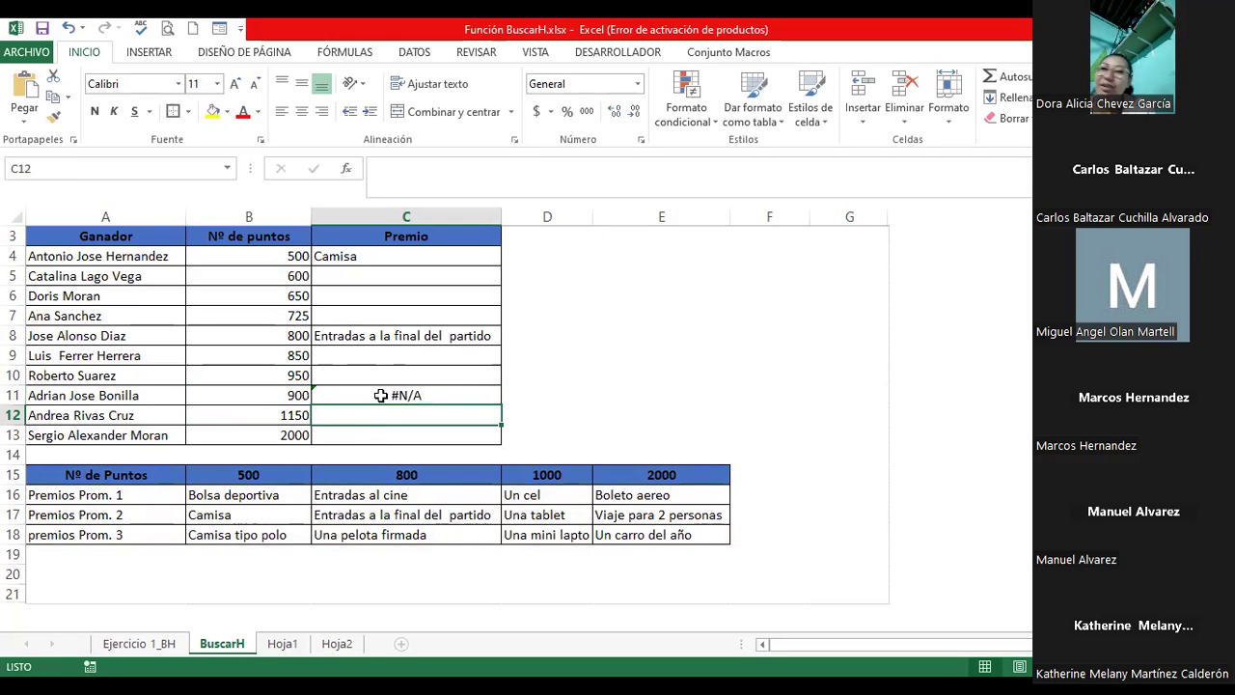
Step: Set B11 to 1000 and extend C11's lookup range back to A15:E18
{"action": "left_click", "coordinate": [272, 396]}
{"action": "type", "text": "1000"}
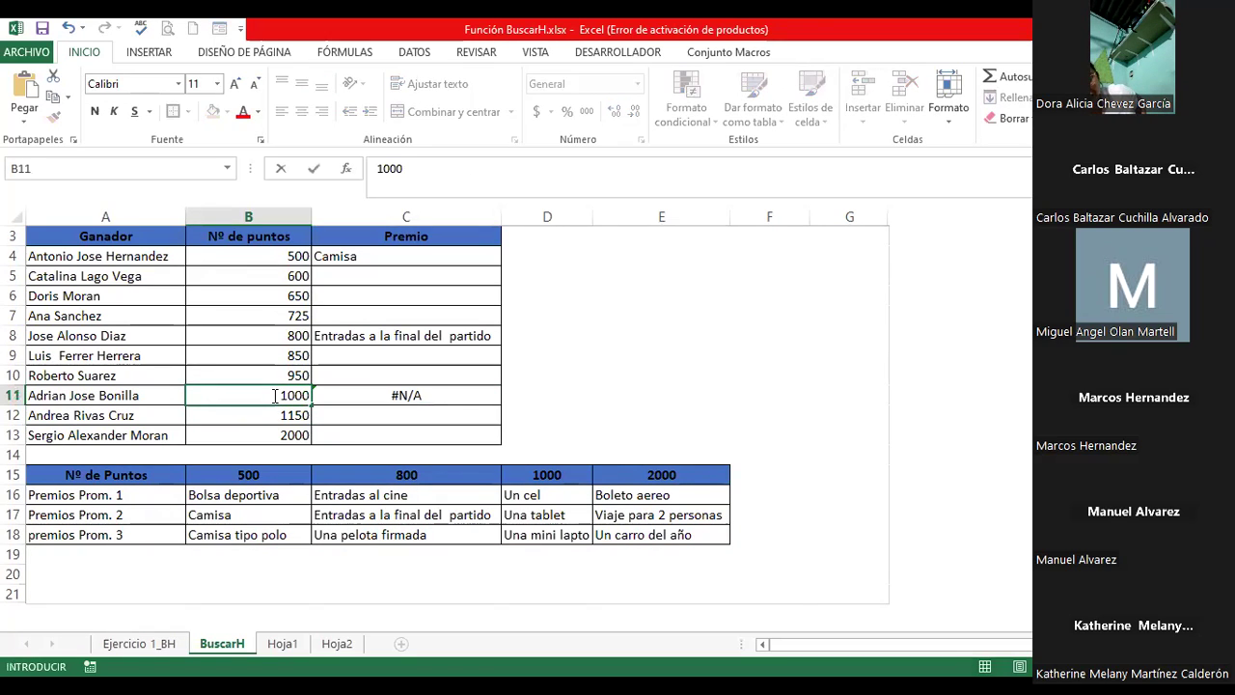
{"action": "key", "text": "Return"}
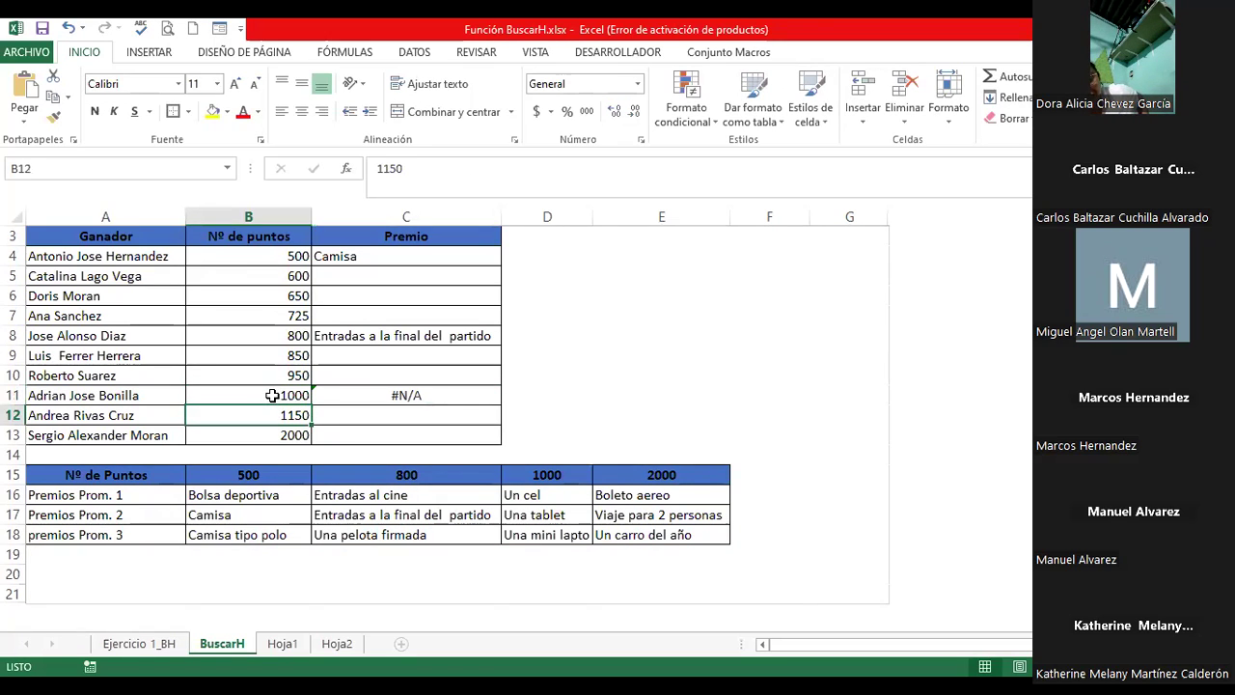
{"action": "double_click", "coordinate": [458, 396]}
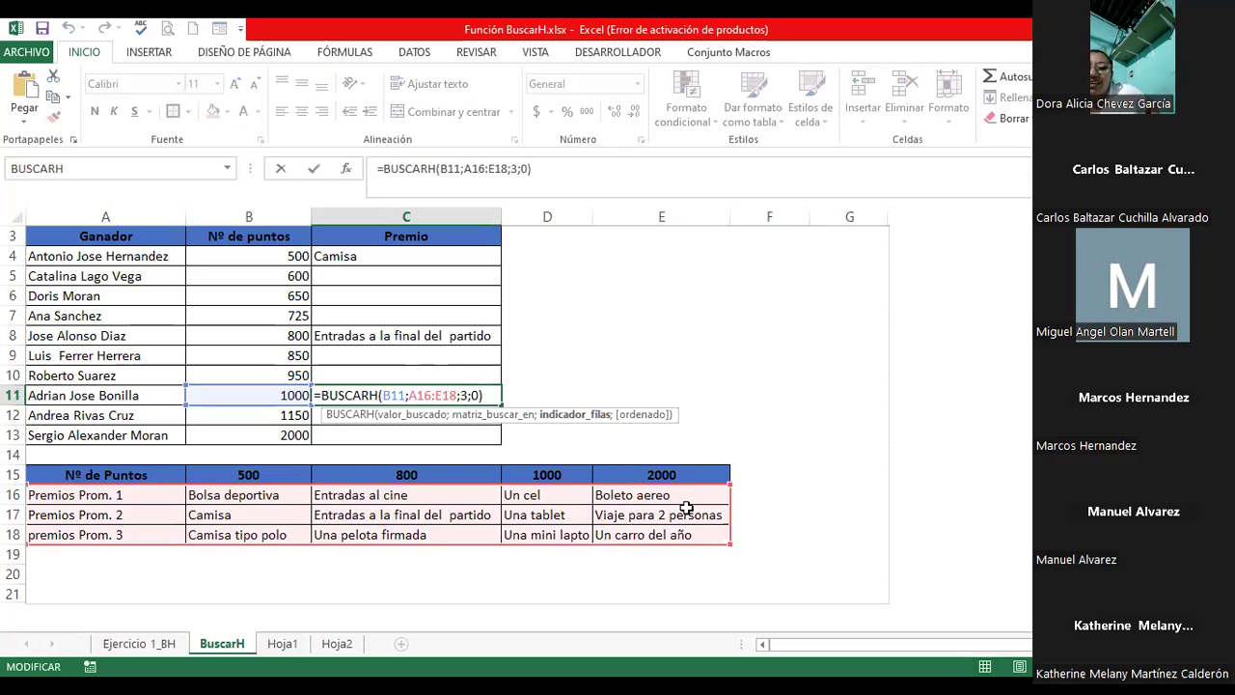
{"action": "left_click_drag", "start_coordinate": [726, 489], "coordinate": [728, 467]}
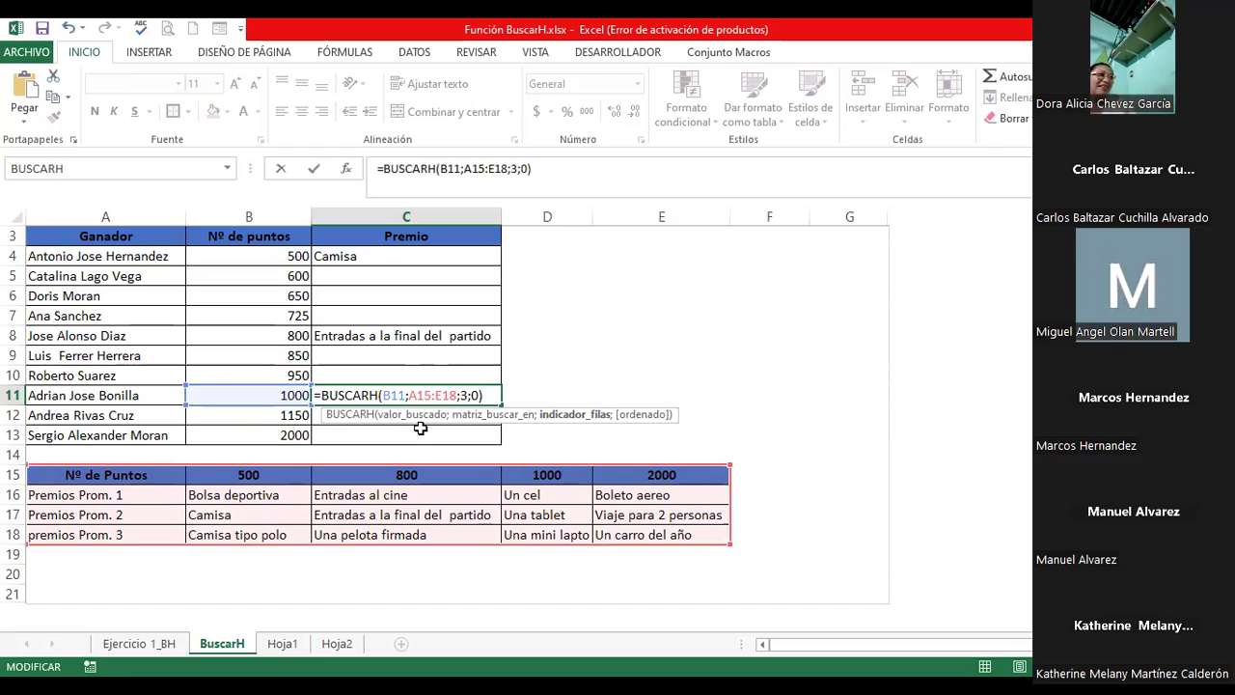
Step: Remove ';0' so C11 reads =BUSCARH(B11;A15:E18;3), then start typing 9000 in B11
{"action": "left_click", "coordinate": [478, 394]}
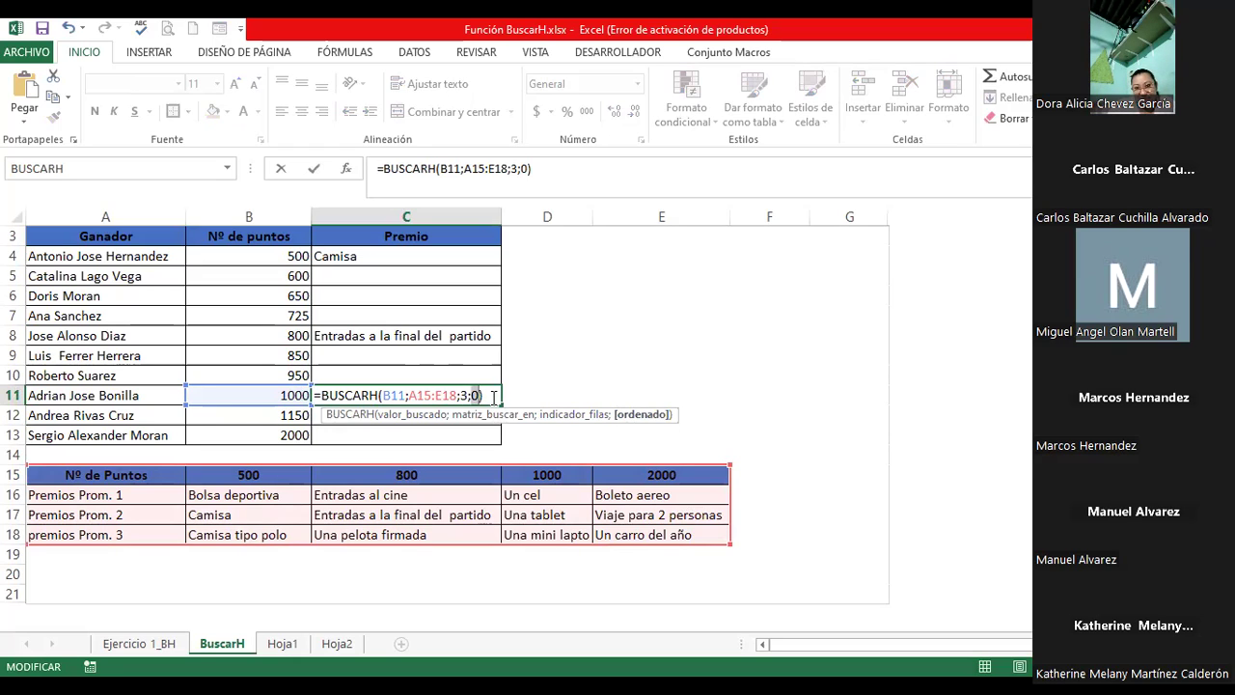
{"action": "key", "text": "BackSpace"}
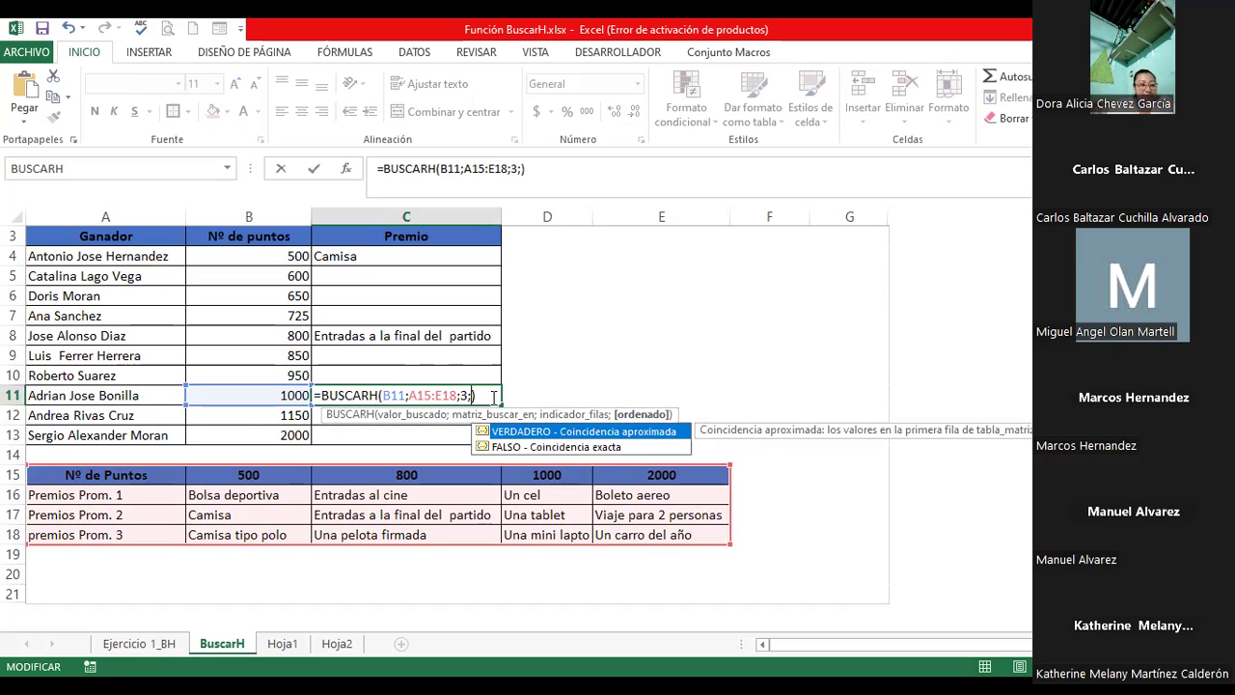
{"action": "key", "text": "BackSpace"}
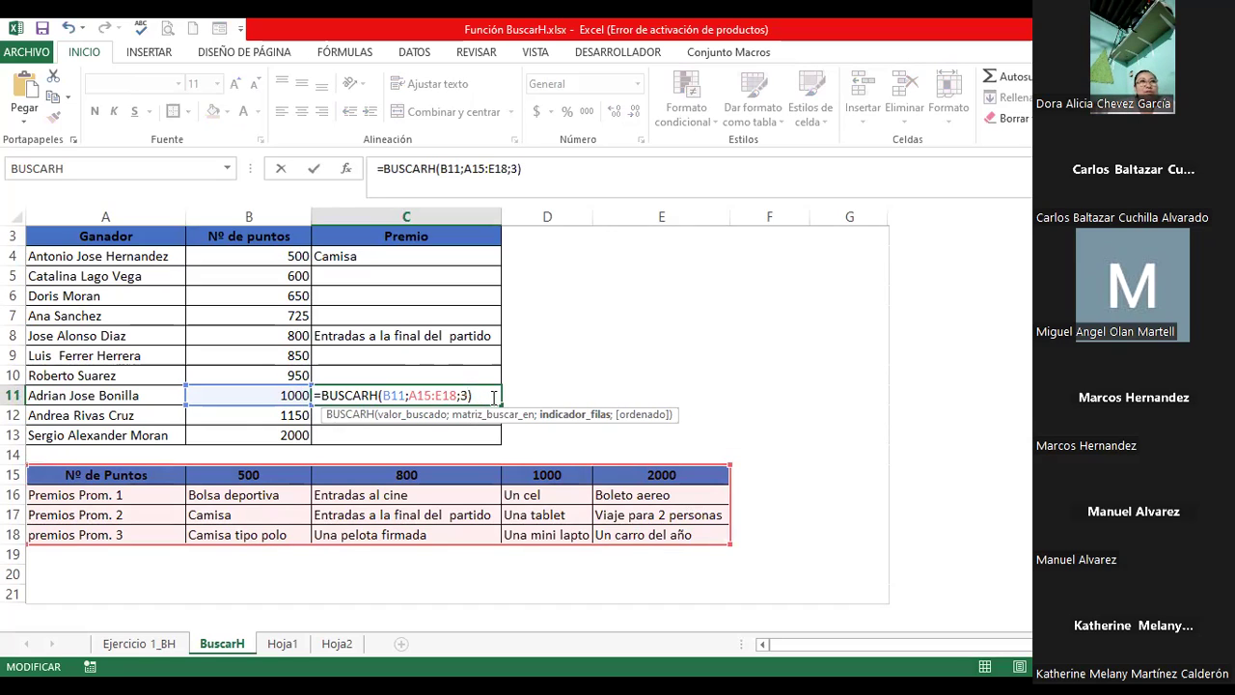
{"action": "key", "text": "Return"}
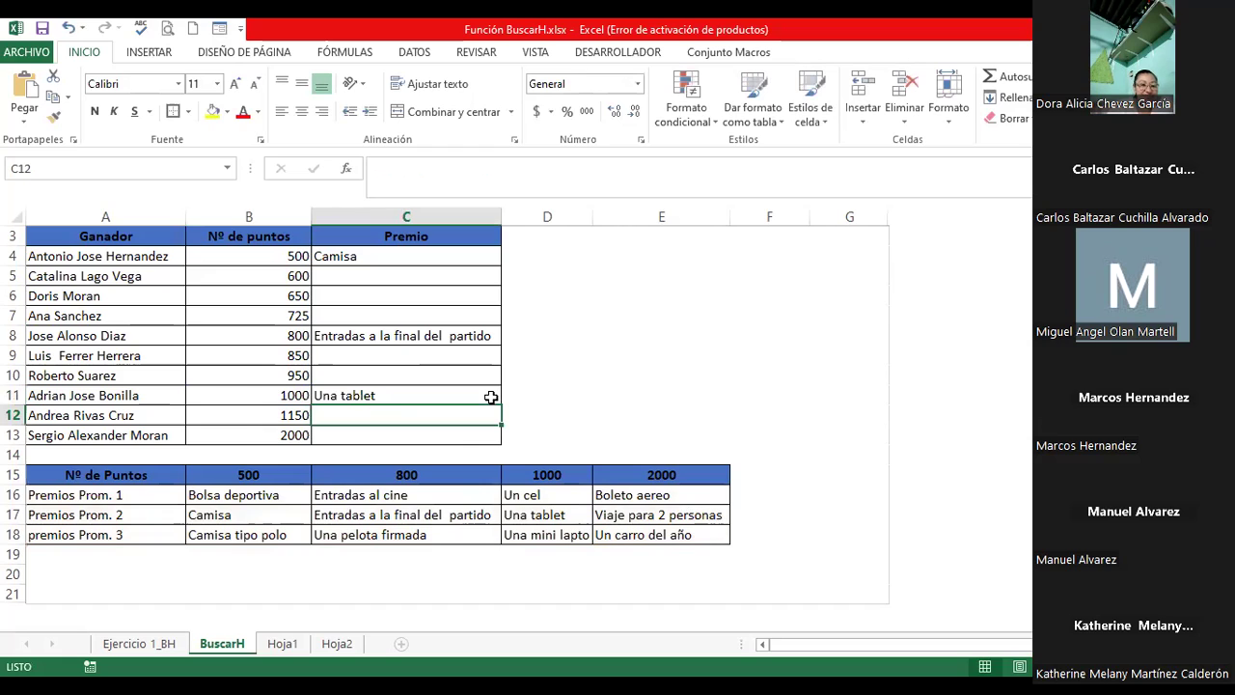
{"action": "left_click", "coordinate": [292, 395]}
{"action": "type", "text": "9000"}
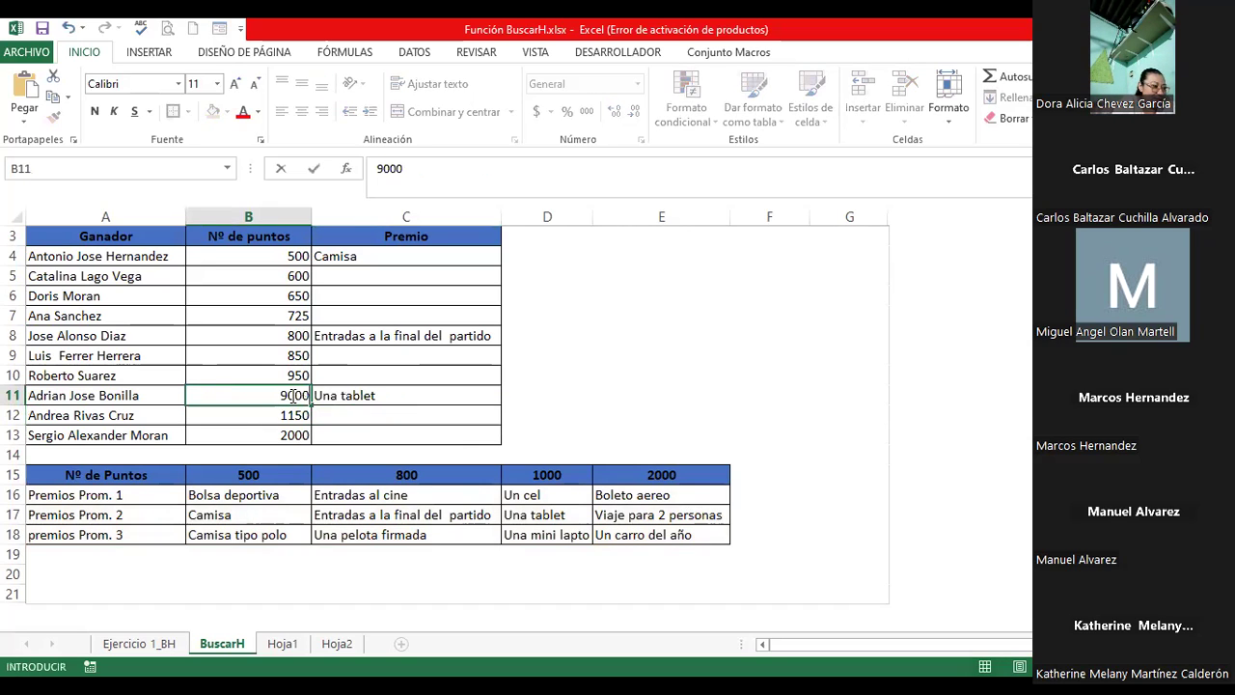
Step: Confirm B11's new points, review C11's formula unchanged, and switch to the Hoja1 search form
{"action": "key", "text": "Return"}
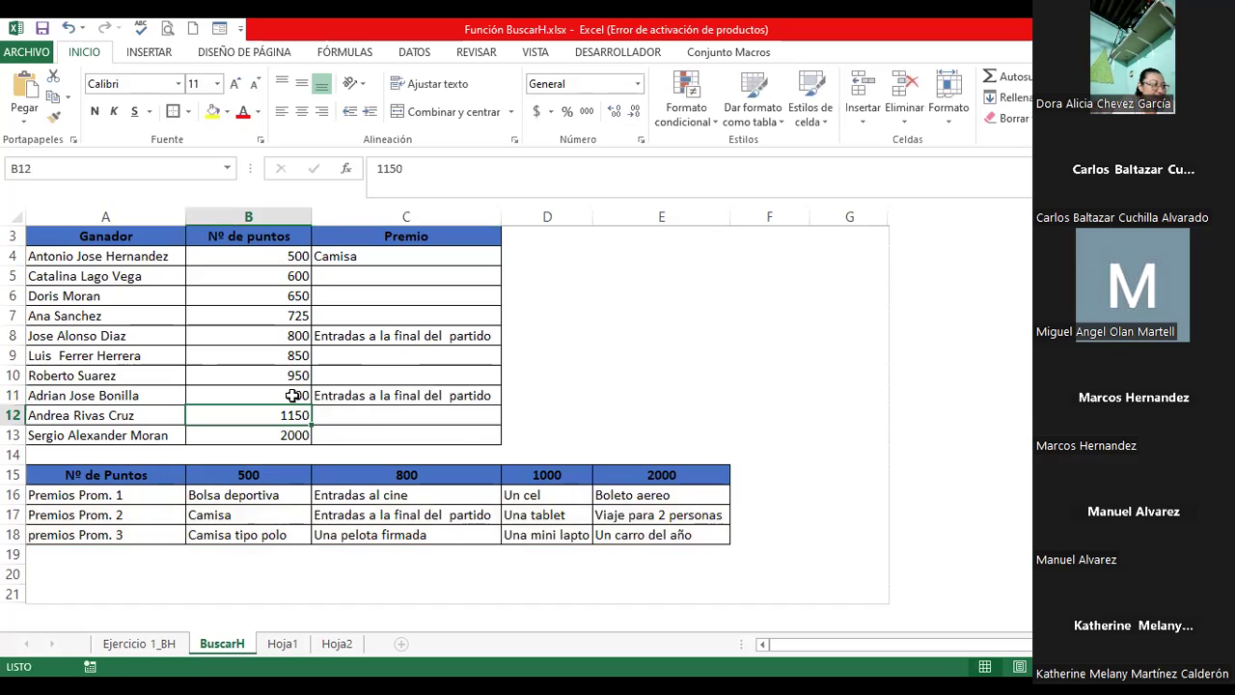
{"action": "left_click", "coordinate": [291, 396]}
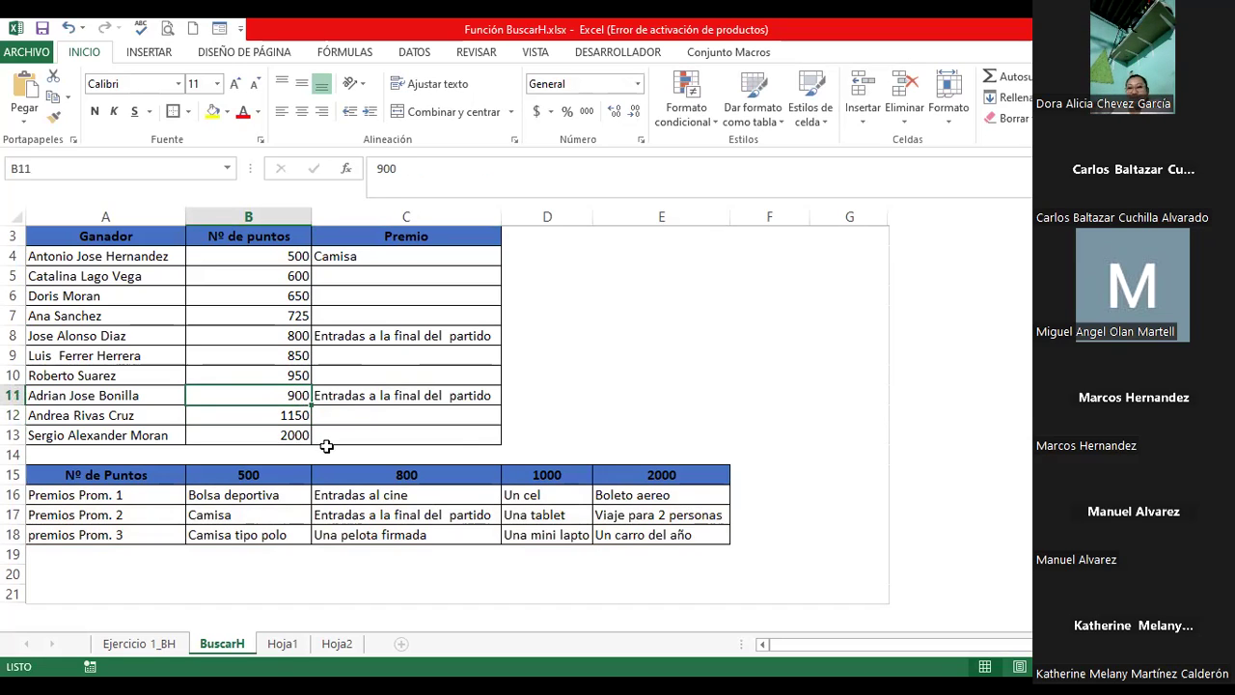
{"action": "left_click", "coordinate": [439, 391]}
{"action": "double_click", "coordinate": [439, 391]}
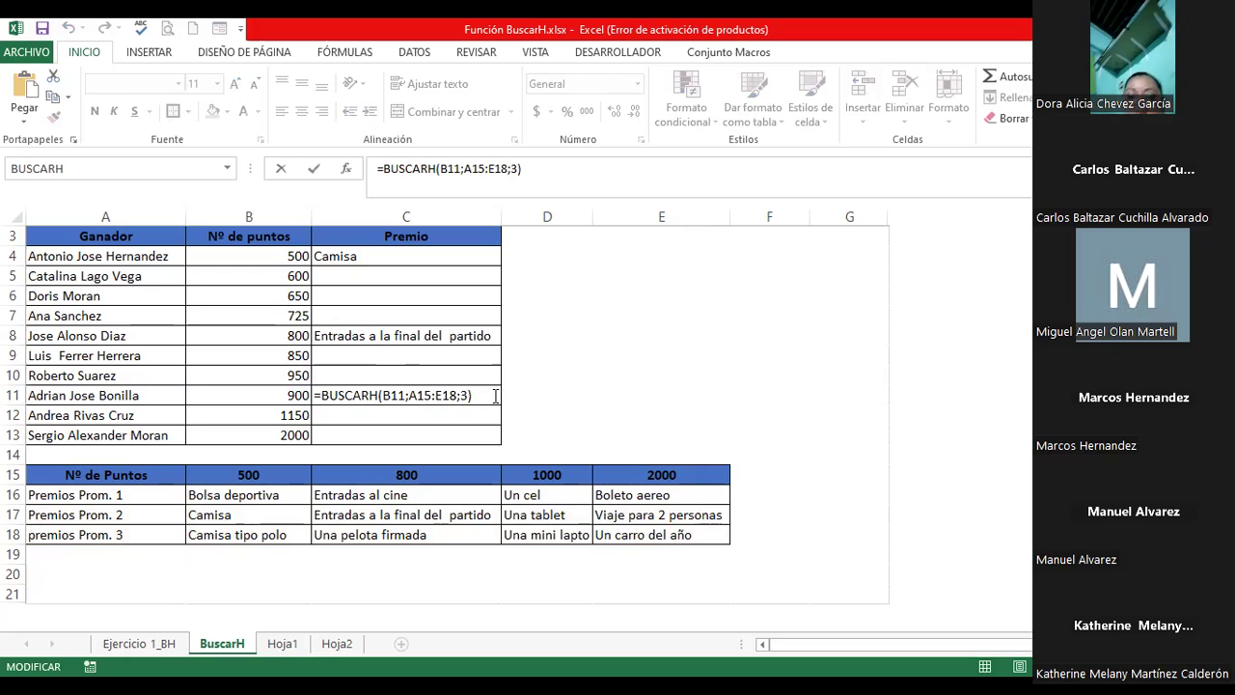
{"action": "key", "text": "Return"}
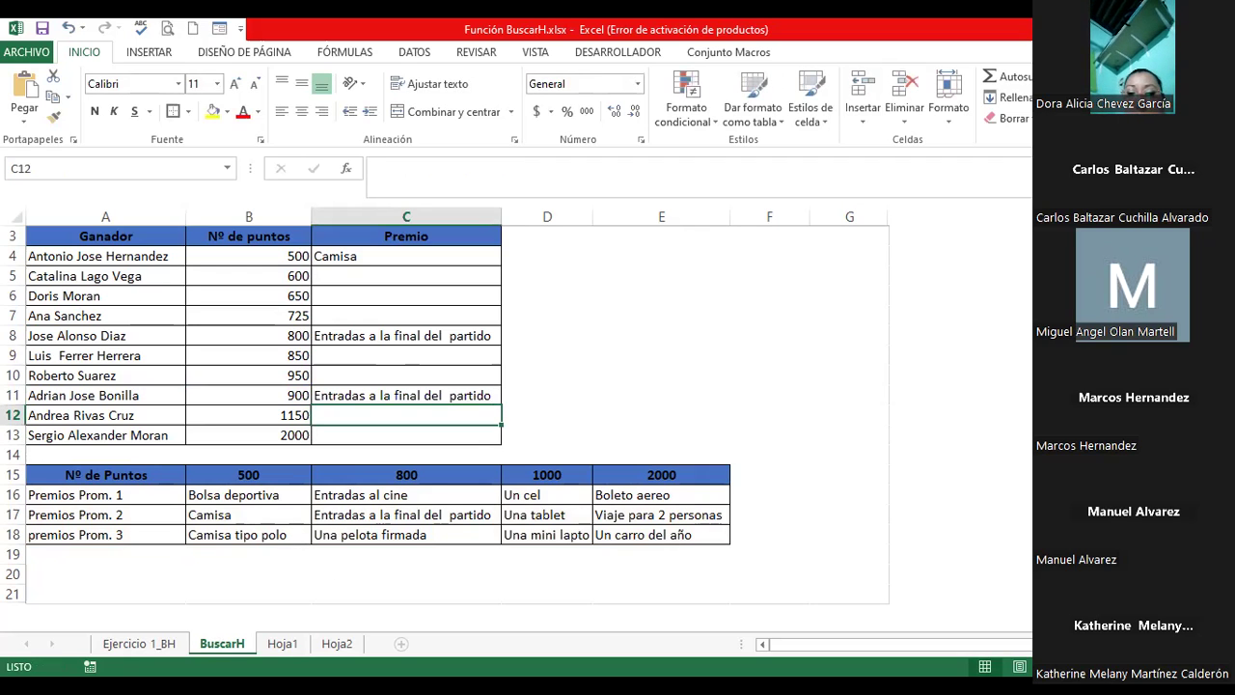
{"action": "left_click", "coordinate": [282, 645]}
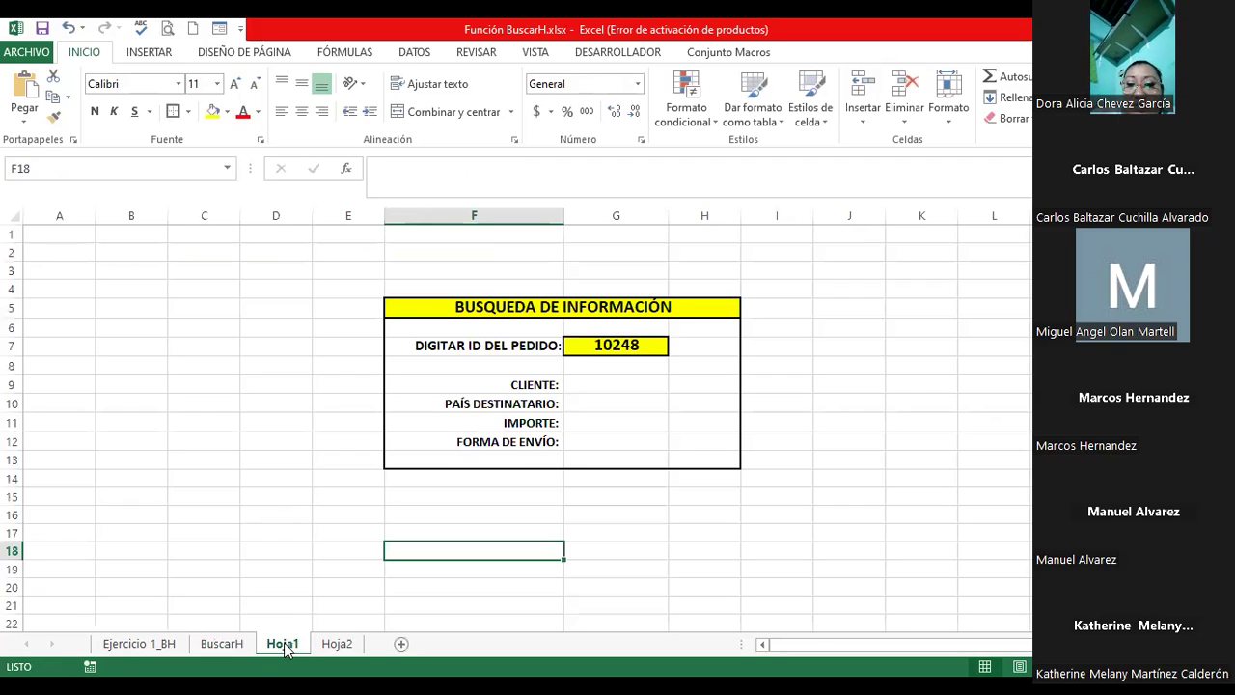
Step: Browse the Hoja2, Hoja1 and BuscarH sheets, check C8's formula, then go to Ejercicio 1_BH
{"action": "left_click", "coordinate": [351, 647]}
{"action": "left_click", "coordinate": [282, 645]}
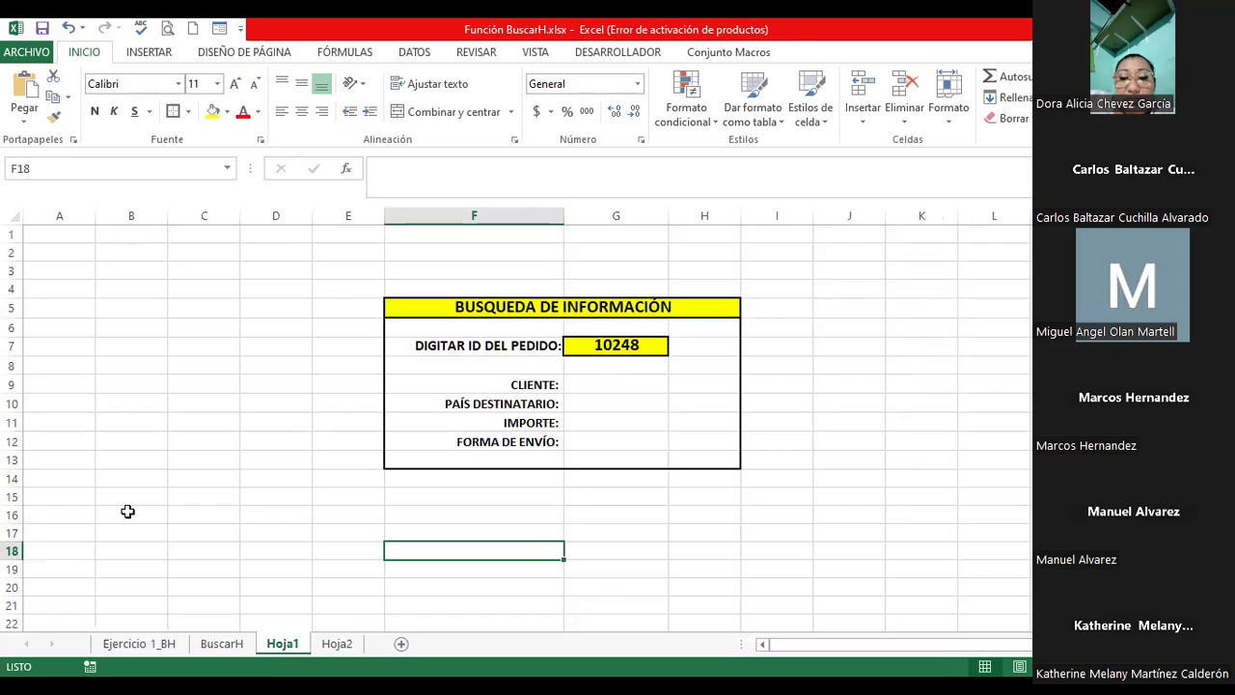
{"action": "left_click", "coordinate": [226, 651]}
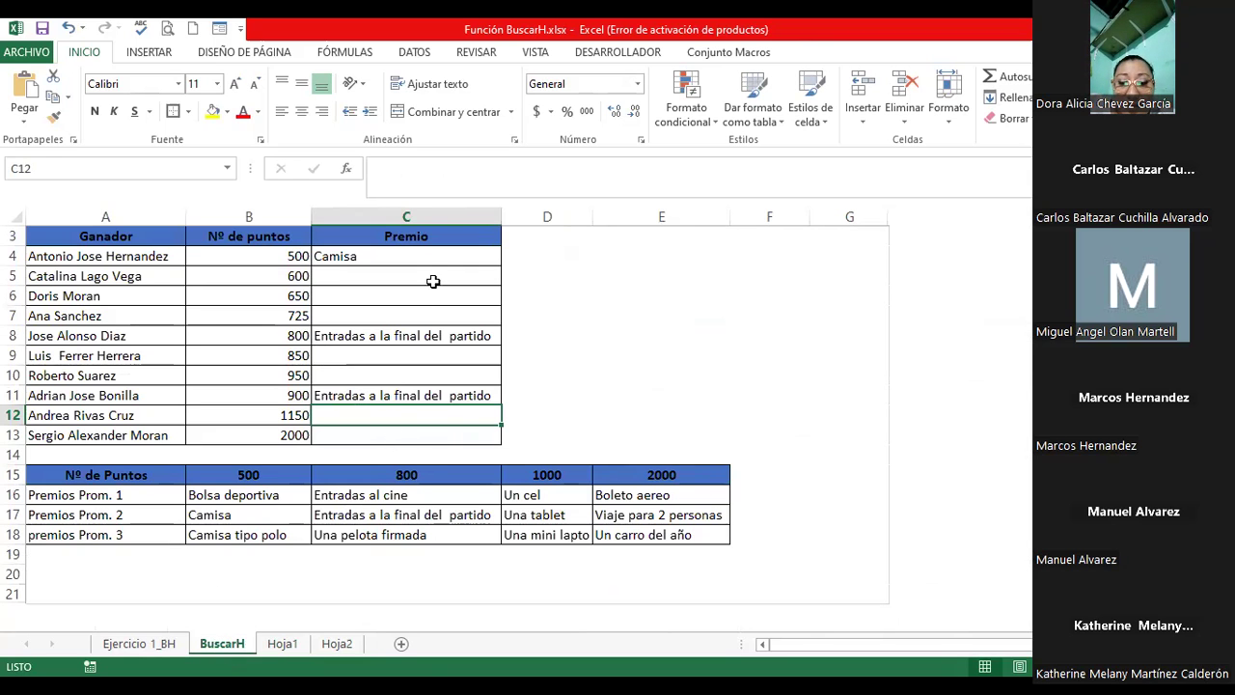
{"action": "left_click", "coordinate": [407, 336]}
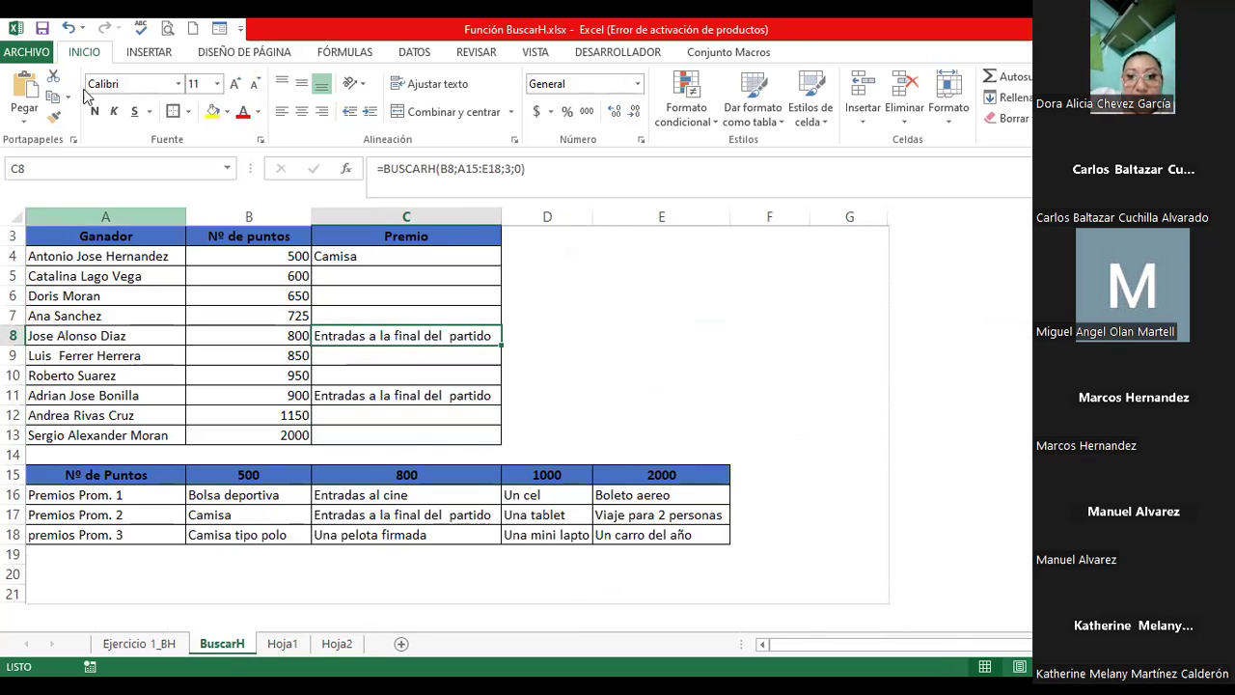
{"action": "left_click", "coordinate": [138, 642]}
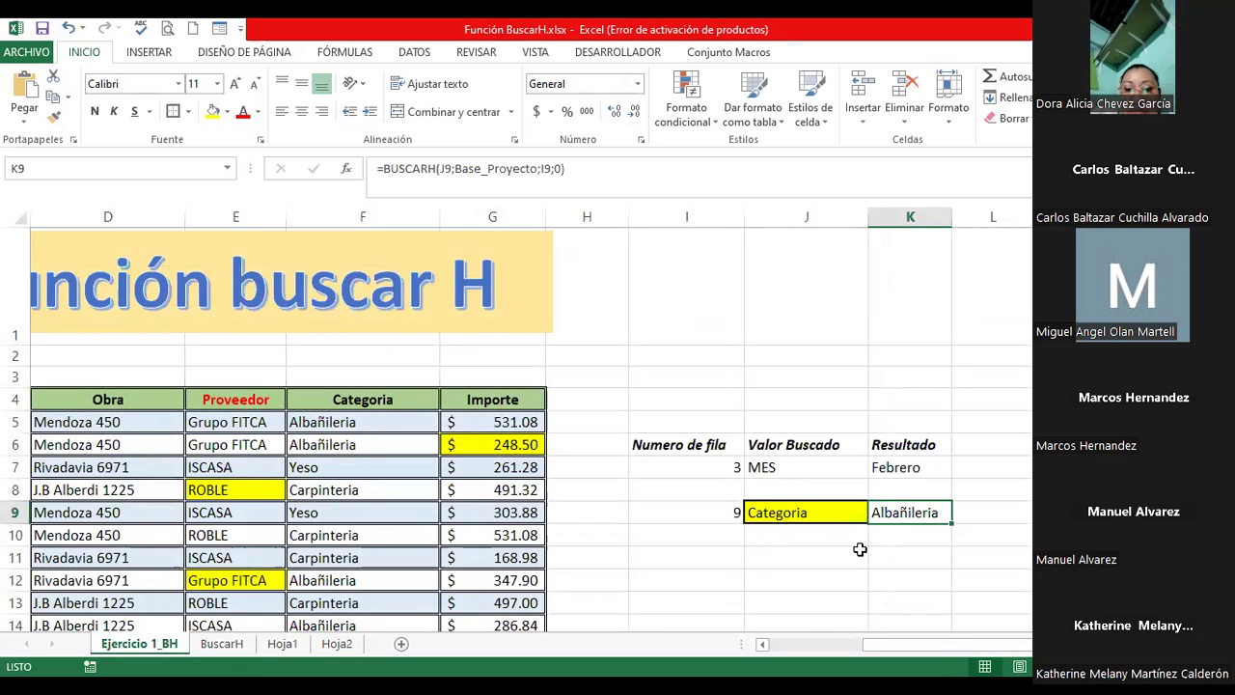
Step: Show K9's BUSCARH arguments J9, Base_Proyecto, I9 and 0 in the function arguments form
{"action": "double_click", "coordinate": [897, 515]}
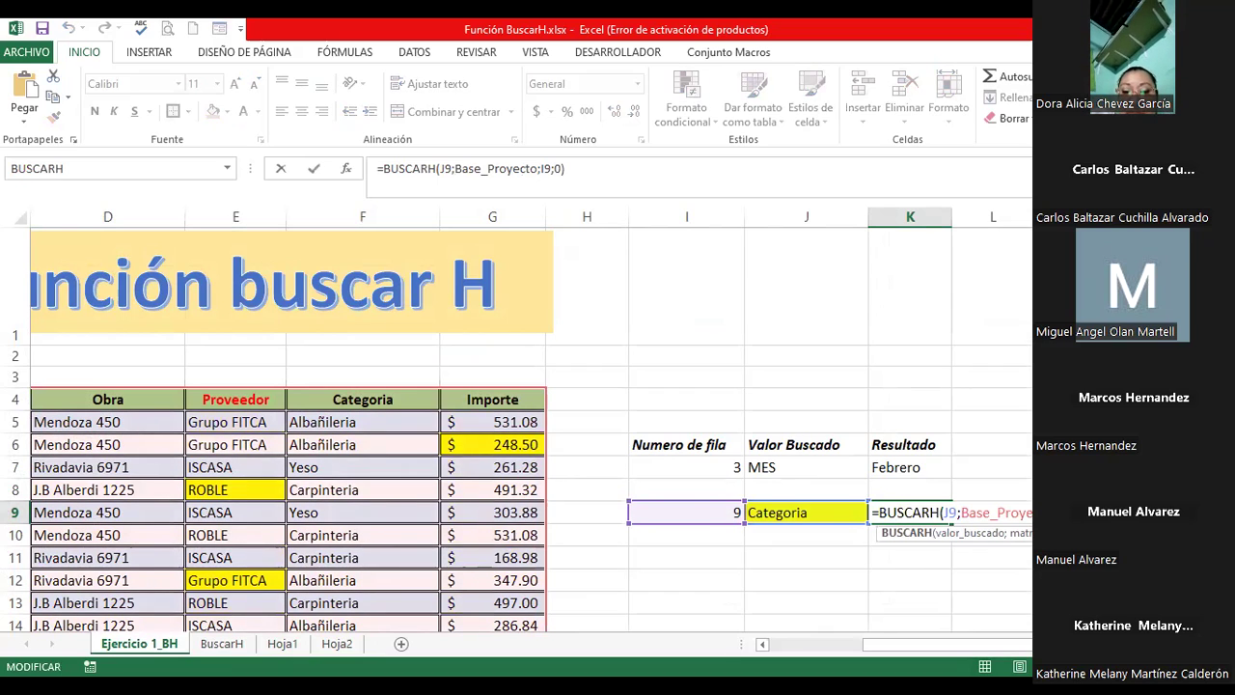
{"action": "left_click", "coordinate": [343, 169]}
{"action": "left_click", "coordinate": [698, 315]}
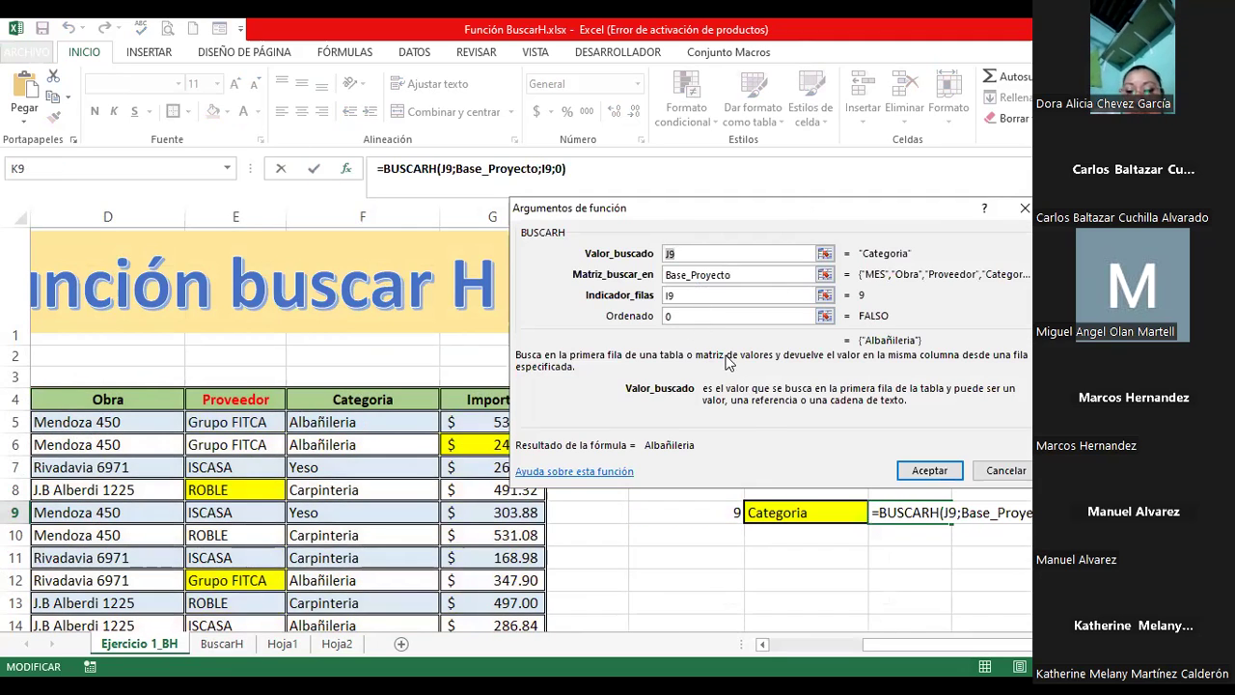
Step: Read the Ordenado argument's help, then accept the unchanged arguments, keeping K9 at Albañileria
{"action": "left_click", "coordinate": [708, 316]}
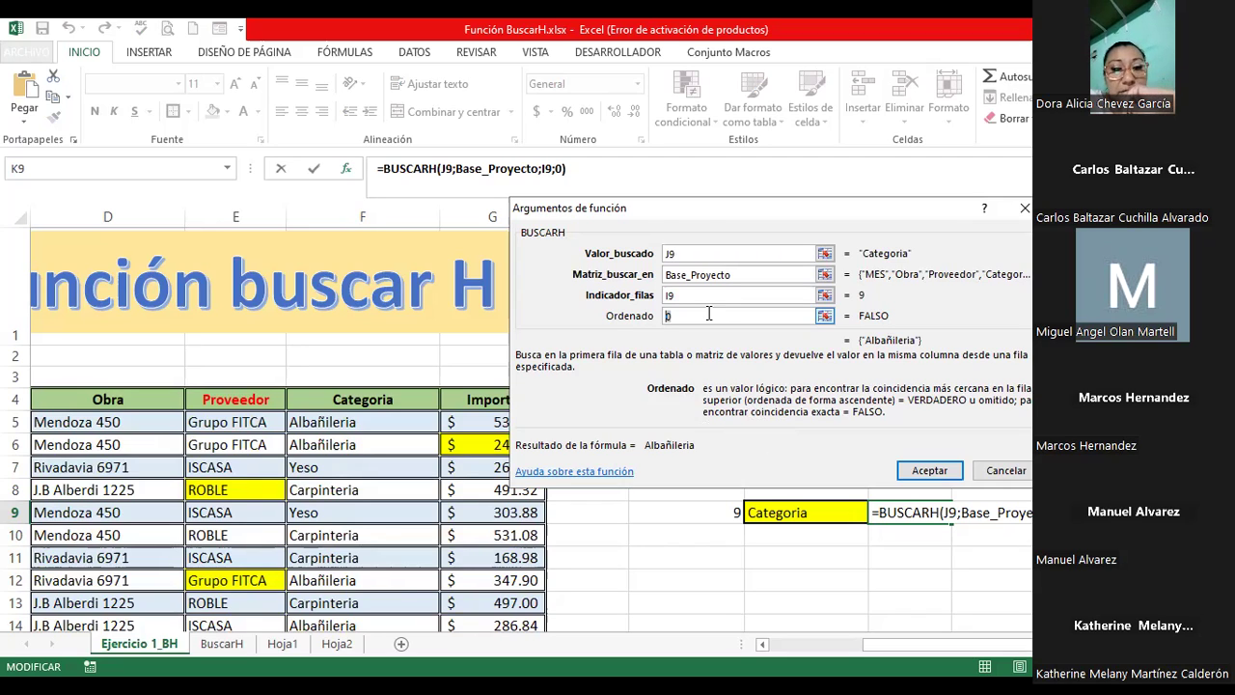
{"action": "left_click", "coordinate": [932, 468]}
Step: Check the order ID in G7 on Hoja1, then browse the Hoja2 orders table
{"action": "left_click", "coordinate": [910, 534]}
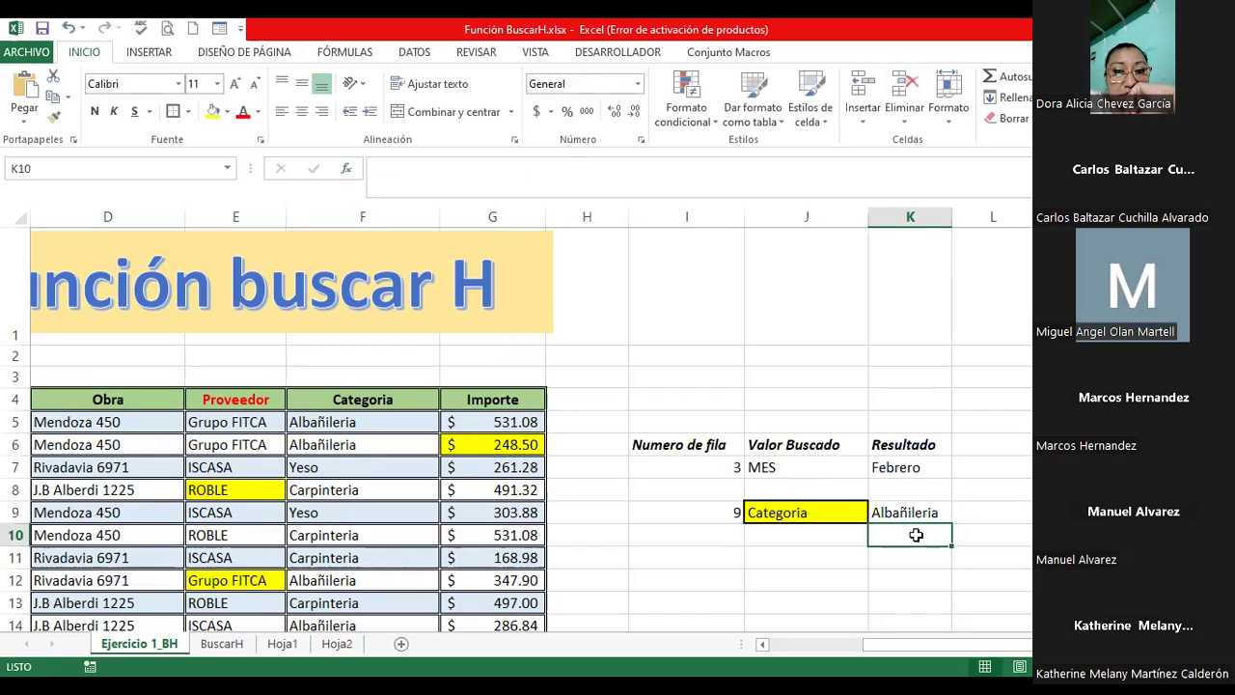
{"action": "left_click", "coordinate": [282, 644]}
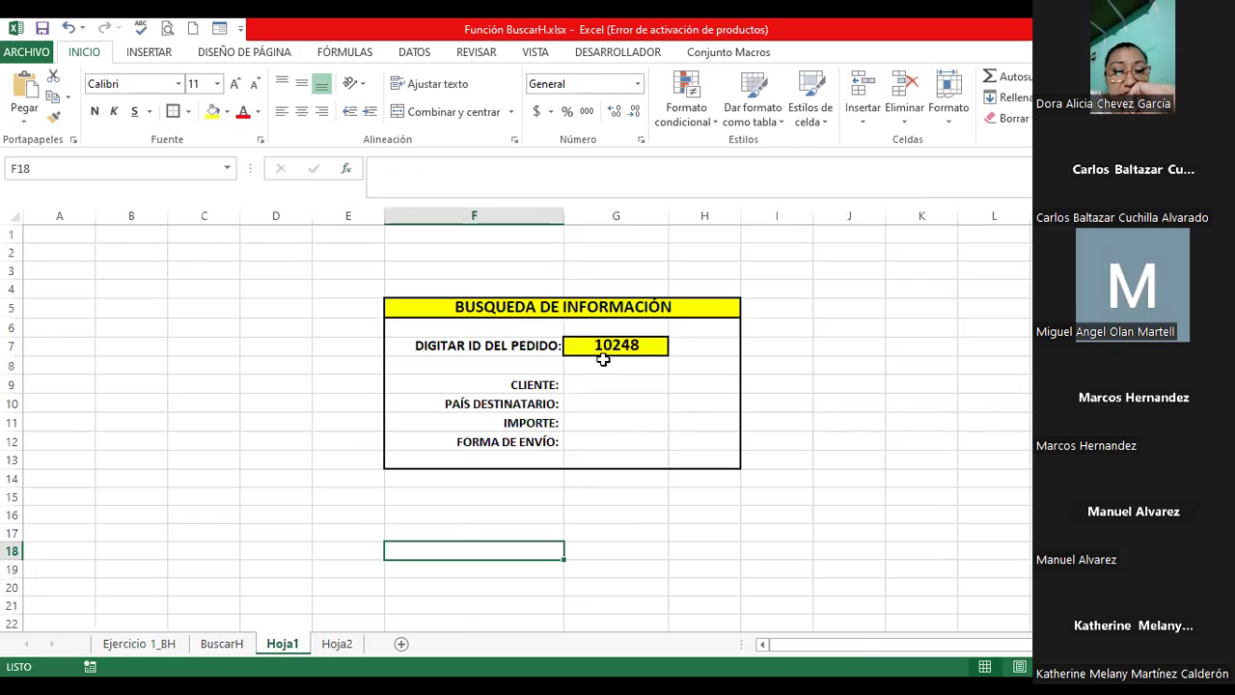
{"action": "left_click", "coordinate": [604, 345]}
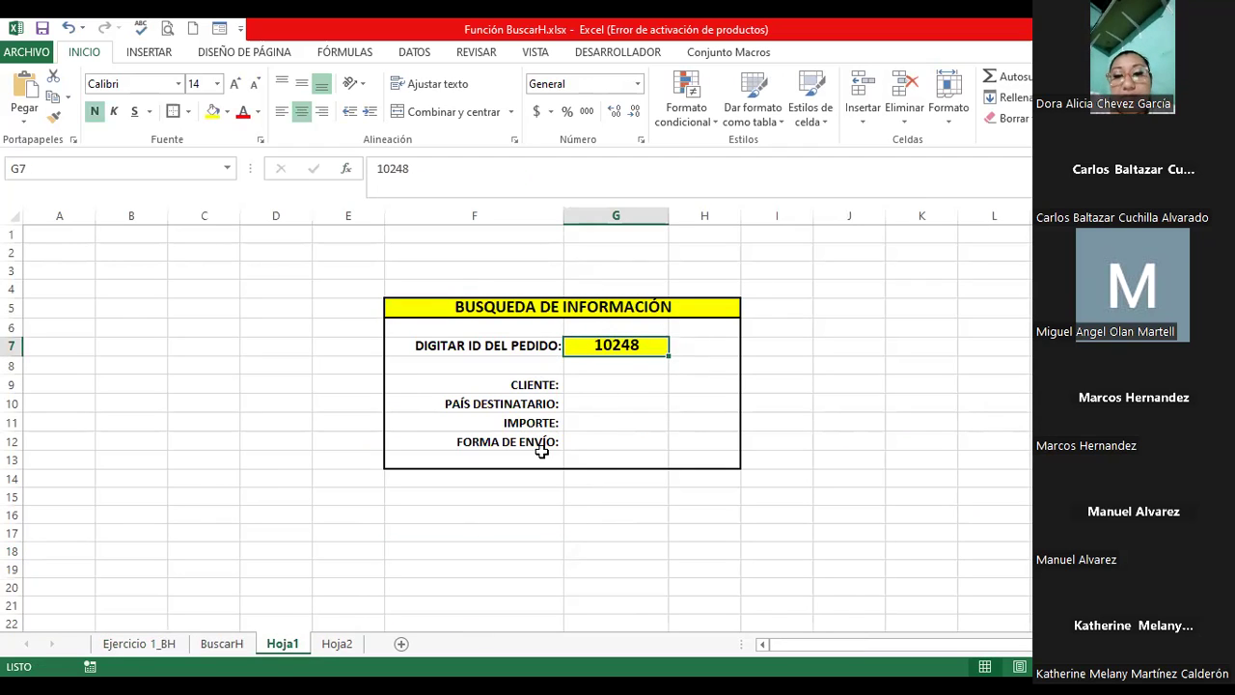
{"action": "left_click", "coordinate": [333, 646]}
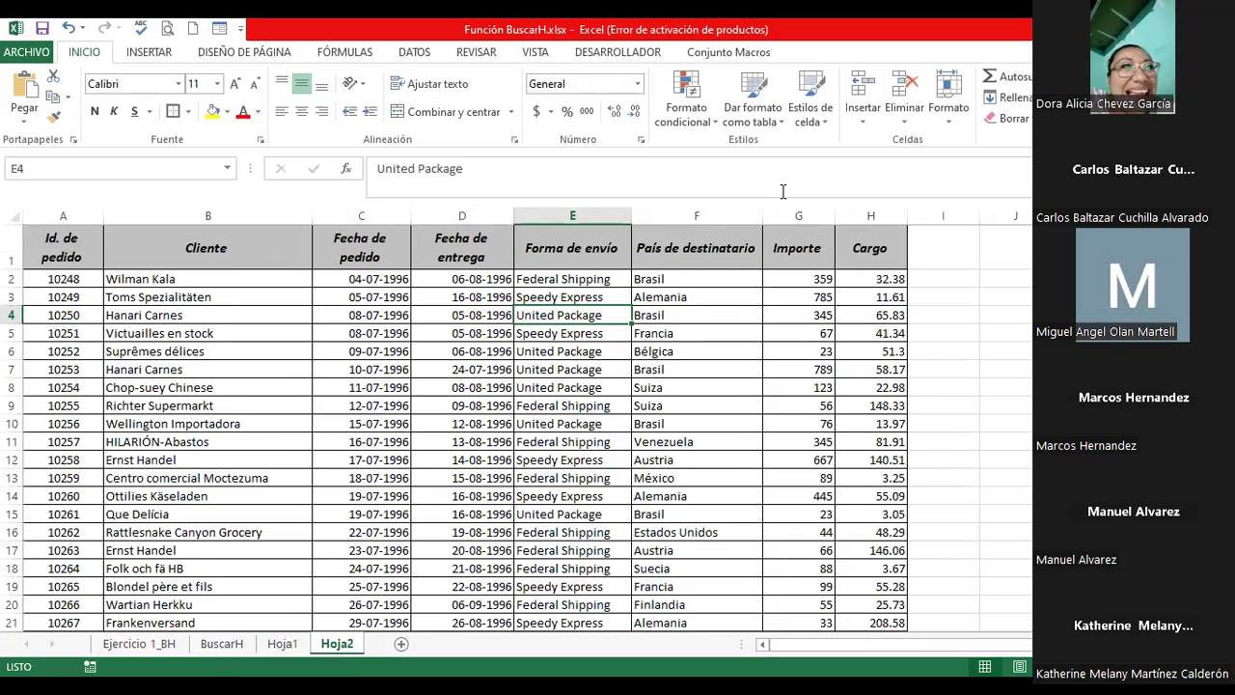
{"action": "left_click_drag", "start_coordinate": [133, 315], "coordinate": [138, 303]}
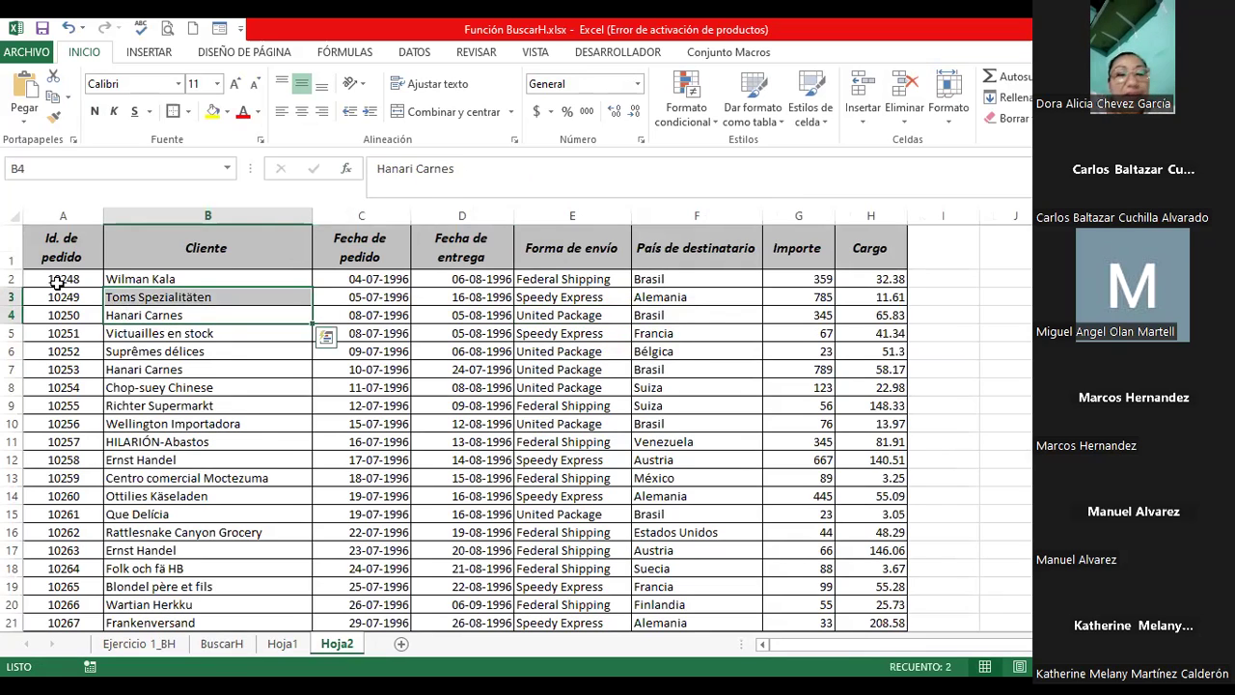
{"action": "left_click", "coordinate": [56, 279]}
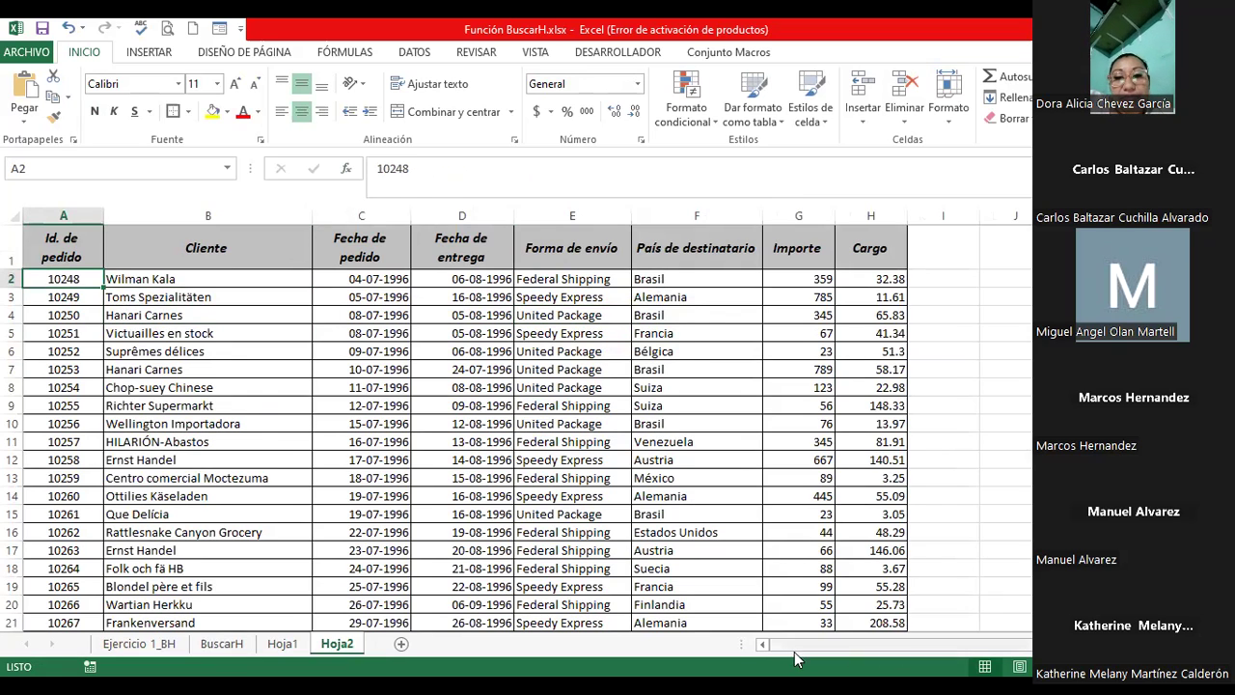
{"action": "scroll", "coordinate": [517, 428], "scroll_direction": "down", "scroll_amount": 6}
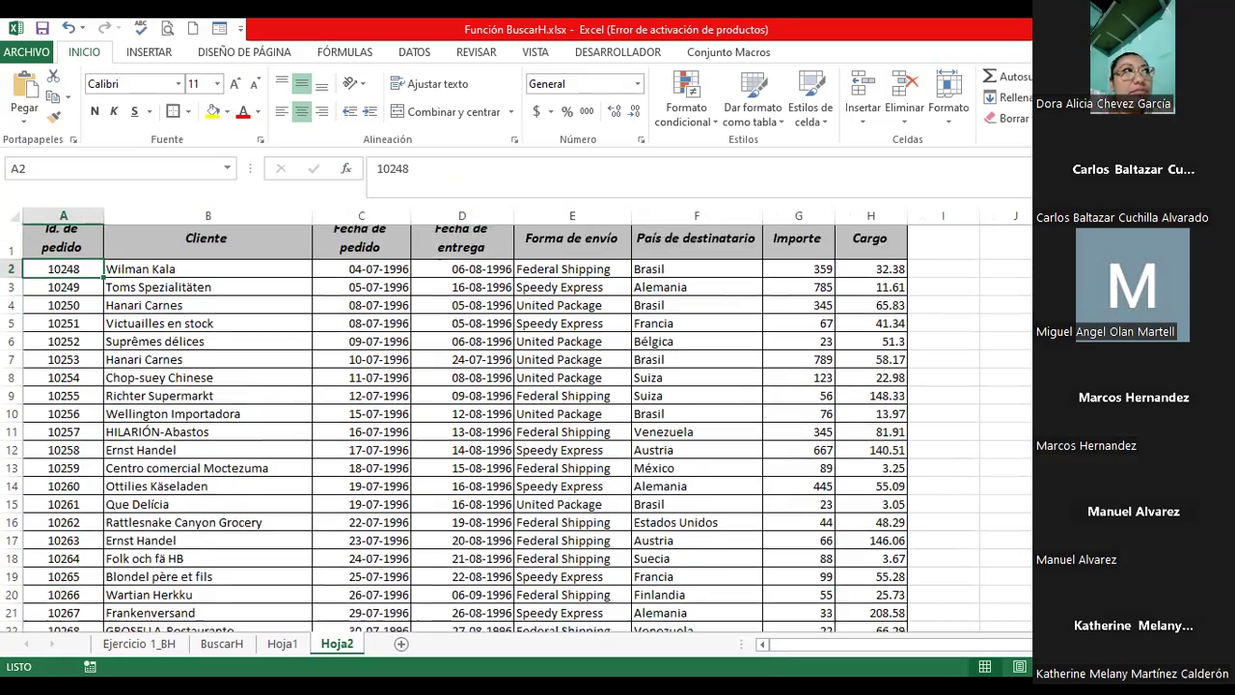
{"action": "scroll", "coordinate": [517, 428], "scroll_direction": "down", "scroll_amount": 10}
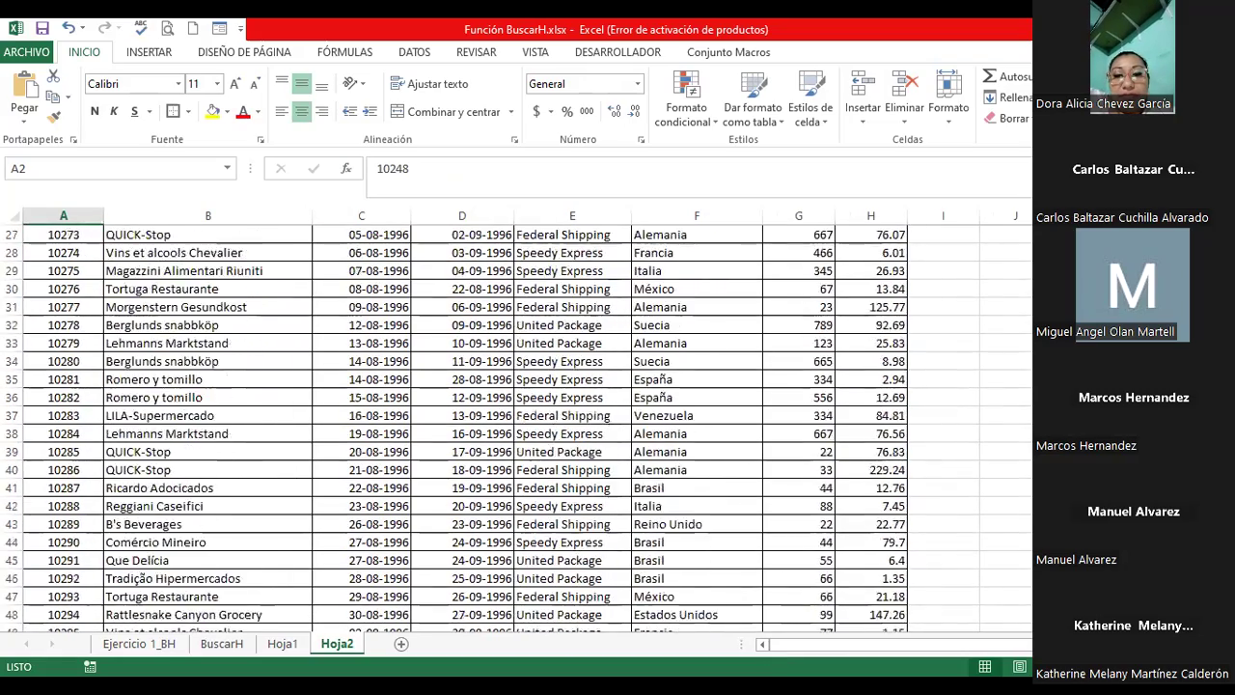
{"action": "scroll", "coordinate": [668, 390], "scroll_direction": "down", "scroll_amount": 1}
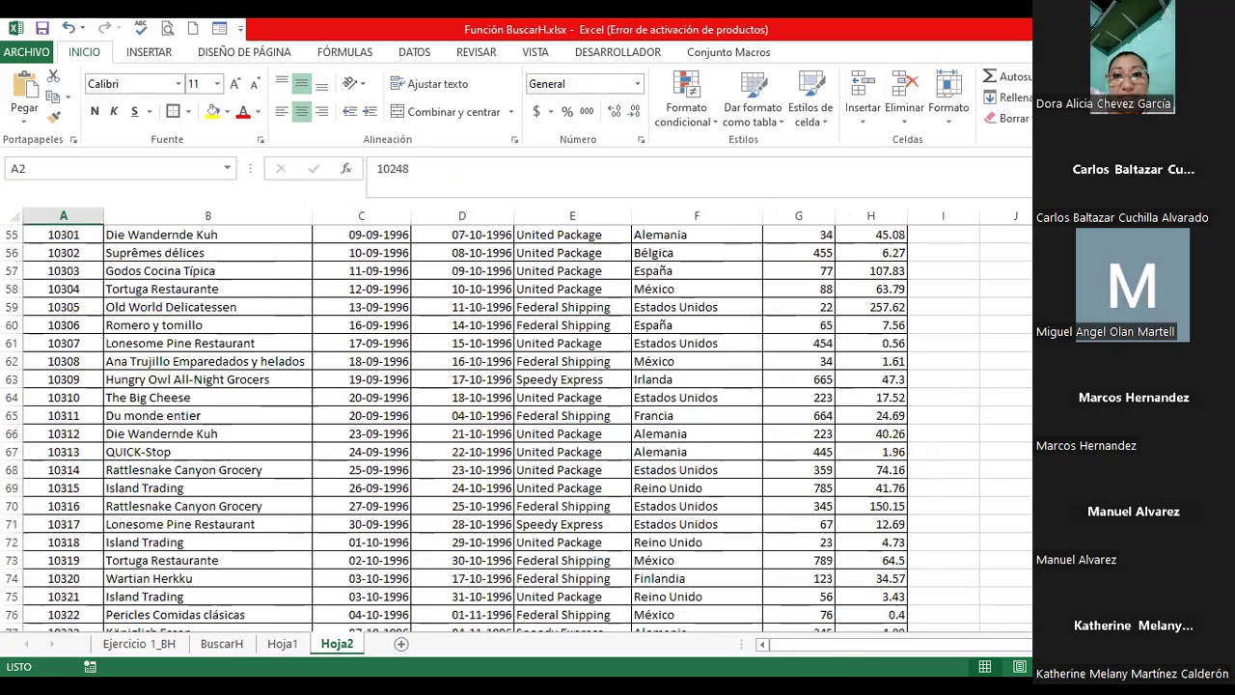
{"action": "left_click", "coordinate": [668, 392]}
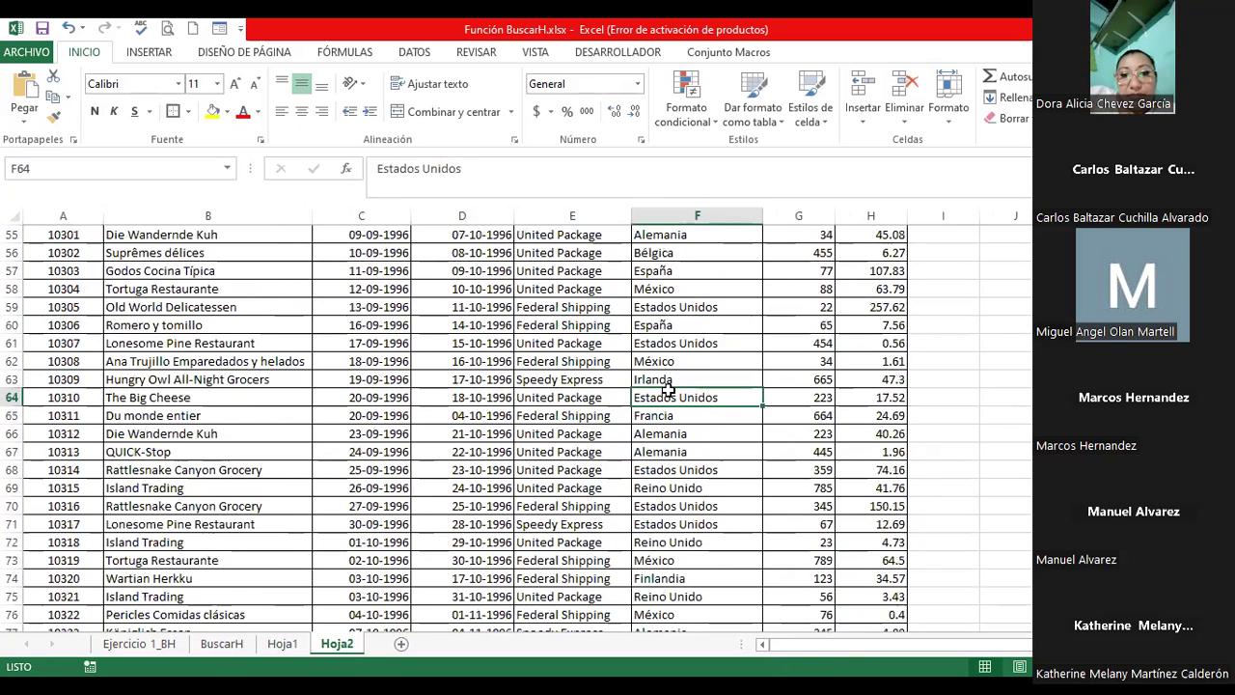
Step: Select the full orders table range A1:H301 starting from A1
{"action": "key", "text": "ctrl+Home"}
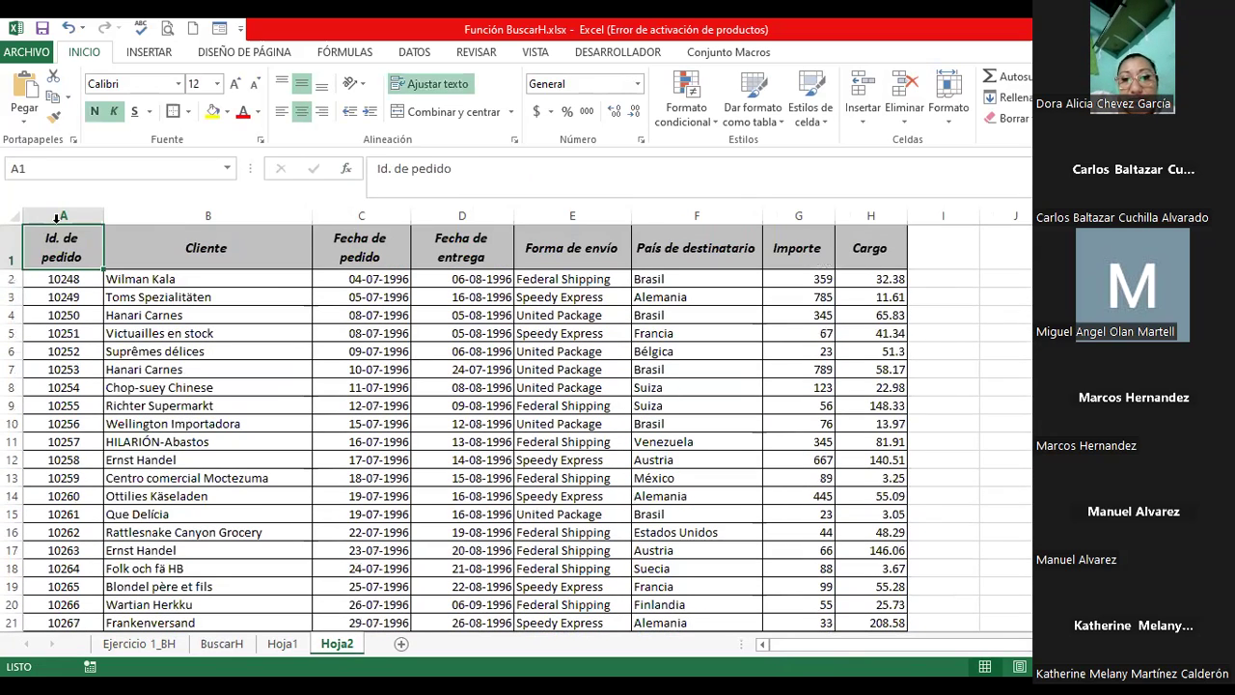
{"action": "key", "text": "shift+Right"}
{"action": "key", "text": "shift+Right"}
{"action": "key", "text": "shift+Right"}
{"action": "key", "text": "shift+Right"}
{"action": "key", "text": "shift+Right"}
{"action": "key", "text": "shift+Right"}
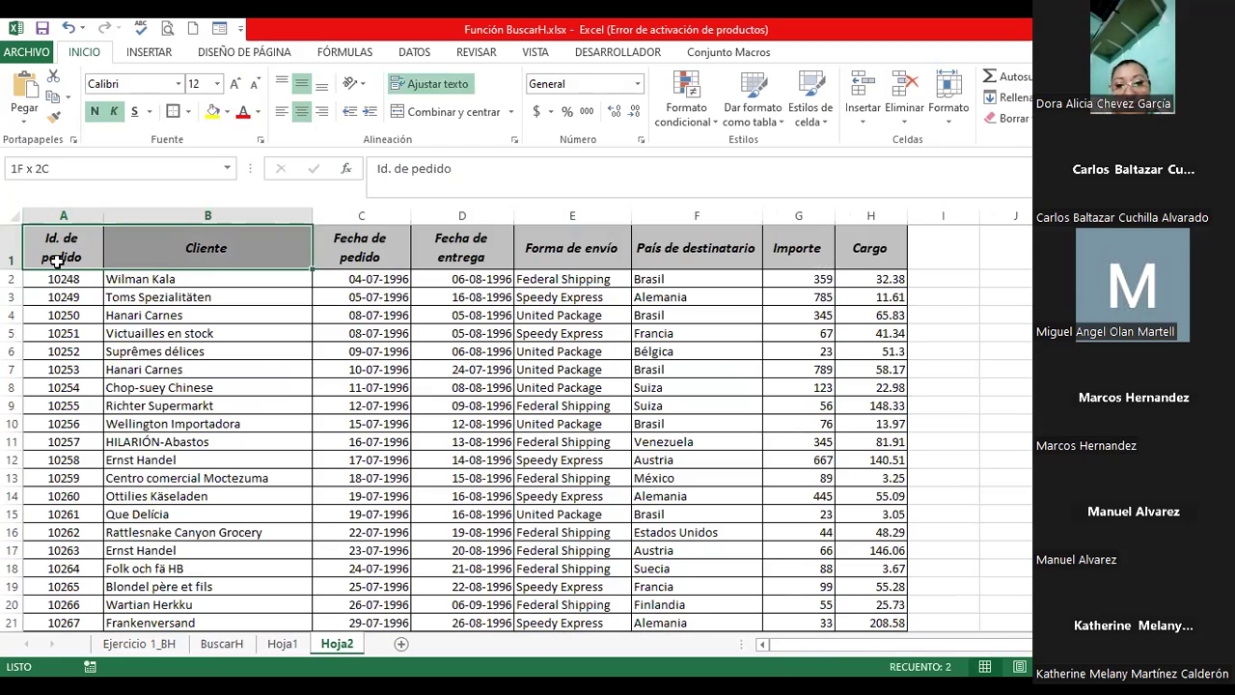
{"action": "key", "text": "shift+Down"}
{"action": "key", "text": "shift+Down"}
{"action": "key", "text": "shift+Down"}
{"action": "key", "text": "shift+Down"}
{"action": "key", "text": "shift+Down"}
{"action": "key", "text": "shift+Down"}
{"action": "key", "text": "shift+Down"}
{"action": "key", "text": "shift+Down"}
{"action": "key", "text": "shift+Down"}
{"action": "key", "text": "shift+Down"}
{"action": "key", "text": "shift+Down"}
{"action": "key", "text": "shift+Down"}
{"action": "key", "text": "shift+Down"}
{"action": "key", "text": "shift+Down"}
{"action": "key", "text": "shift+Down"}
{"action": "key", "text": "shift+Down"}
{"action": "key", "text": "shift+Down"}
{"action": "key", "text": "shift+Down"}
{"action": "key", "text": "shift+Down"}
{"action": "key", "text": "shift+Down"}
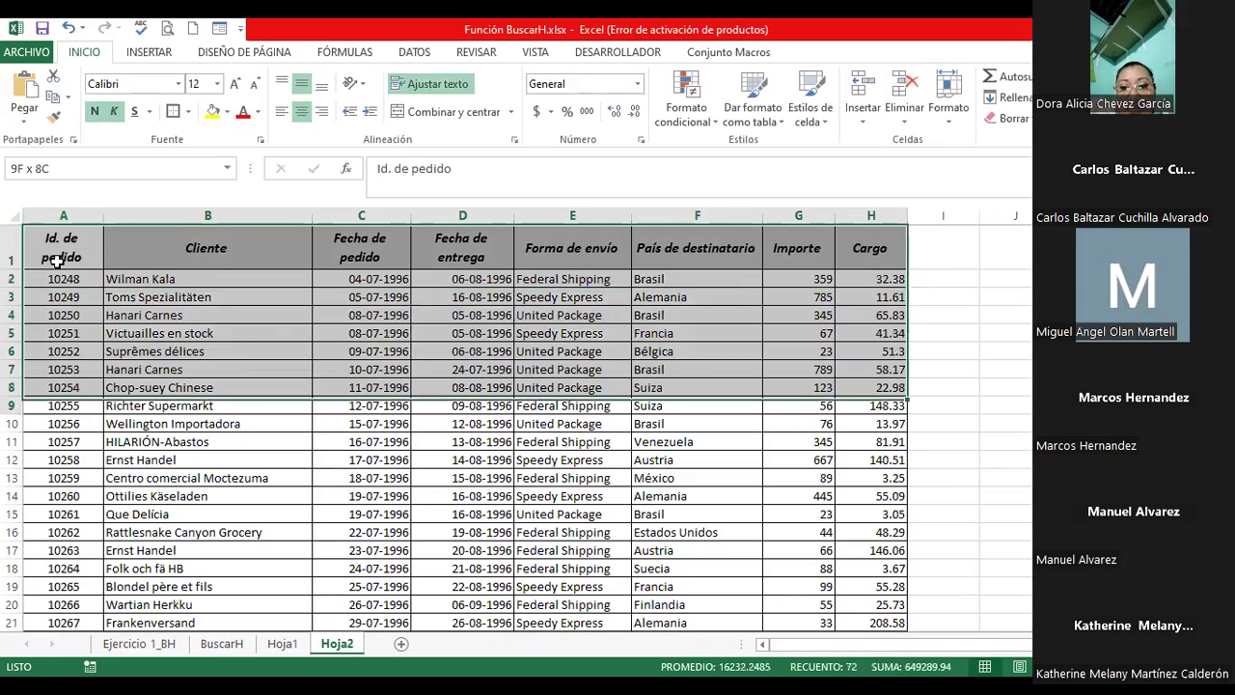
{"action": "key", "text": "shift+Down"}
{"action": "key", "text": "shift+Down"}
{"action": "key", "text": "shift+Down"}
{"action": "key", "text": "shift+Down"}
{"action": "key", "text": "shift+Down"}
{"action": "key", "text": "shift+Down"}
{"action": "key", "text": "shift+Down"}
{"action": "key", "text": "shift+Down"}
{"action": "key", "text": "shift+Down"}
{"action": "key", "text": "shift+Down"}
{"action": "key", "text": "shift+Down"}
{"action": "key", "text": "shift+Down"}
{"action": "key", "text": "shift+Down"}
{"action": "key", "text": "shift+Down"}
{"action": "key", "text": "shift+Down"}
{"action": "key", "text": "shift+Down"}
{"action": "key", "text": "shift+Down"}
{"action": "key", "text": "shift+Down"}
{"action": "key", "text": "shift+Down"}
{"action": "key", "text": "shift+Down"}
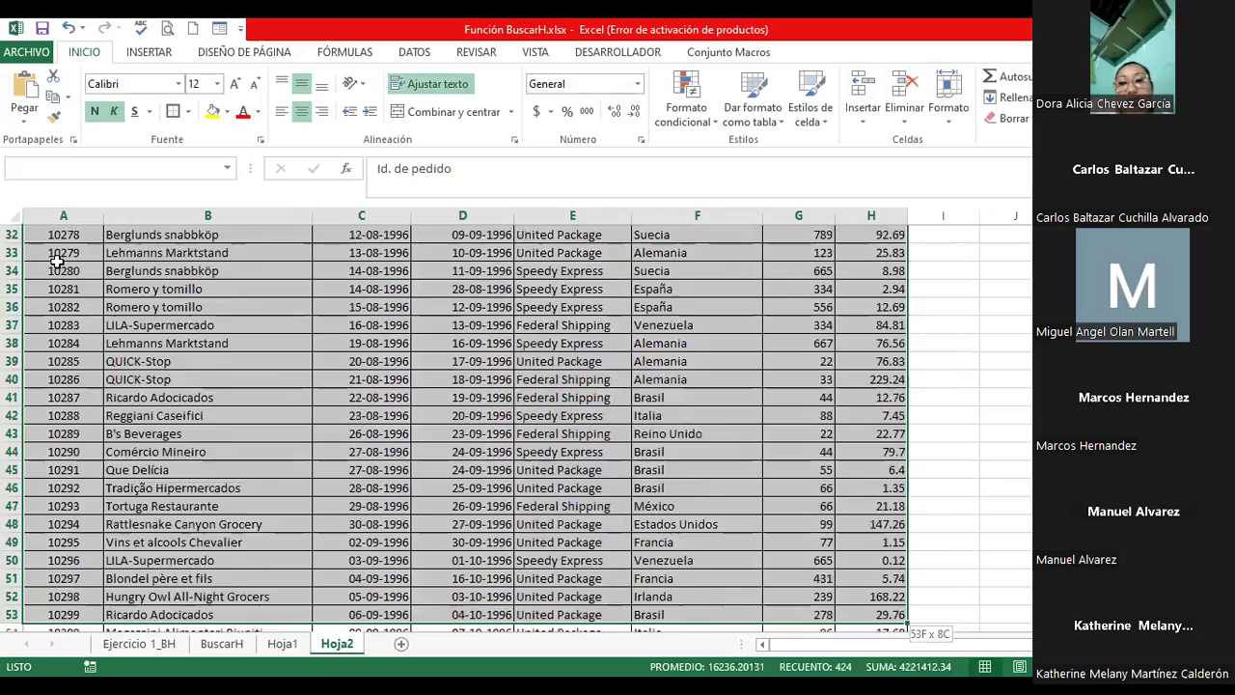
{"action": "key", "text": "shift+Down"}
{"action": "key", "text": "shift+Down"}
{"action": "key", "text": "shift+Down"}
{"action": "key", "text": "shift+Down"}
{"action": "key", "text": "shift+Down"}
{"action": "key", "text": "shift+Down"}
{"action": "key", "text": "shift+Down"}
{"action": "key", "text": "shift+Down"}
{"action": "key", "text": "shift+Down"}
{"action": "key", "text": "shift+Down"}
{"action": "key", "text": "shift+Down"}
{"action": "key", "text": "shift+Down"}
{"action": "key", "text": "shift+Down"}
{"action": "key", "text": "shift+Down"}
{"action": "key", "text": "shift+Down"}
{"action": "key", "text": "shift+Down"}
{"action": "key", "text": "shift+Down"}
{"action": "key", "text": "shift+Down"}
{"action": "key", "text": "shift+Down"}
{"action": "key", "text": "shift+Down"}
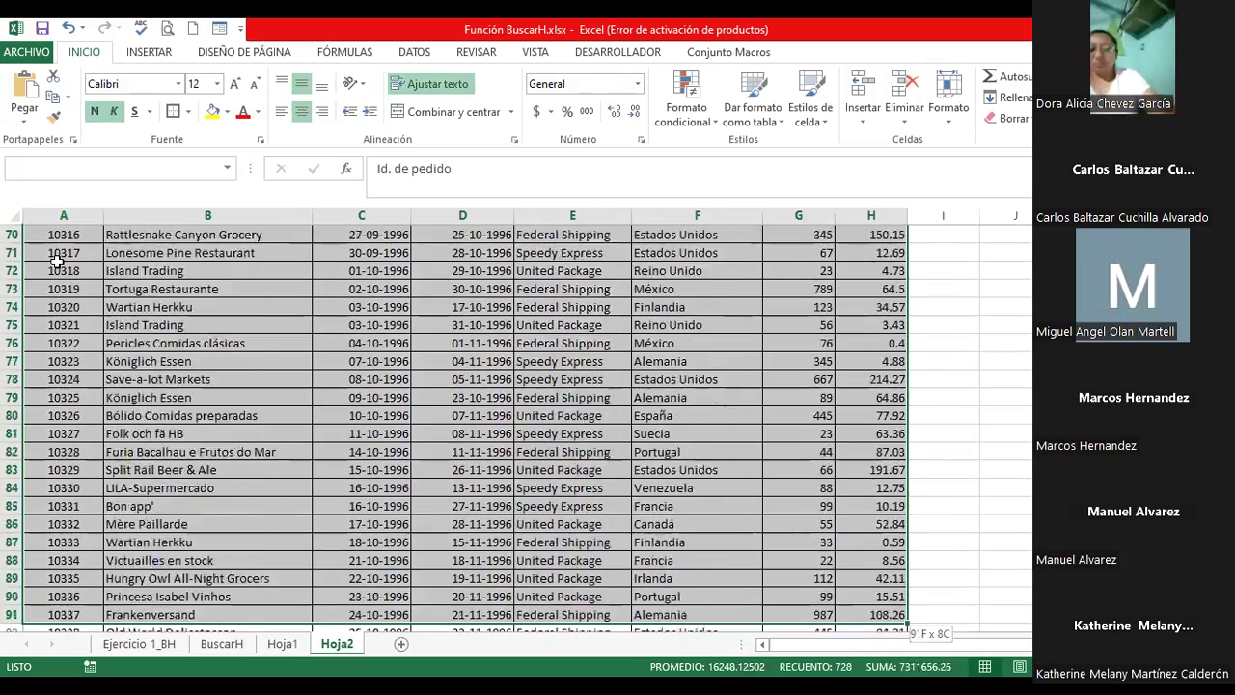
{"action": "key", "text": "shift+Down"}
{"action": "key", "text": "shift+Down"}
{"action": "key", "text": "shift+Down"}
{"action": "key", "text": "shift+Down"}
{"action": "key", "text": "shift+Down"}
{"action": "key", "text": "shift+Down"}
{"action": "key", "text": "shift+Down"}
{"action": "key", "text": "shift+Down"}
{"action": "key", "text": "shift+Down"}
{"action": "key", "text": "shift+Down"}
{"action": "key", "text": "shift+Down"}
{"action": "key", "text": "shift+Down"}
{"action": "key", "text": "shift+Down"}
{"action": "key", "text": "shift+Down"}
{"action": "key", "text": "shift+Down"}
{"action": "key", "text": "shift+Down"}
{"action": "key", "text": "shift+Down"}
{"action": "key", "text": "shift+Down"}
{"action": "key", "text": "shift+Down"}
{"action": "key", "text": "shift+Down"}
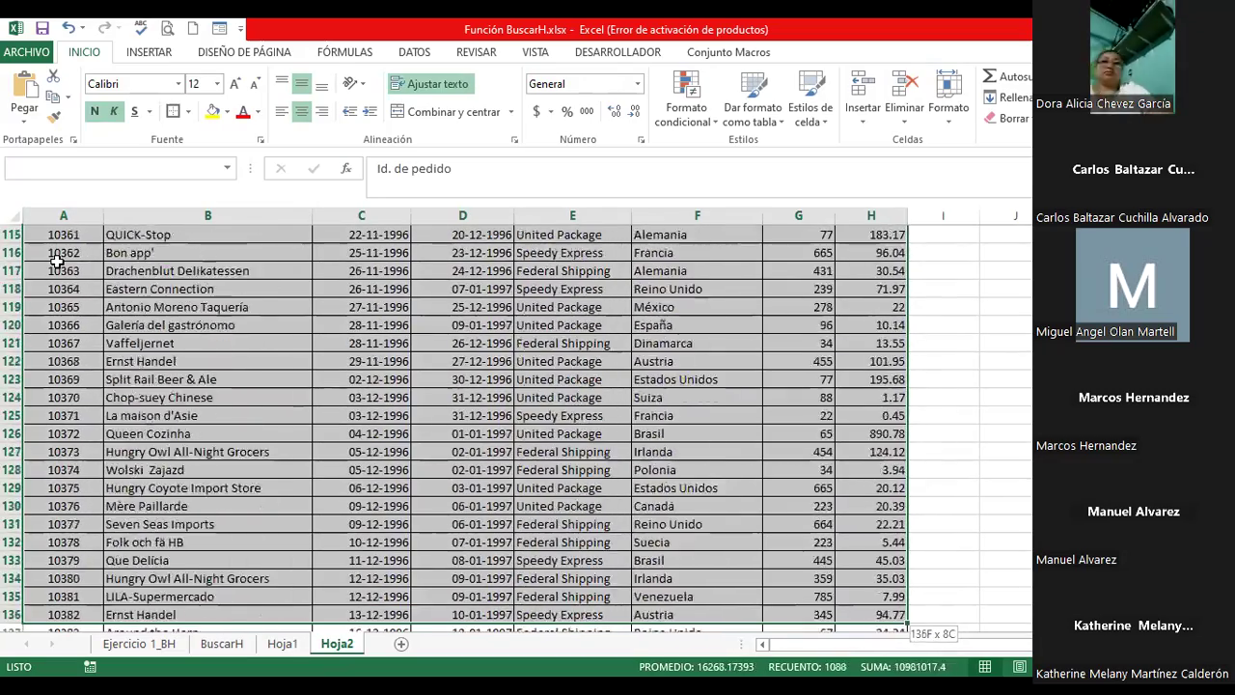
{"action": "key", "text": "shift+Down"}
{"action": "key", "text": "shift+Down"}
{"action": "key", "text": "shift+Down"}
{"action": "key", "text": "shift+Down"}
{"action": "key", "text": "shift+Down"}
{"action": "key", "text": "shift+Down"}
{"action": "key", "text": "shift+Down"}
{"action": "key", "text": "shift+Down"}
{"action": "key", "text": "shift+Down"}
{"action": "key", "text": "shift+Down"}
{"action": "key", "text": "shift+Down"}
{"action": "key", "text": "shift+Down"}
{"action": "key", "text": "shift+Down"}
{"action": "key", "text": "shift+Down"}
{"action": "key", "text": "shift+Down"}
{"action": "key", "text": "shift+Down"}
{"action": "key", "text": "shift+Down"}
{"action": "key", "text": "shift+Down"}
{"action": "key", "text": "shift+Down"}
{"action": "key", "text": "shift+Down"}
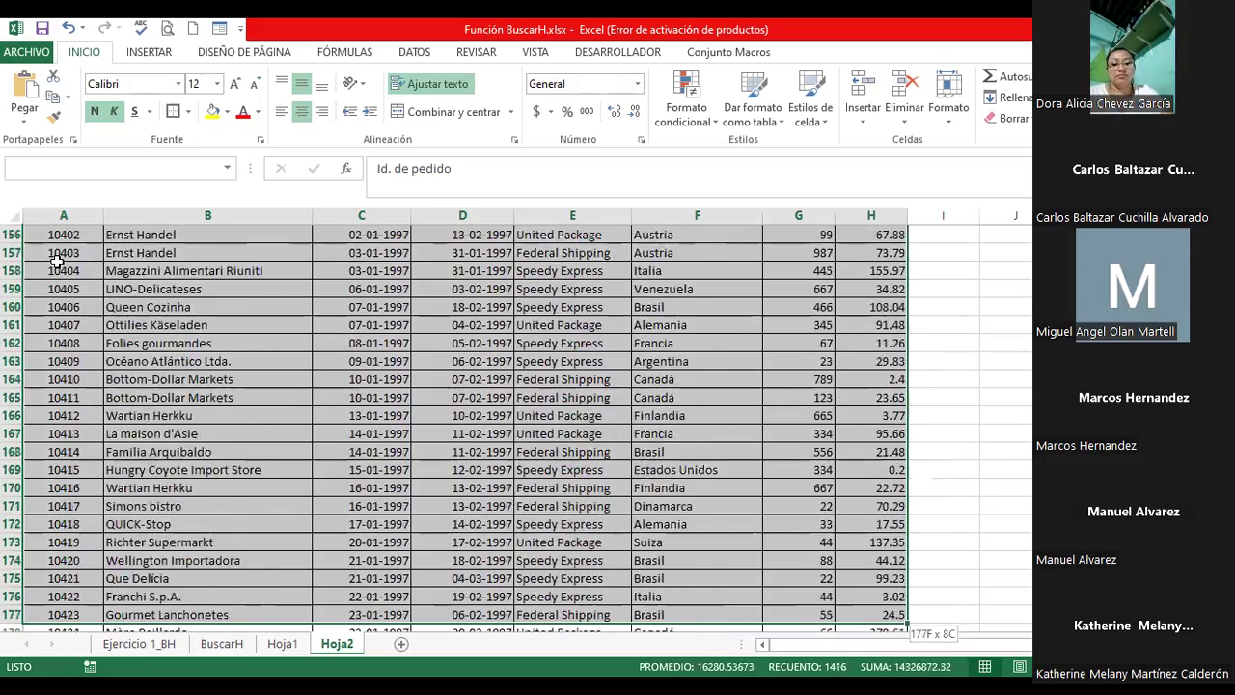
{"action": "key", "text": "shift+Down"}
{"action": "key", "text": "shift+Down"}
{"action": "key", "text": "shift+Down"}
{"action": "key", "text": "shift+Down"}
{"action": "key", "text": "shift+Down"}
{"action": "key", "text": "shift+Down"}
{"action": "key", "text": "shift+Down"}
{"action": "key", "text": "shift+Down"}
{"action": "key", "text": "shift+Down"}
{"action": "key", "text": "shift+Down"}
{"action": "key", "text": "shift+Down"}
{"action": "key", "text": "shift+Down"}
{"action": "key", "text": "shift+Down"}
{"action": "key", "text": "shift+Down"}
{"action": "key", "text": "shift+Down"}
{"action": "key", "text": "shift+Down"}
{"action": "key", "text": "shift+Down"}
{"action": "key", "text": "shift+Down"}
{"action": "key", "text": "shift+Down"}
{"action": "key", "text": "shift+Down"}
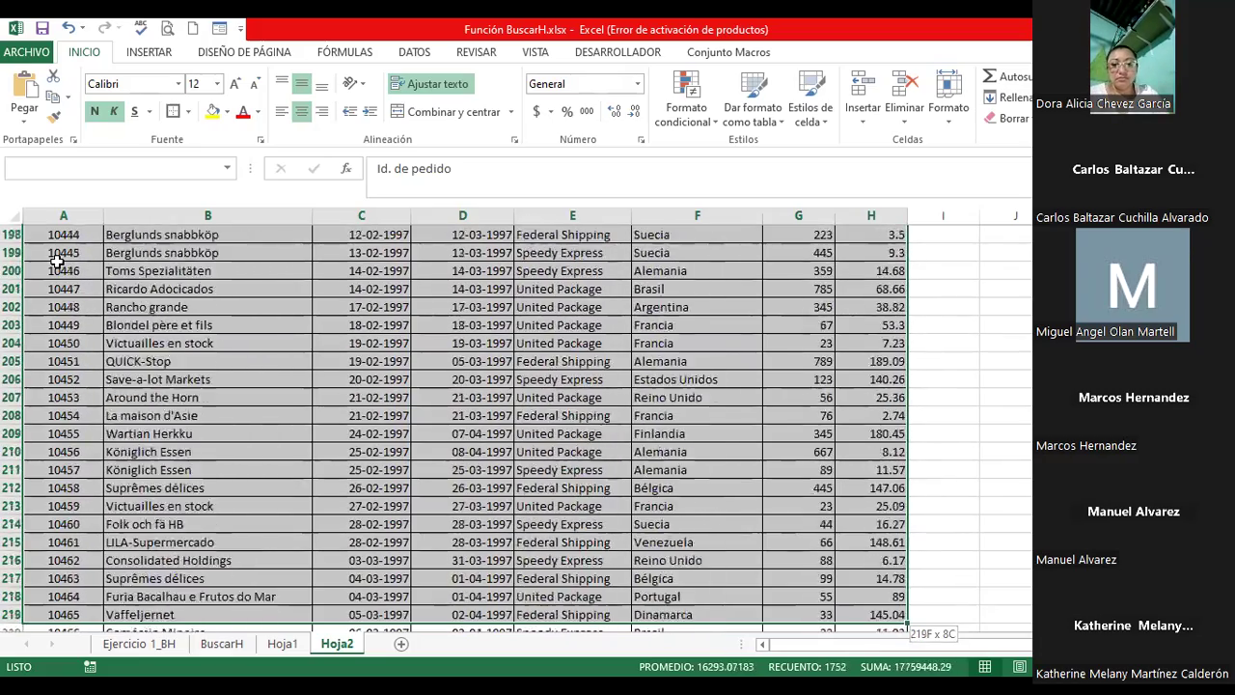
{"action": "key", "text": "shift+Down"}
{"action": "key", "text": "shift+Down"}
{"action": "key", "text": "shift+Down"}
{"action": "key", "text": "shift+Down"}
{"action": "key", "text": "shift+Down"}
{"action": "key", "text": "shift+Down"}
{"action": "key", "text": "shift+Down"}
{"action": "key", "text": "shift+Down"}
{"action": "key", "text": "shift+Down"}
{"action": "key", "text": "shift+Down"}
{"action": "key", "text": "shift+Down"}
{"action": "key", "text": "shift+Down"}
{"action": "key", "text": "shift+Down"}
{"action": "key", "text": "shift+Down"}
{"action": "key", "text": "shift+Down"}
{"action": "key", "text": "shift+Down"}
{"action": "key", "text": "shift+Down"}
{"action": "key", "text": "shift+Down"}
{"action": "key", "text": "shift+Down"}
{"action": "key", "text": "shift+Down"}
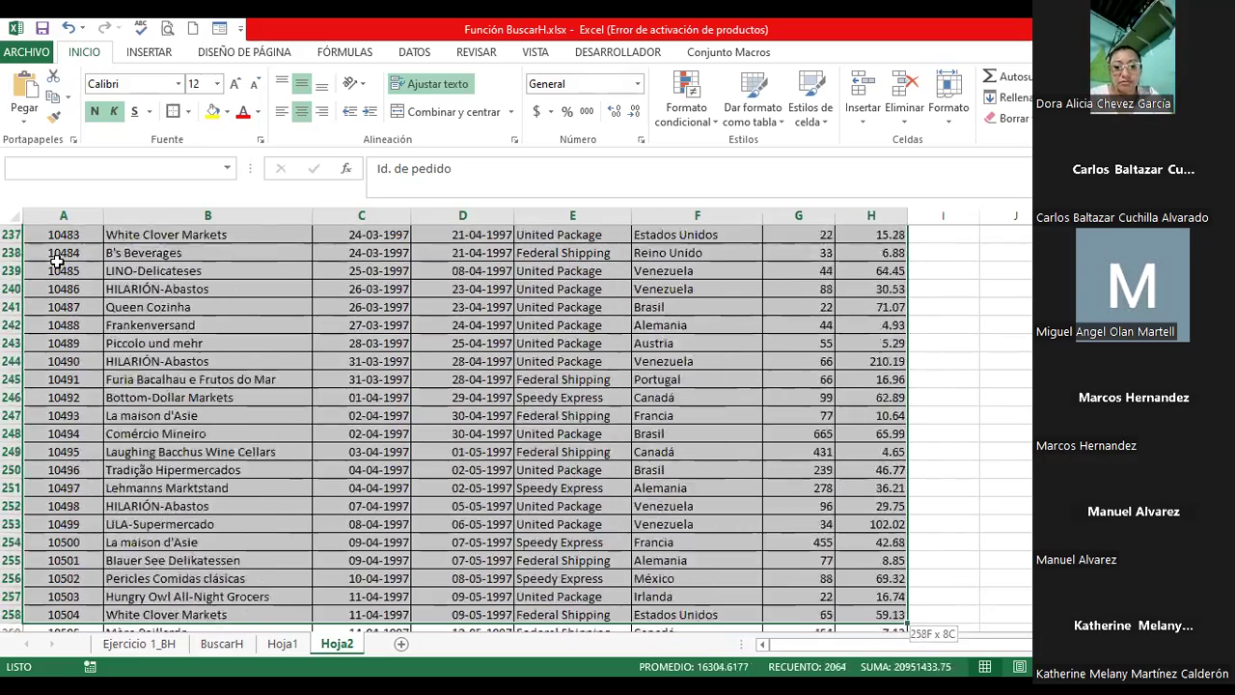
{"action": "key", "text": "shift+Down"}
{"action": "key", "text": "shift+Down"}
{"action": "key", "text": "shift+Down"}
{"action": "key", "text": "shift+Down"}
{"action": "key", "text": "shift+Down"}
{"action": "key", "text": "shift+Down"}
{"action": "key", "text": "shift+Down"}
{"action": "key", "text": "shift+Down"}
{"action": "key", "text": "shift+Down"}
{"action": "key", "text": "shift+Down"}
{"action": "key", "text": "shift+Down"}
{"action": "key", "text": "shift+Down"}
{"action": "key", "text": "shift+Down"}
{"action": "key", "text": "shift+Down"}
{"action": "key", "text": "shift+Down"}
{"action": "key", "text": "shift+Down"}
{"action": "key", "text": "shift+Down"}
{"action": "key", "text": "shift+Down"}
{"action": "key", "text": "shift+Down"}
{"action": "key", "text": "shift+Down"}
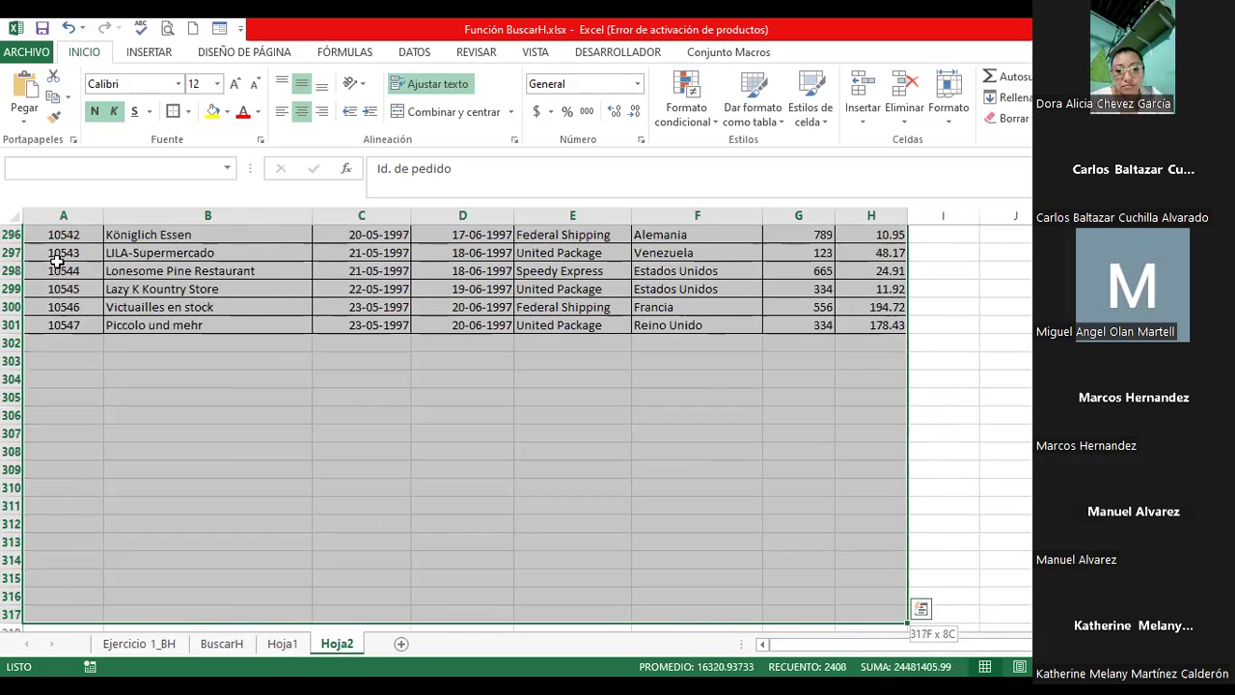
{"action": "key", "text": "ctrl+shift+Up"}
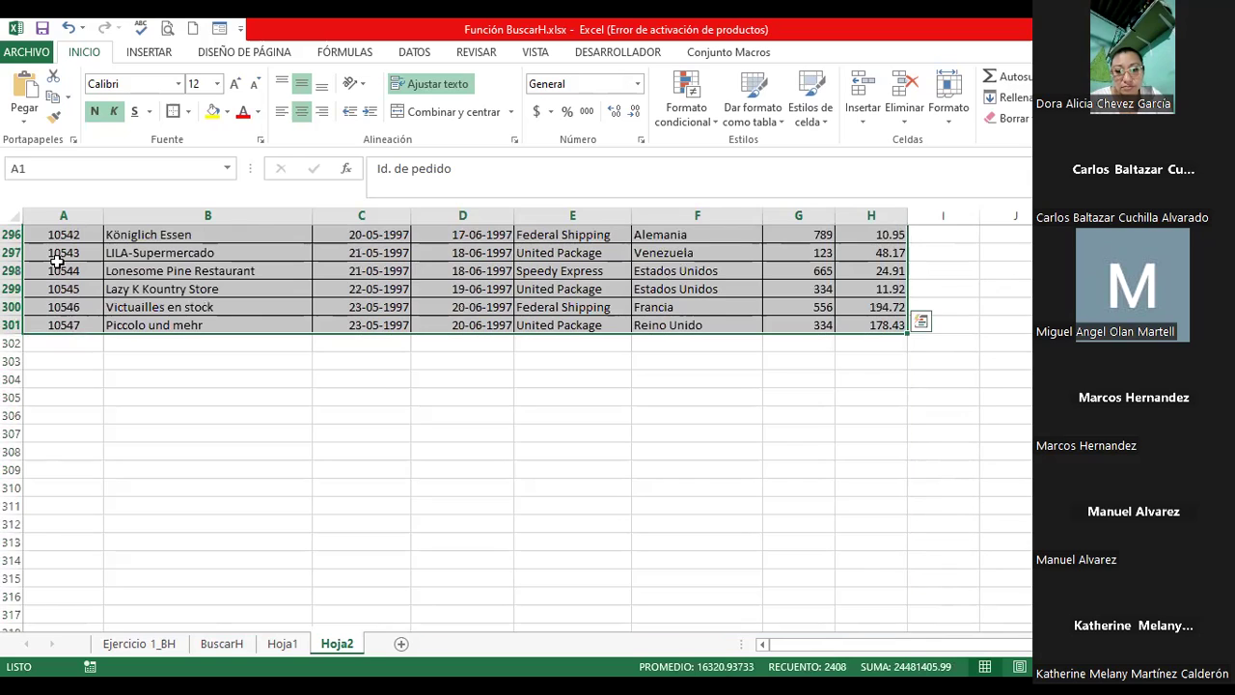
Step: Name the selected range A1:H301 'Base_Proveedores' in the Name Box
{"action": "left_click", "coordinate": [97, 165]}
{"action": "type", "text": "Base_"}
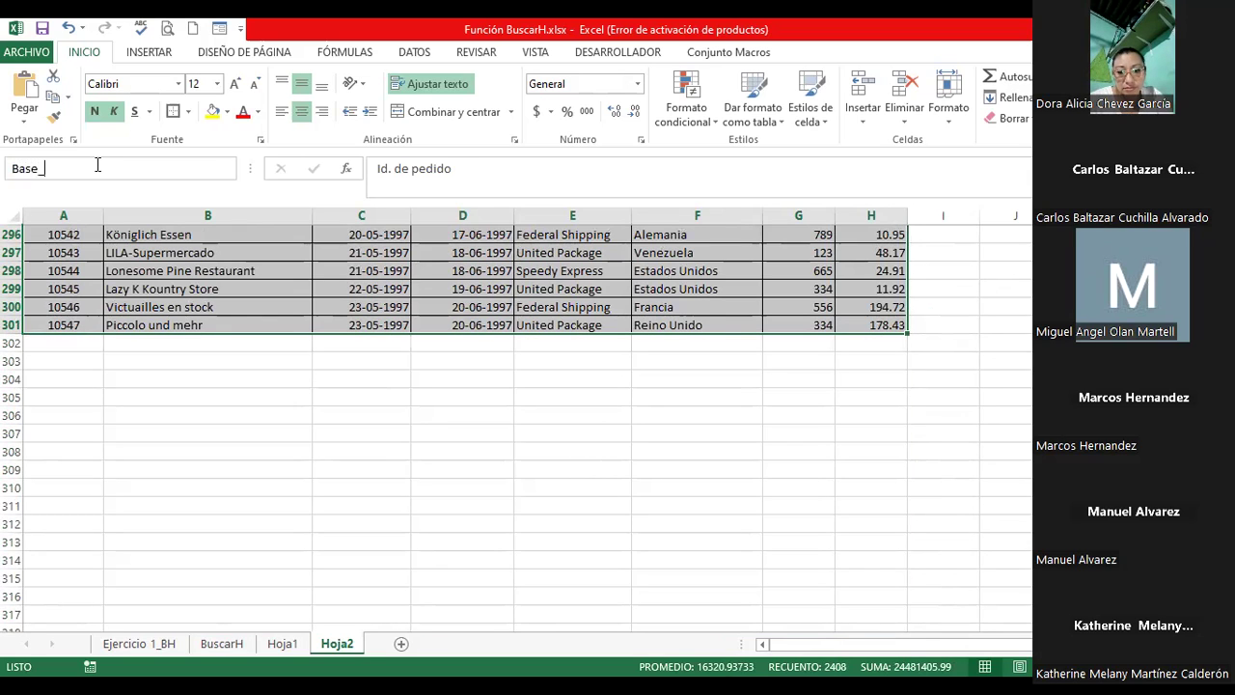
{"action": "type", "text": "Proveedores"}
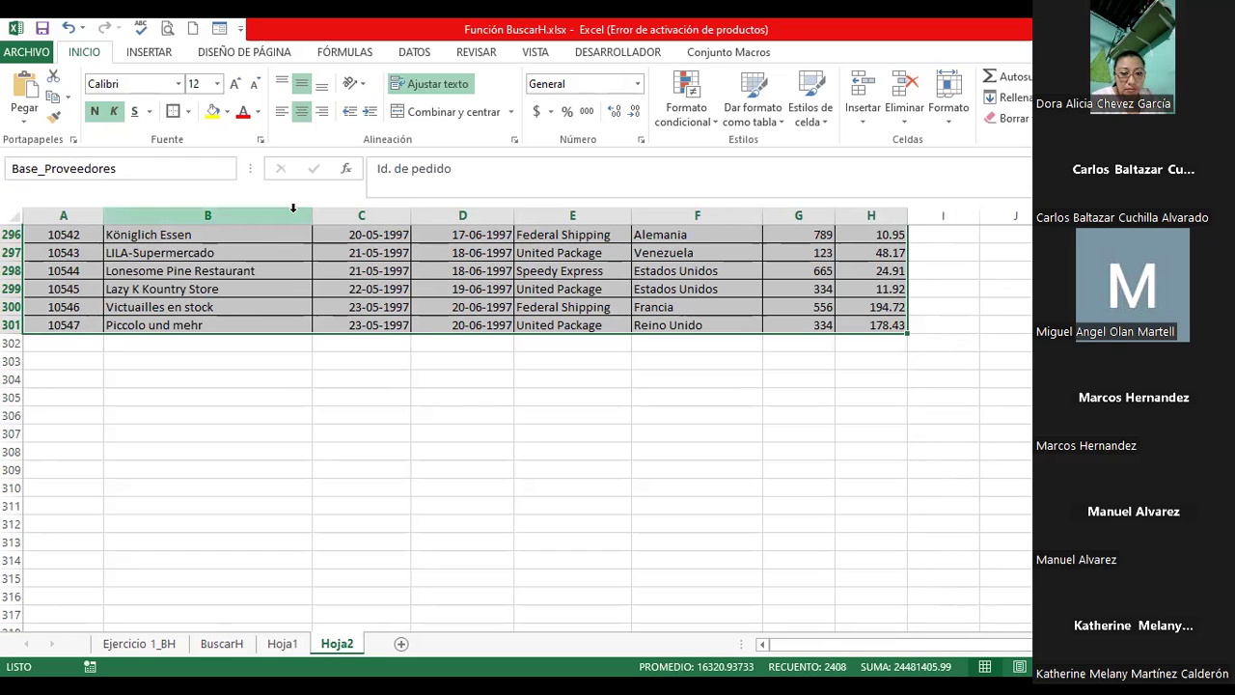
{"action": "key", "text": "Return"}
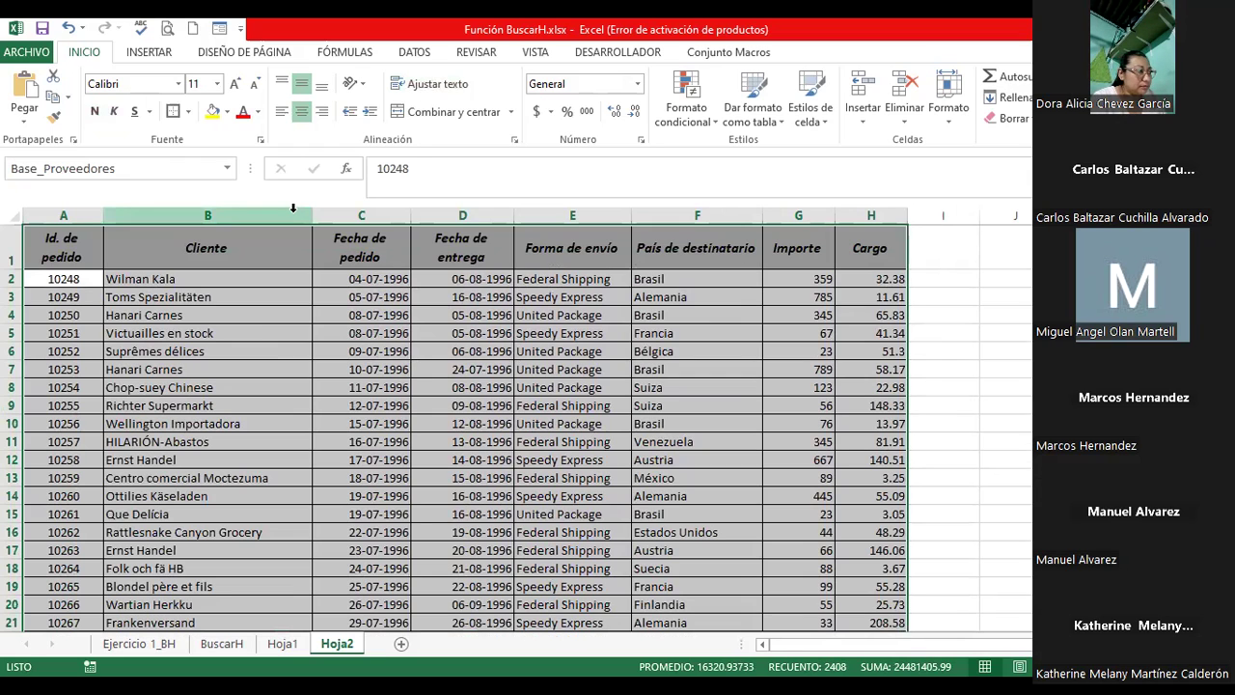
Step: Select the order ID column A1:A301 and name it 'ID_Proveedor'
{"action": "left_click", "coordinate": [77, 241]}
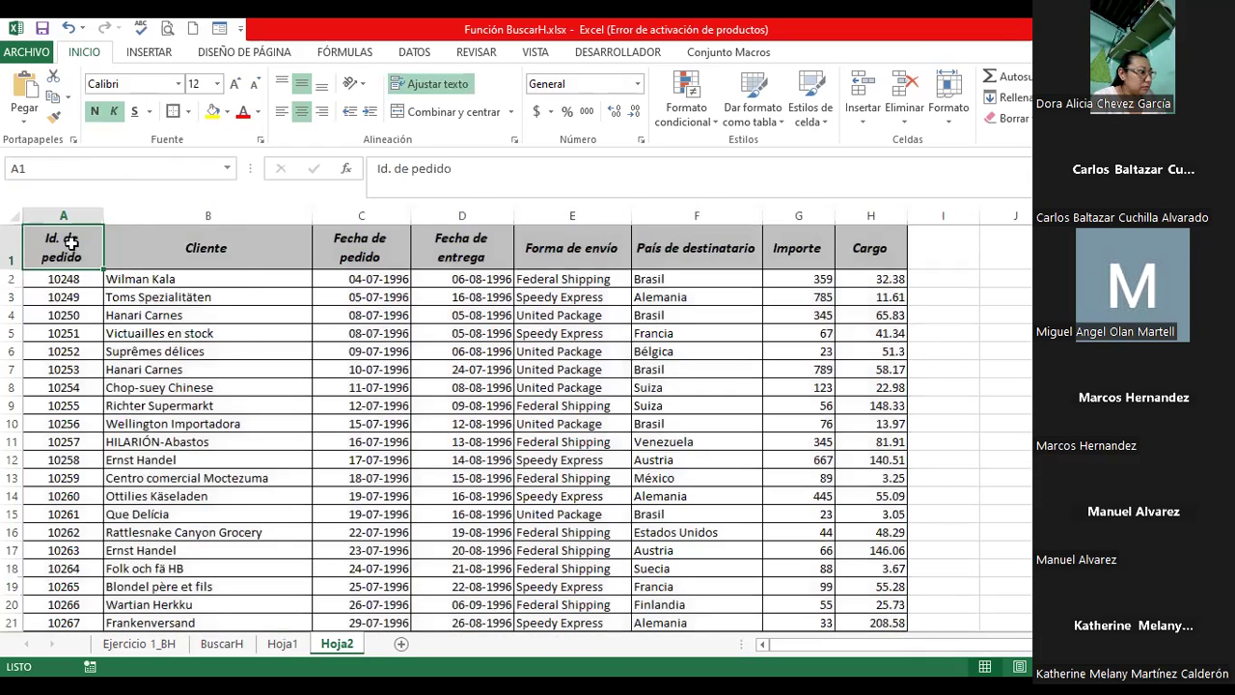
{"action": "left_click_drag", "start_coordinate": [84, 273], "coordinate": [96, 569]}
{"action": "scroll", "coordinate": [85, 273], "scroll_direction": "up", "scroll_amount": 1}
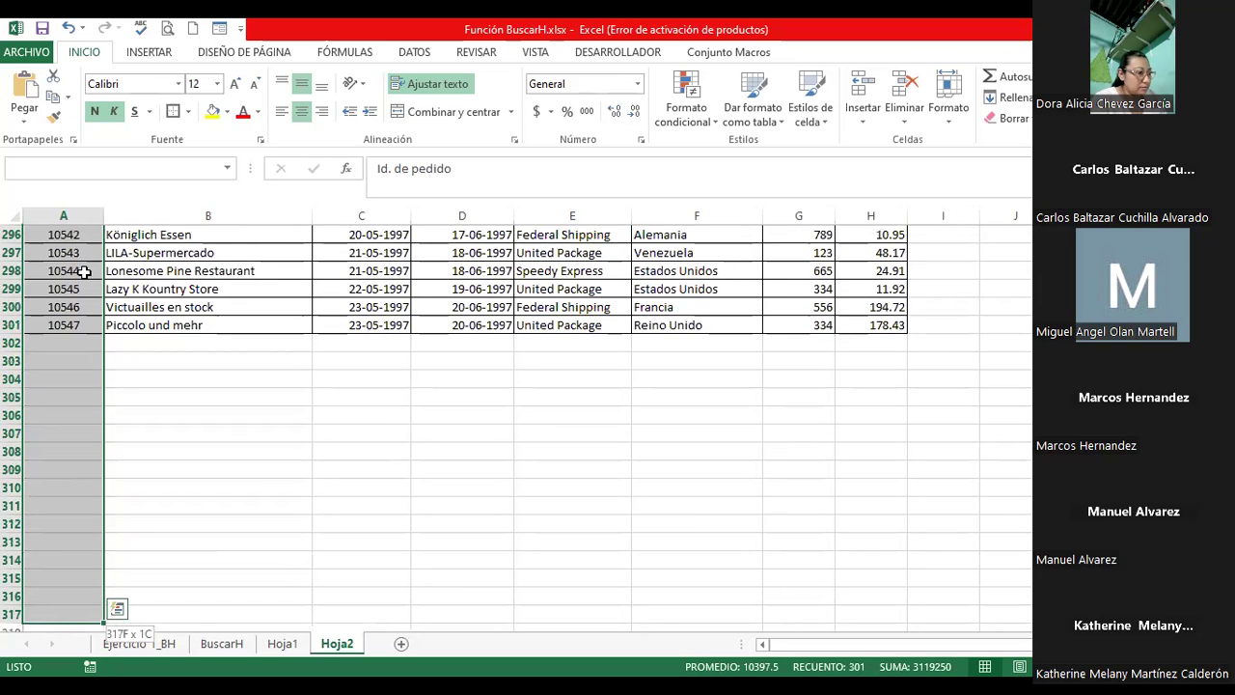
{"action": "left_click_drag", "start_coordinate": [85, 272], "coordinate": [85, 325]}
{"action": "left_click", "coordinate": [85, 170]}
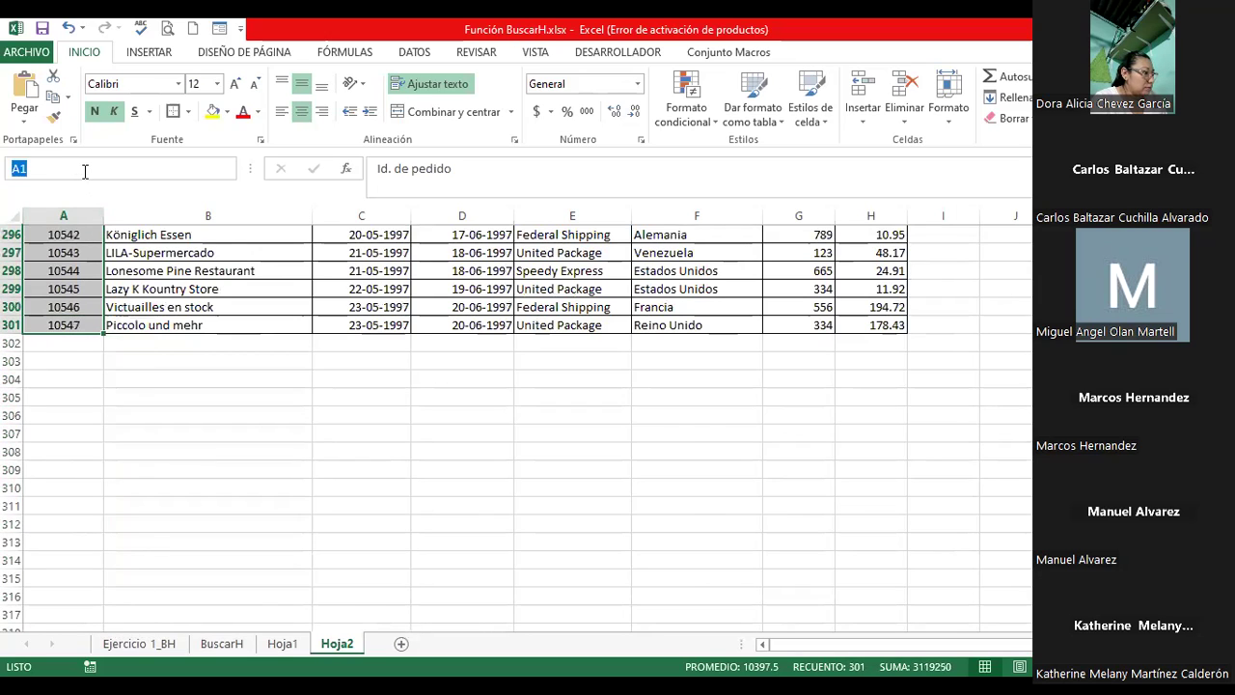
{"action": "type", "text": "ID_Pro"}
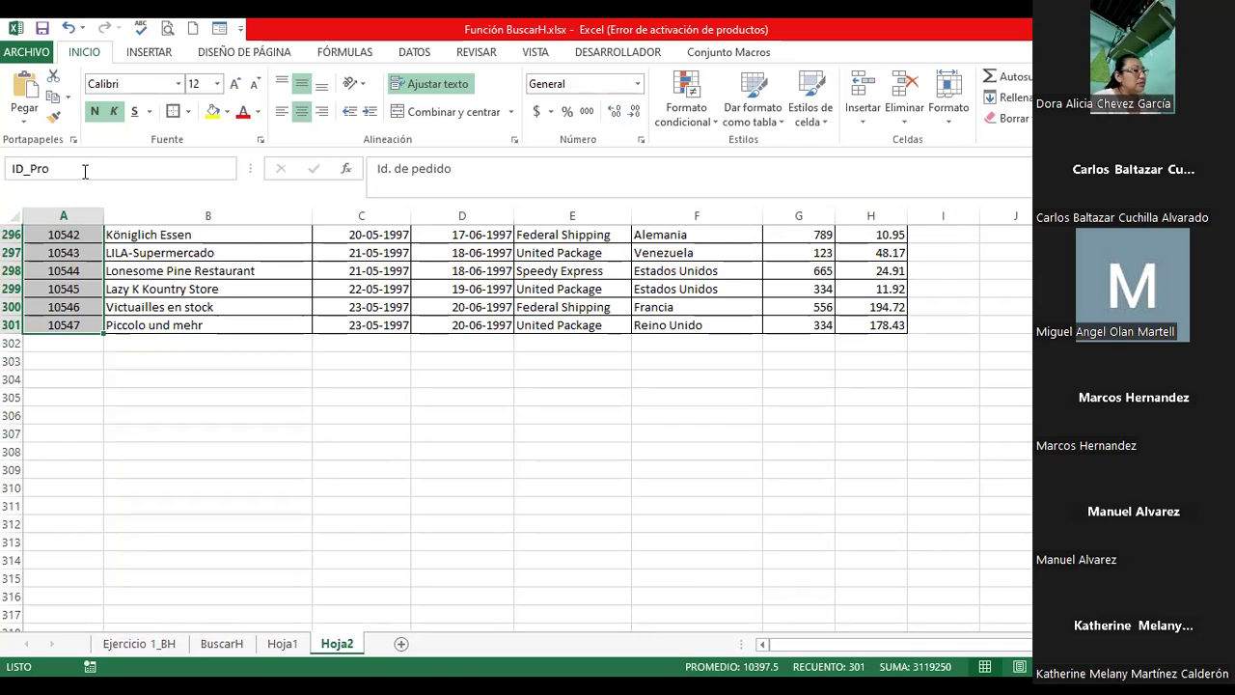
{"action": "type", "text": "veedor"}
{"action": "key", "text": "Return"}
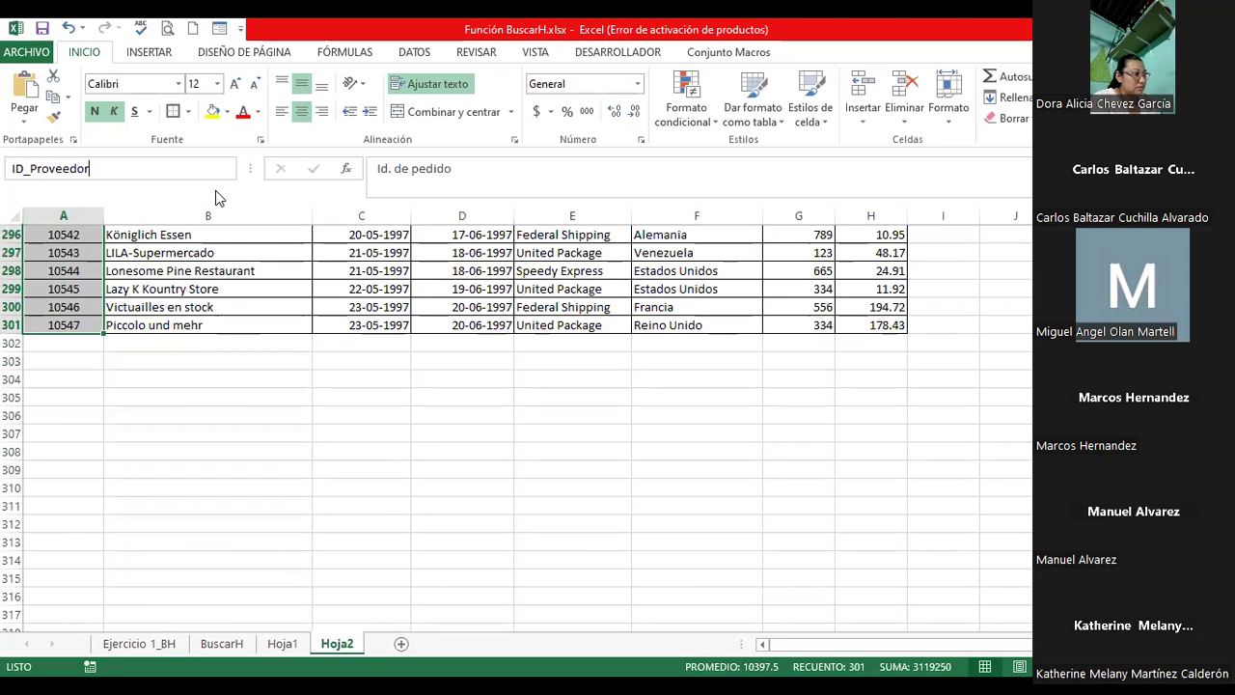
{"action": "key", "text": "Return"}
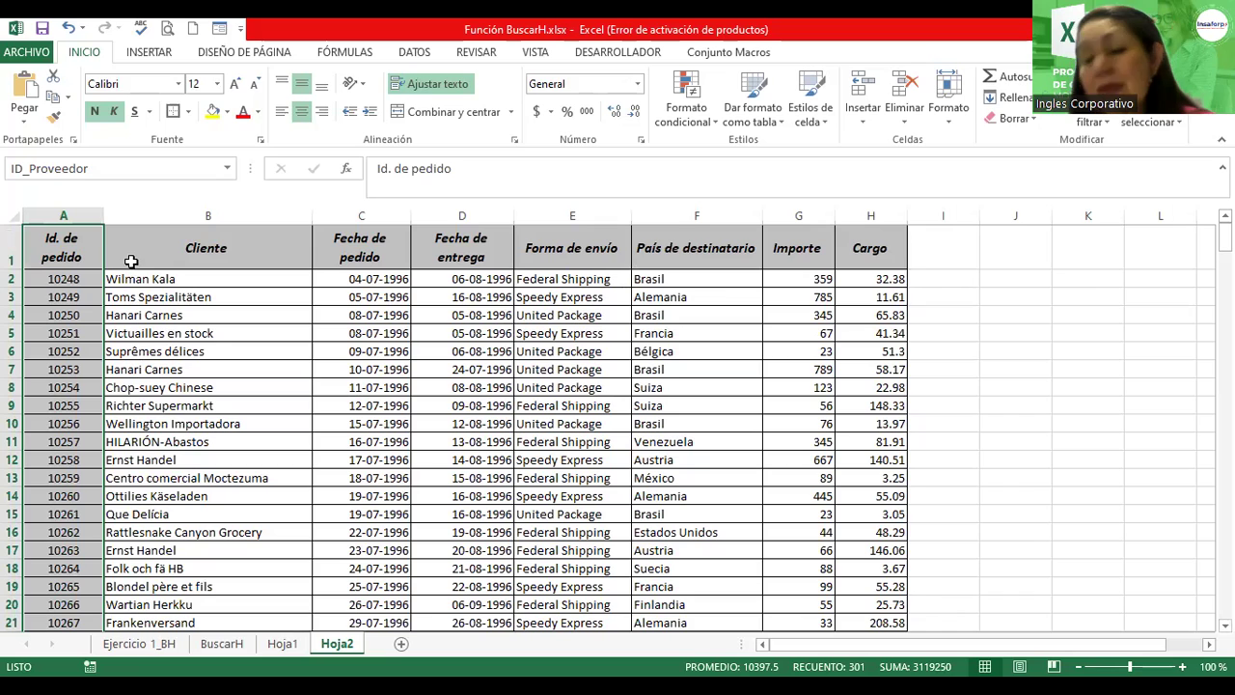
Step: Clear G7 on Hoja1 and give it List validation with source =id_Proveedor
{"action": "left_click", "coordinate": [295, 647]}
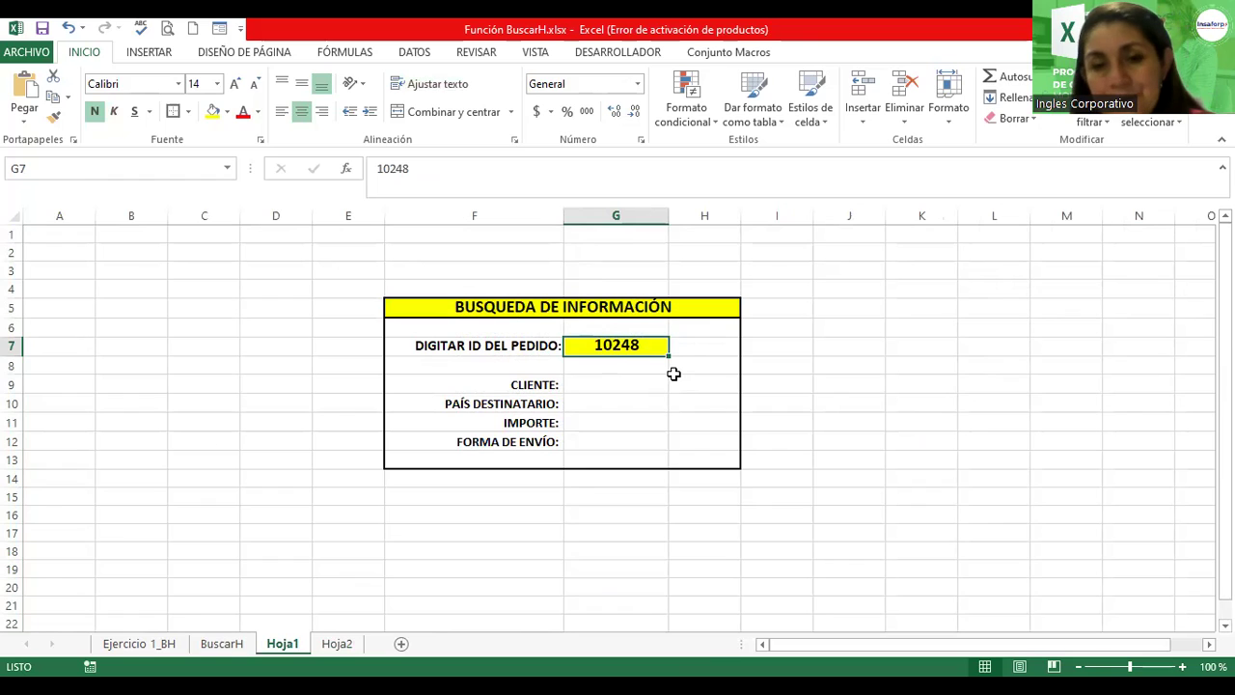
{"action": "key", "text": "Delete"}
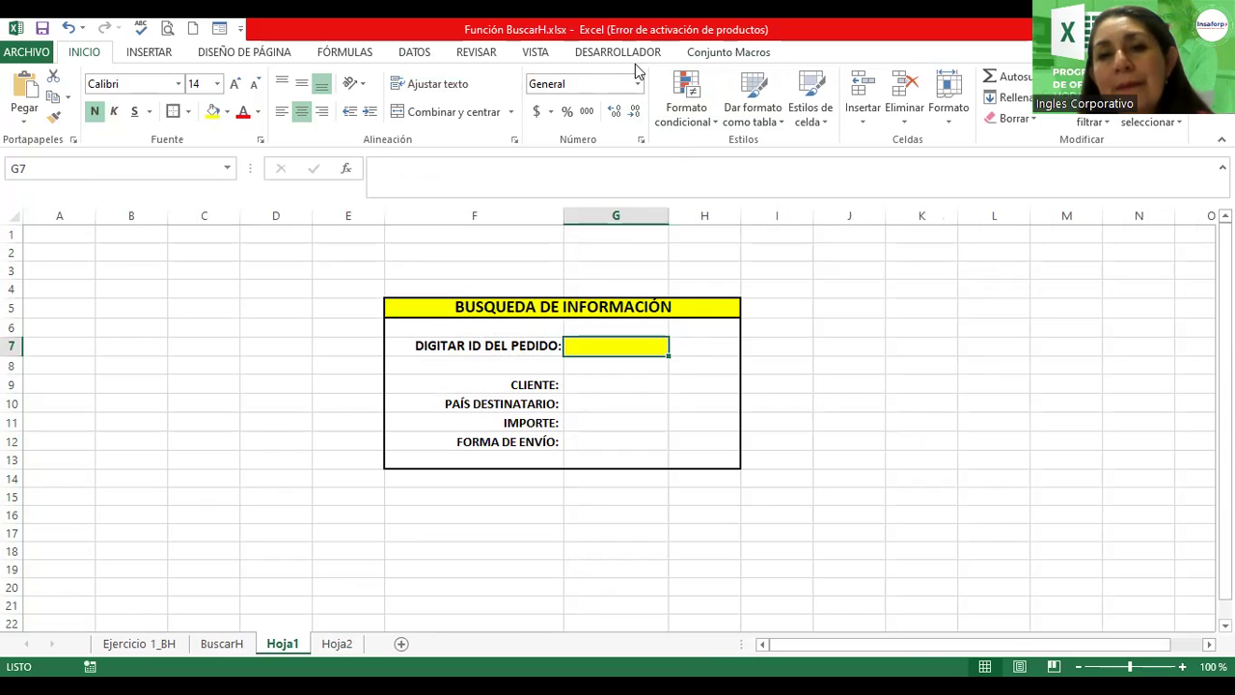
{"action": "left_click", "coordinate": [413, 54]}
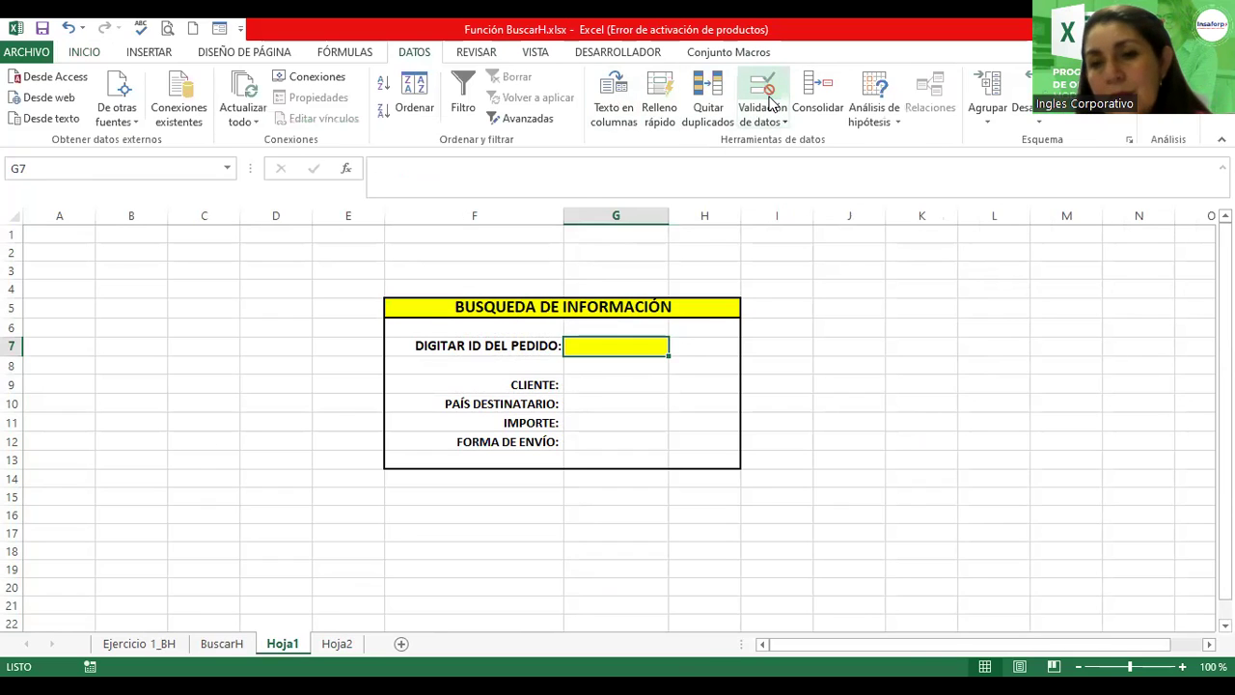
{"action": "left_click", "coordinate": [770, 100]}
{"action": "left_click", "coordinate": [665, 301]}
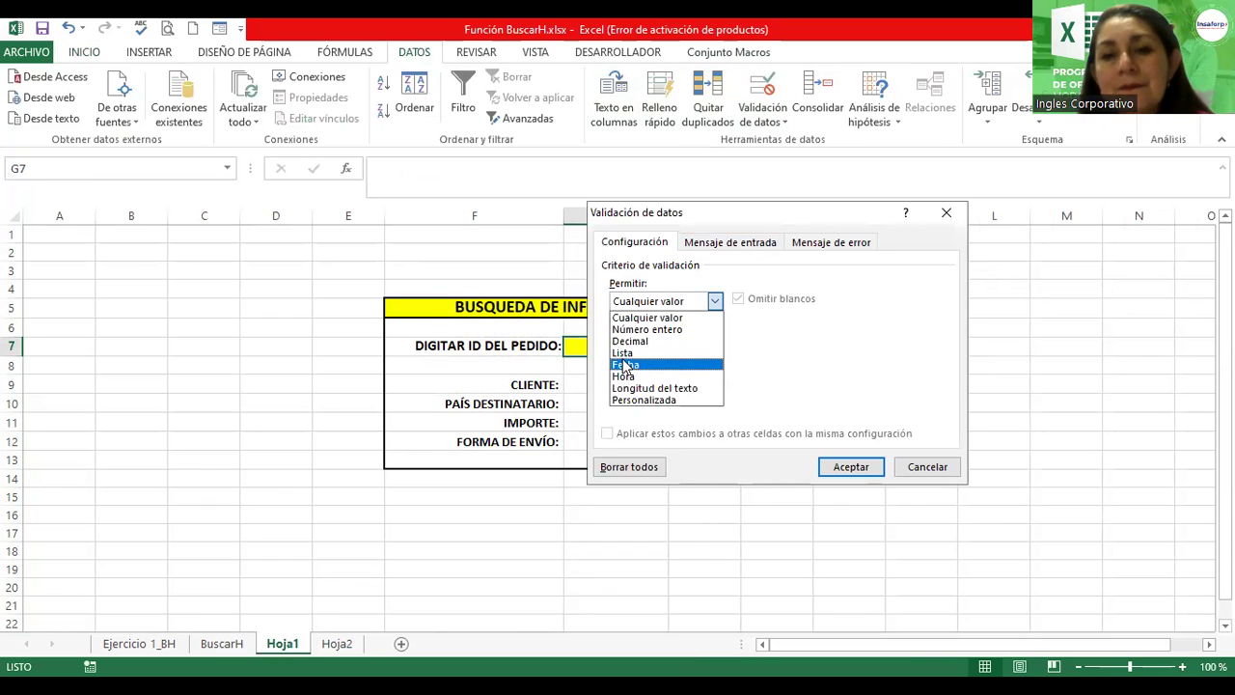
{"action": "left_click", "coordinate": [622, 354]}
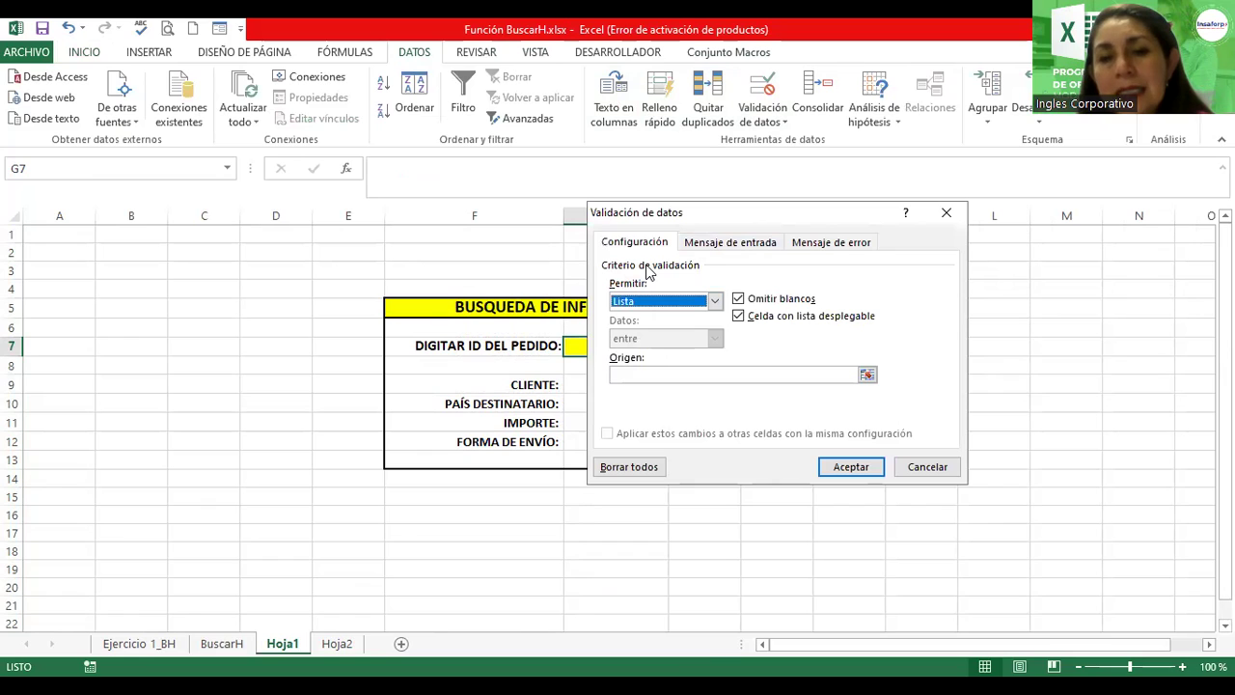
{"action": "left_click_drag", "start_coordinate": [675, 212], "coordinate": [840, 205]}
{"action": "left_click", "coordinate": [804, 368]}
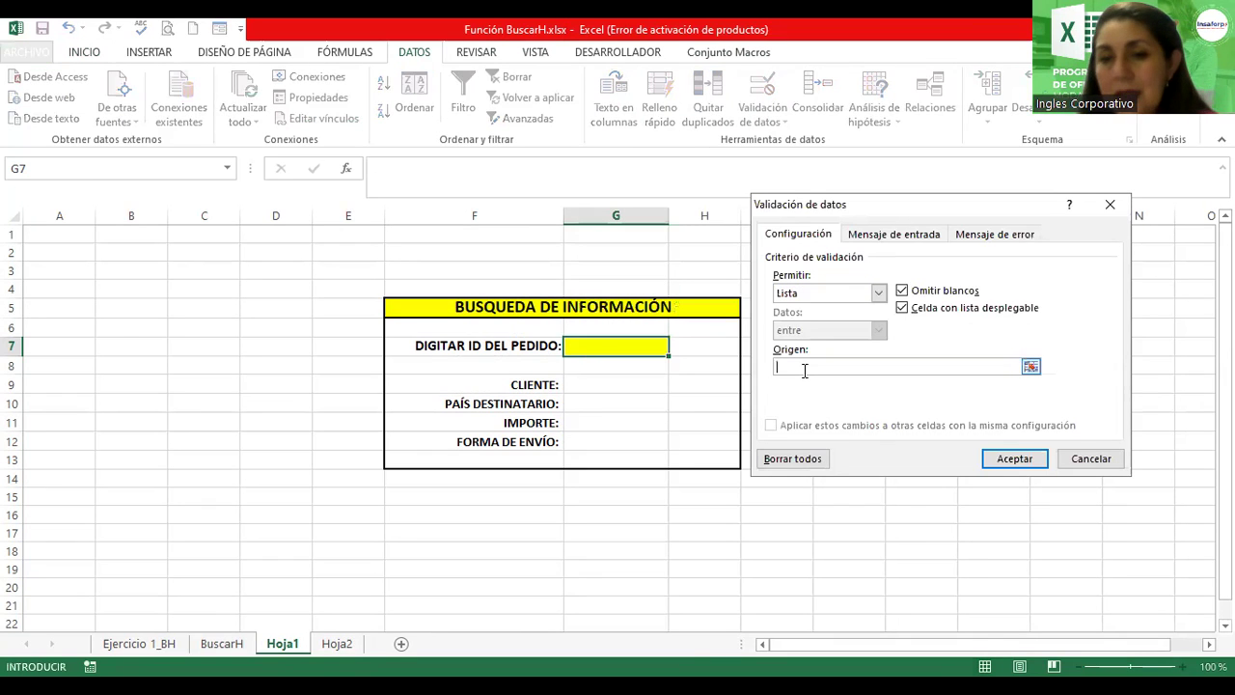
{"action": "type", "text": "=i"}
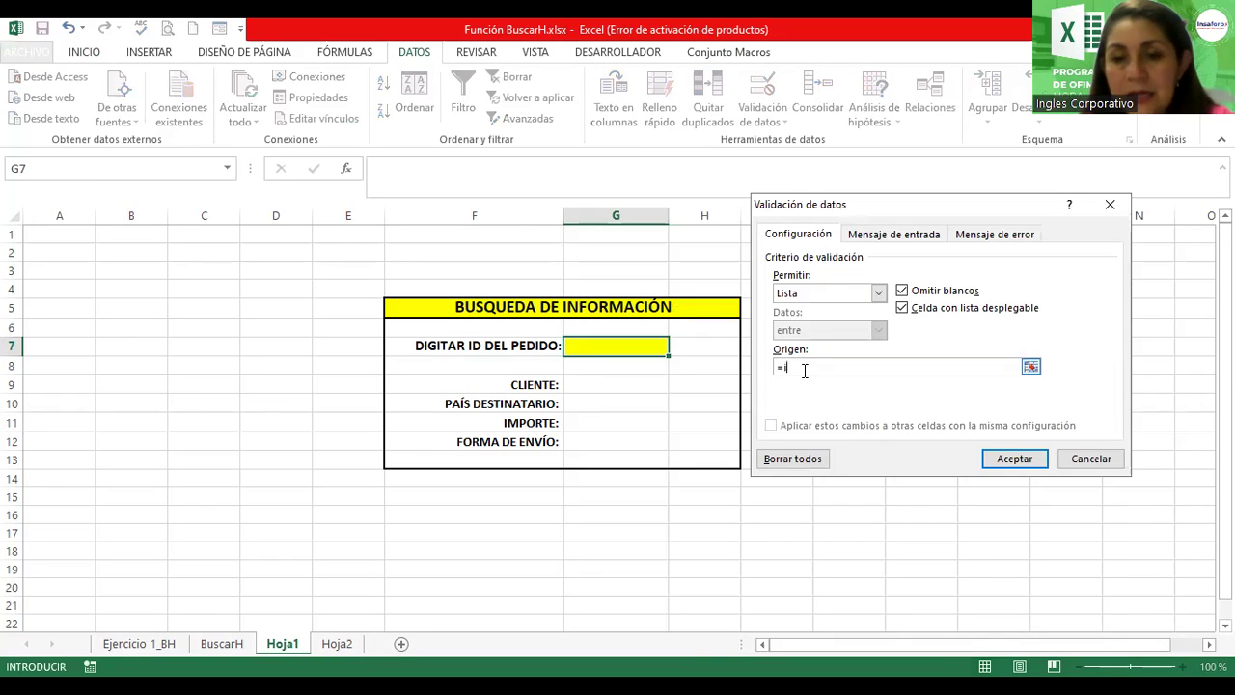
{"action": "type", "text": "d_Proveedor"}
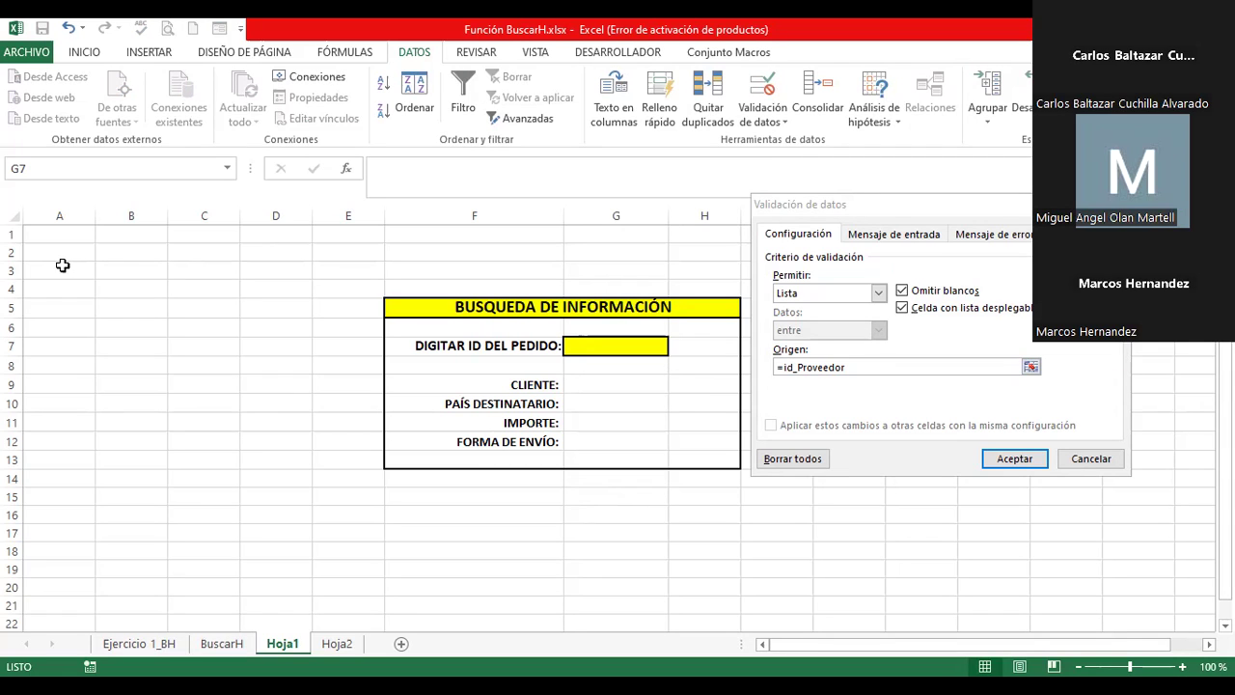
{"action": "left_click", "coordinate": [1016, 460]}
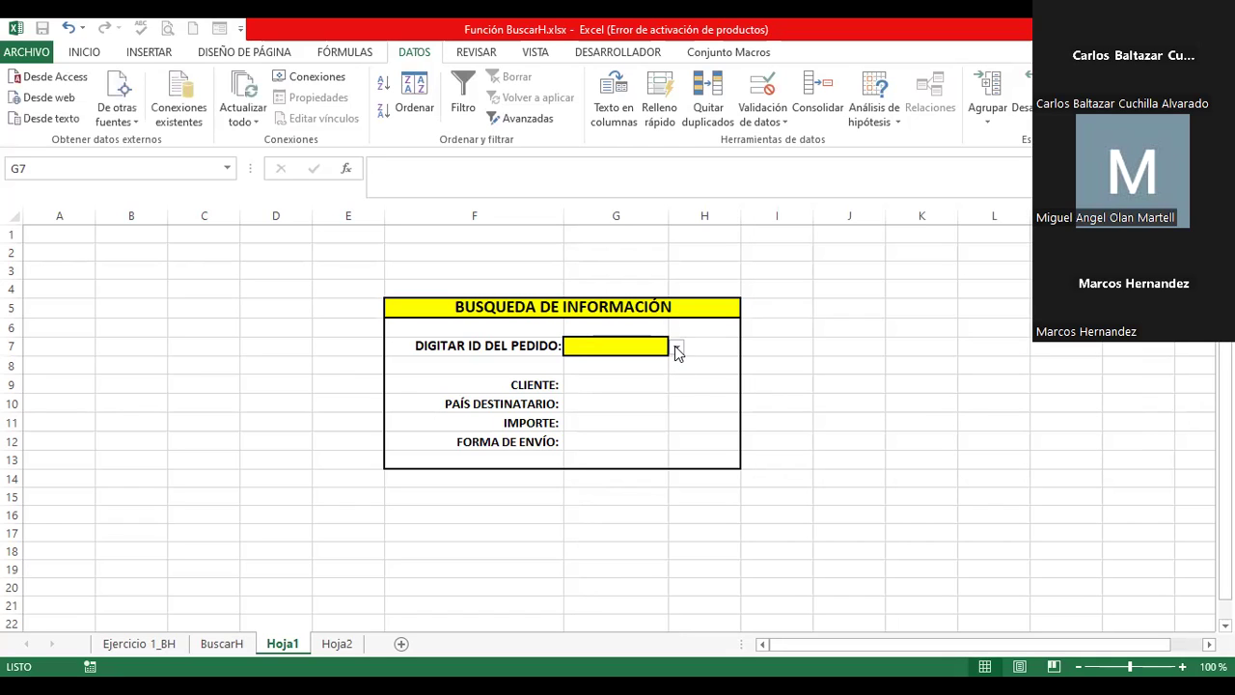
Step: Try orders 10249, 10255 and 10261 from G7's dropdown, finally choosing 10268
{"action": "left_click", "coordinate": [676, 346]}
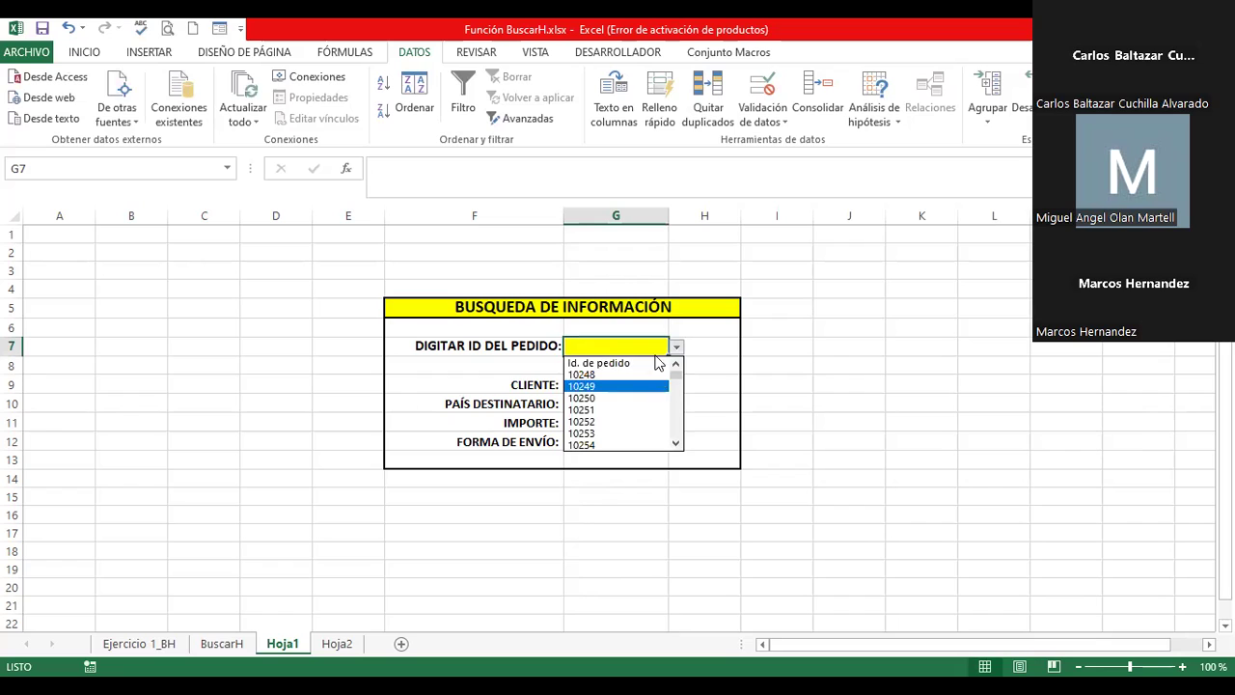
{"action": "left_click", "coordinate": [585, 387]}
{"action": "left_click", "coordinate": [676, 346]}
{"action": "left_click", "coordinate": [584, 433]}
{"action": "left_click", "coordinate": [677, 346]}
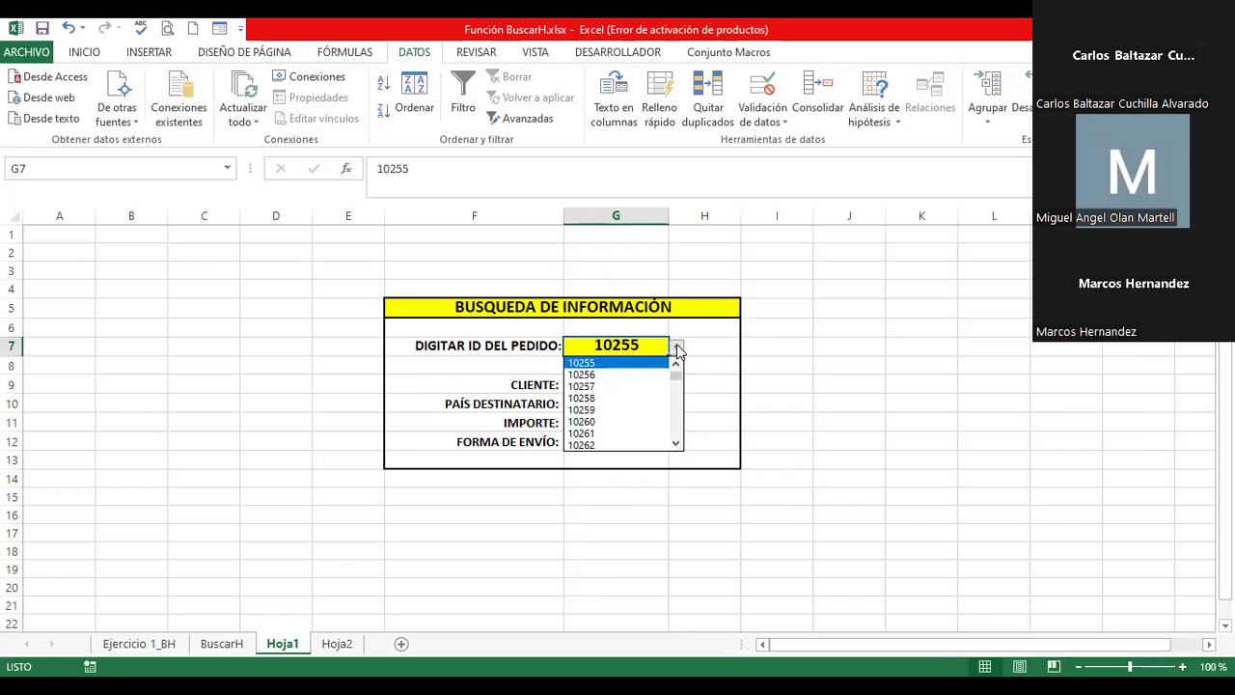
{"action": "left_click", "coordinate": [581, 433]}
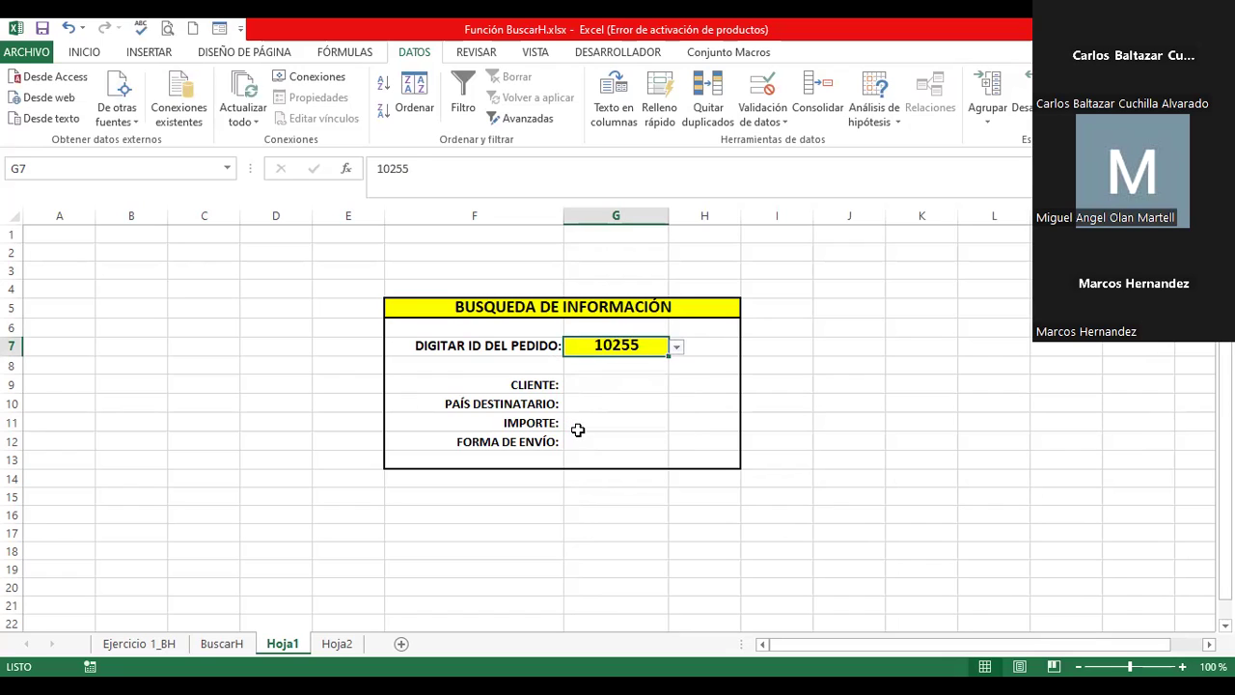
{"action": "left_click", "coordinate": [676, 346]}
{"action": "scroll", "coordinate": [617, 425], "scroll_direction": "down", "scroll_amount": 3}
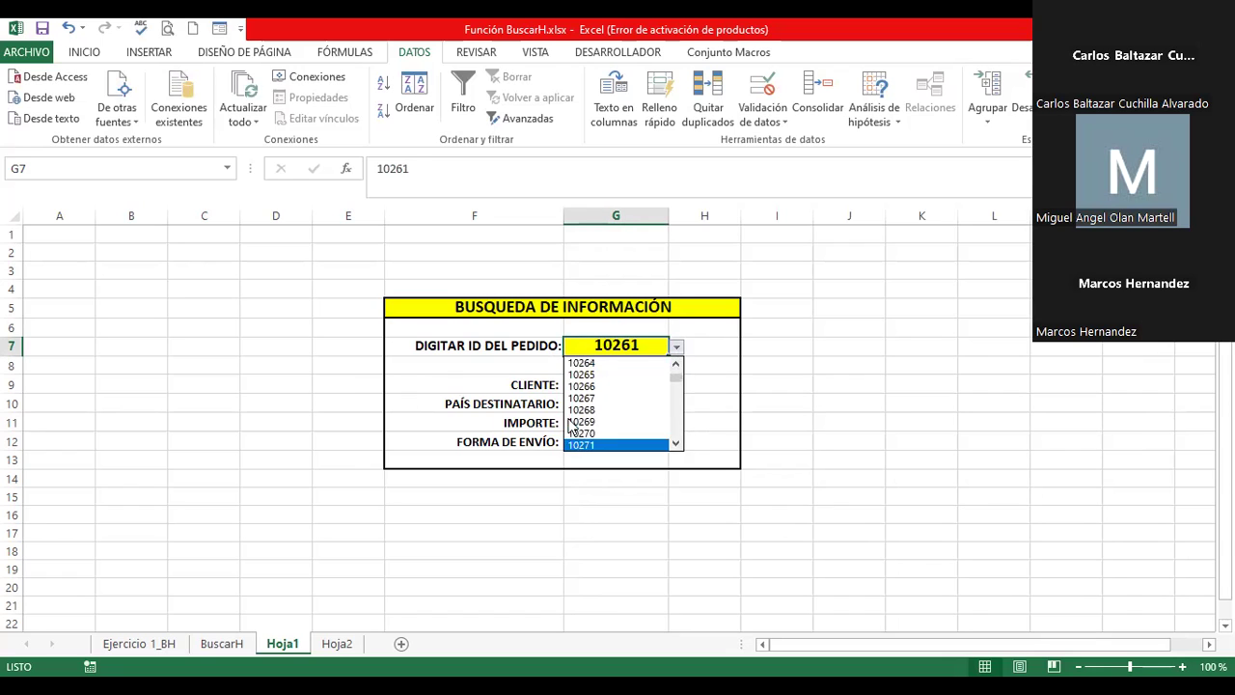
{"action": "left_click", "coordinate": [581, 409]}
{"action": "left_click", "coordinate": [593, 384]}
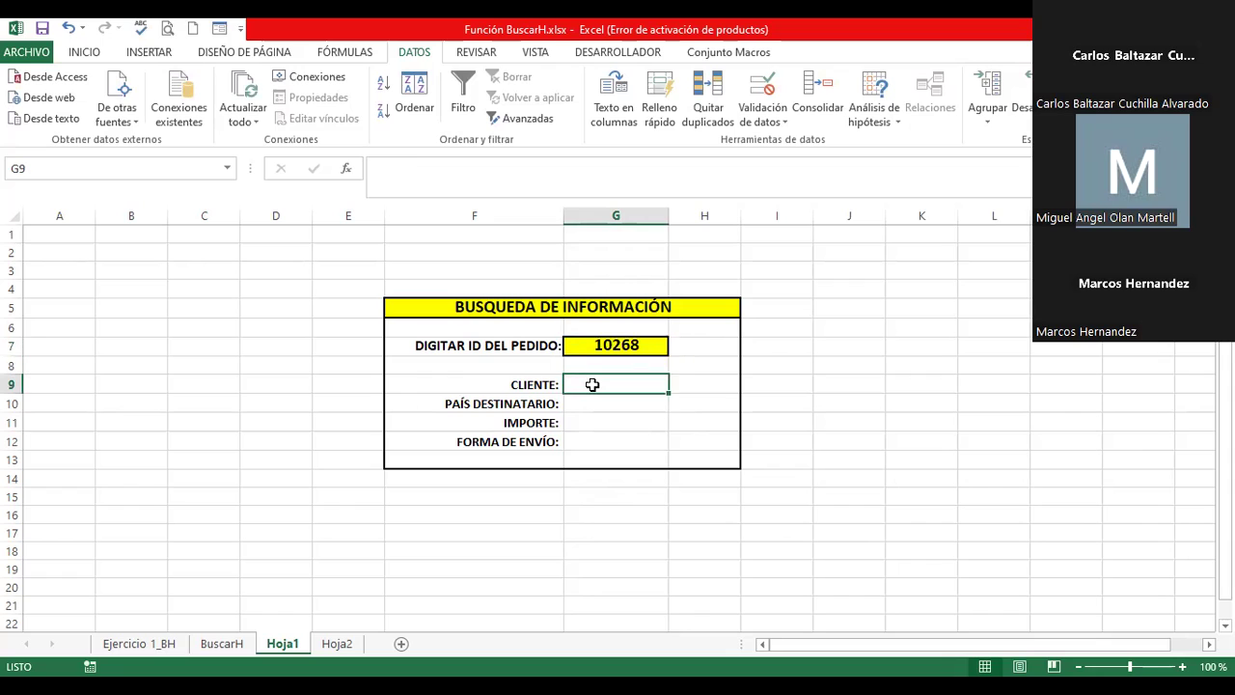
{"action": "type", "text": "="}
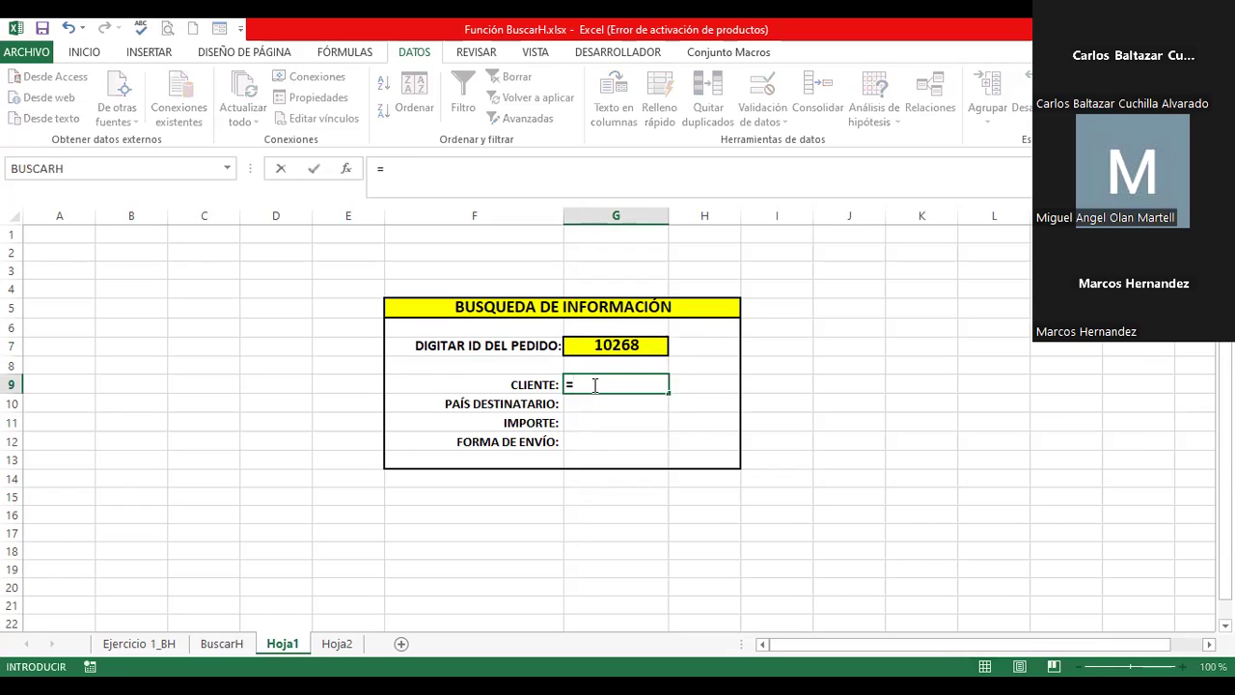
{"action": "type", "text": "buscarv("}
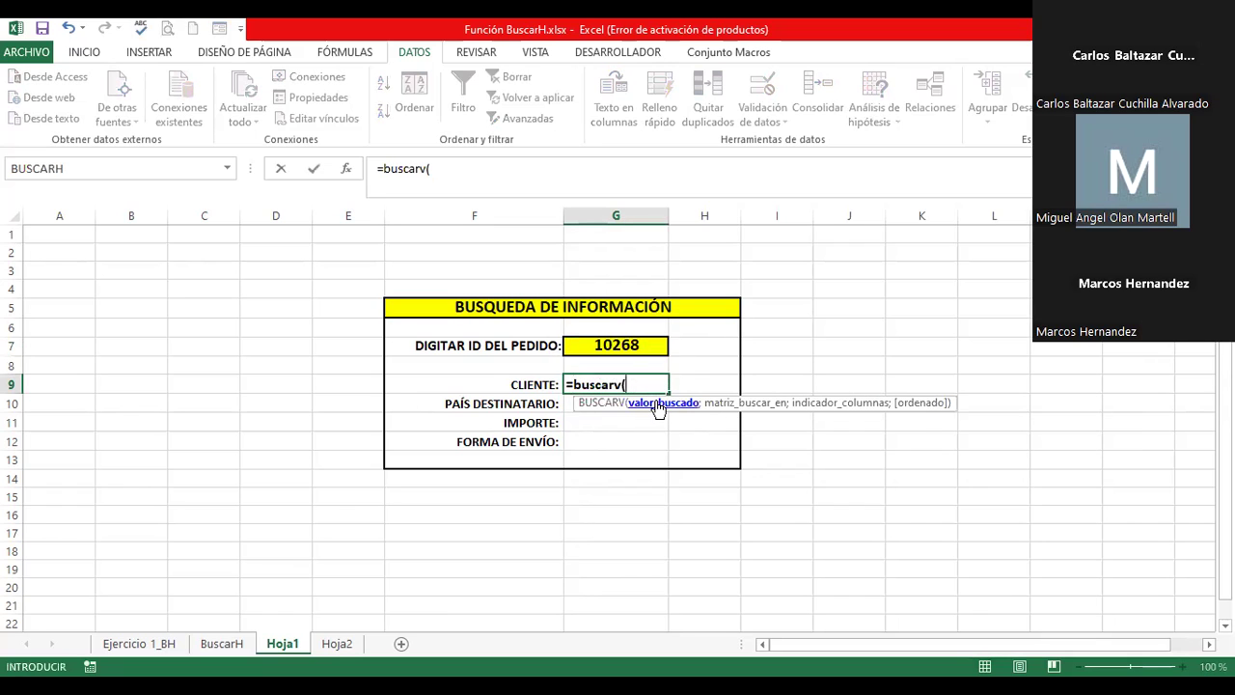
{"action": "left_click", "coordinate": [636, 346]}
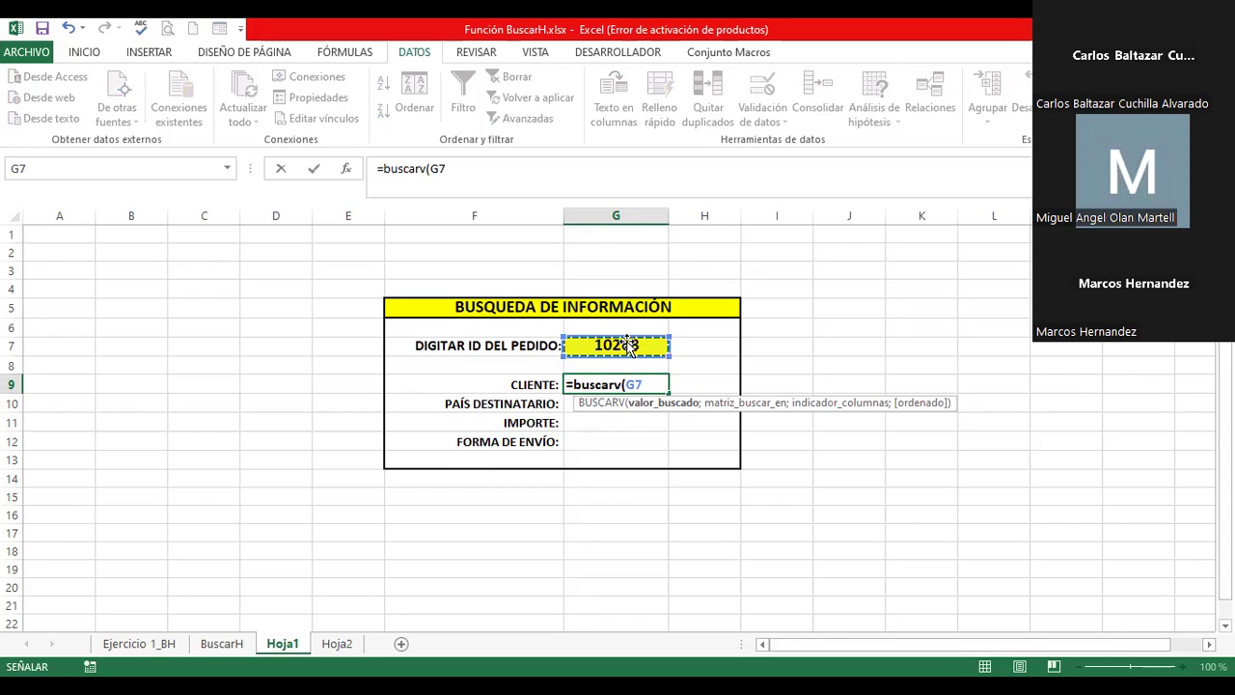
{"action": "type", "text": ";b"}
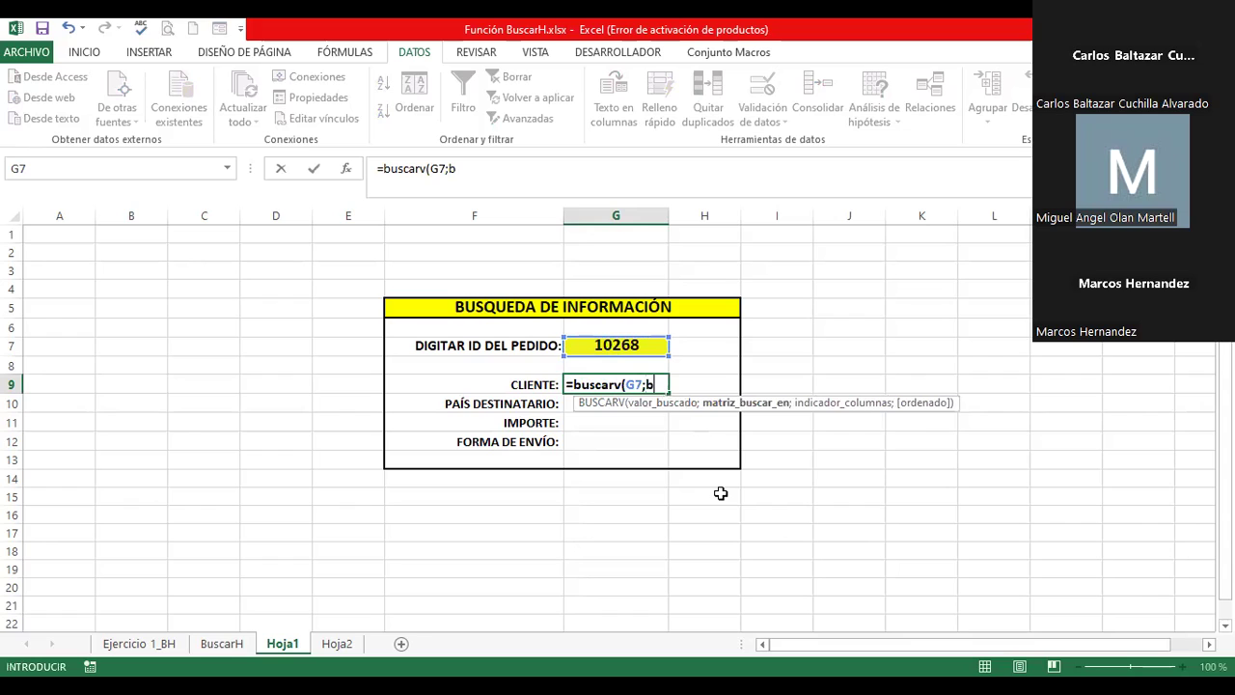
{"action": "type", "text": "ase"}
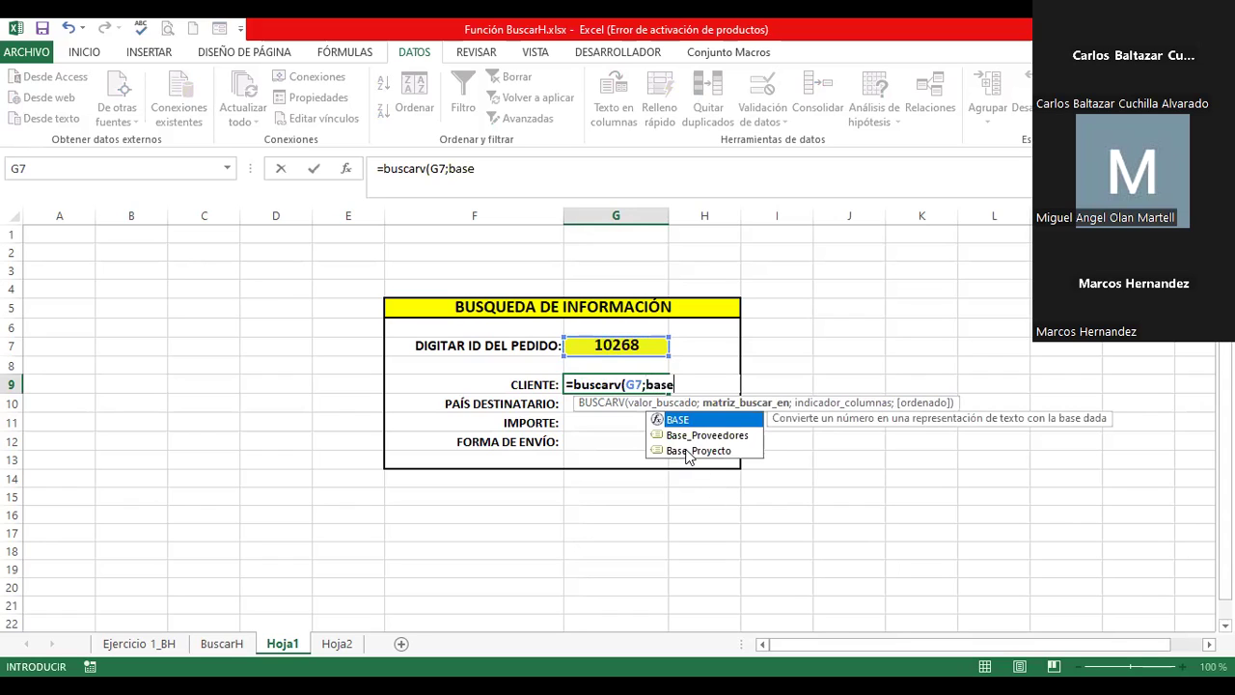
{"action": "left_click", "coordinate": [711, 451]}
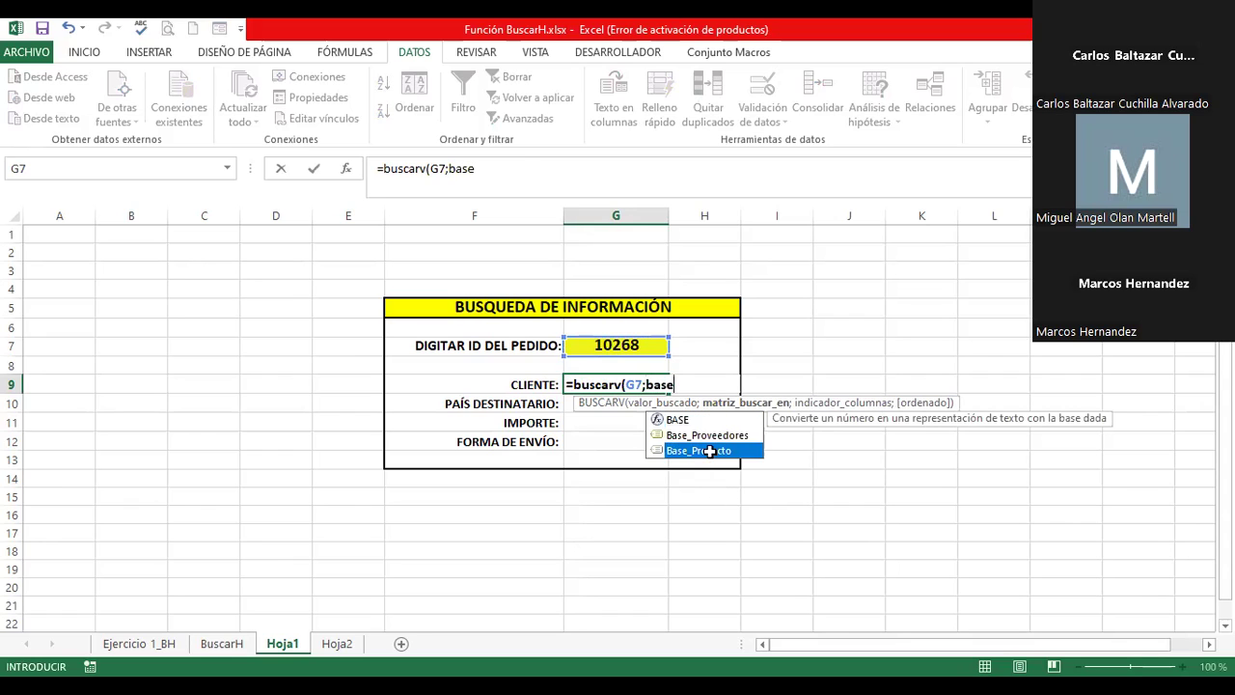
{"action": "double_click", "coordinate": [710, 452]}
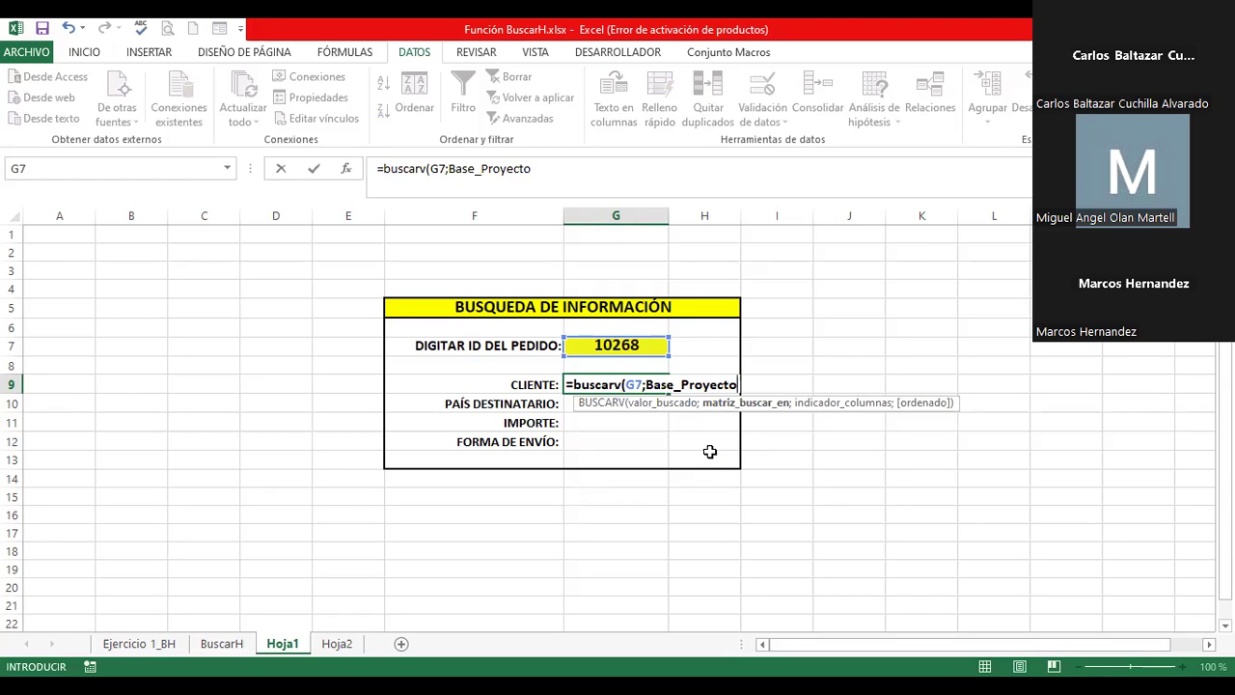
{"action": "type", "text": ";"}
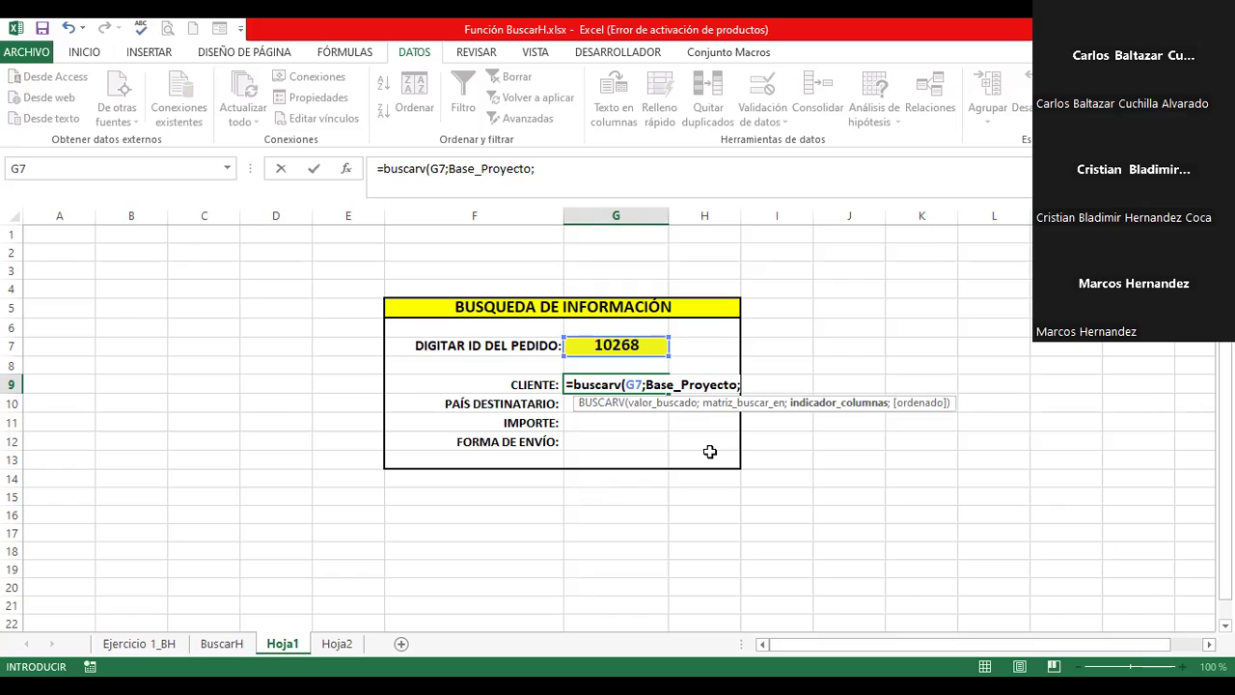
{"action": "key", "text": "BackSpace"}
{"action": "key", "text": "BackSpace"}
{"action": "key", "text": "BackSpace"}
{"action": "key", "text": "BackSpace"}
{"action": "key", "text": "BackSpace"}
{"action": "key", "text": "BackSpace"}
{"action": "key", "text": "BackSpace"}
{"action": "key", "text": "BackSpace"}
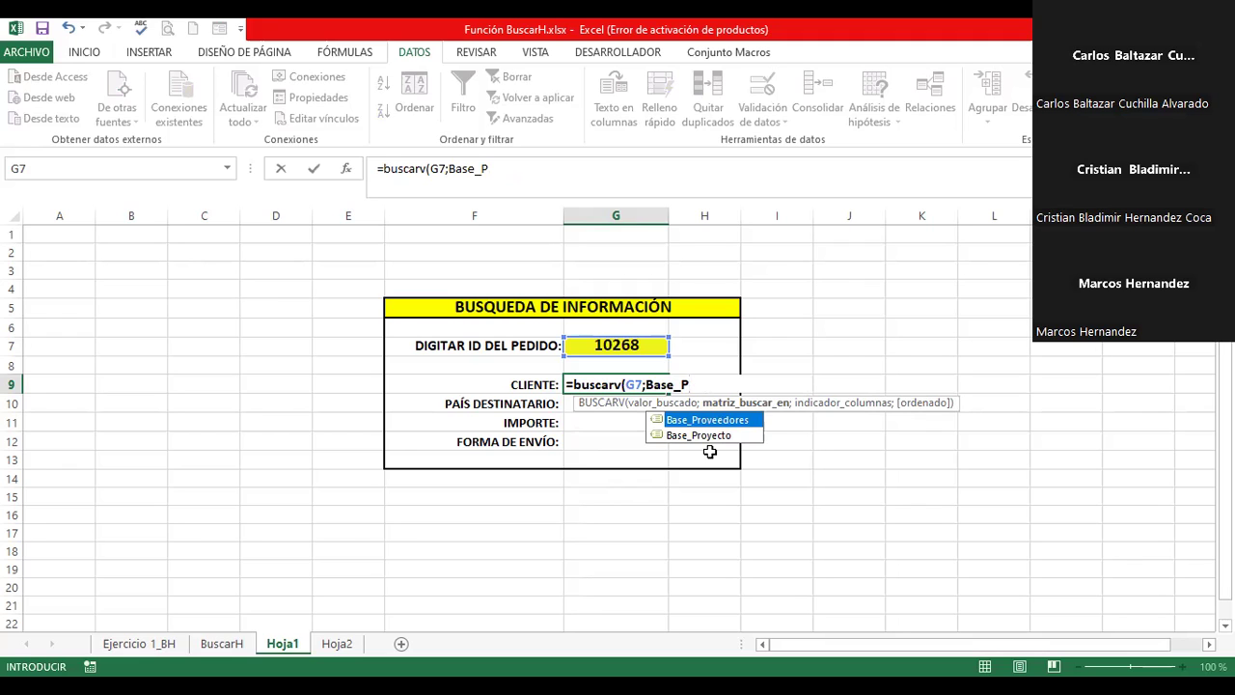
{"action": "key", "text": "Escape"}
{"action": "key", "text": "Escape"}
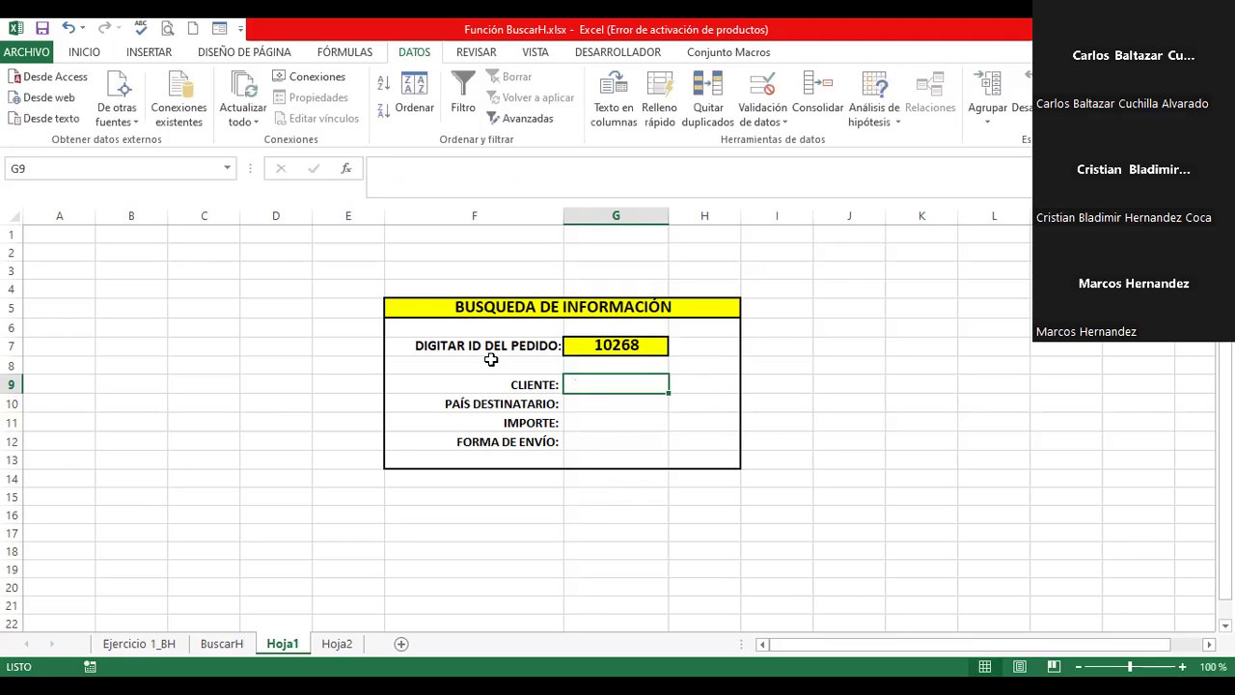
Step: Check the workbook's named ranges by jumping to Base_Proveedores, then return to Hoja1
{"action": "left_click", "coordinate": [225, 164]}
{"action": "left_click", "coordinate": [224, 169]}
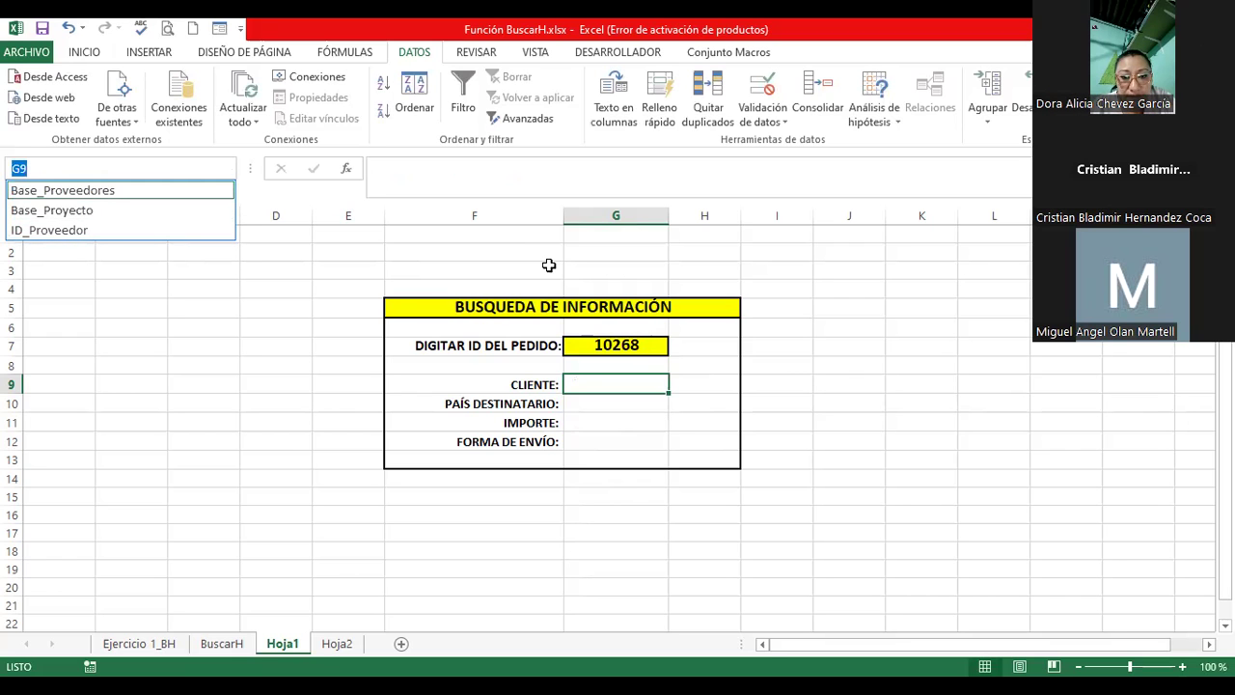
{"action": "key", "text": "Return"}
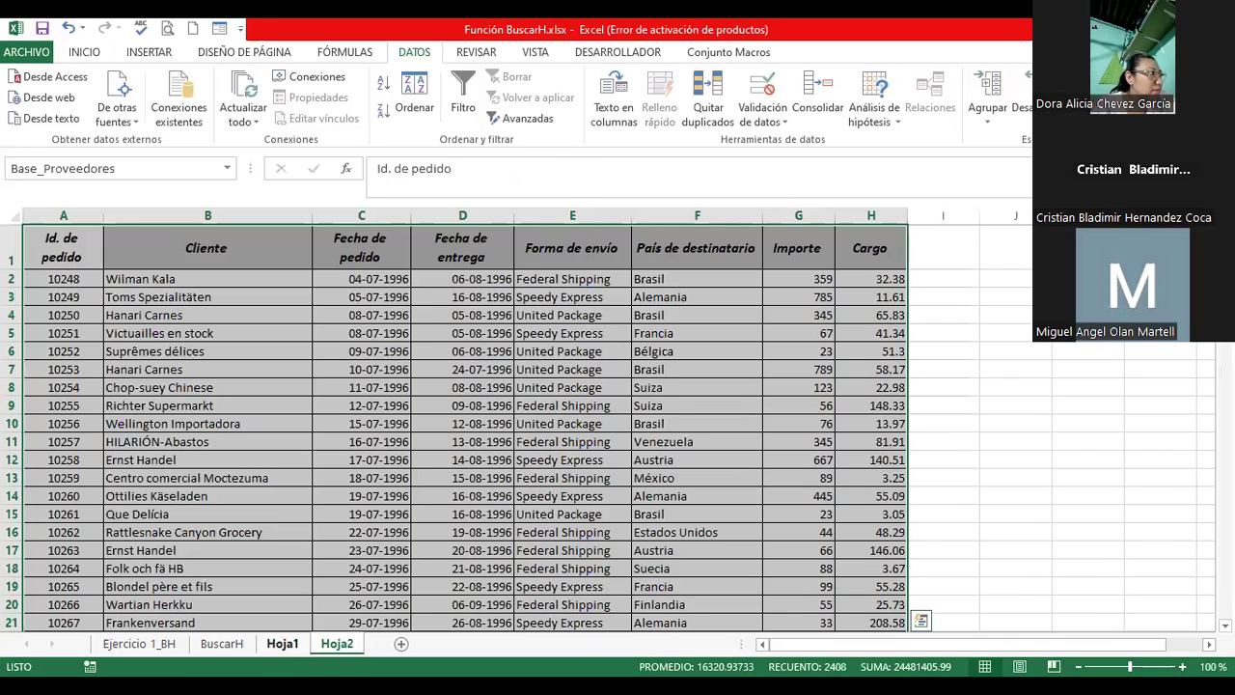
{"action": "left_click", "coordinate": [275, 645]}
Step: Enter =BUSCARV(G7:G7;Base_Proveedores;2;0) in G9 to return the client name
{"action": "type", "text": "="}
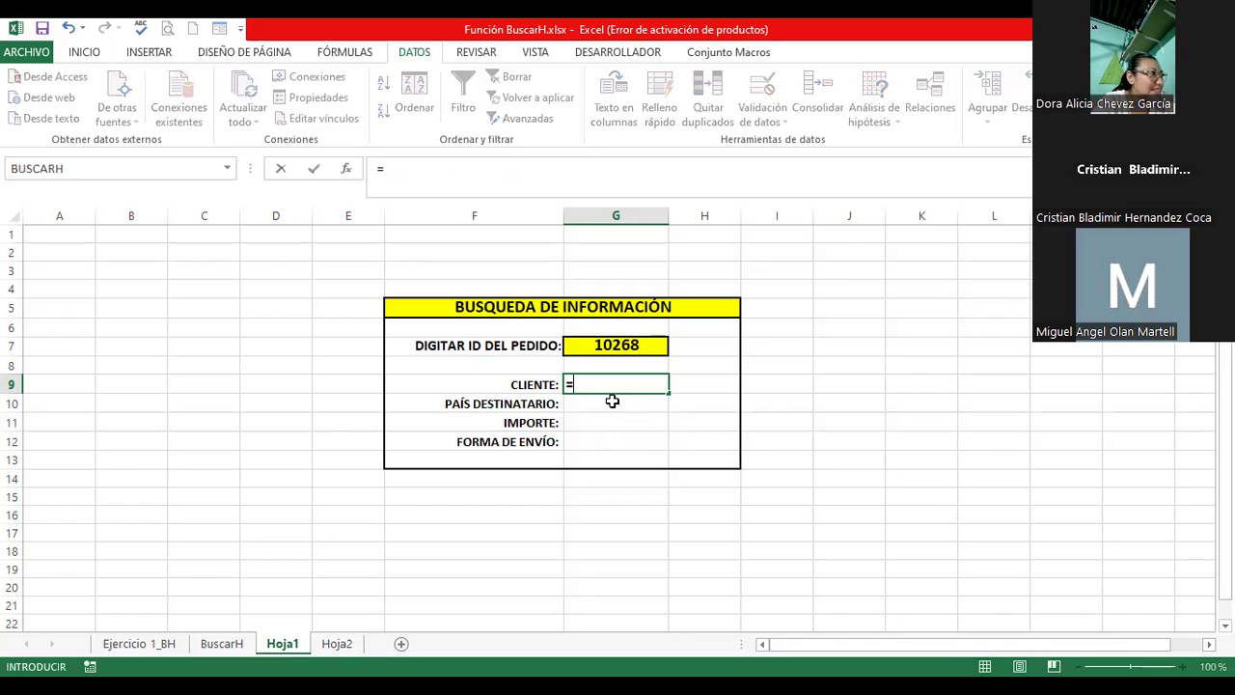
{"action": "type", "text": "buscarv("}
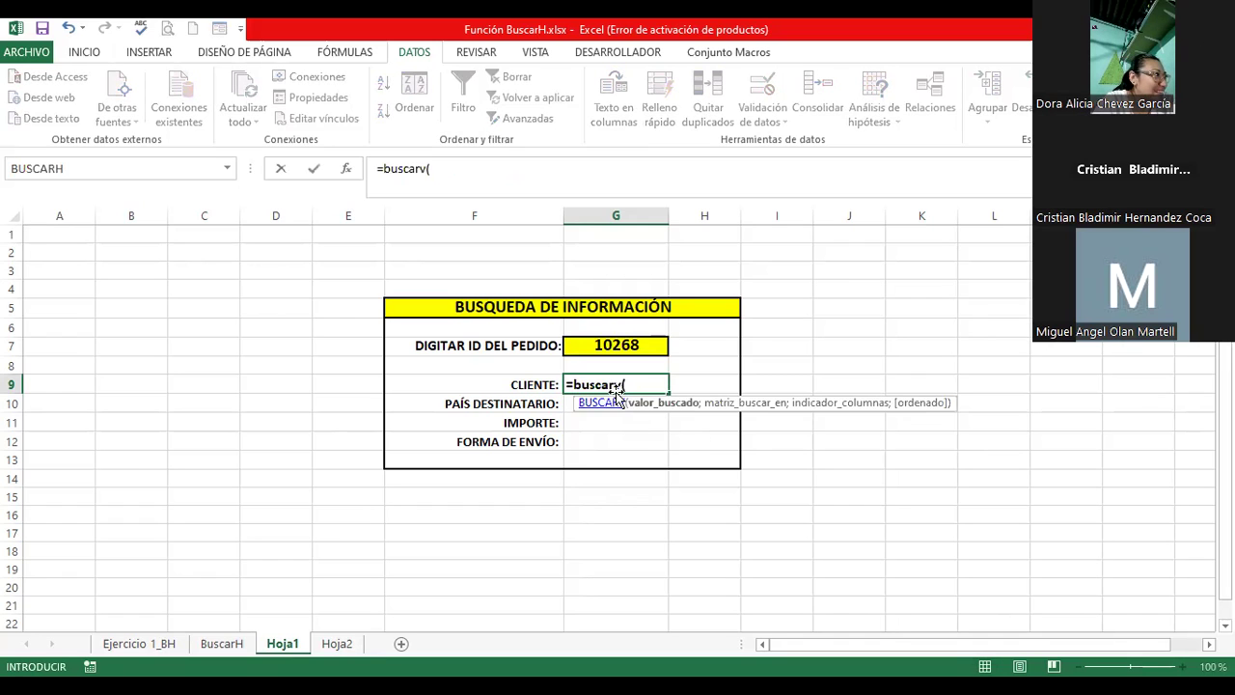
{"action": "left_click", "coordinate": [625, 341]}
{"action": "type", "text": ":G"}
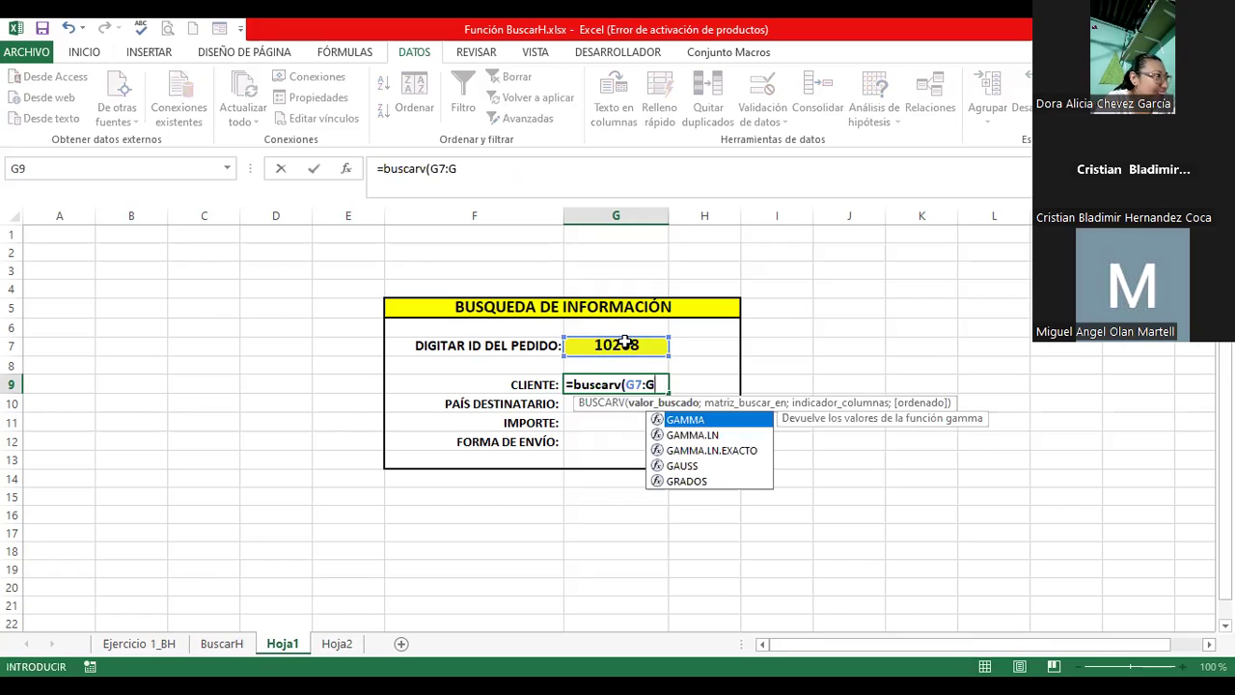
{"action": "type", "text": "7;"}
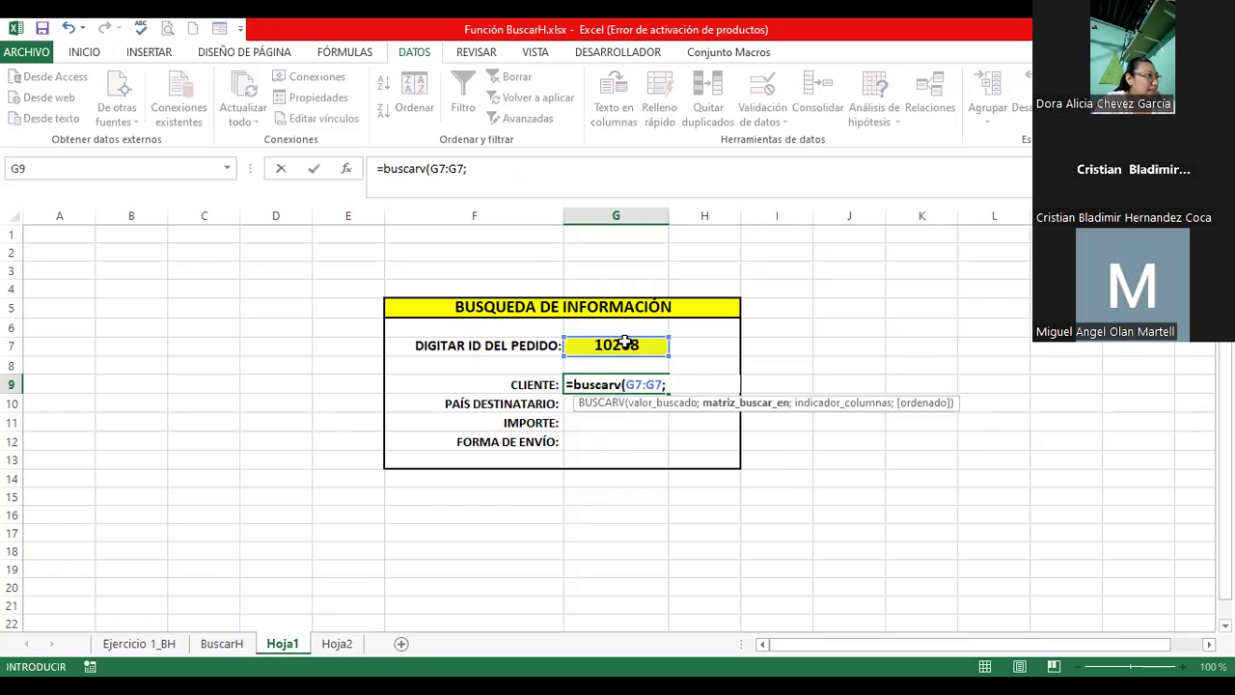
{"action": "type", "text": "base"}
{"action": "left_click", "coordinate": [754, 436]}
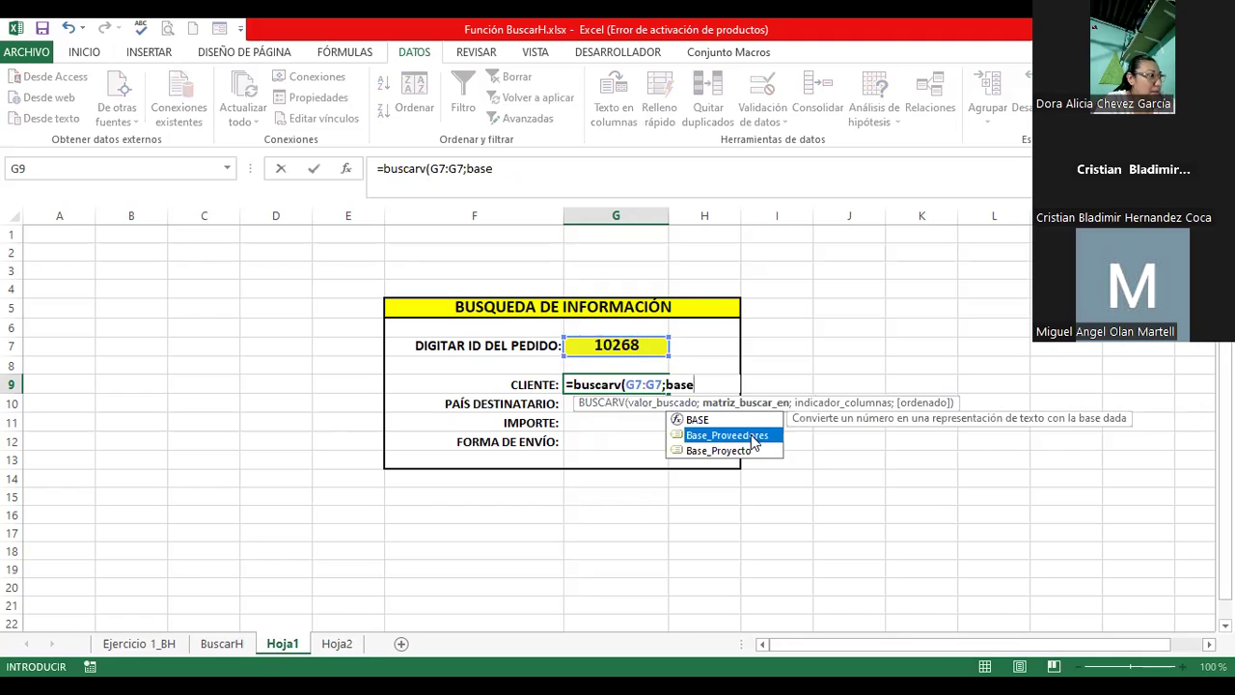
{"action": "double_click", "coordinate": [751, 436]}
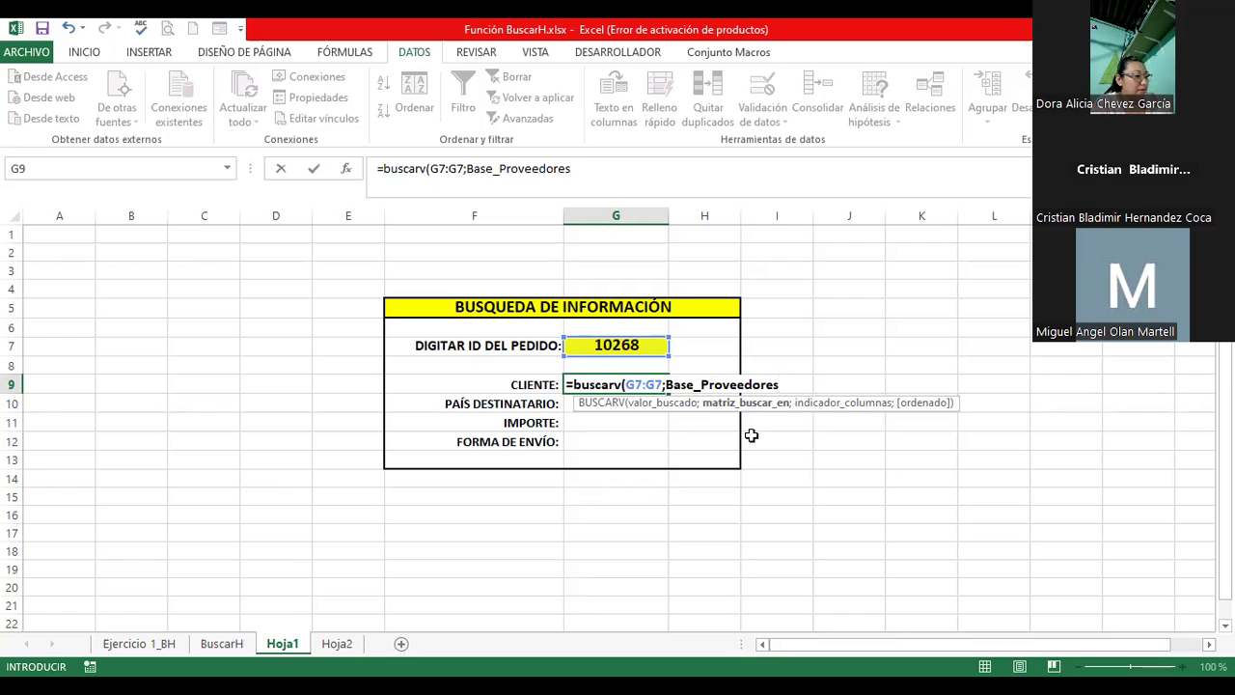
{"action": "type", "text": ";"}
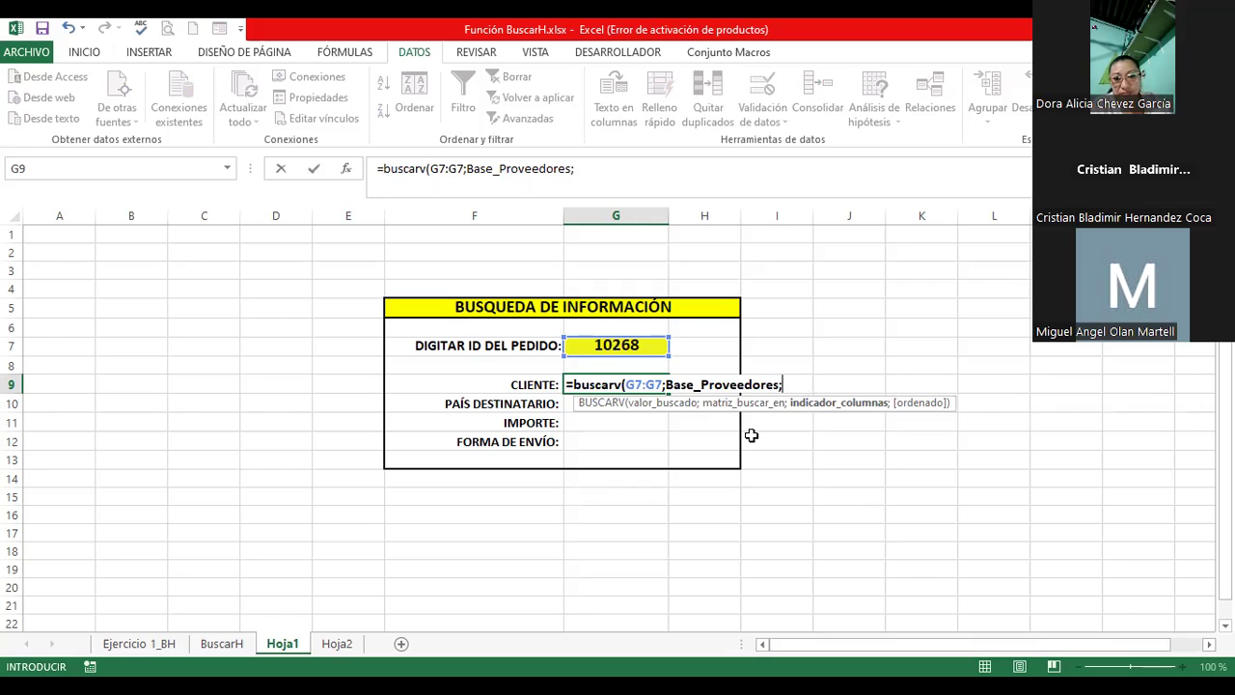
{"action": "type", "text": "2"}
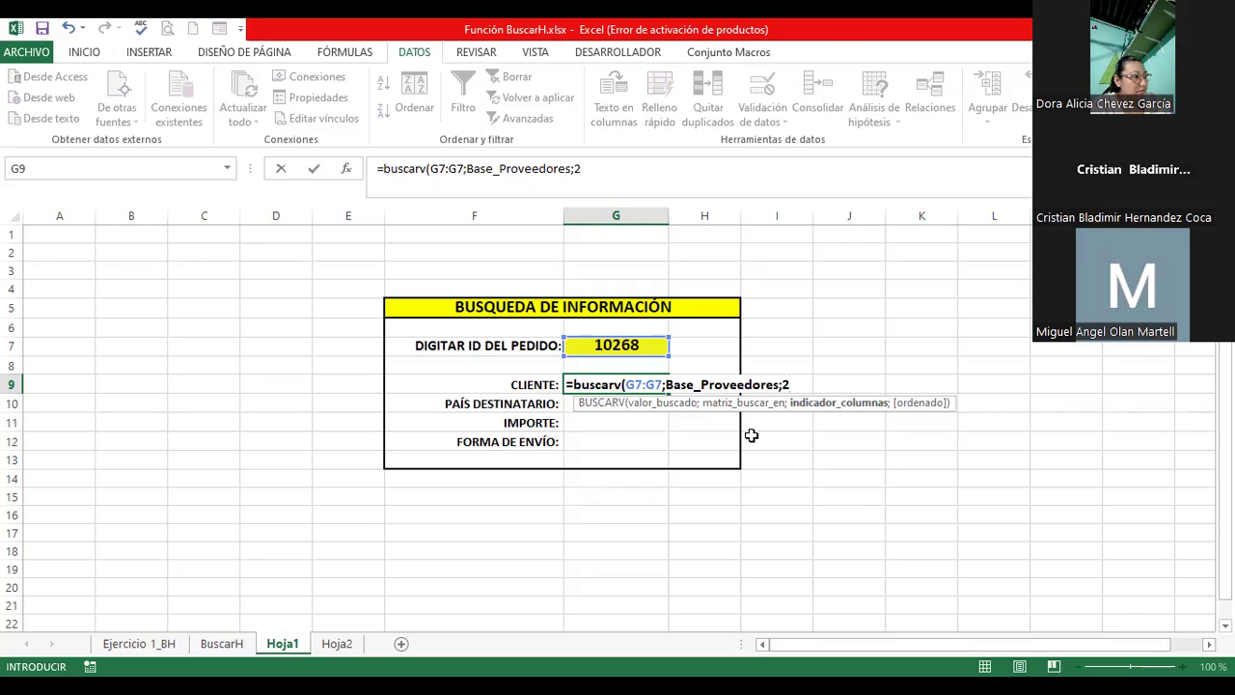
{"action": "type", "text": ";"}
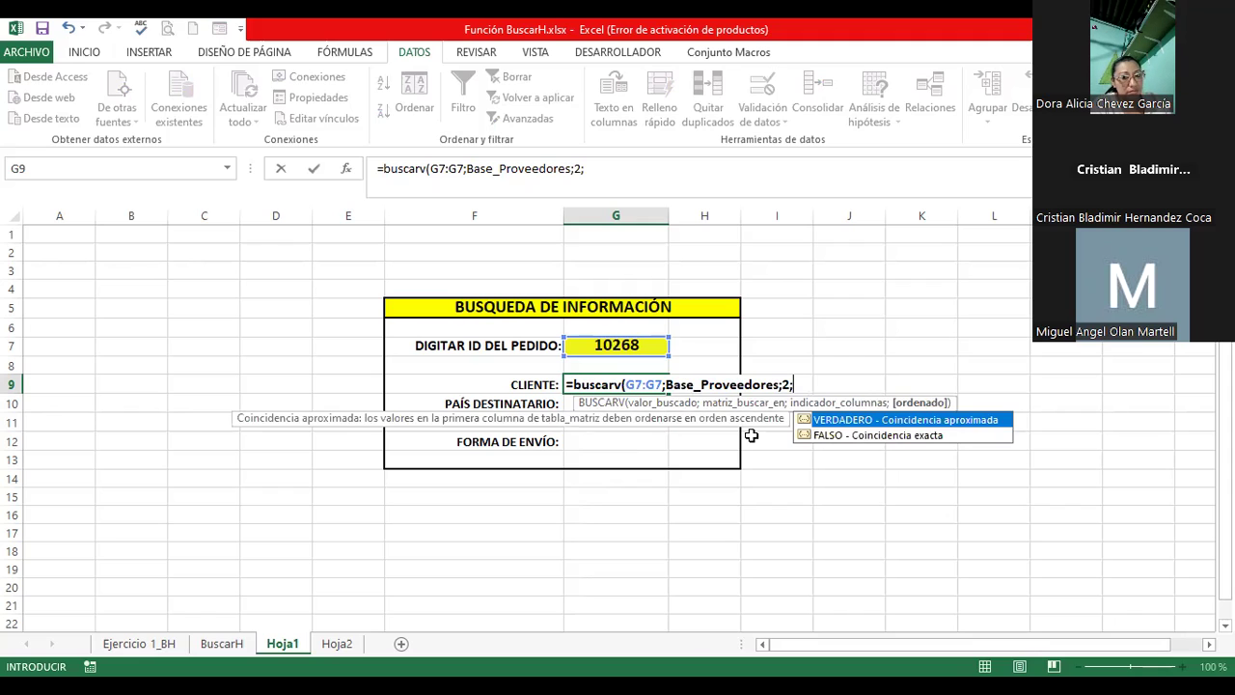
{"action": "type", "text": "0"}
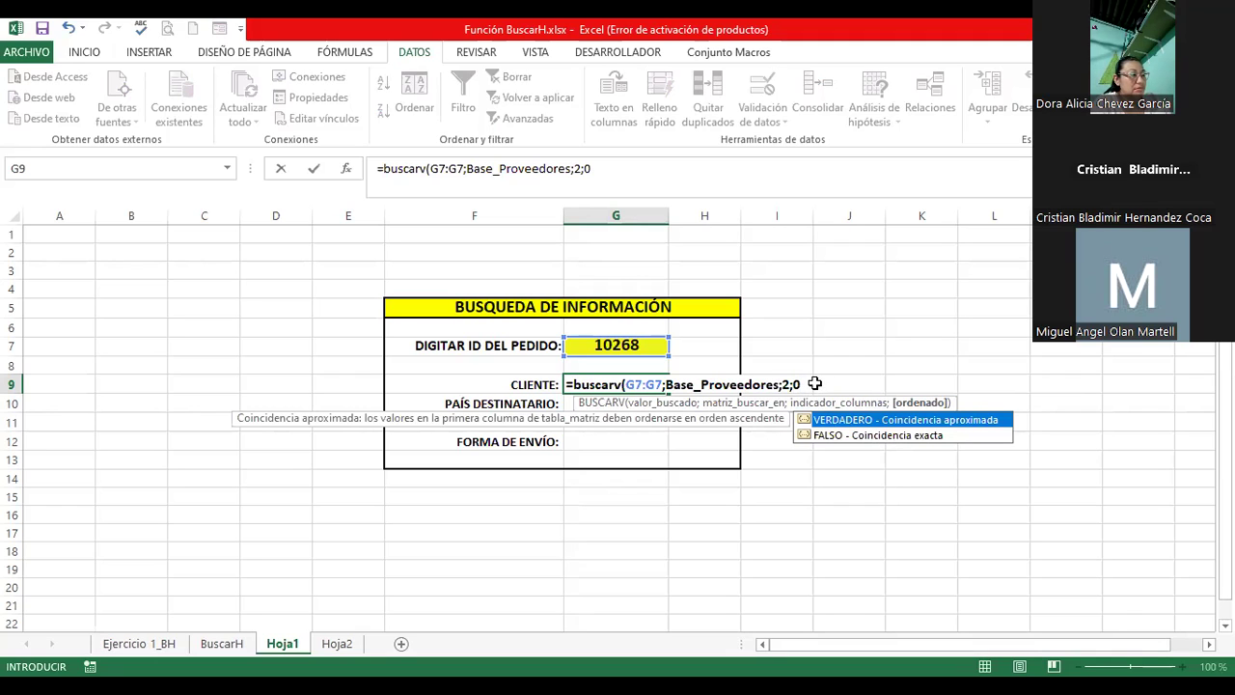
{"action": "type", "text": ")"}
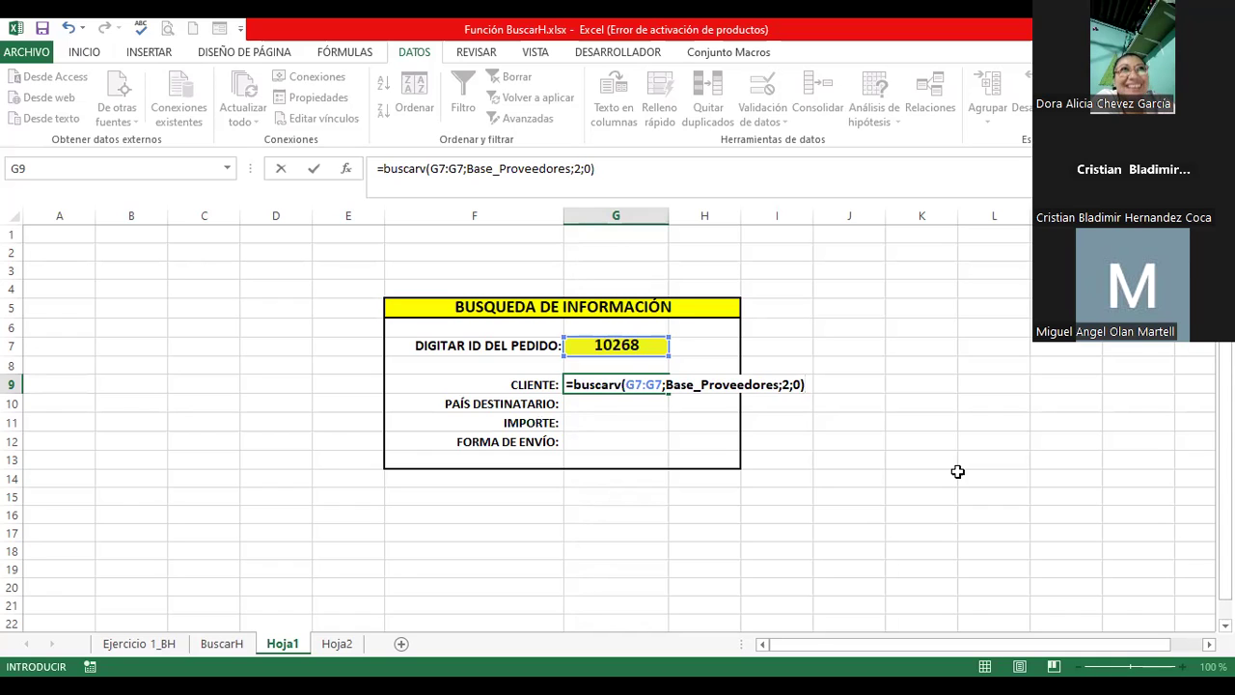
{"action": "key", "text": "Return"}
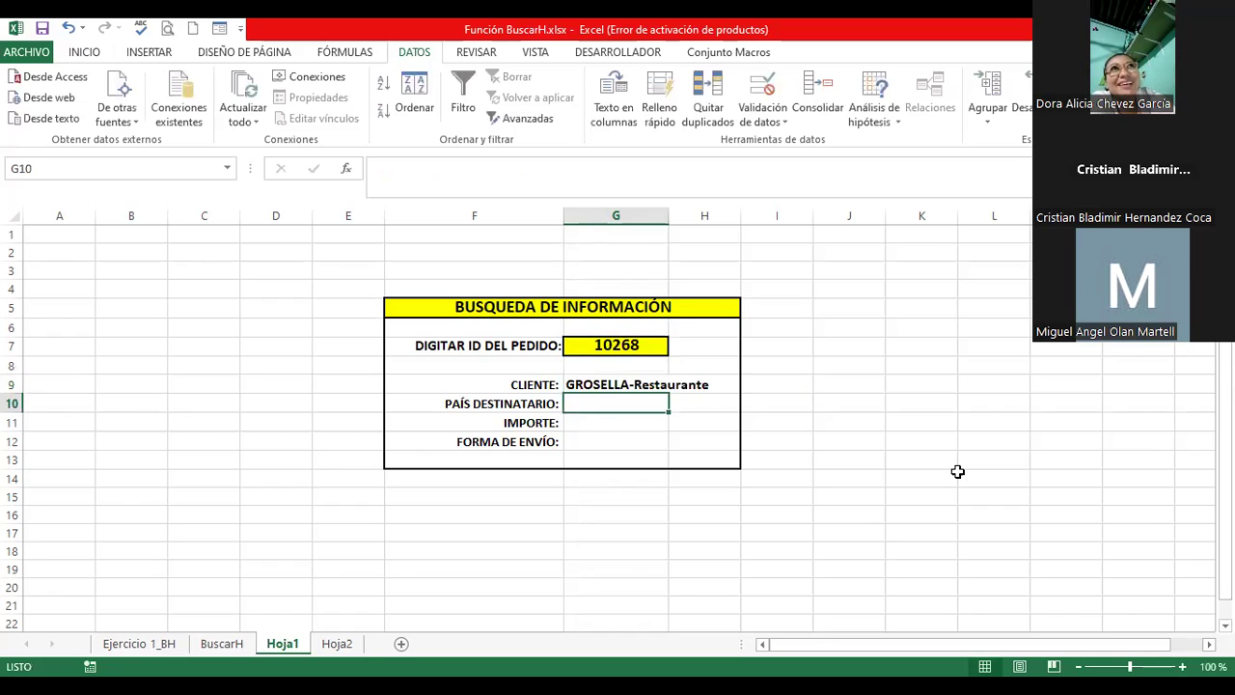
Step: Check the G9 client formula, comparing the Hoja1 form against the Hoja2 table
{"action": "left_click", "coordinate": [585, 384]}
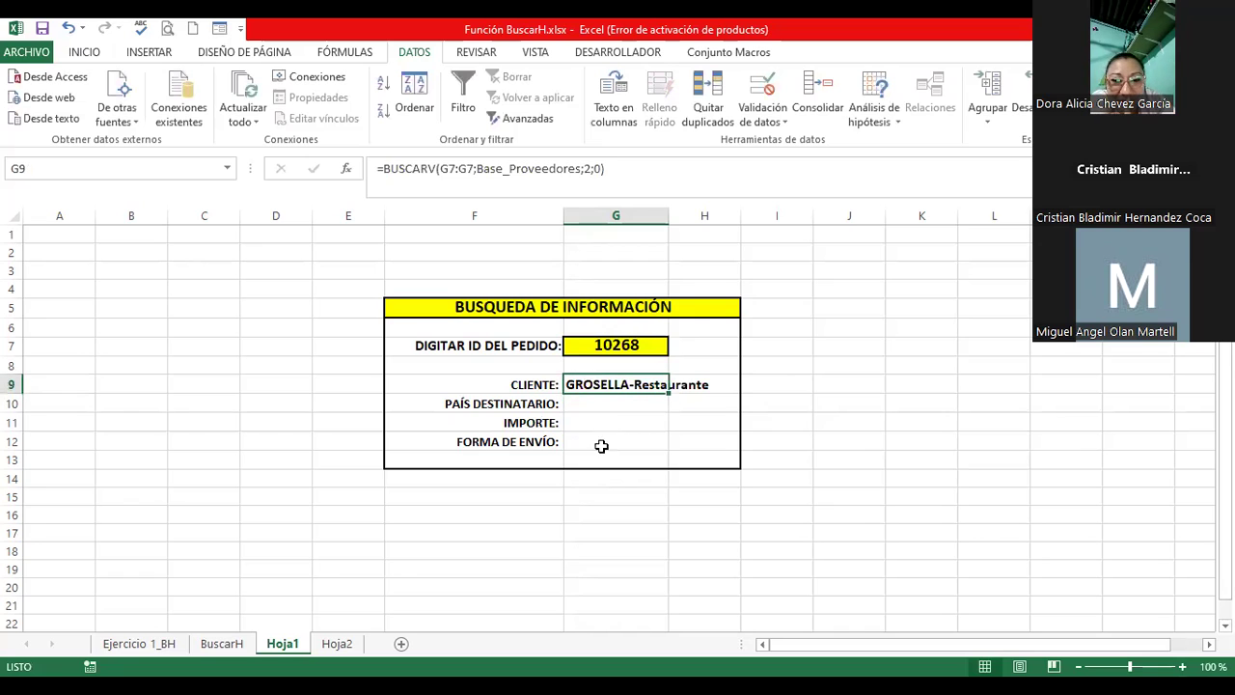
{"action": "left_click", "coordinate": [338, 644]}
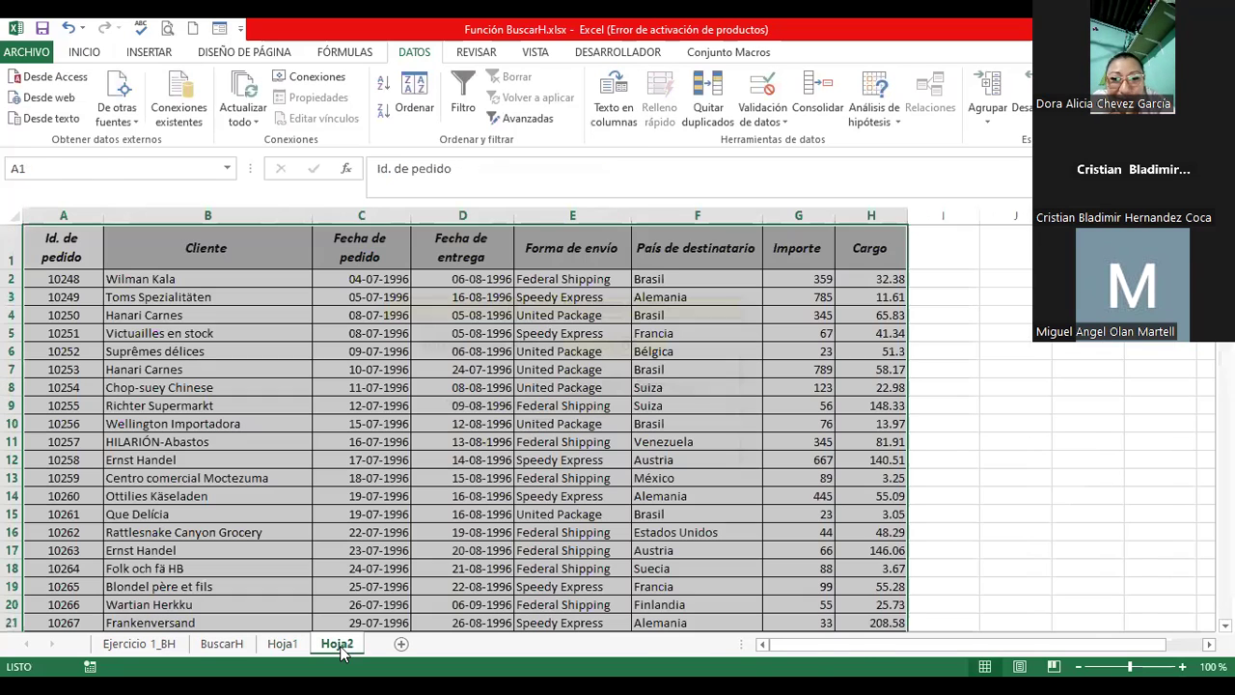
{"action": "left_click", "coordinate": [285, 644]}
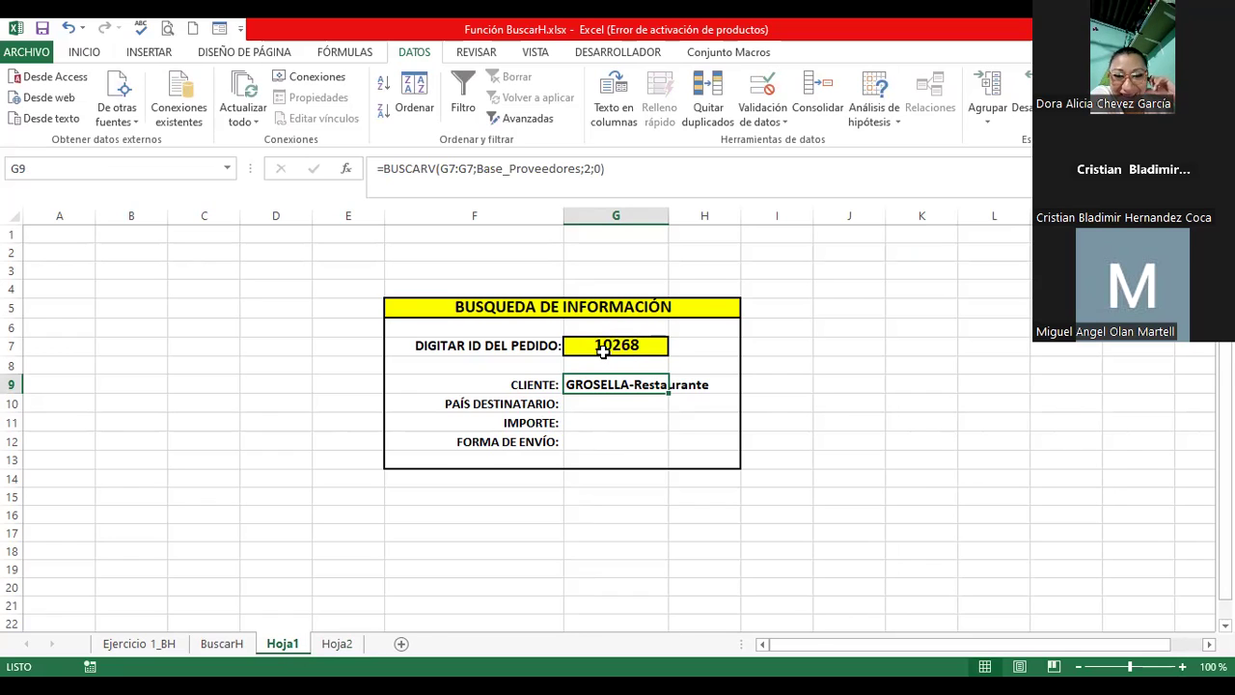
{"action": "left_click", "coordinate": [338, 644]}
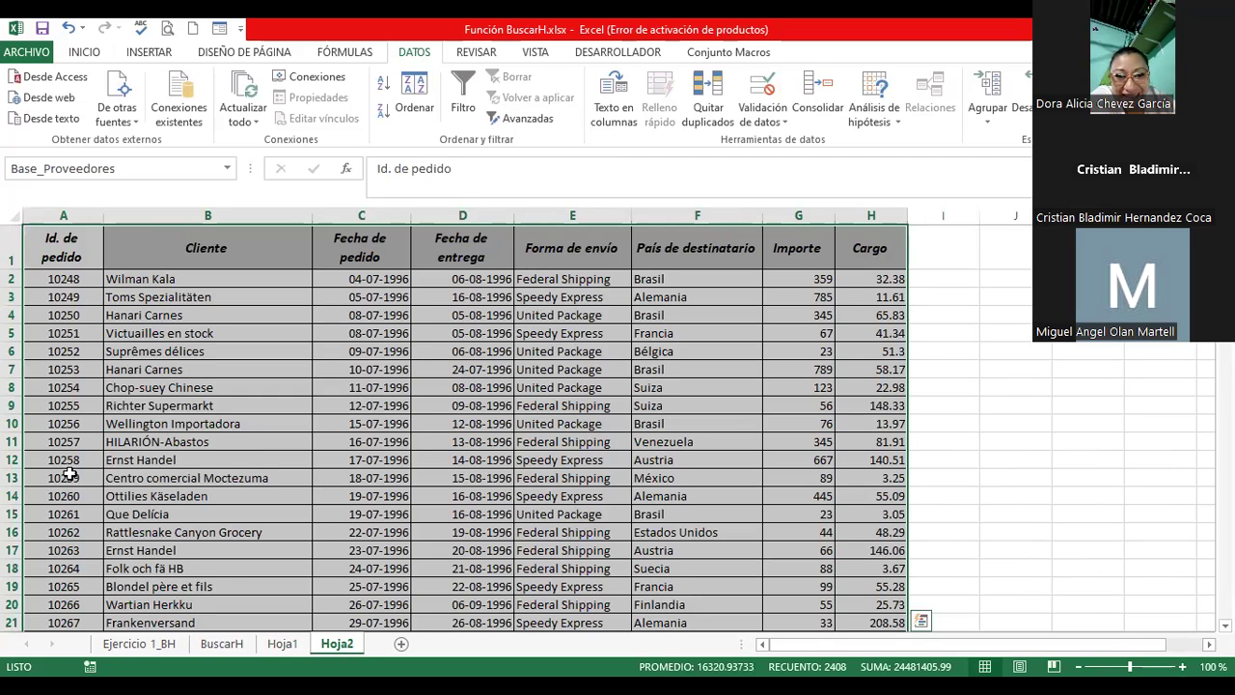
Step: Fill the Hoja2 row for order 10268 with yellow
{"action": "left_click", "coordinate": [66, 532]}
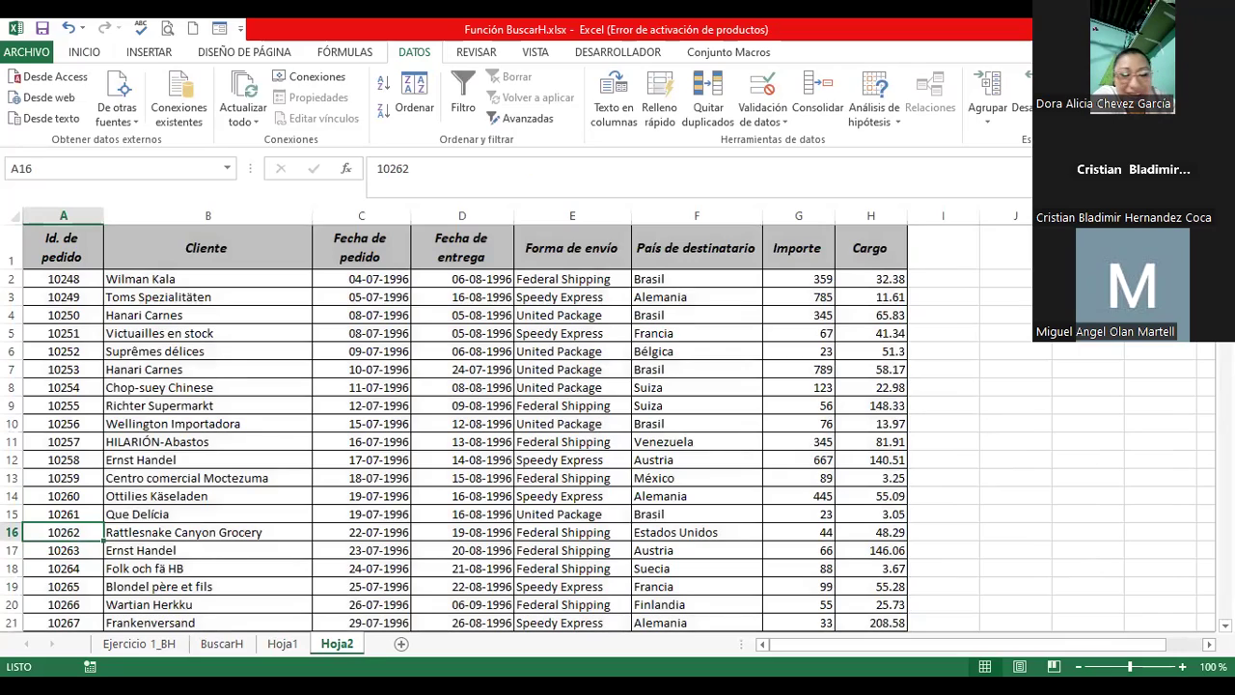
{"action": "scroll", "coordinate": [608, 424], "scroll_direction": "down", "scroll_amount": 2}
{"action": "scroll", "coordinate": [608, 424], "scroll_direction": "down", "scroll_amount": 1}
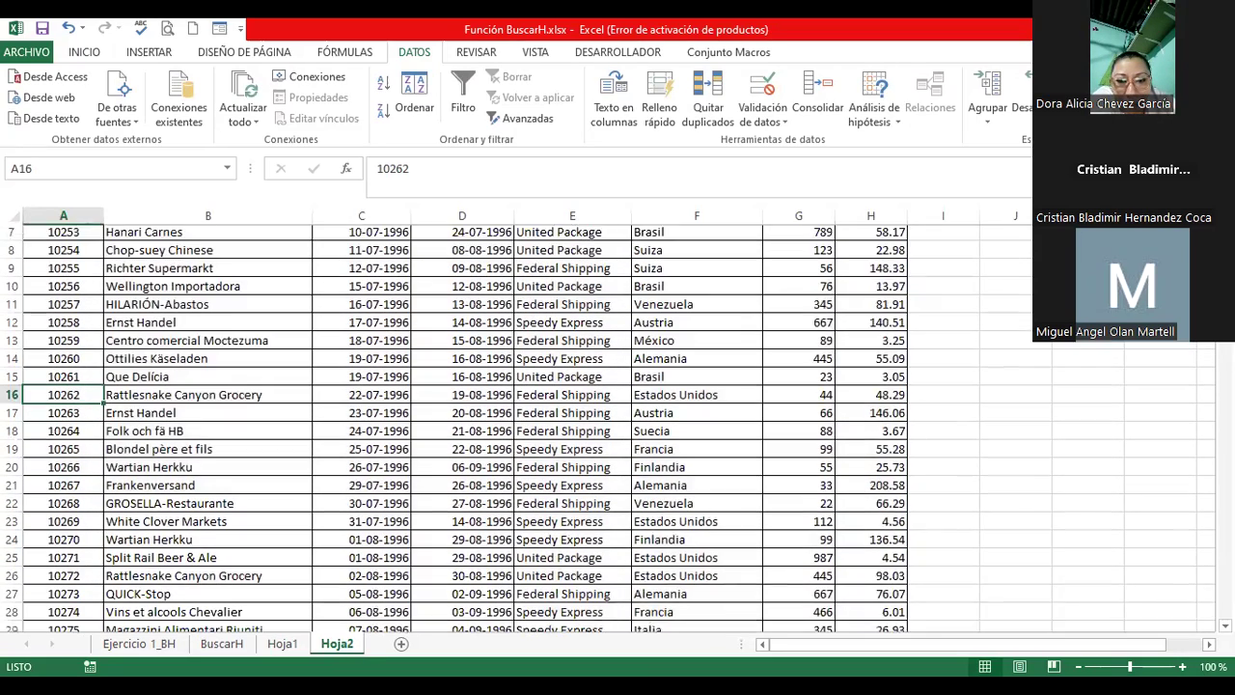
{"action": "scroll", "coordinate": [608, 425], "scroll_direction": "up", "scroll_amount": 1}
{"action": "scroll", "coordinate": [344, 516], "scroll_direction": "down", "scroll_amount": 1}
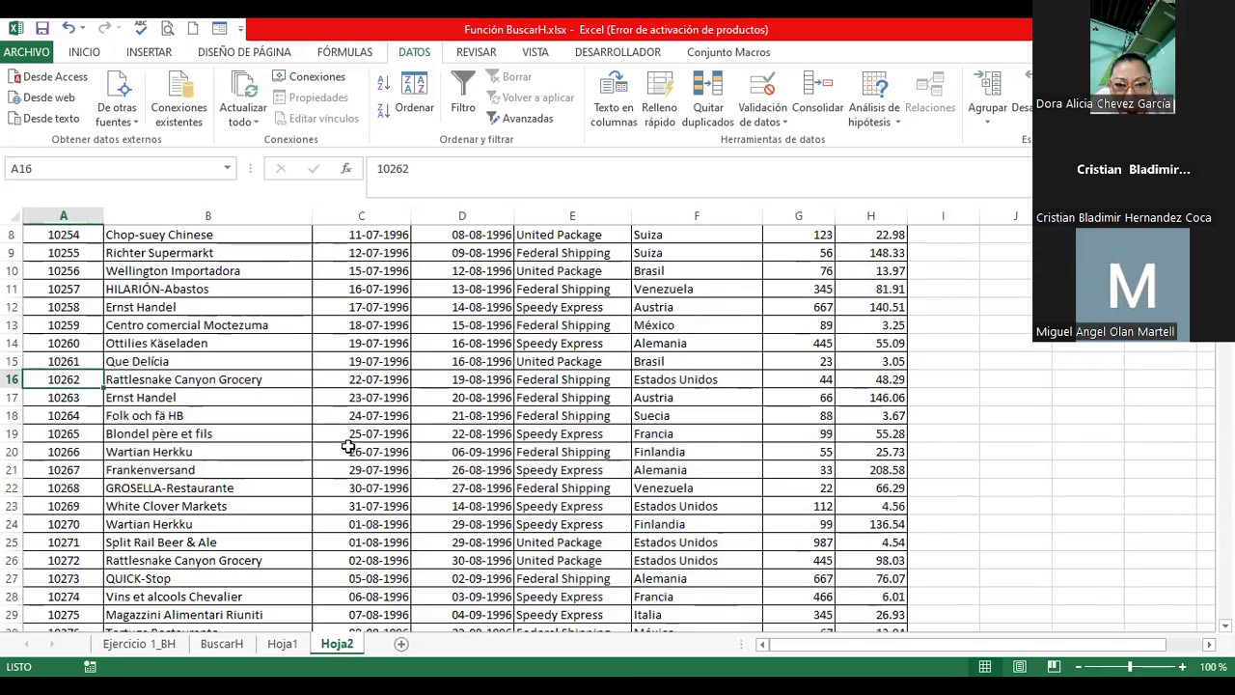
{"action": "left_click", "coordinate": [18, 487]}
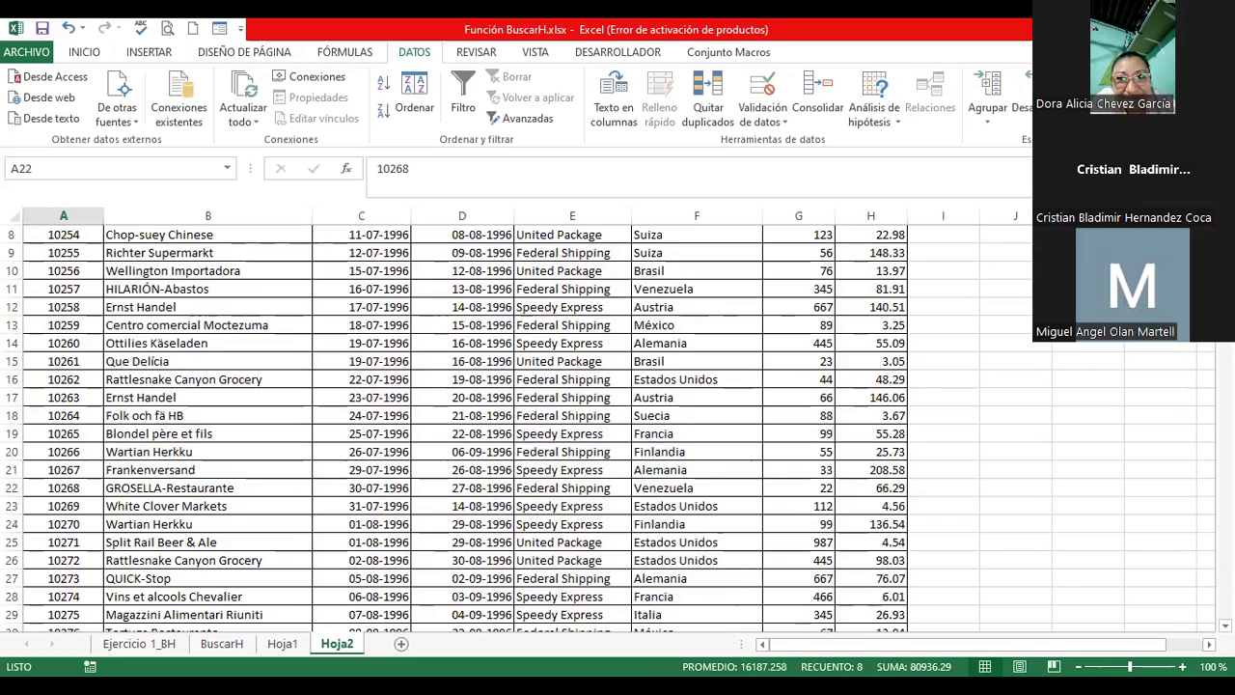
{"action": "scroll", "coordinate": [608, 427], "scroll_direction": "up", "scroll_amount": 3}
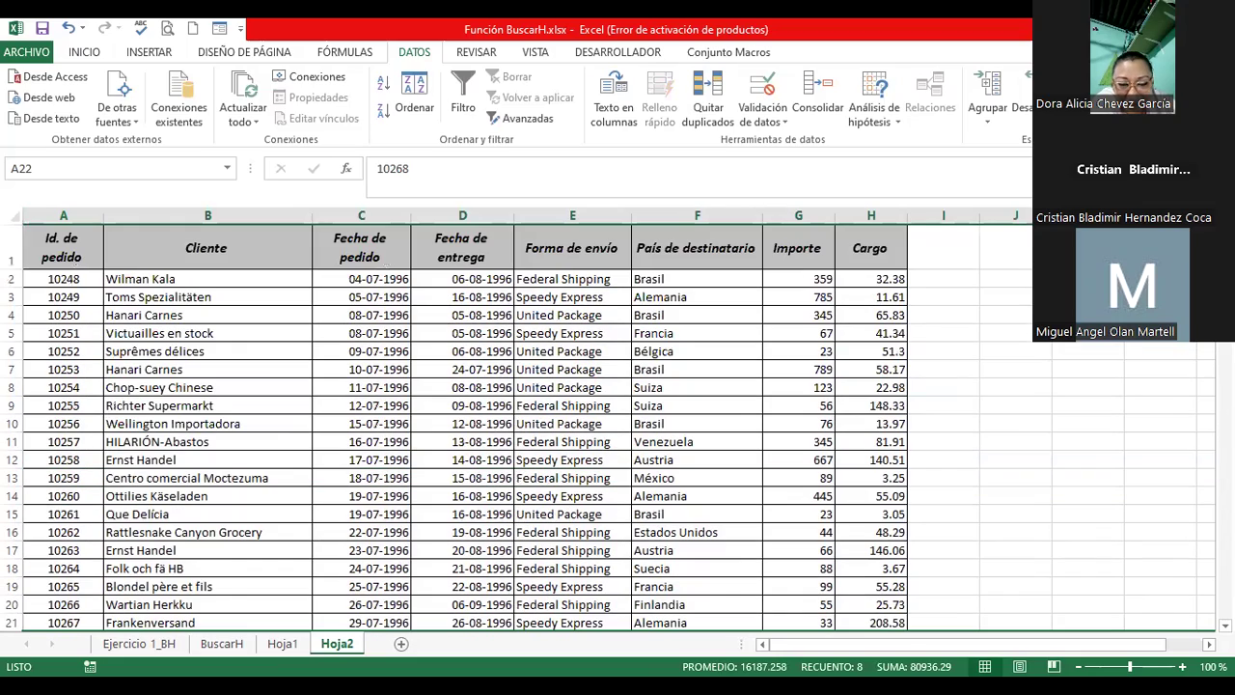
{"action": "scroll", "coordinate": [90, 356], "scroll_direction": "down", "scroll_amount": 5}
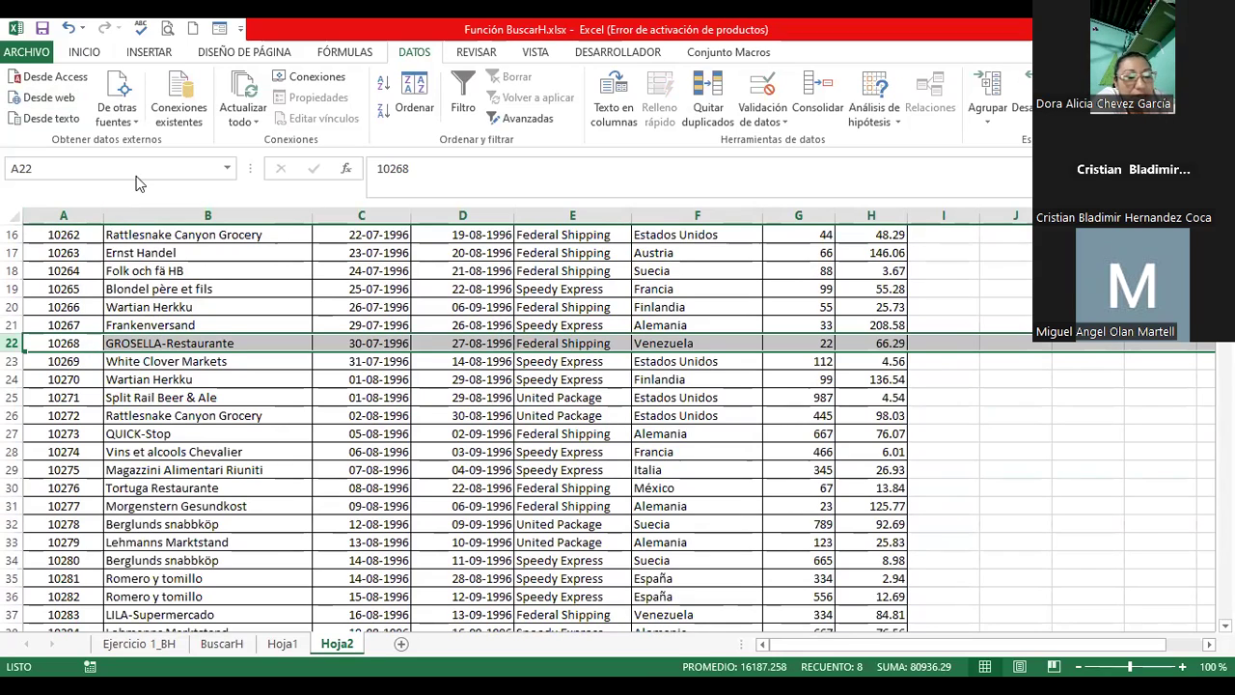
{"action": "left_click", "coordinate": [79, 58]}
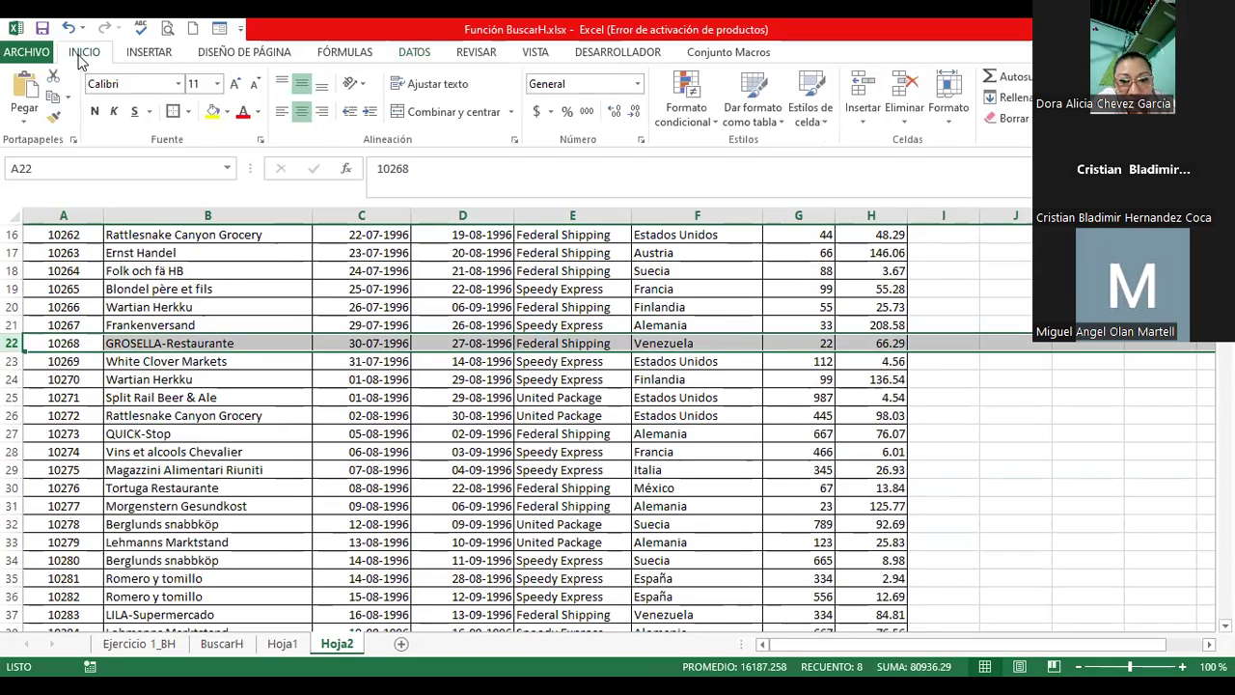
{"action": "left_click", "coordinate": [213, 112]}
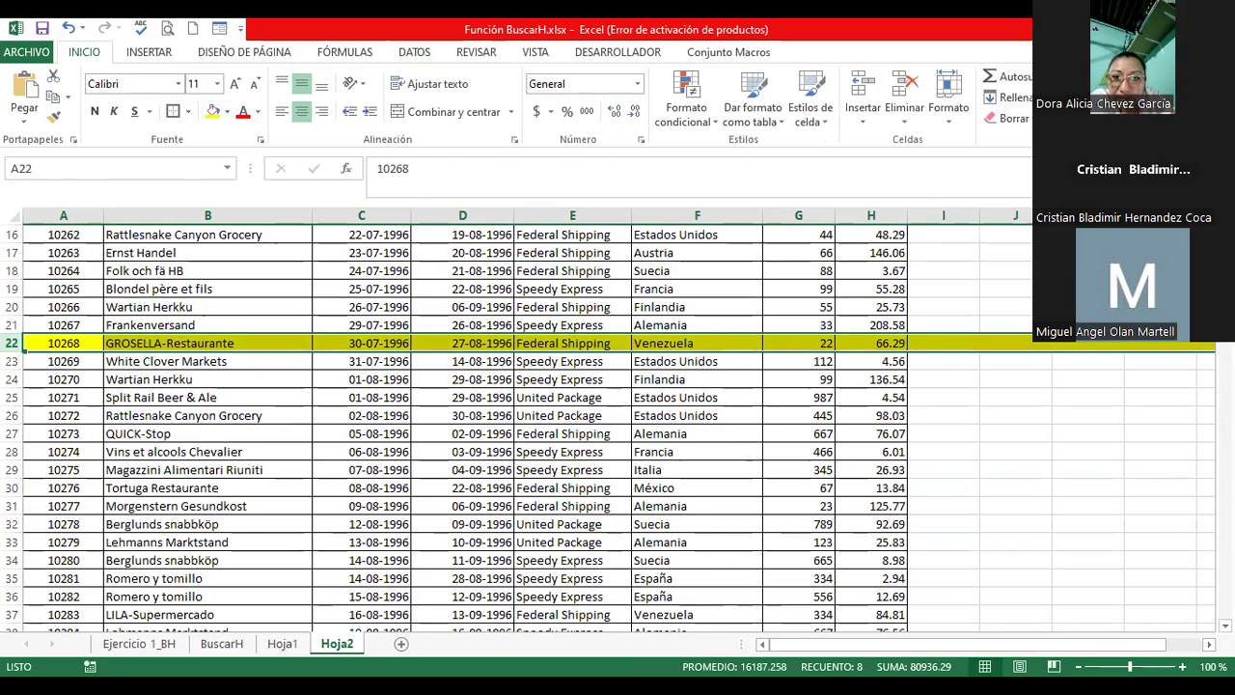
Step: Back on Hoja1, begin a =buscarv( formula in G10
{"action": "key", "text": "ctrl+Page_Up"}
{"action": "left_click", "coordinate": [611, 405]}
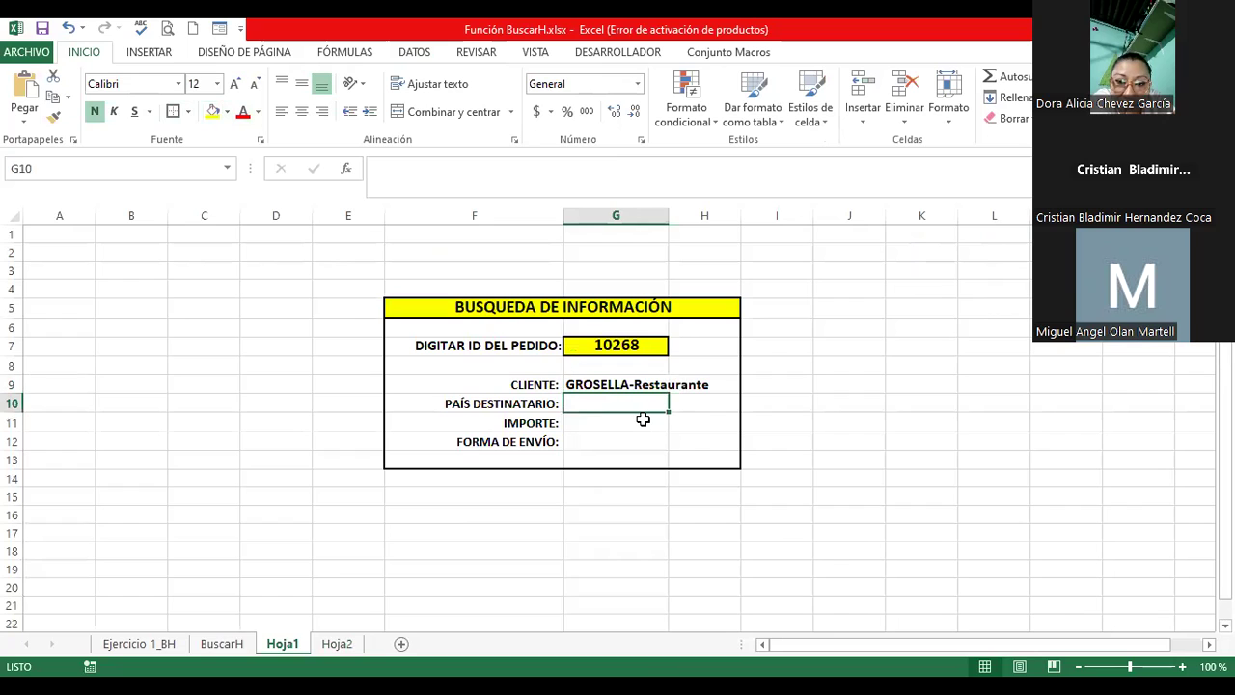
{"action": "type", "text": "=b"}
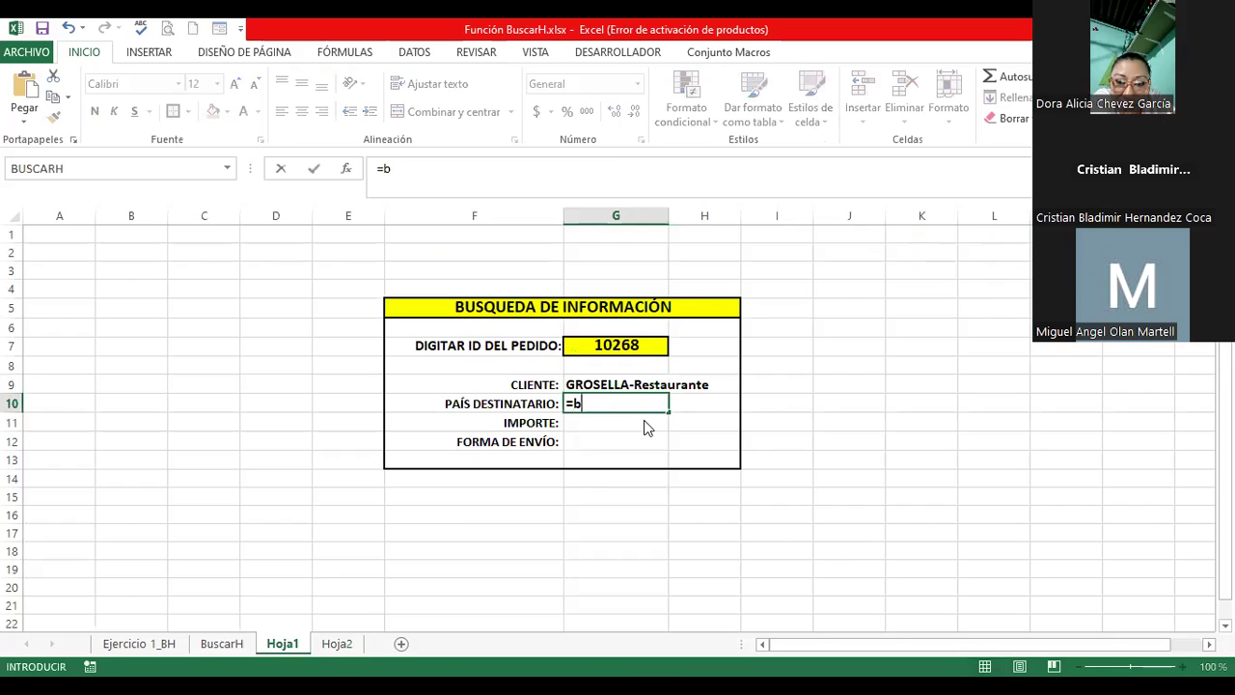
{"action": "type", "text": "uscarv("}
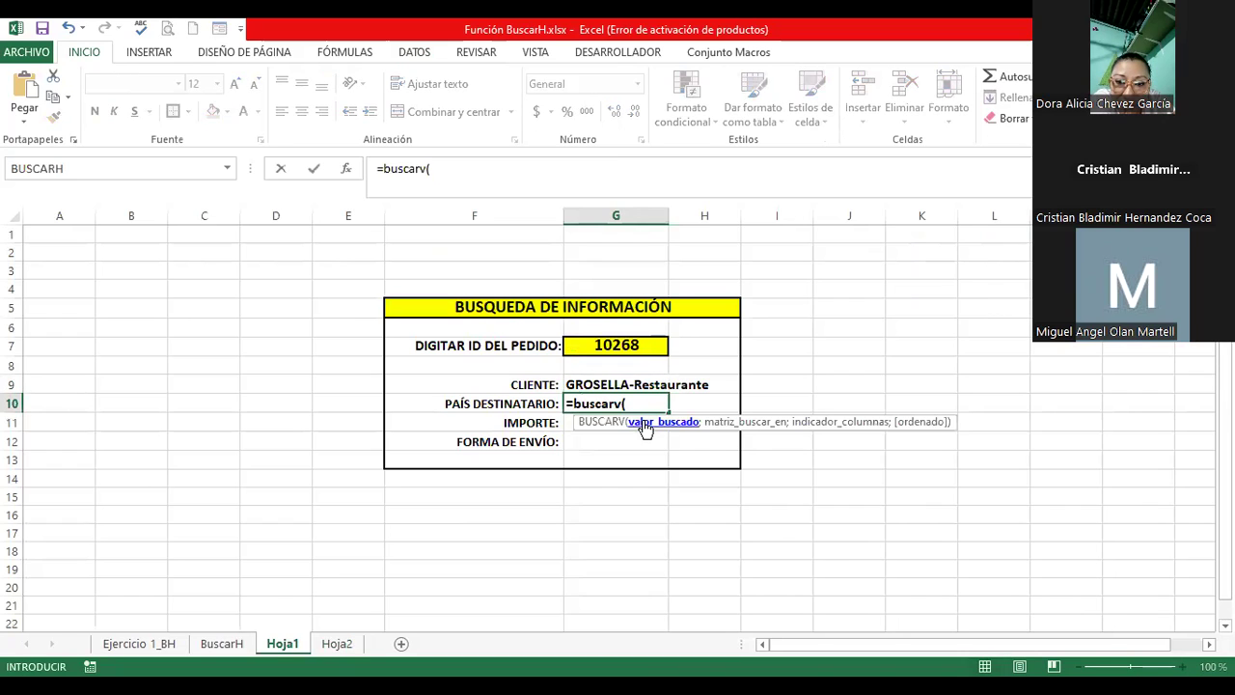
Step: Complete G10 as =BUSCARV(G7;Base_Proveedores;6;0), returning Venezuela
{"action": "left_click", "coordinate": [618, 350]}
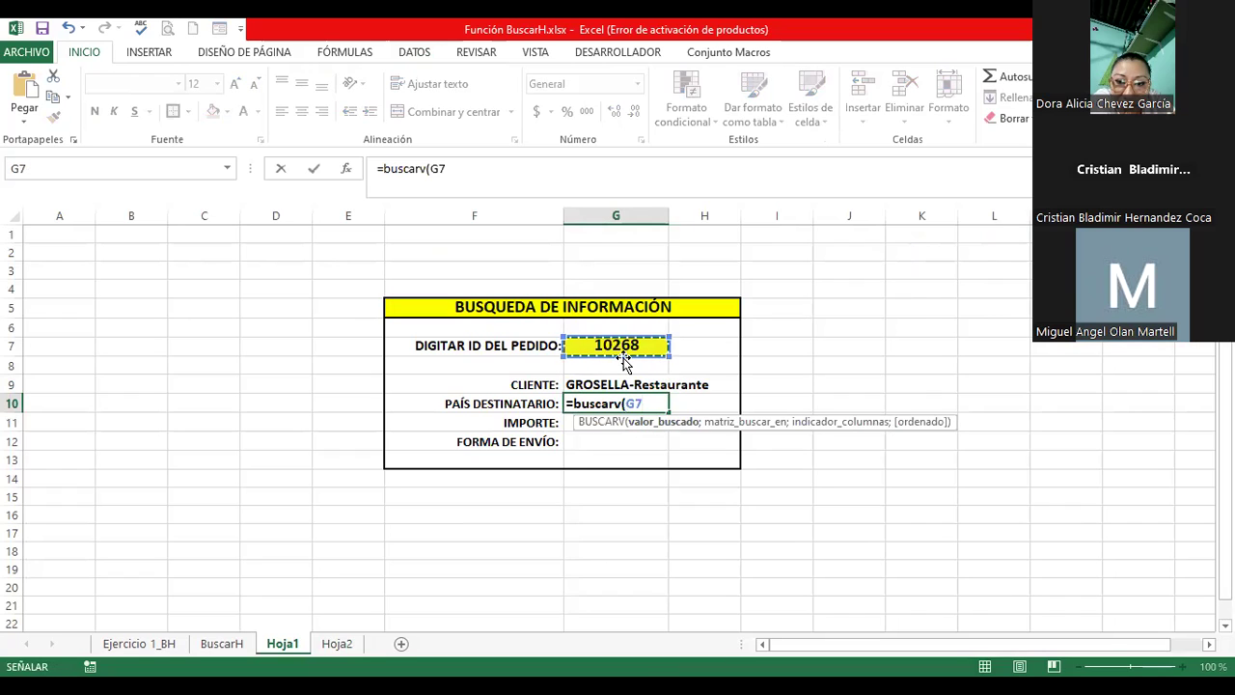
{"action": "type", "text": ";"}
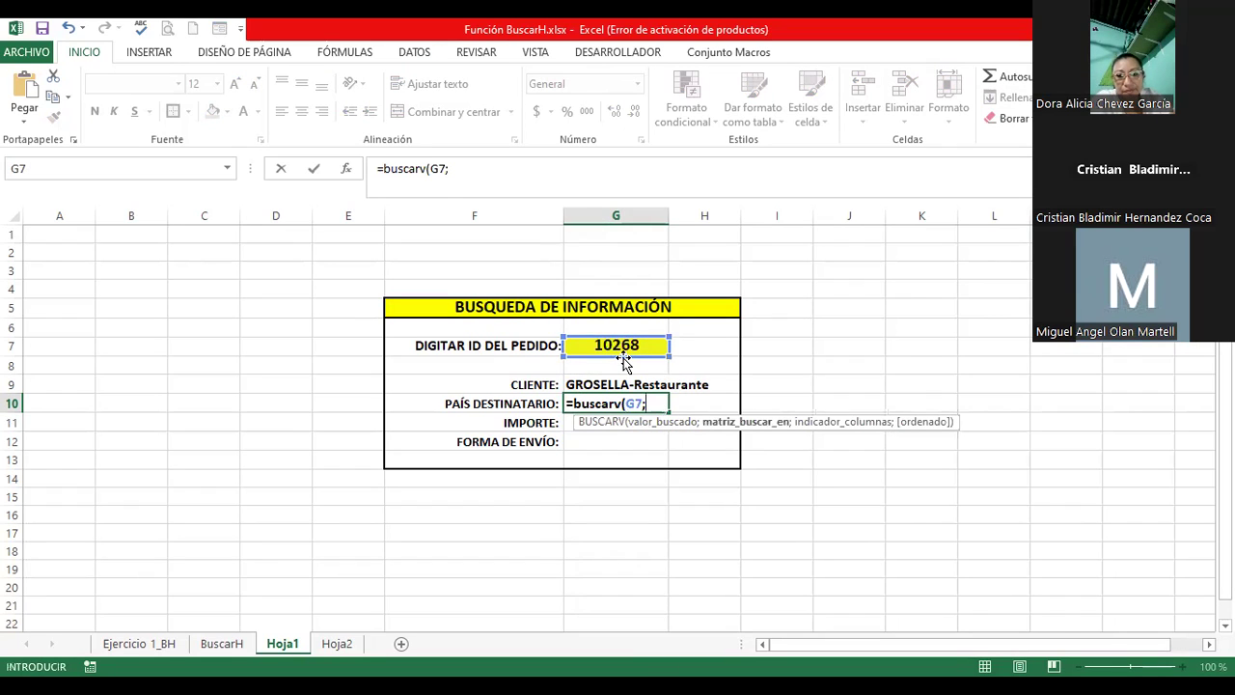
{"action": "type", "text": "bas"}
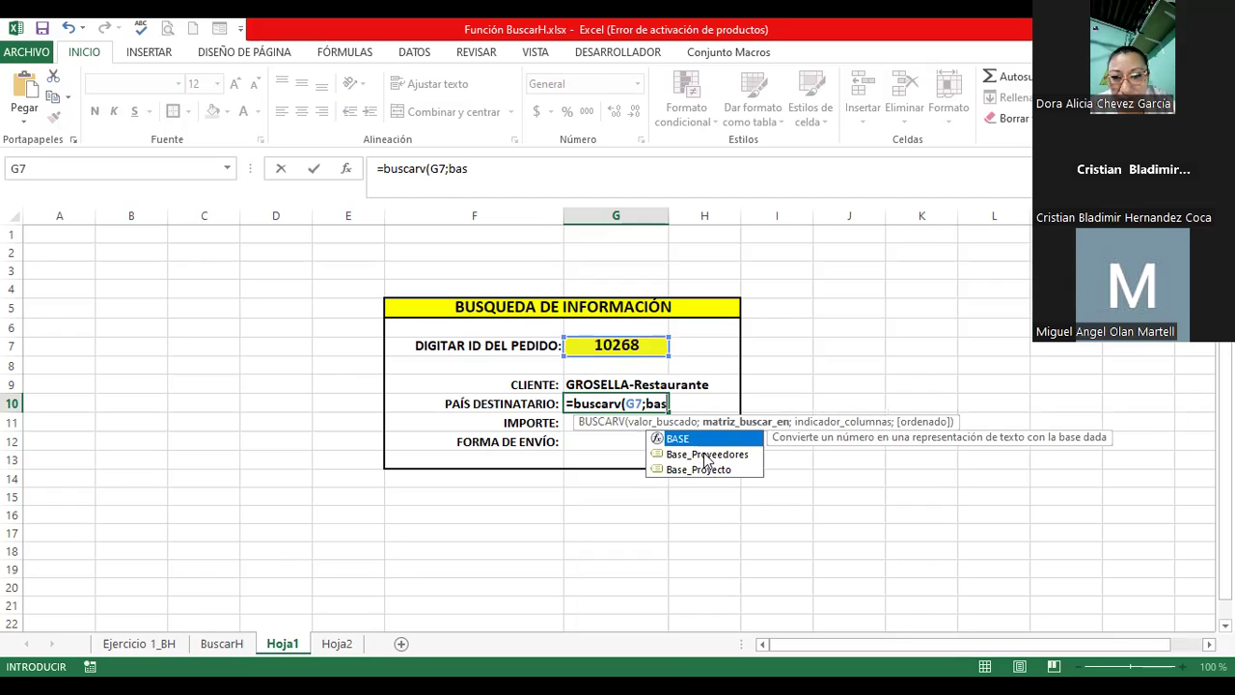
{"action": "left_click", "coordinate": [706, 455]}
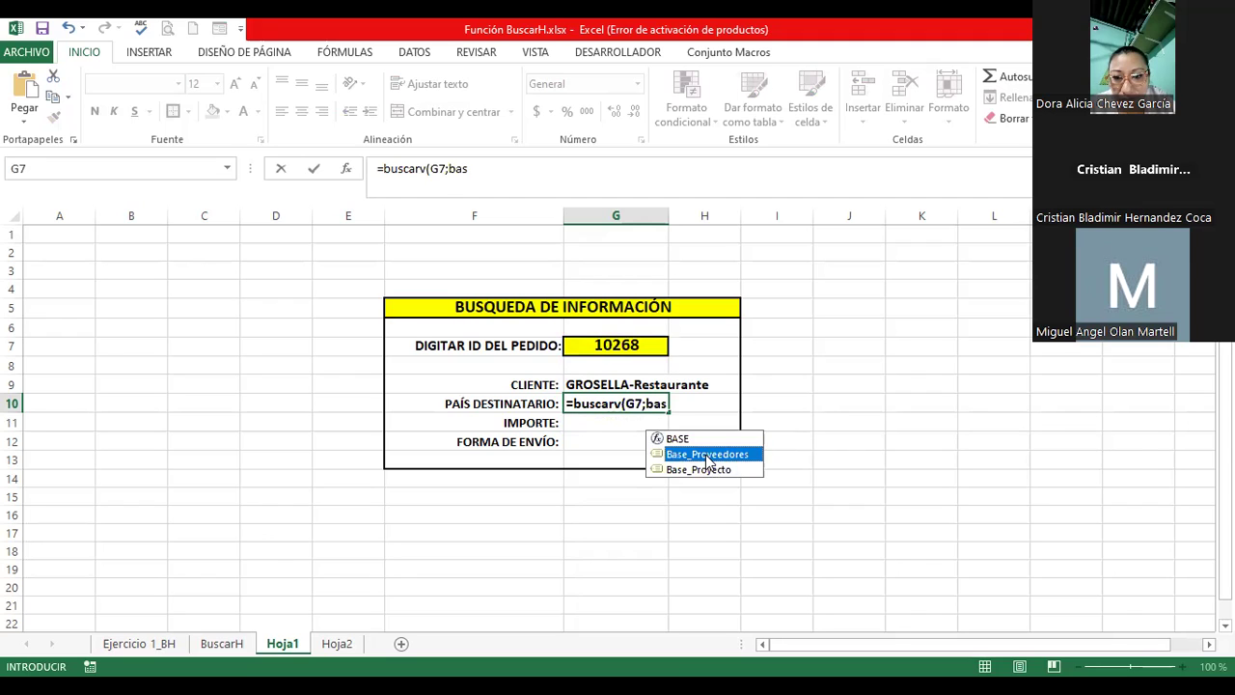
{"action": "double_click", "coordinate": [707, 455]}
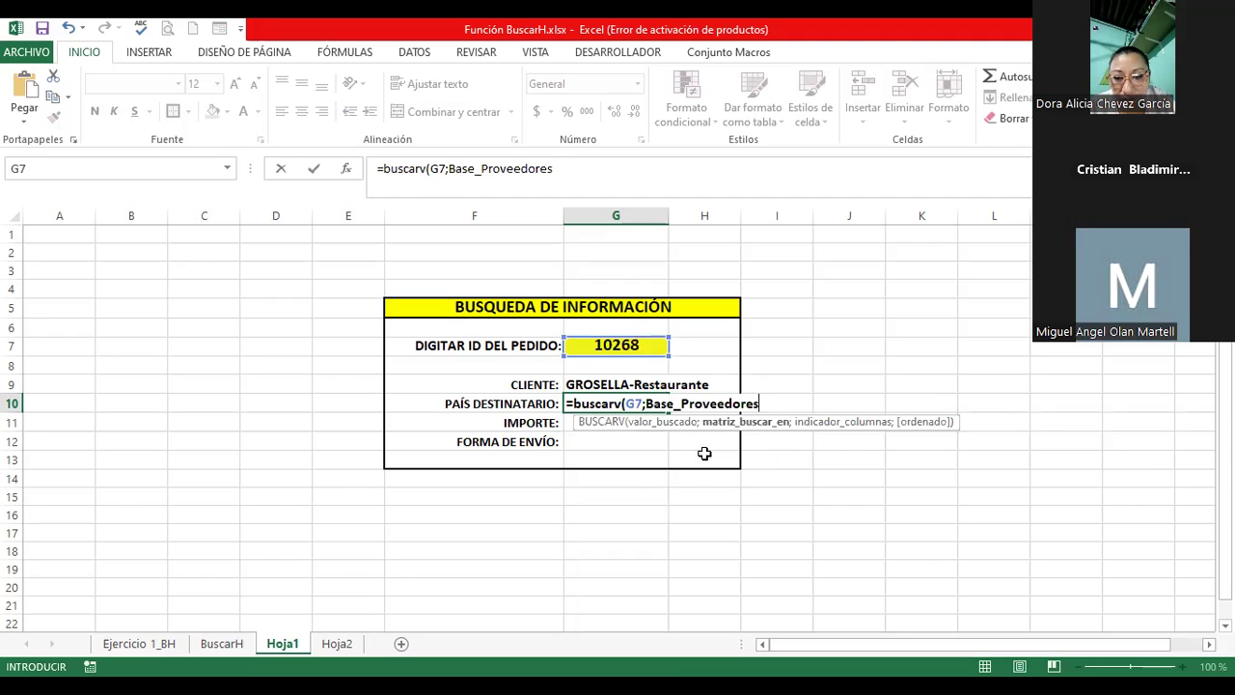
{"action": "type", "text": ";"}
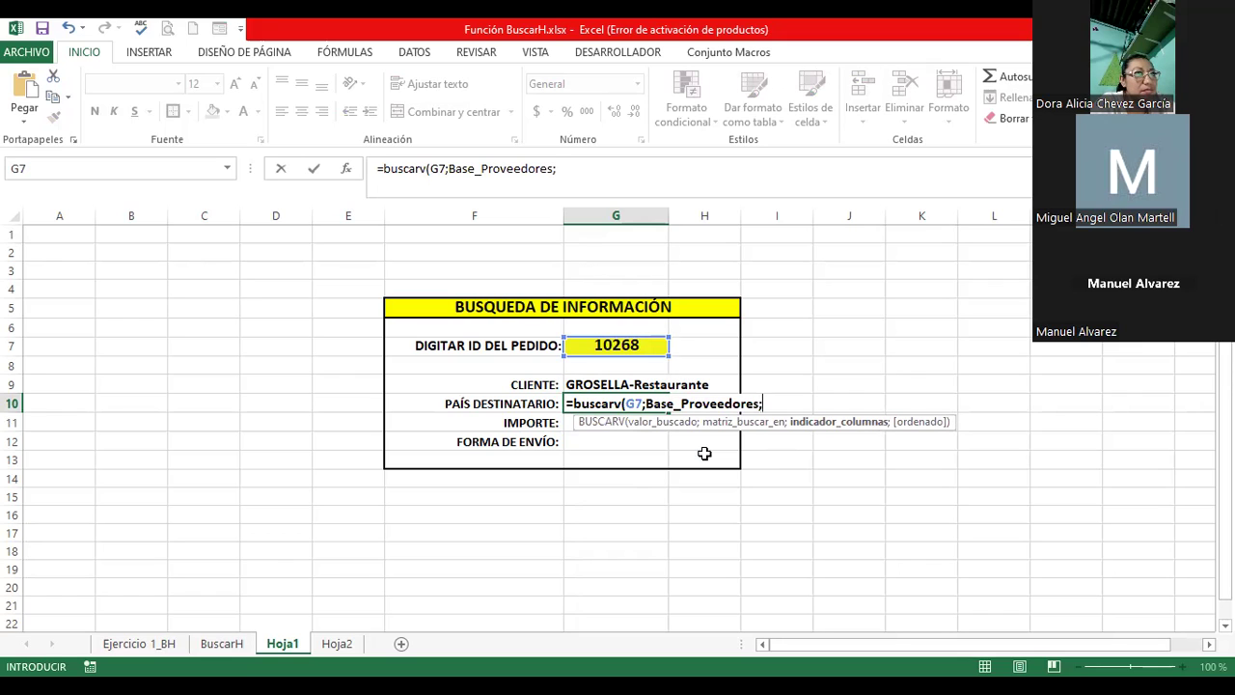
{"action": "type", "text": "6"}
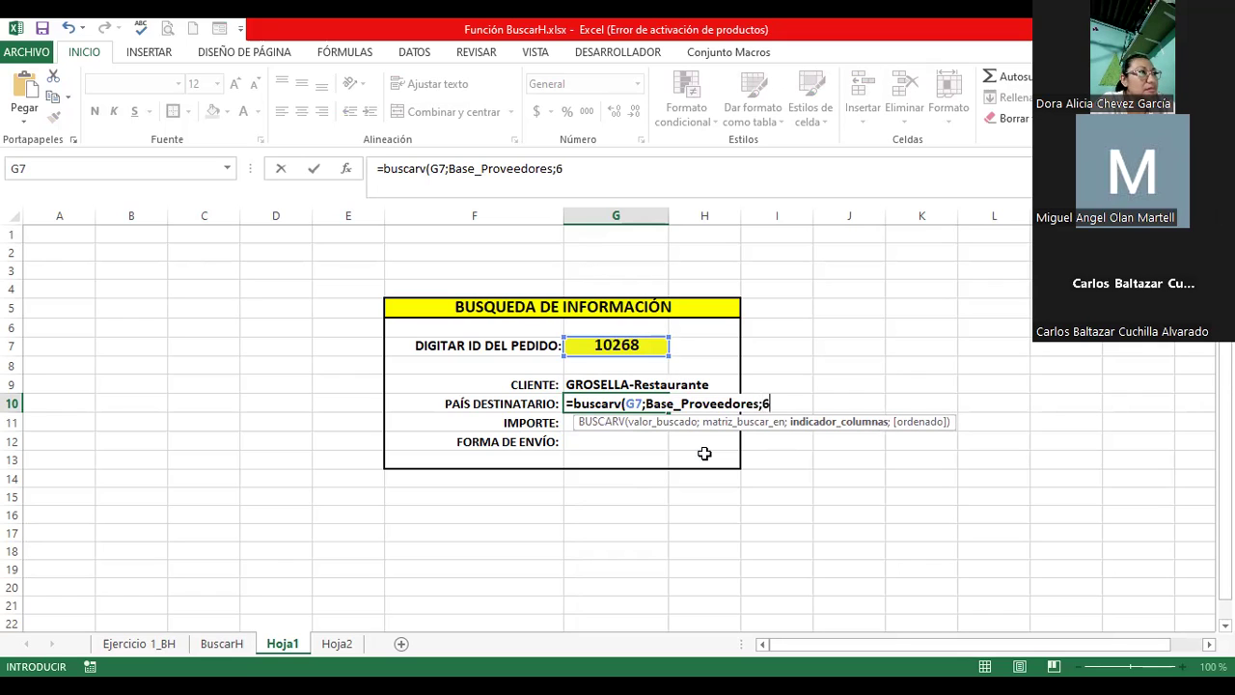
{"action": "type", "text": ";0"}
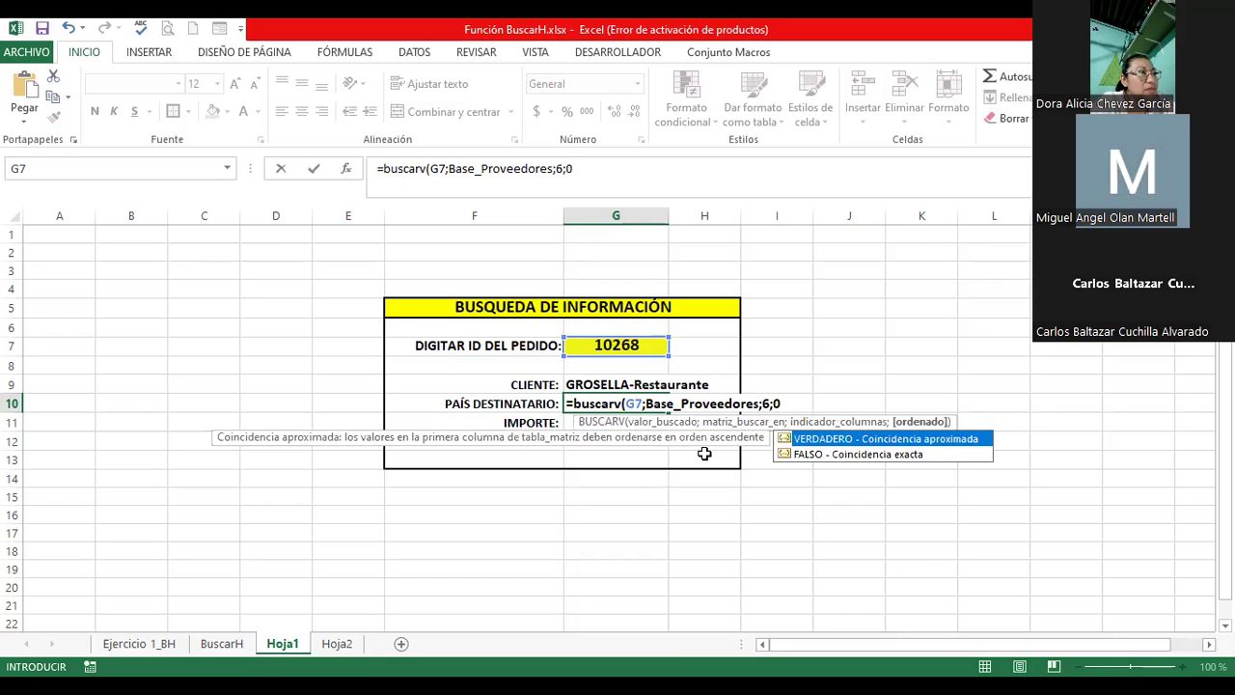
{"action": "key", "text": "Return"}
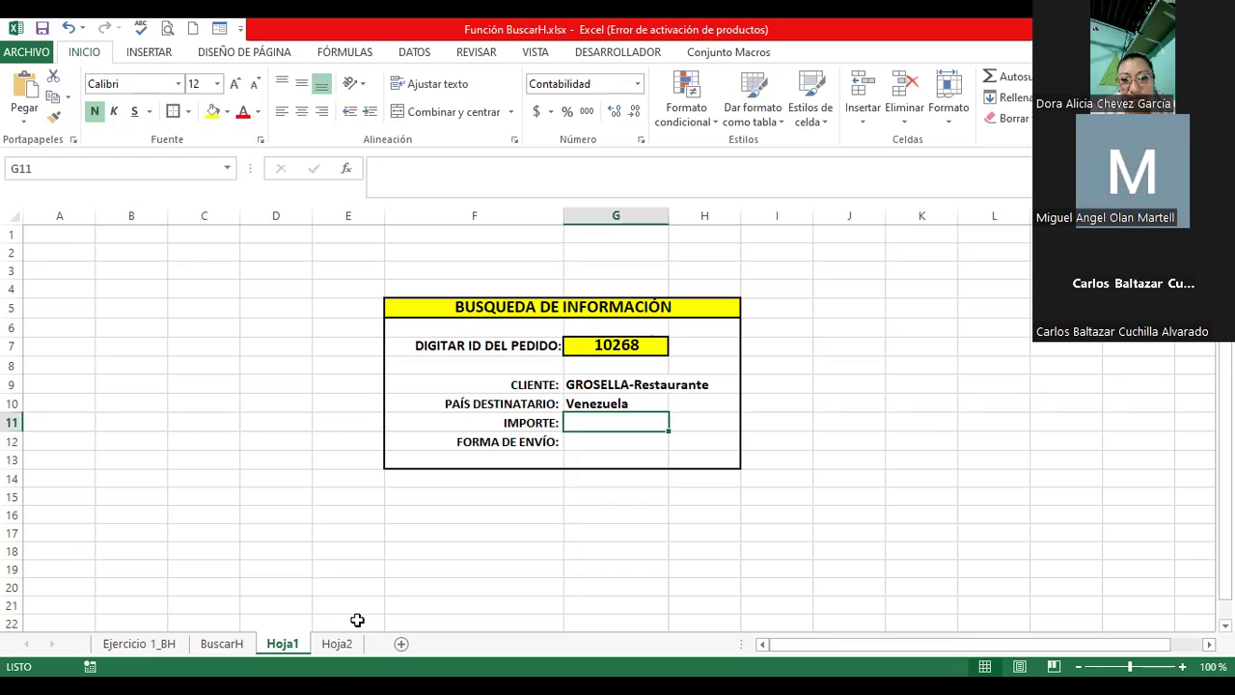
Step: Make the order 10268 row on Hoja2 bold with red text
{"action": "left_click", "coordinate": [337, 643]}
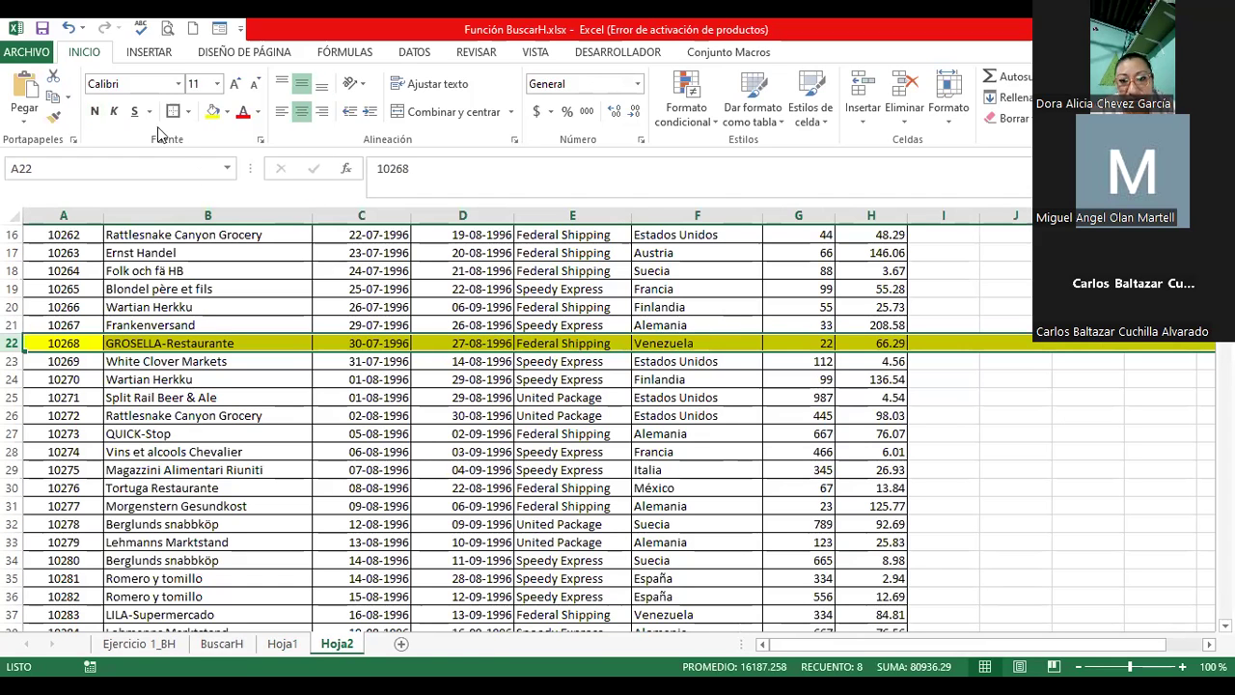
{"action": "left_click", "coordinate": [93, 111]}
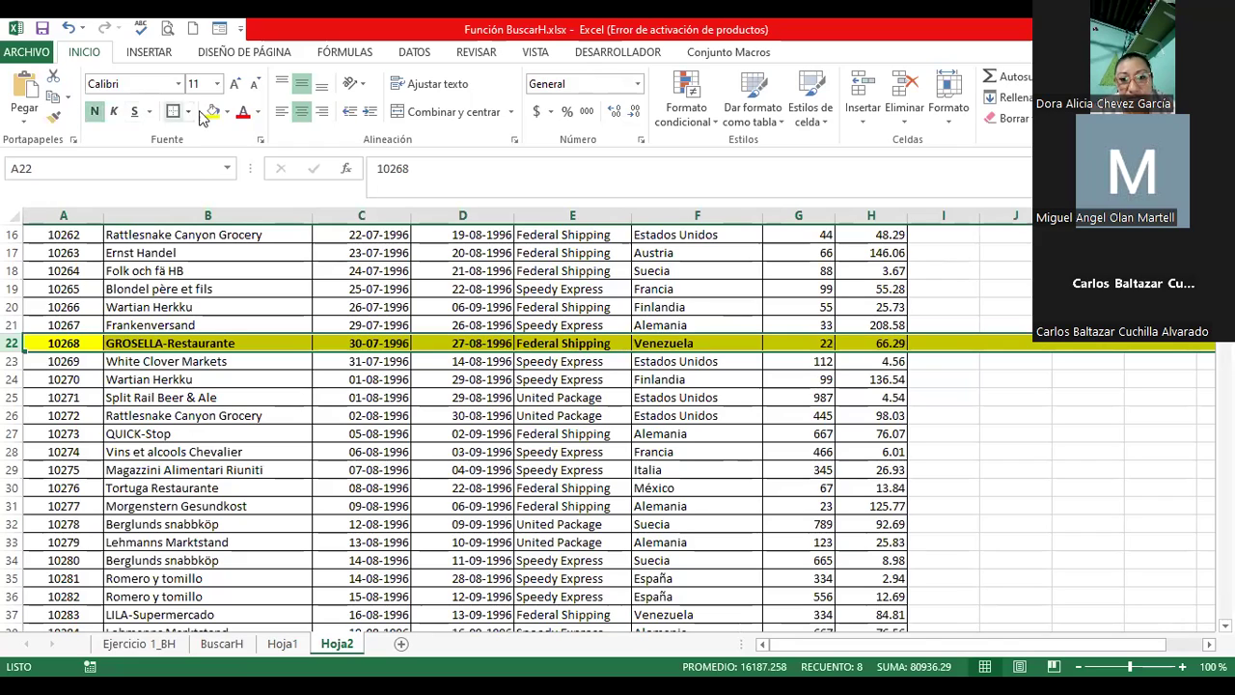
{"action": "left_click", "coordinate": [242, 112]}
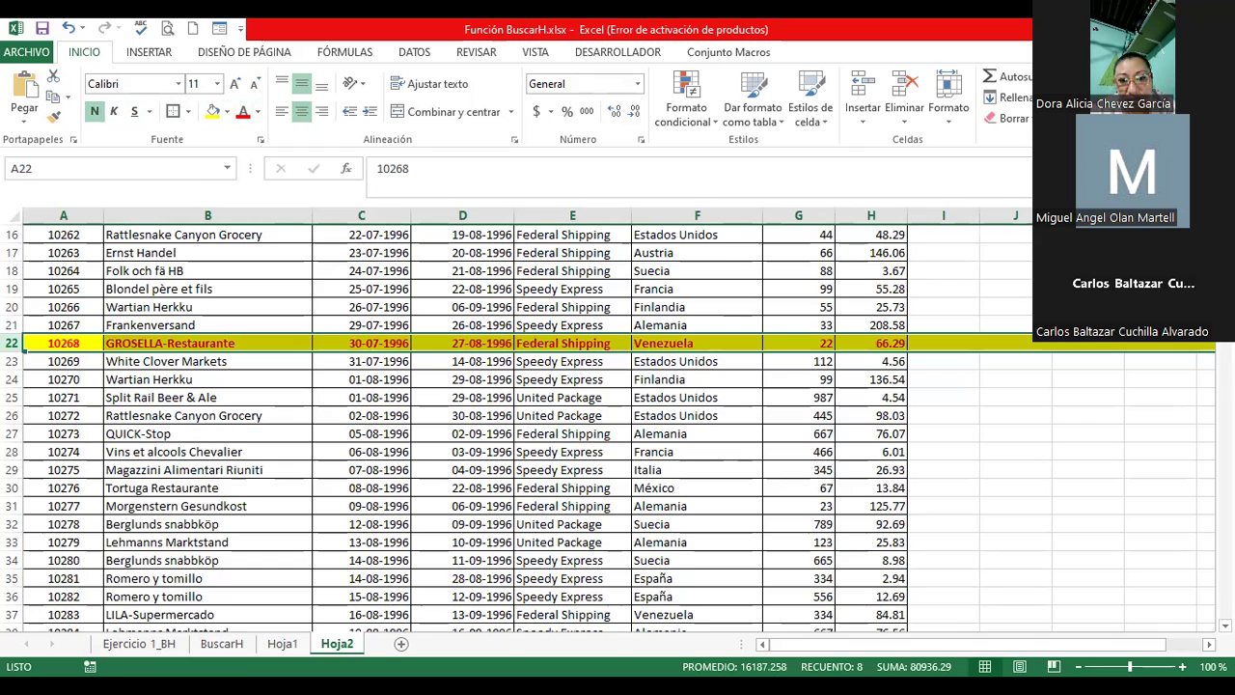
Step: Rename the Hoja1 sheet to 'Consulta'
{"action": "left_click", "coordinate": [282, 644]}
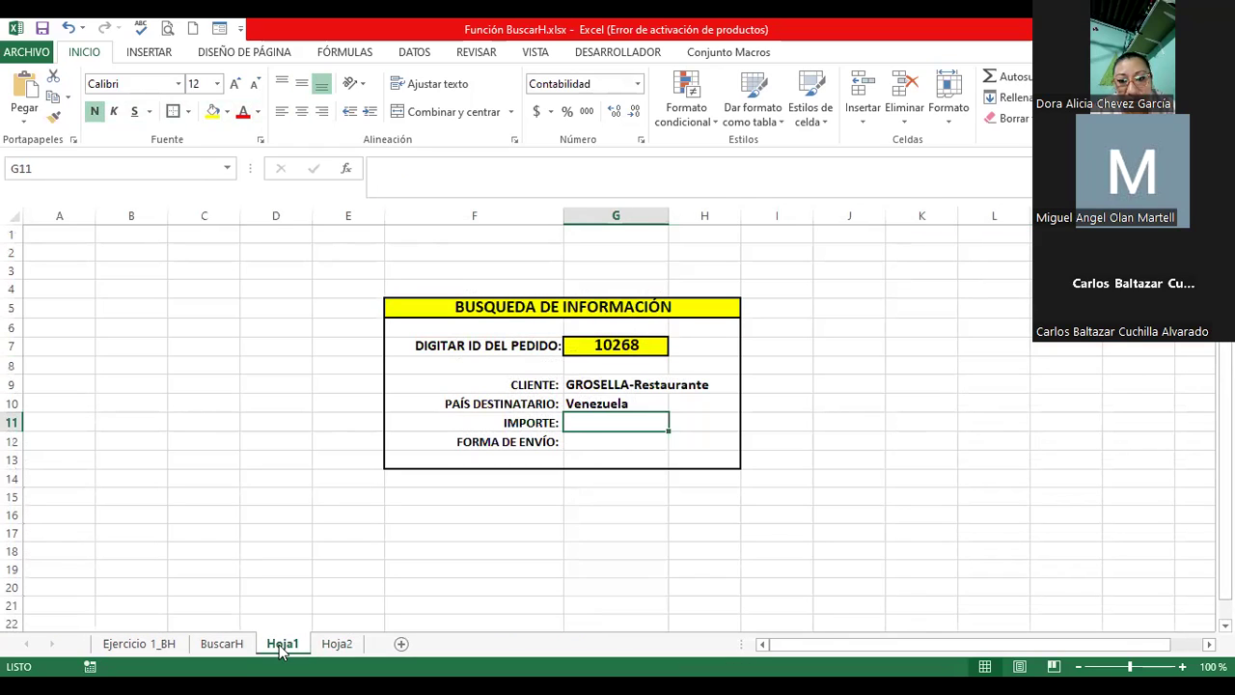
{"action": "type", "text": "Consulta"}
{"action": "key", "text": "Return"}
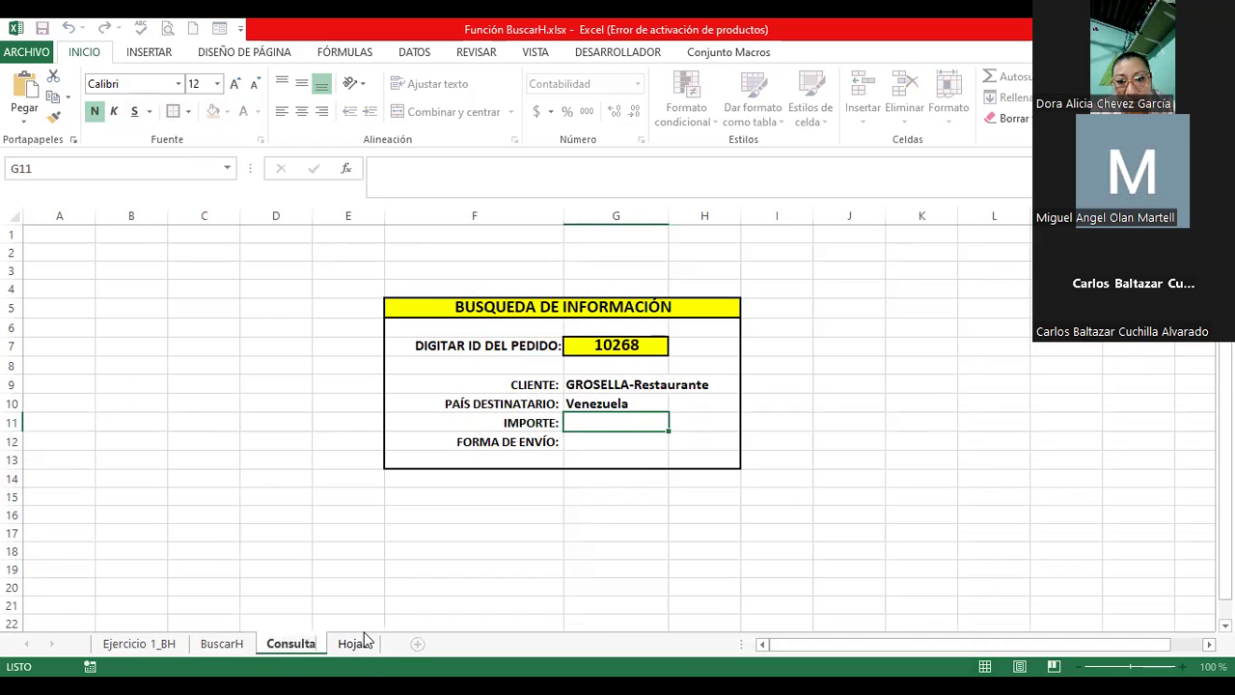
Step: Rename the Hoja2 sheet to 'Base_Proveedores' and return to the Consulta sheet
{"action": "left_click", "coordinate": [359, 644]}
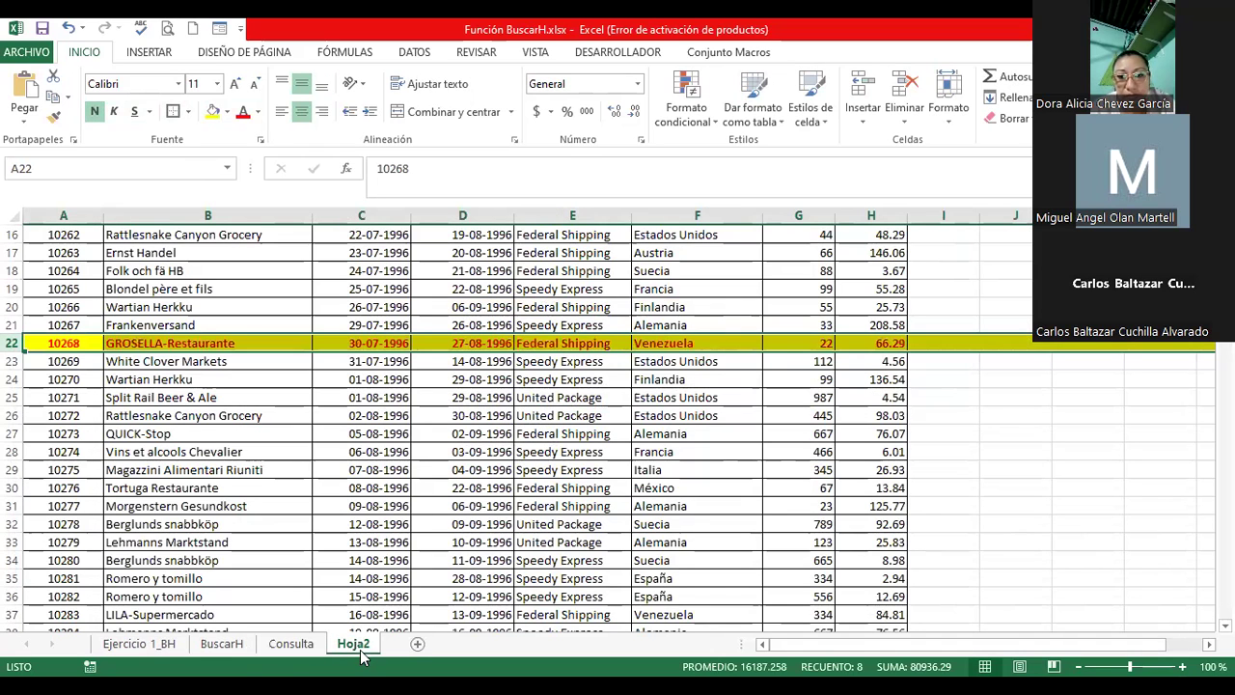
{"action": "scroll", "coordinate": [361, 655], "scroll_direction": "down", "scroll_amount": 1}
{"action": "double_click", "coordinate": [353, 644]}
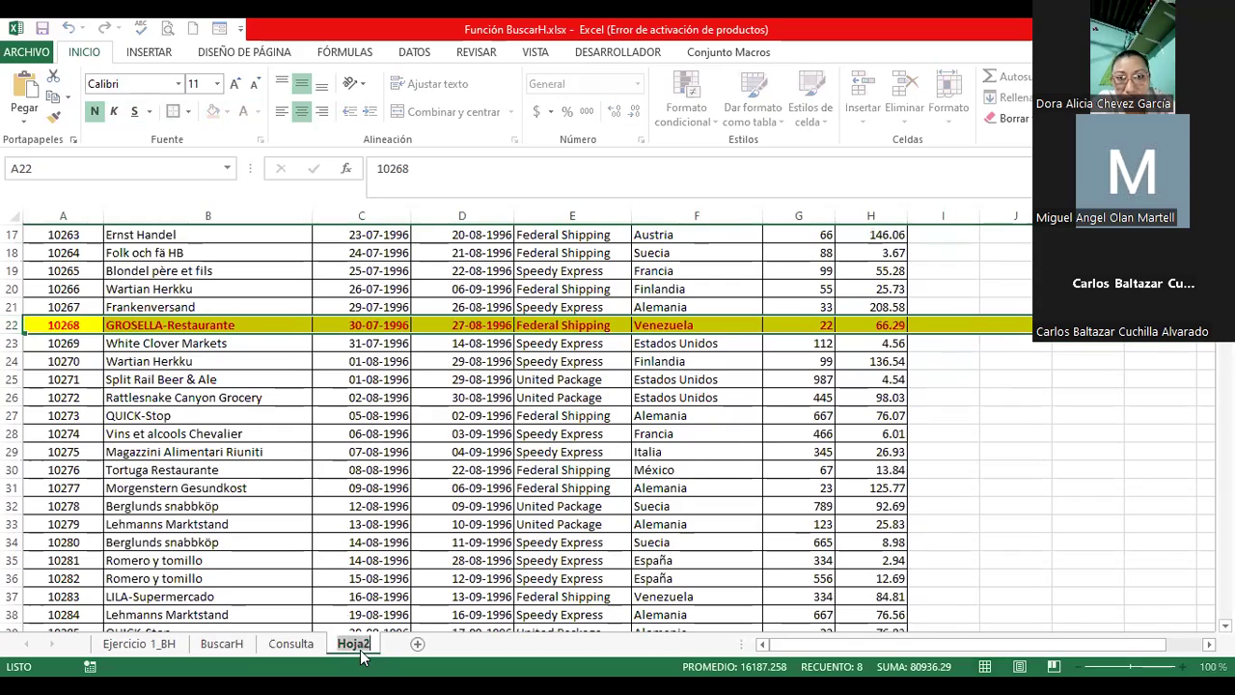
{"action": "type", "text": "Base_Proveedores"}
{"action": "key", "text": "Return"}
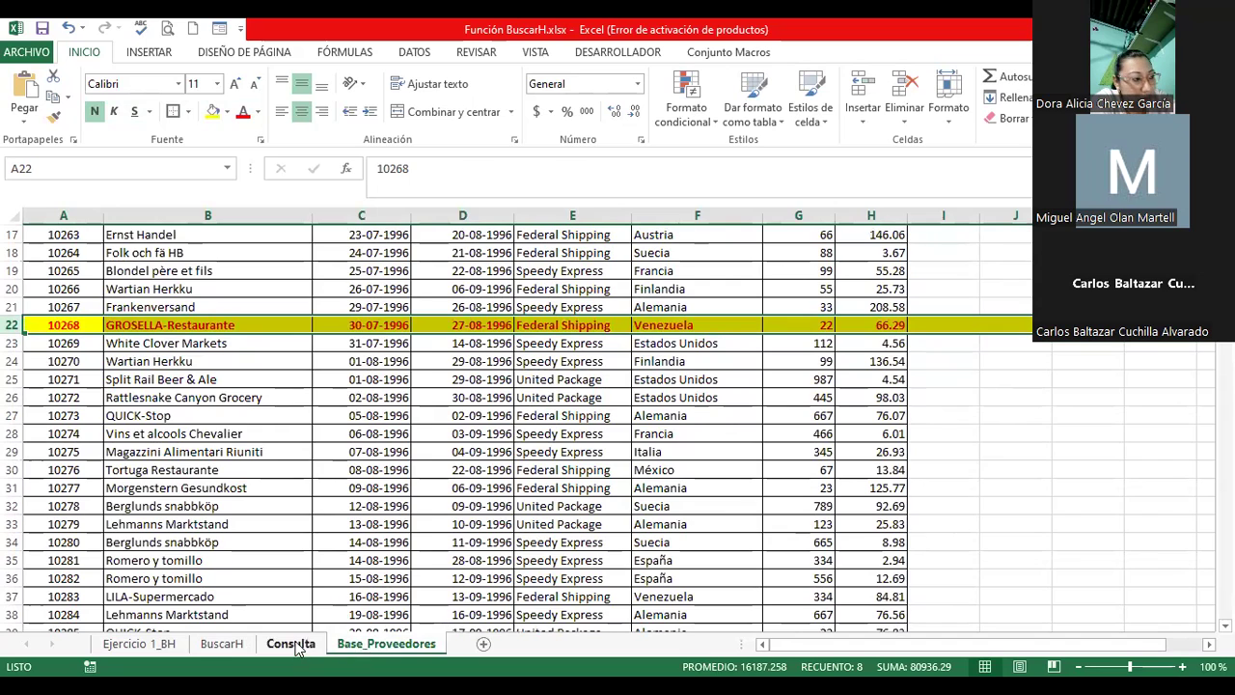
{"action": "left_click", "coordinate": [294, 644]}
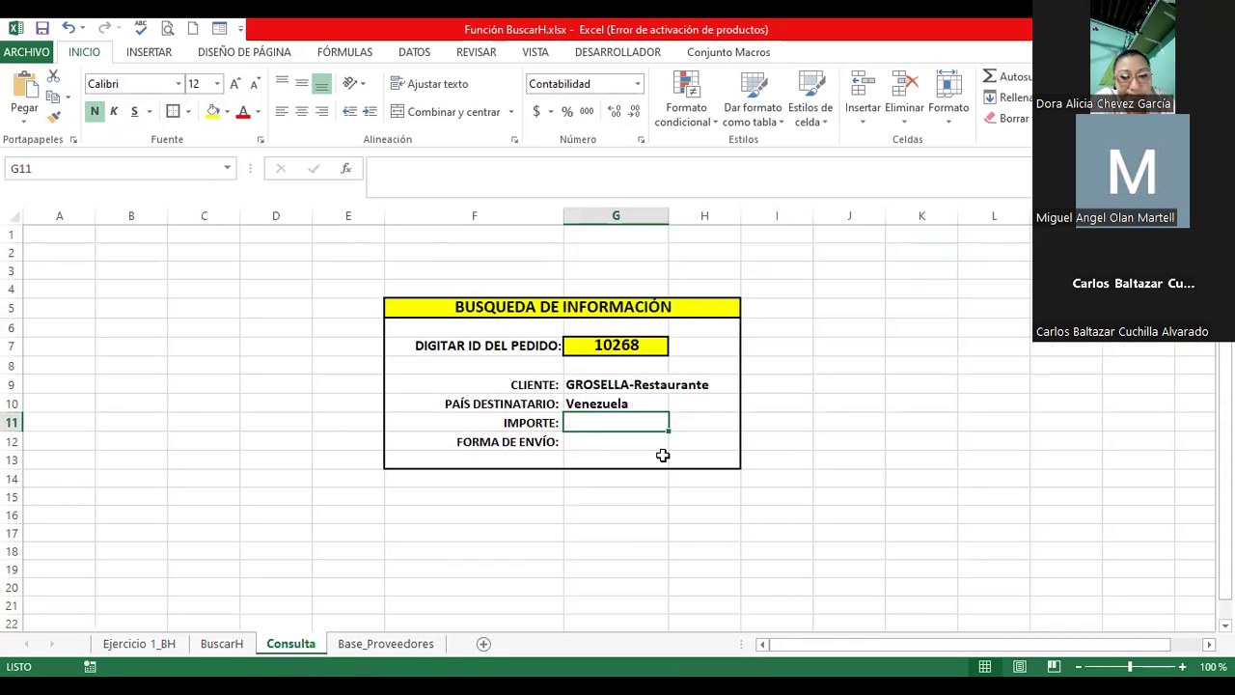
Step: Enter =BUSCARV(G7;Base_Proveedores;7;0) in G11, fixing the 7:0 typo, showing $ 22.00
{"action": "type", "text": "="}
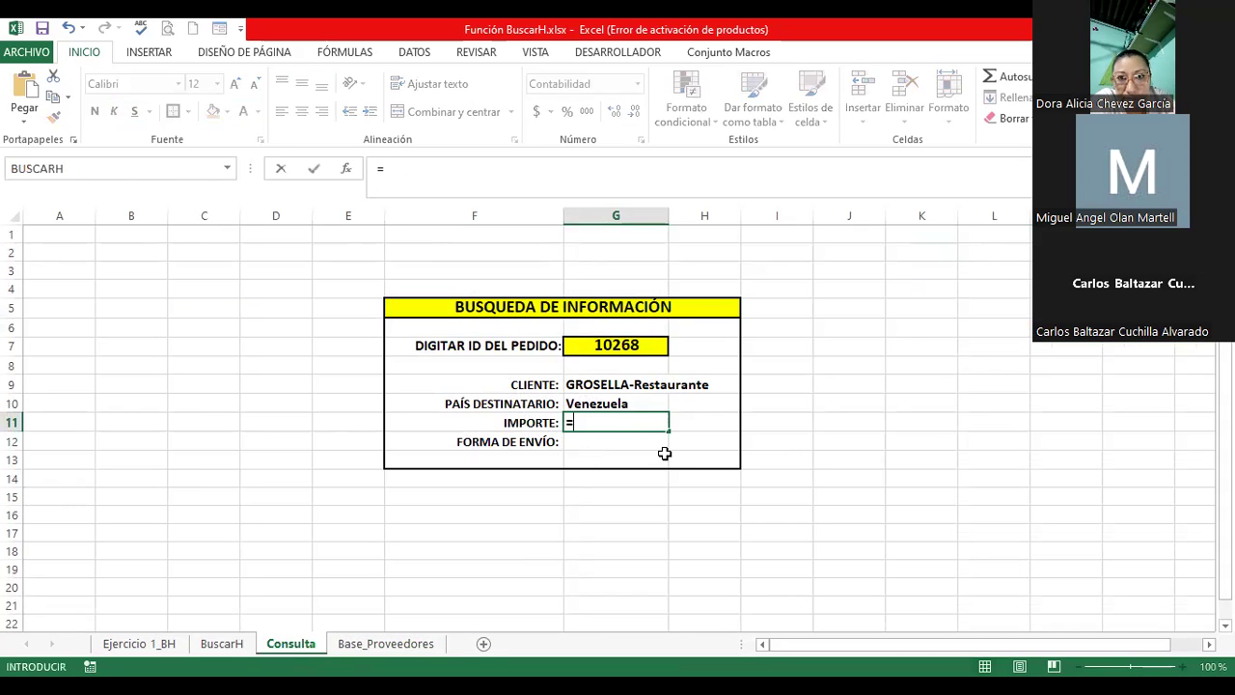
{"action": "type", "text": "buscarv("}
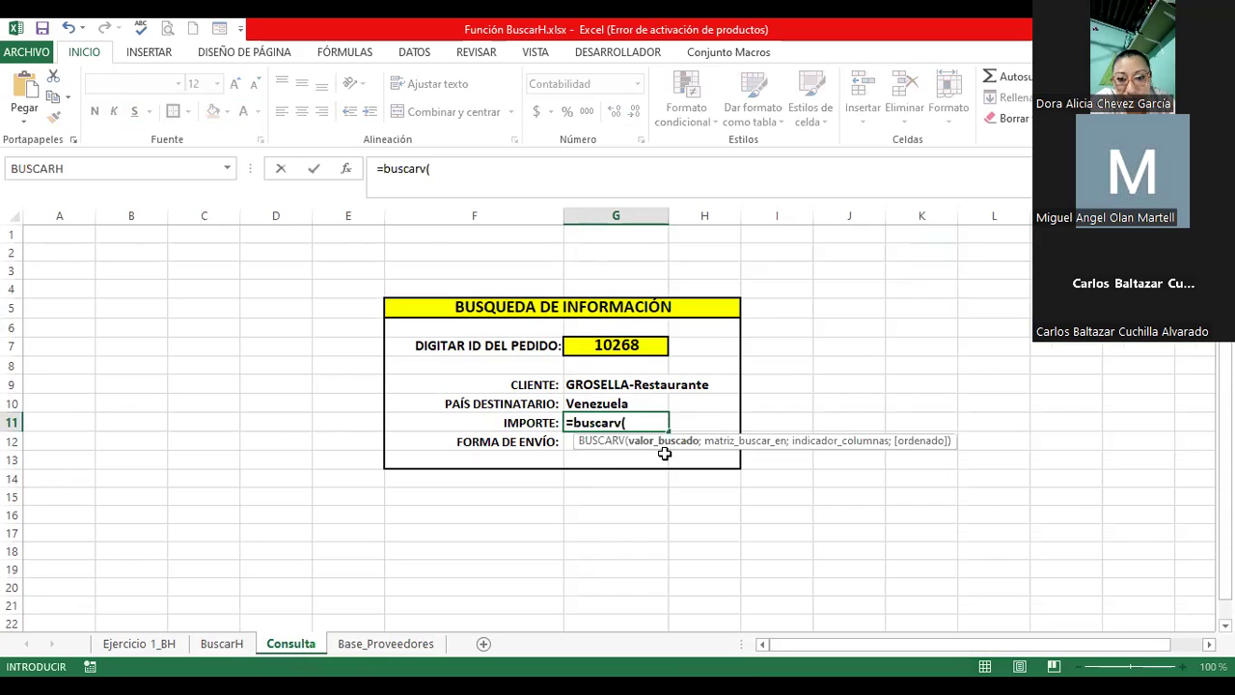
{"action": "left_click", "coordinate": [617, 347]}
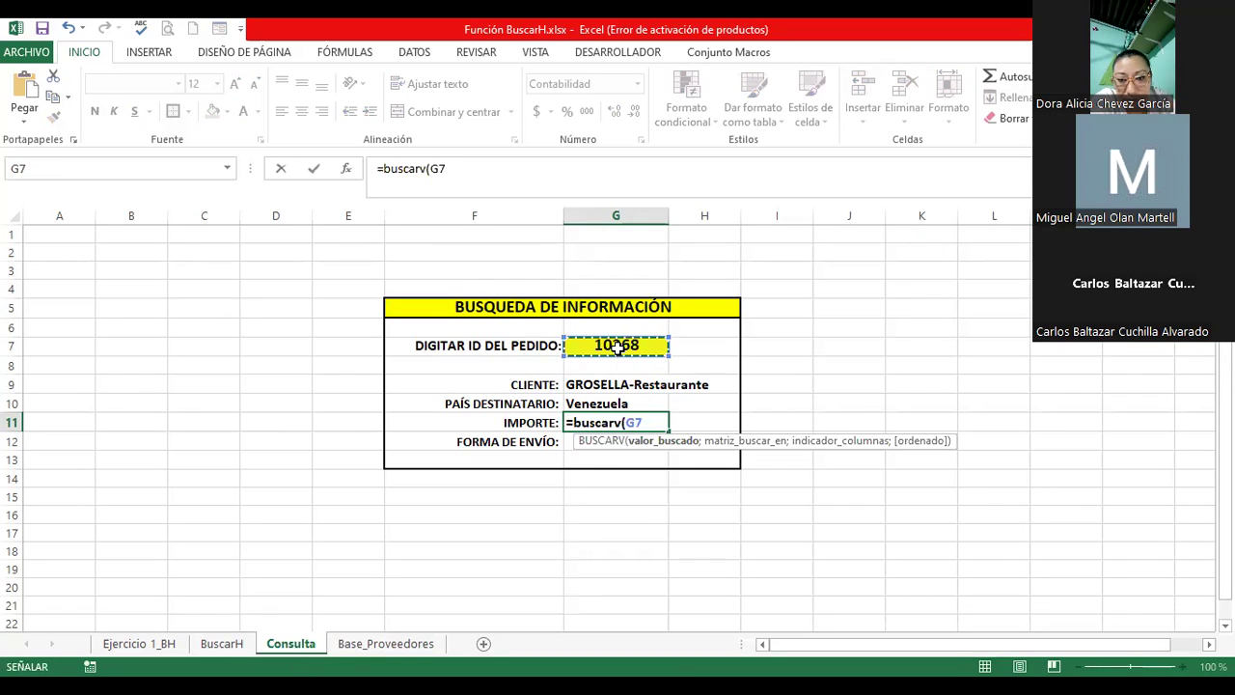
{"action": "type", "text": ";"}
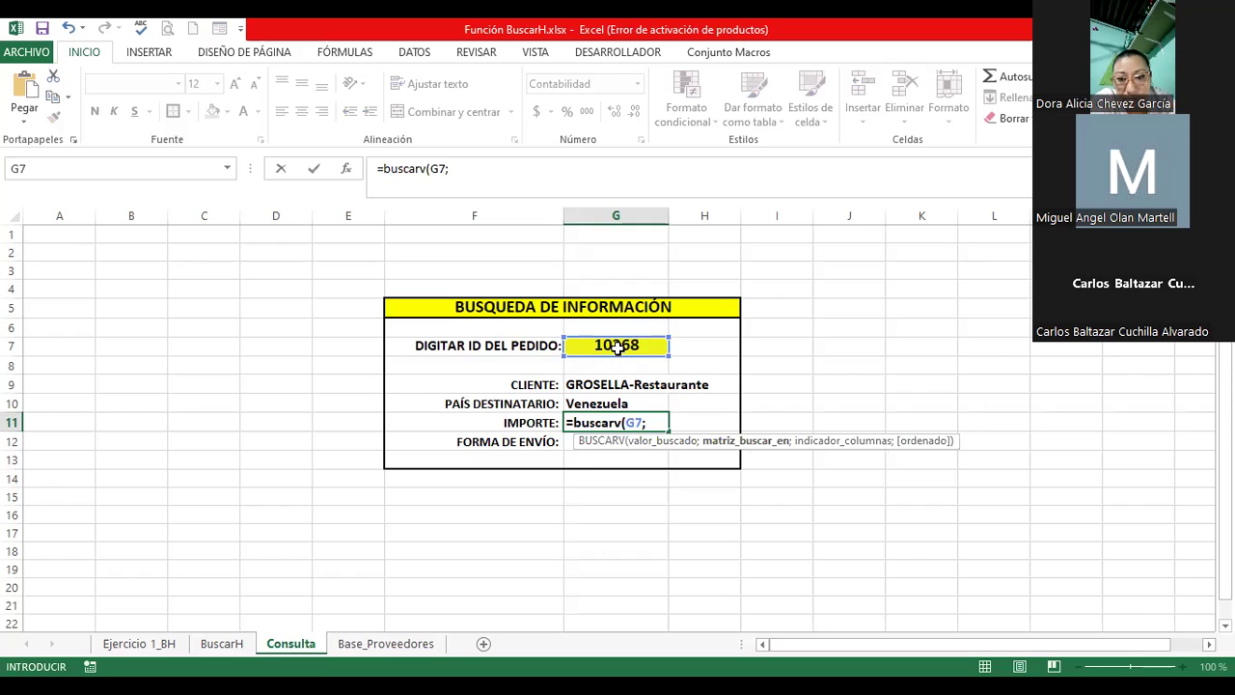
{"action": "type", "text": "base"}
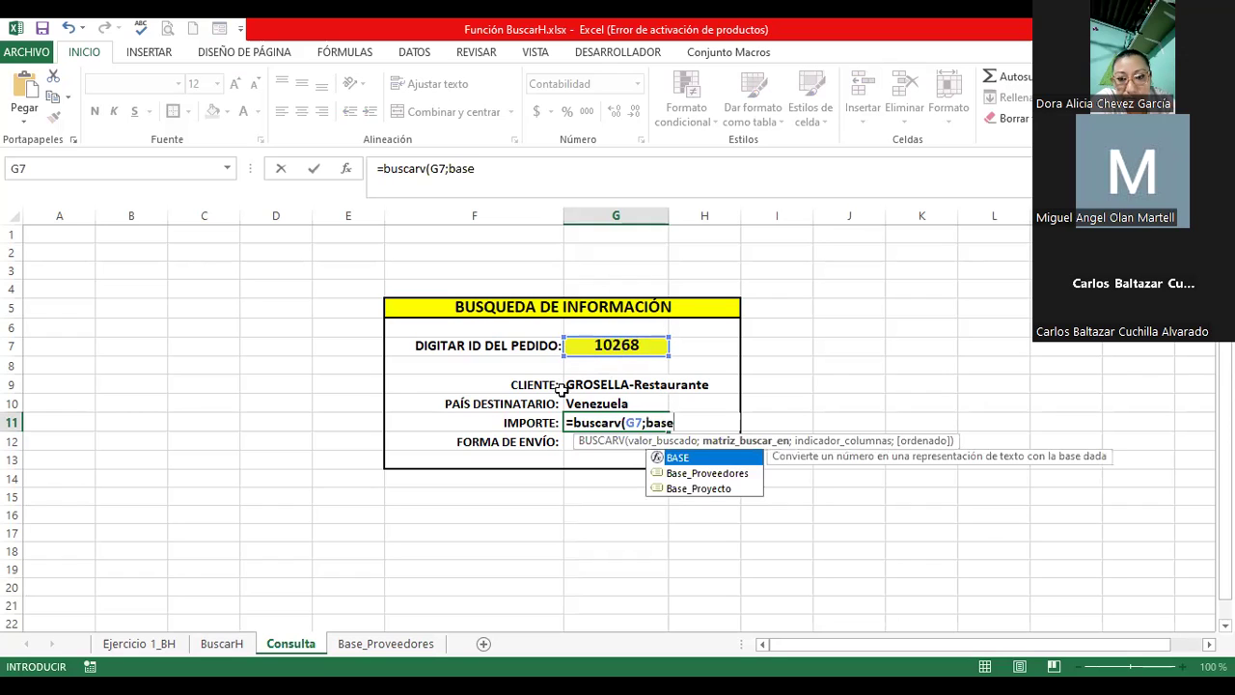
{"action": "left_click", "coordinate": [705, 473]}
{"action": "double_click", "coordinate": [705, 474]}
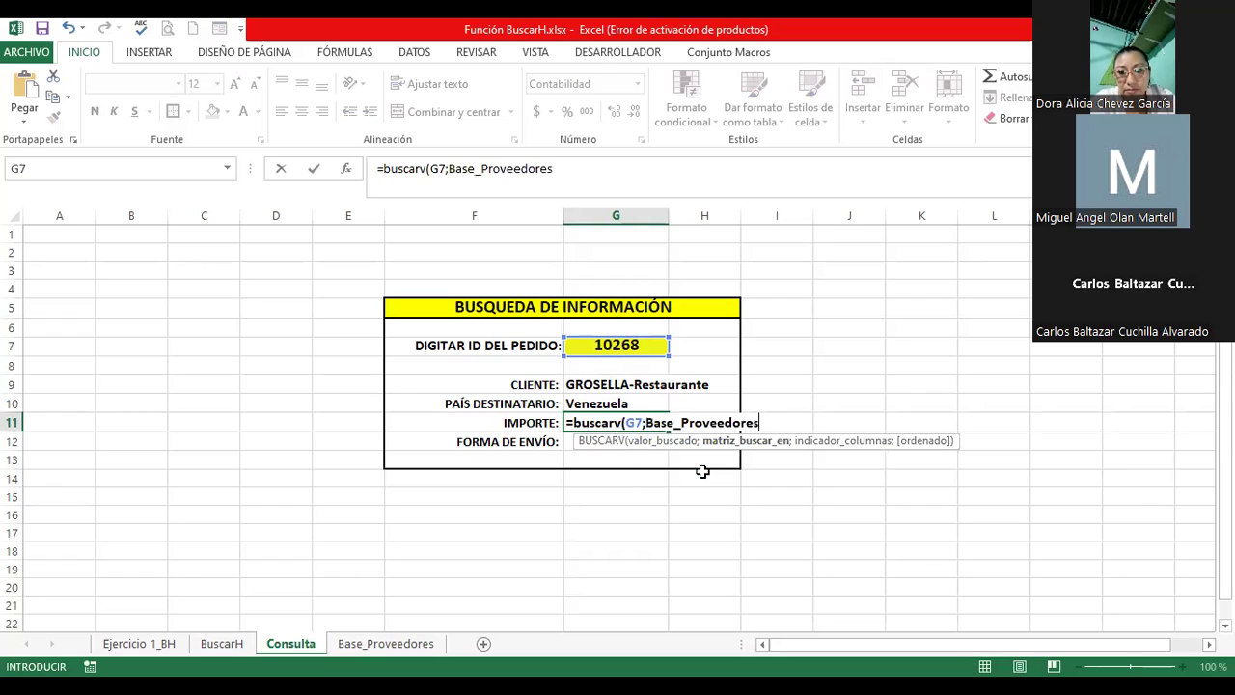
{"action": "type", "text": ";"}
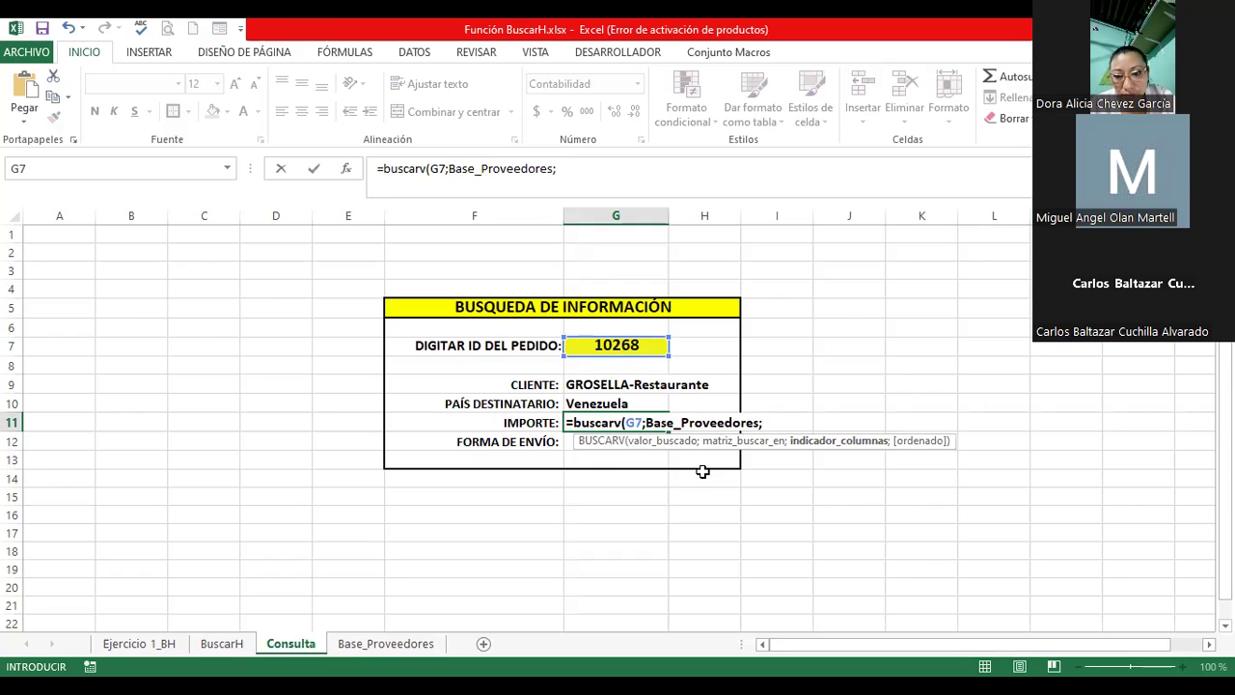
{"action": "type", "text": "7"}
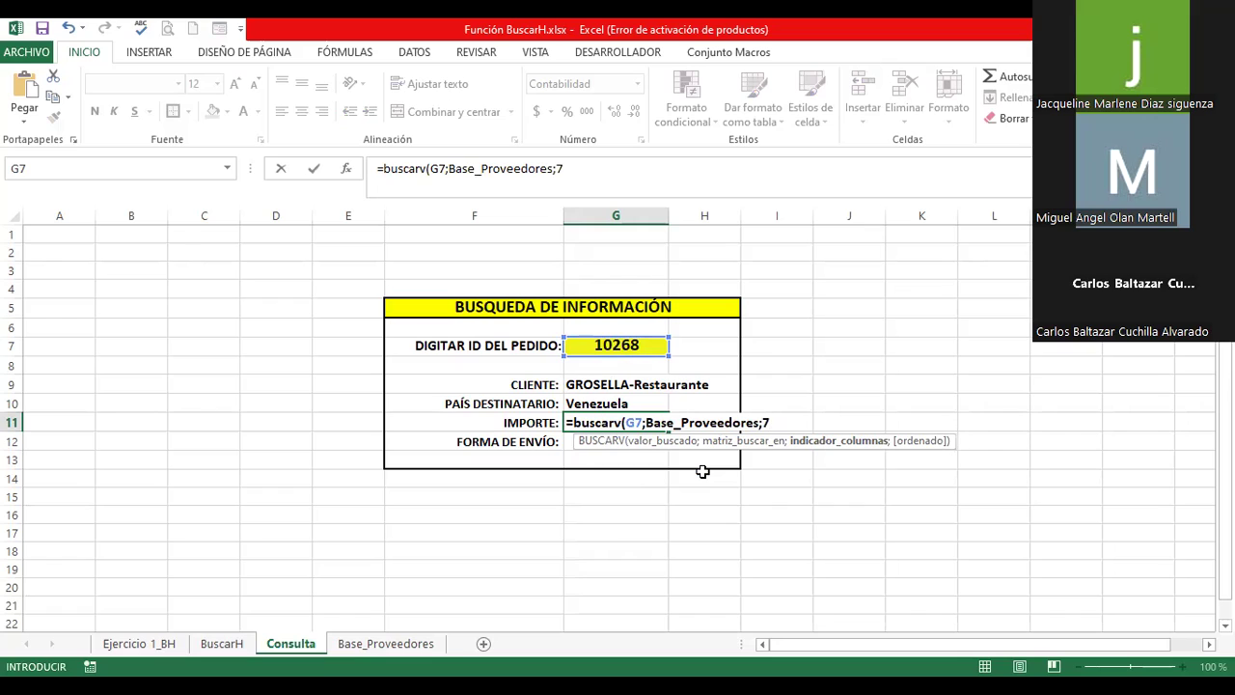
{"action": "type", "text": ":0"}
{"action": "key", "text": "shift+Home"}
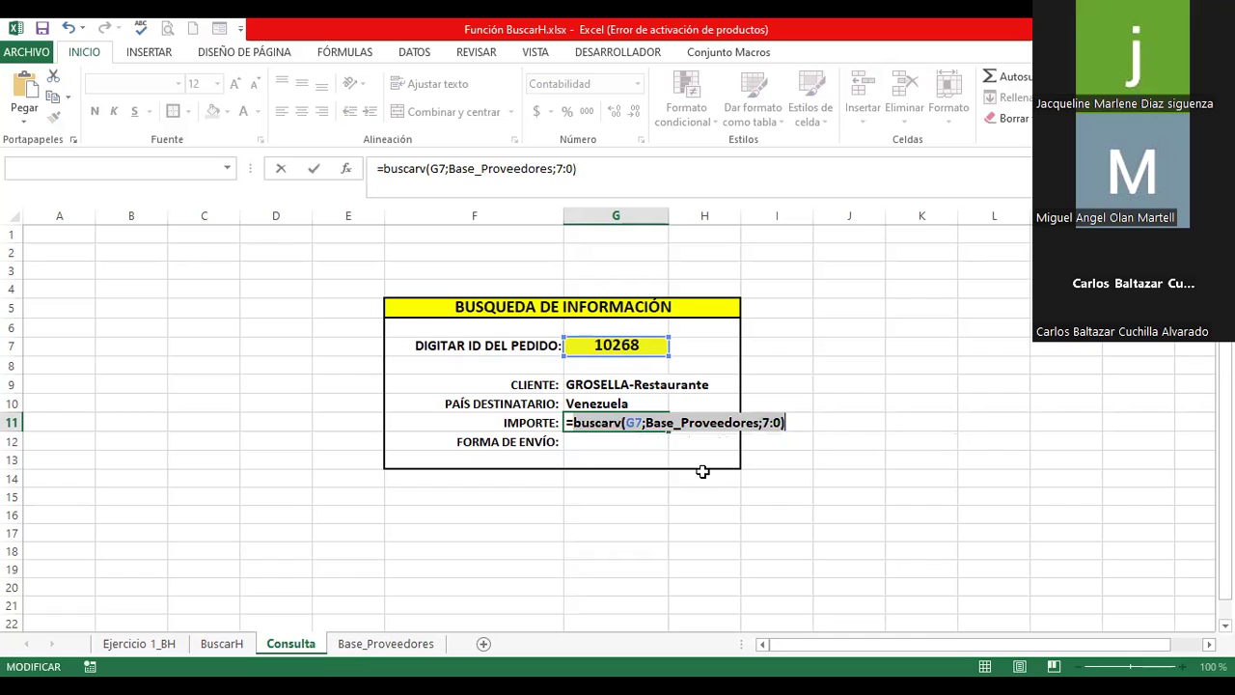
{"action": "left_click", "coordinate": [771, 425]}
{"action": "key", "text": "BackSpace"}
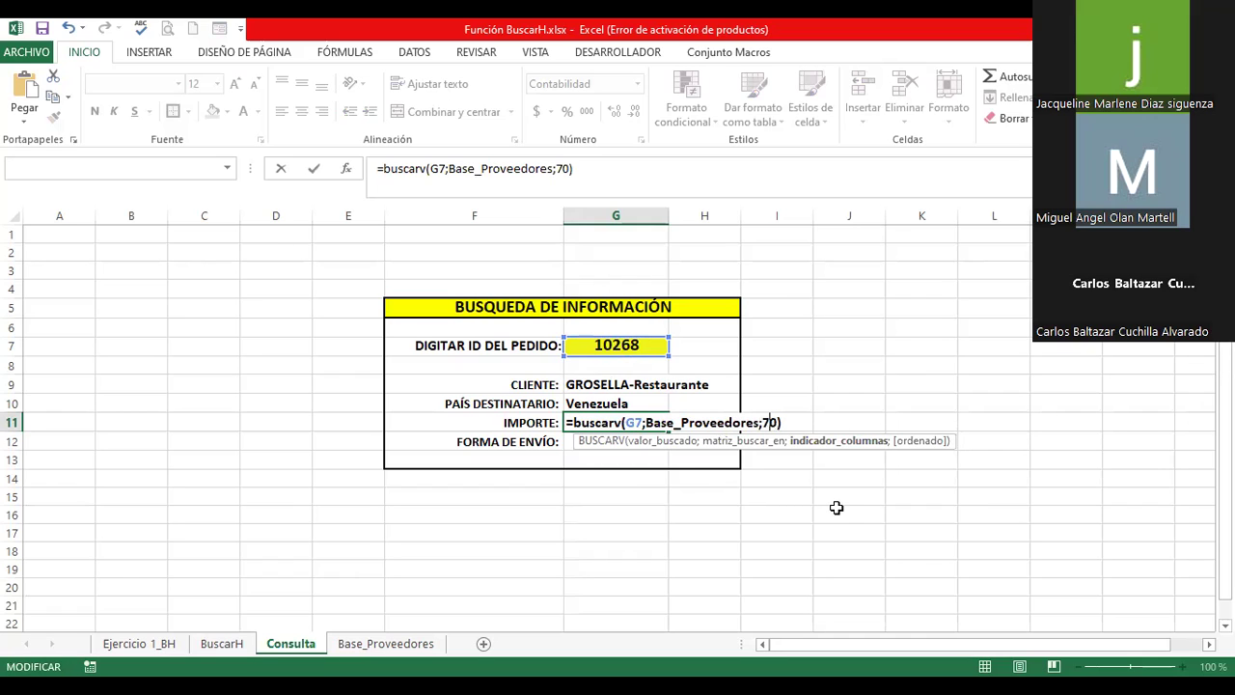
{"action": "type", "text": ";"}
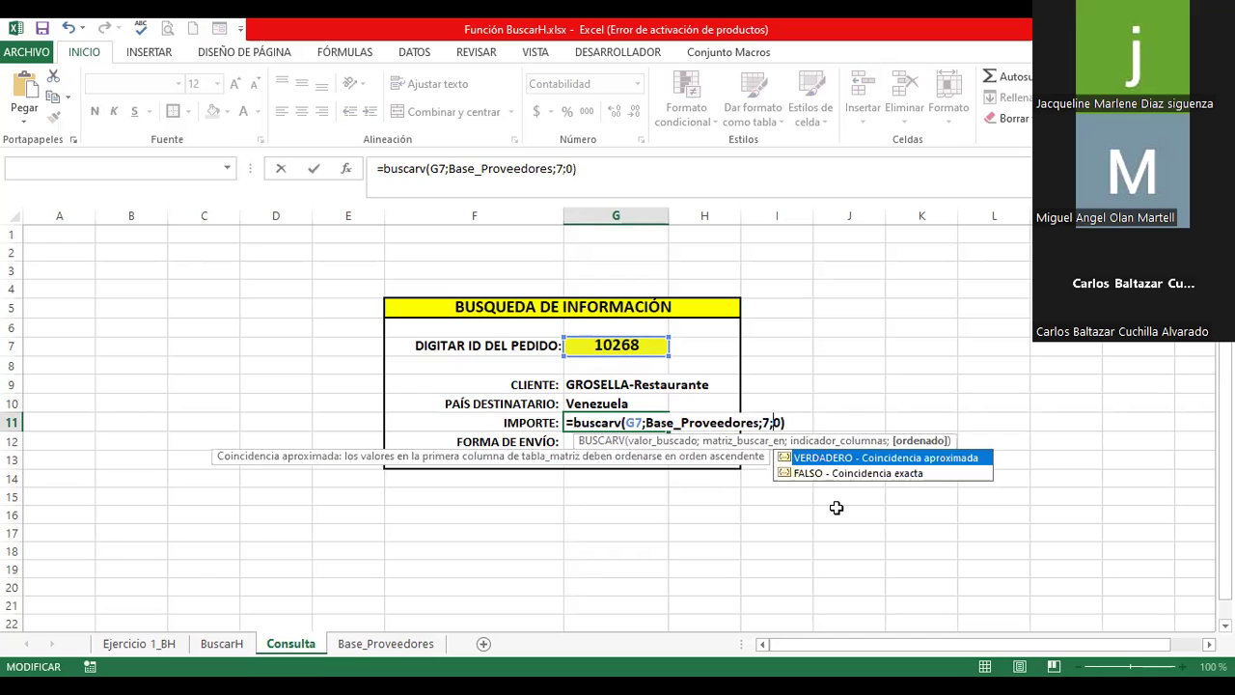
{"action": "key", "text": "Return"}
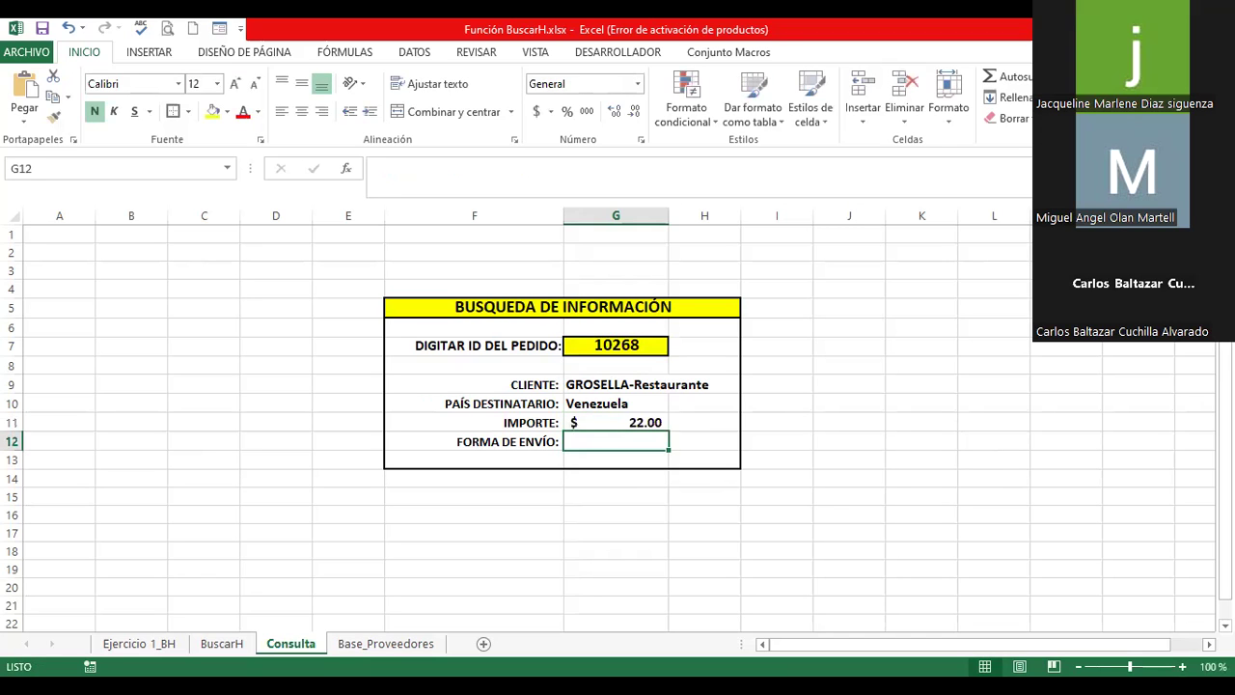
Step: Check the Base_Proveedores order list, then return to the Consulta form
{"action": "left_click", "coordinate": [385, 643]}
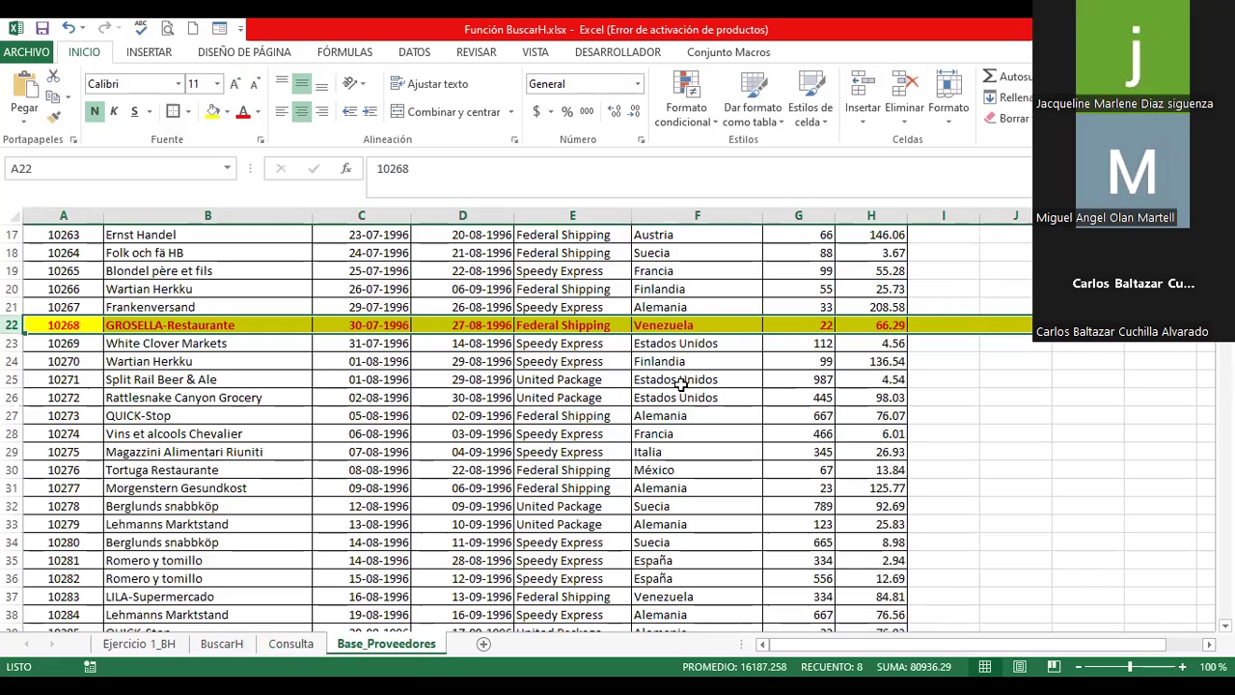
{"action": "left_click", "coordinate": [290, 644]}
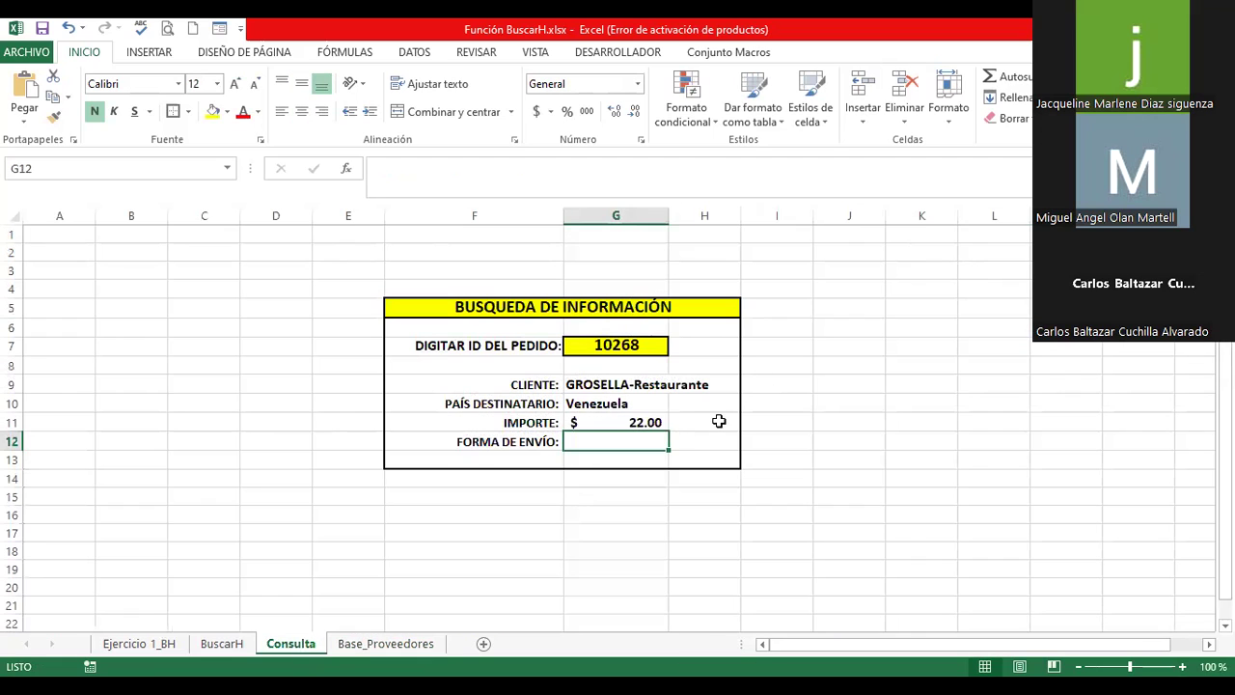
{"action": "left_click", "coordinate": [776, 398]}
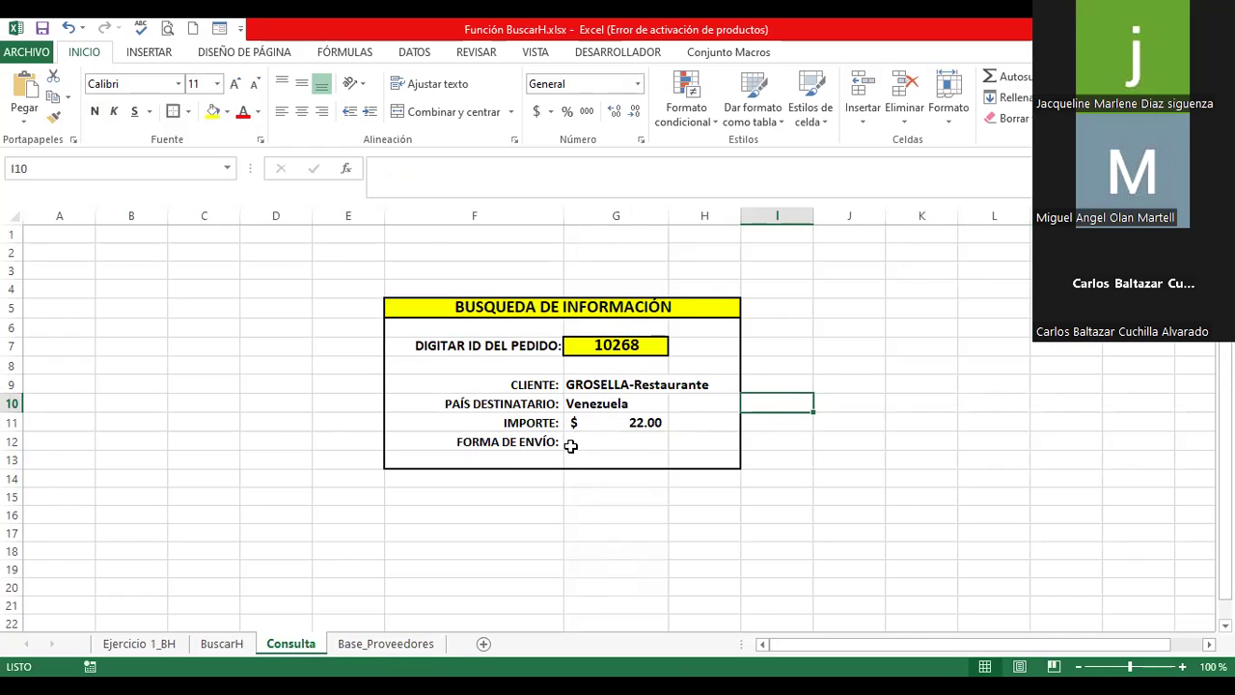
Step: Enter 'Elaborado por:' followed by the author's full name in F15, correcting the surname typo
{"action": "left_click", "coordinate": [396, 500]}
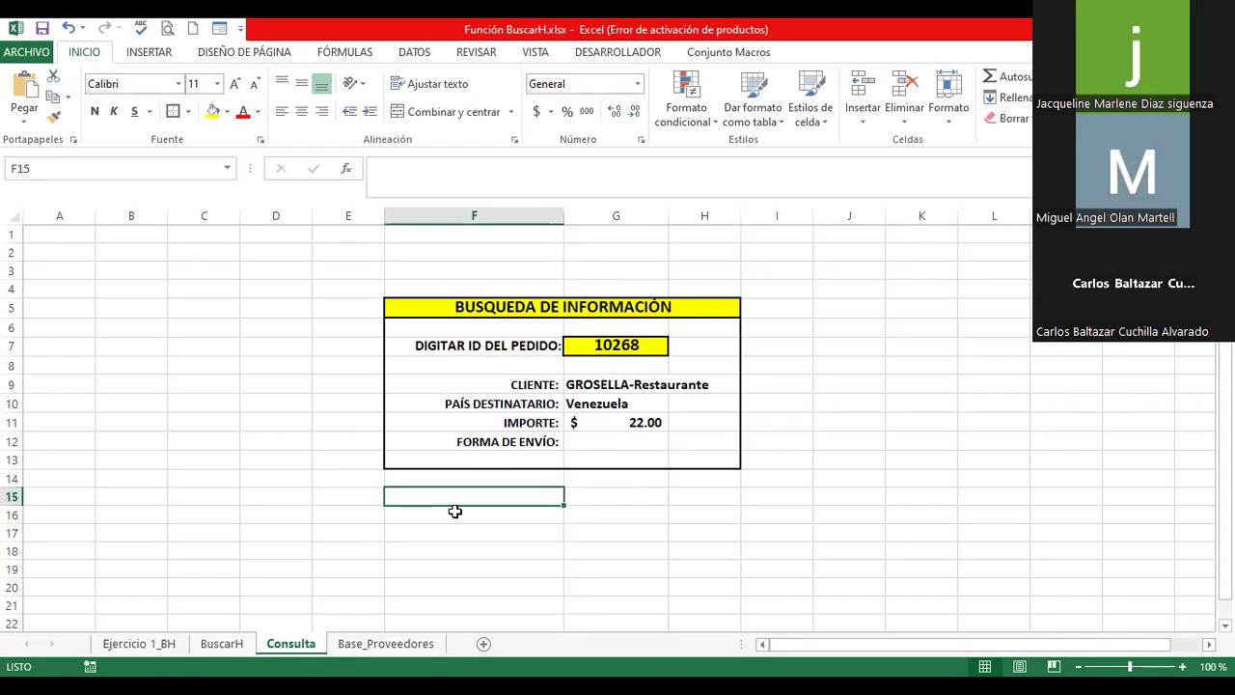
{"action": "type", "text": "Elabora"}
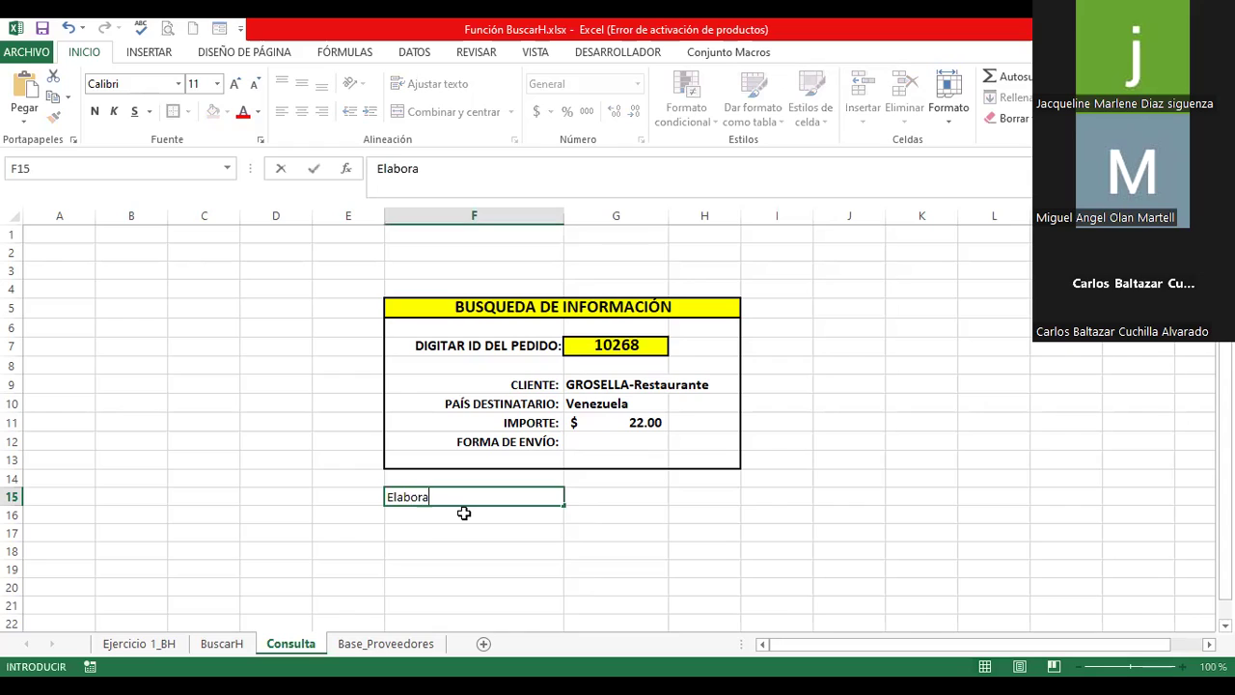
{"action": "type", "text": "do por: De"}
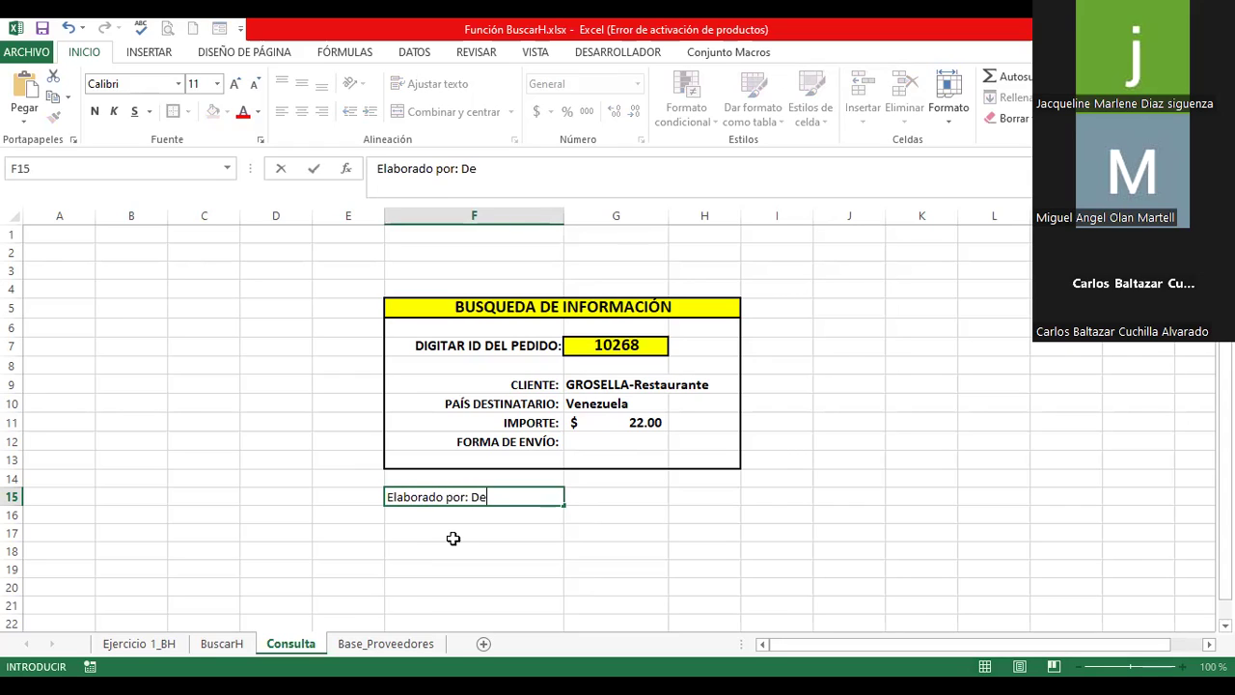
{"action": "type", "text": "nisse Alvarao"}
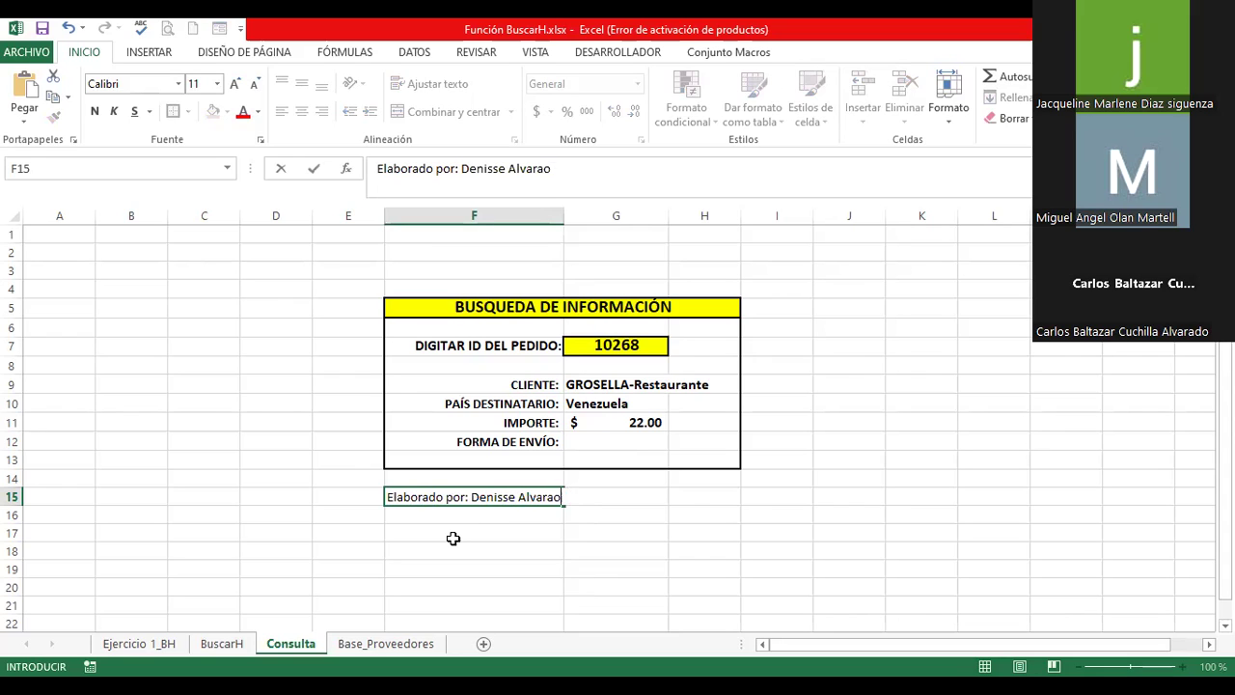
{"action": "key", "text": "BackSpace"}
{"action": "type", "text": "do"}
{"action": "key", "text": "Return"}
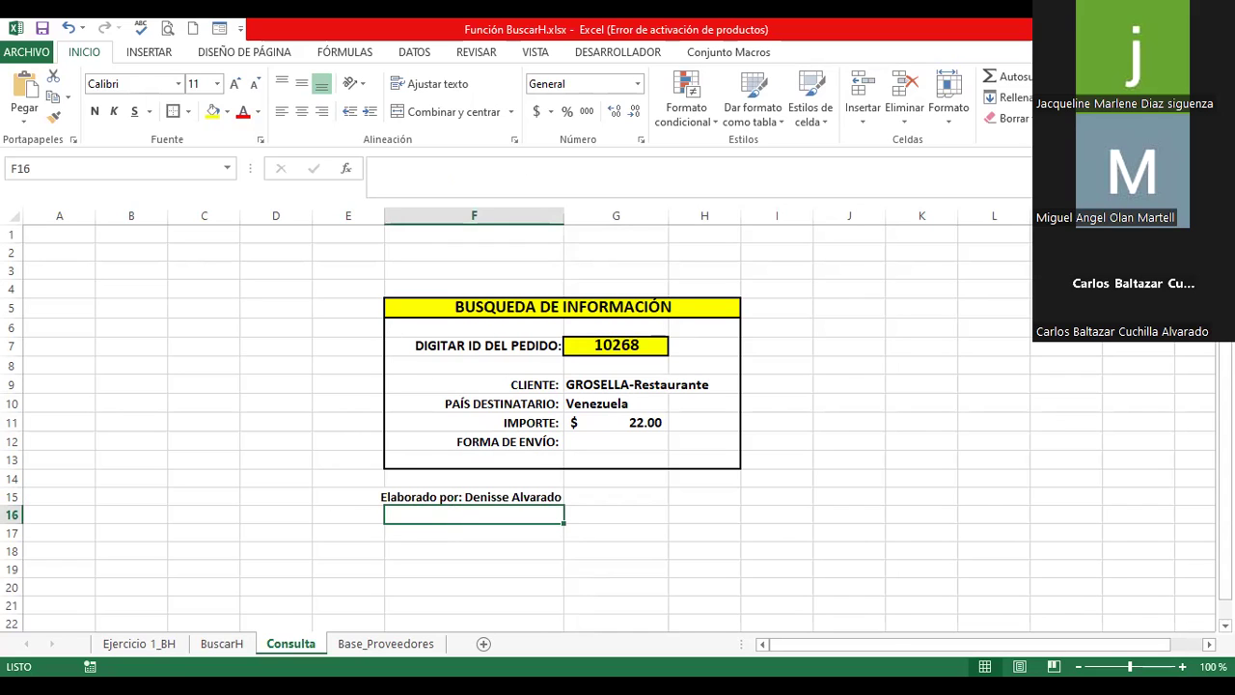
{"action": "left_click", "coordinate": [237, 649]}
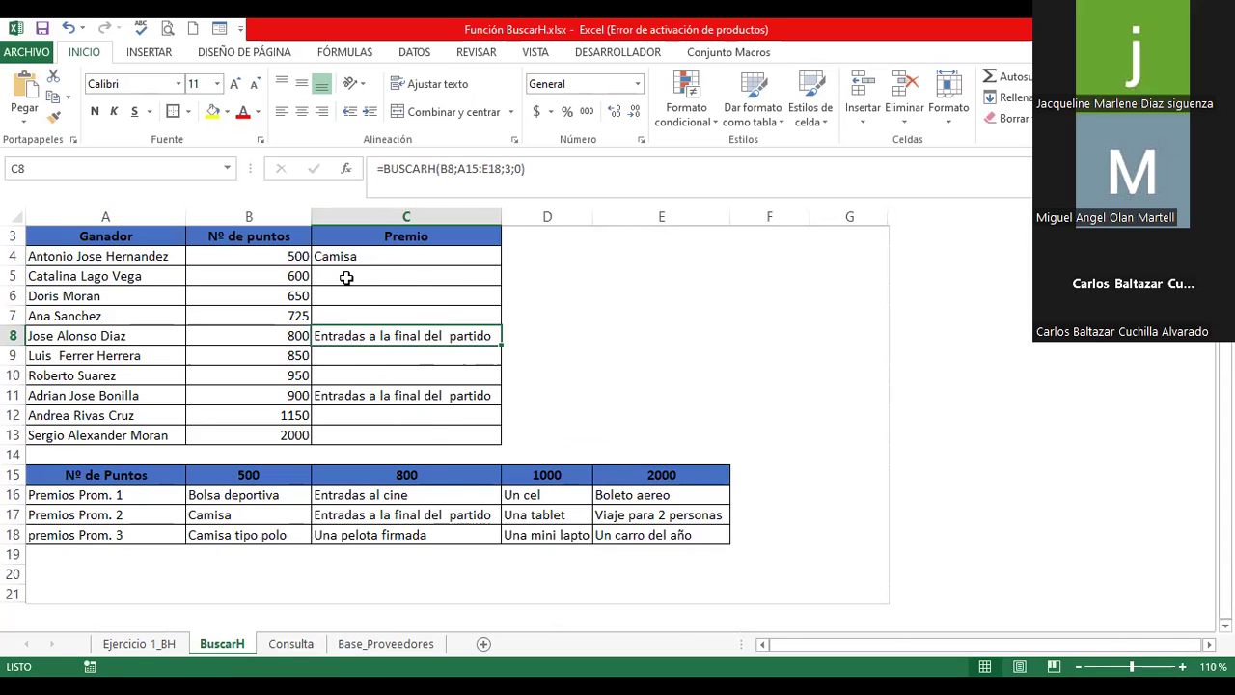
{"action": "left_click", "coordinate": [141, 647]}
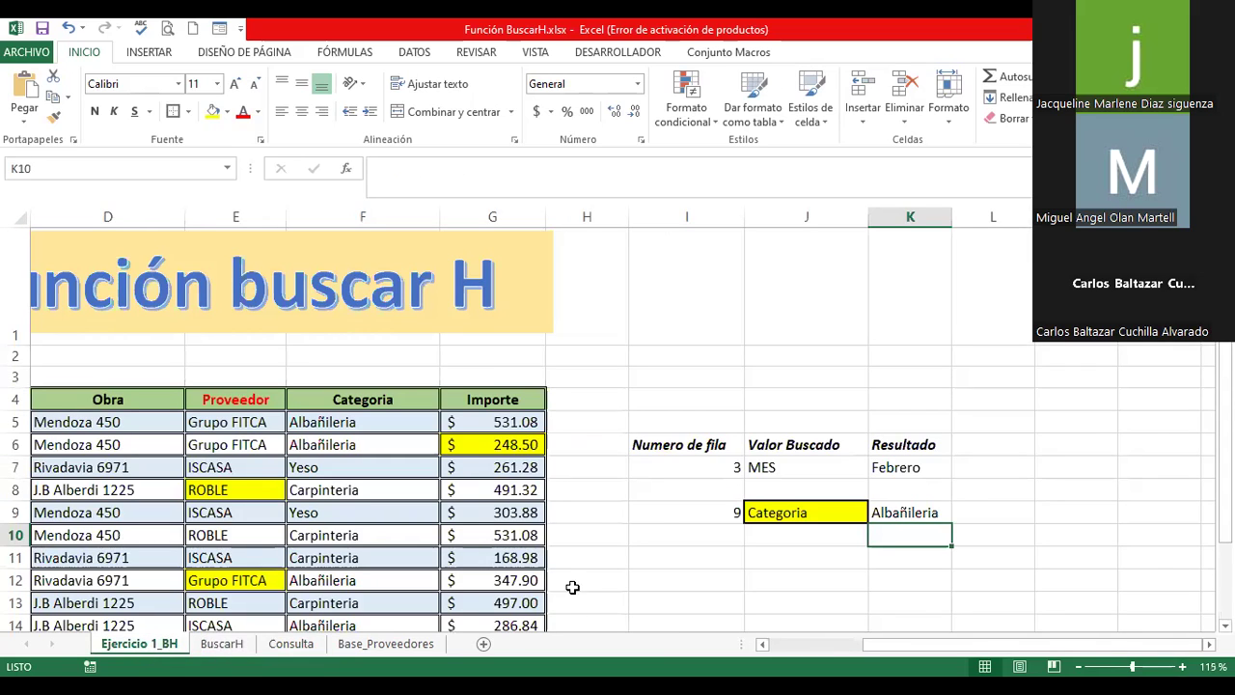
{"action": "left_click", "coordinate": [222, 644]}
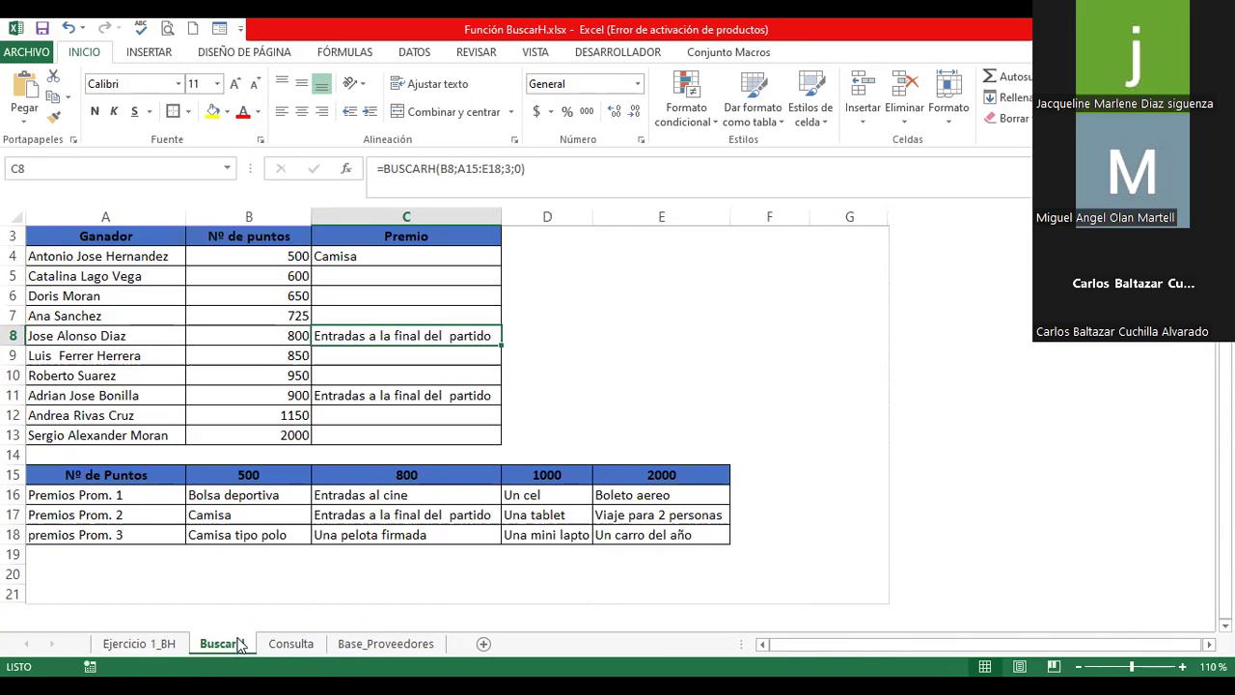
{"action": "left_click", "coordinate": [292, 647]}
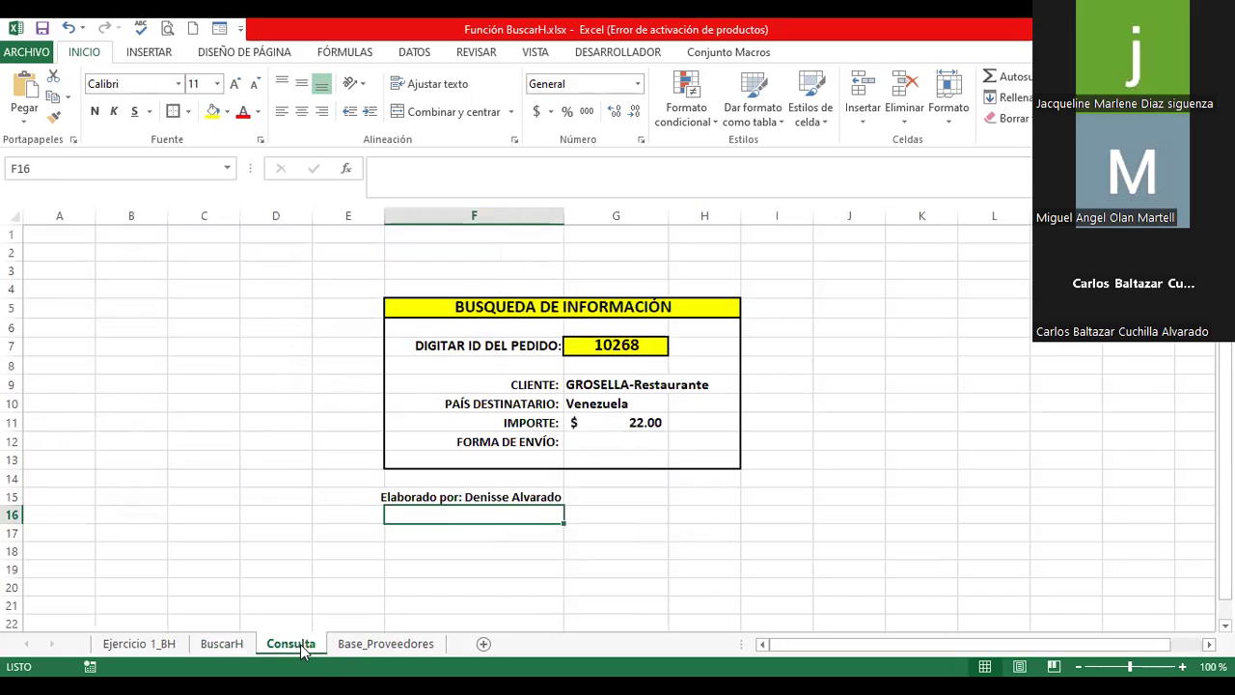